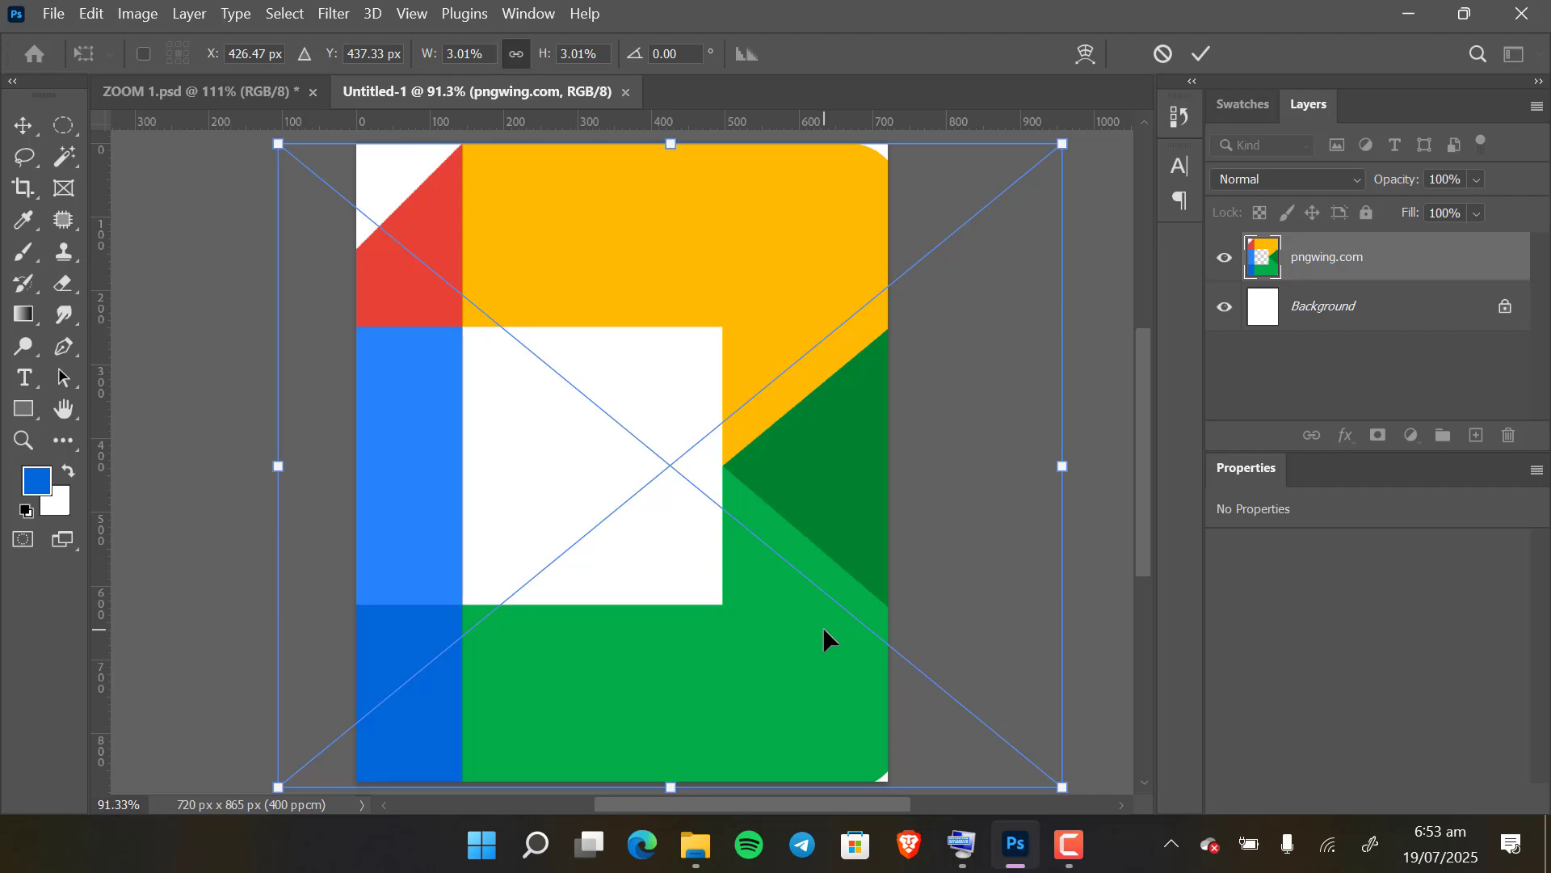
Step: Enlarge the placed pngwing.com logo to about 1635 x 1345 px so its coloured bands frame the canvas, commit it, and deselect
key(ctrl+minus)
key(ctrl+minus)
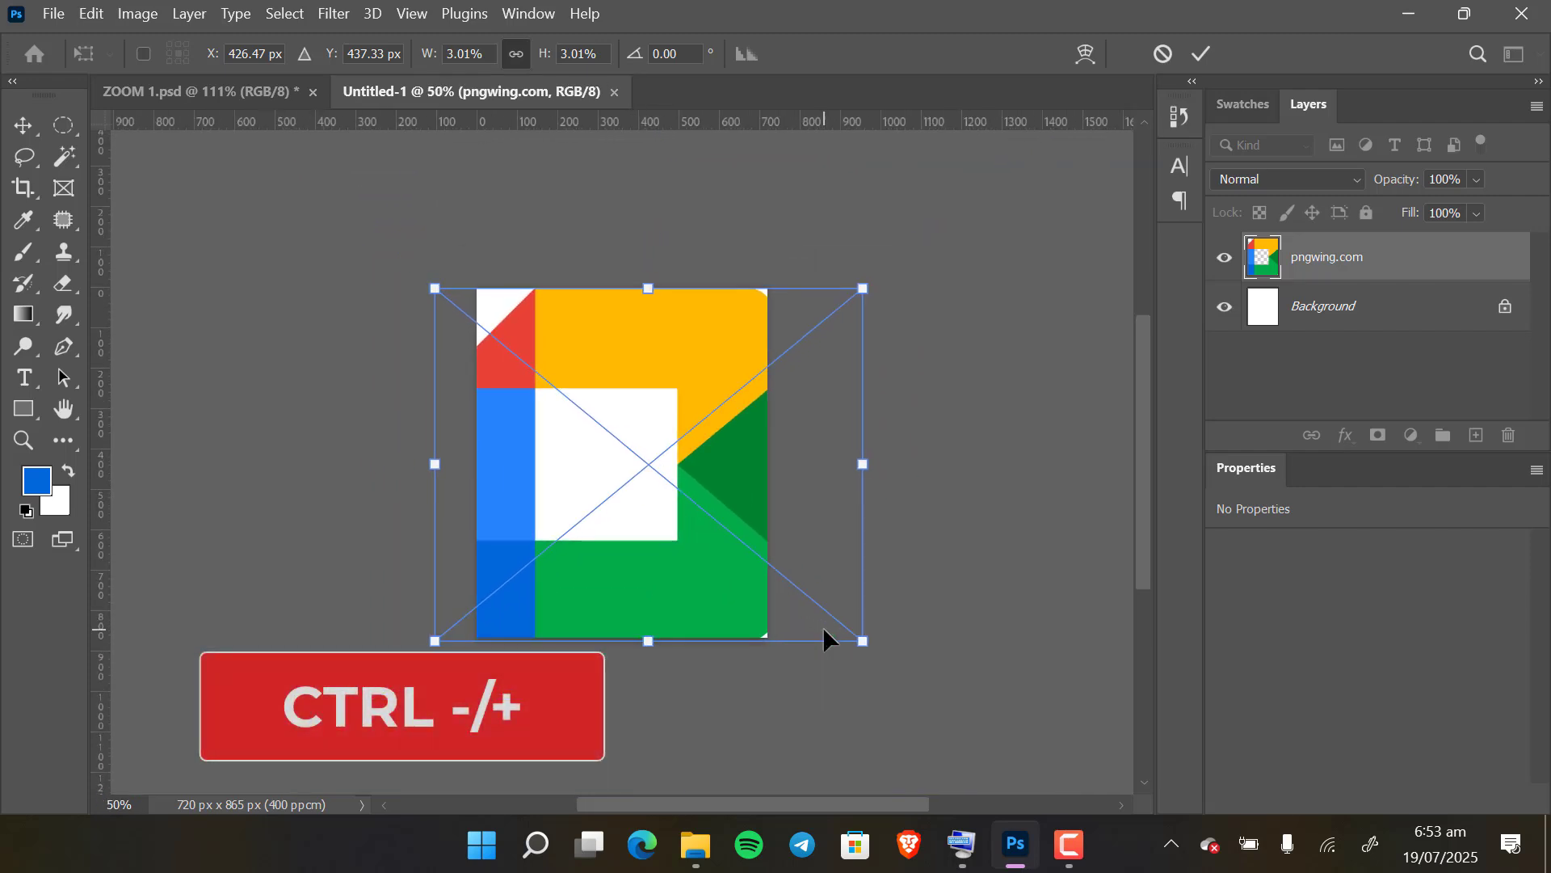
drag(434, 464, 410, 462)
drag(1089, 469, 1219, 415)
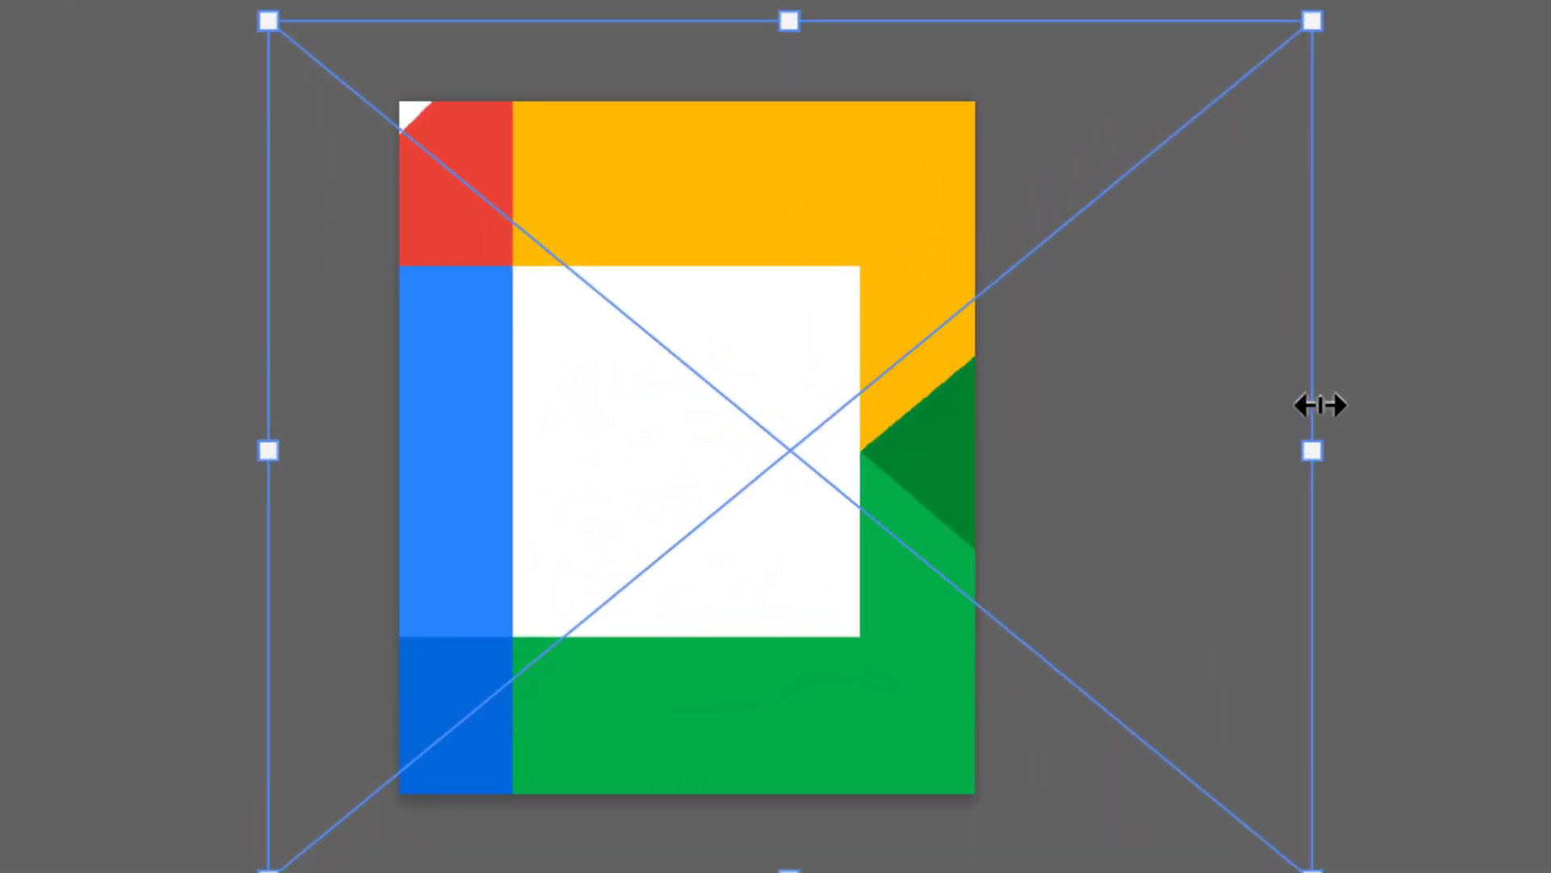
drag(1293, 24, 1450, 0)
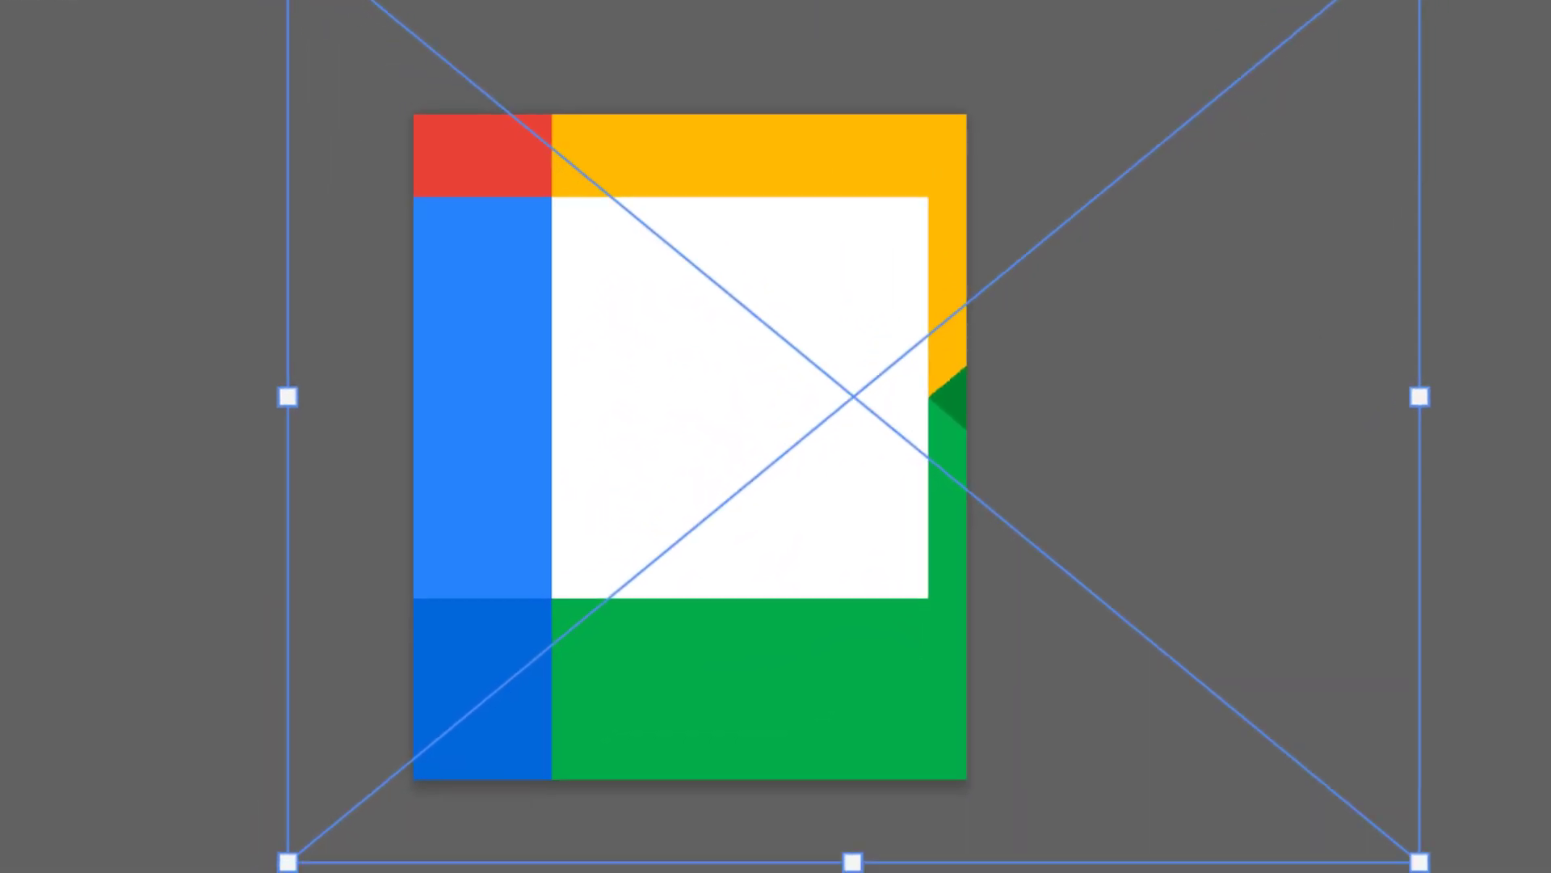
drag(822, 755, 805, 819)
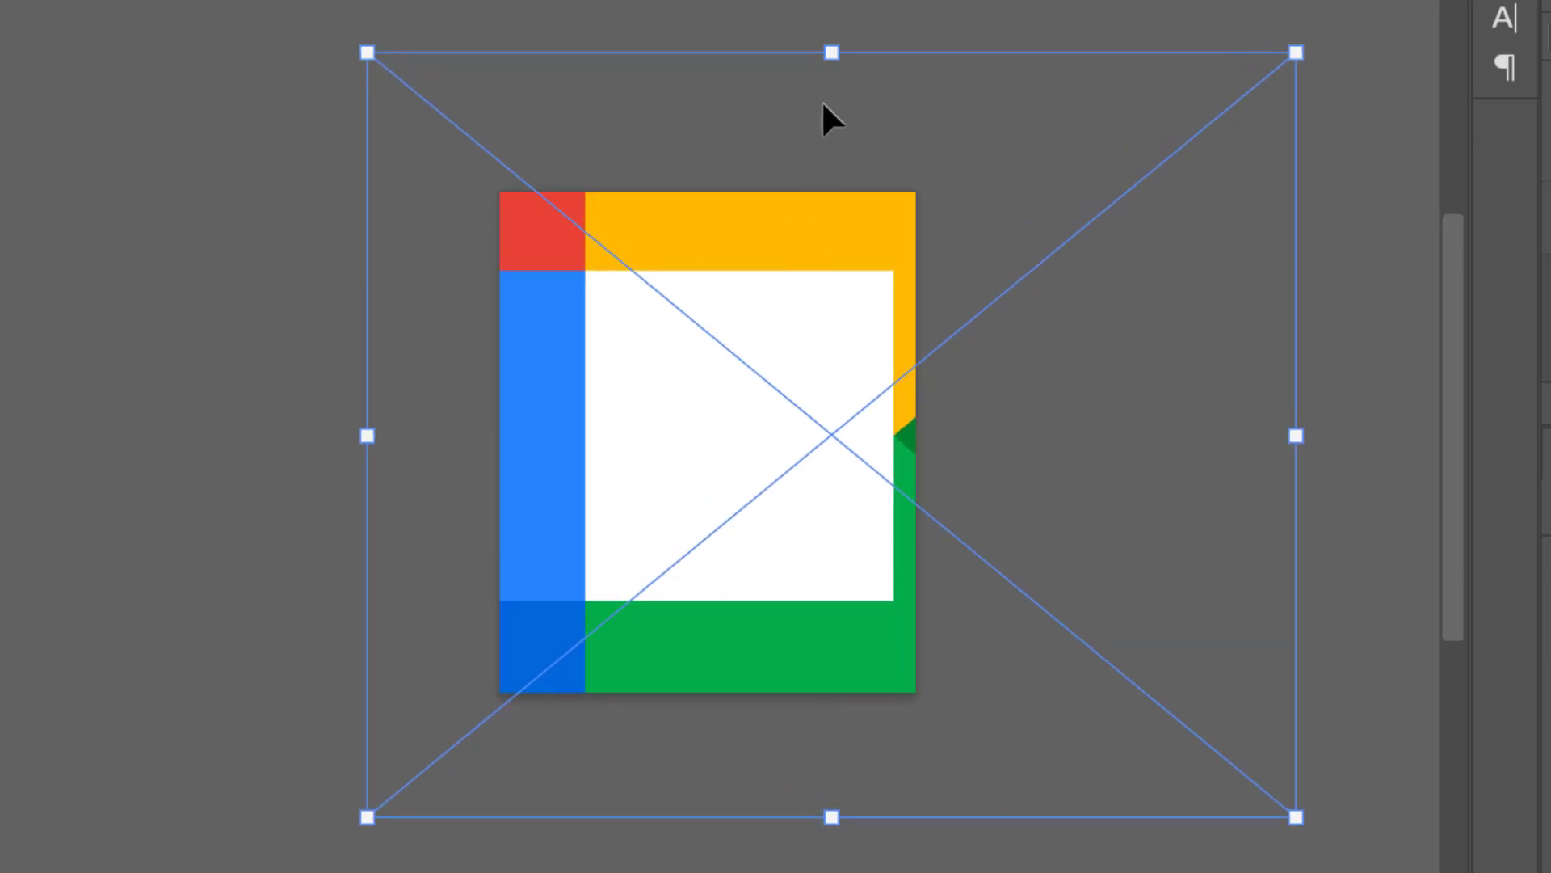
drag(825, 54, 831, 42)
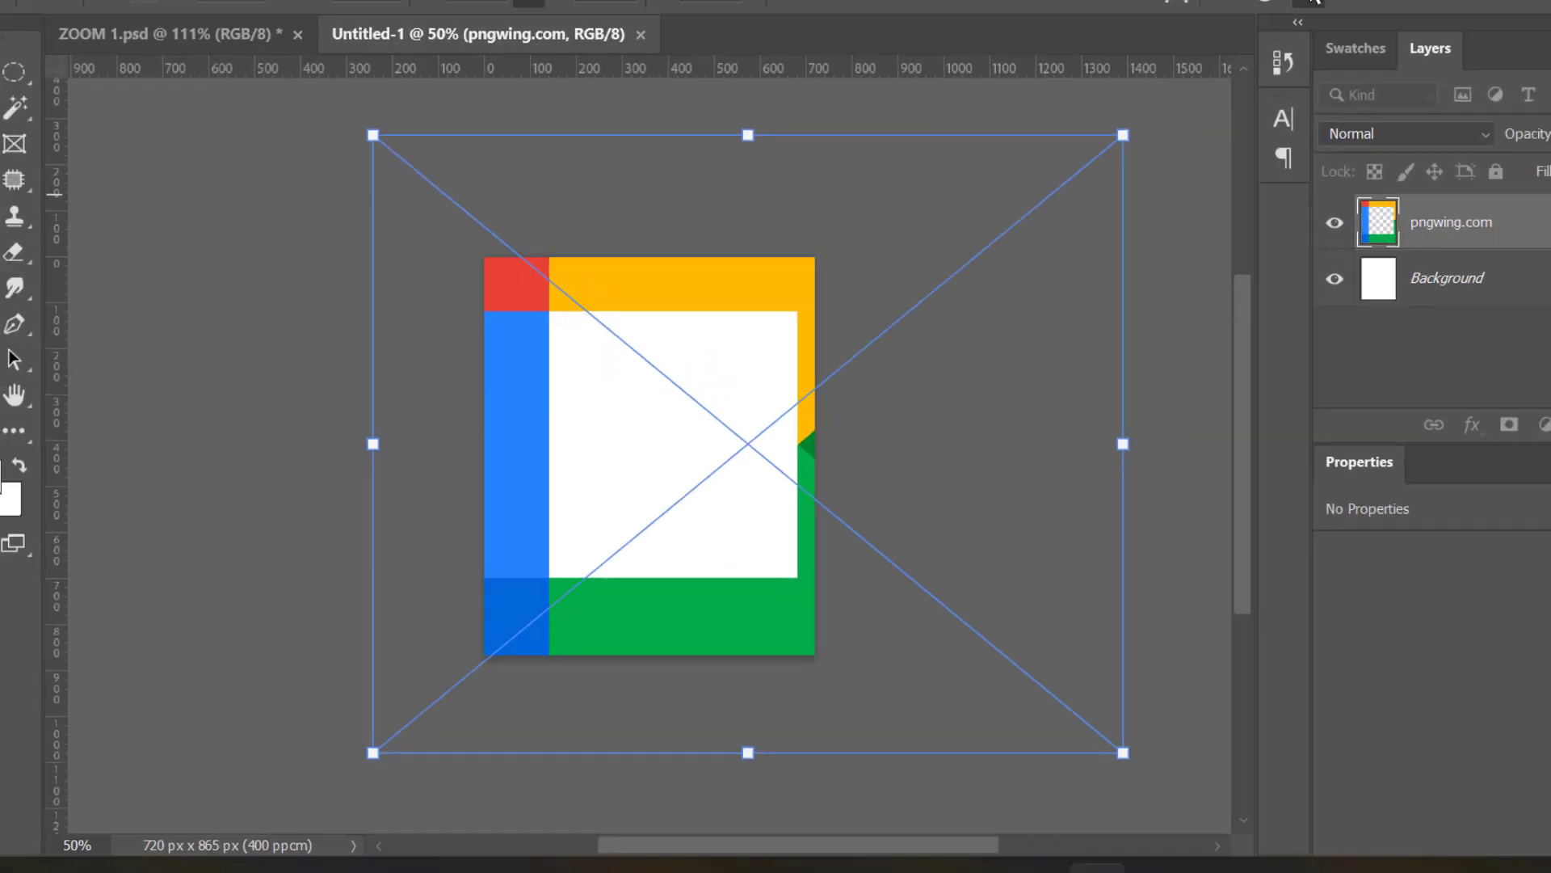
key(Return)
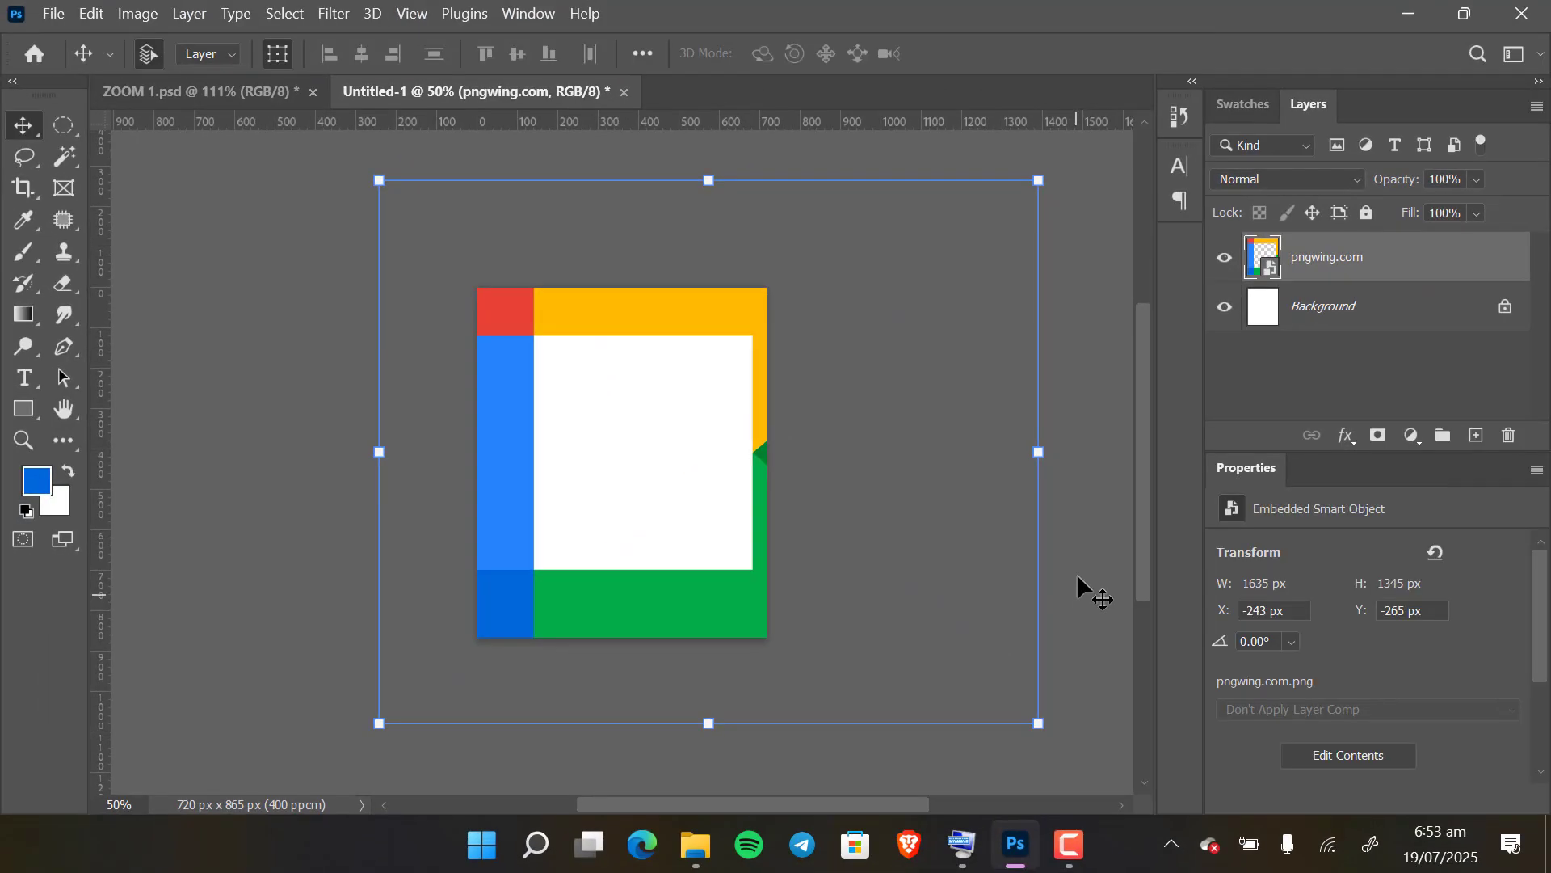
click(1099, 501)
key(ctrl+0)
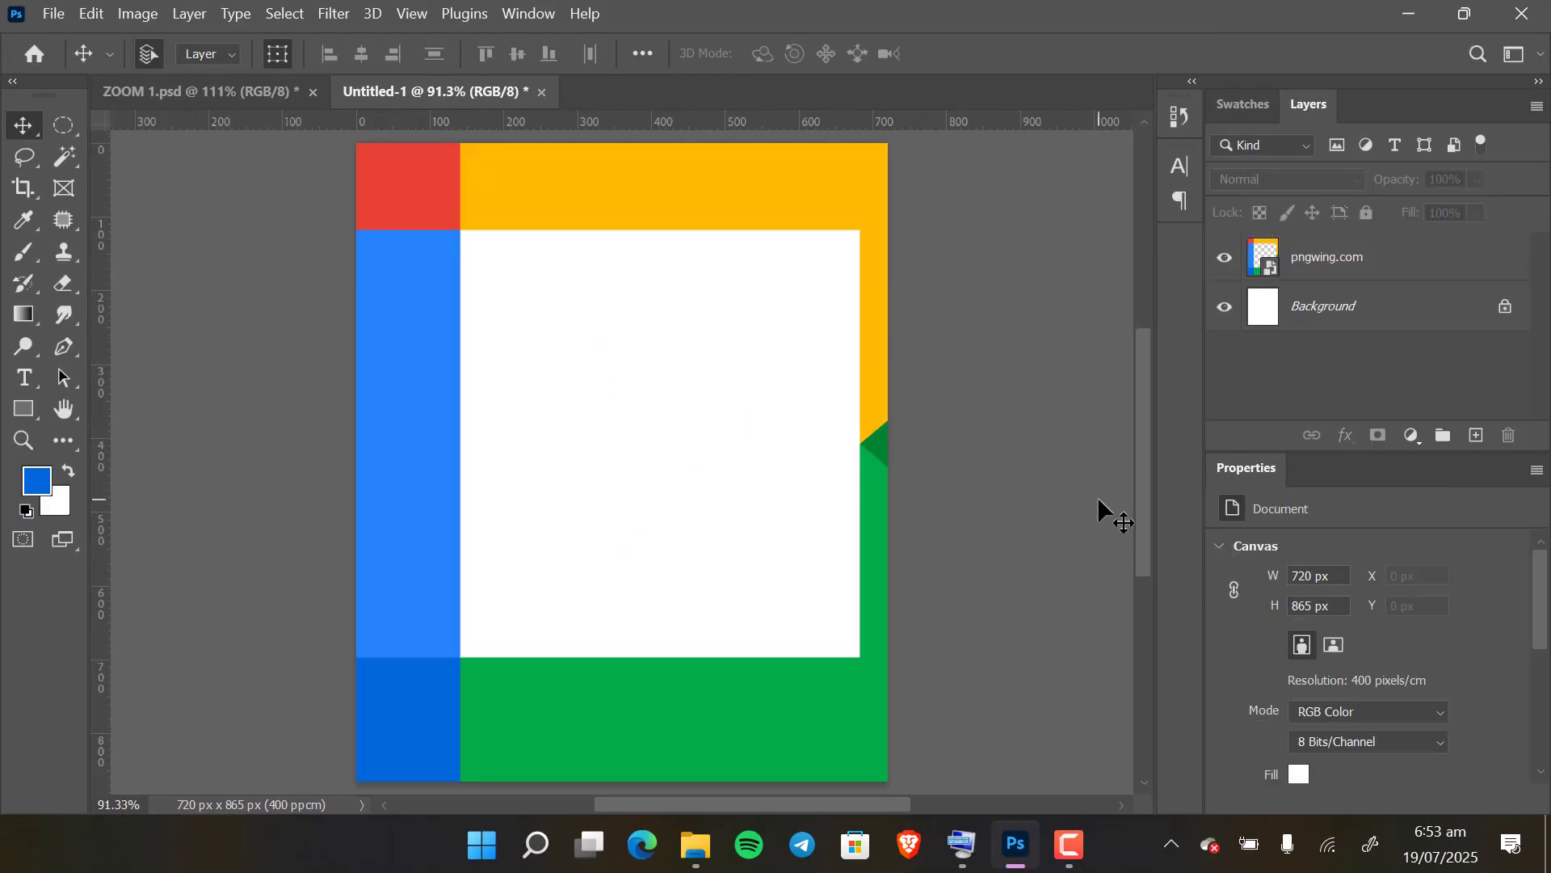
Step: Place a second copy of the pngwing.com logo image from the ONLINE folder and rotate it about -23.67°
click(712, 853)
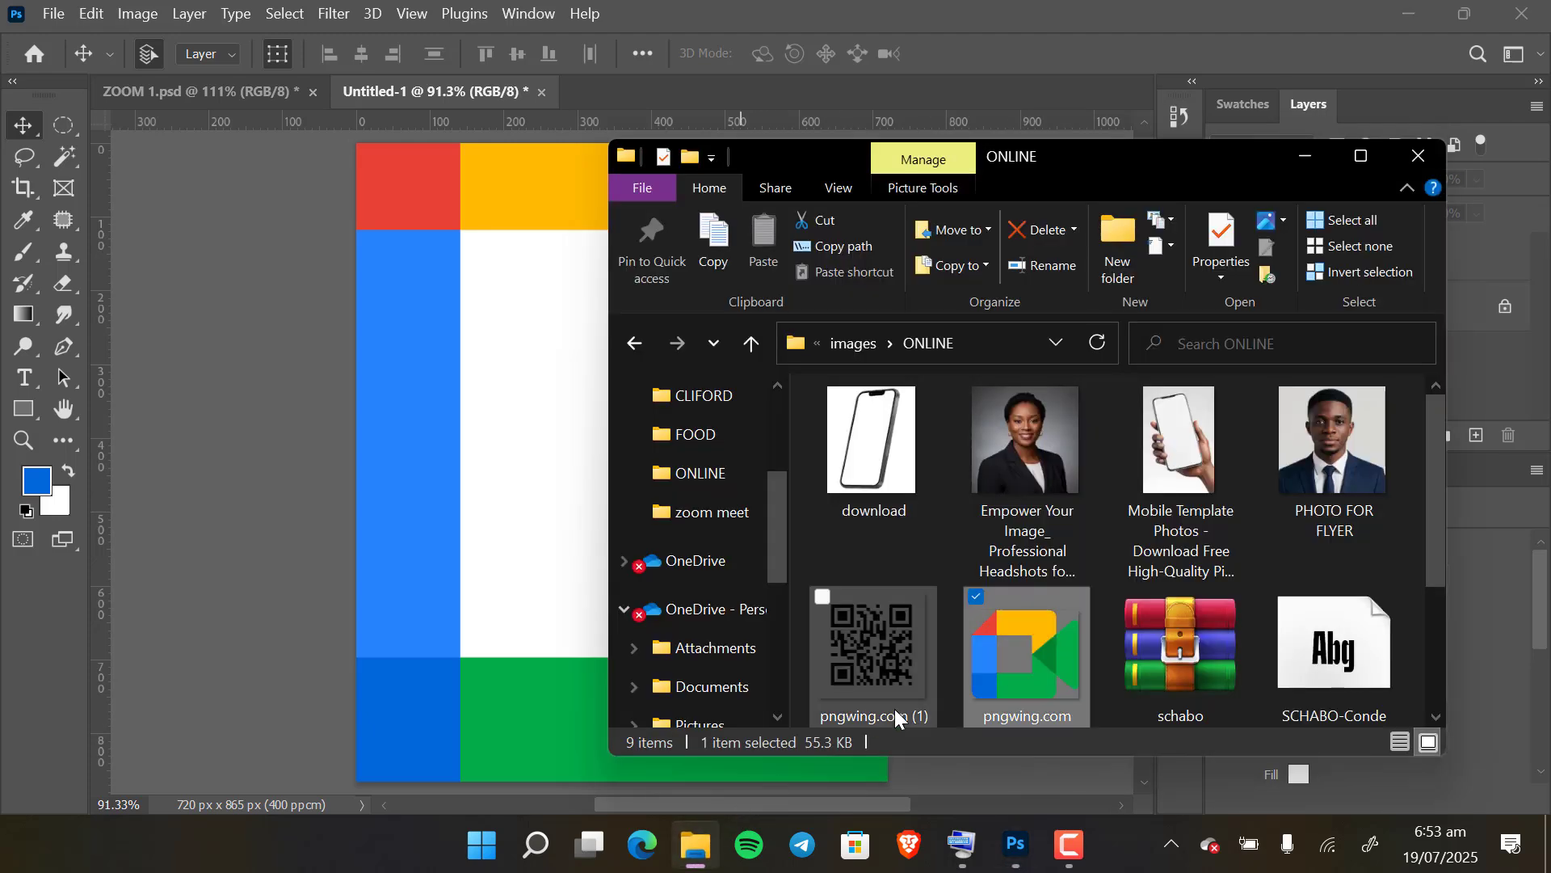
drag(999, 653, 485, 553)
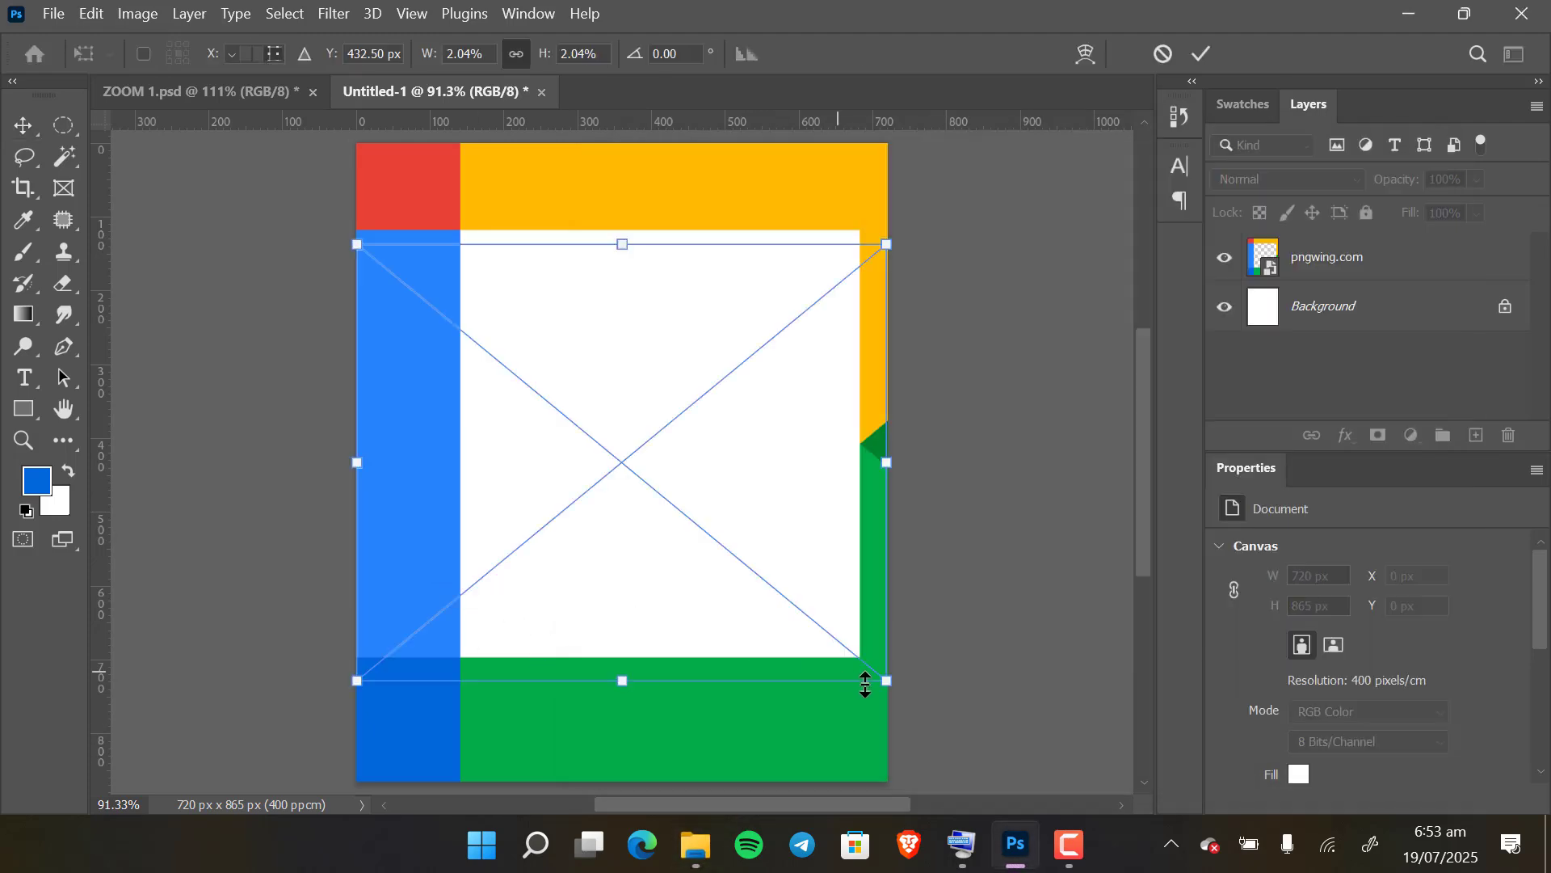
drag(903, 714, 959, 553)
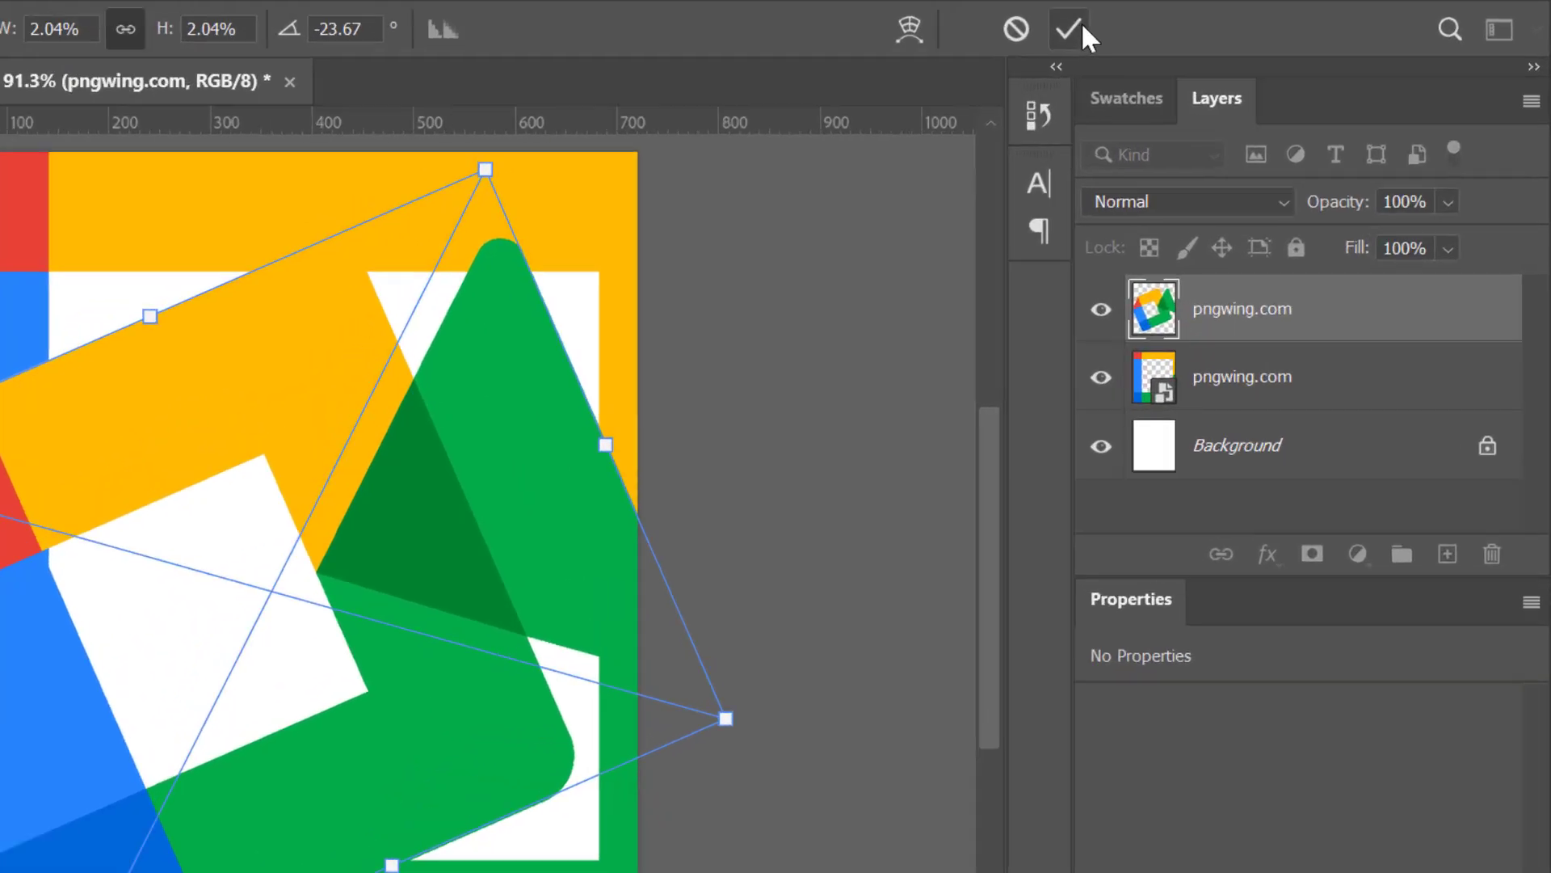
click(1202, 53)
Step: Move the rotated logo layer beneath the framing logo layer and set its opacity to 10%
drag(1432, 269, 1439, 302)
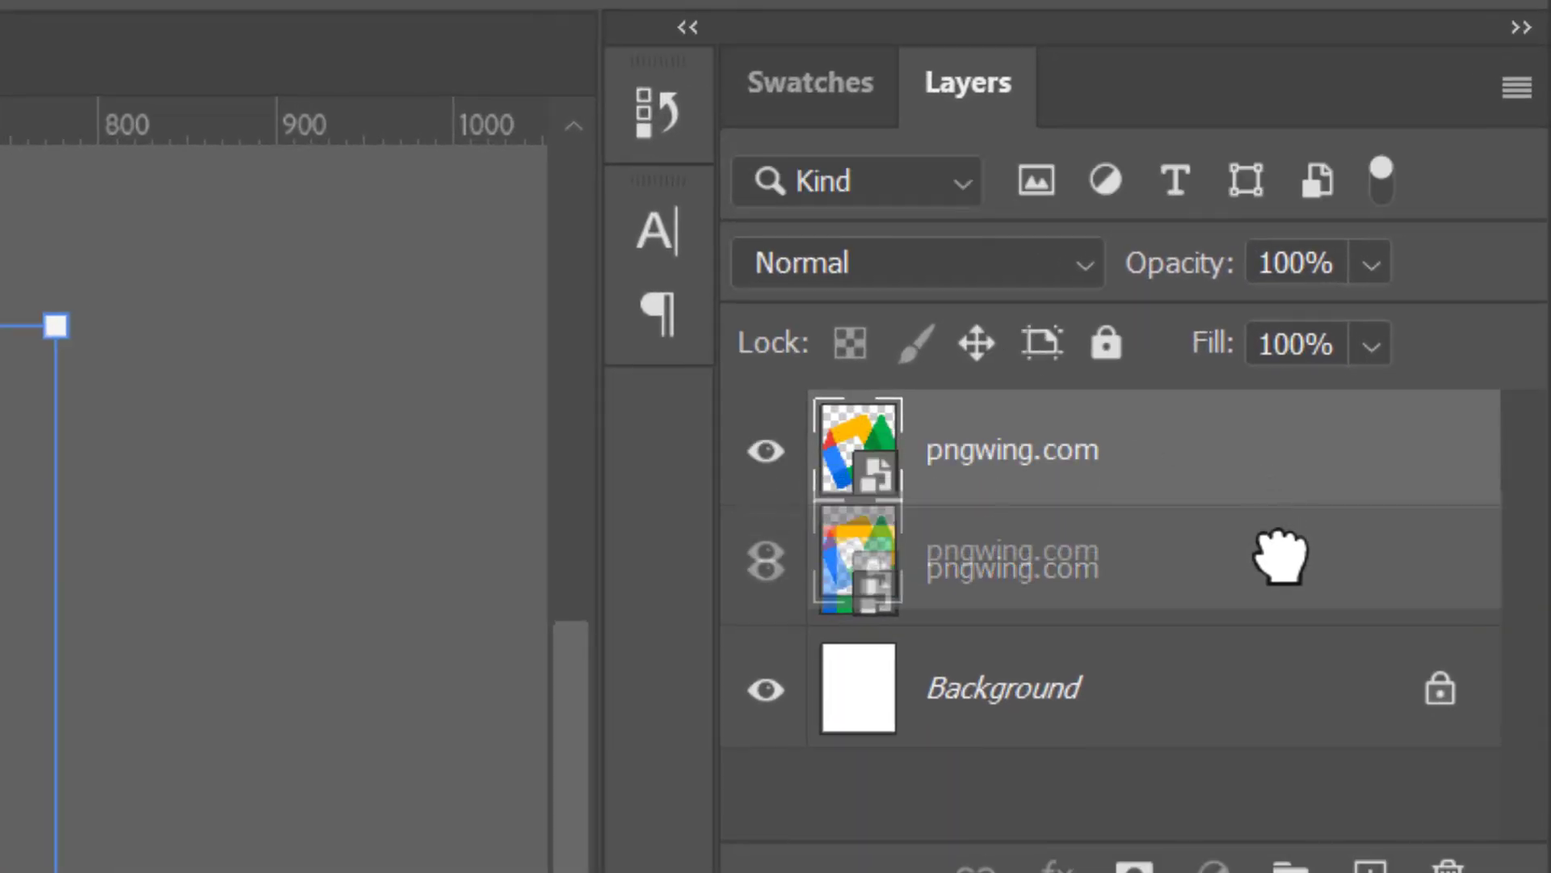
drag(1281, 556, 1287, 599)
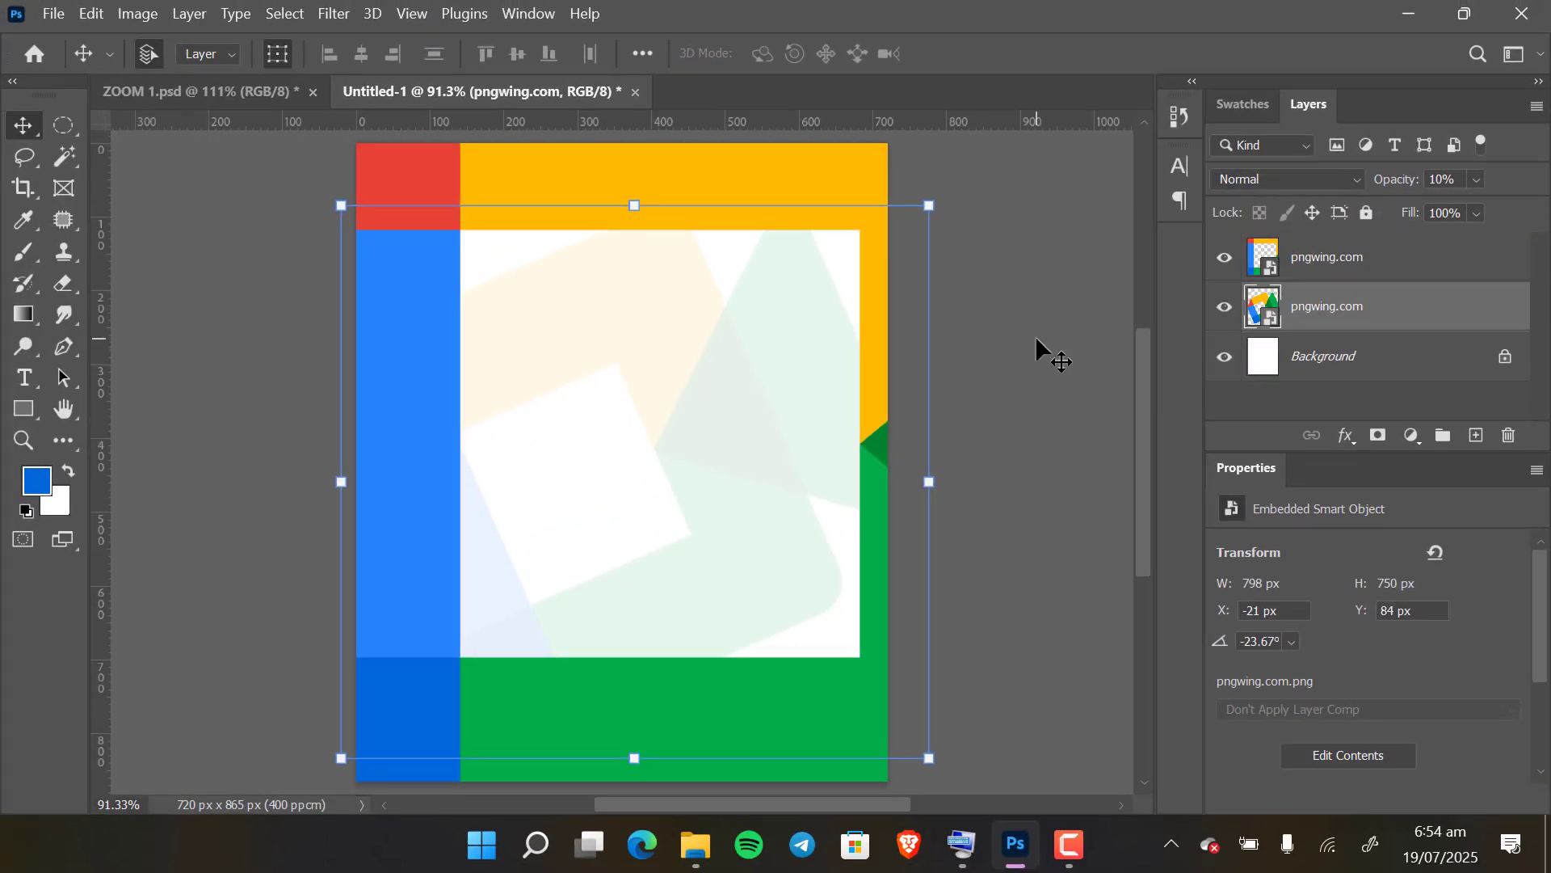
click(311, 640)
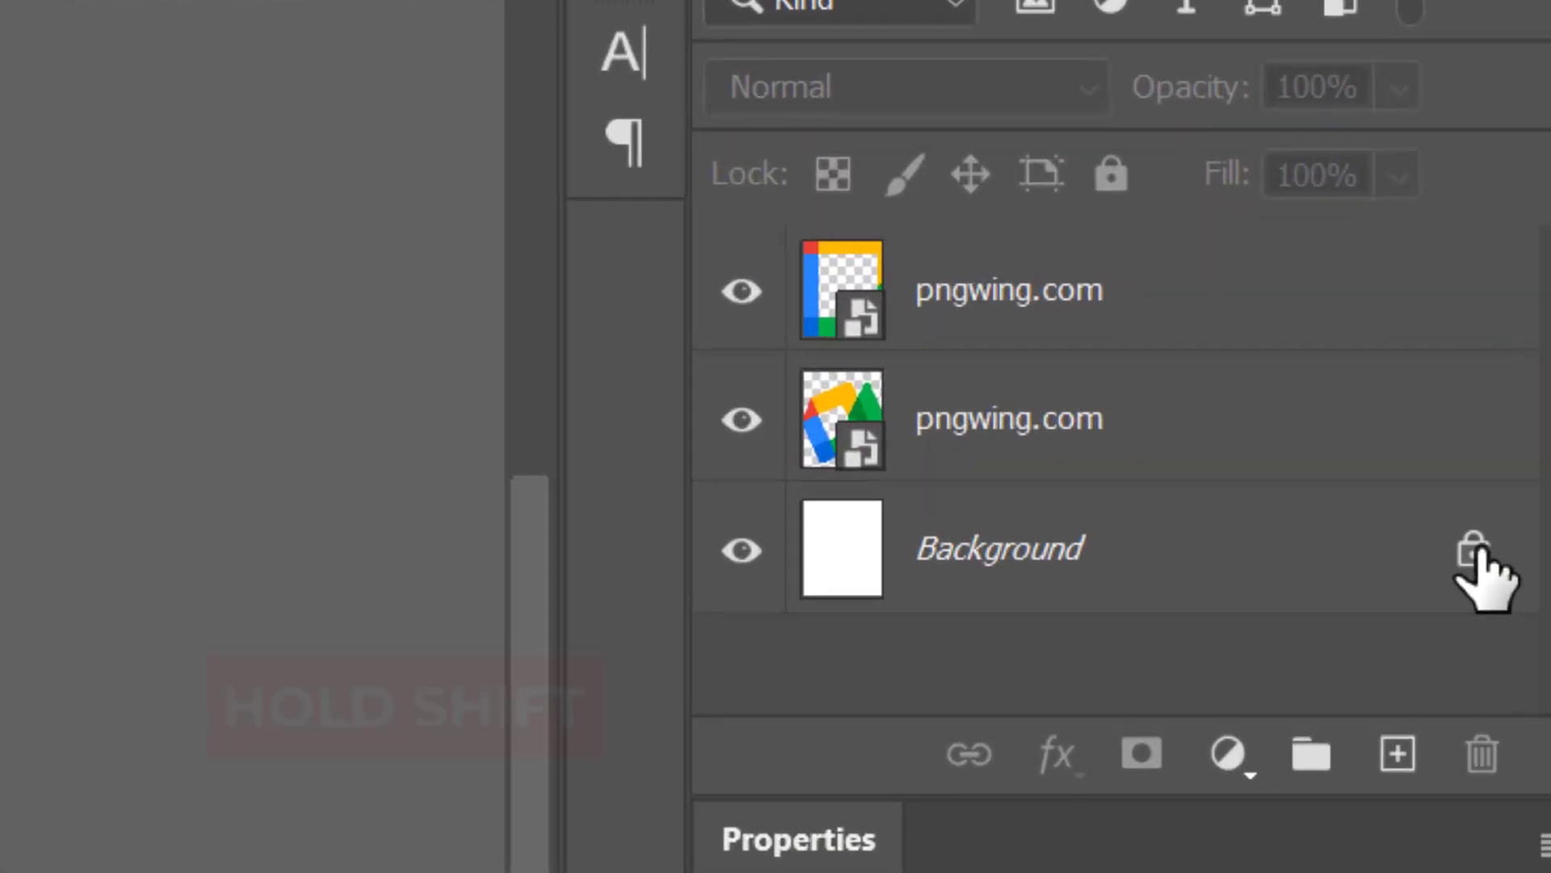
Step: Unlock the Background layer and group it with both logo layers in a group named BG
click(1505, 356)
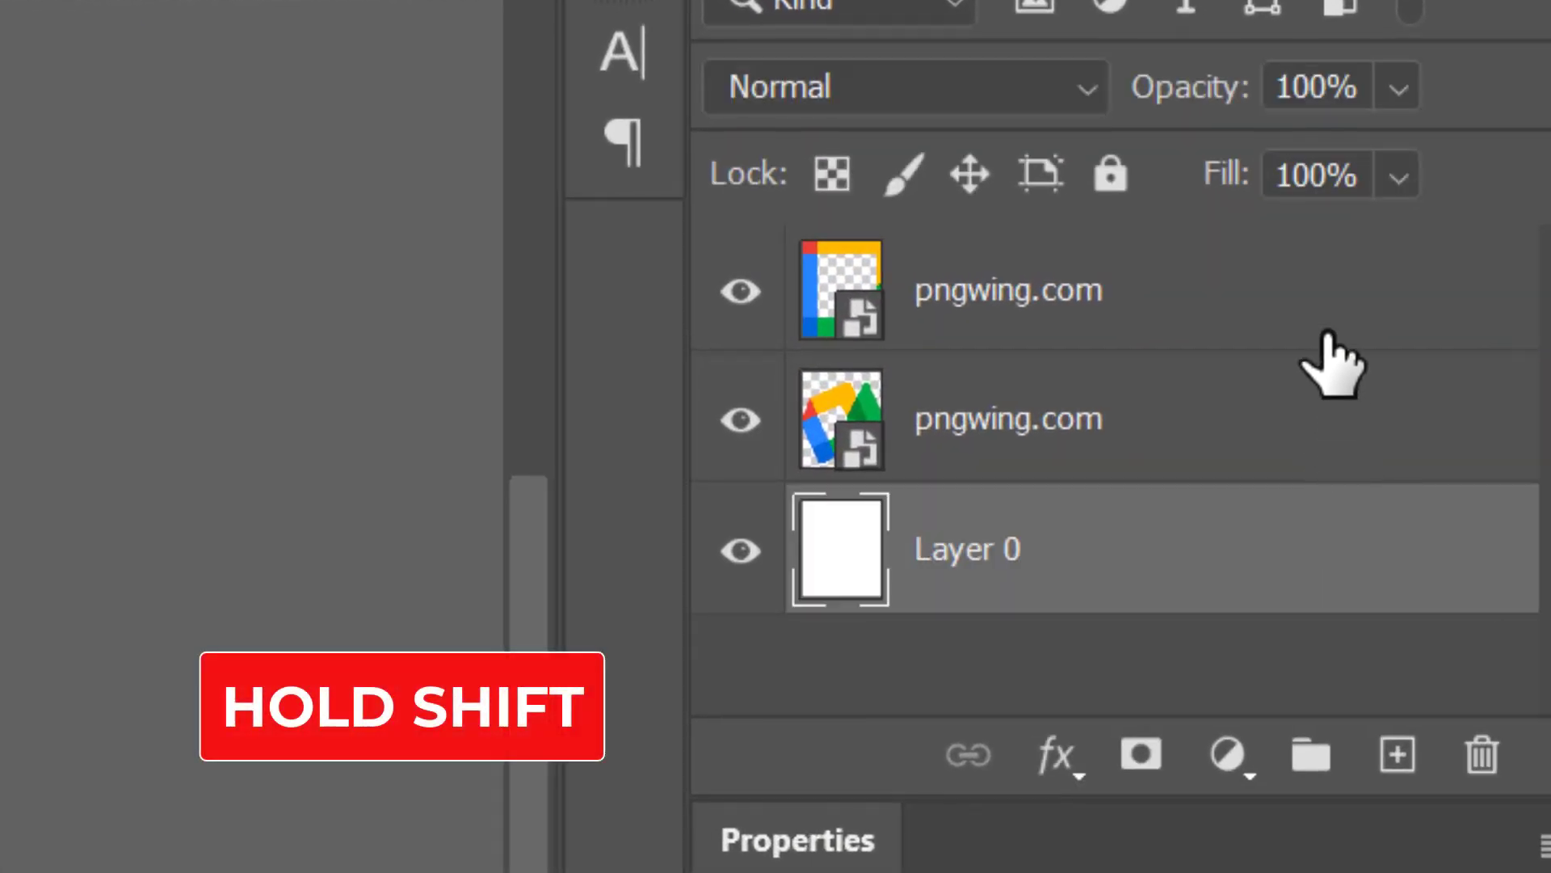
shift+click(1329, 318)
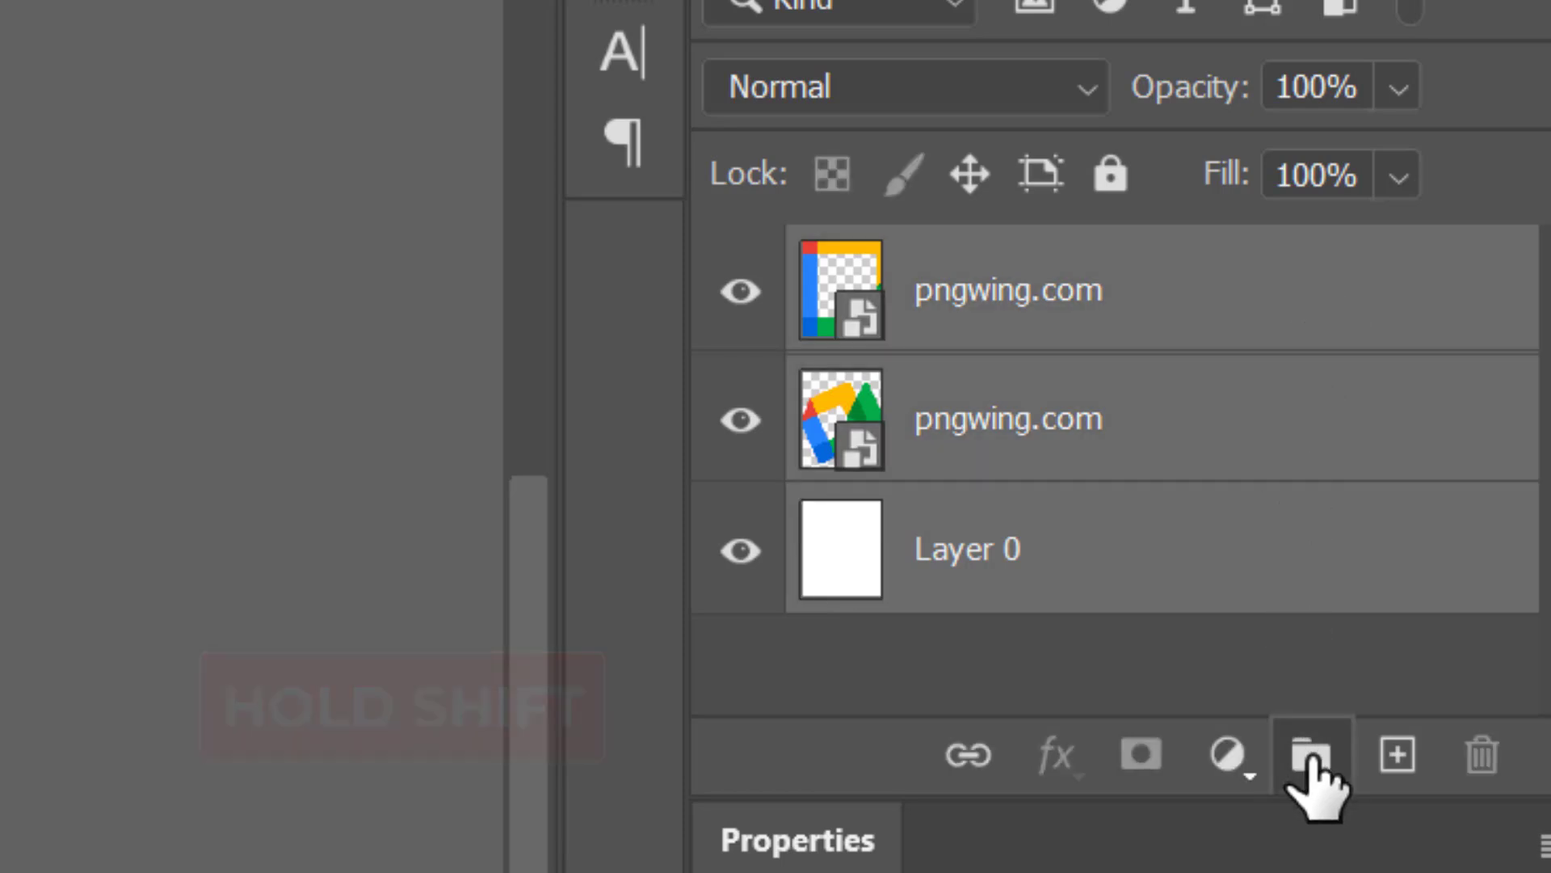
click(1311, 755)
double_click(989, 266)
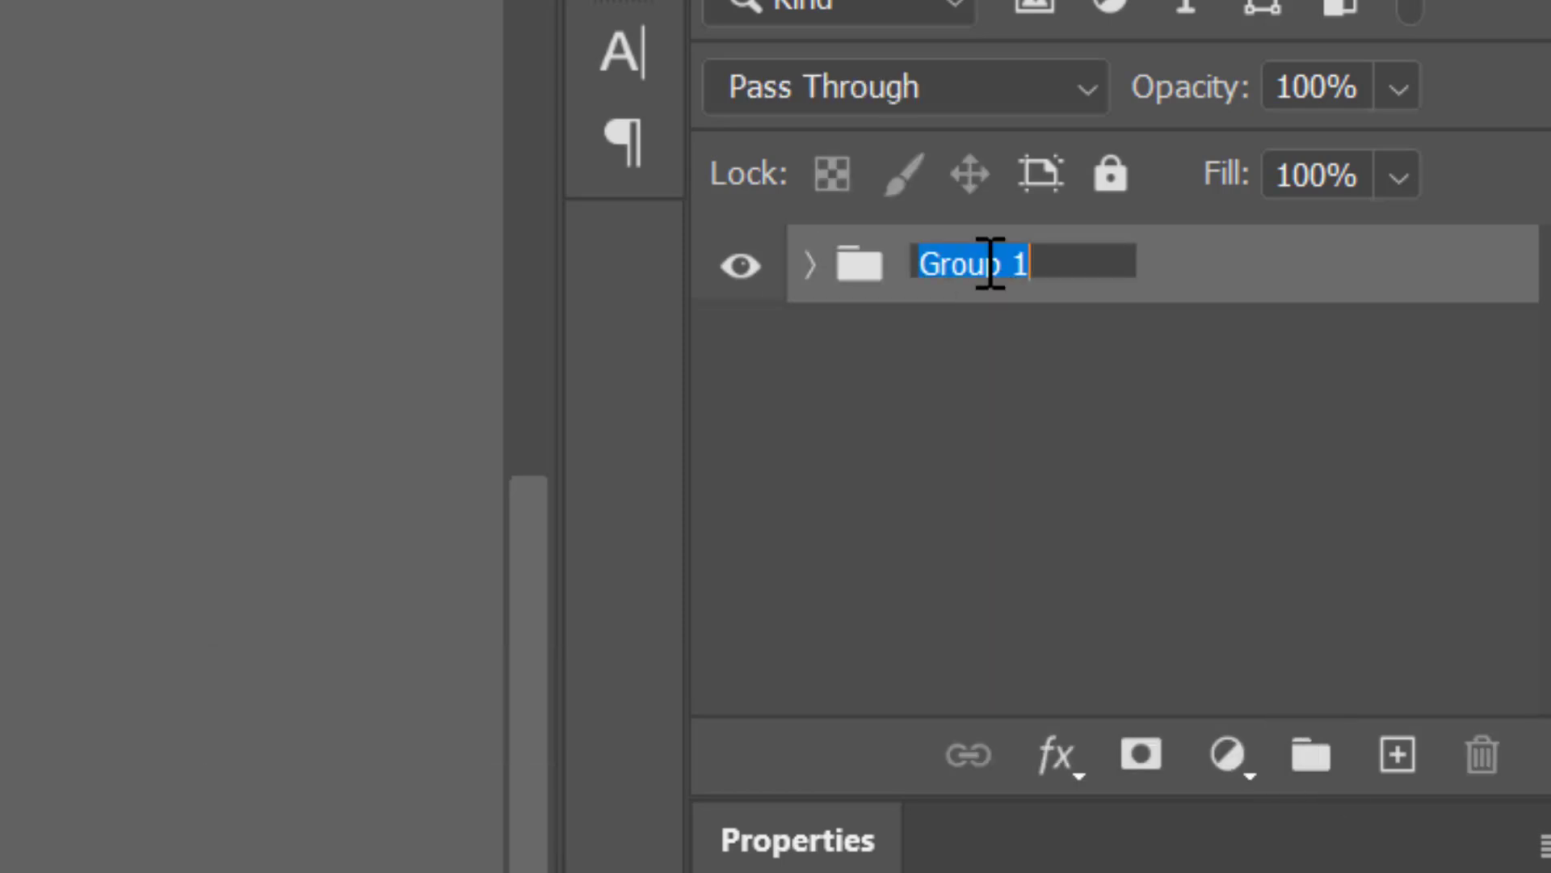
key(Return)
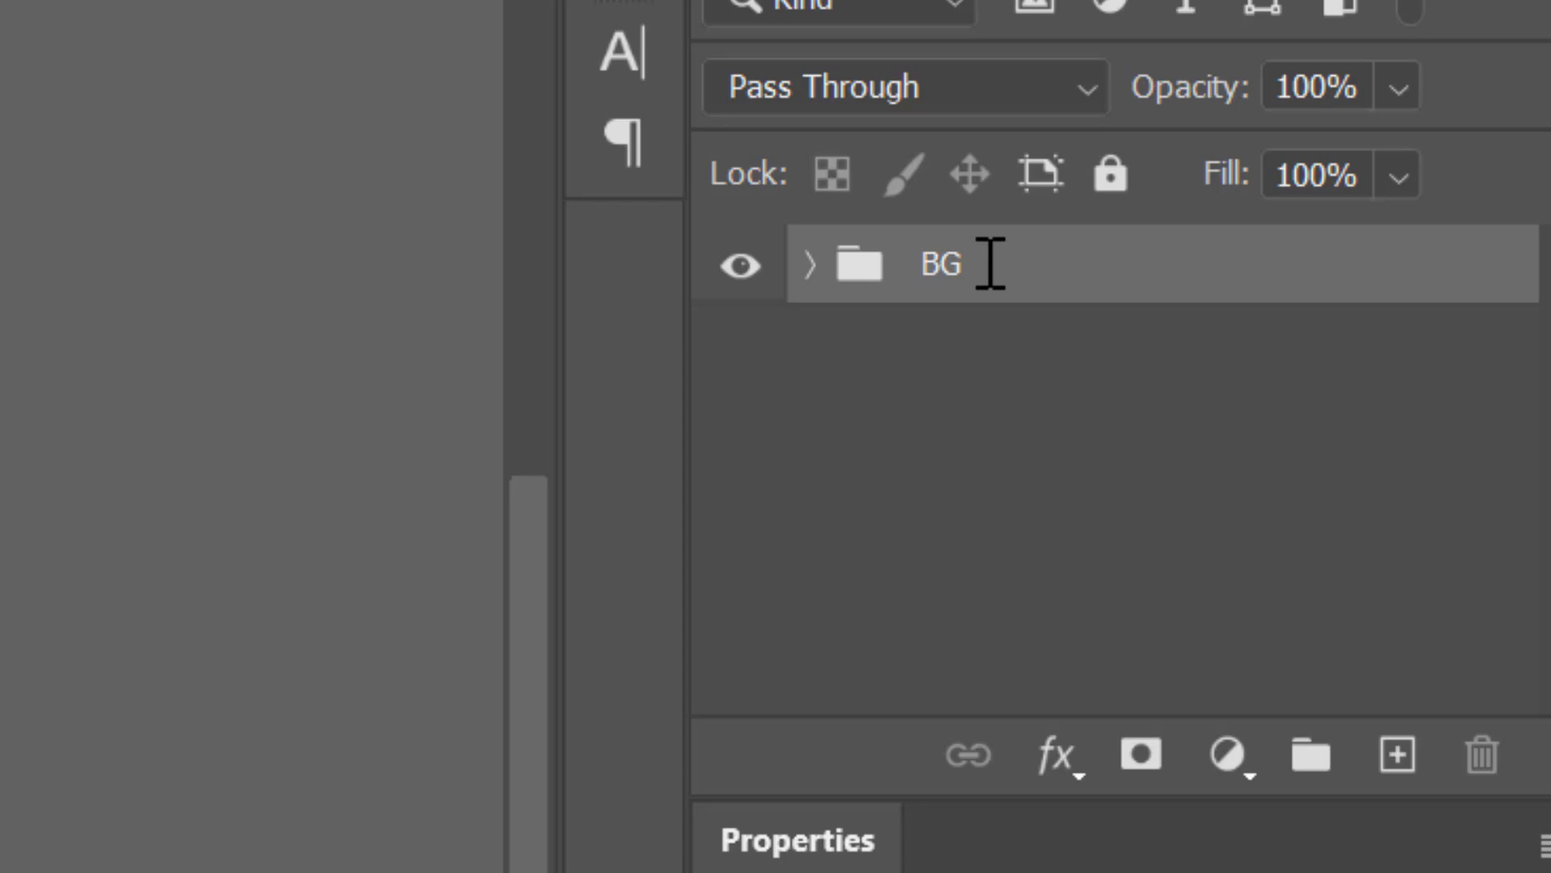
Step: Lock the BG group
click(1006, 374)
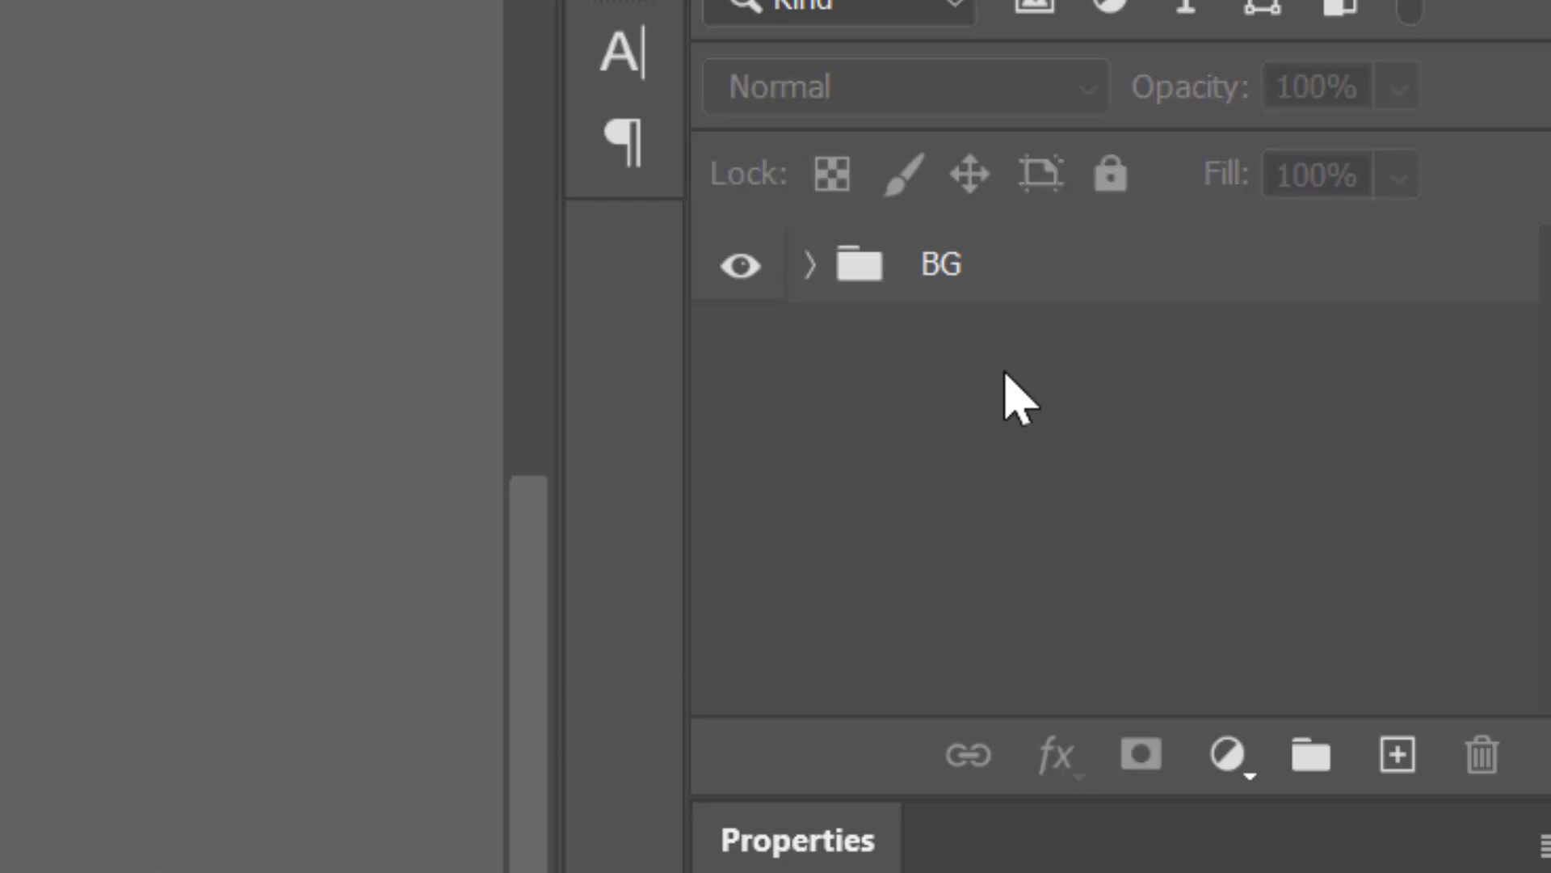
click(1060, 275)
click(1111, 175)
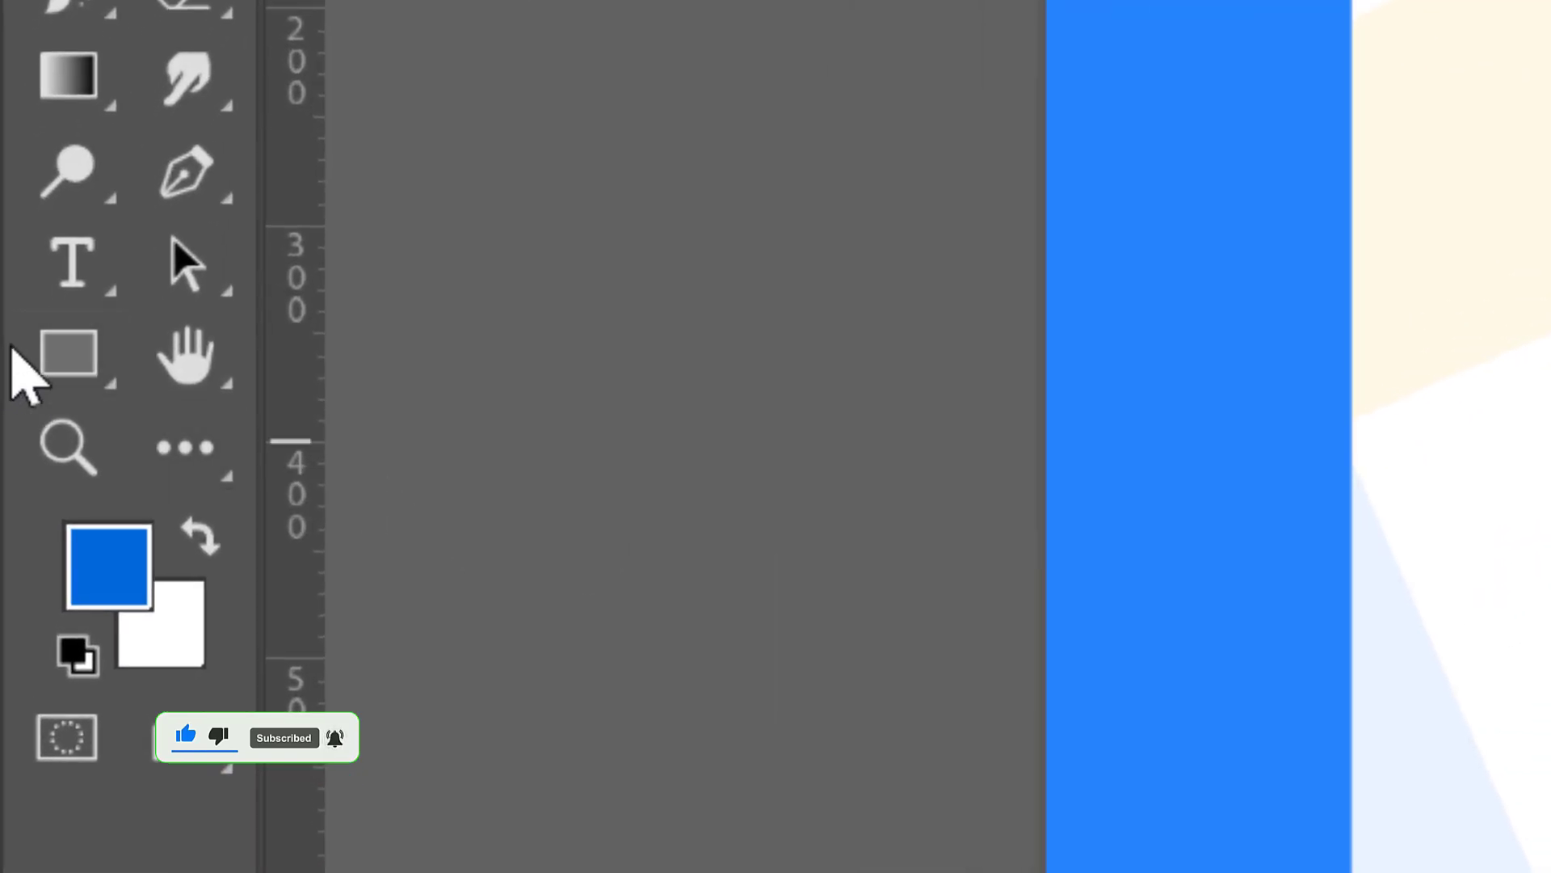
Step: Draw a rectangle about 213 x 64 px in the upper part of the white area and fill it with red e94235
click(57, 359)
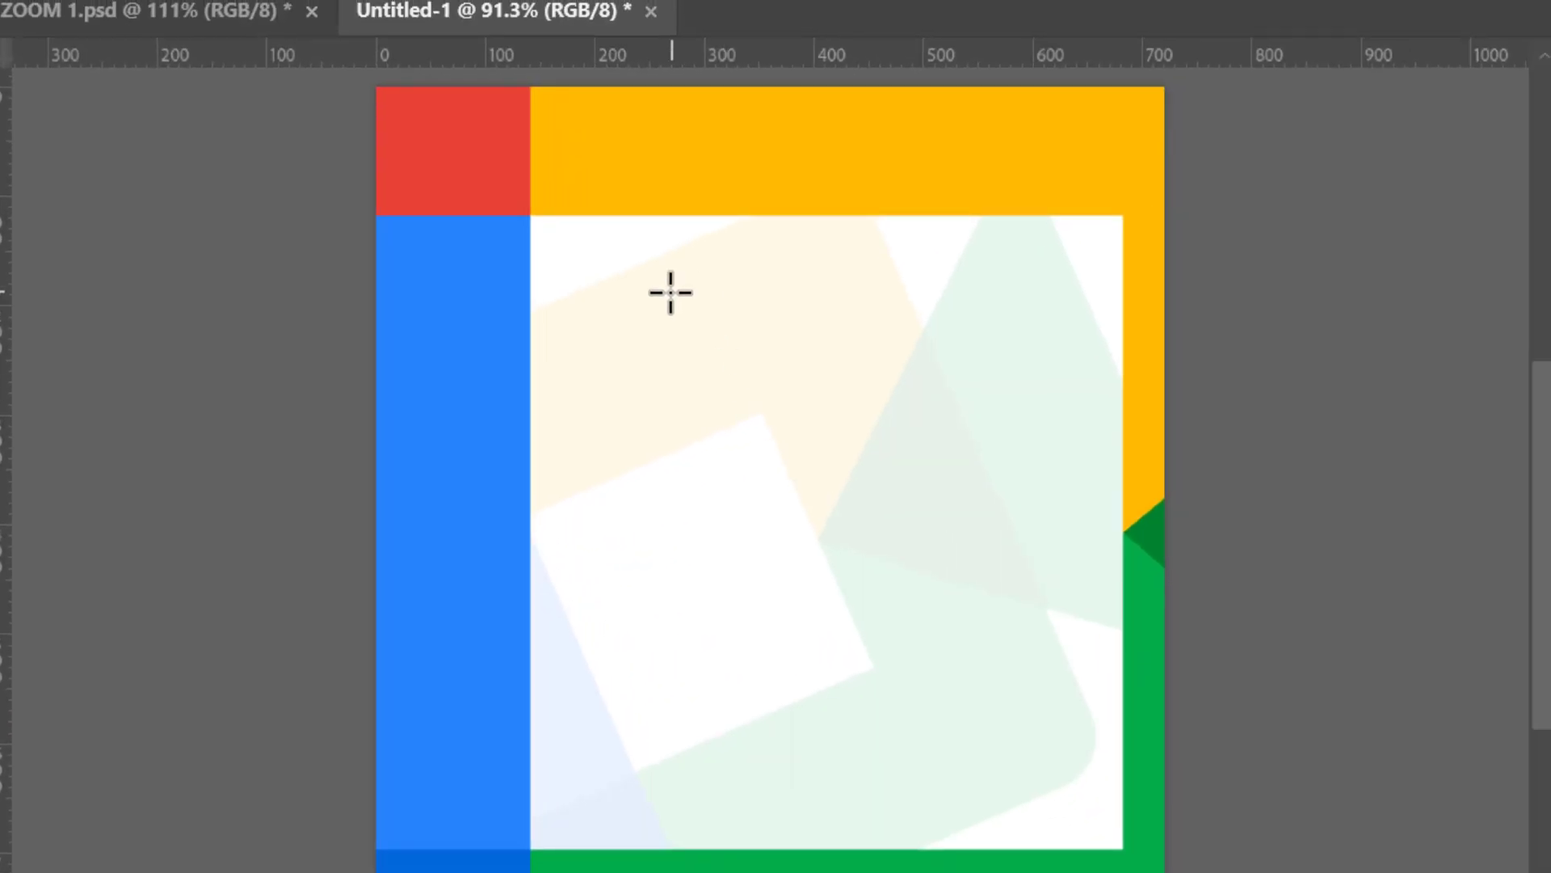
drag(668, 290, 902, 359)
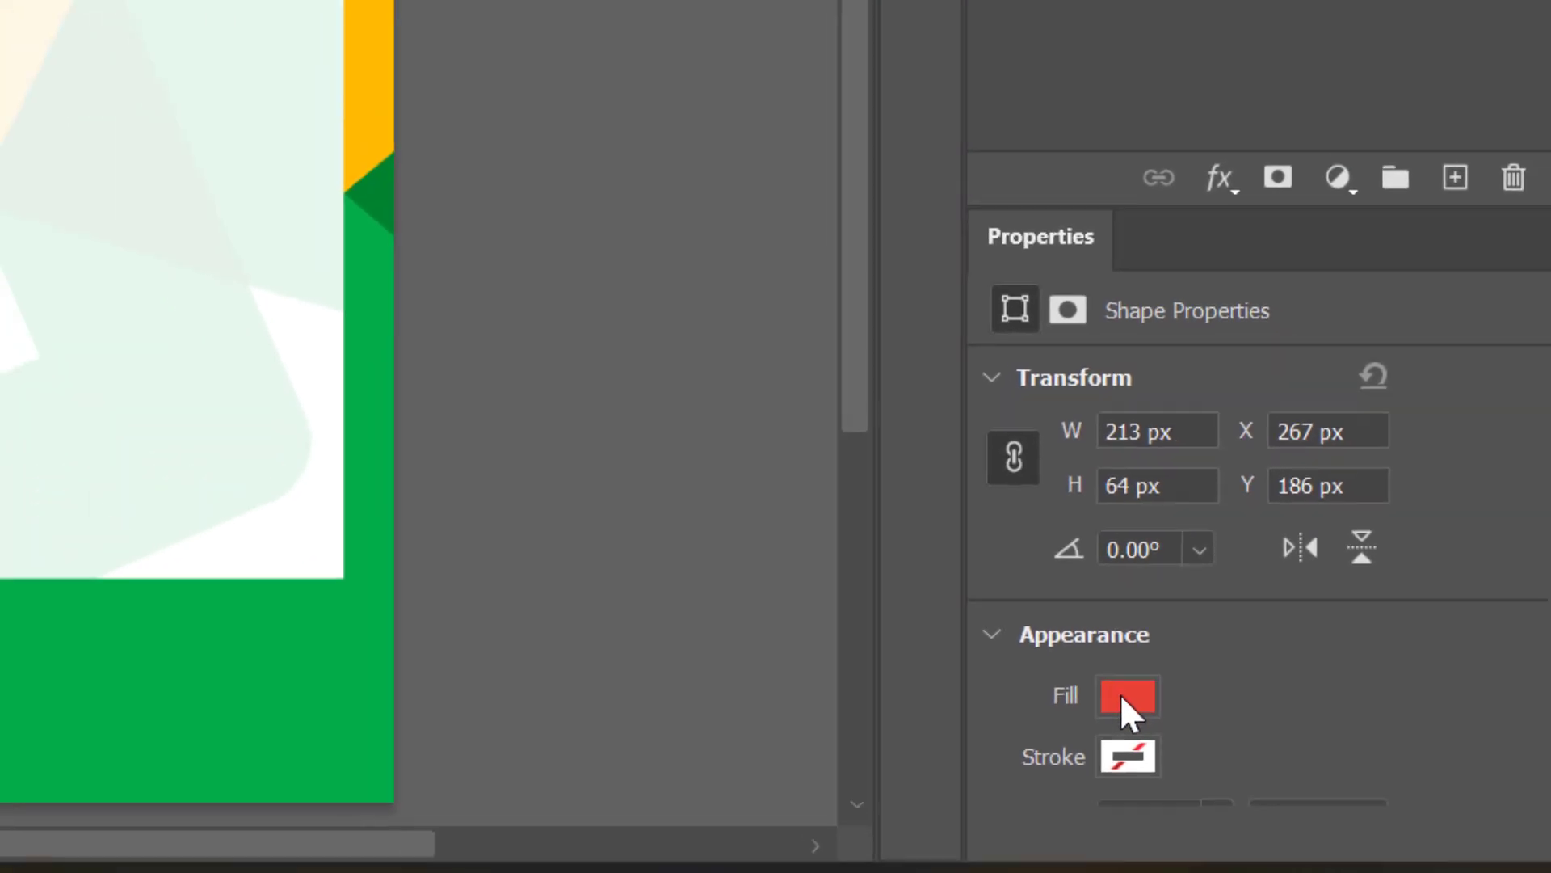
click(1125, 698)
click(1503, 209)
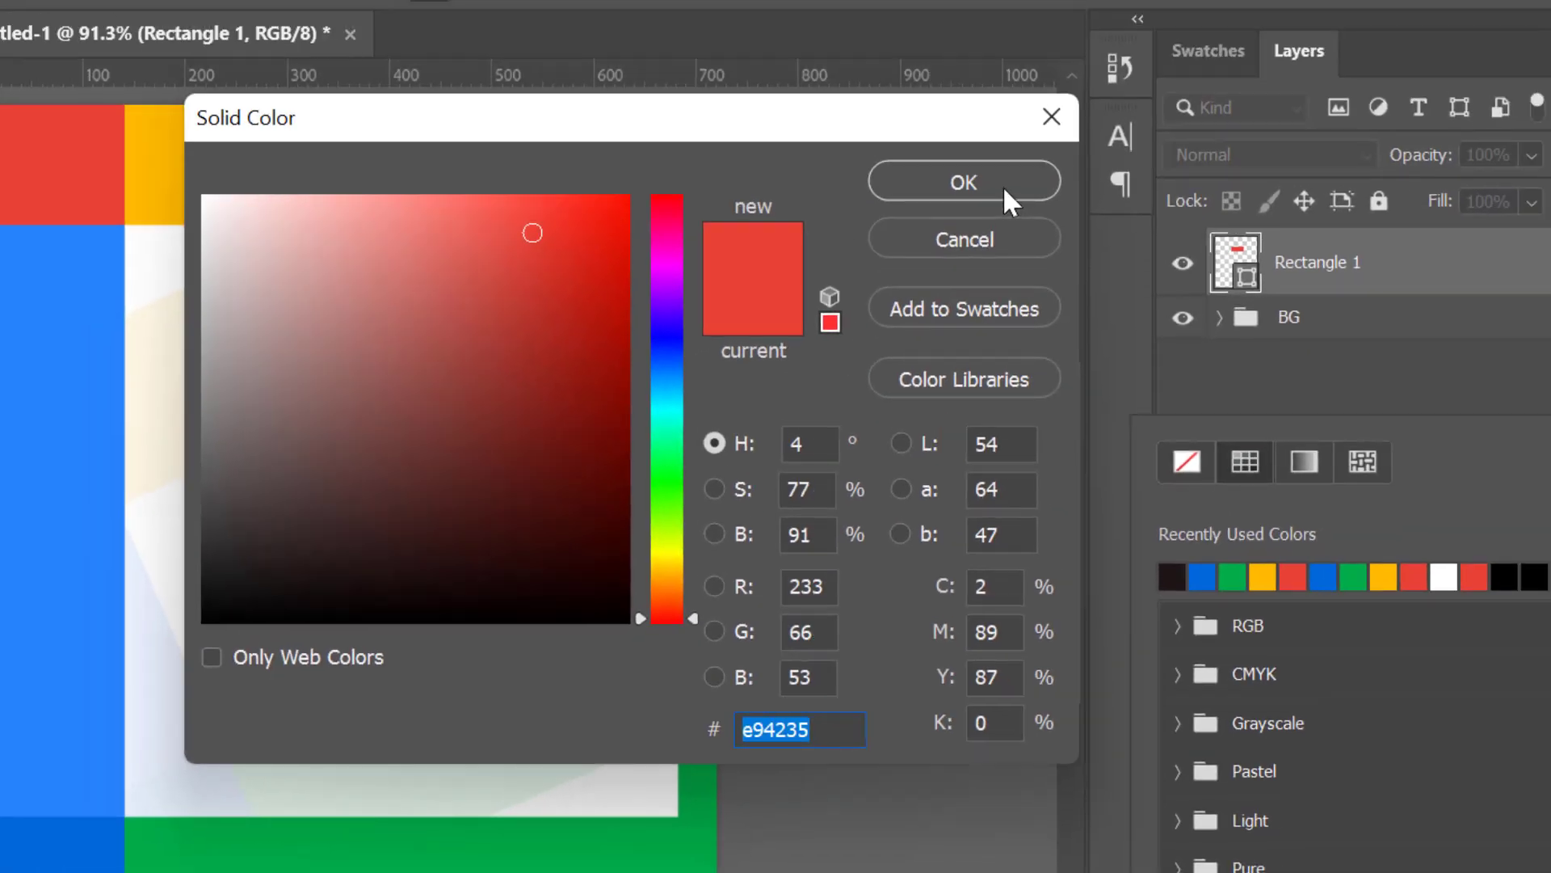
click(1002, 187)
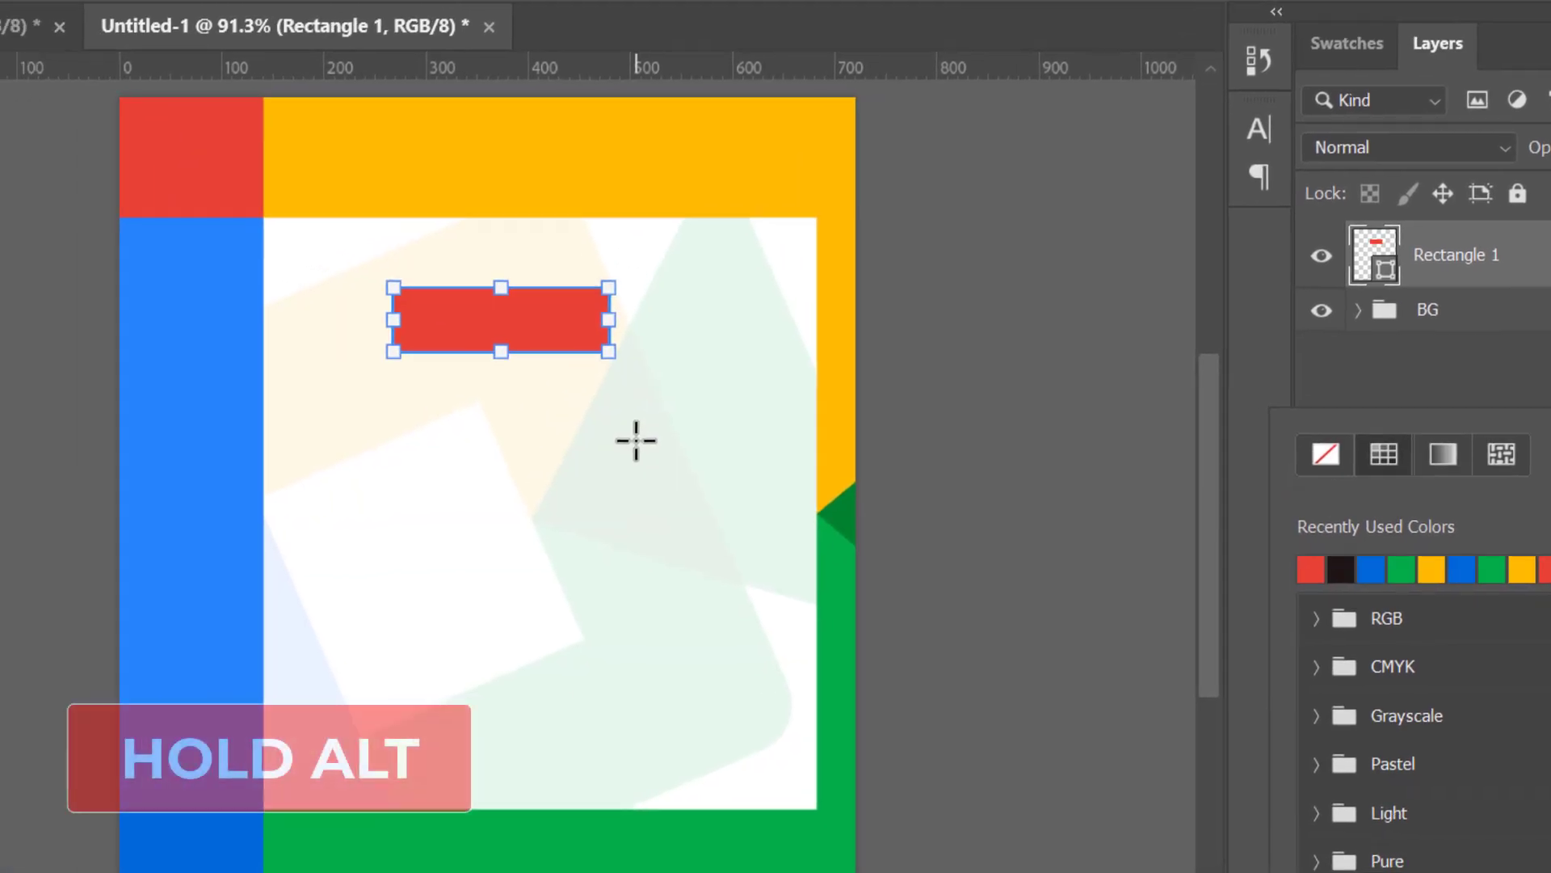
Step: Duplicate the red rectangle just below the original, at about Y 266 px, and widen the copy to about 237 px
key(v)
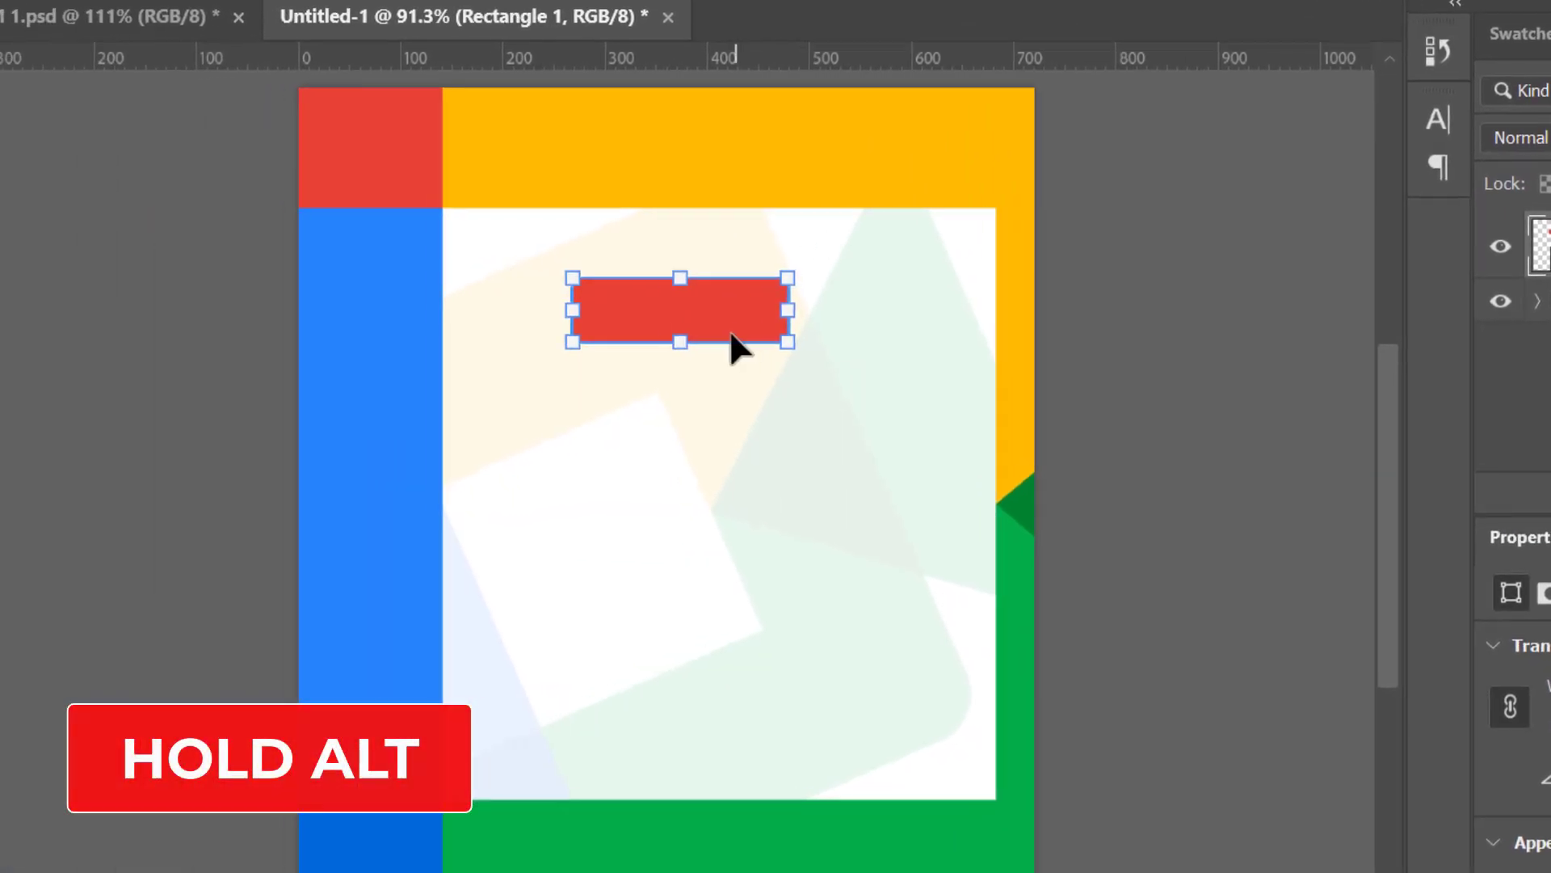
drag(420, 333, 421, 332)
drag(739, 312, 818, 395)
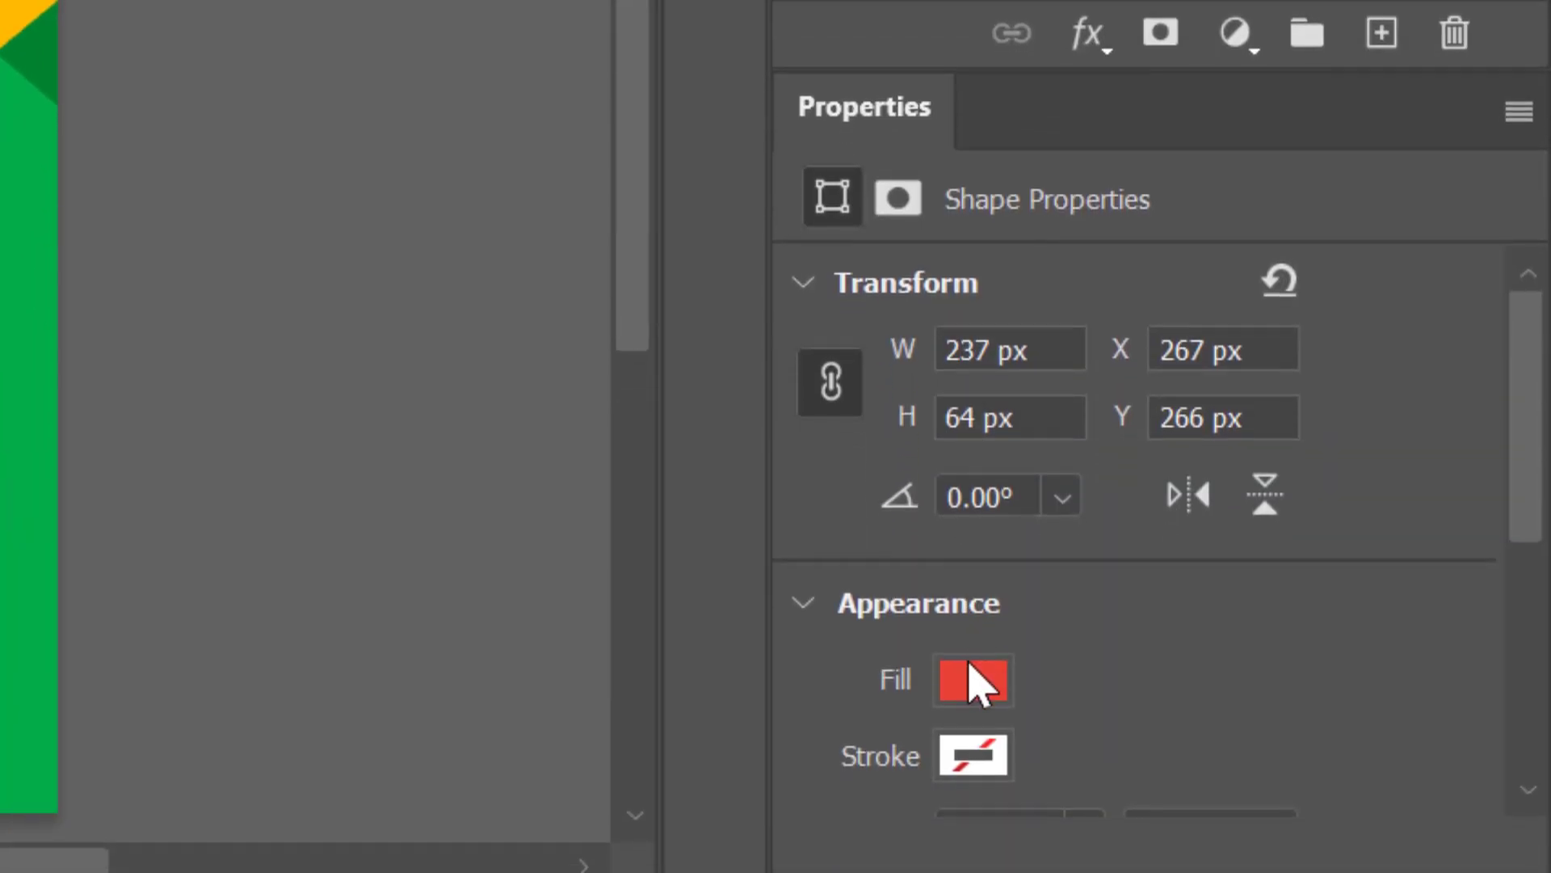
Step: Fill the wider rectangle copy with yellow ffba00
click(976, 675)
click(994, 396)
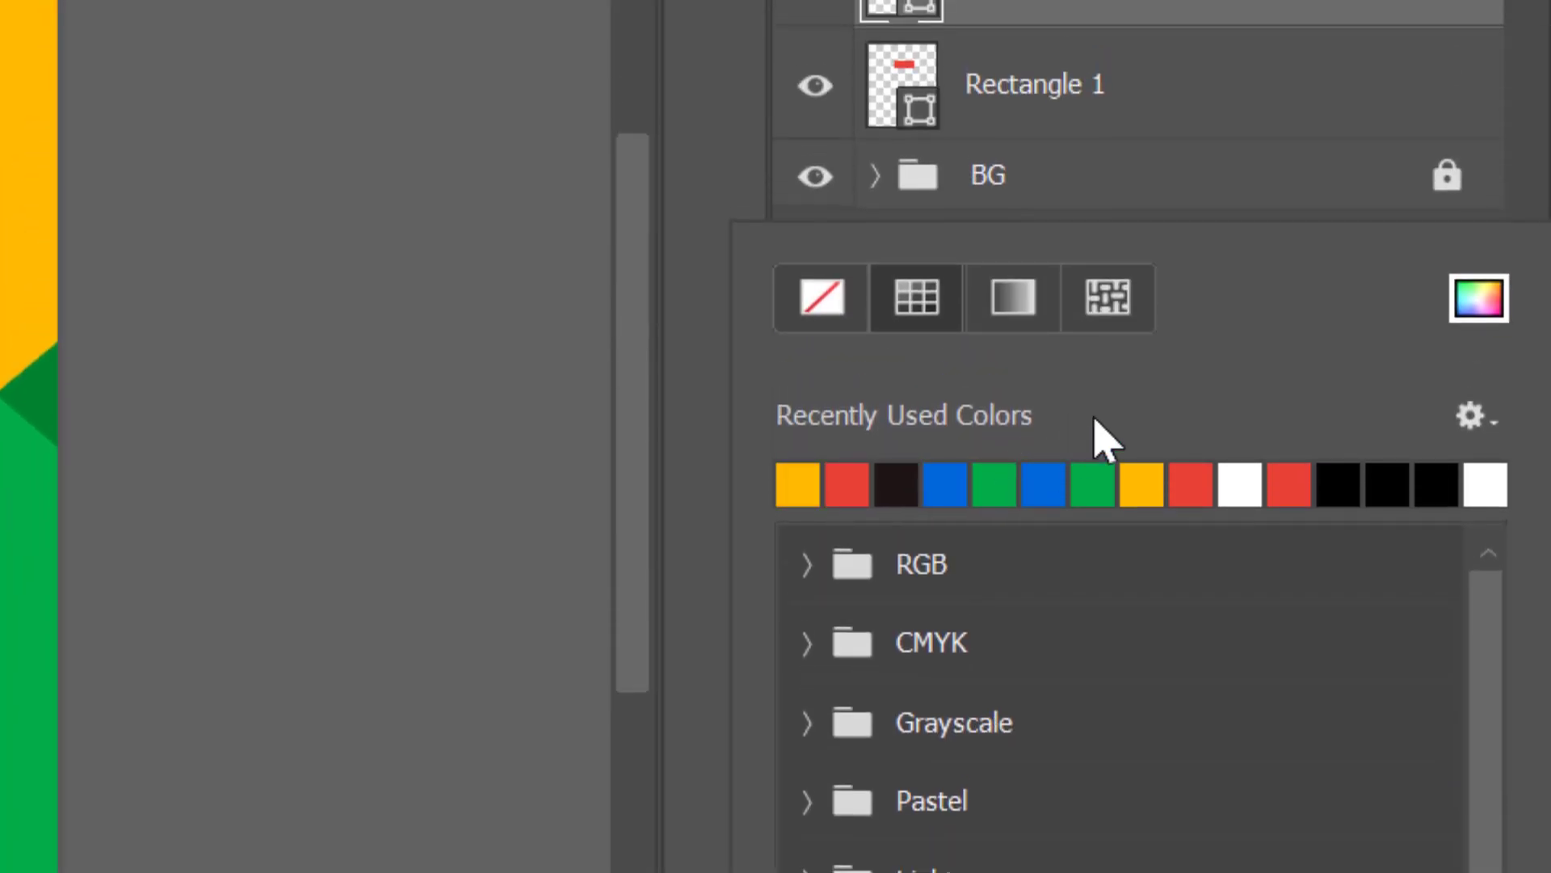
click(1475, 299)
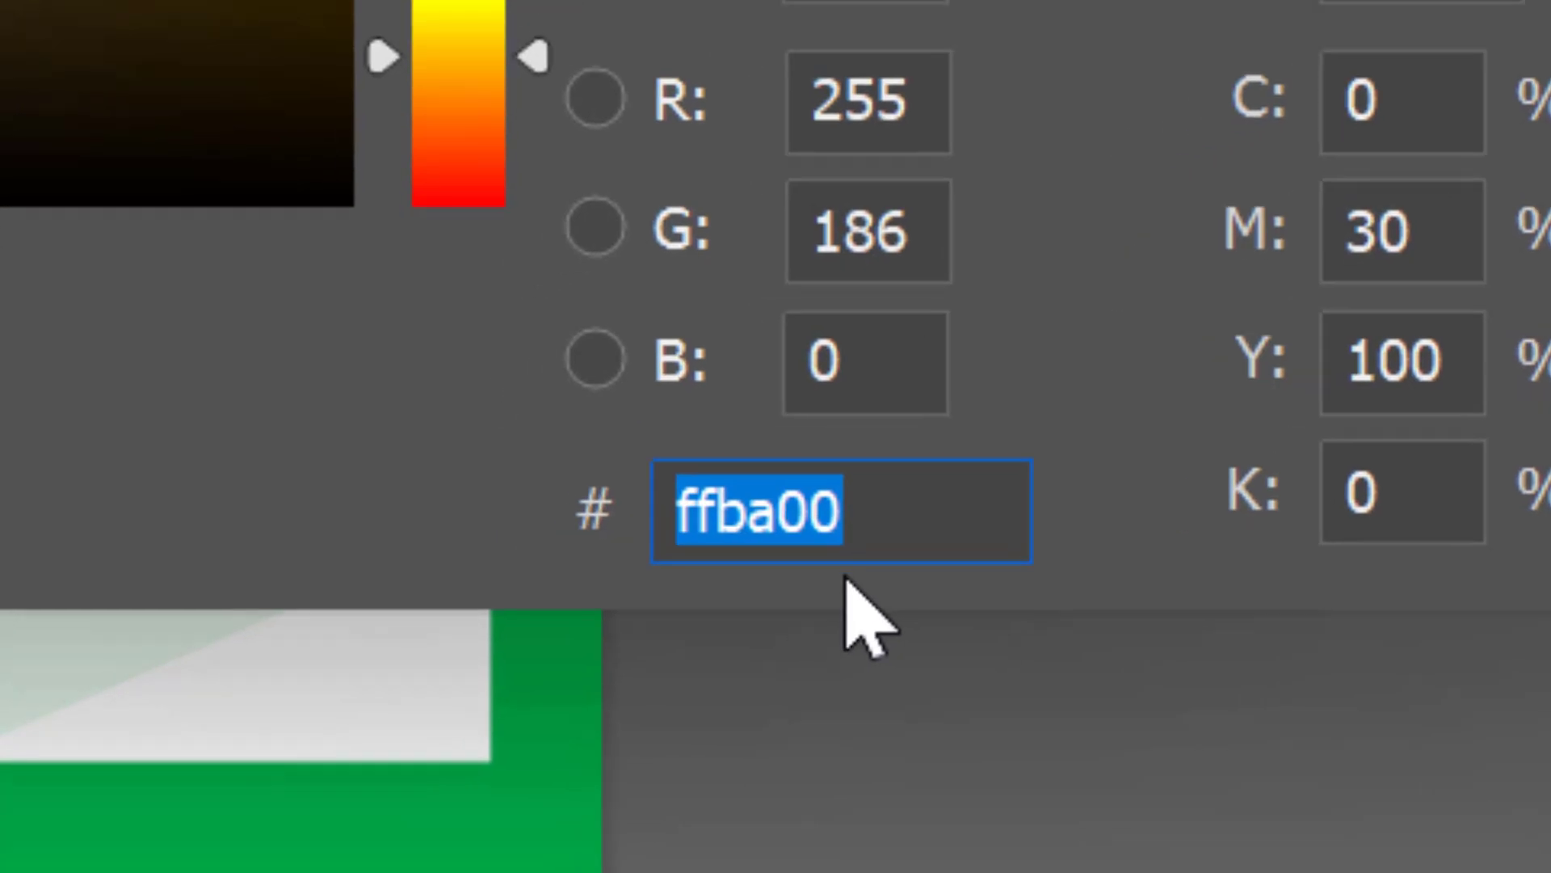
key(Return)
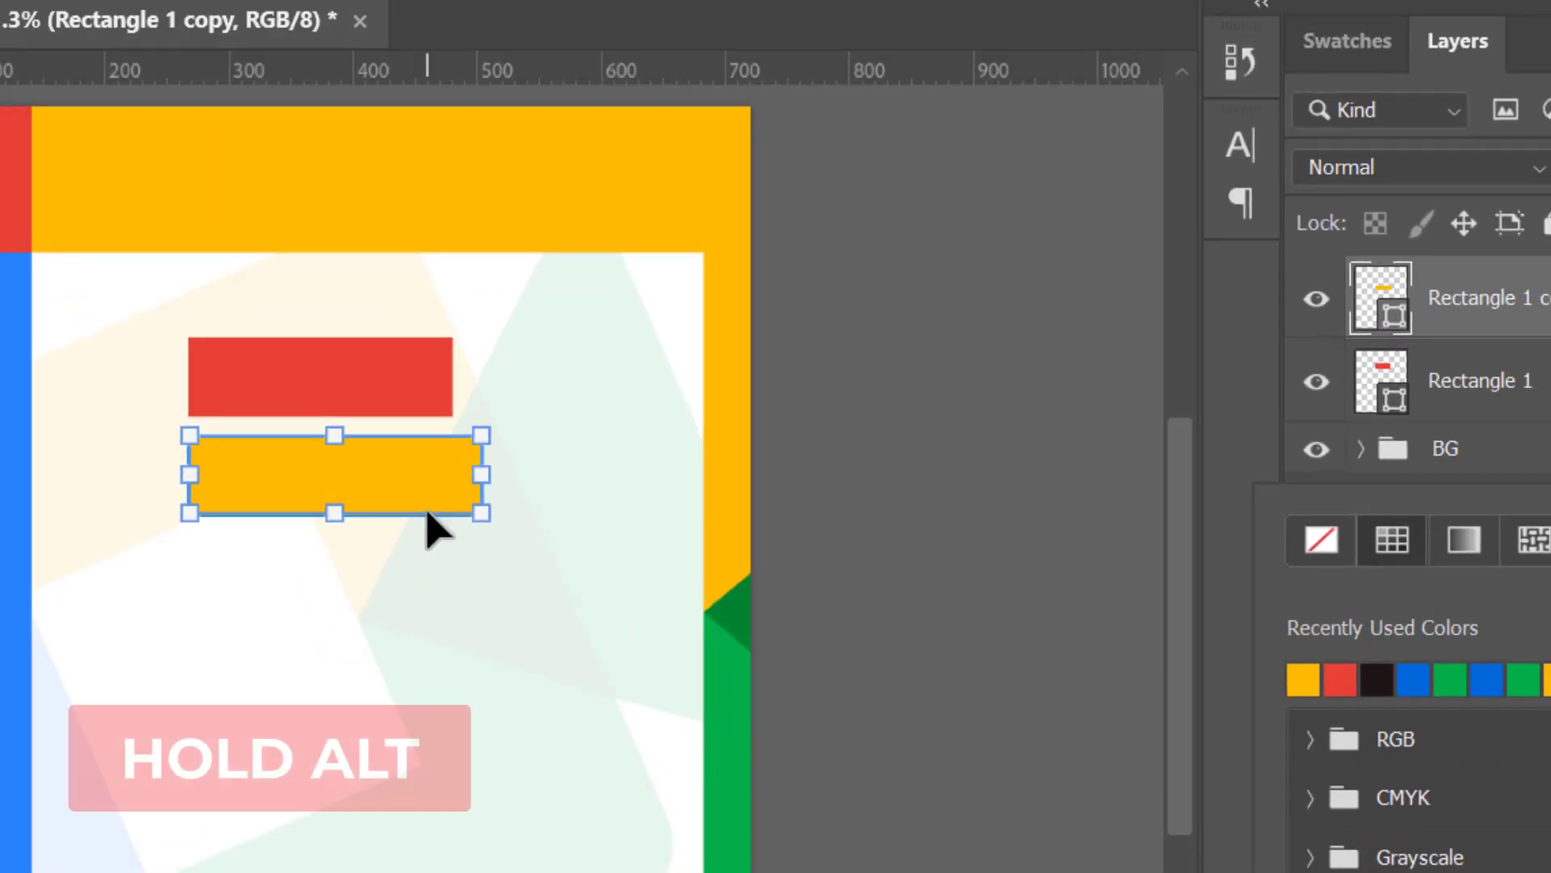
Step: Duplicate the yellow rectangle just below itself, at about Y 346 px, and fill the copy with green 00ac47
drag(445, 469, 446, 561)
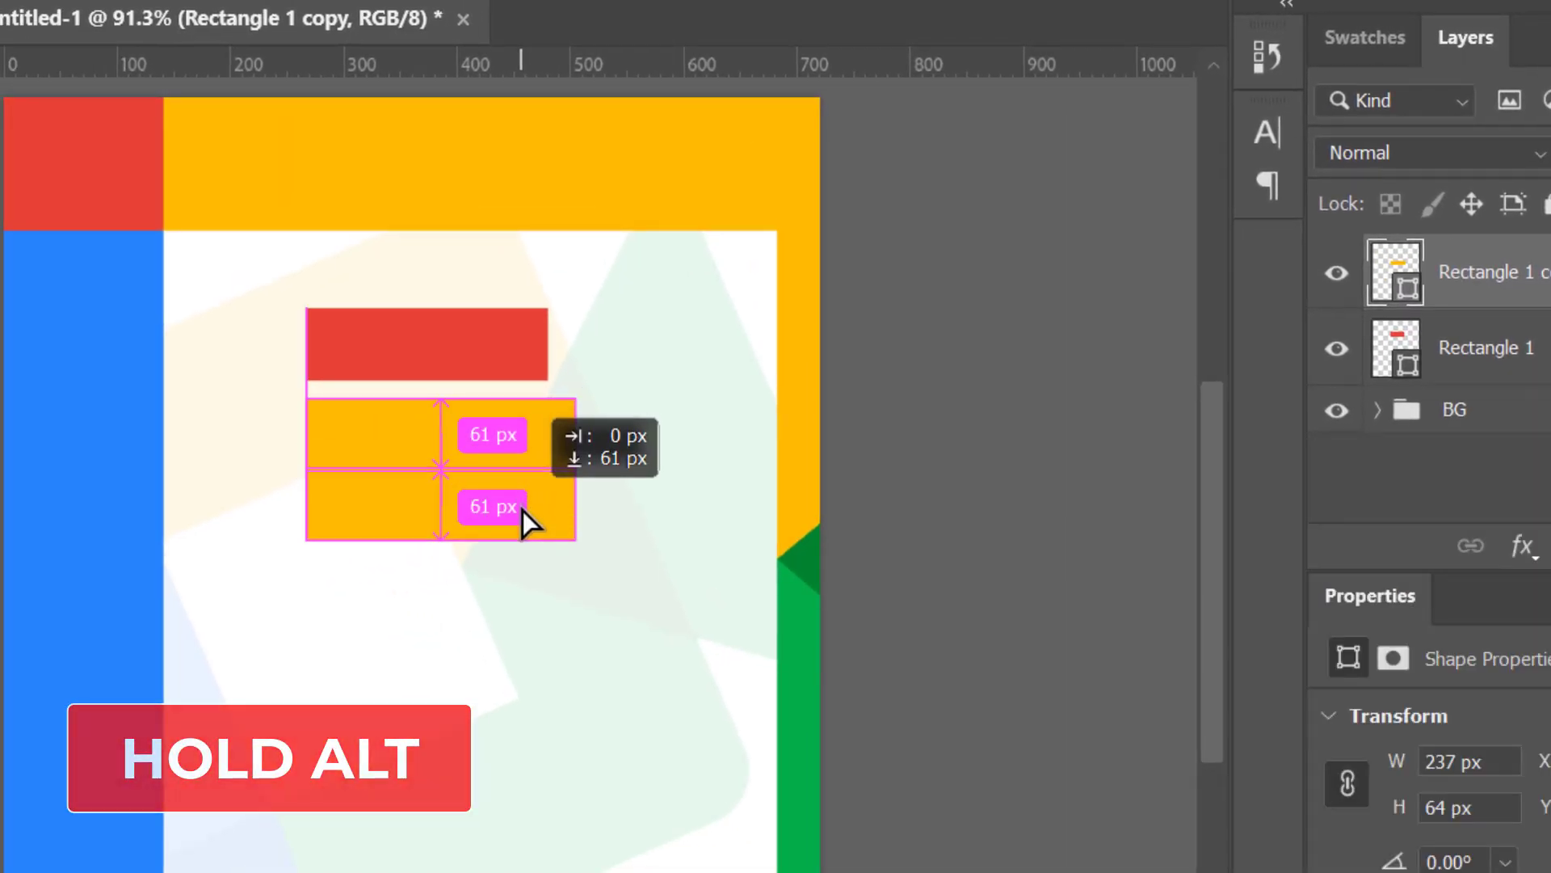
drag(522, 520, 520, 536)
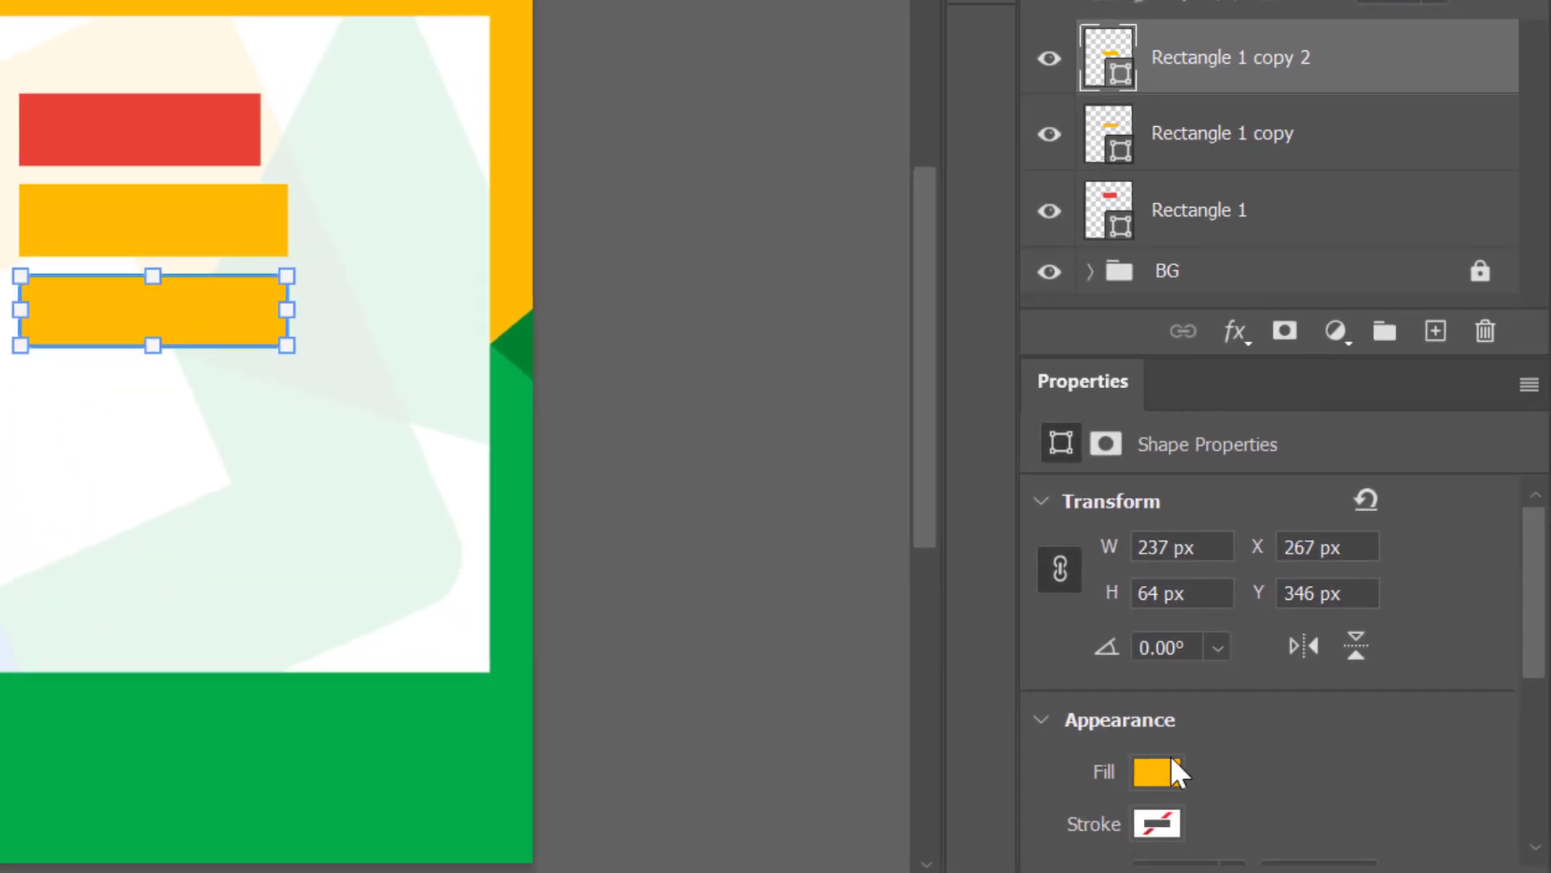
click(1172, 762)
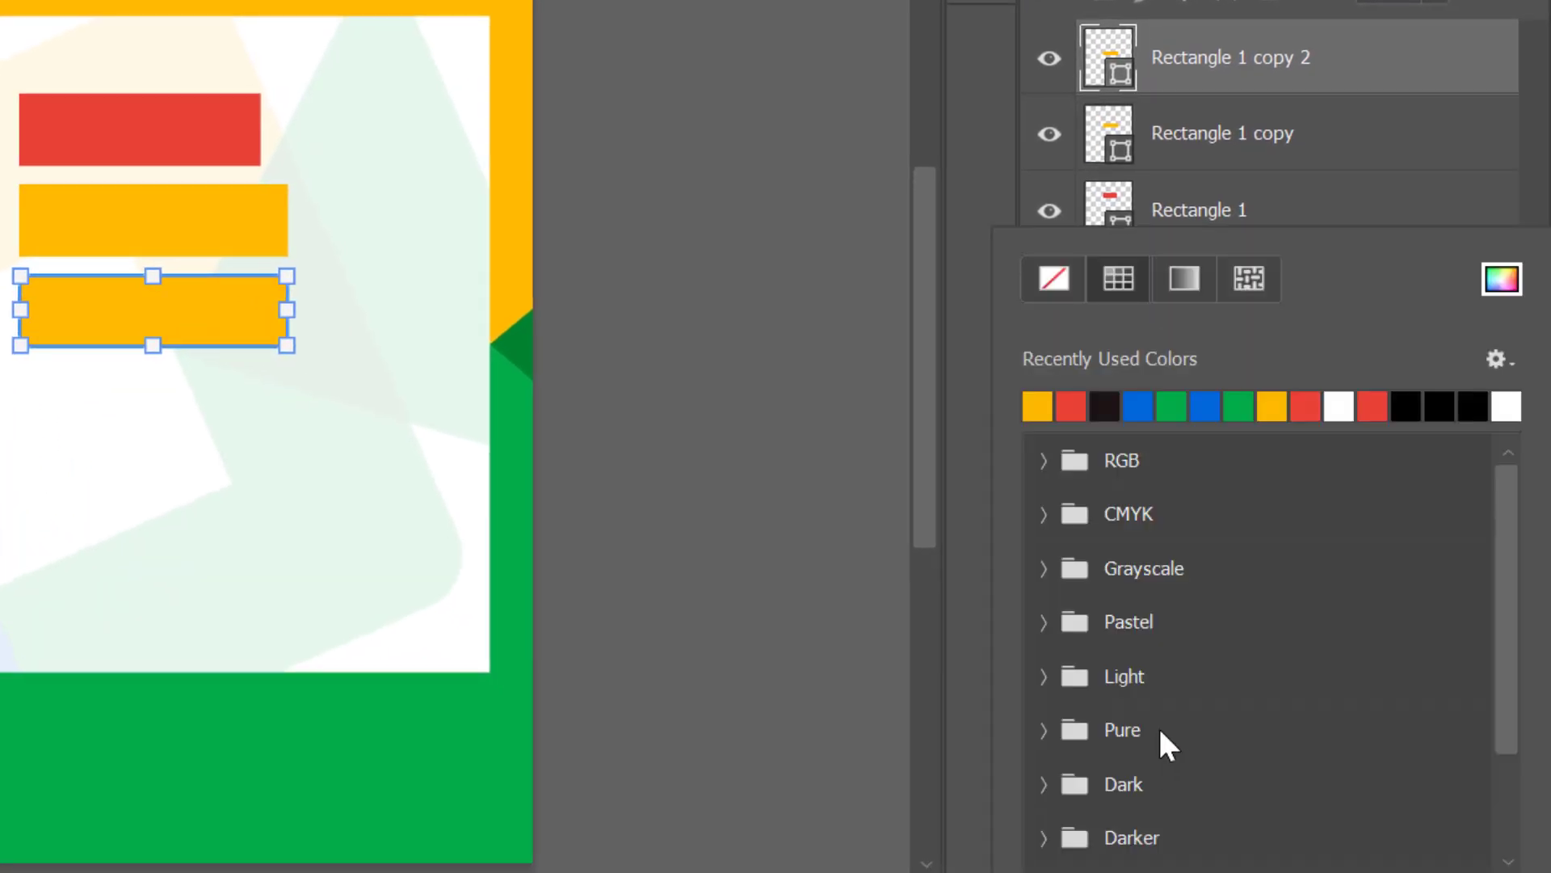
click(1238, 406)
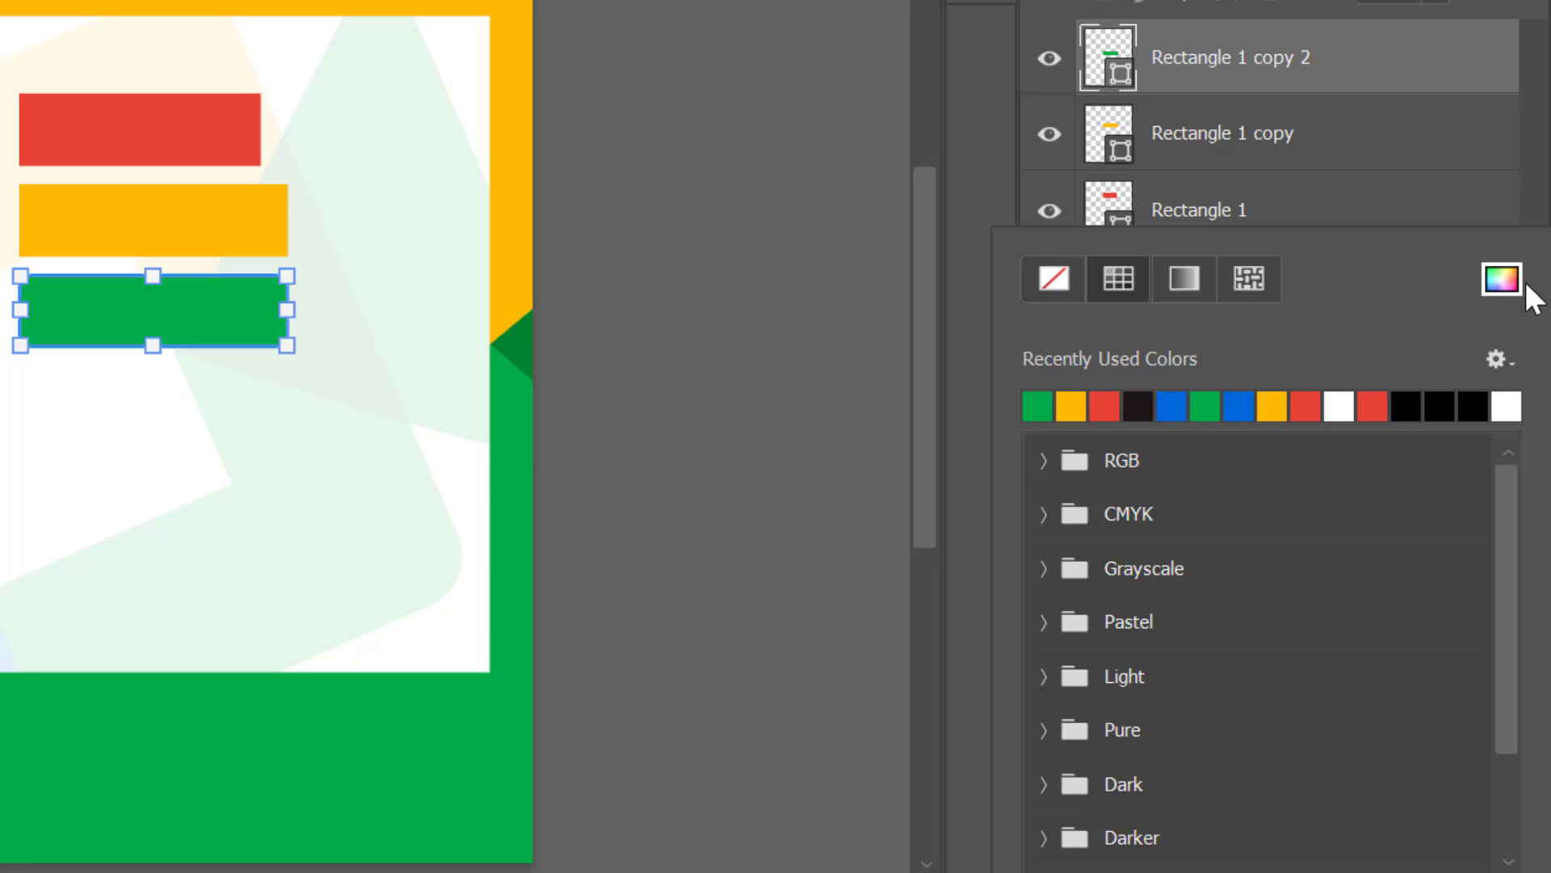
click(1510, 281)
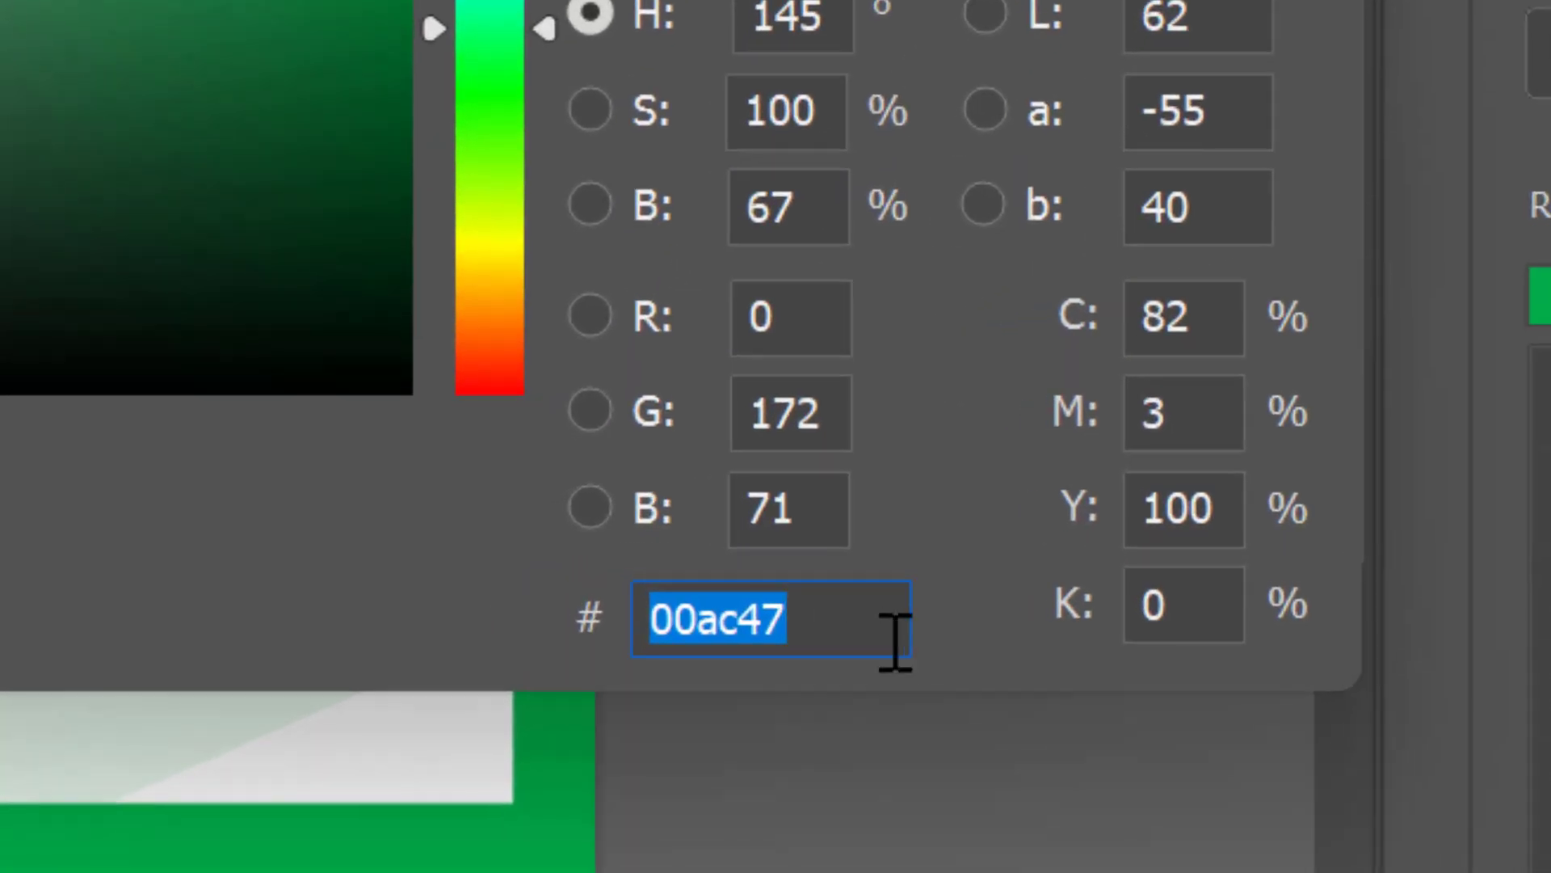
key(Return)
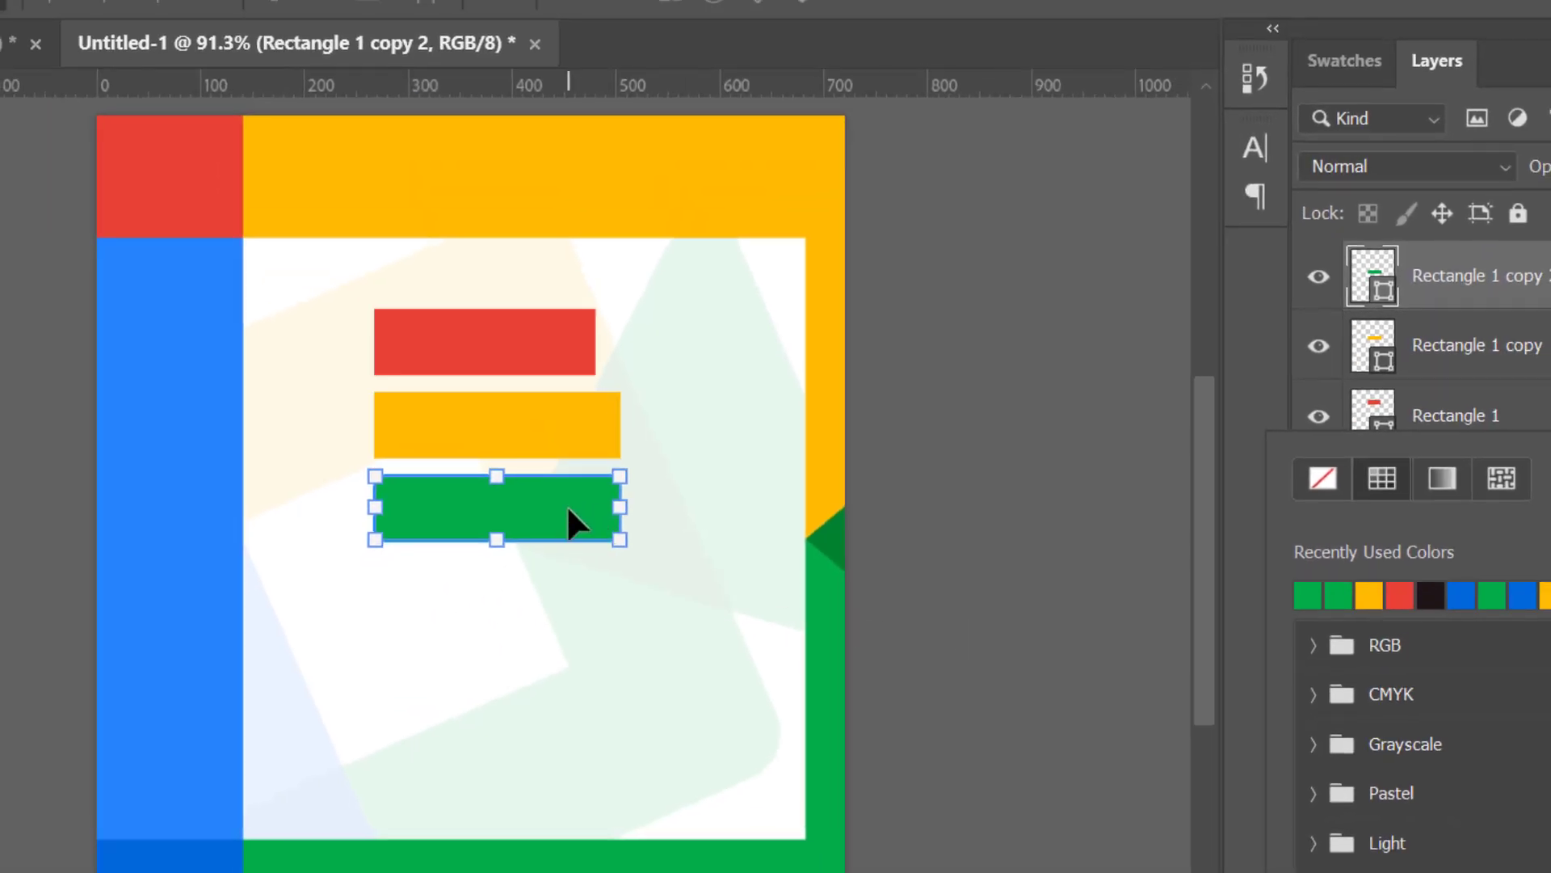
Step: Duplicate the green rectangle just below itself at about Y 426 px, 213 px wide, and fill the copy with blue 0066da
drag(569, 521, 596, 591)
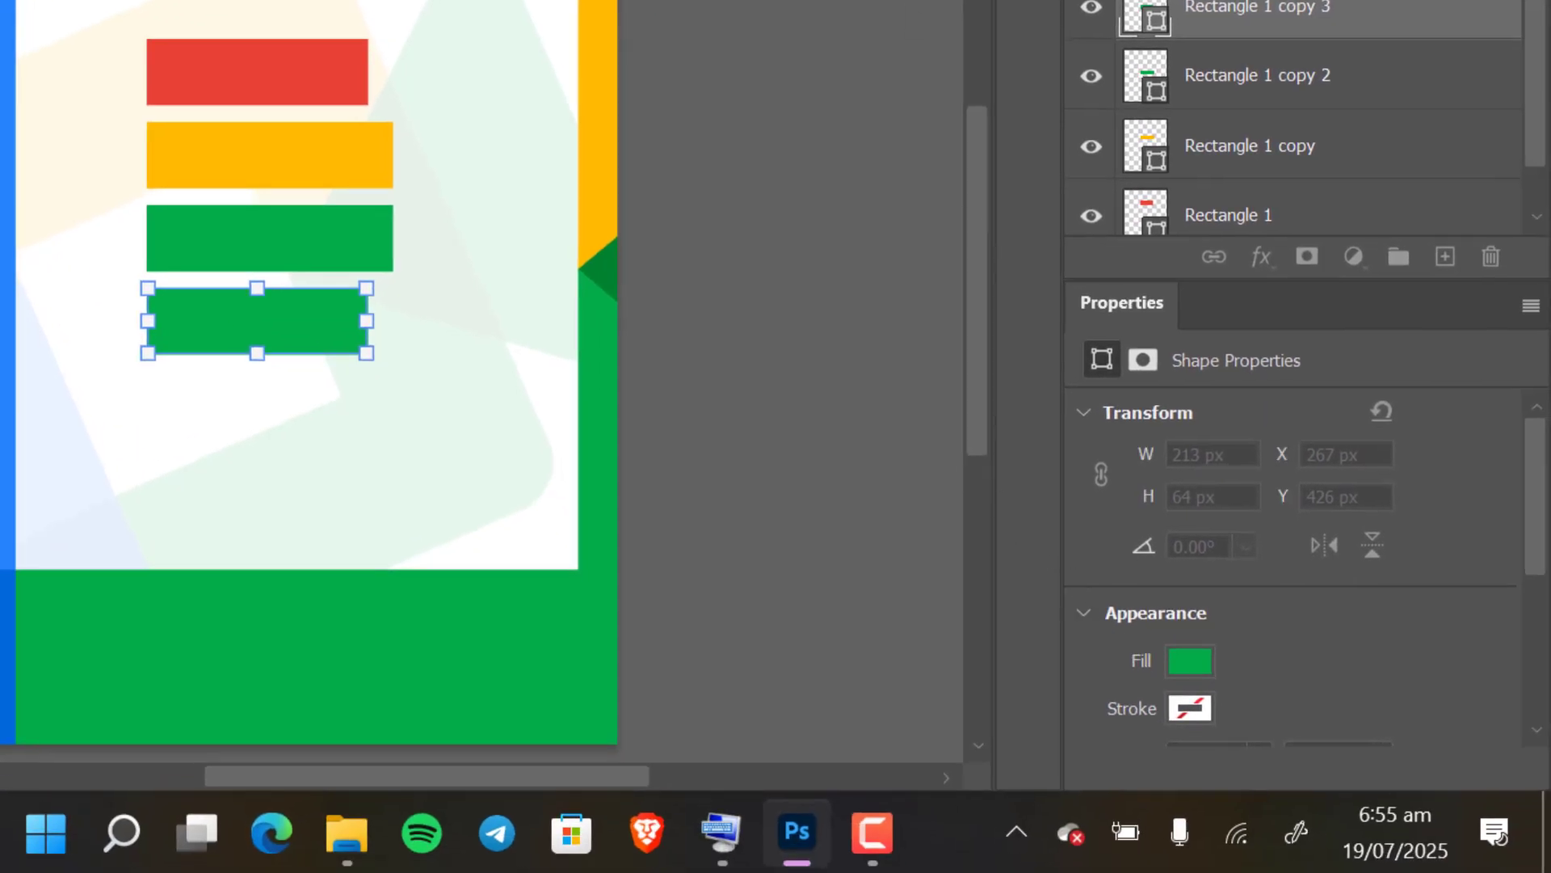
click(1207, 664)
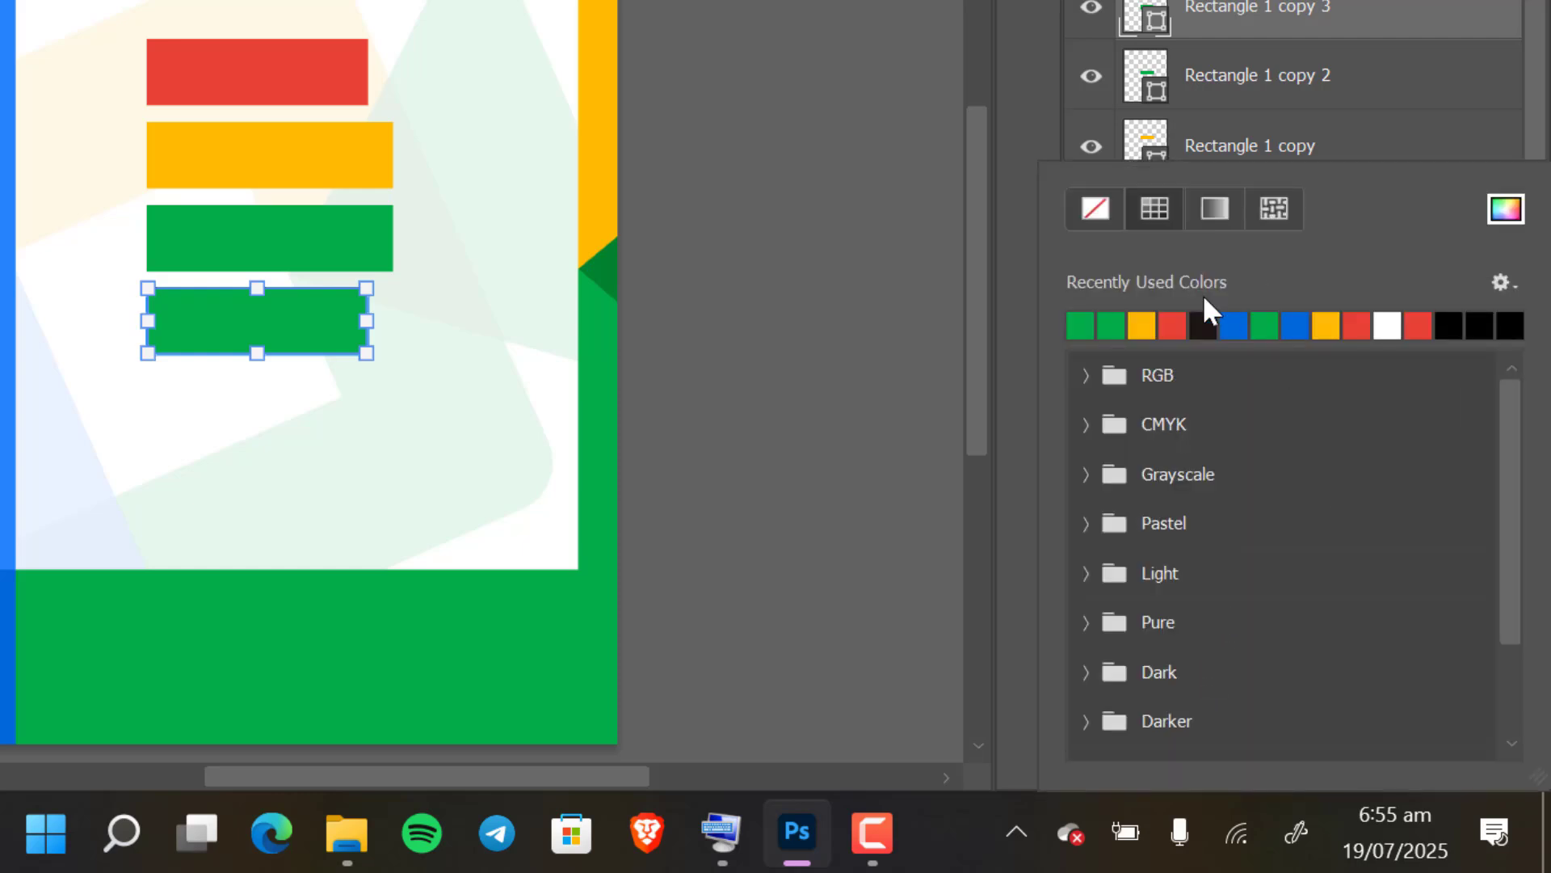
click(1233, 325)
click(1508, 208)
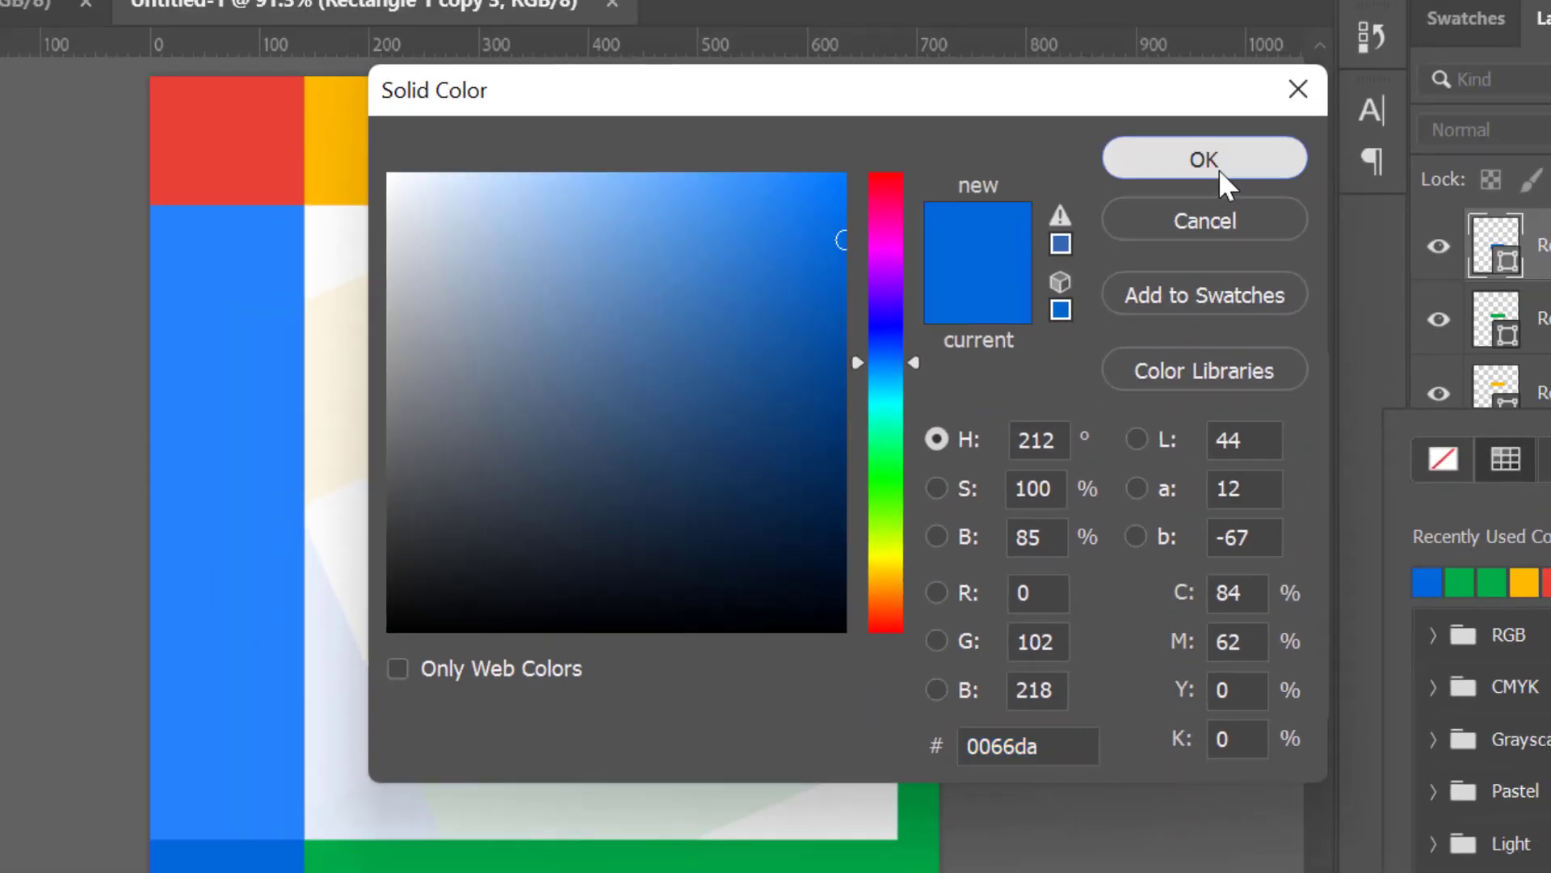
click(1216, 165)
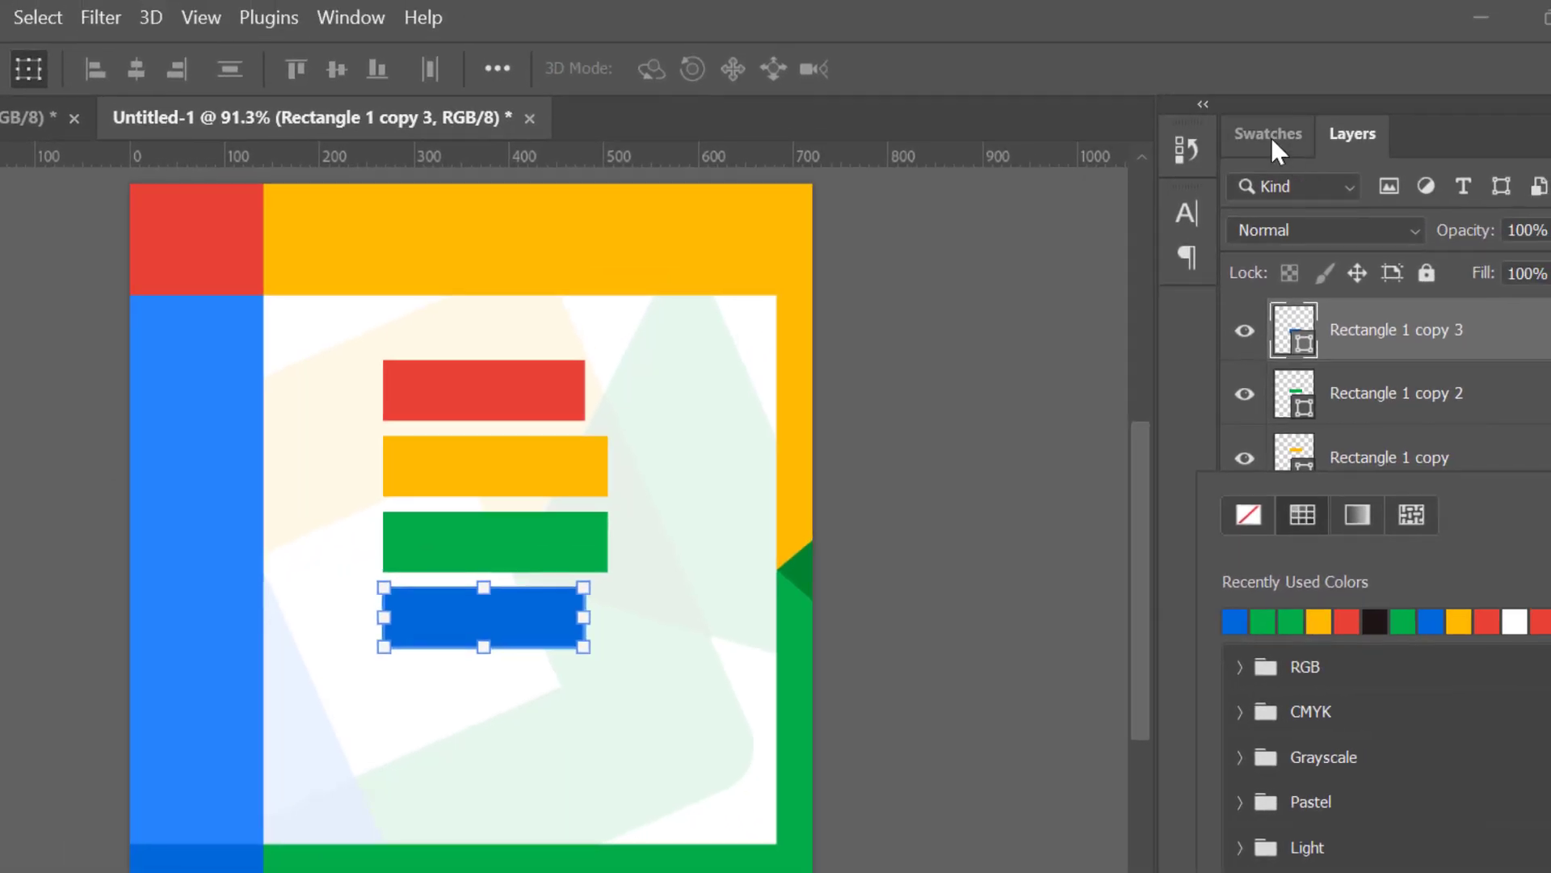
click(1272, 138)
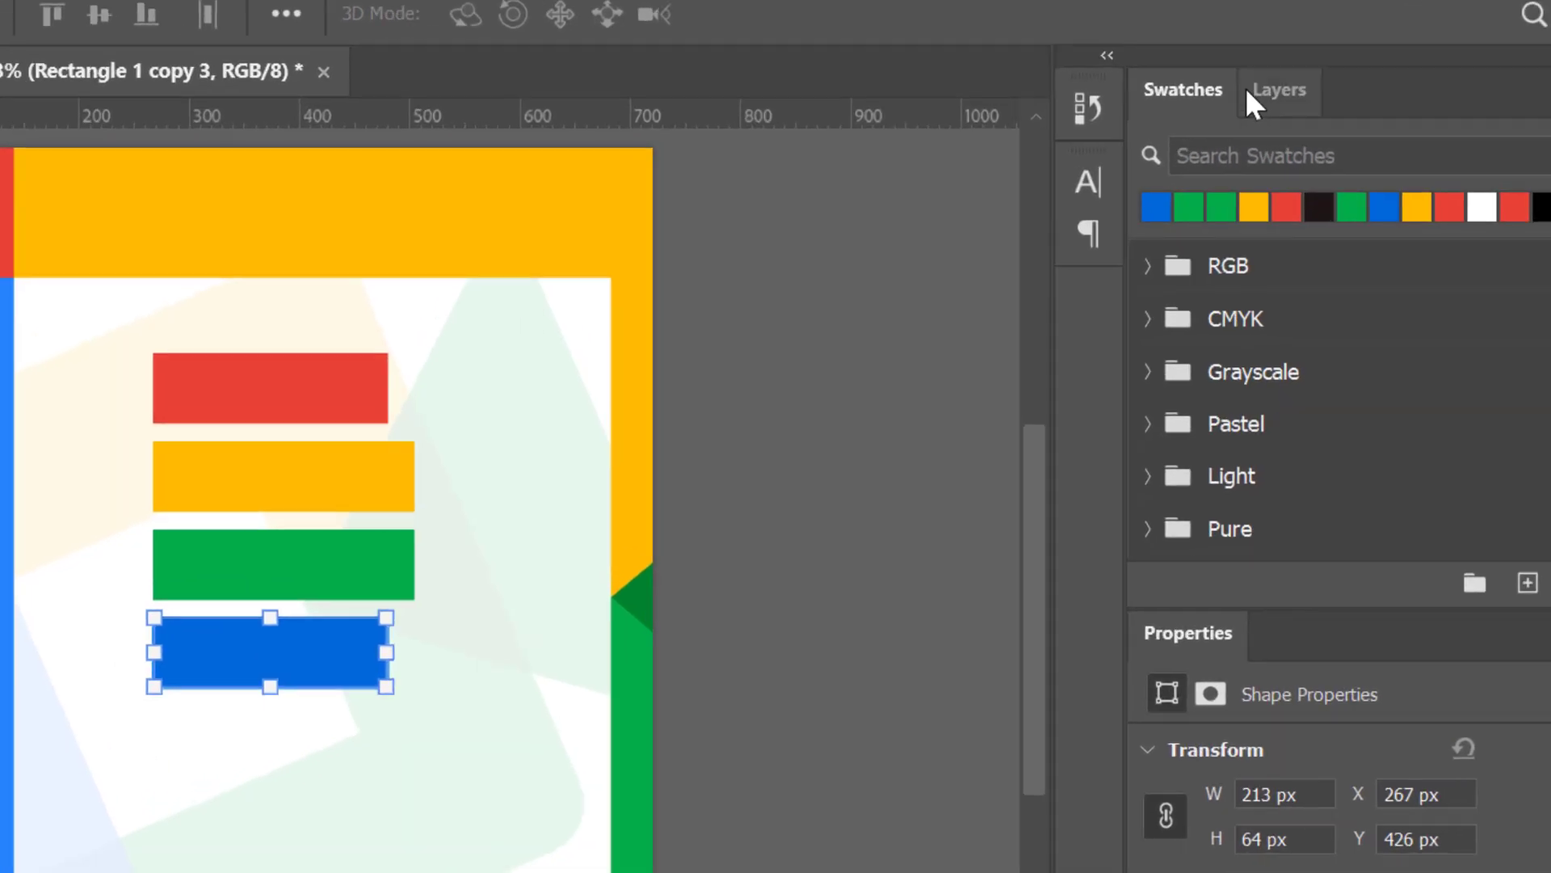
click(1351, 133)
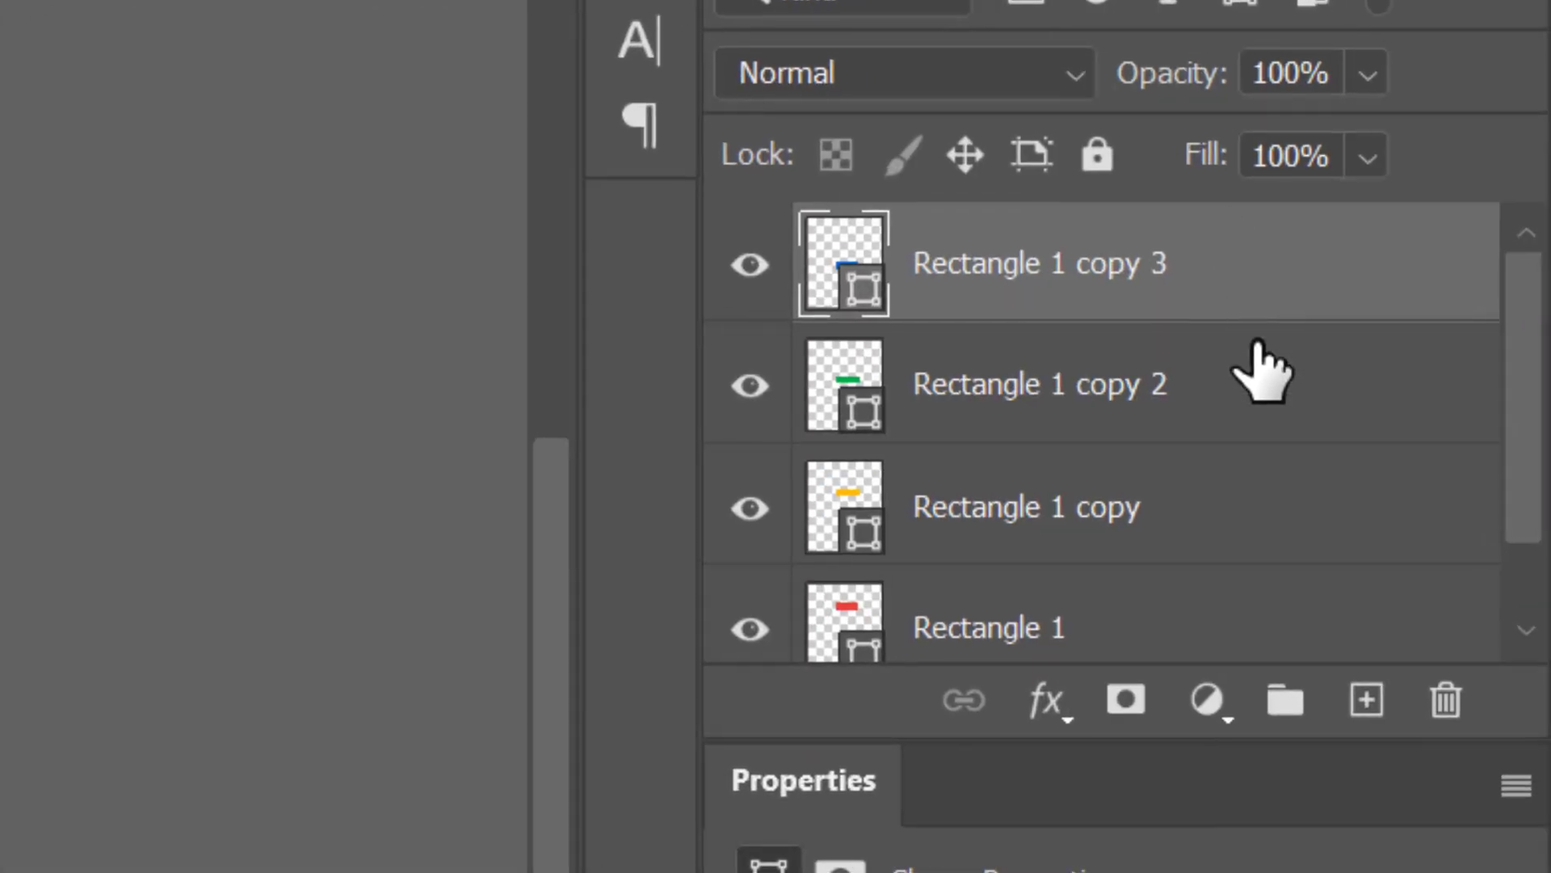
Step: Group all four coloured rectangle layers and convert the group to a smart object
drag(1534, 440, 1540, 554)
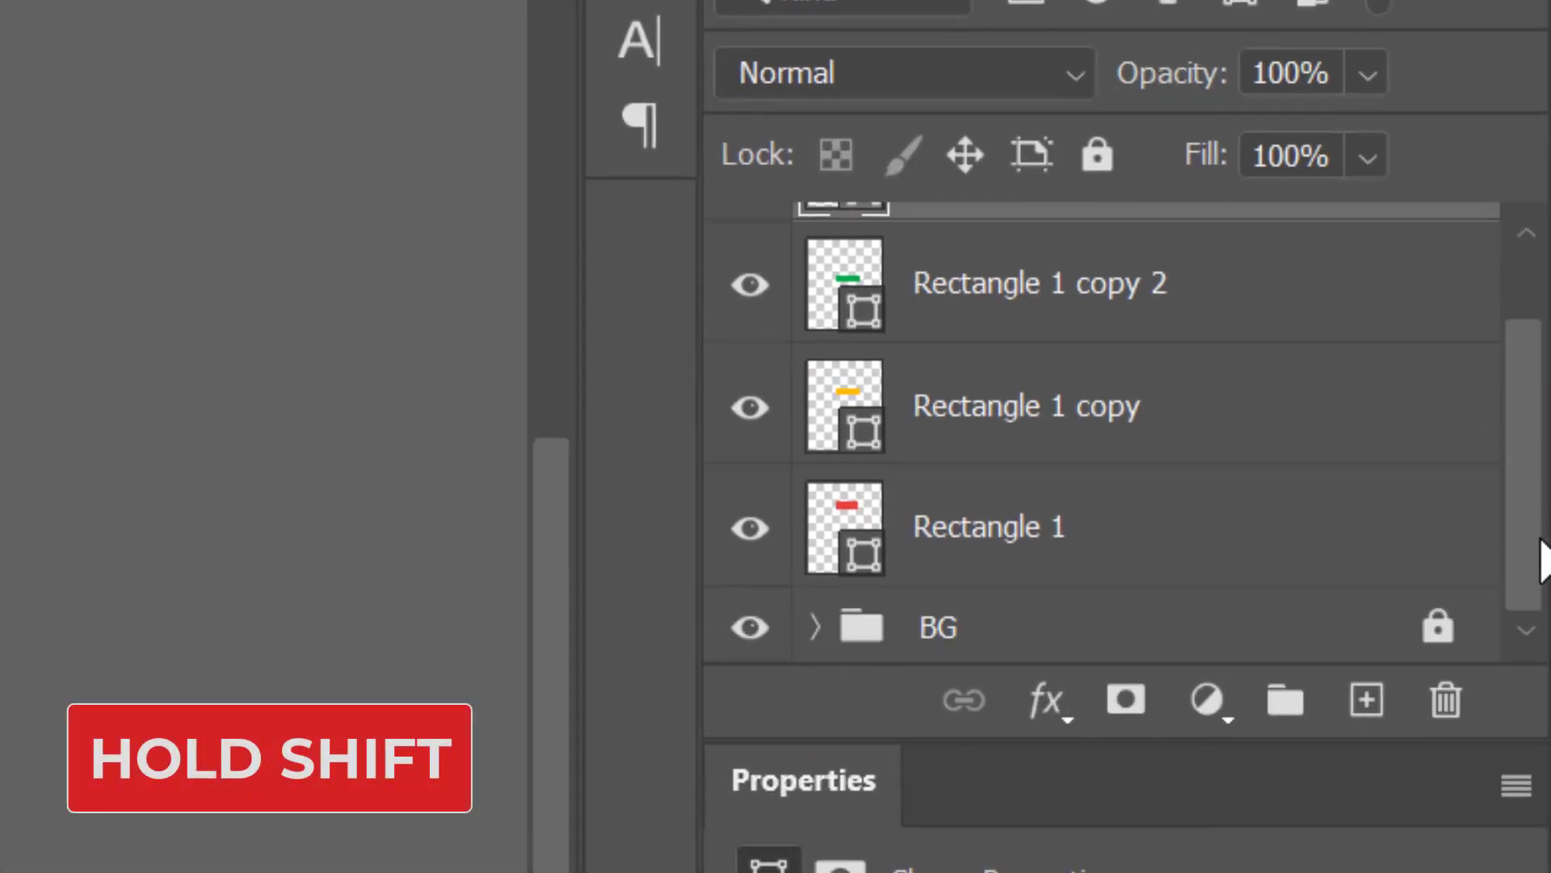
shift+click(1073, 496)
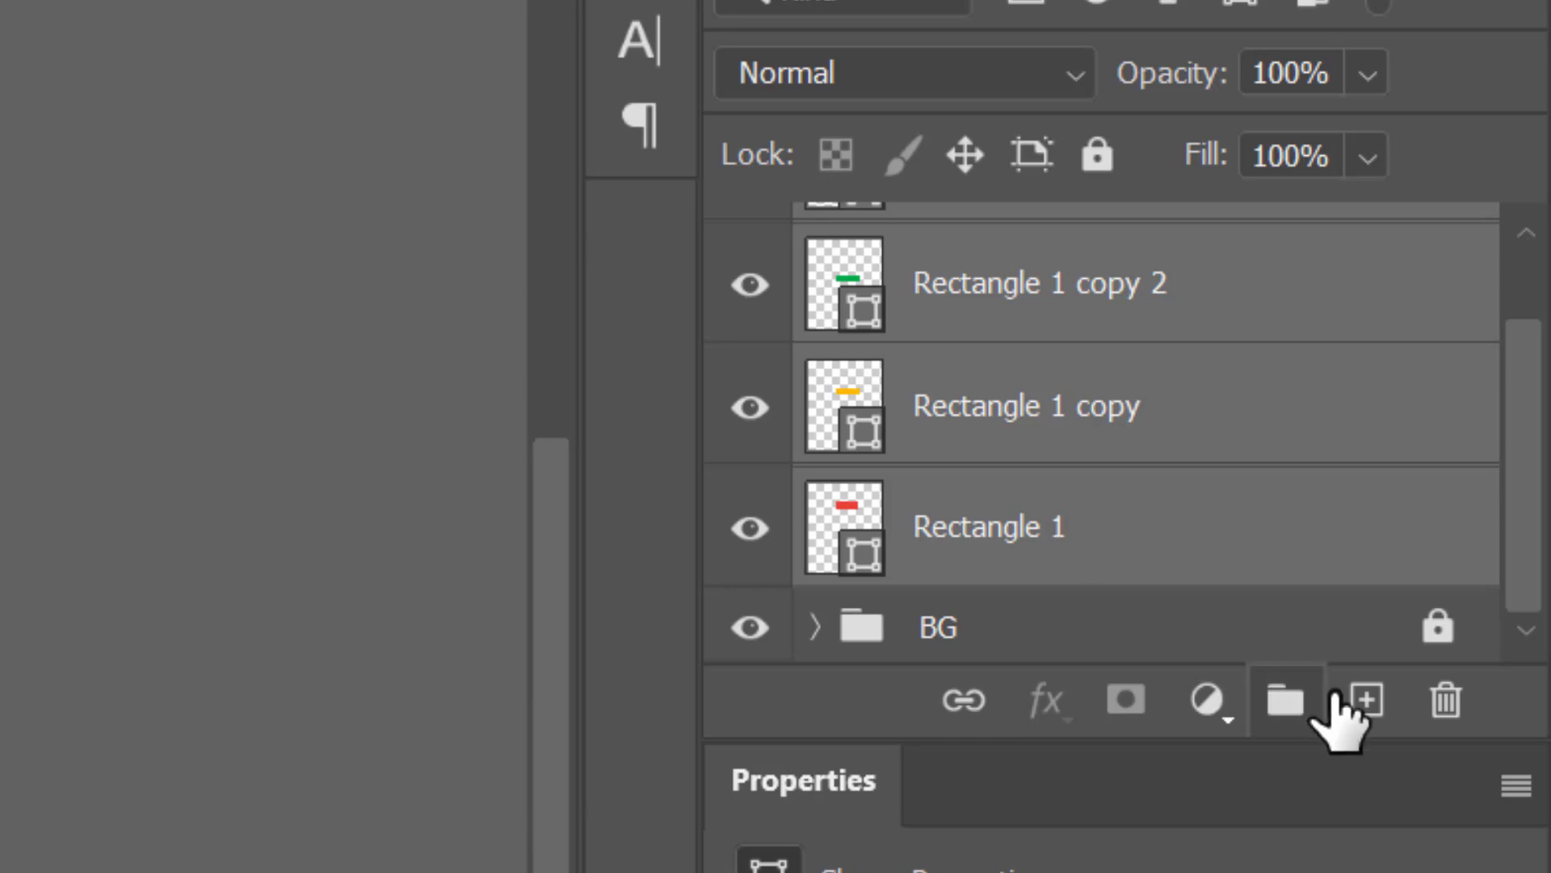
click(1291, 713)
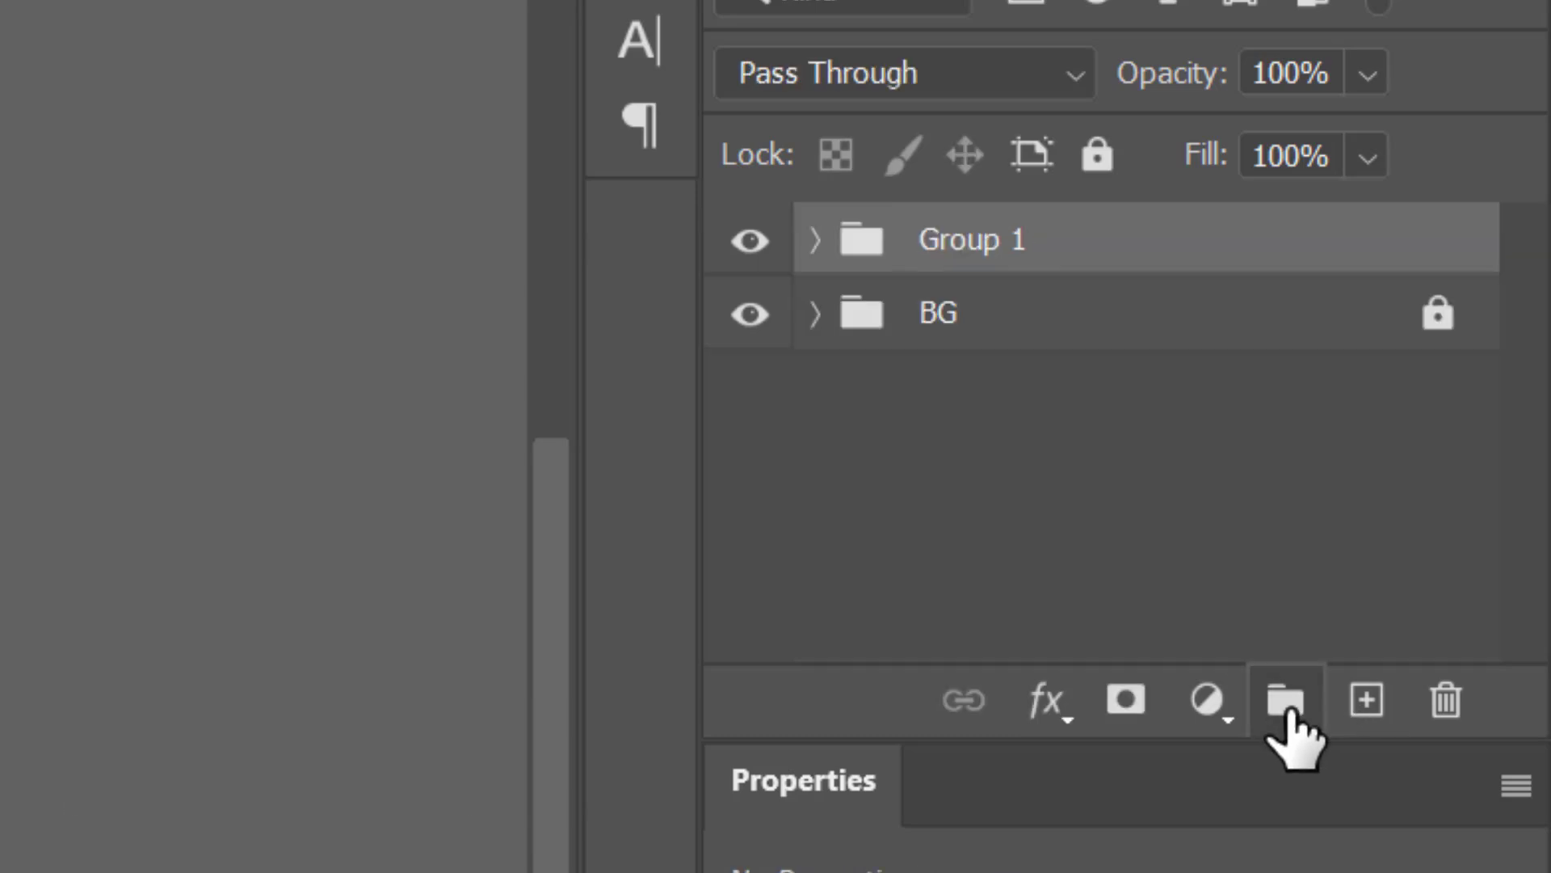
right_click(1079, 259)
click(812, 469)
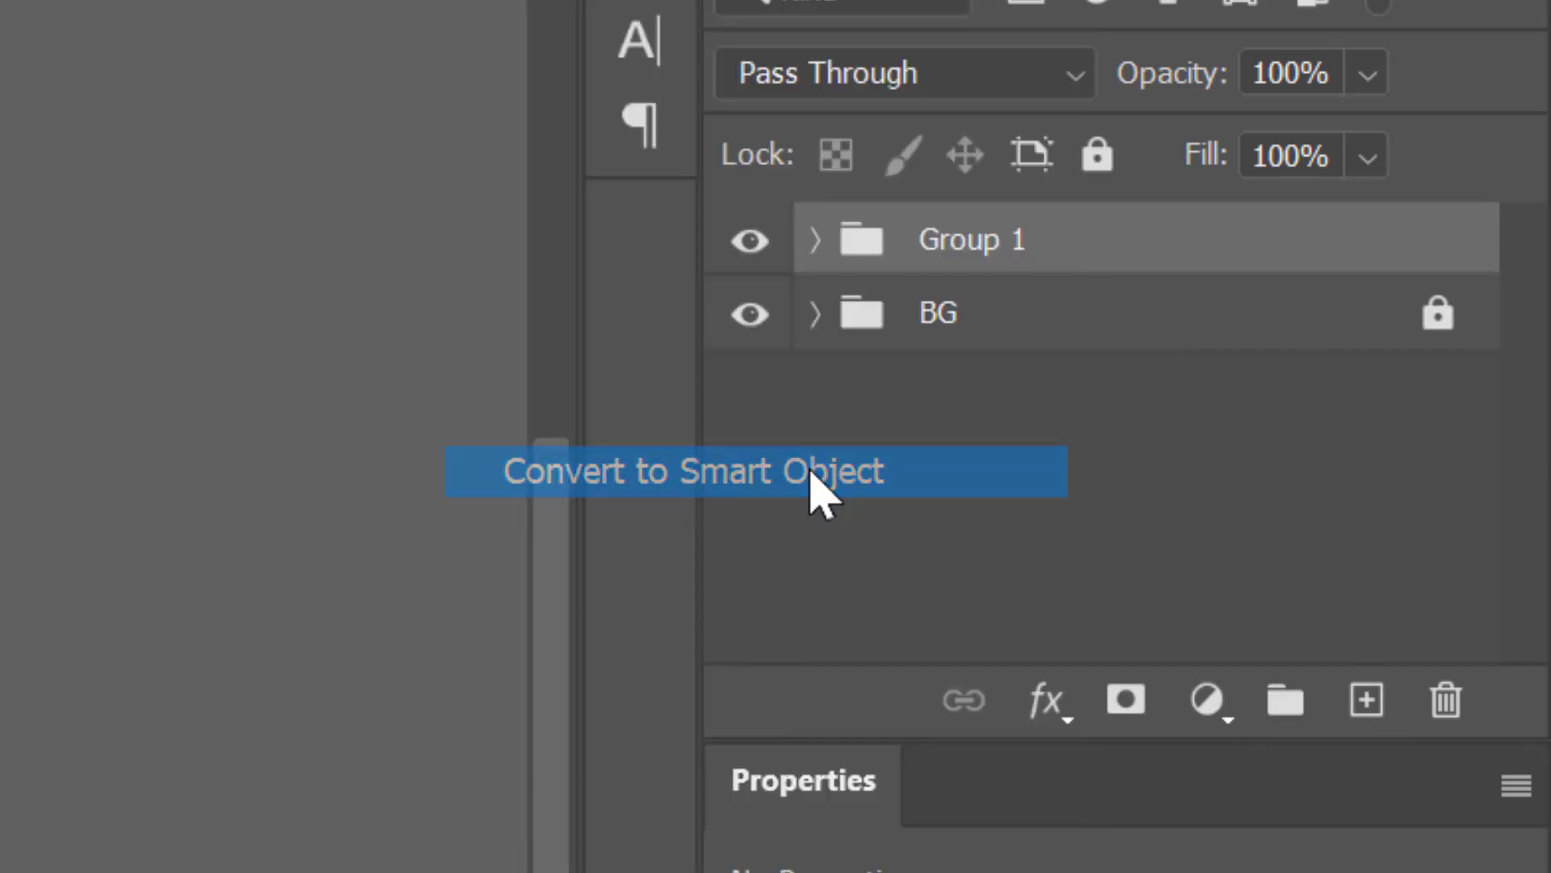
Step: Rasterize the grouped rectangles' smart object and rename the layer BLOCK
right_click(1075, 263)
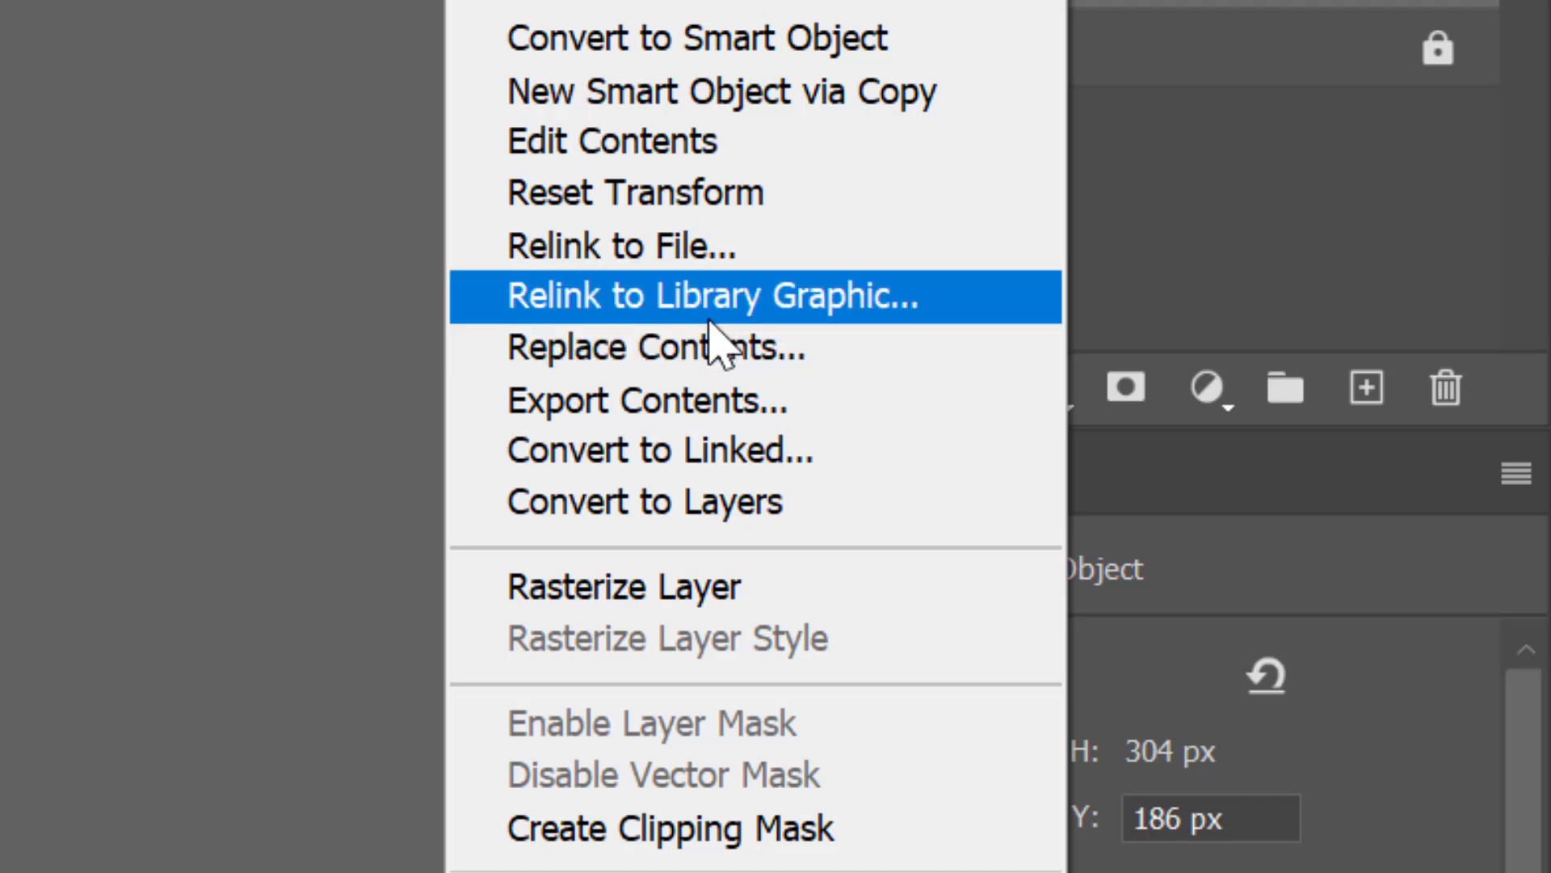
click(736, 575)
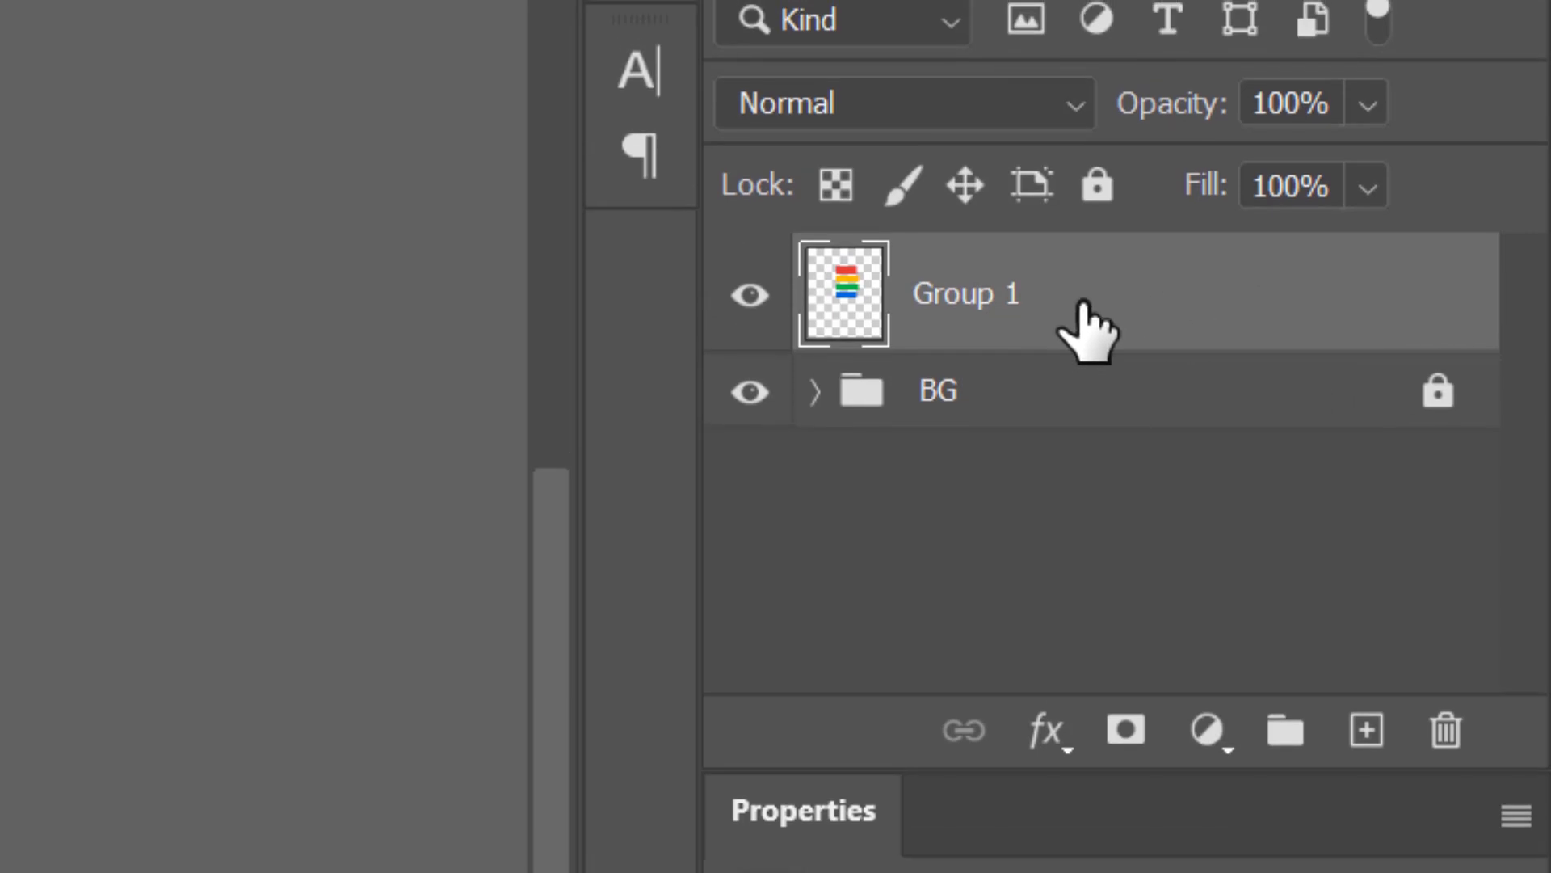
double_click(973, 292)
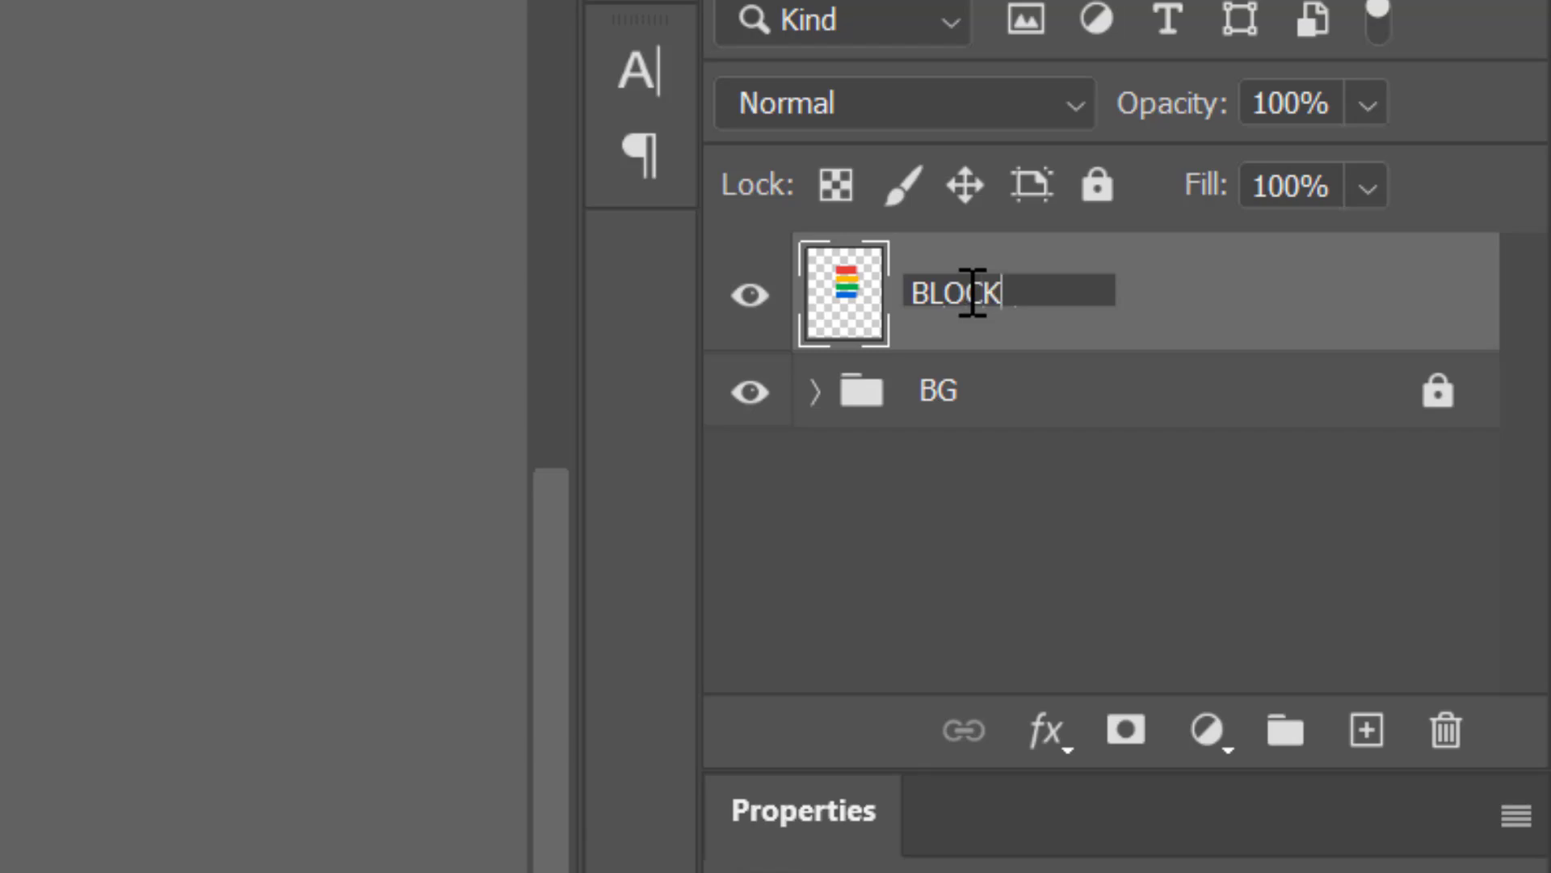
key(Return)
Step: Duplicate the BLOCK layer and rotate the copy 45° clockwise
drag(1165, 284, 1366, 727)
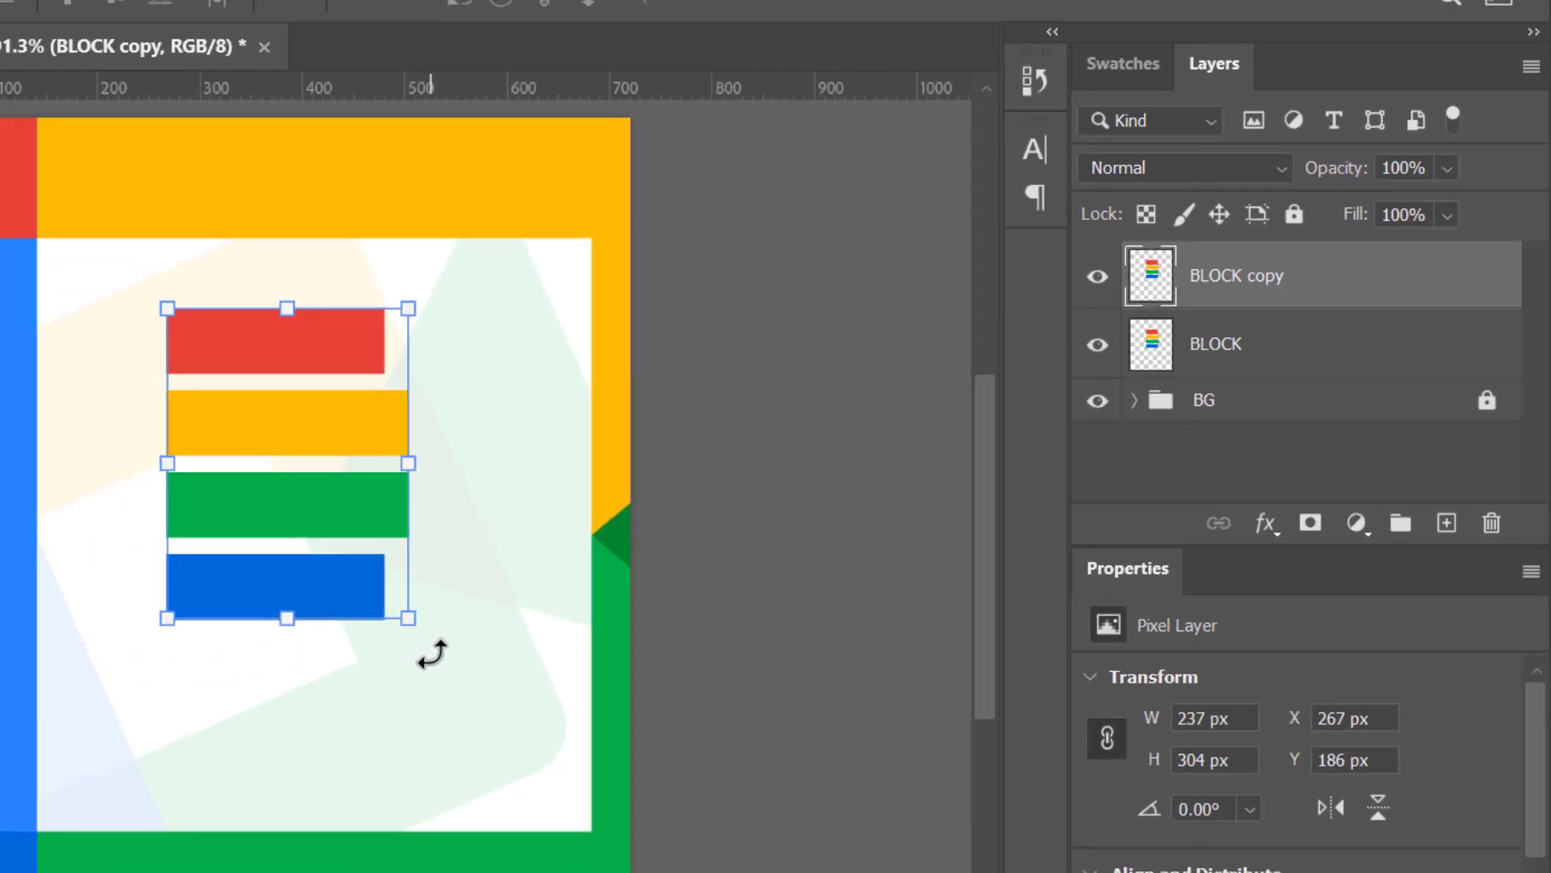
drag(432, 654, 525, 721)
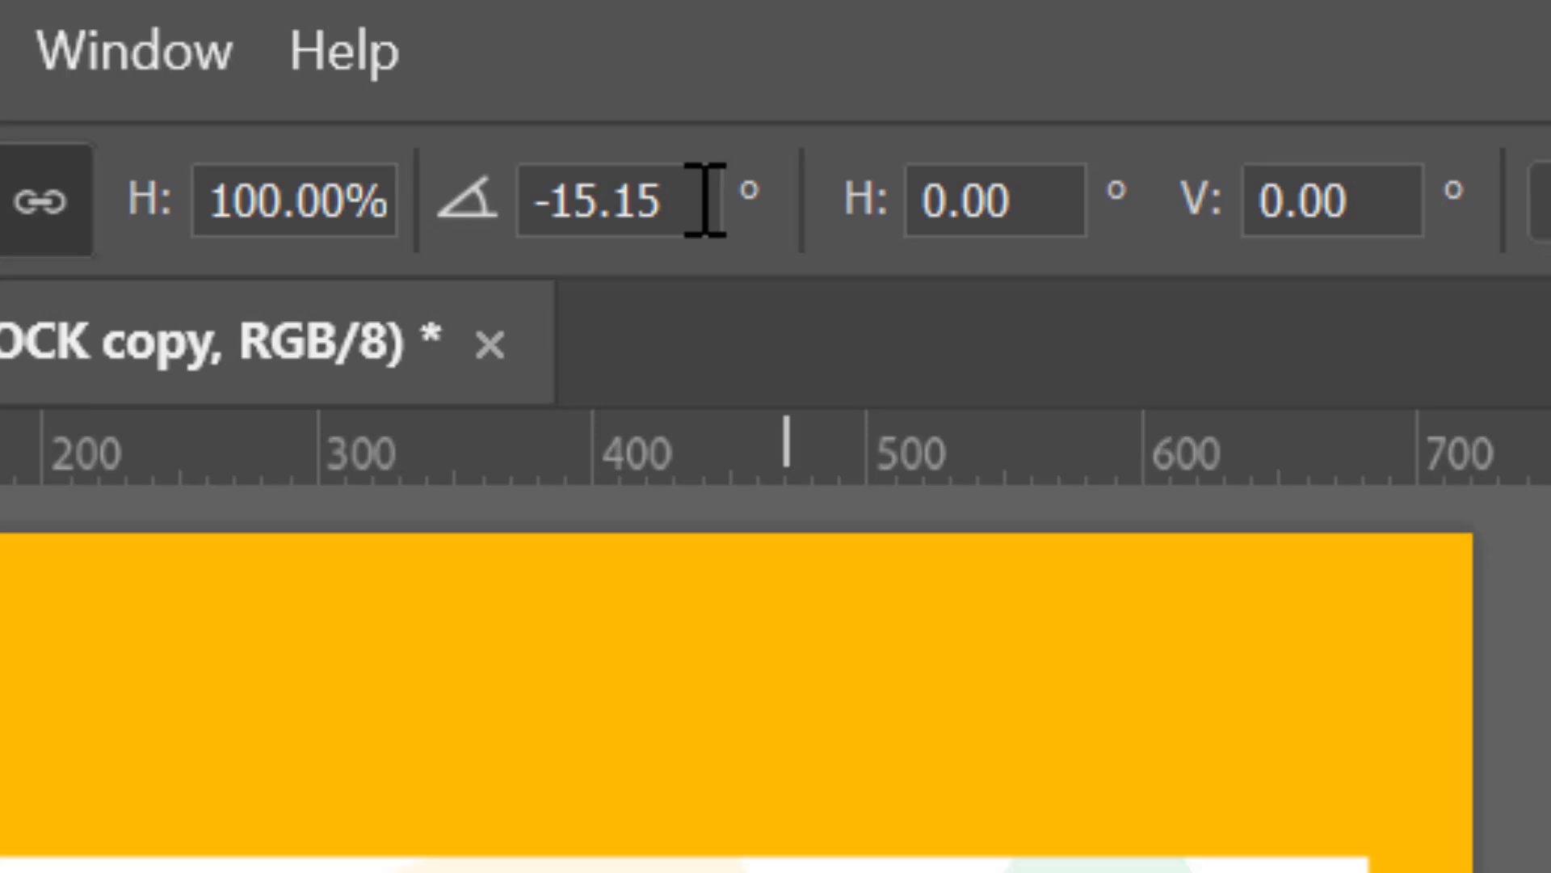
click(504, 204)
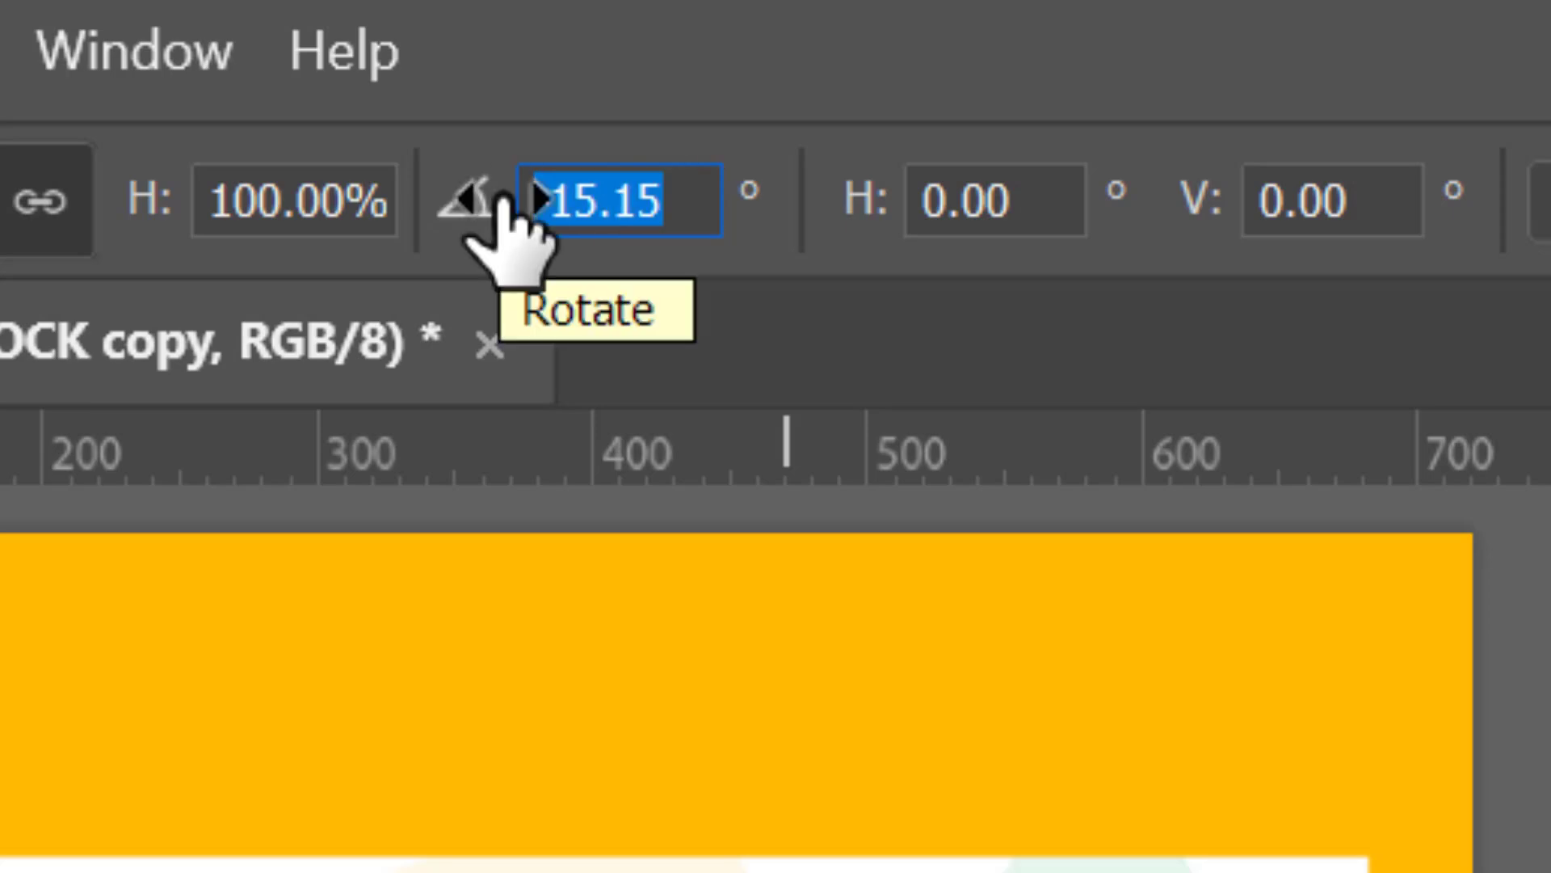
key(BackSpace)
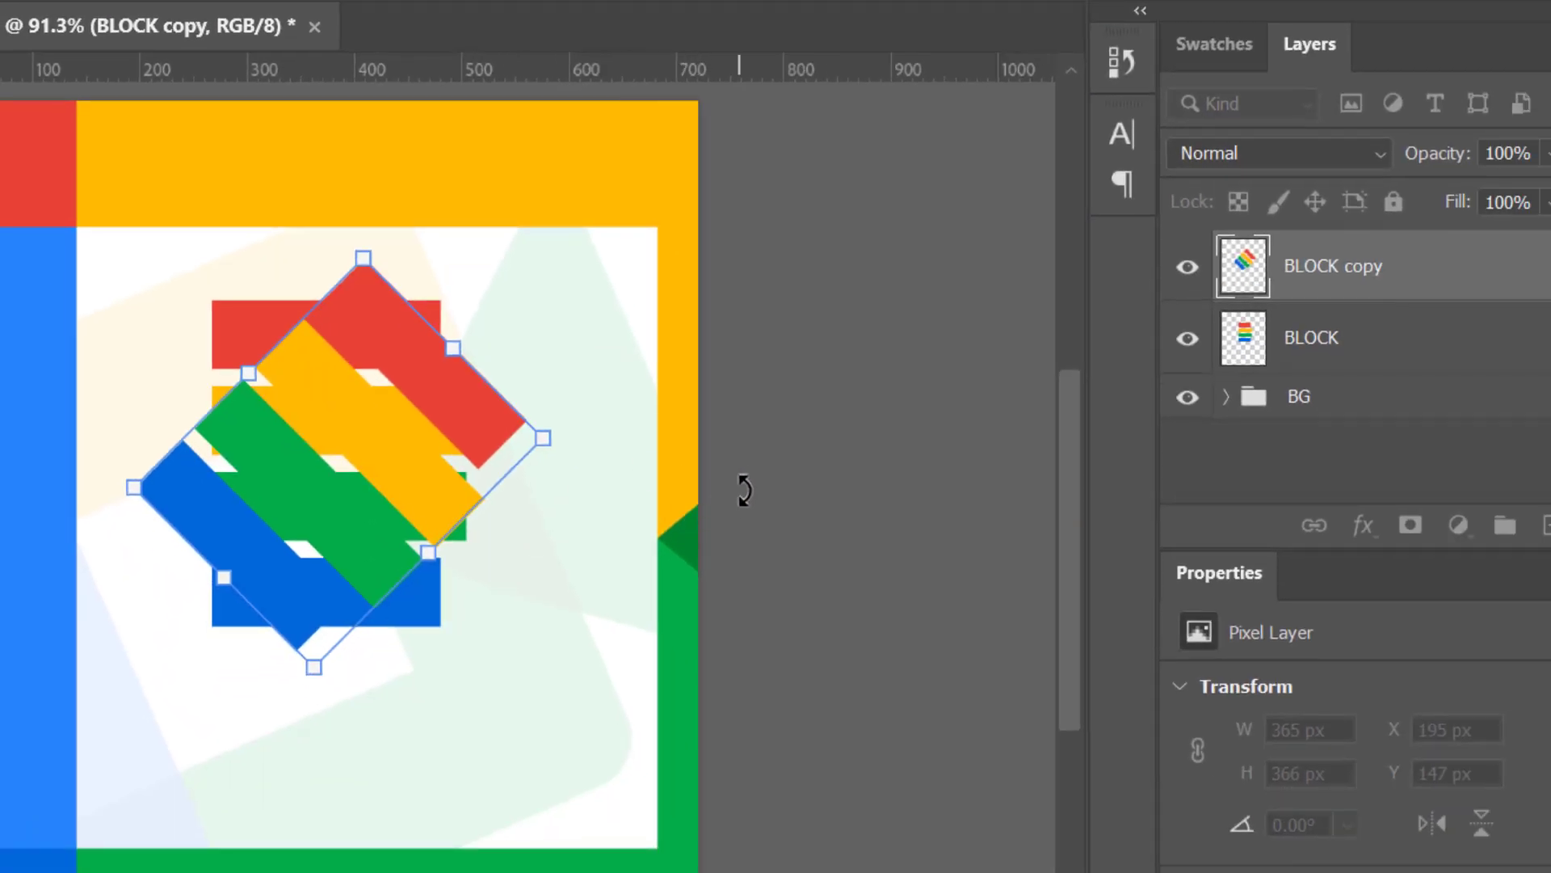
key(Return)
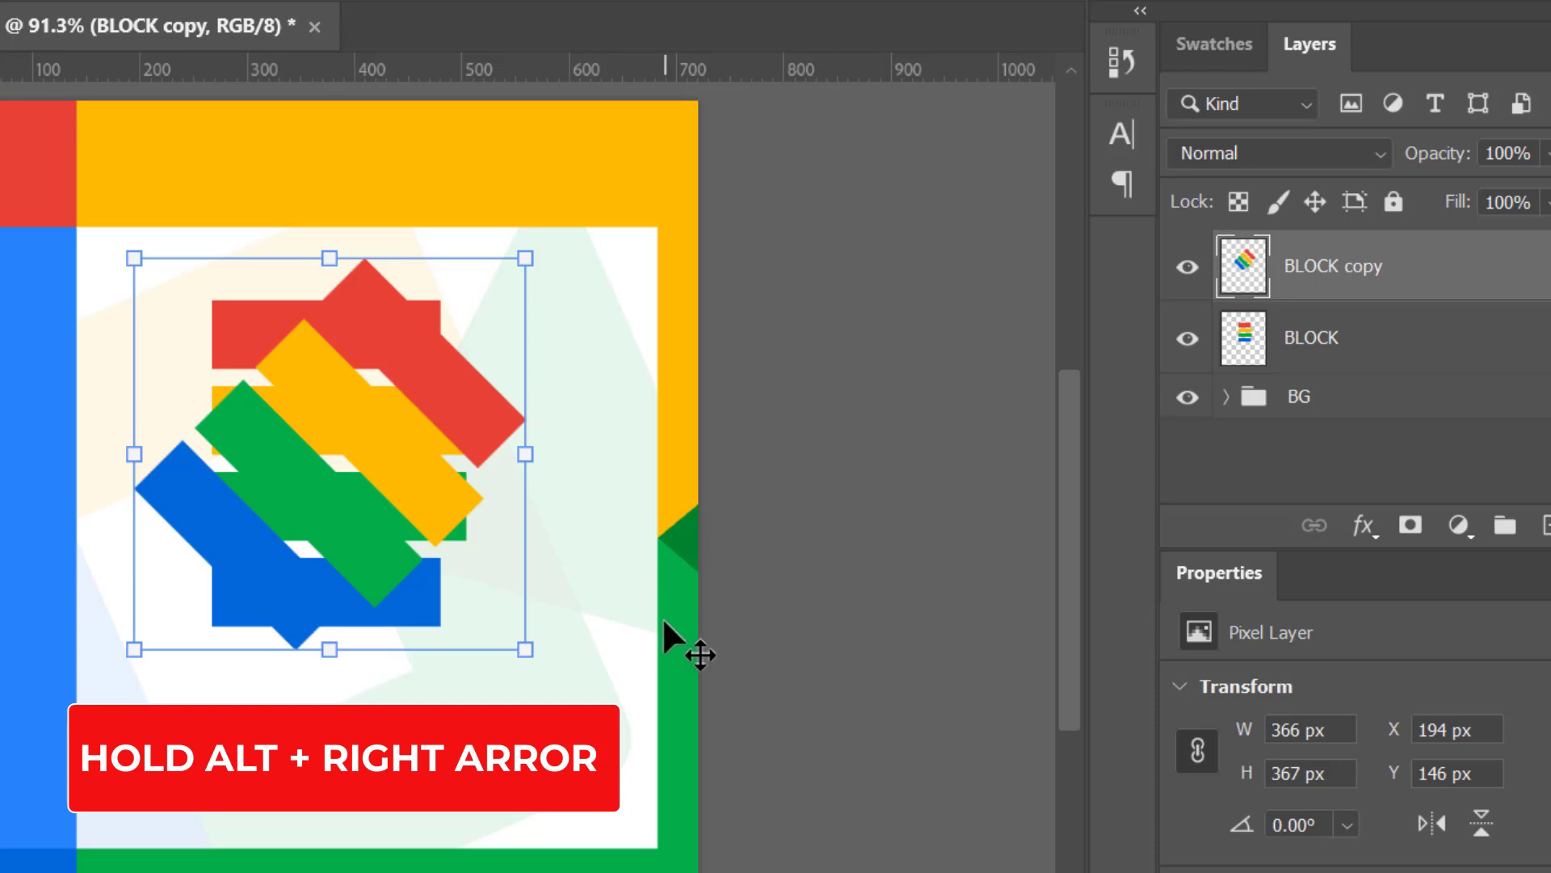
Step: Duplicate the rotated block repeatedly, each copy shifted 1 px to the right, up to BLOCK copy 110, to build an extrusion
key(alt+Right)
key(alt+Right)
key(alt+Right)
key(alt+Right)
key(alt+Right)
key(alt+Right)
key(alt+Right)
key(alt+Right)
key(alt+Right)
key(alt+Right)
key(alt+Right)
key(alt+Right)
key(alt+Right)
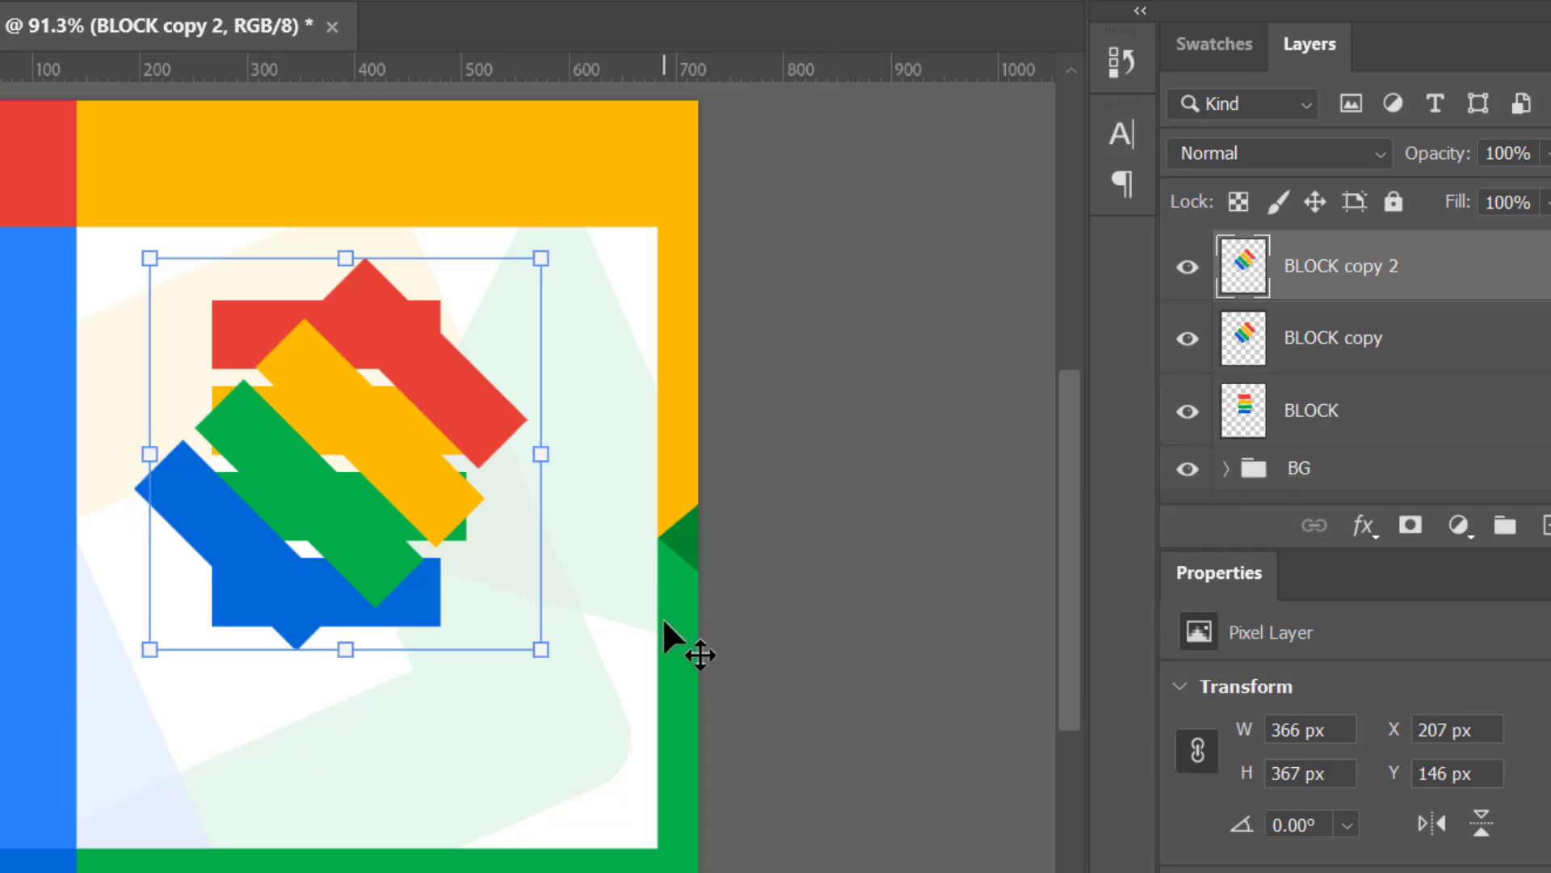
key(Right)
key(Right)
key(Right)
key(Right)
key(Right)
key(Right)
key(Right)
key(Right)
key(Right)
key(Right)
key(Right)
key(Right)
key(Right)
key(Right)
key(Right)
key(Right)
key(Right)
key(Right)
key(Right)
key(Right)
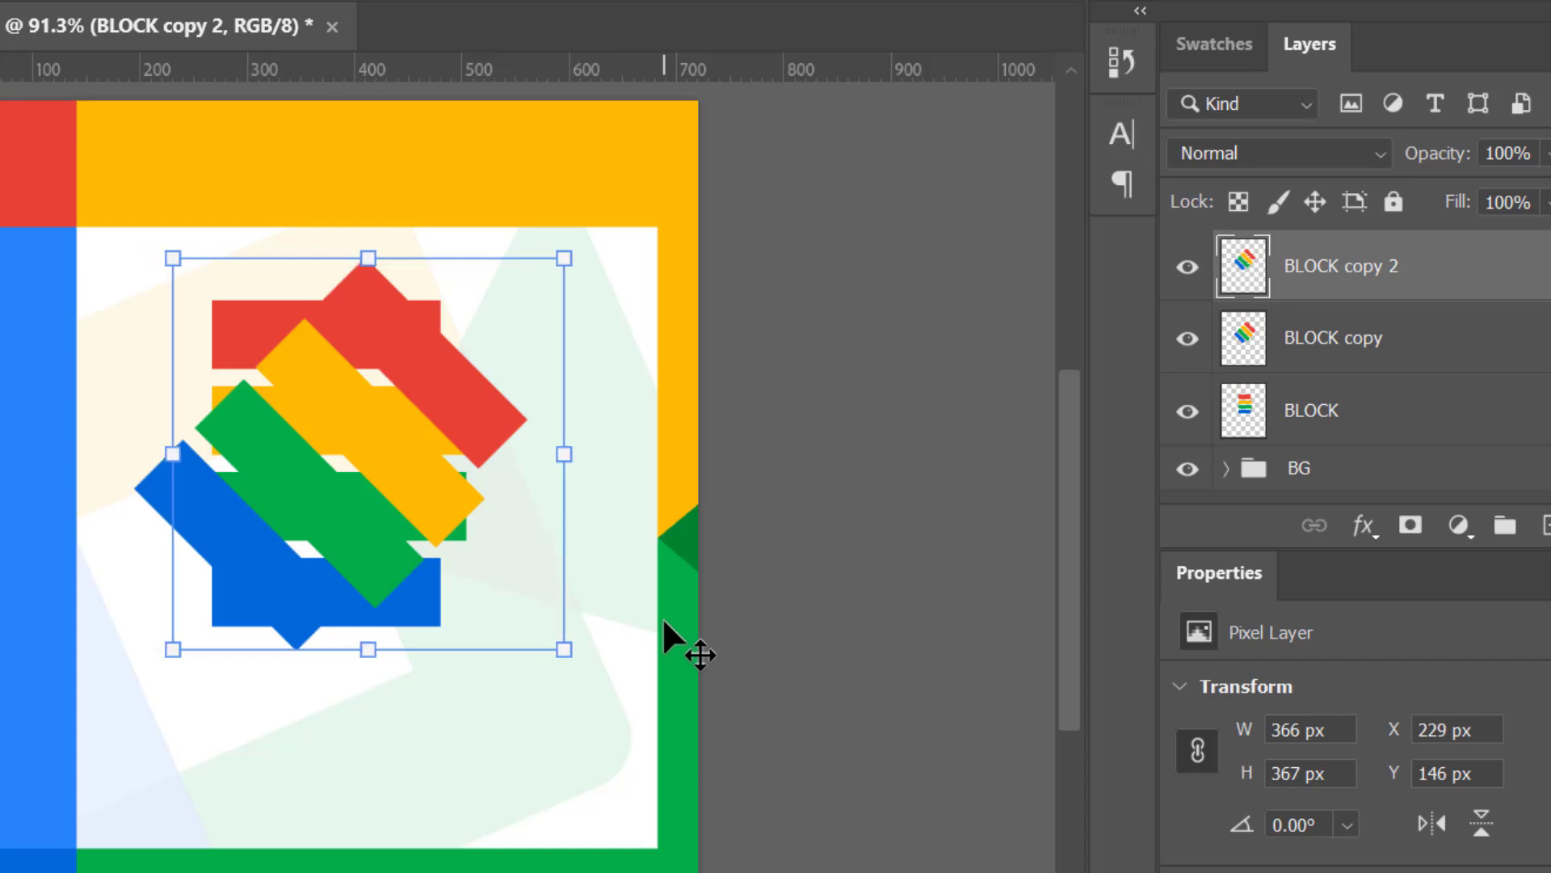
key(Right)
key(Right)
key(Right)
key(Right)
key(Right)
key(Right)
key(Right)
key(Right)
key(Right)
key(Right)
key(Right)
key(Right)
key(Right)
key(Right)
key(Right)
key(Right)
key(Right)
key(Right)
key(Right)
key(Right)
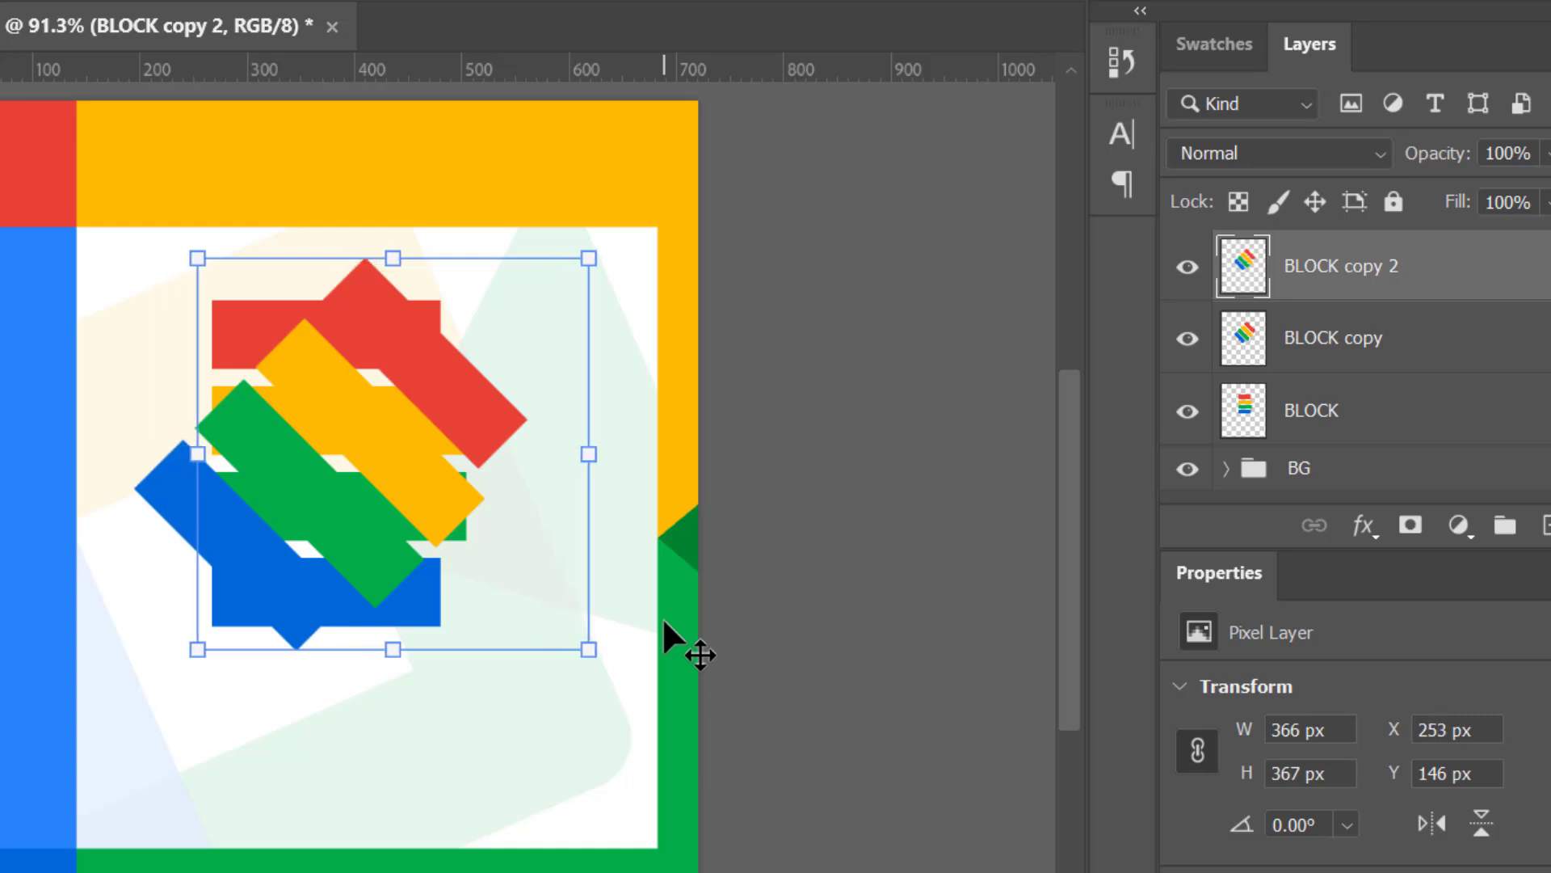
key(Right)
key(Right)
key(Right)
key(Right)
key(Right)
key(Right)
key(Right)
key(Right)
key(Right)
key(Right)
key(Right)
key(Right)
key(Right)
key(Right)
key(Right)
key(Right)
key(Right)
key(Right)
key(Right)
key(Right)
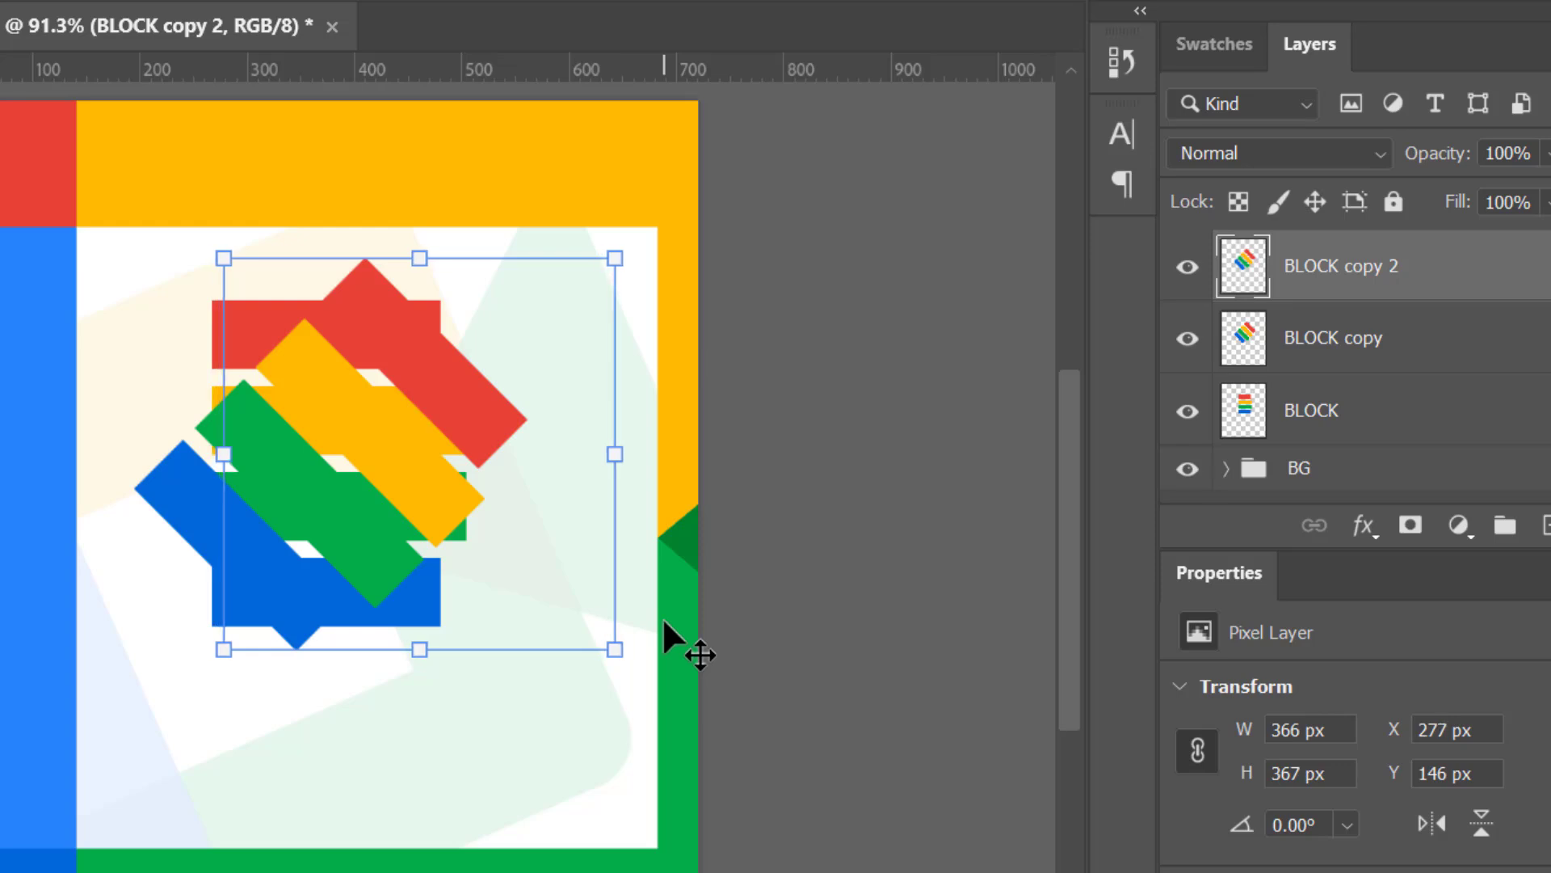
key(Right)
key(Right)
key(Right)
key(Right)
key(Right)
key(Right)
key(Right)
key(Right)
key(Right)
key(Right)
key(Right)
key(Right)
key(Right)
key(Right)
key(Right)
key(Right)
key(Right)
key(Right)
key(Right)
key(Right)
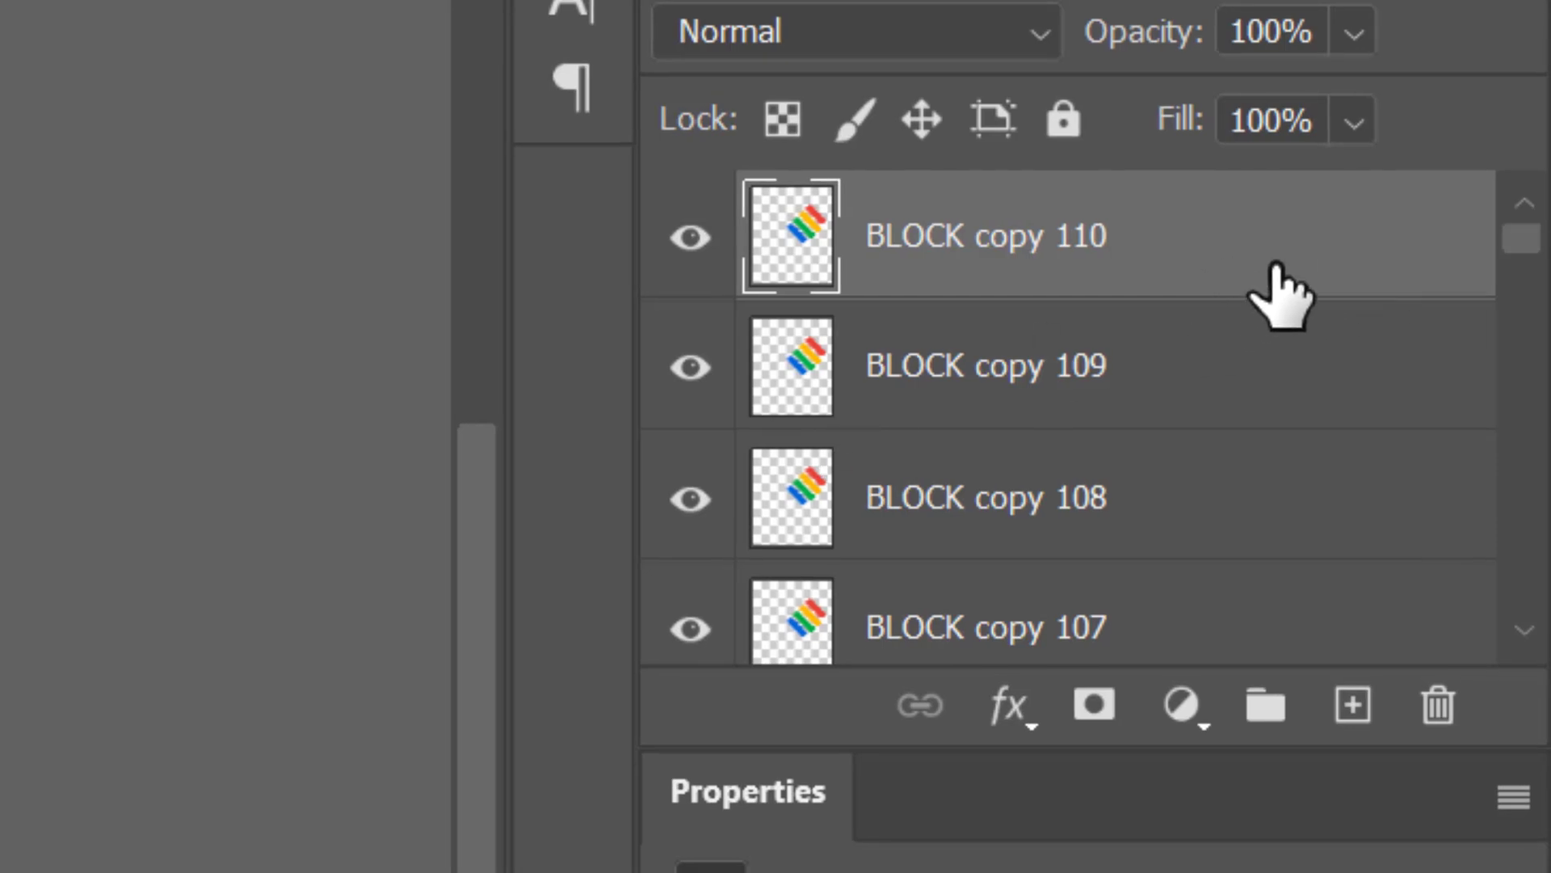
Step: Merge all the rotated block copies into one layer, leaving out the original BLOCK, and rotate the merged layer -45°
drag(1515, 241, 1511, 612)
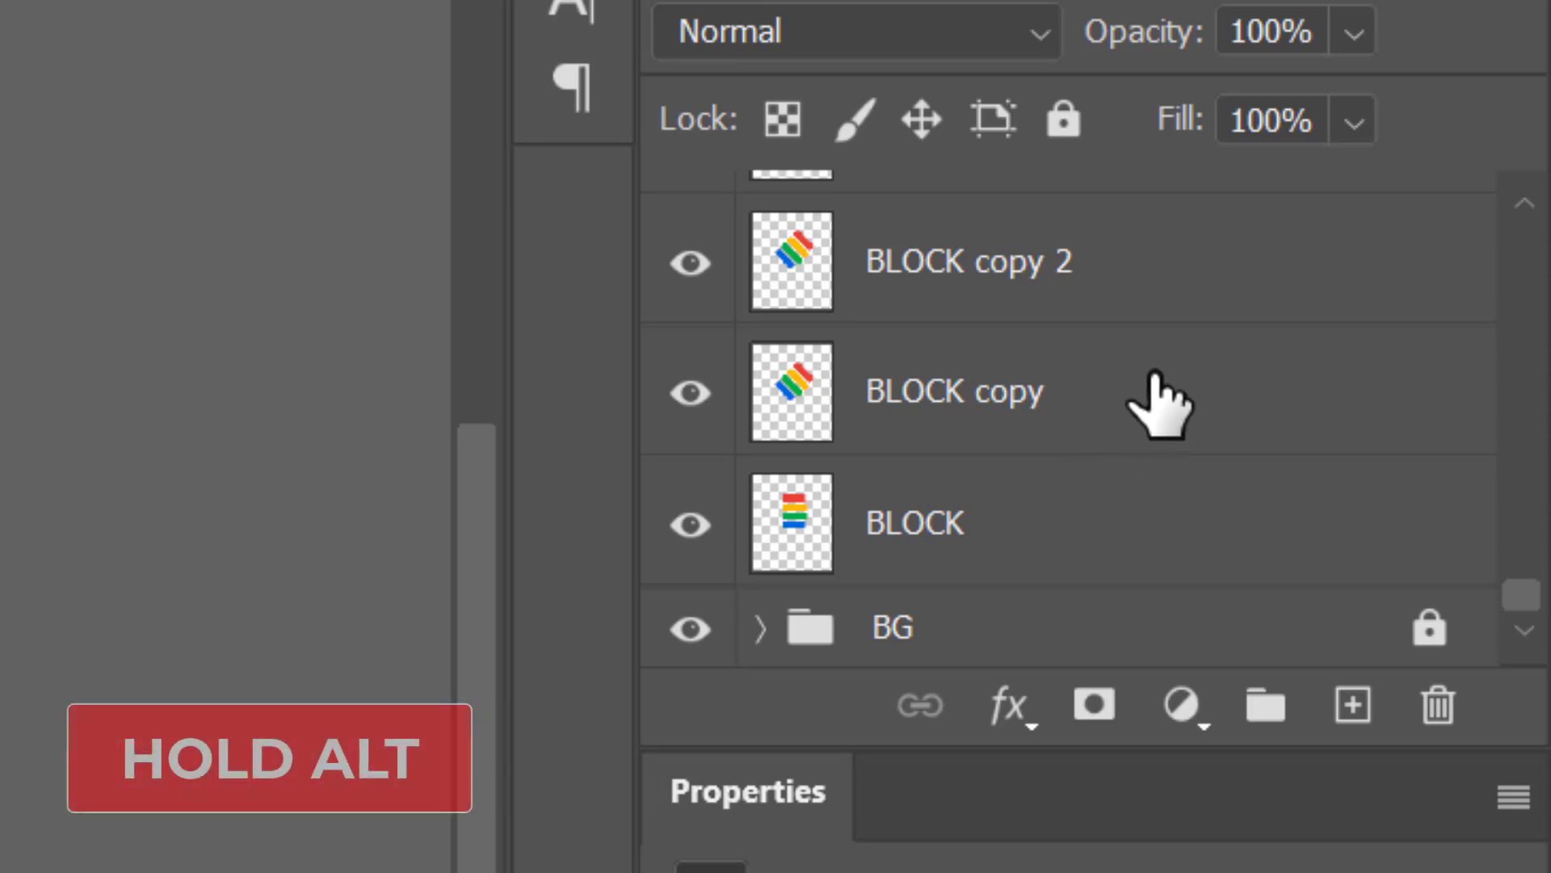
shift+click(1158, 400)
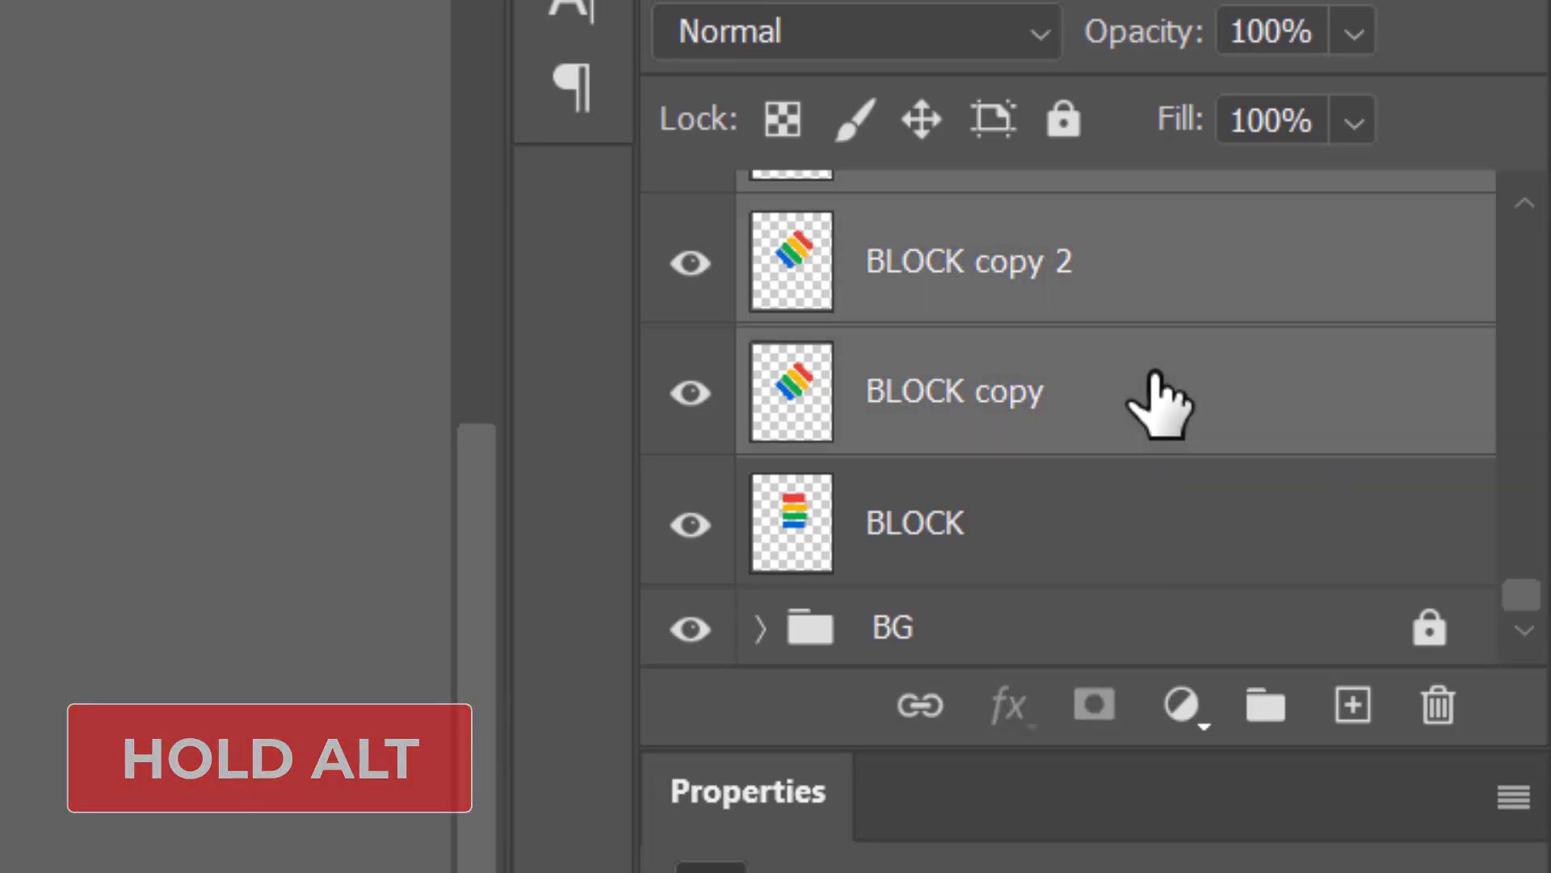
right_click(1155, 402)
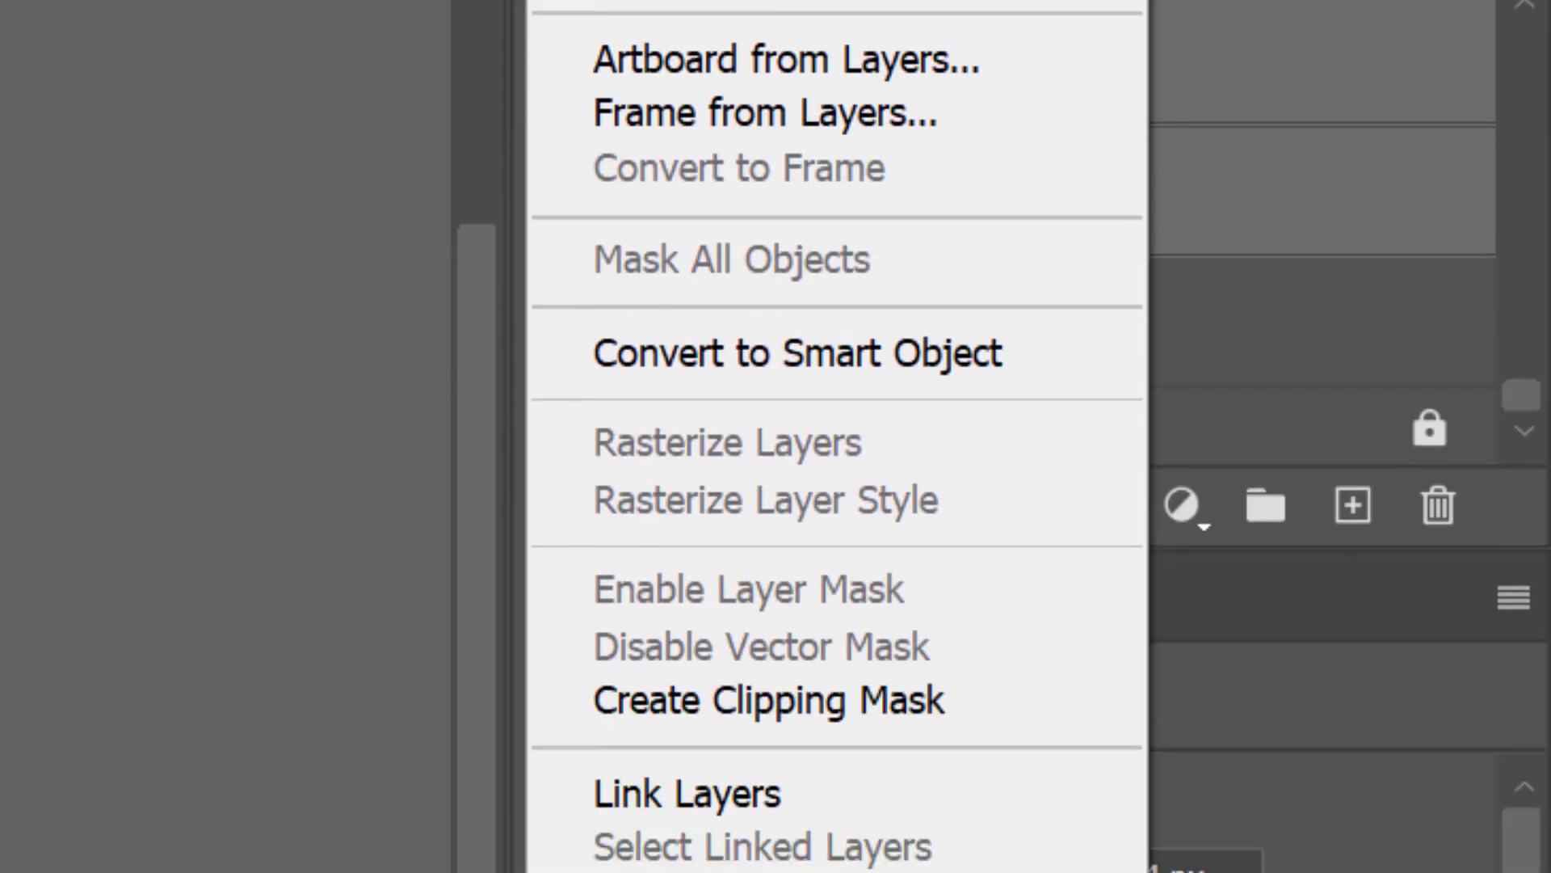
click(713, 681)
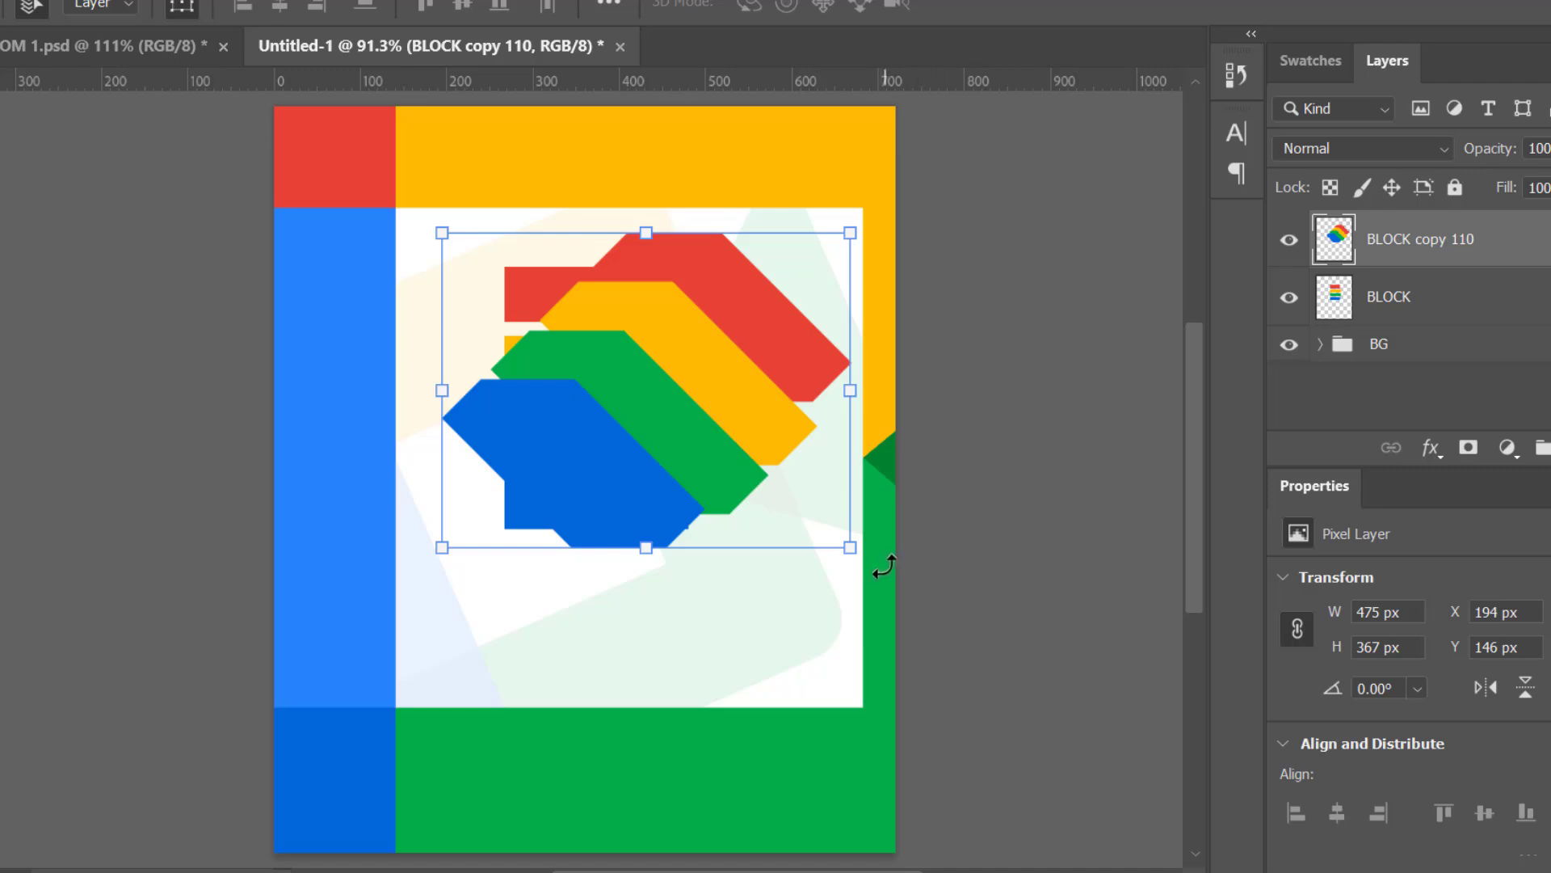
drag(880, 568, 955, 357)
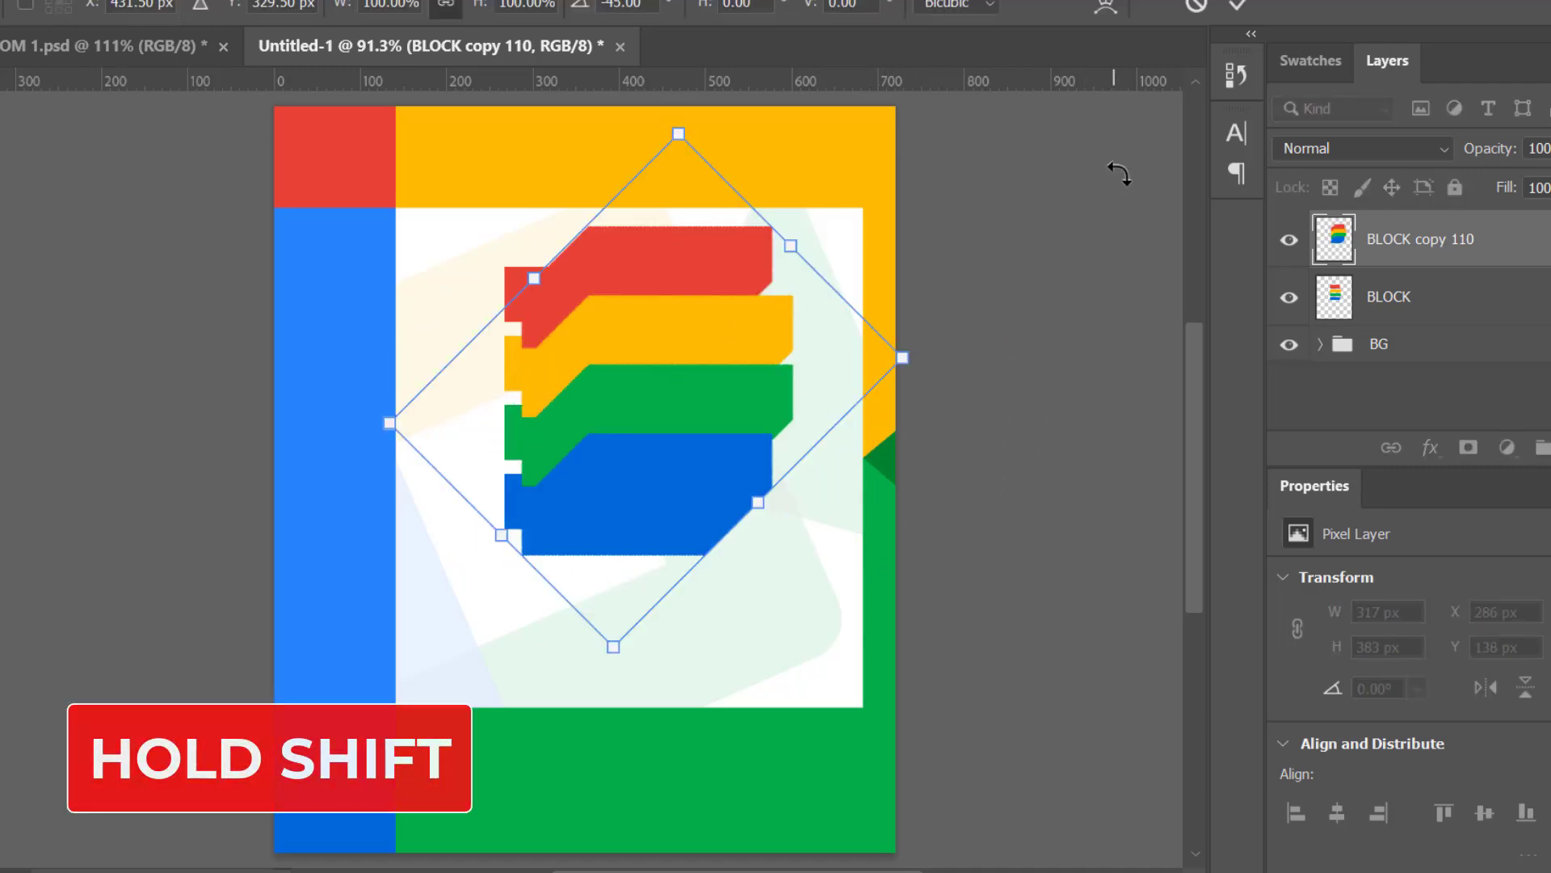
click(1231, 10)
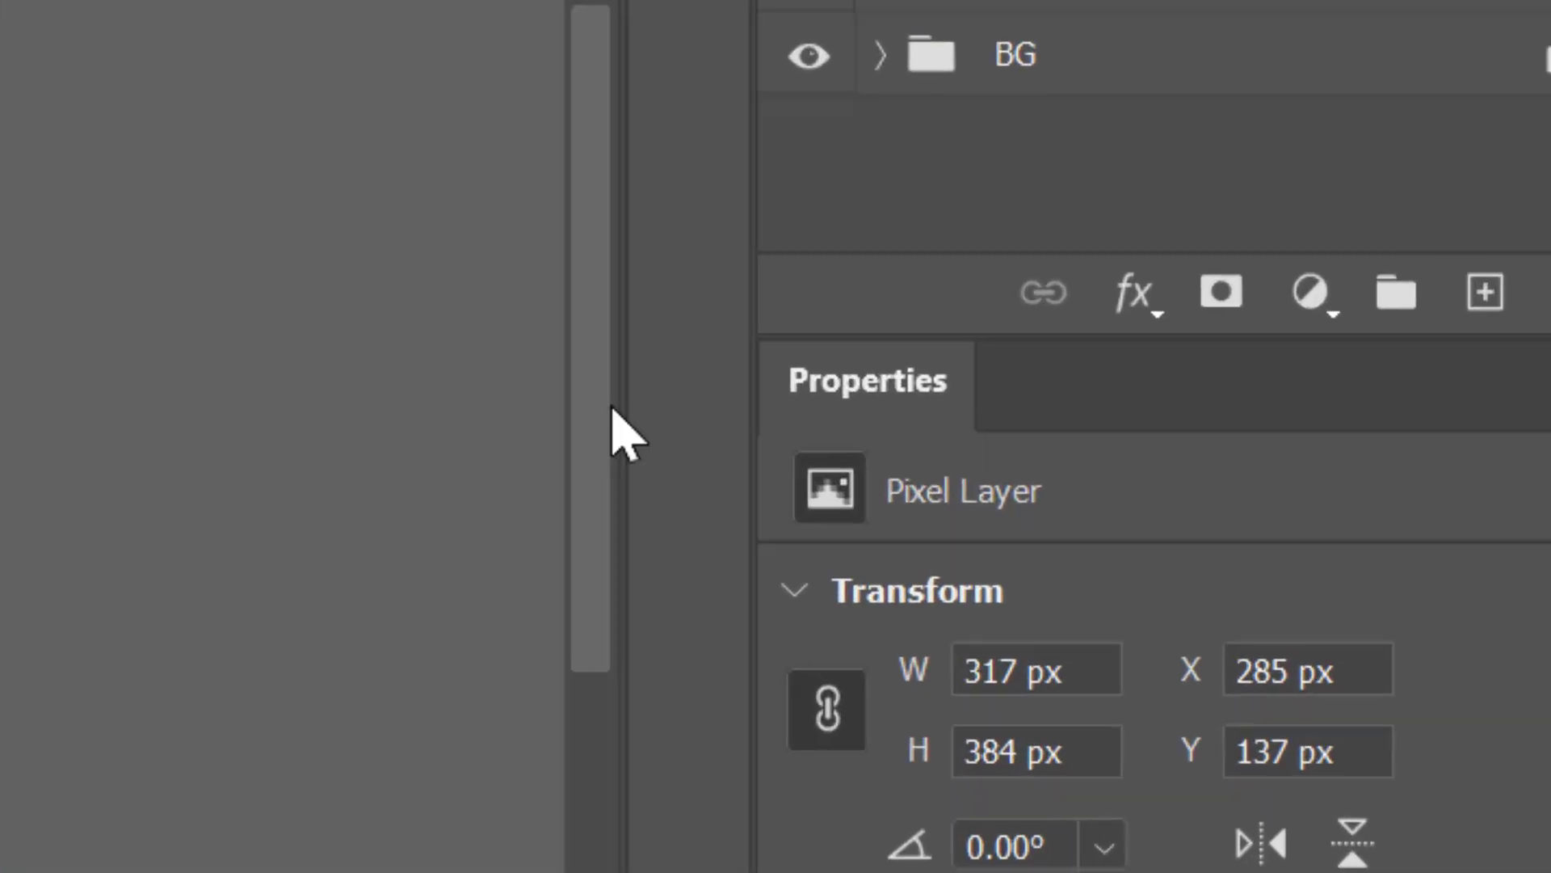
Step: Apply a 100% Color Overlay of 1c1514 to the merged extrusion layer and move the BLOCK layer above it
click(1430, 447)
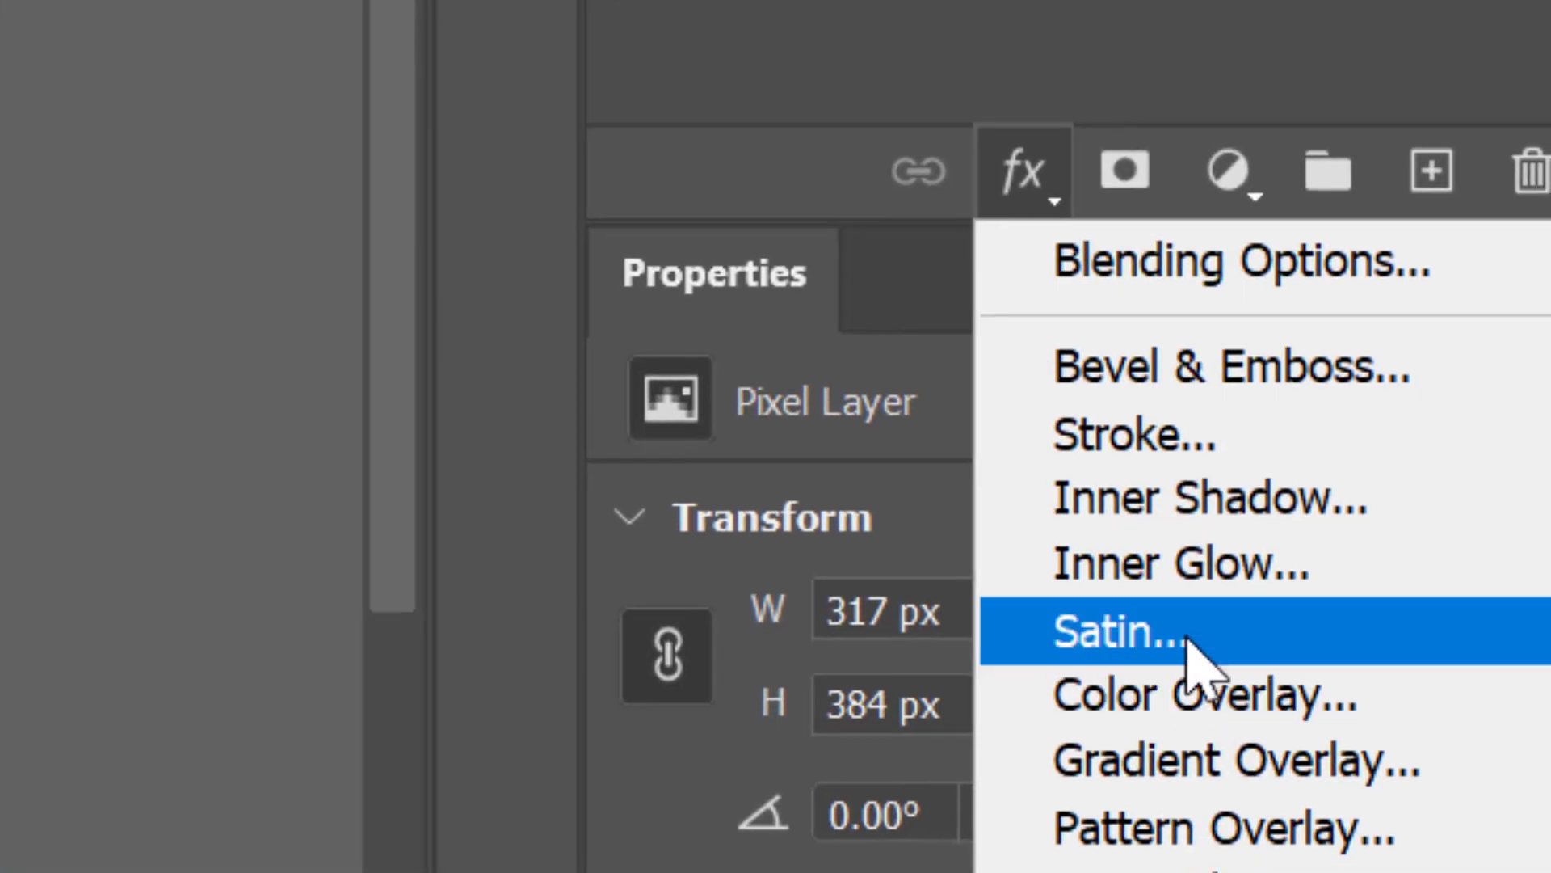
click(1212, 748)
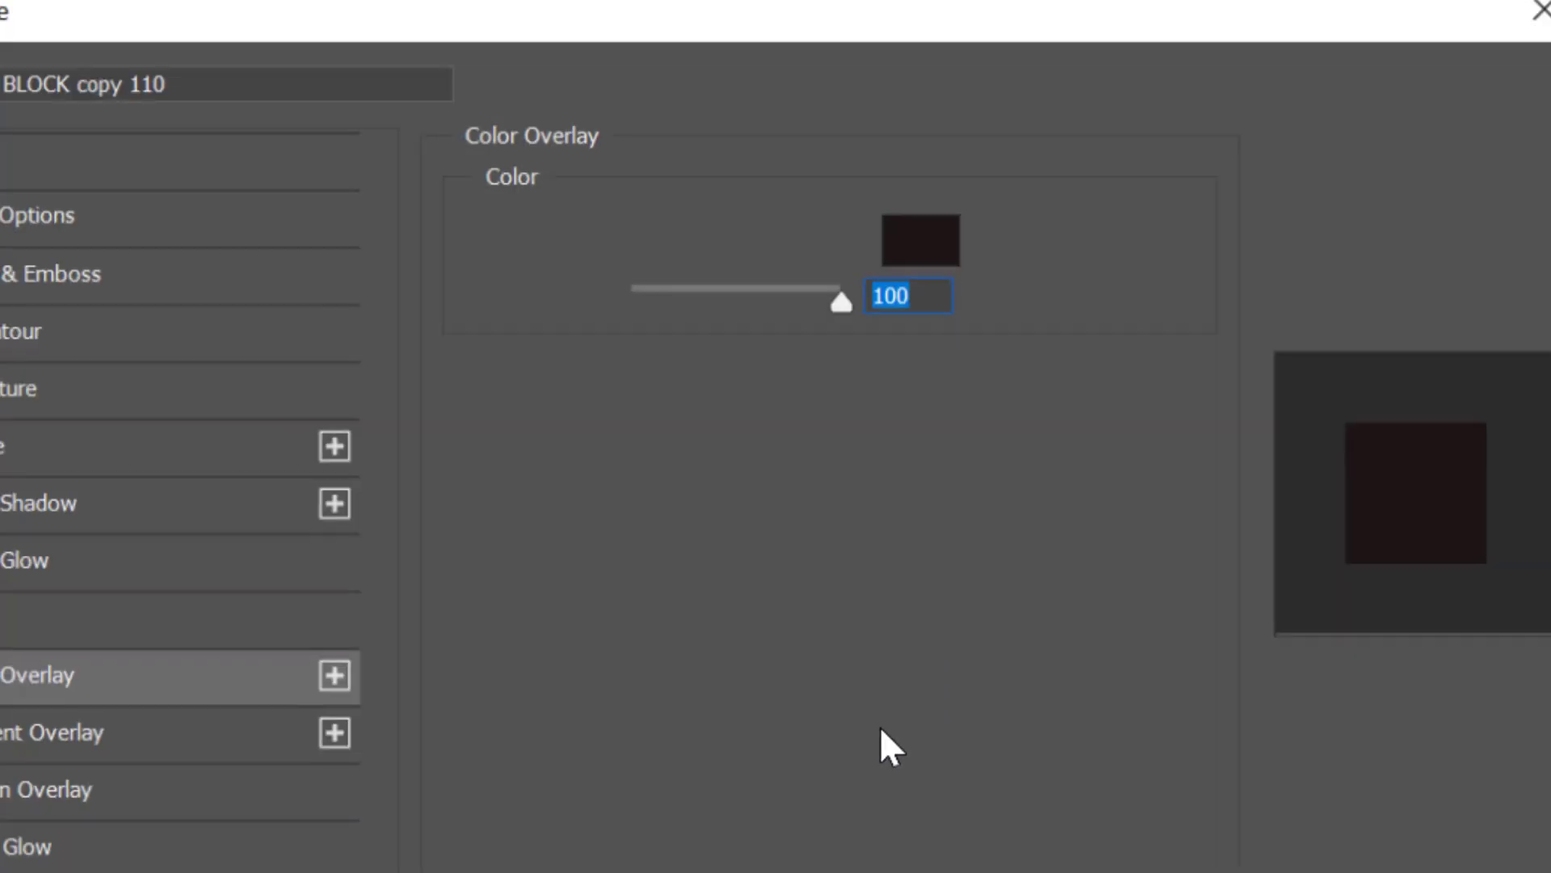
click(990, 307)
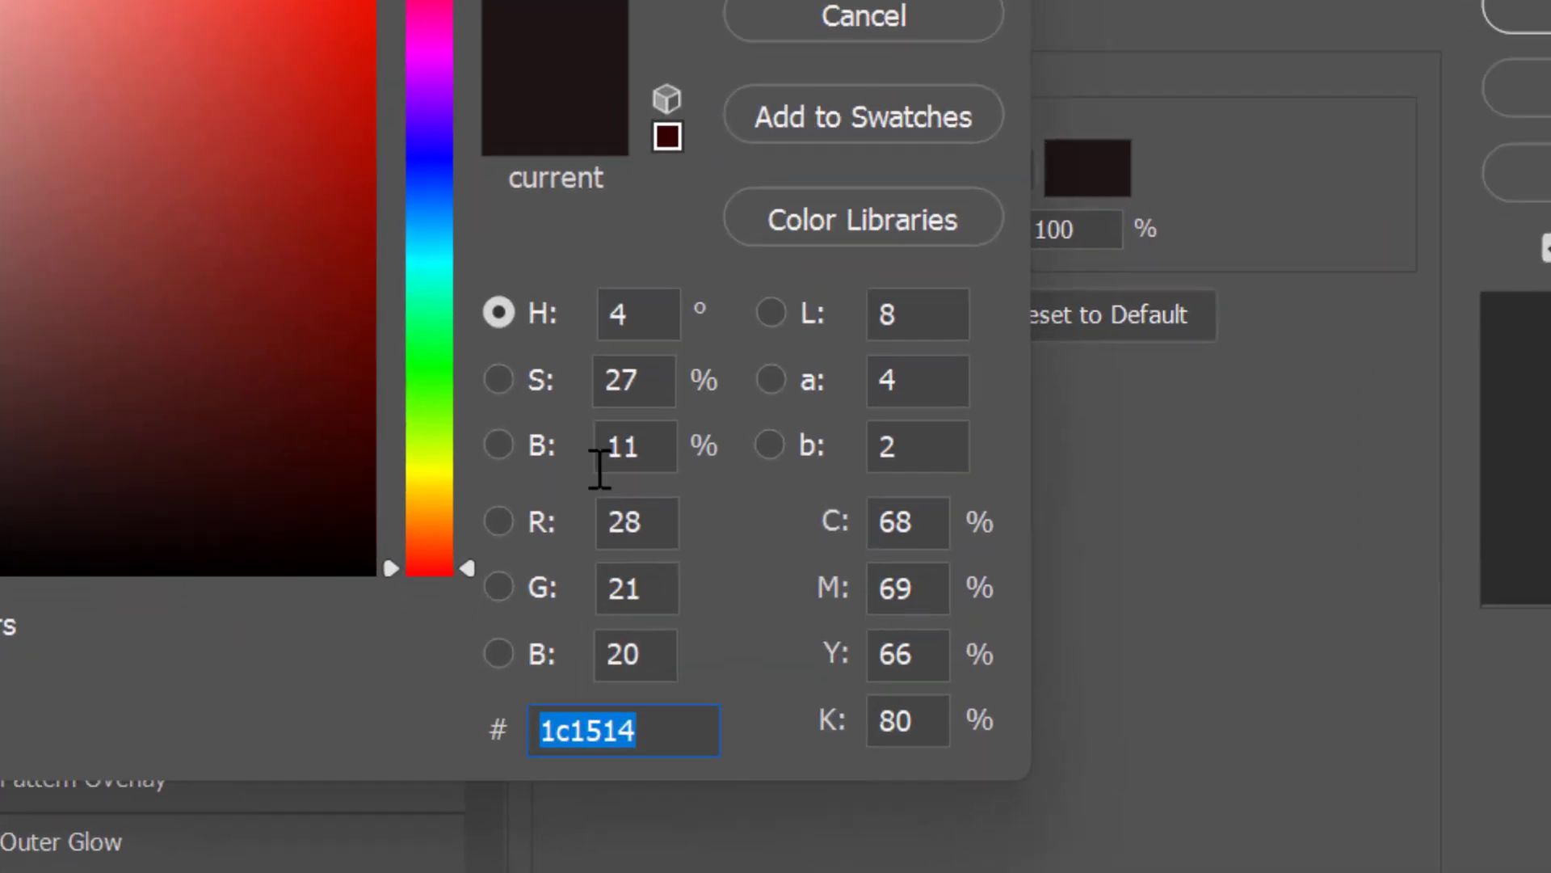
key(Return)
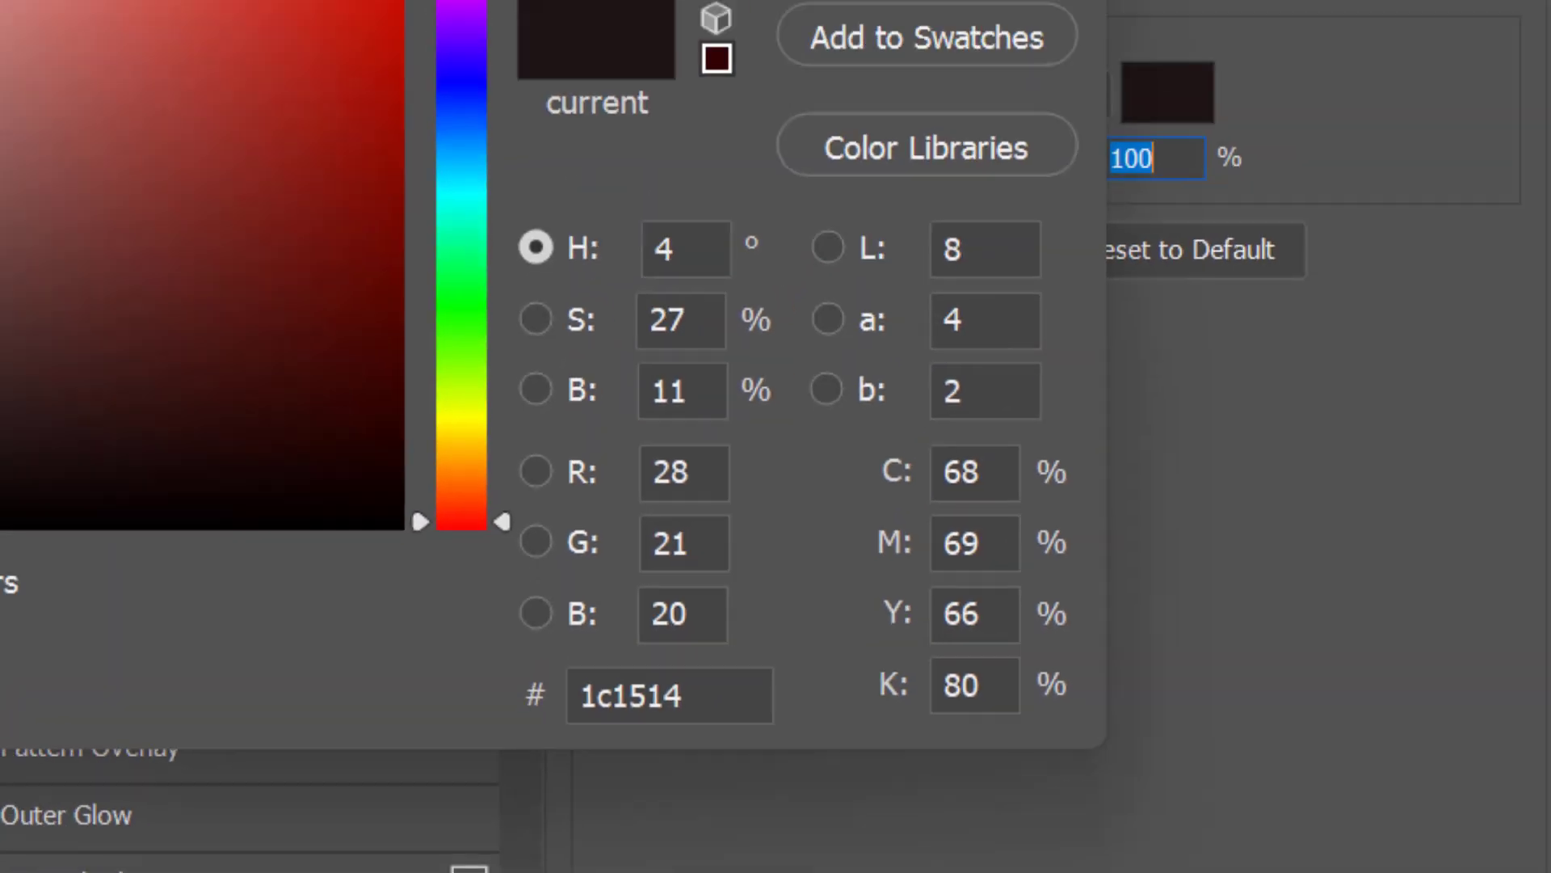
click(1405, 197)
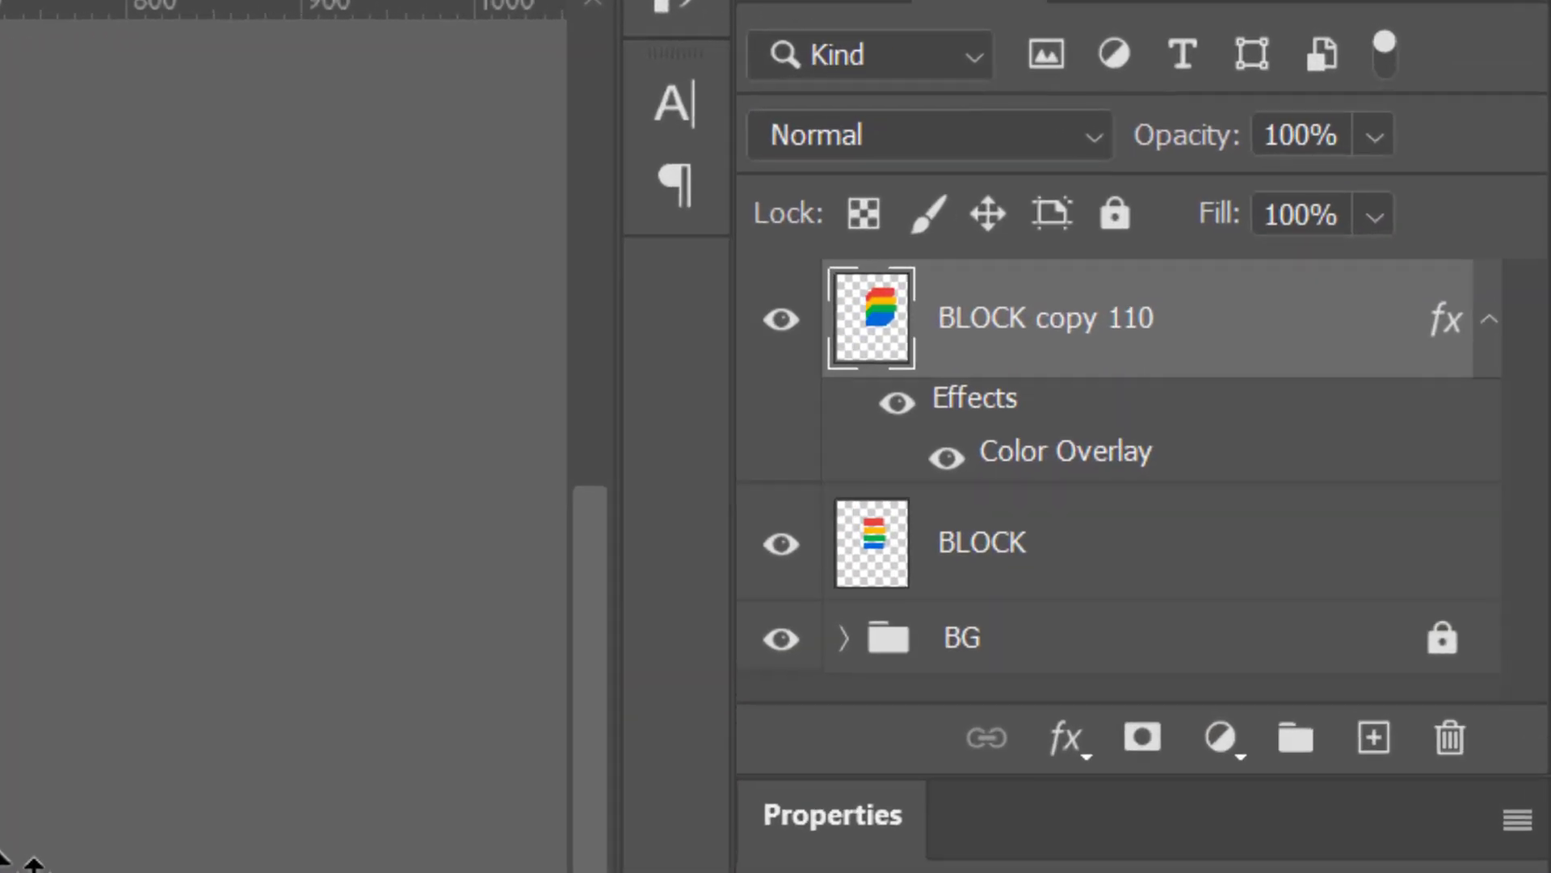
drag(1113, 578, 1143, 322)
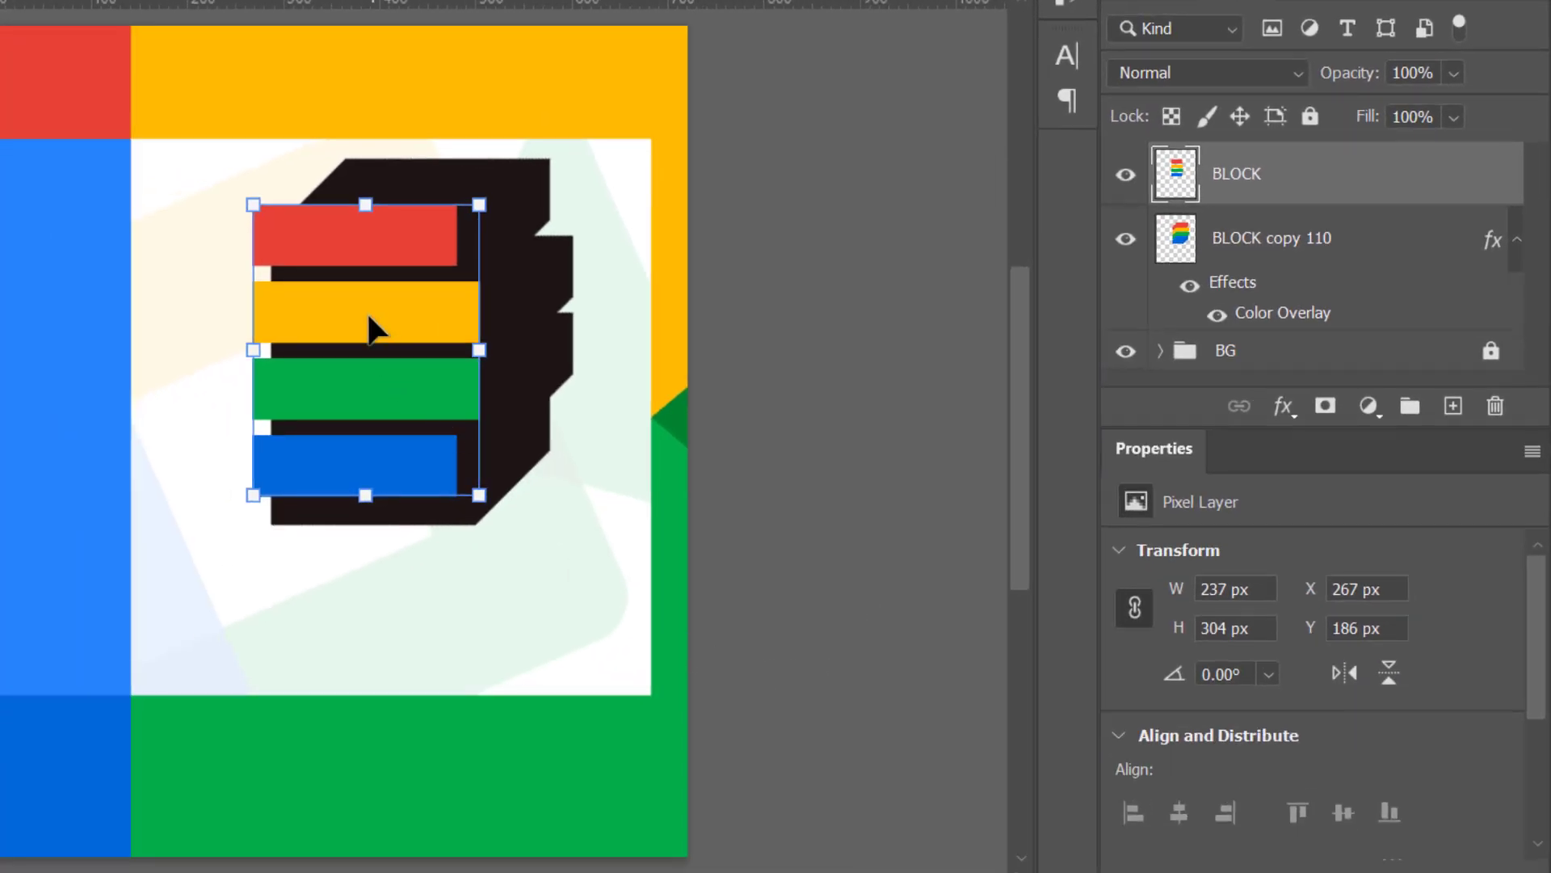
Step: Move the BLOCK rectangles up and to the right until they align with the front face of the dark extrusion
drag(368, 328, 457, 275)
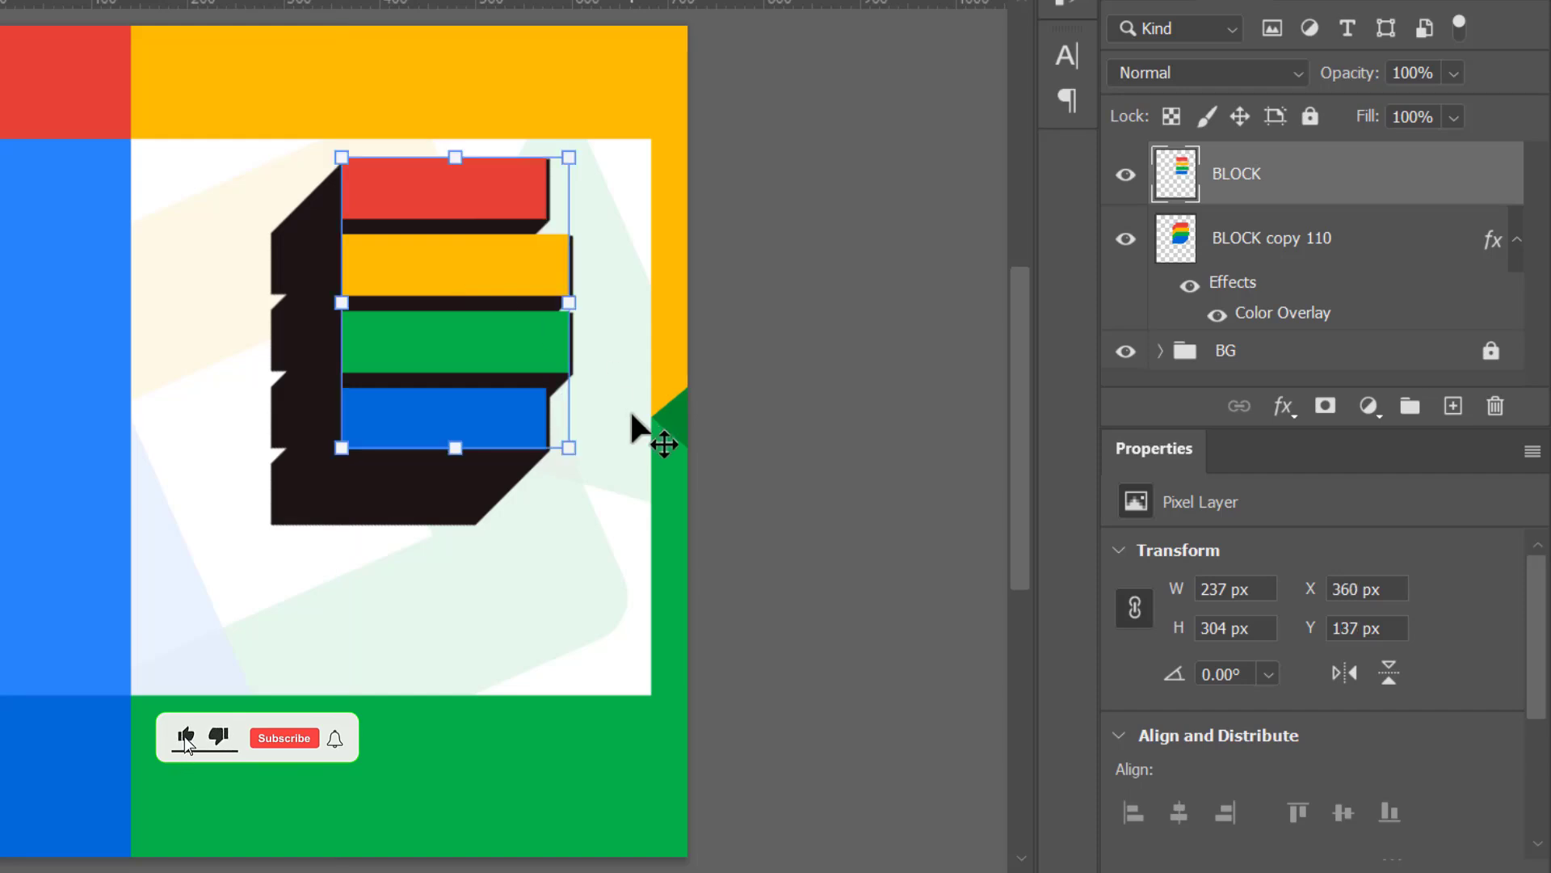
key(Right)
key(Right)
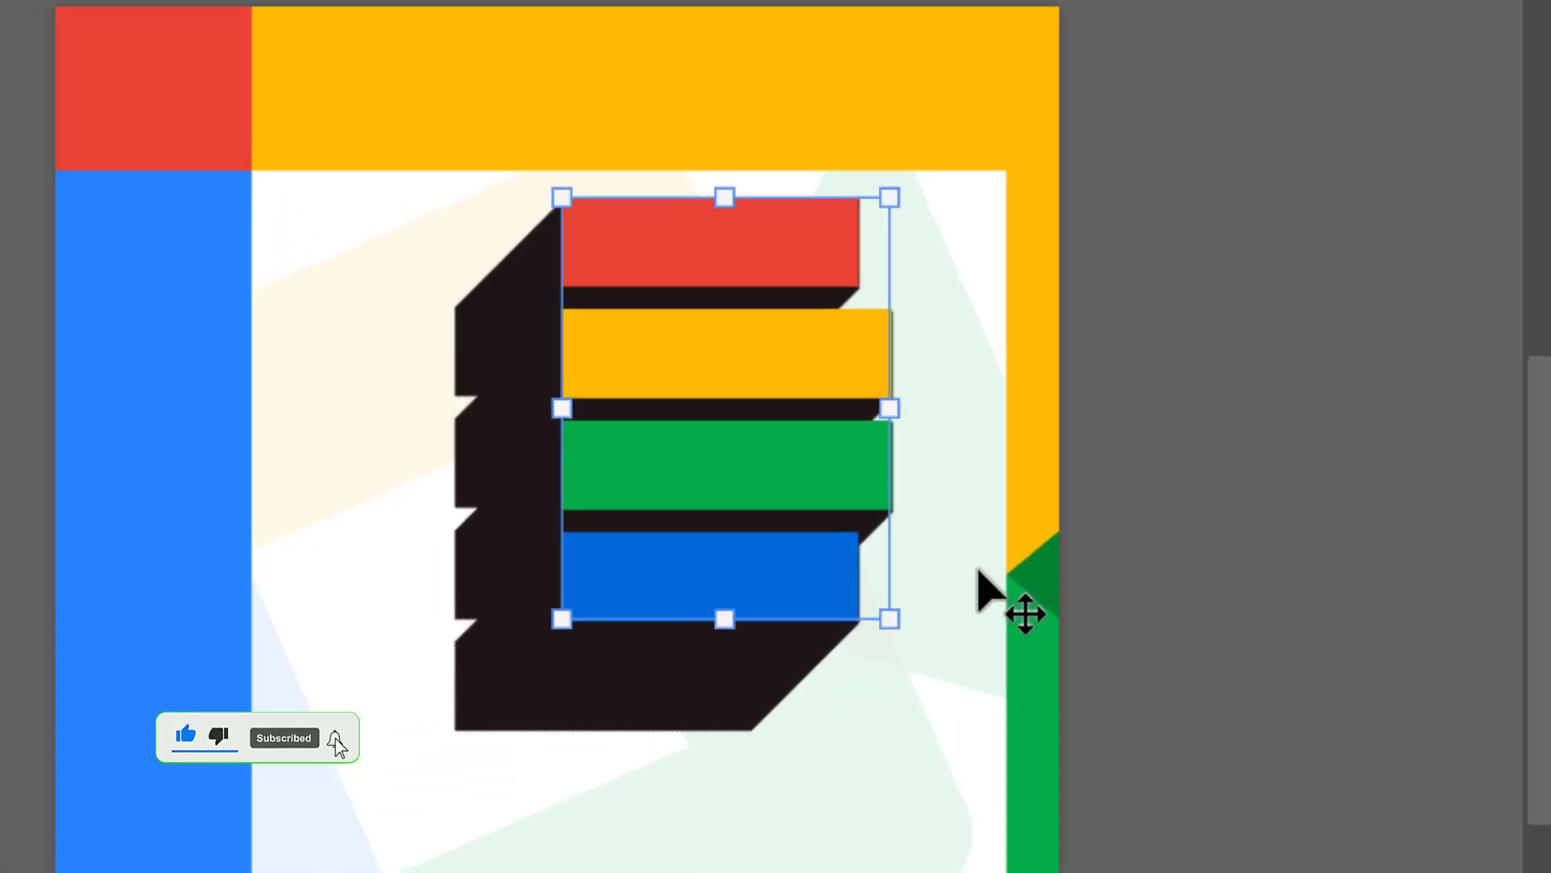
click(1075, 364)
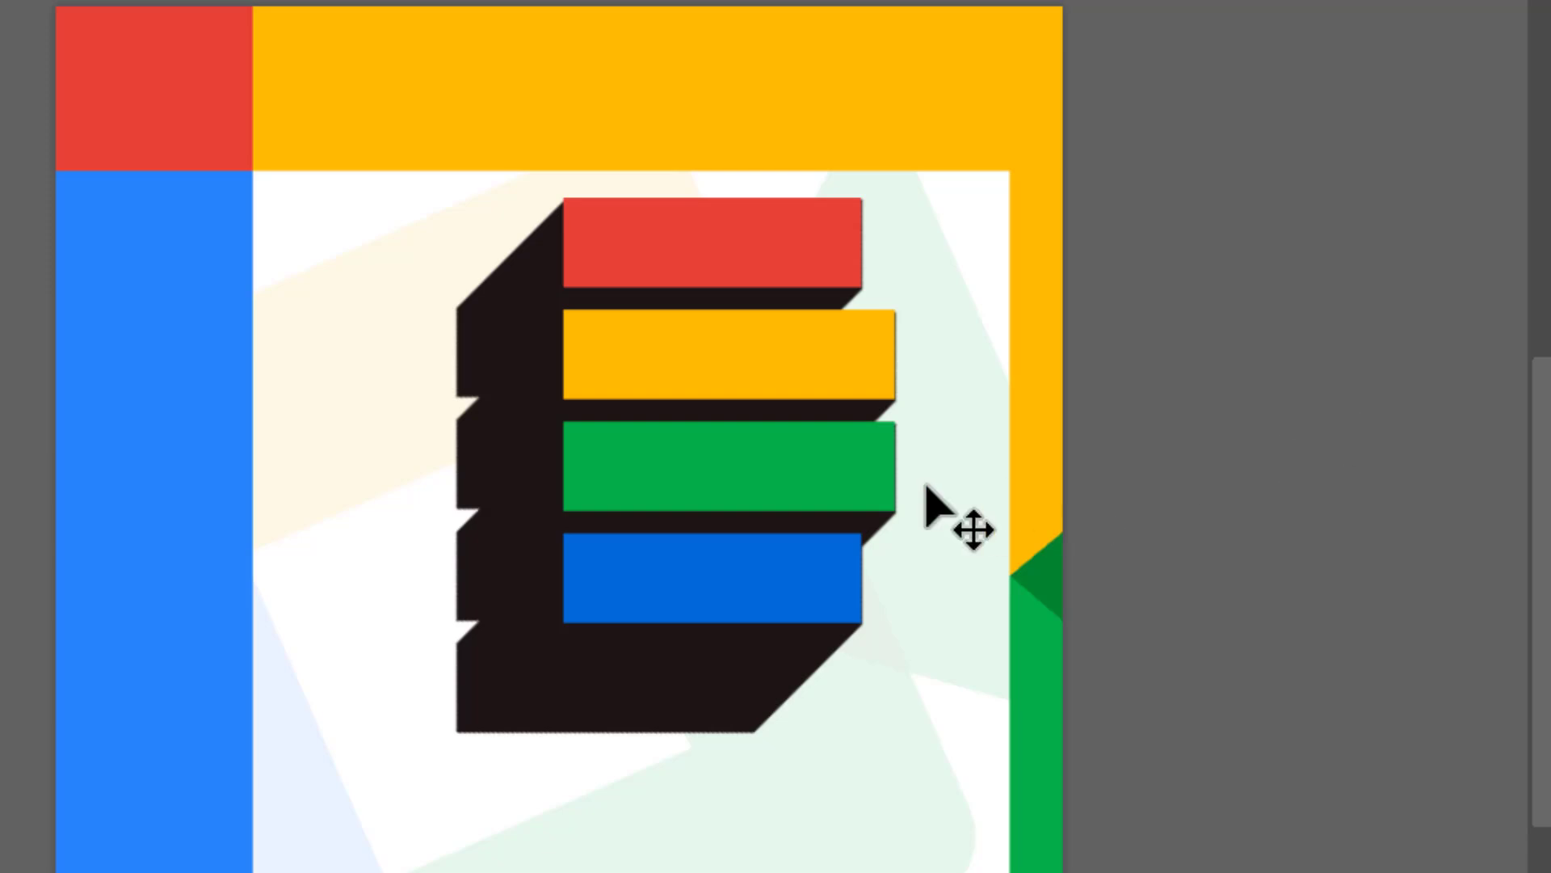
click(803, 373)
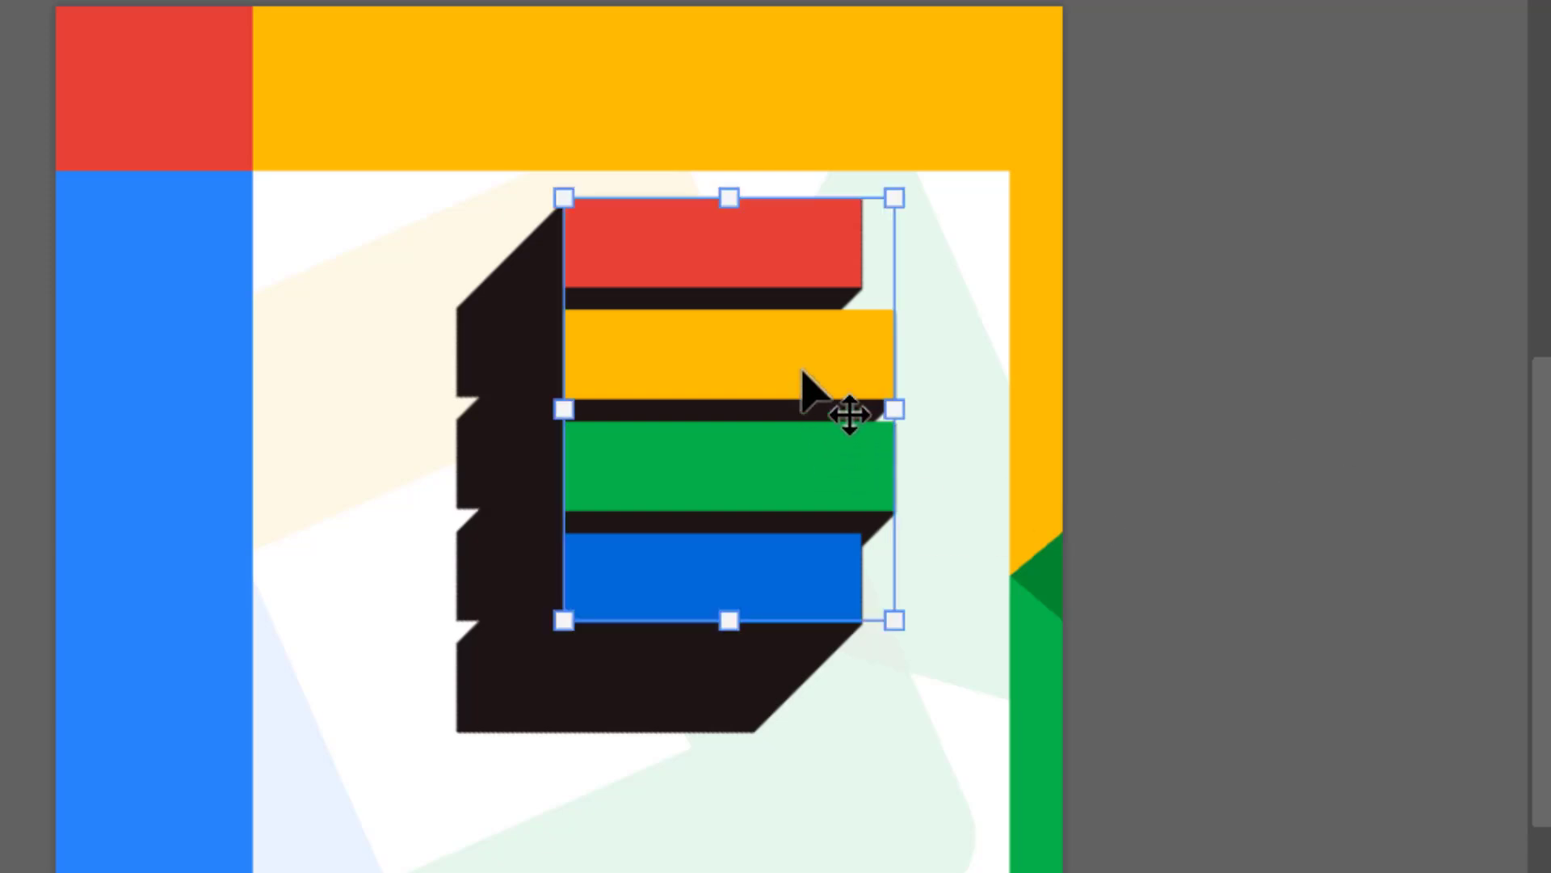
click(1309, 686)
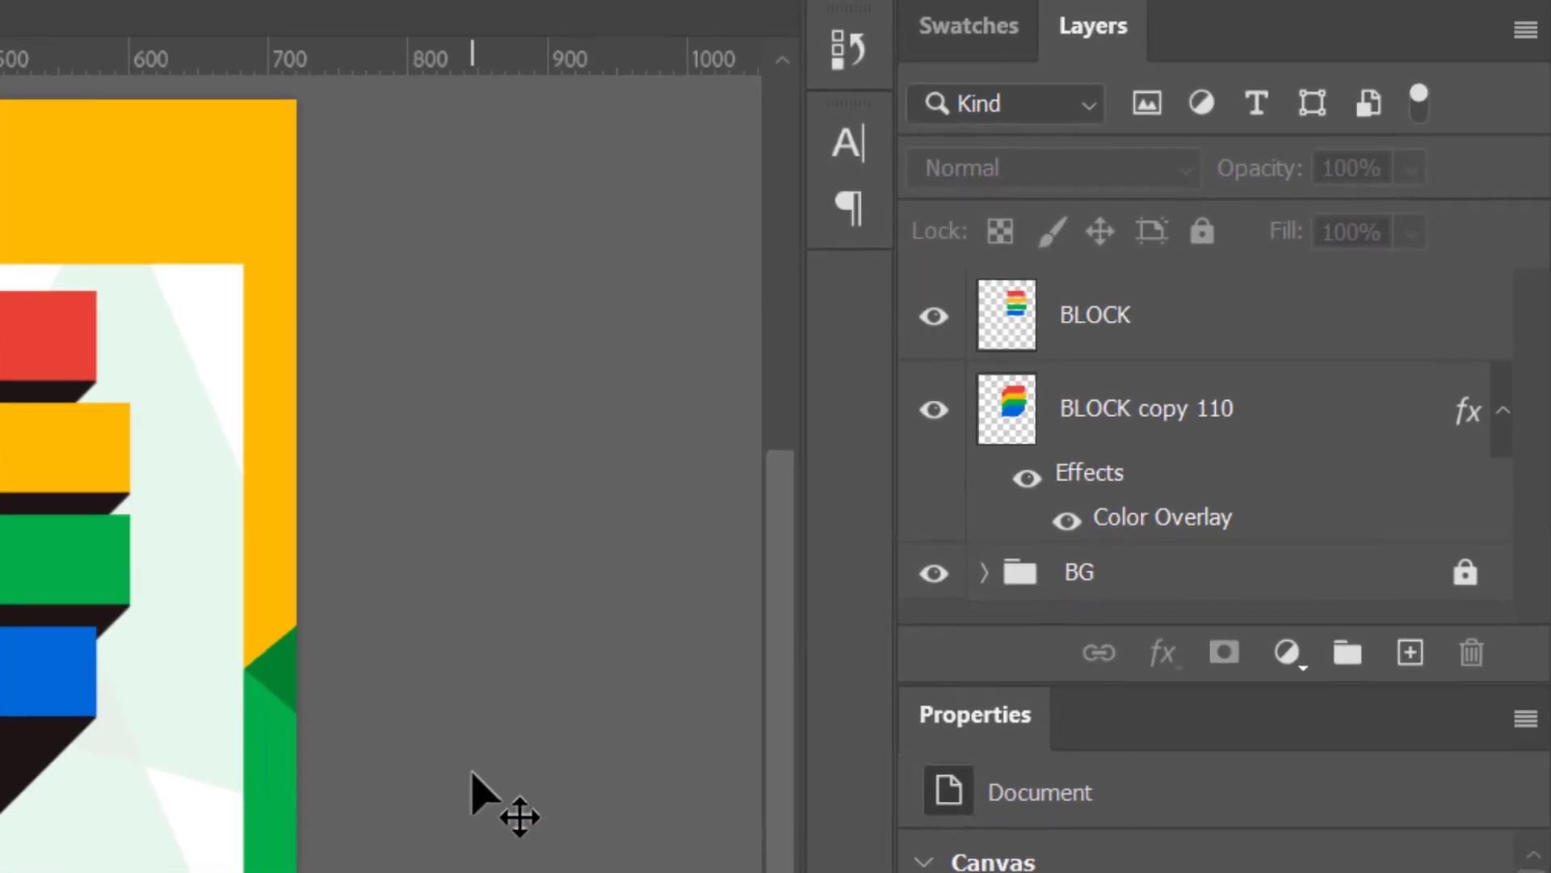
Step: Group the BLOCK and BLOCK copy 110 layers under the name BLOCK C and convert the group to a smart object
click(1273, 417)
shift+click(1256, 341)
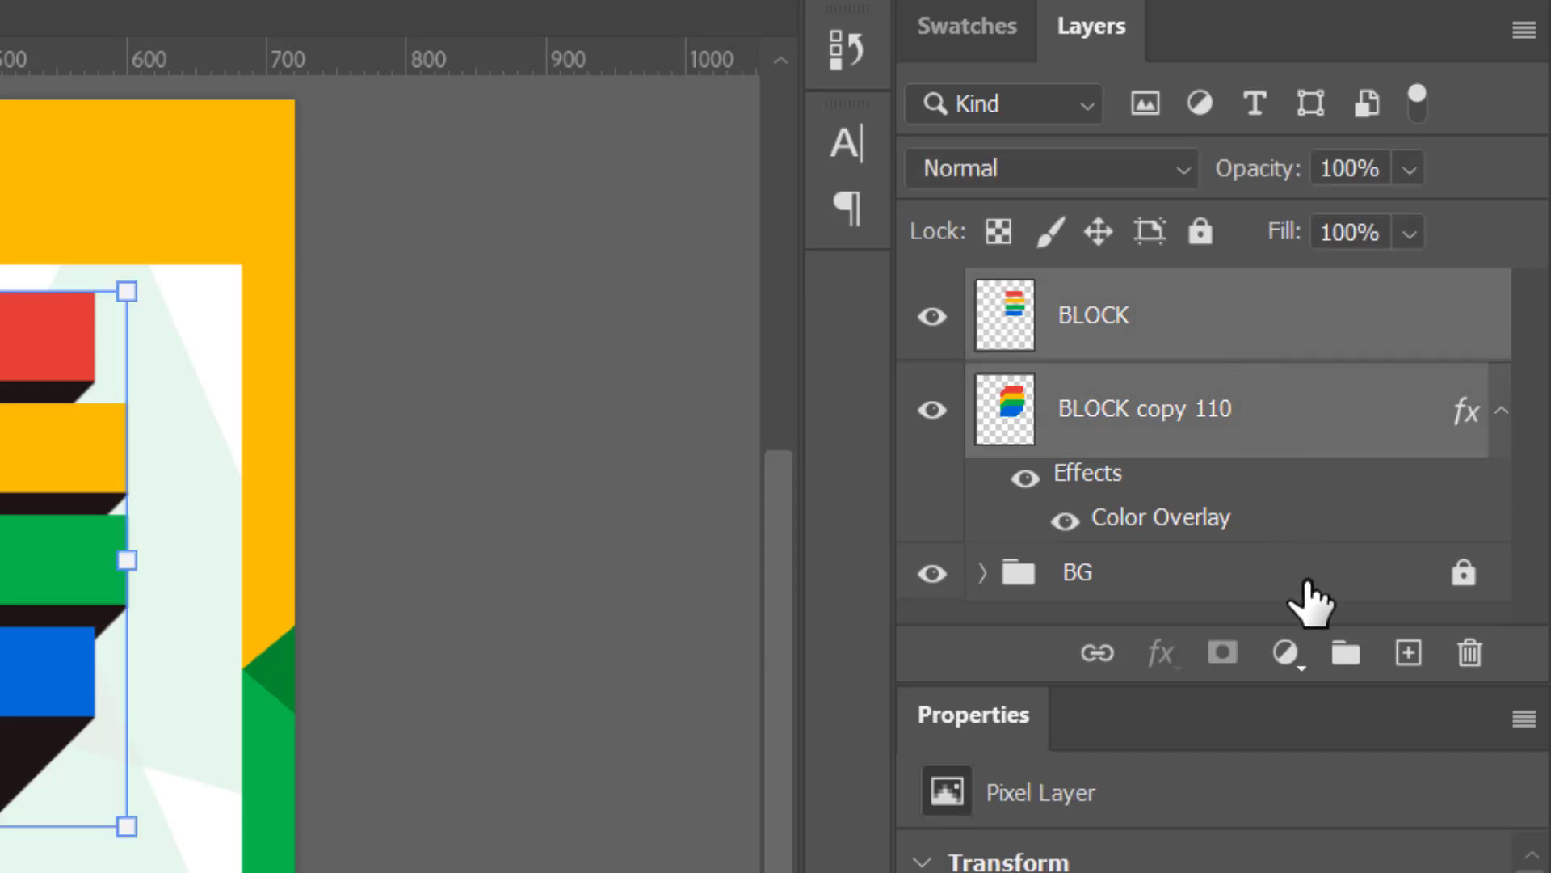
click(1347, 654)
double_click(1125, 312)
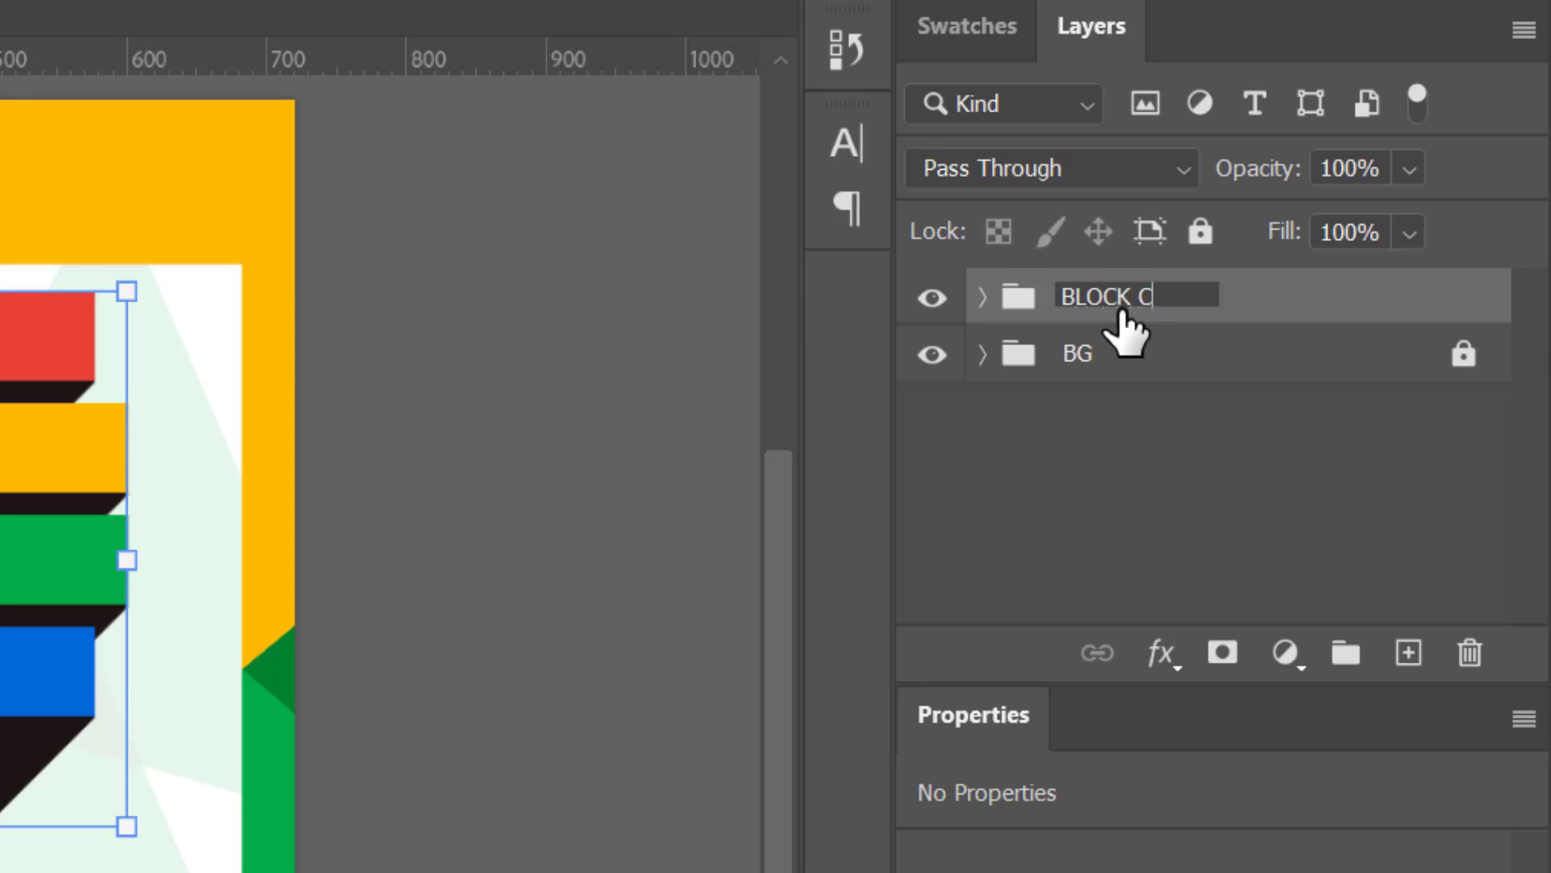
key(Return)
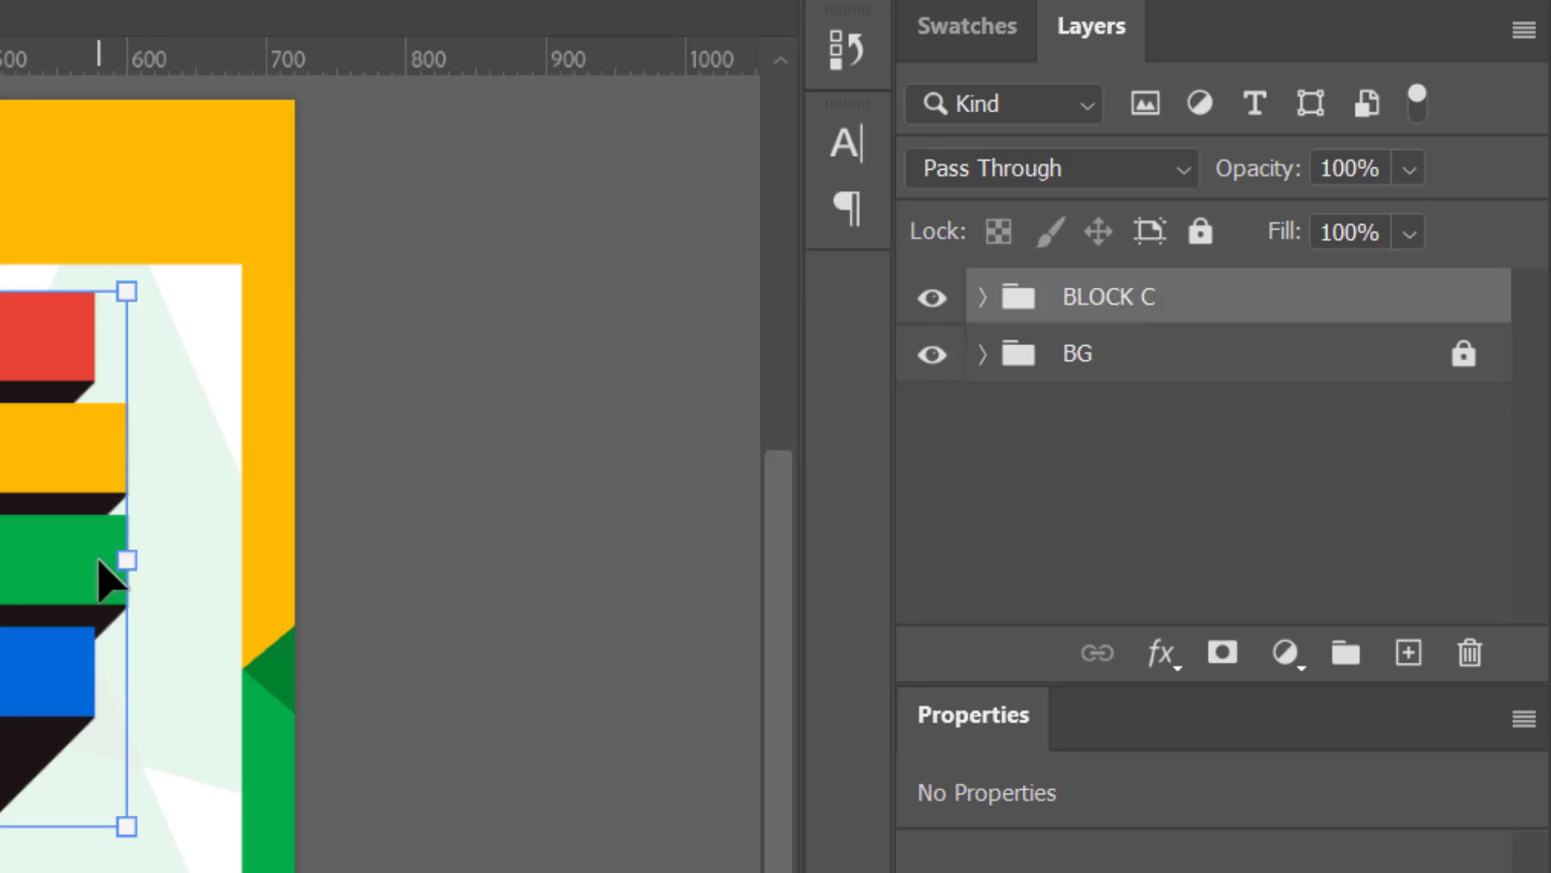
right_click(1241, 312)
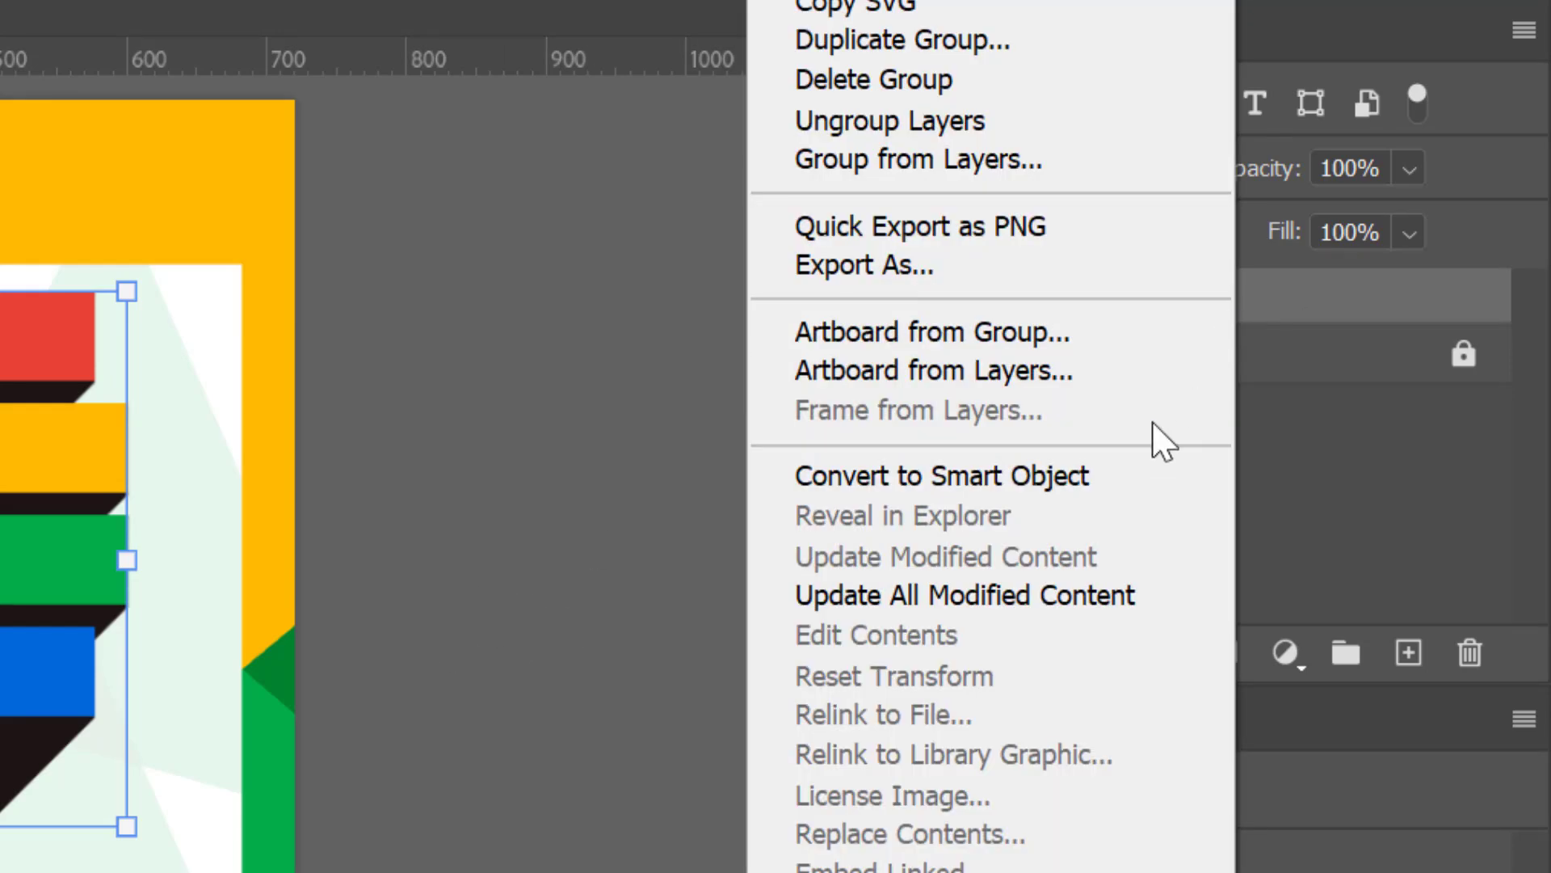
click(1059, 478)
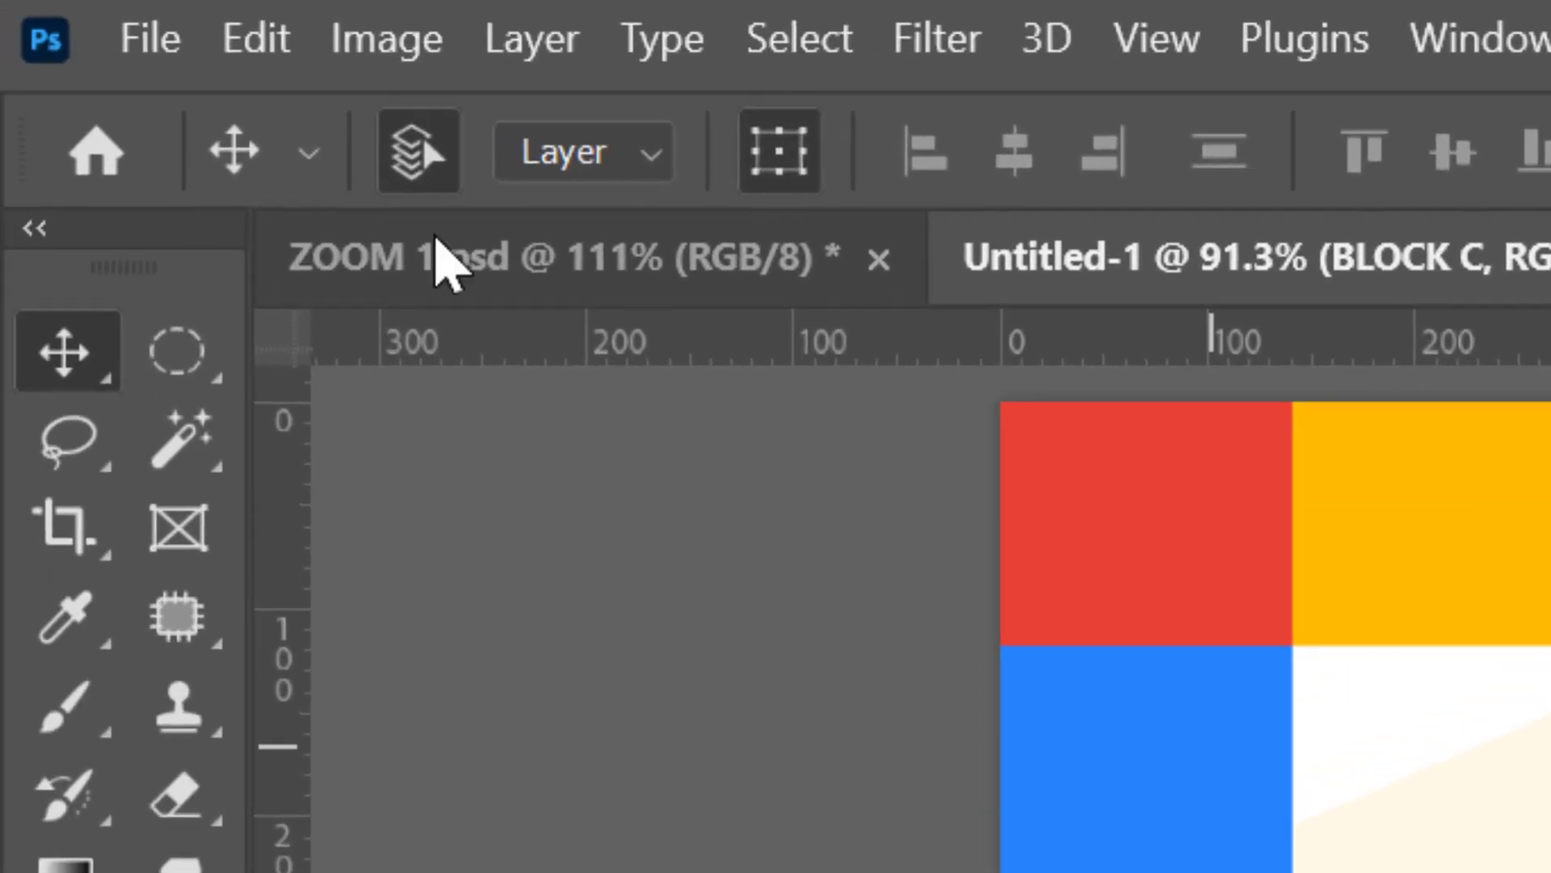
Step: Flip BLOCK C horizontally and move it down and slightly right within the white area
click(243, 42)
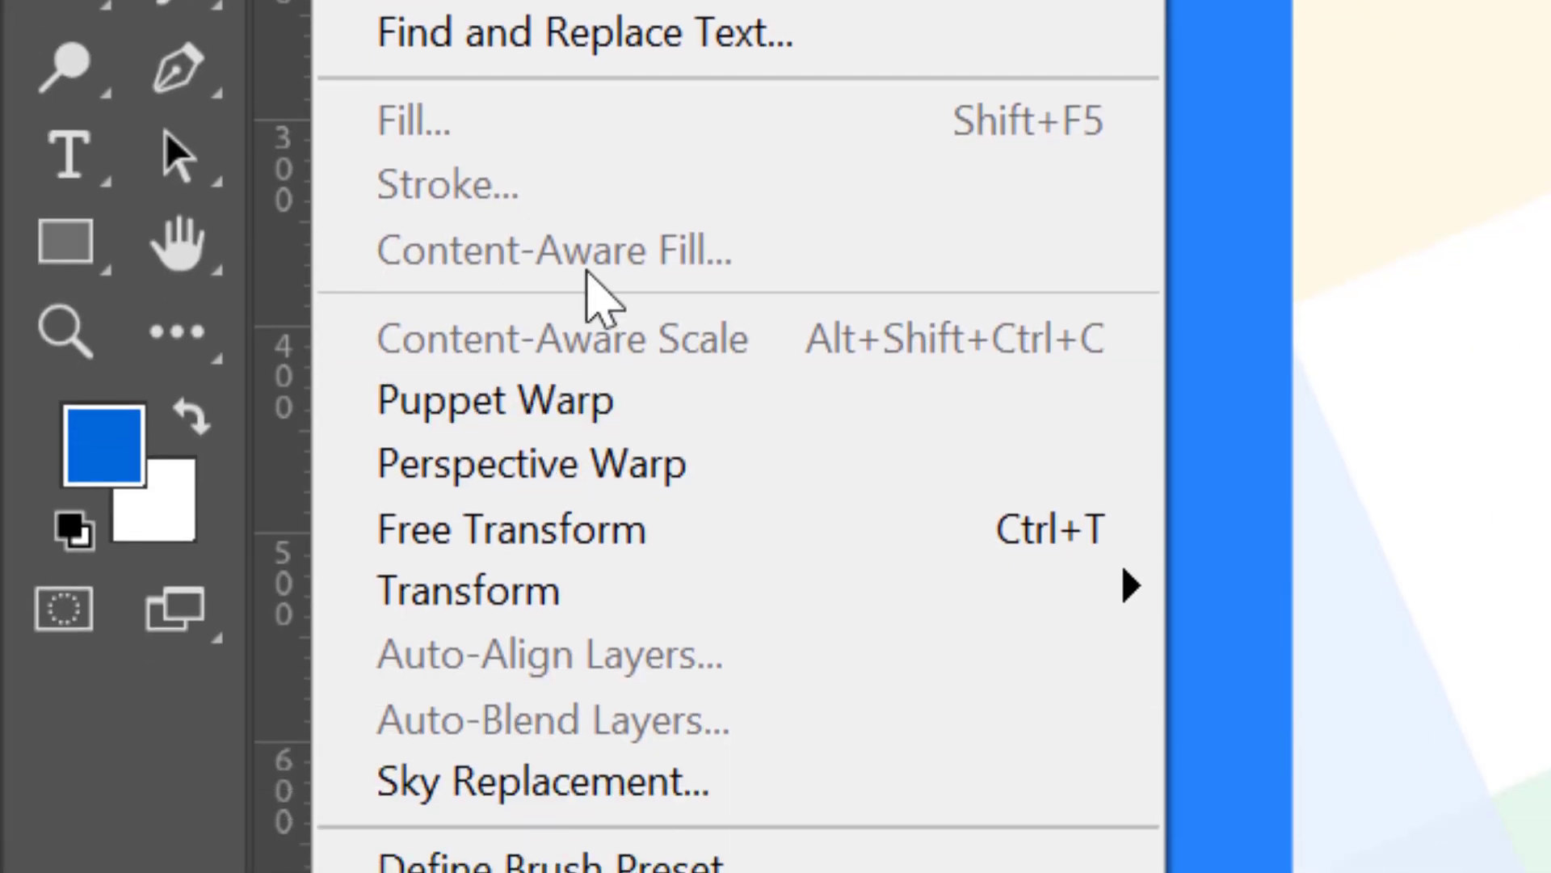
mouse_move(711, 549)
click(1253, 473)
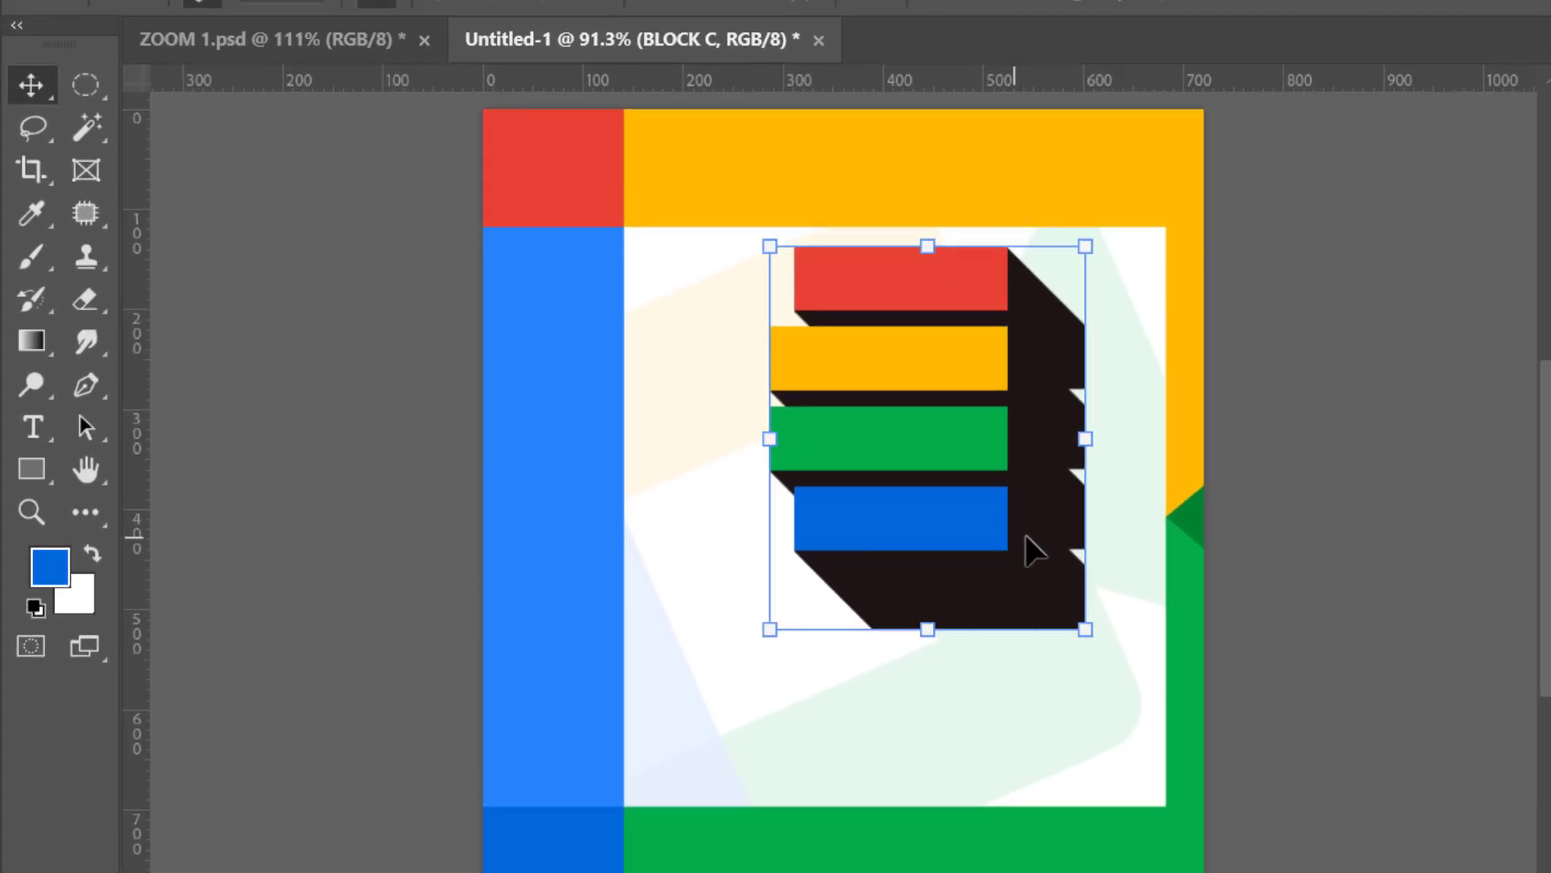
drag(967, 376, 1015, 485)
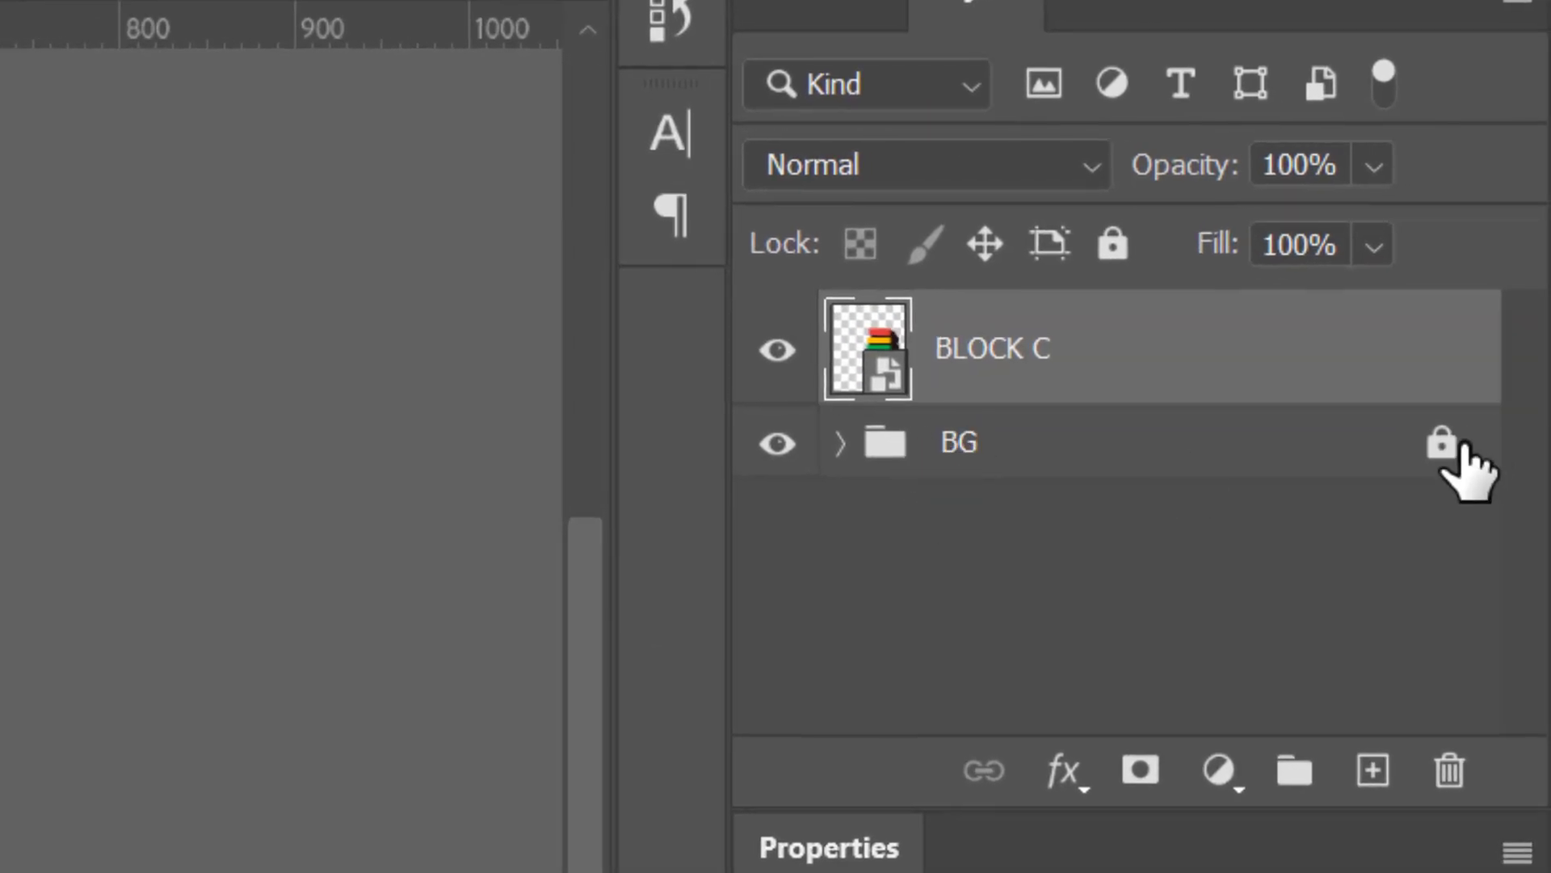
Step: Unlock the BG group and place BLOCK C inside it, between the frame and the faded logo layers
click(1445, 446)
click(834, 444)
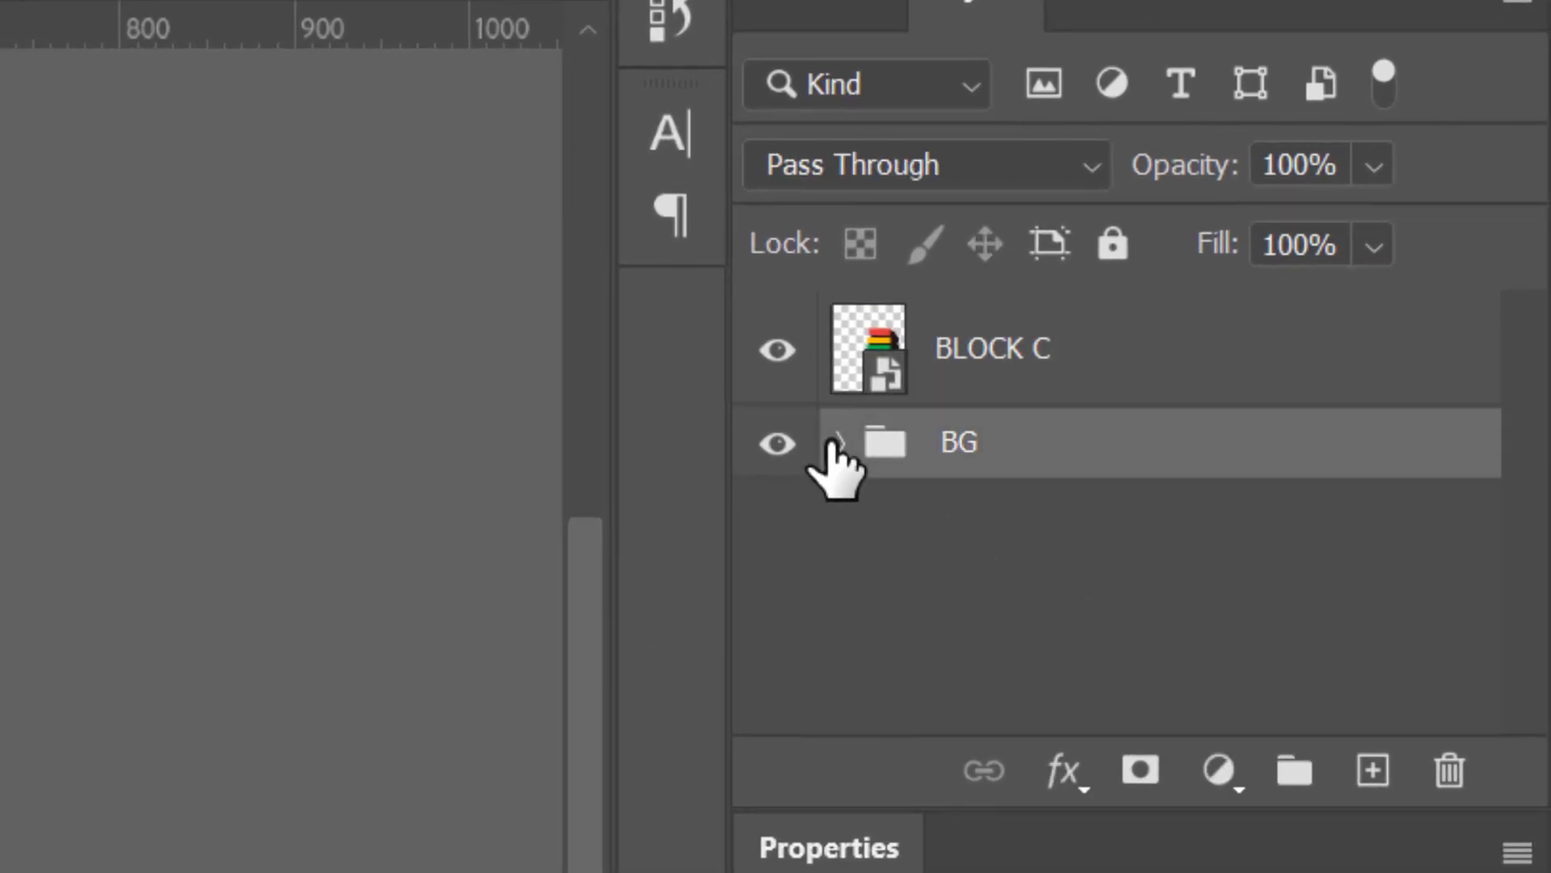
click(840, 443)
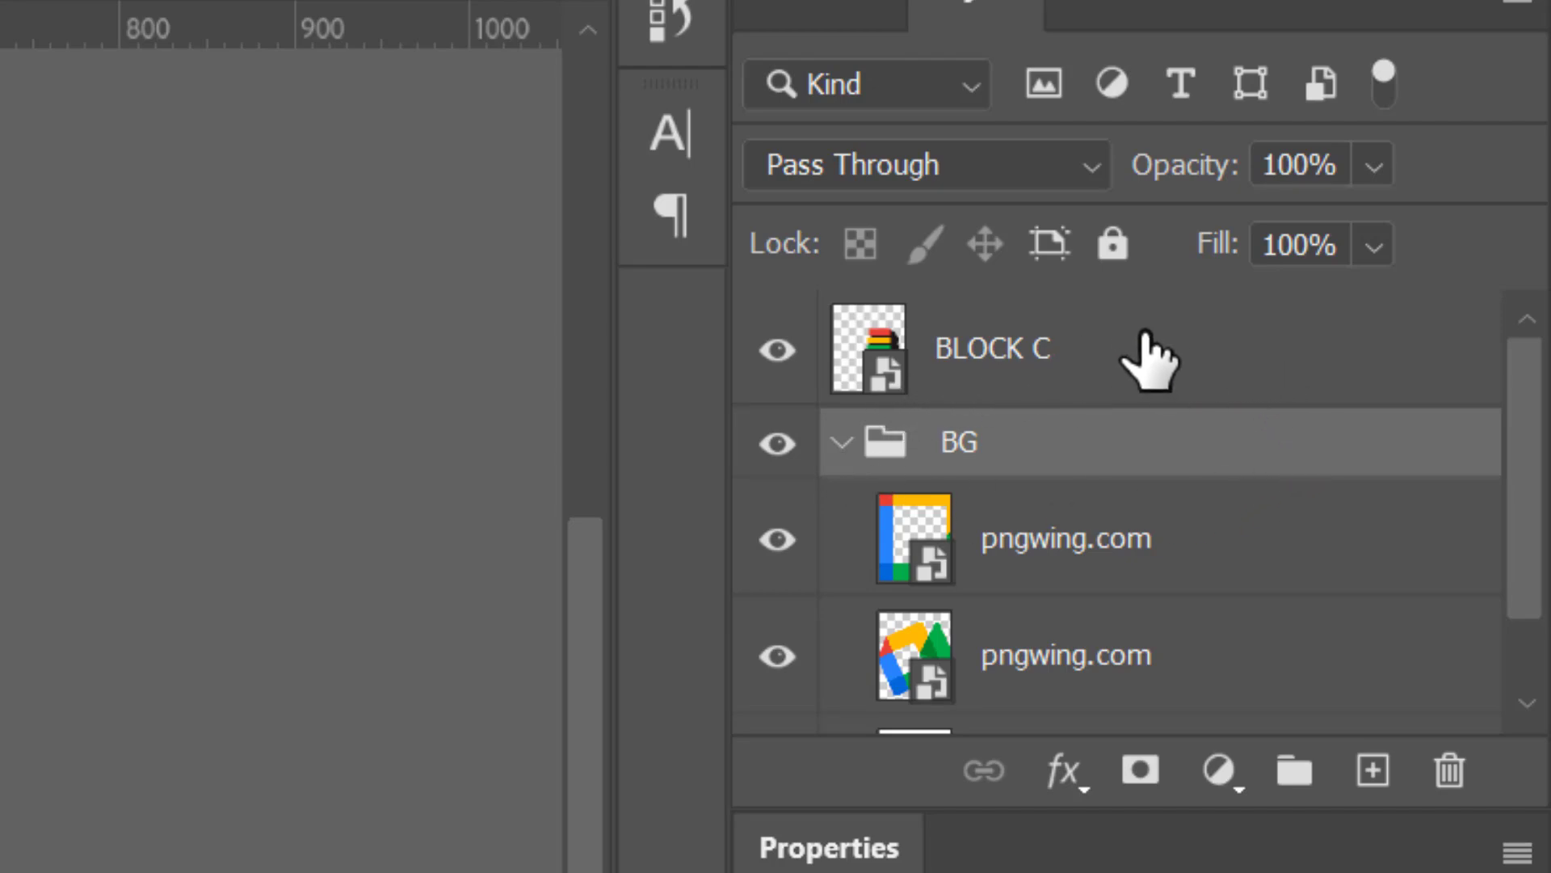
drag(1143, 356, 1228, 554)
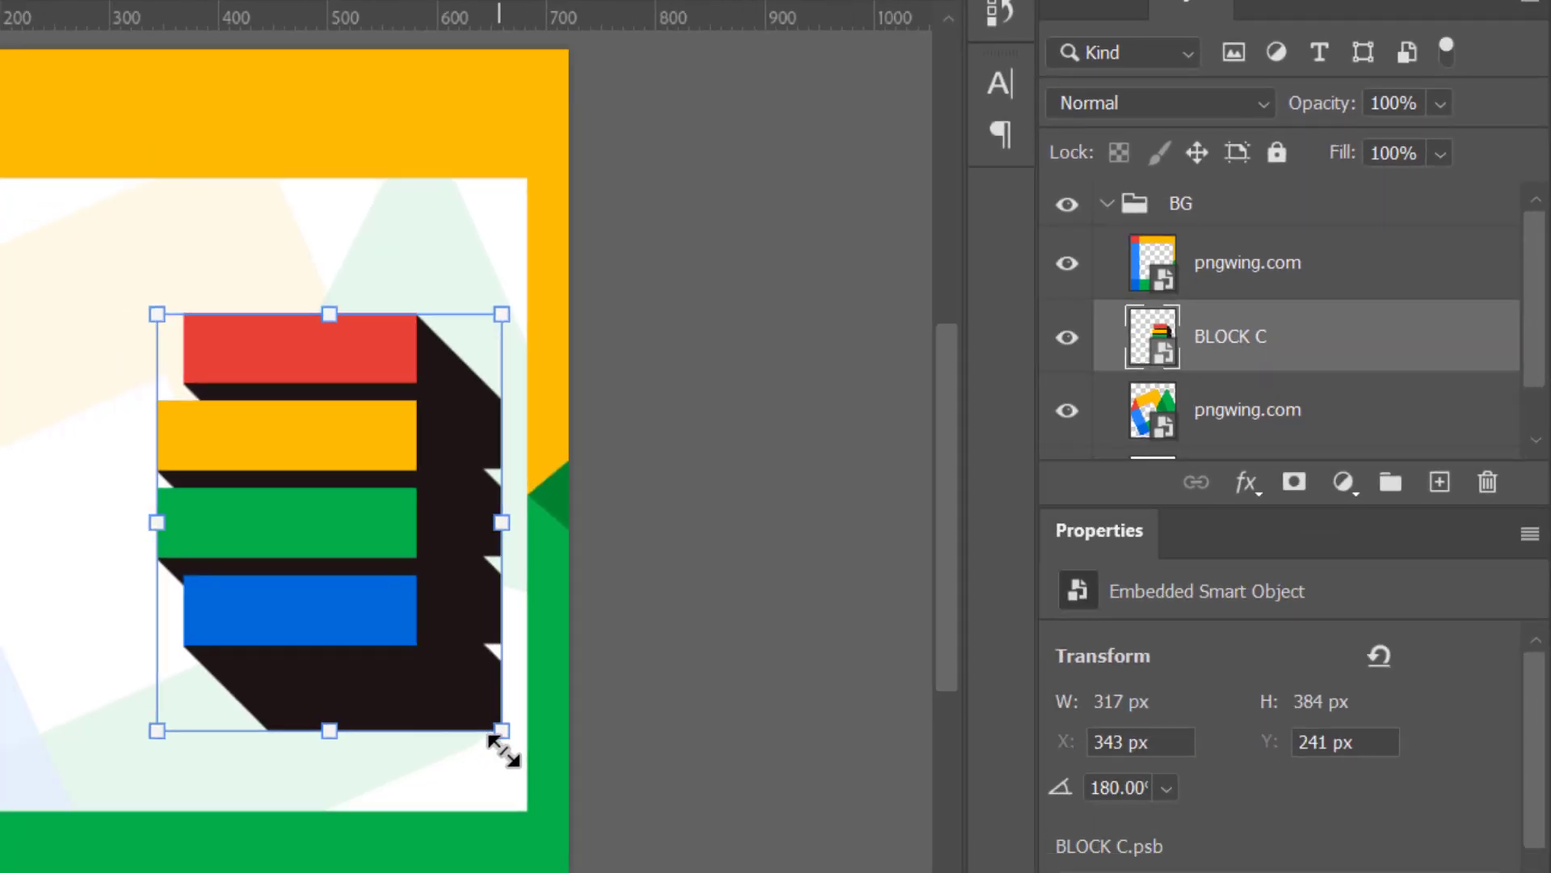
Step: Enlarge BLOCK C to about 415 × 502 px so its extrusion tucks behind the frame's lower-right corner, and nudge it left
drag(503, 747, 572, 818)
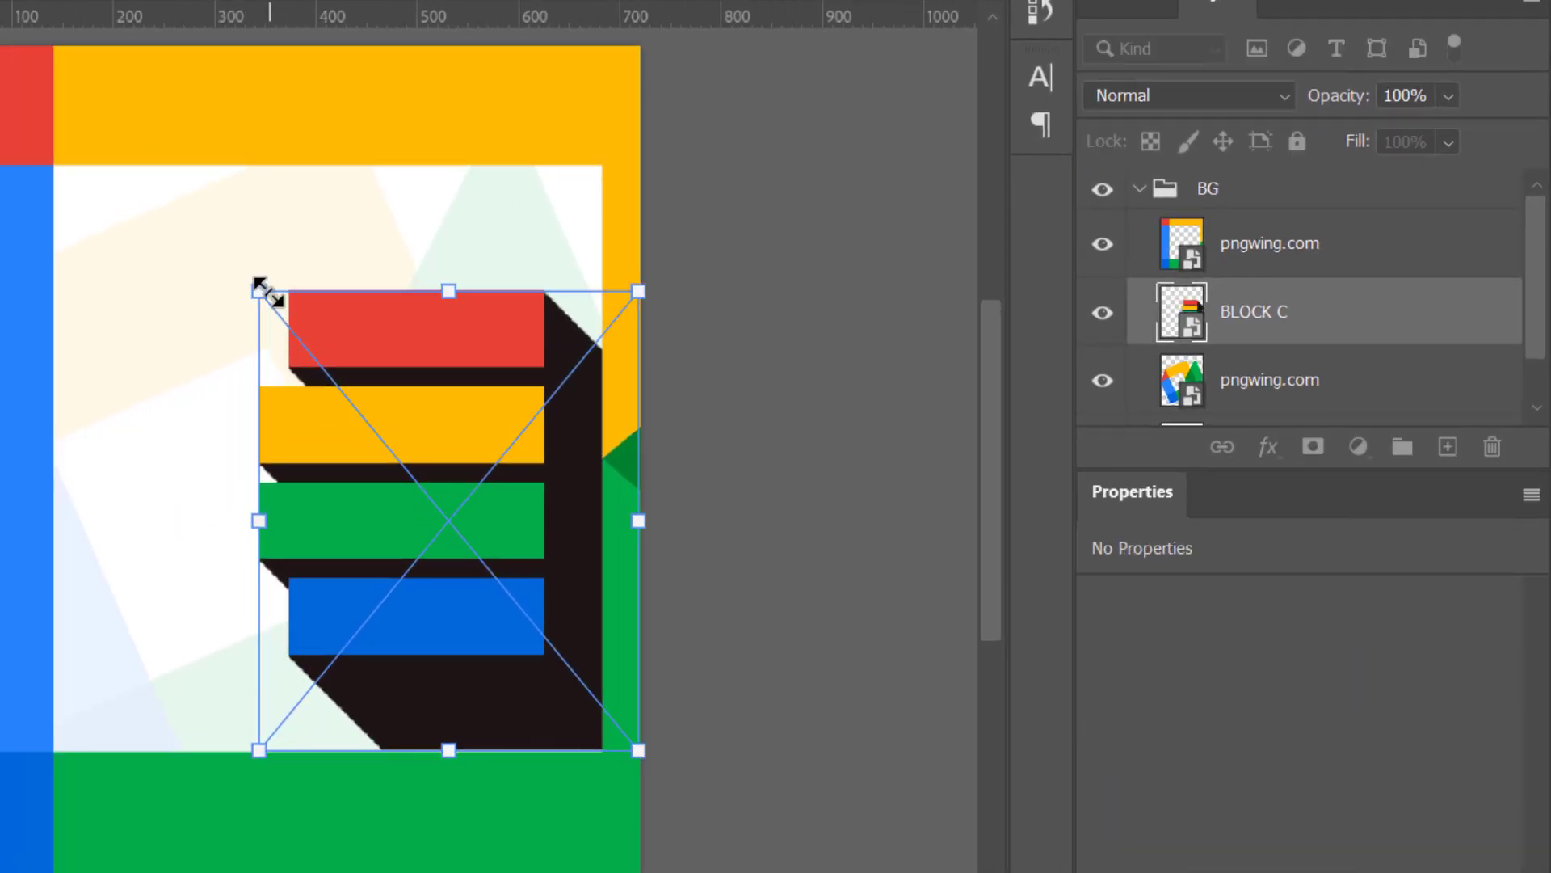
drag(261, 287, 218, 243)
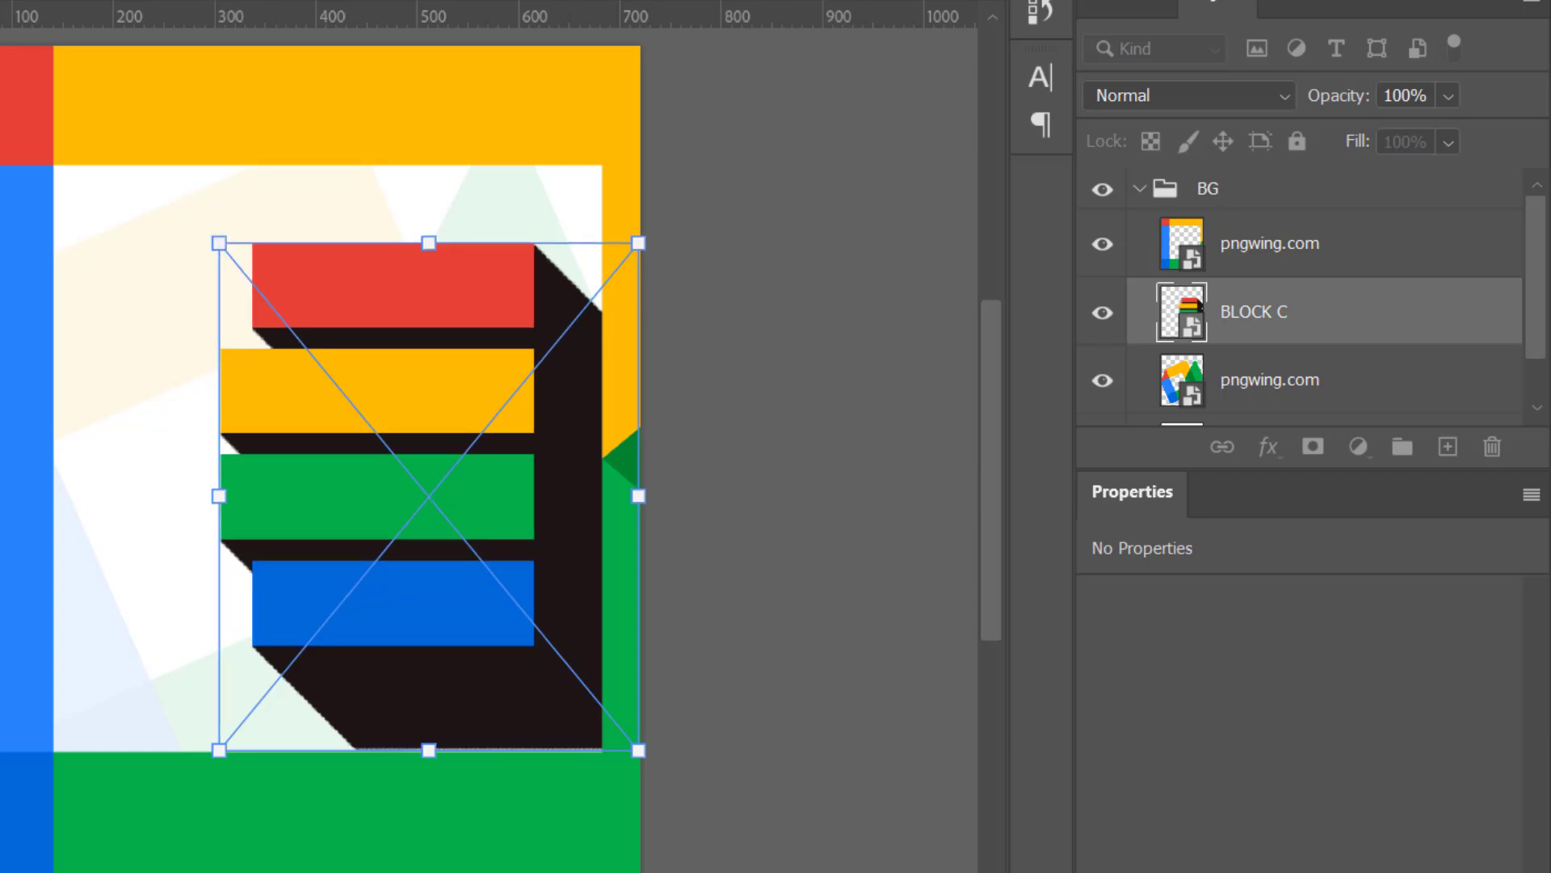
key(Return)
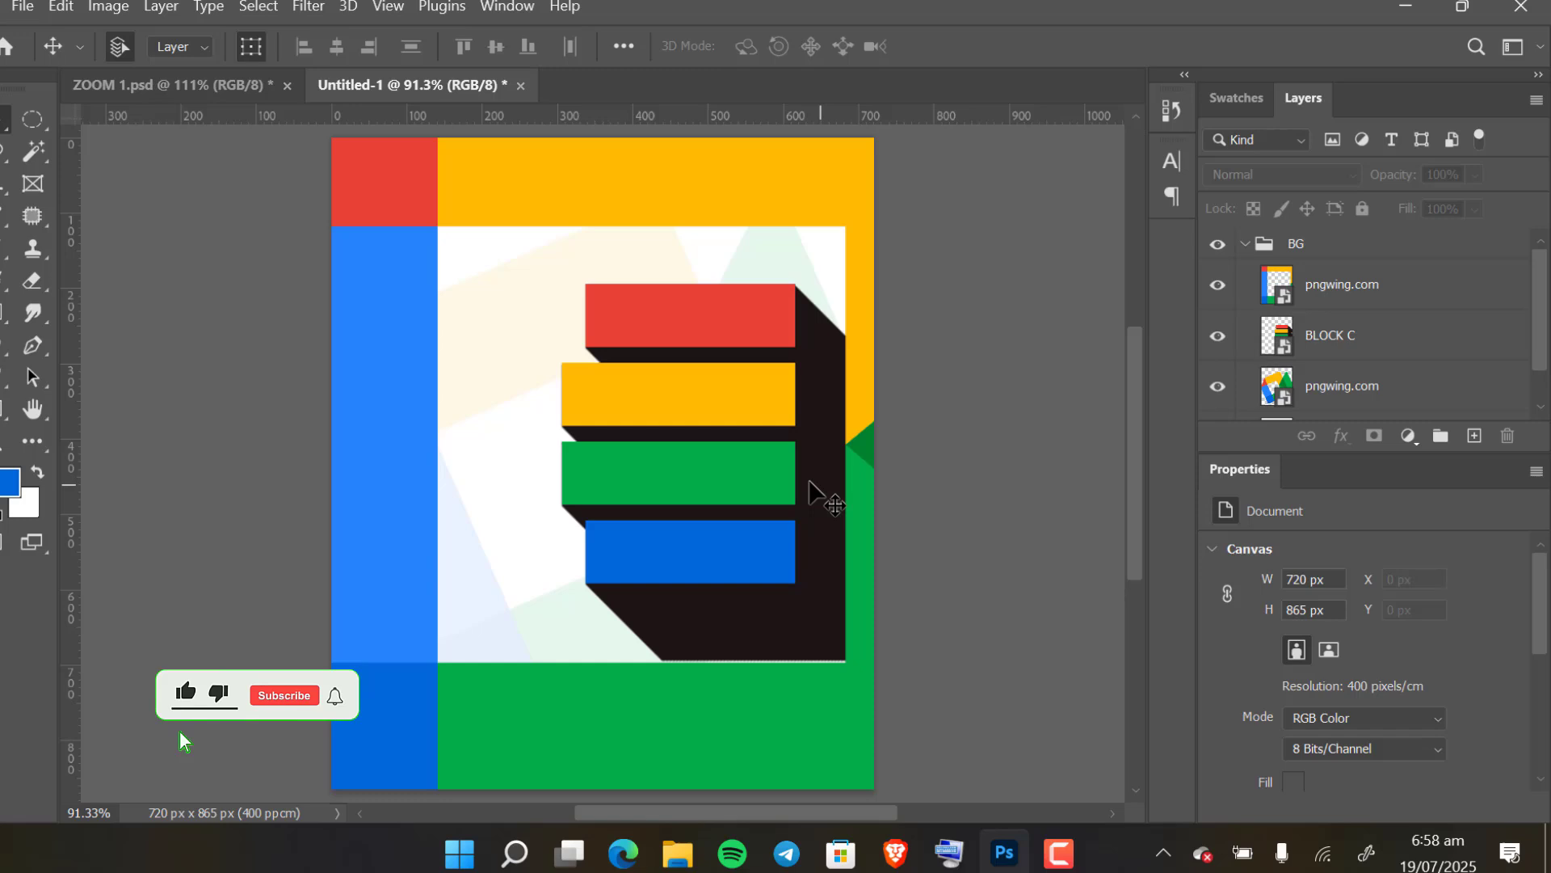
click(746, 465)
key(Left)
key(Left)
key(Left)
key(Left)
key(Left)
key(Left)
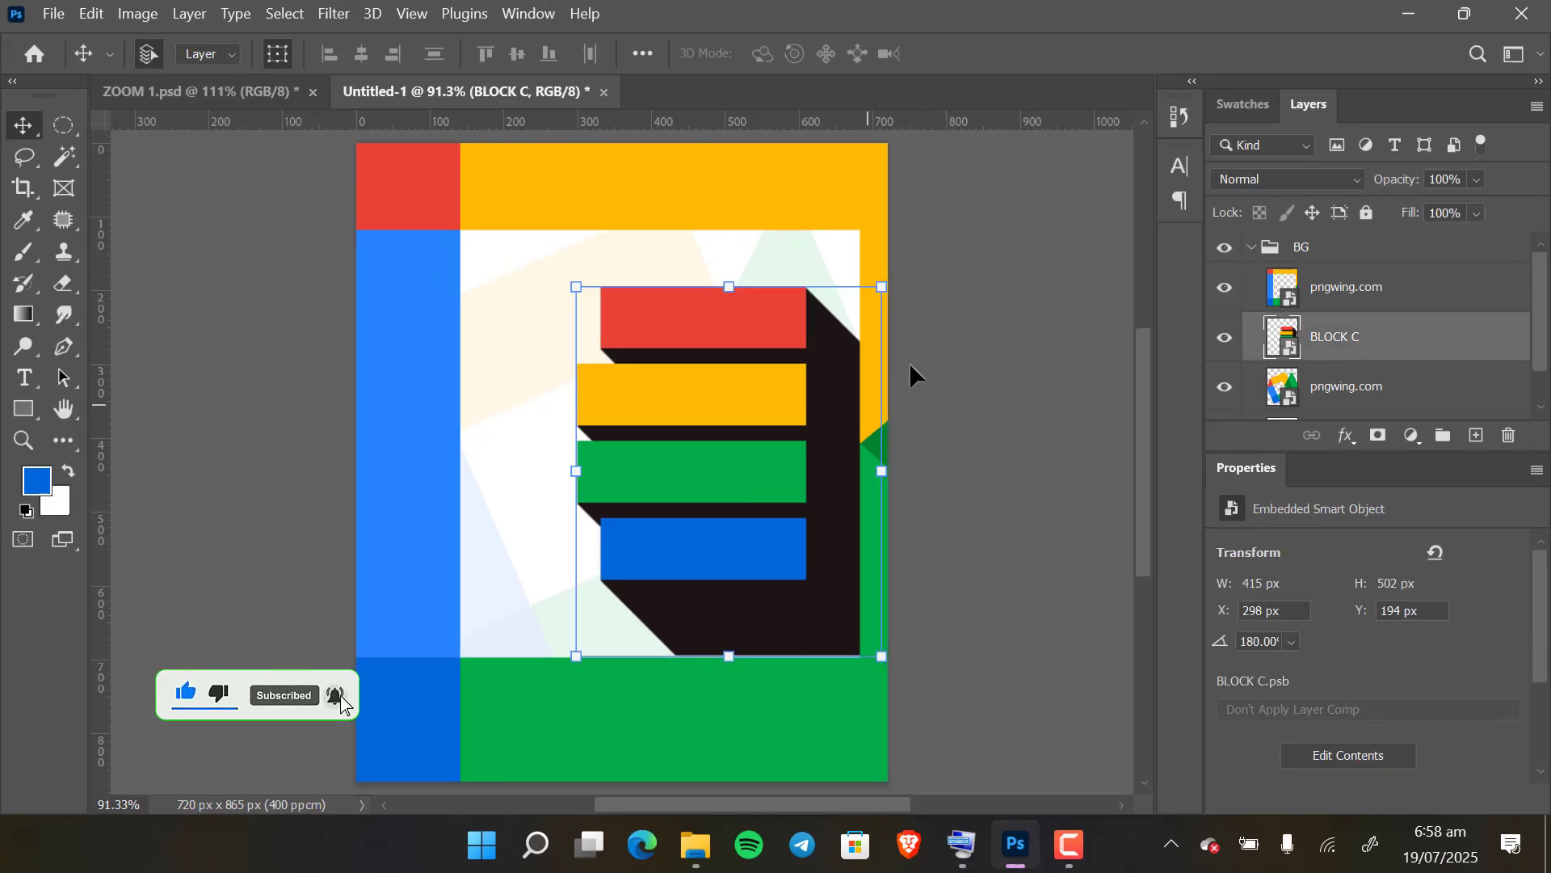
click(1042, 214)
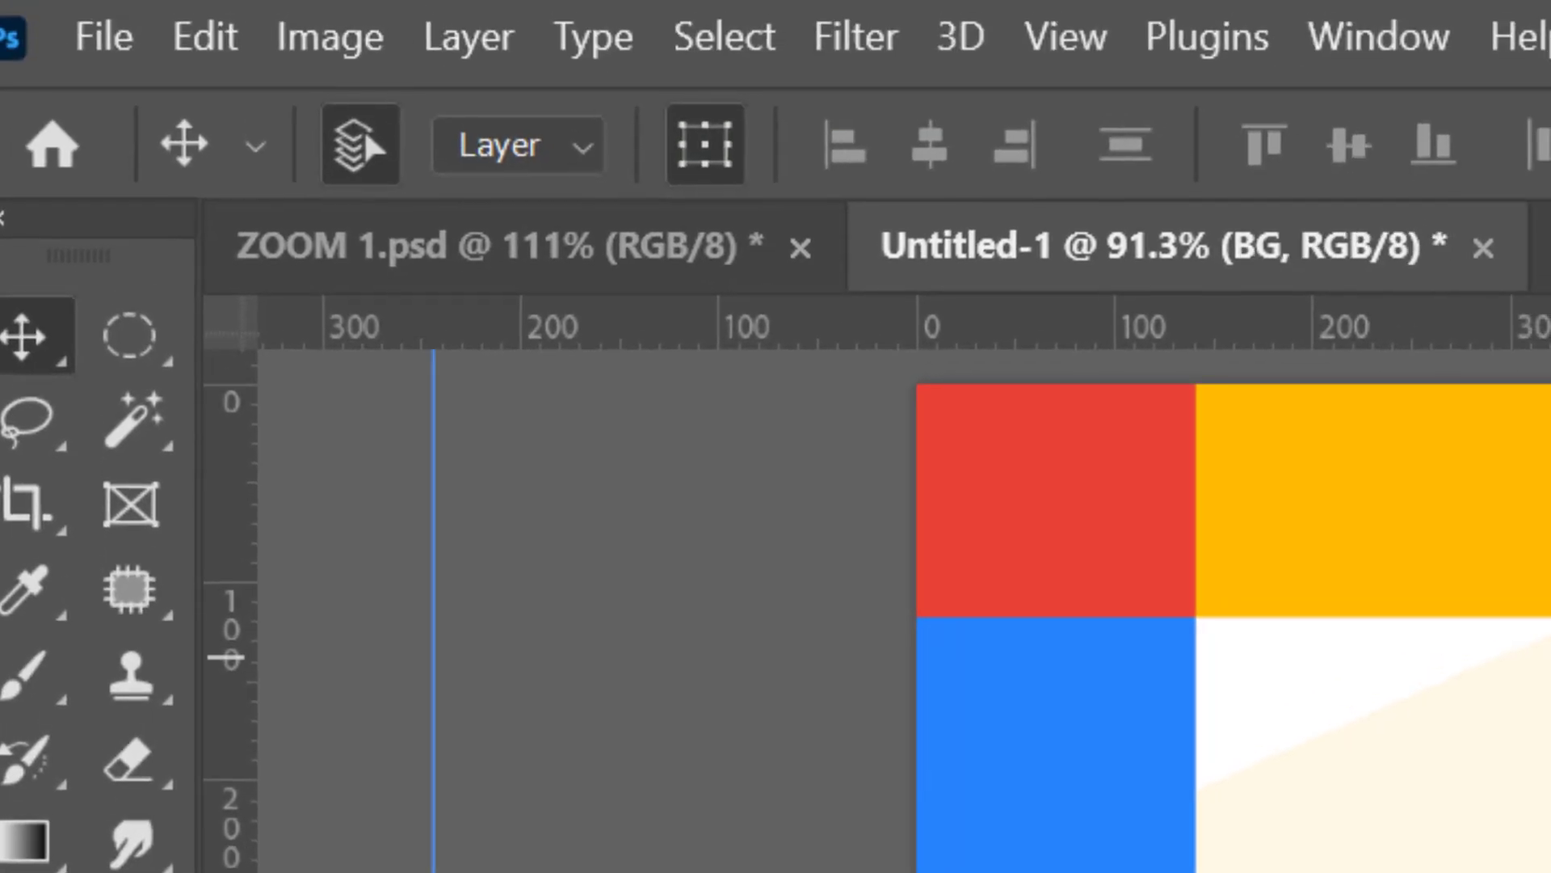
Step: Add the text VIRTUAL in Poppins Bold on the red rectangle and tighten its letter tracking
key(t)
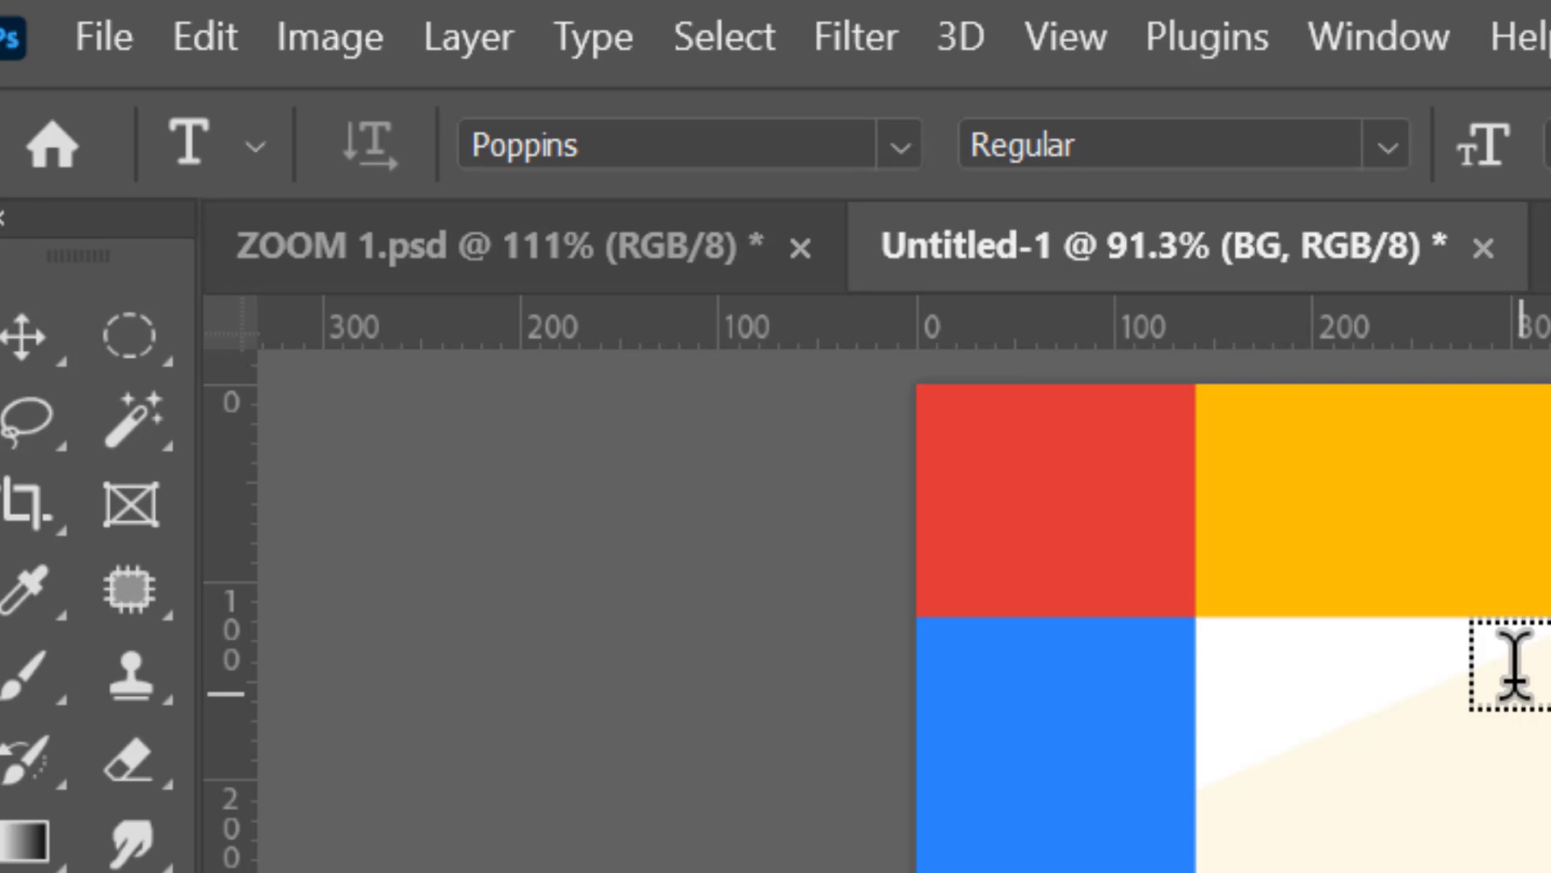
click(1396, 148)
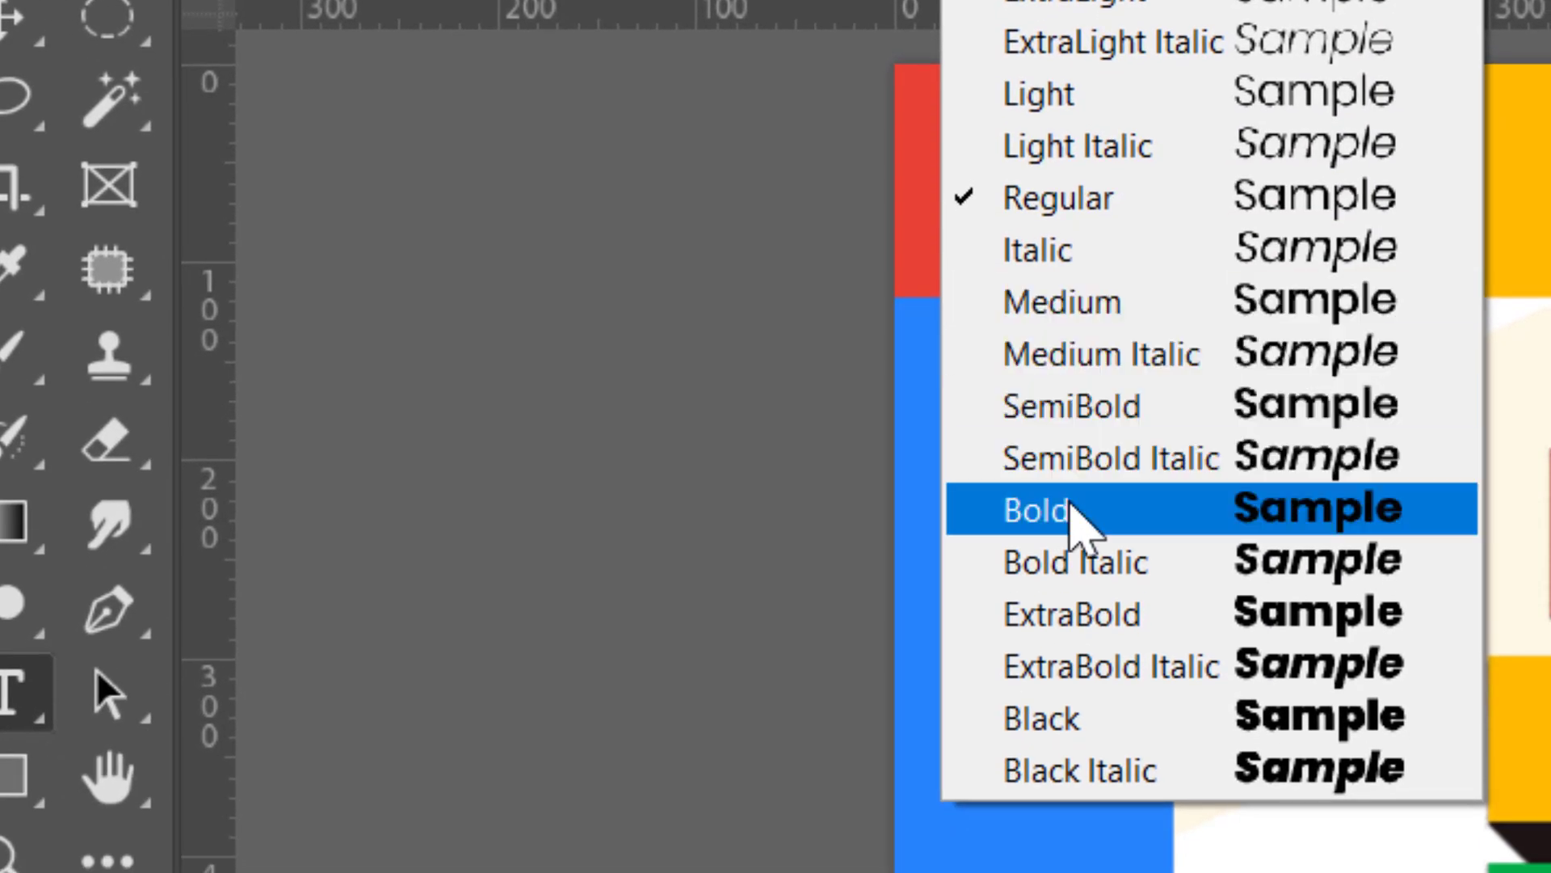
click(1082, 509)
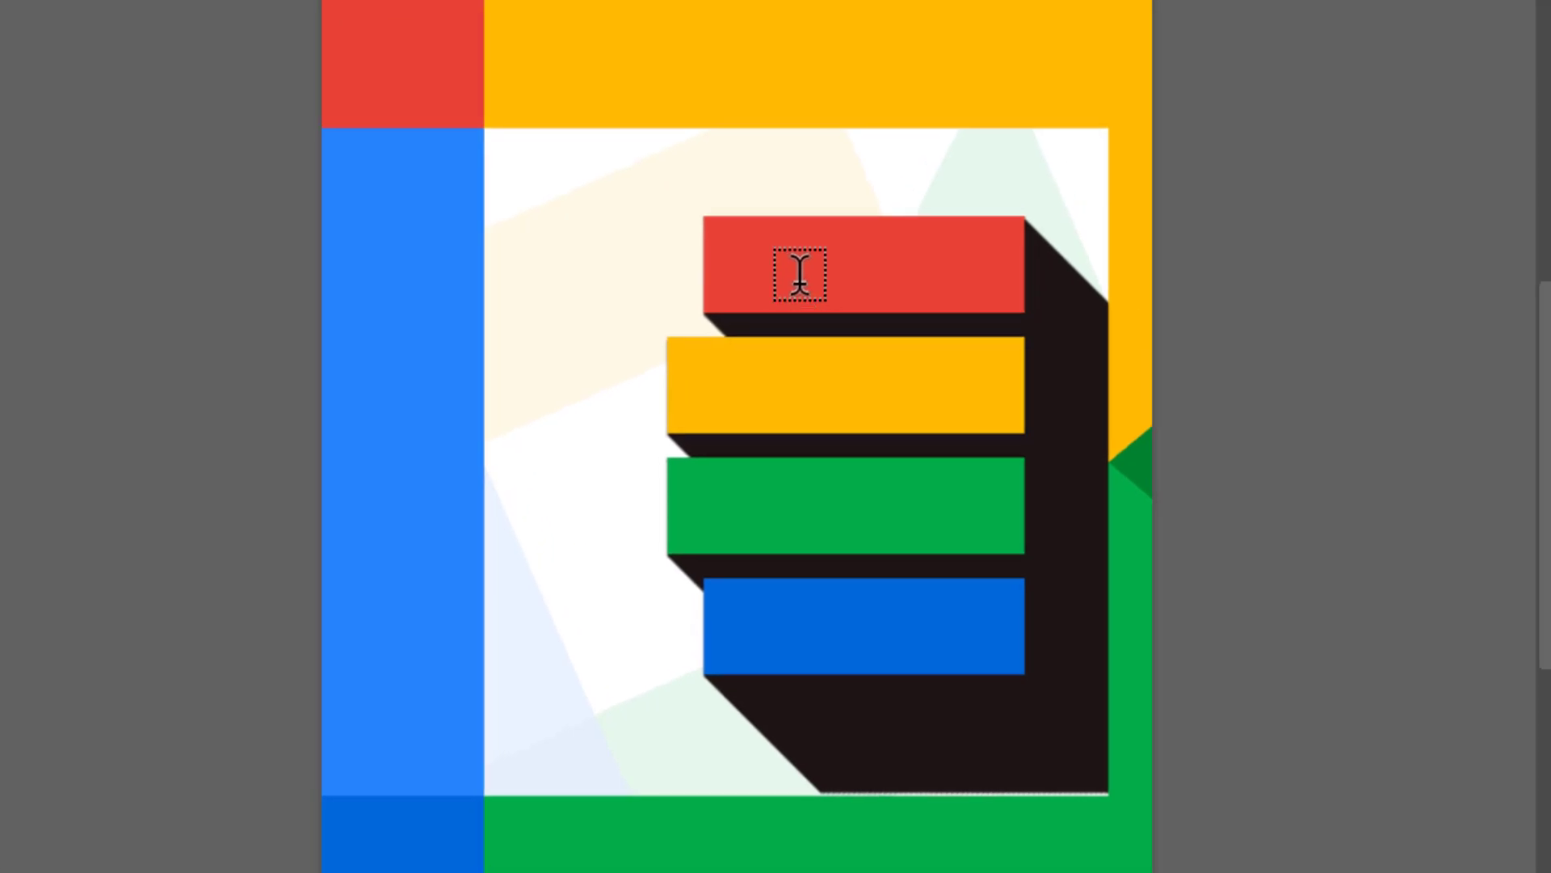
click(798, 269)
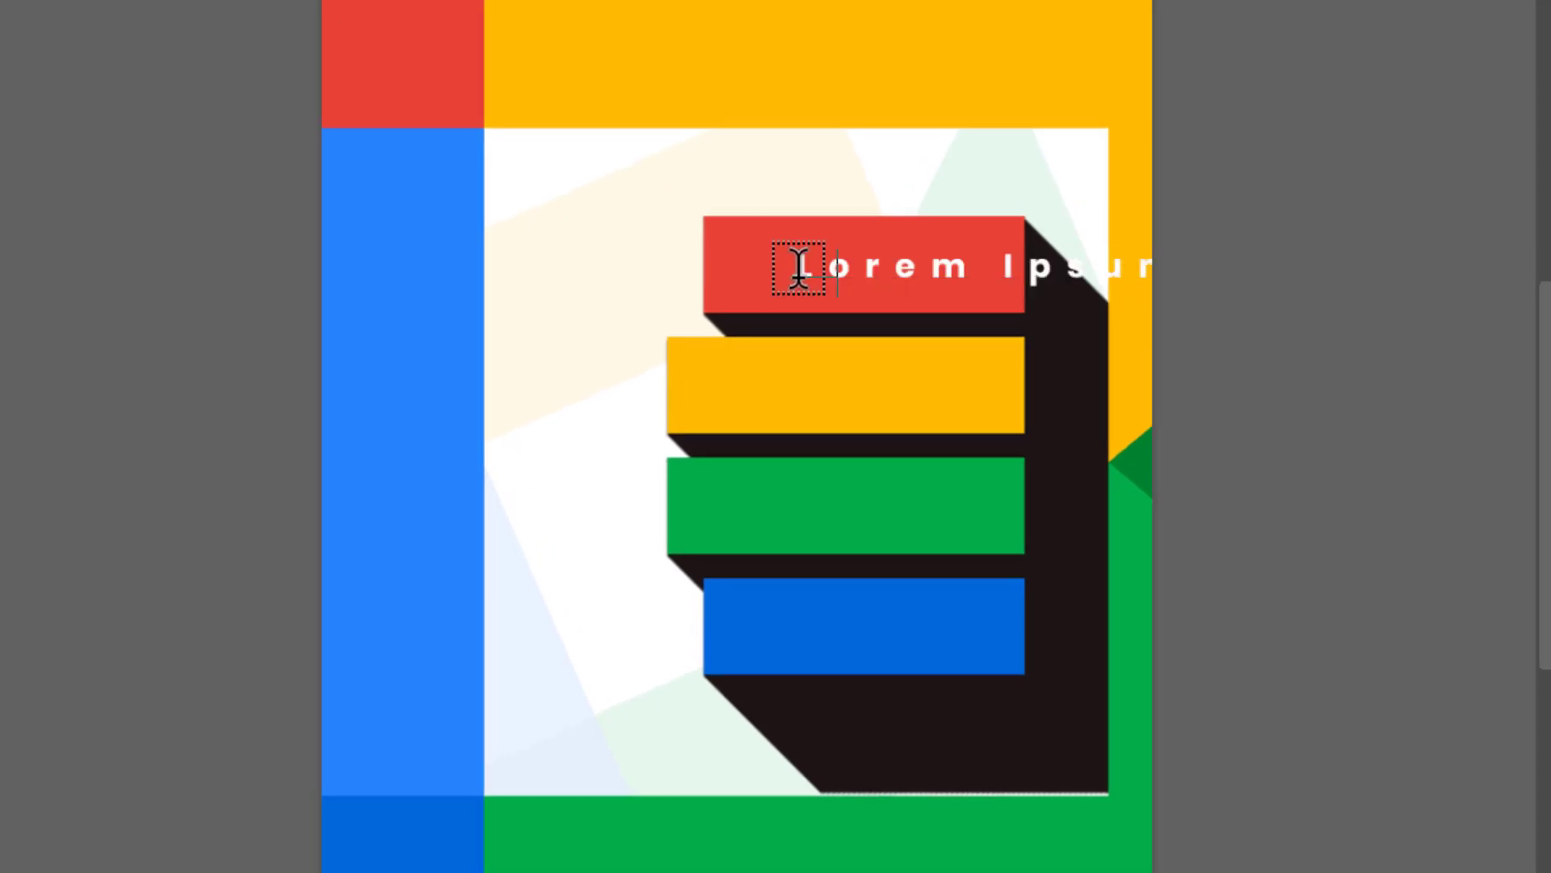
text(VIR)
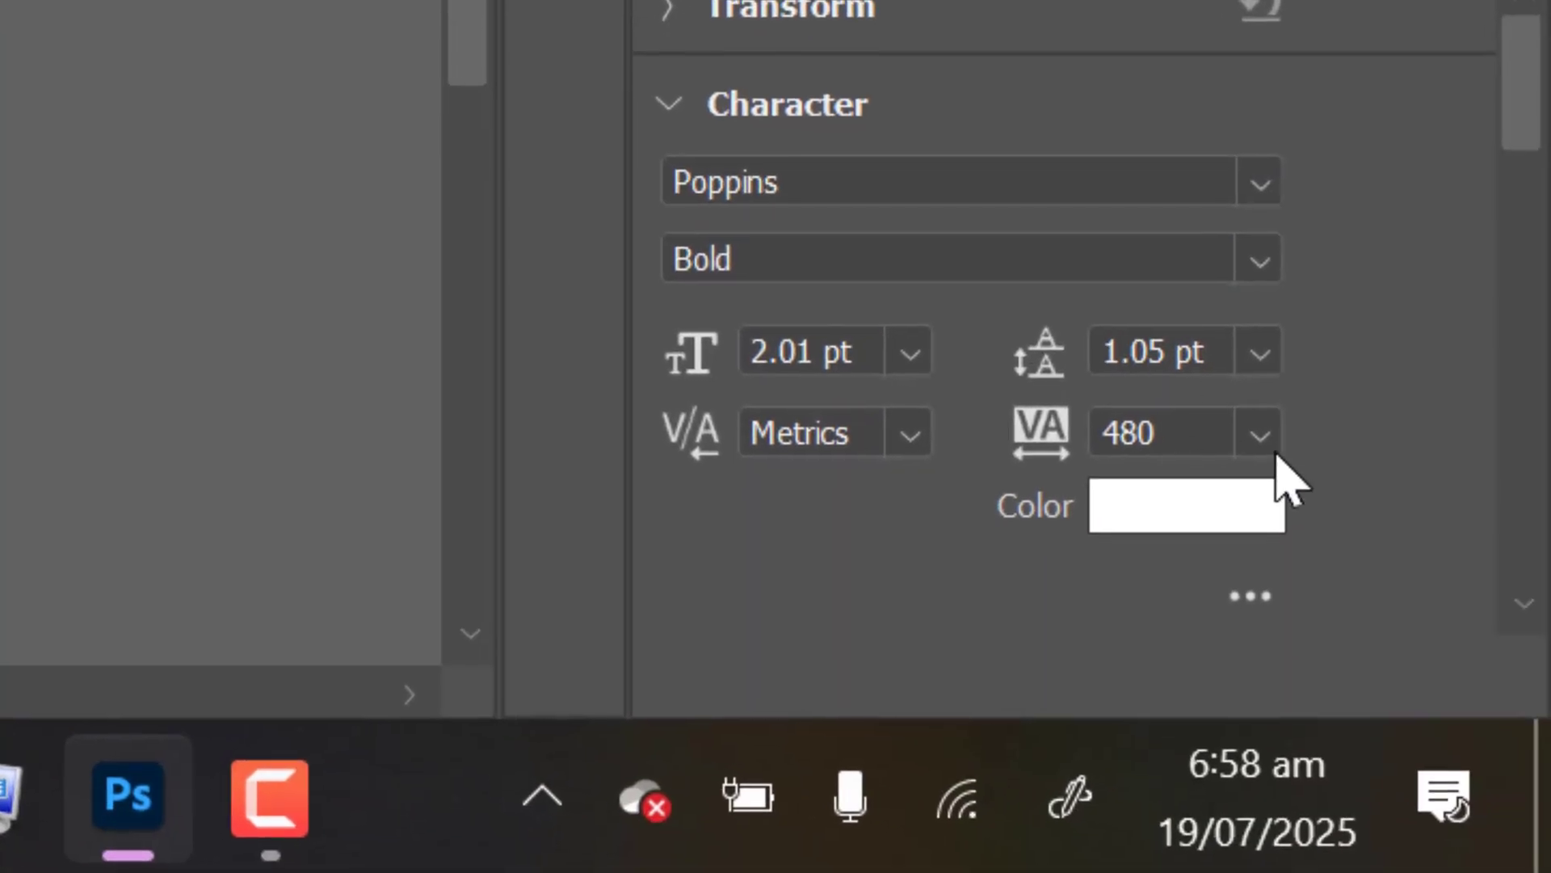
click(1368, 492)
click(1232, 234)
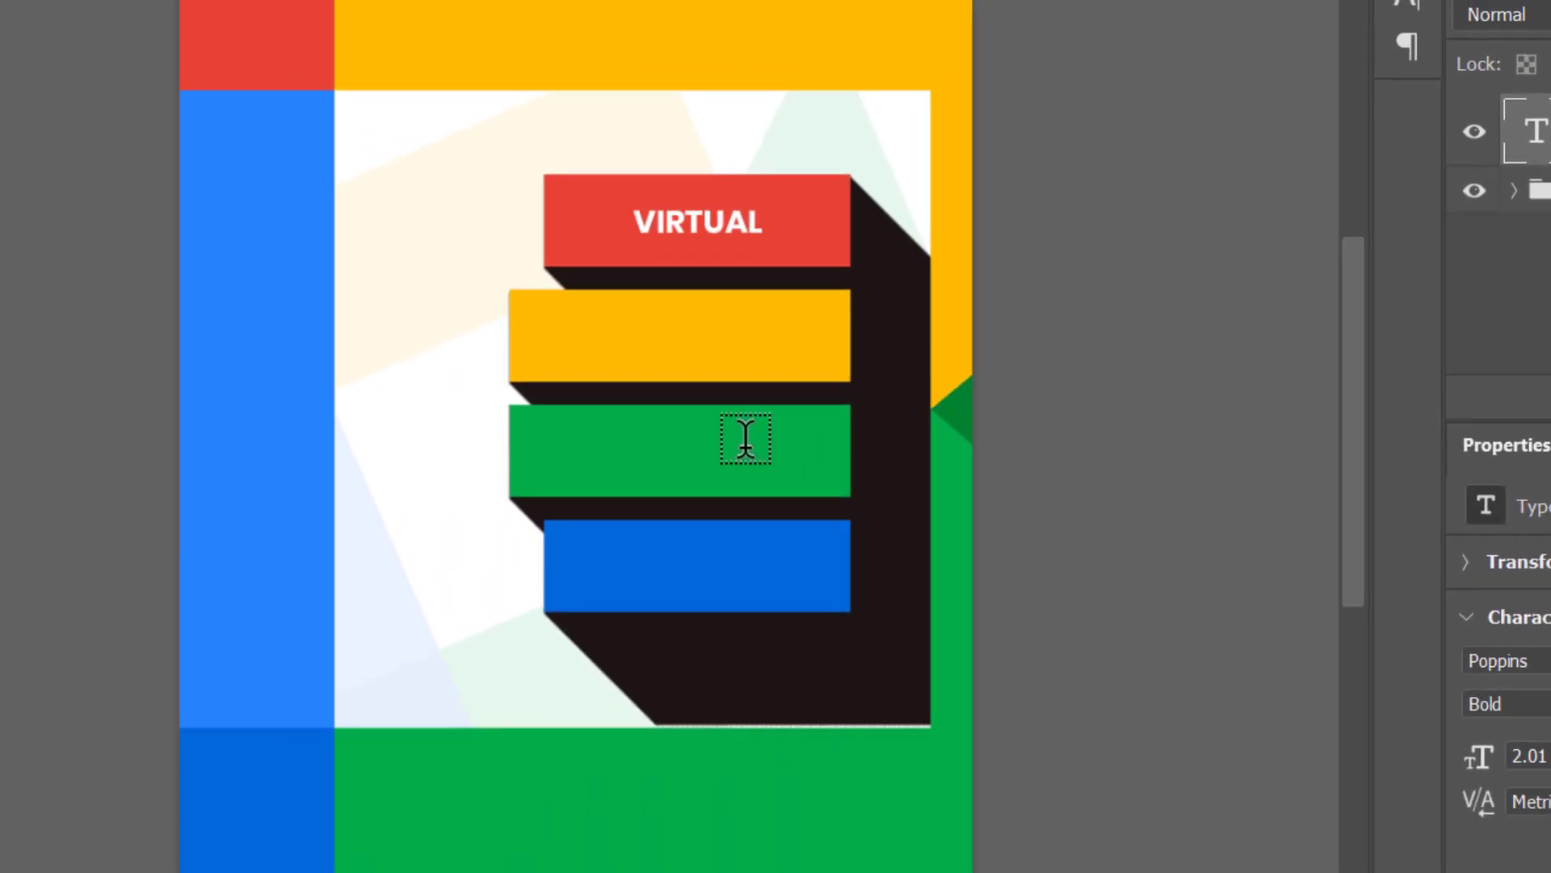
Step: Scale the VIRTUAL text up to 3.7 pt and centre it on the red rectangle
key(v)
drag(751, 232, 810, 259)
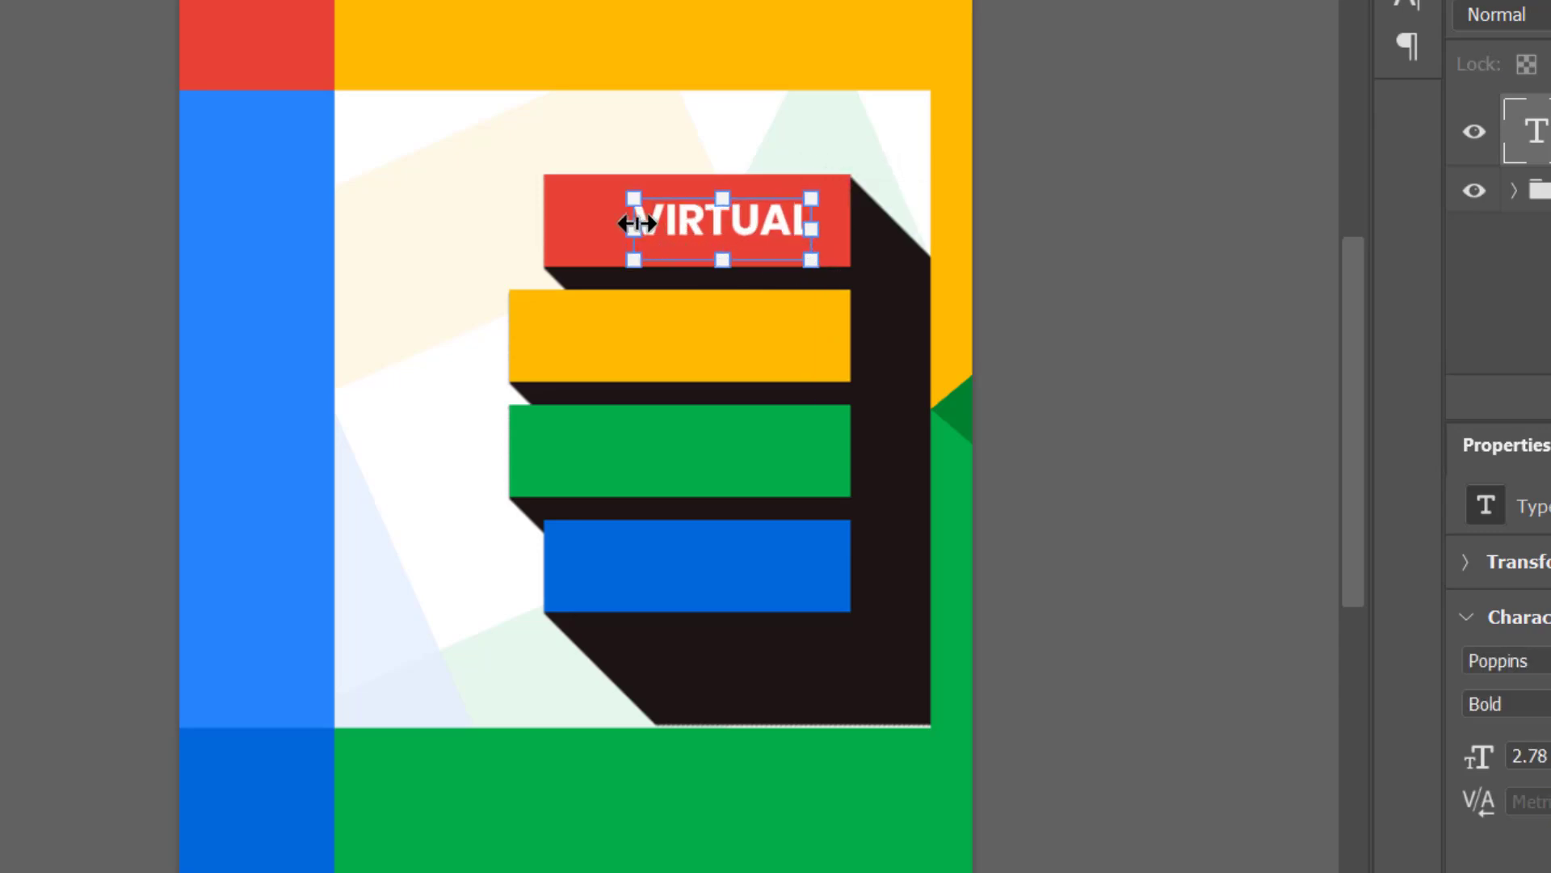
drag(634, 224, 603, 237)
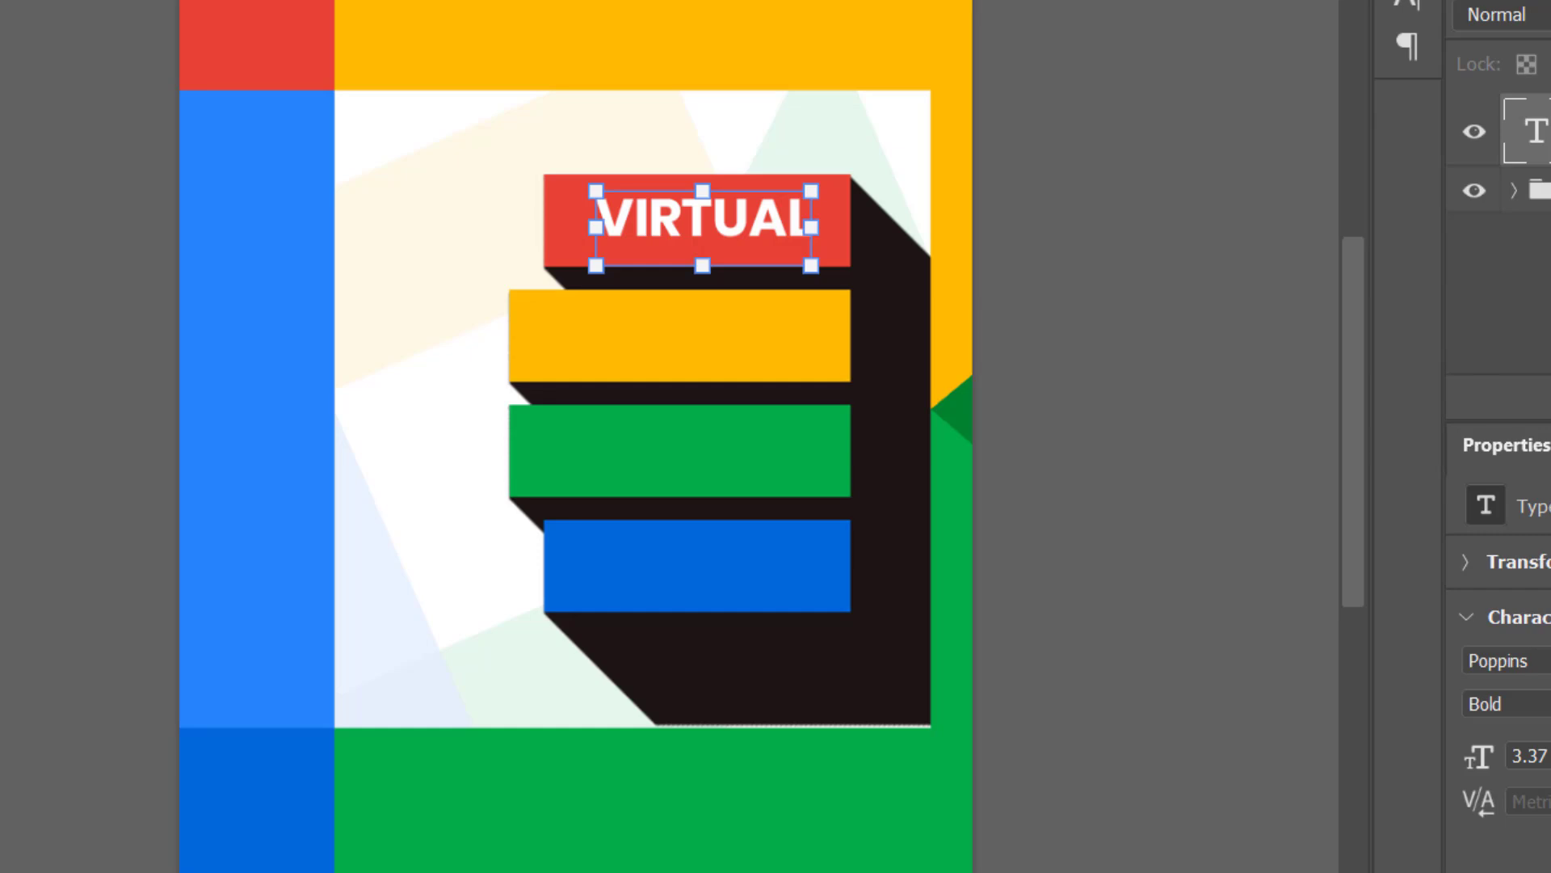
key(Return)
key(Left)
key(Left)
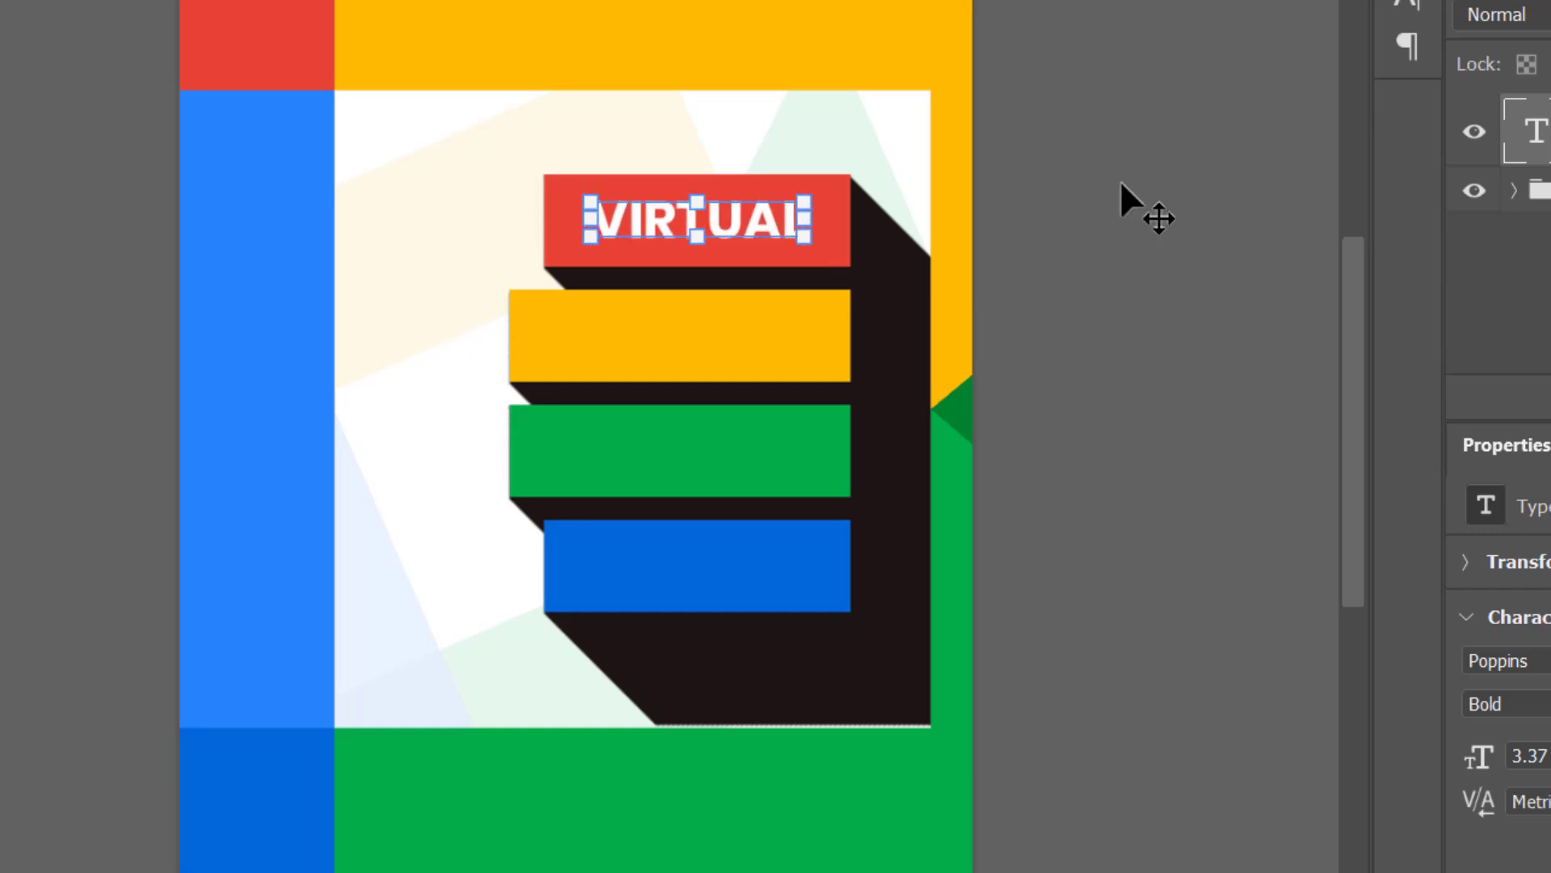
click(804, 243)
mouse_move(810, 249)
mouse_down()
mouse_move(831, 258)
mouse_move(825, 271)
mouse_up()
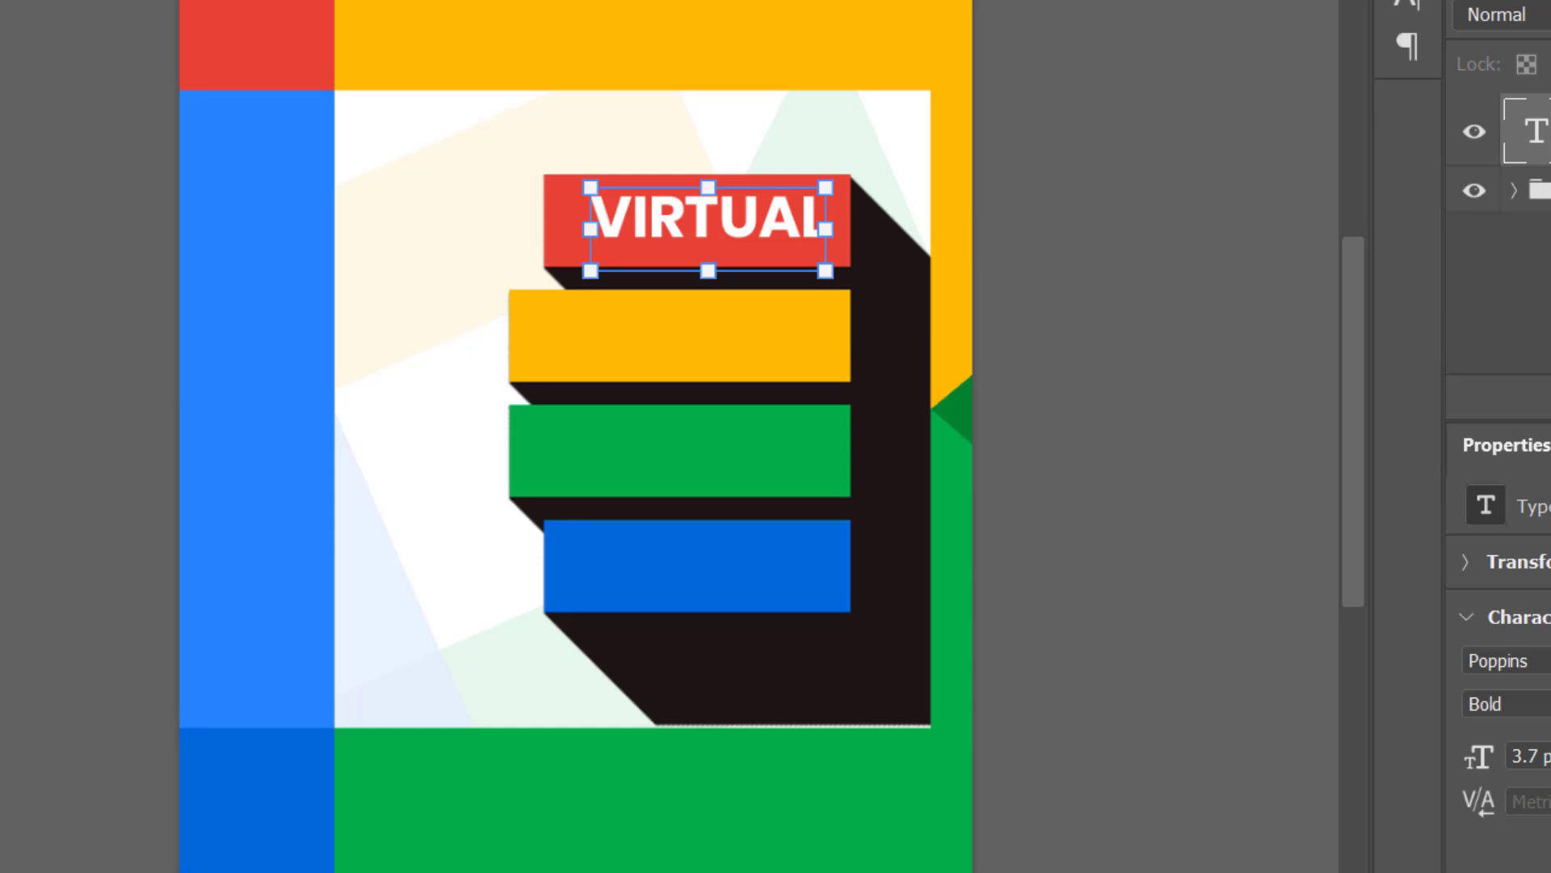
key(Return)
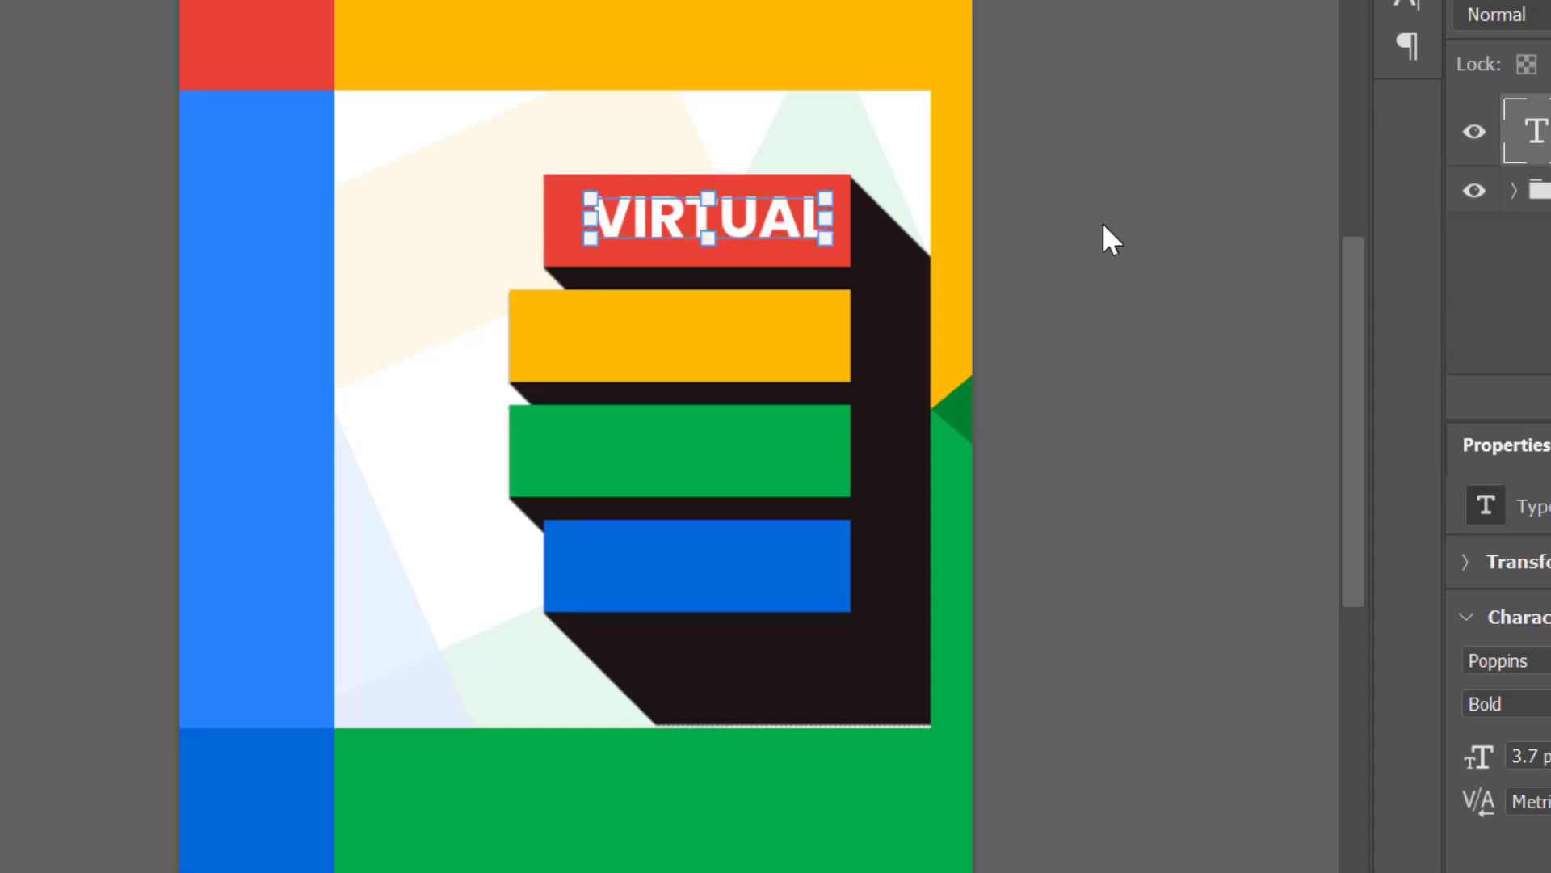
key(Left)
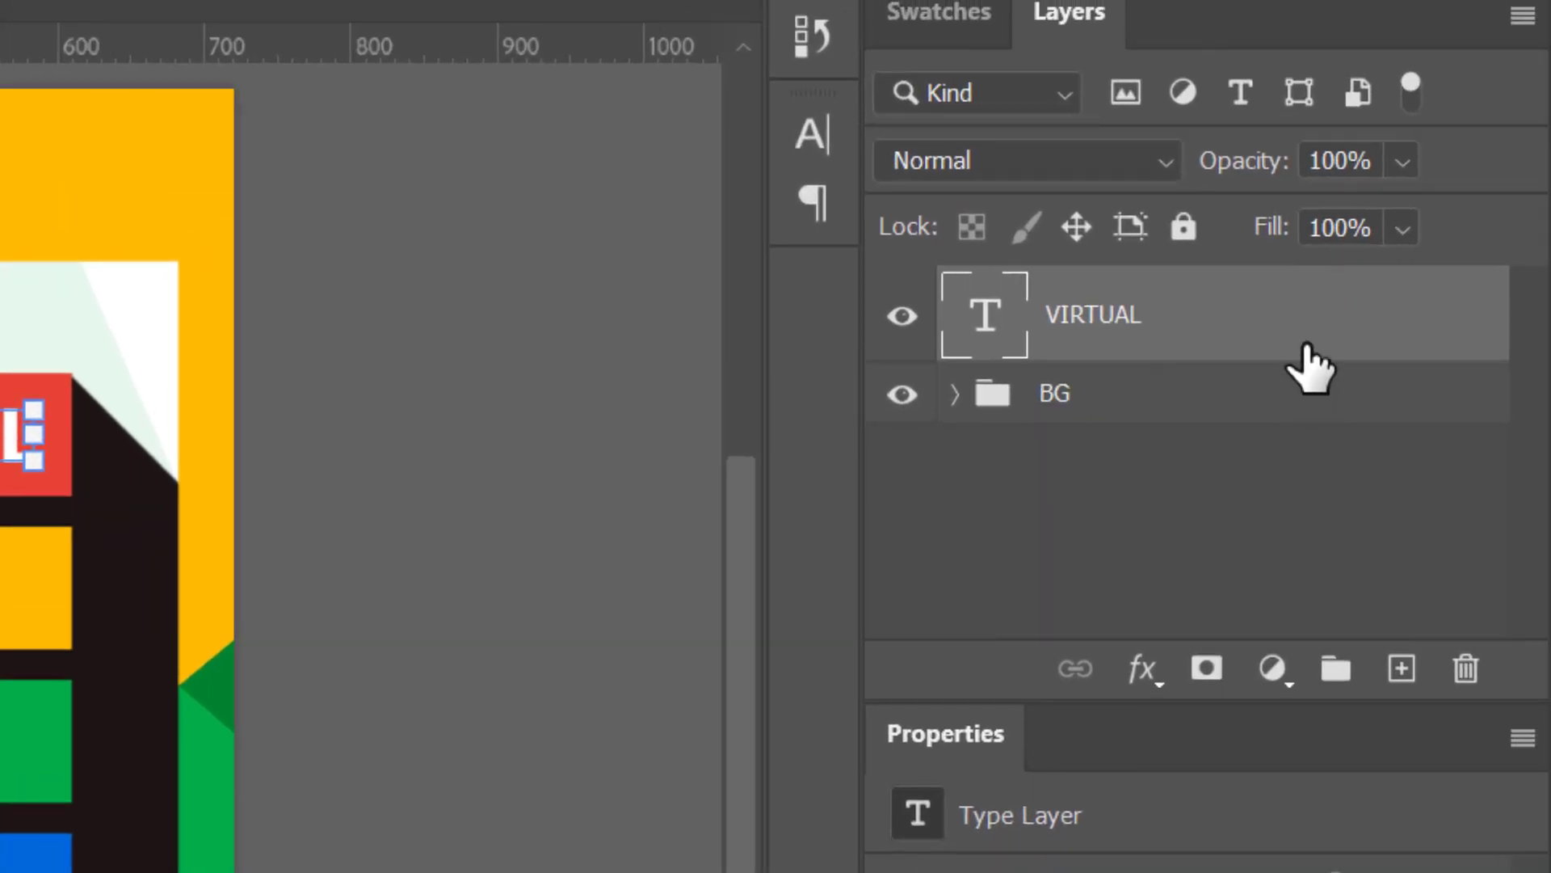
Step: Duplicate the VIRTUAL text layer and move the copy straight down onto the yellow rectangle
drag(1341, 327, 1402, 669)
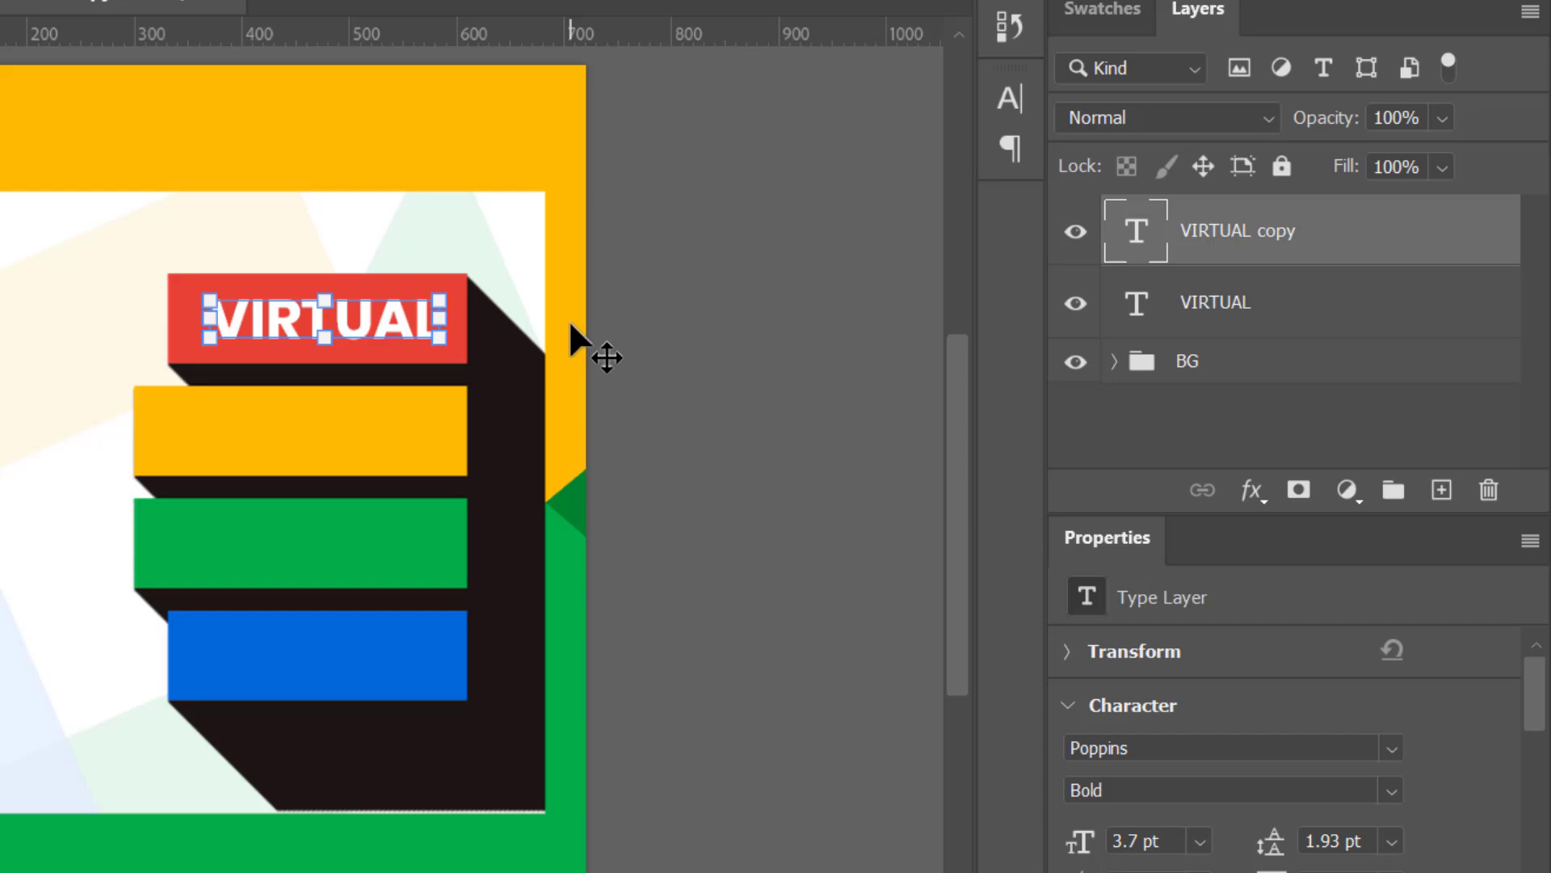
key(shift+Down)
key(shift+Down)
key(shift+Down)
key(shift+Down)
key(shift+Down)
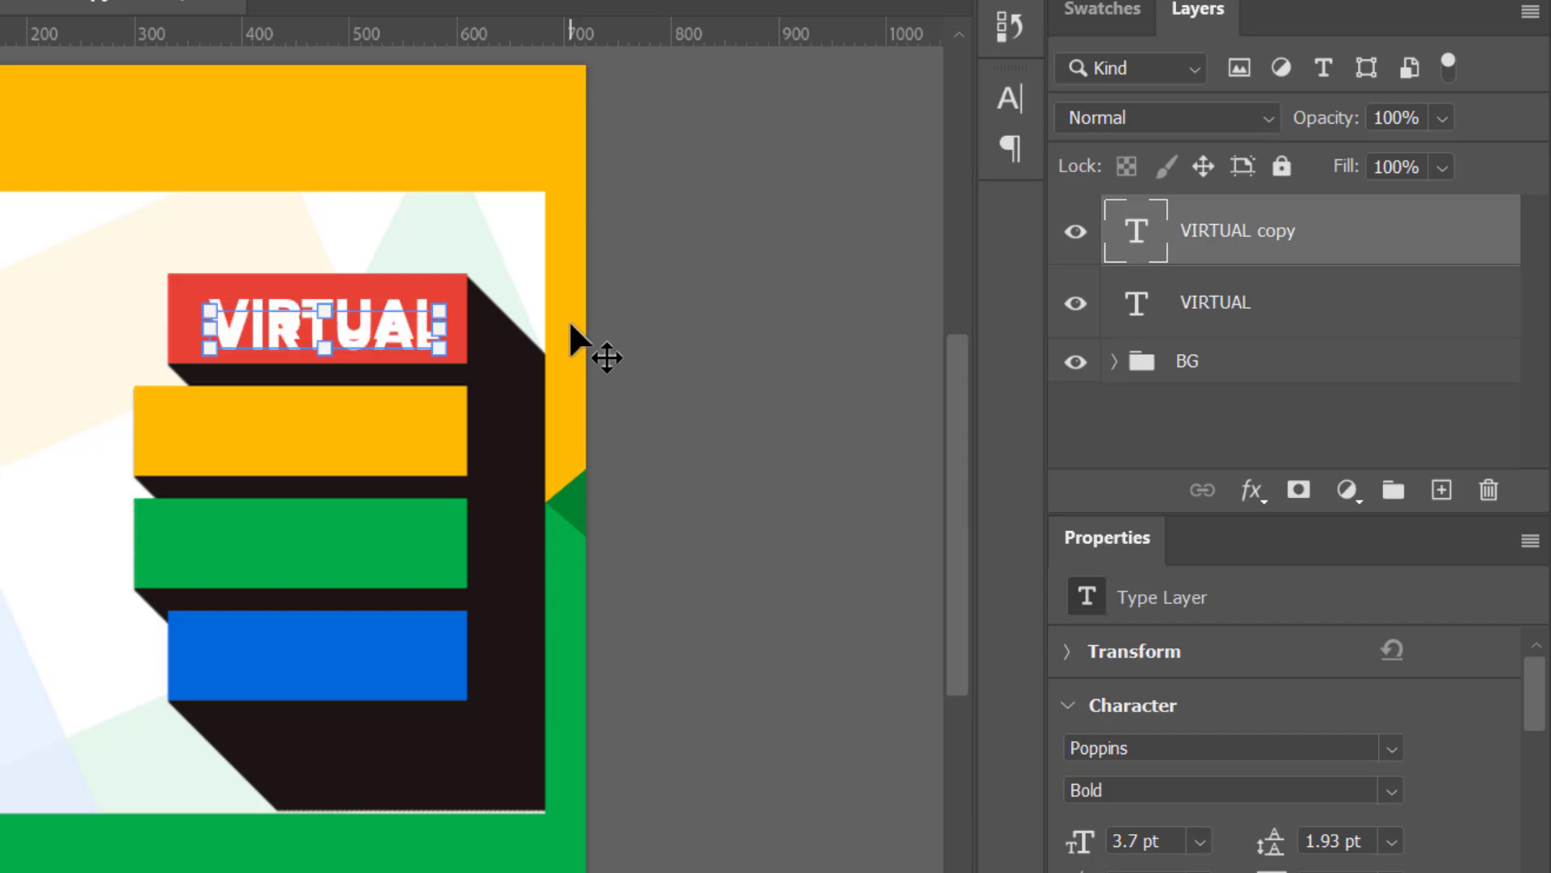
key(shift+Down)
key(shift+Down)
key(shift+Down)
key(shift+Down)
key(shift+Down)
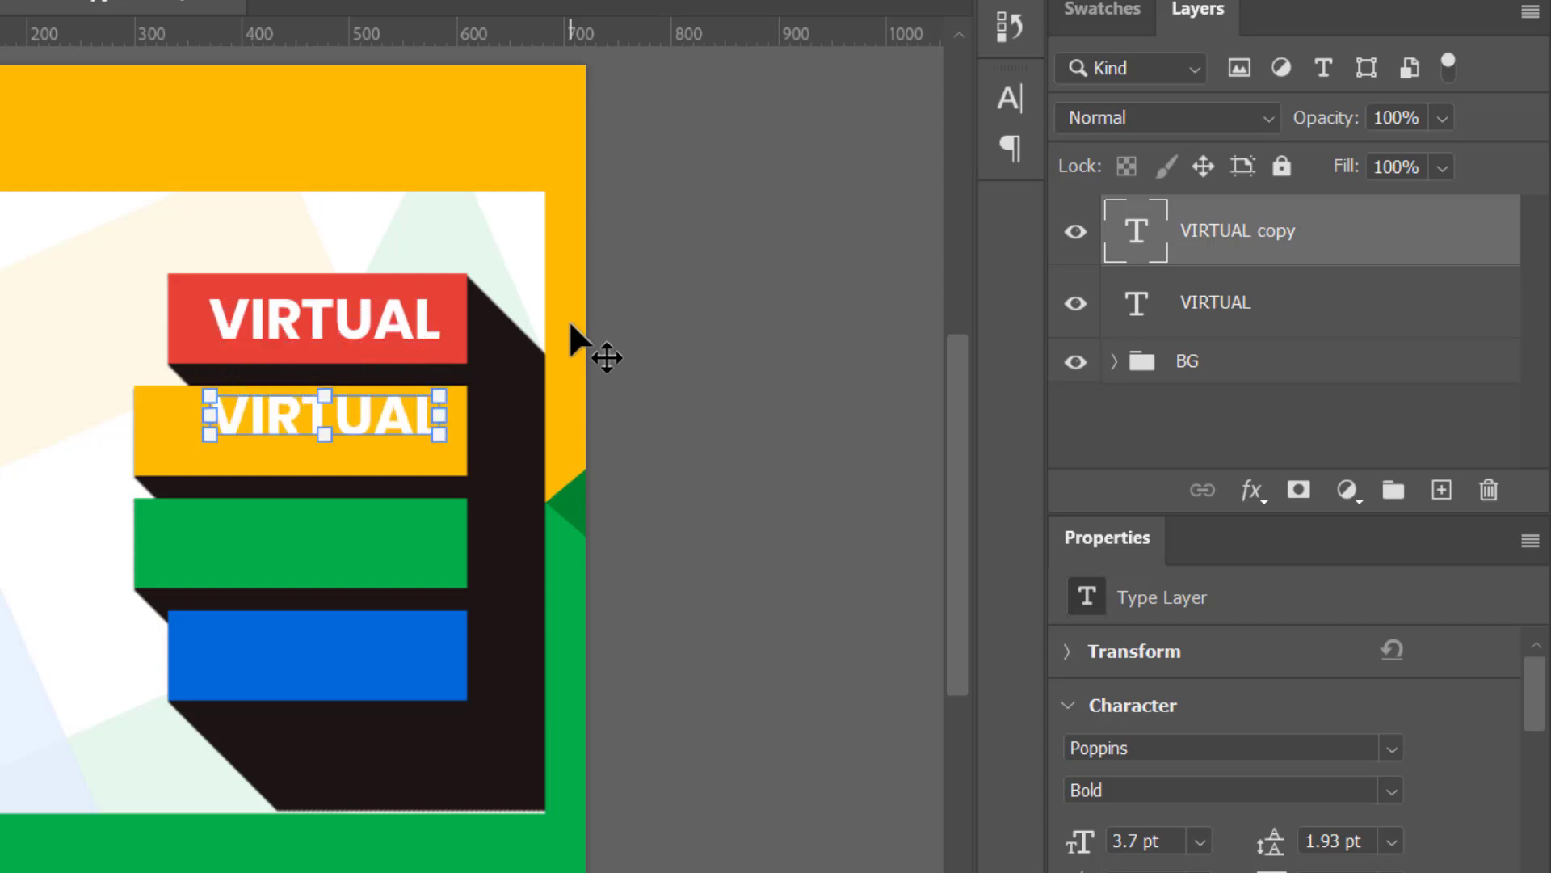
Step: Replace the text on the yellow rectangle with BUSINESS
double_click(294, 429)
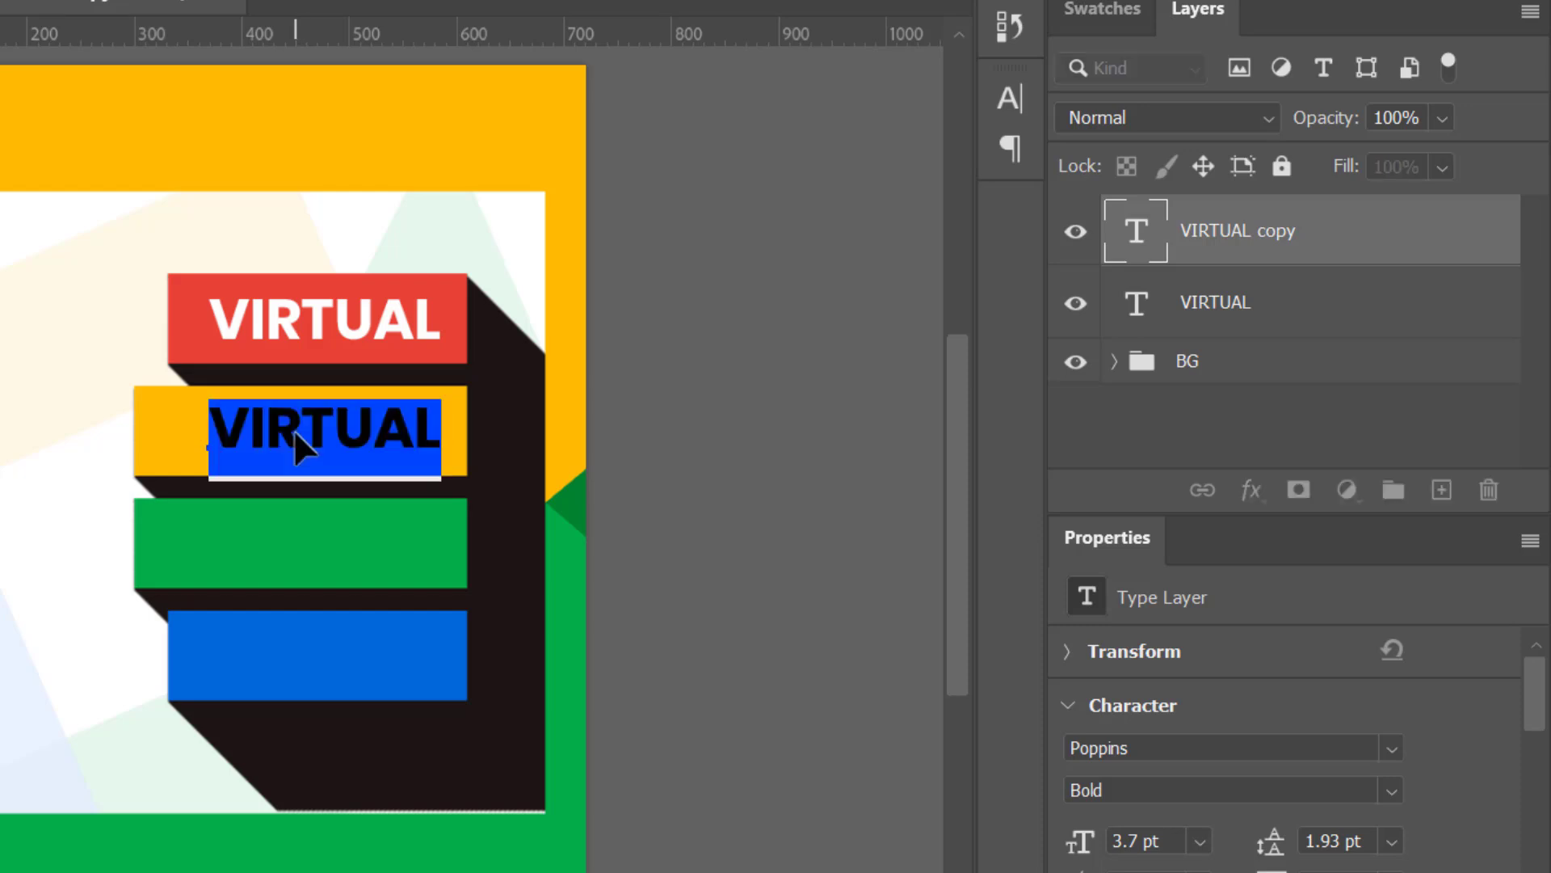
text(BUS)
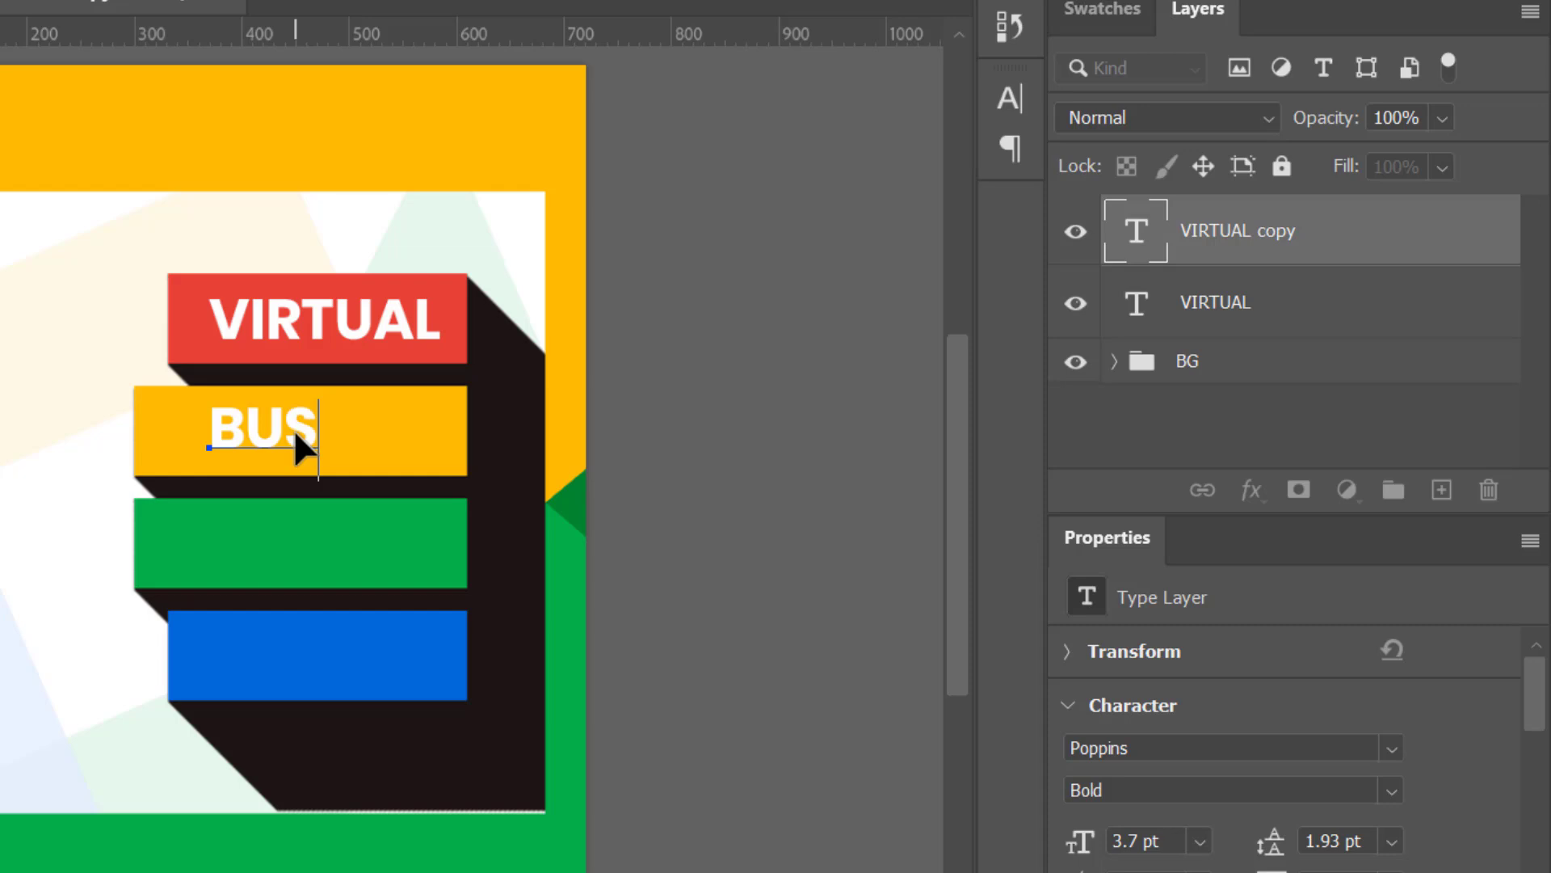
text(INESS)
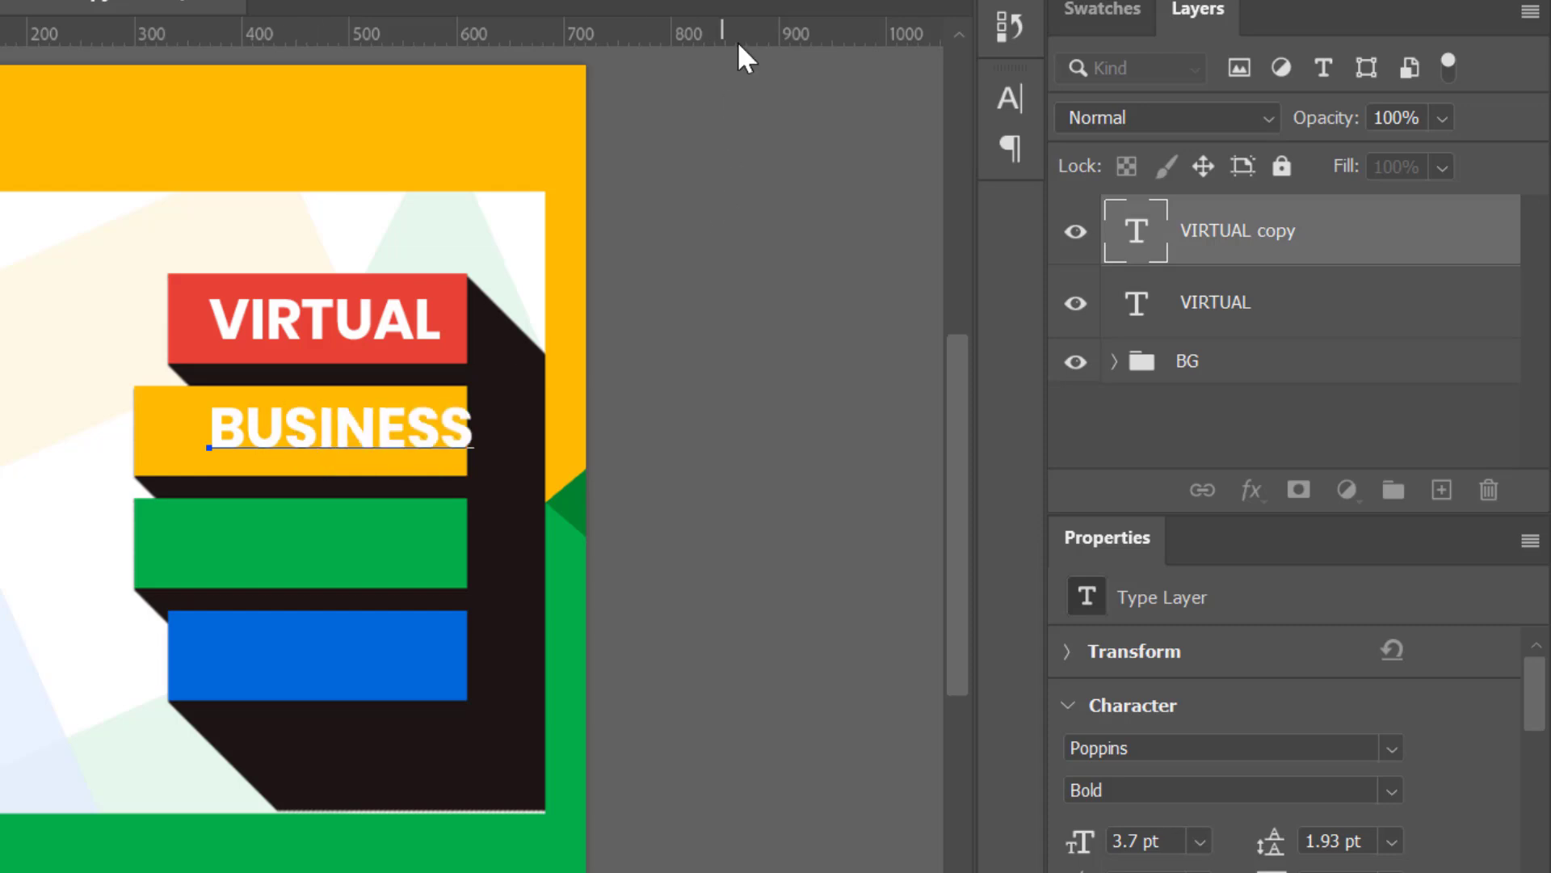
click(754, 569)
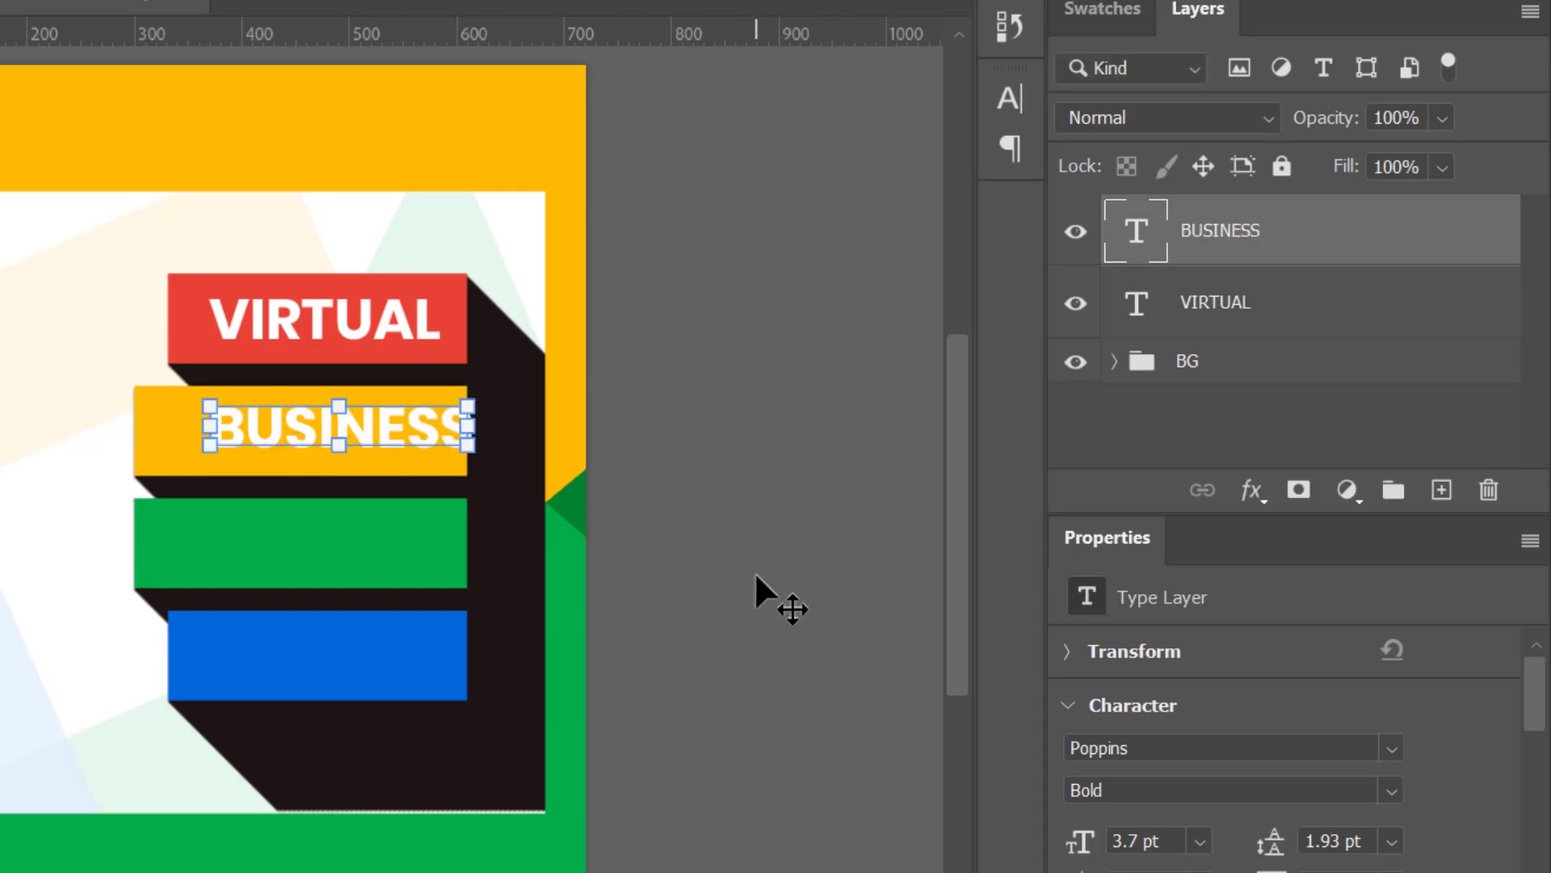
Step: Nudge the BUSINESS text left so it fits inside the yellow rectangle, aligned under VIRTUAL
key(Left)
key(Left)
key(Left)
key(Left)
key(Left)
key(Left)
key(Left)
key(Left)
key(Left)
key(Left)
key(Left)
key(Left)
key(Left)
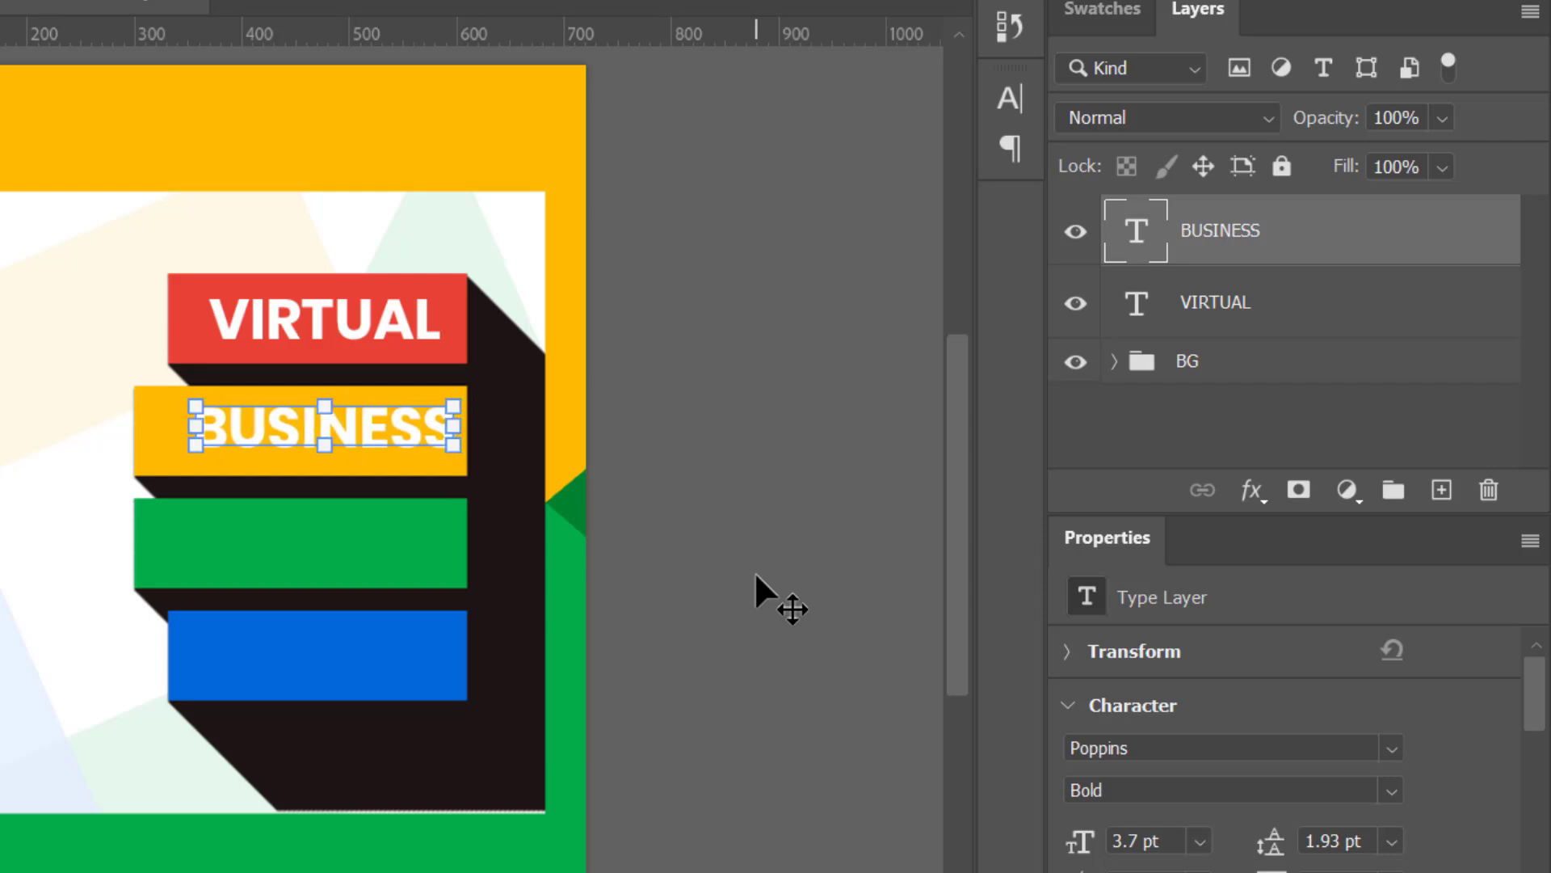
key(Left)
key(Left)
key(Left)
key(Left)
key(Left)
key(Left)
key(Left)
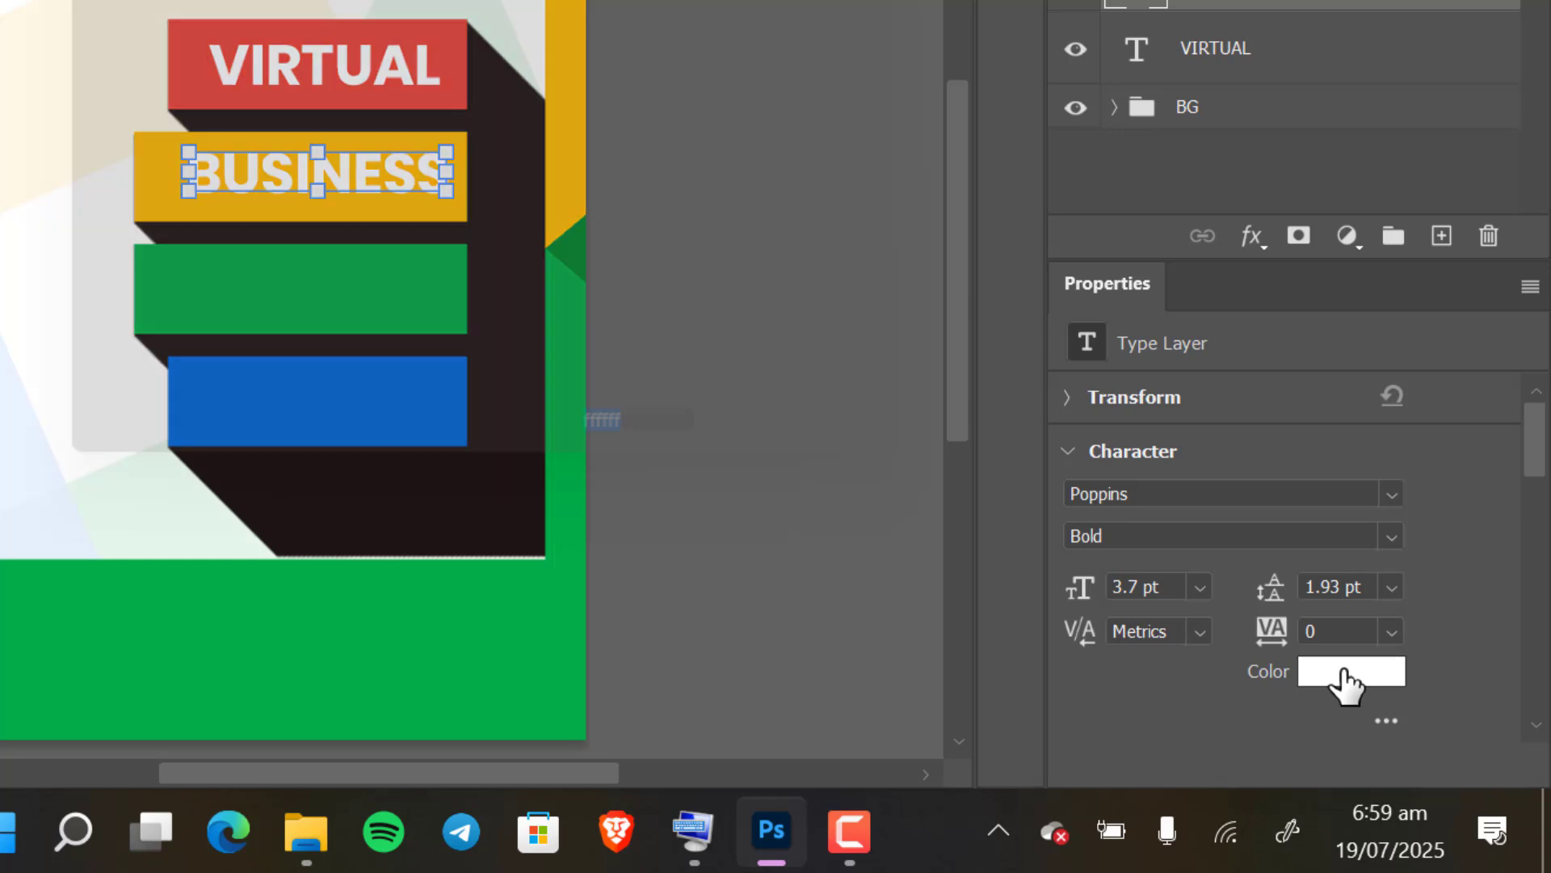
Step: Set the BUSINESS text colour to black, 000000
click(1348, 679)
text(000000)
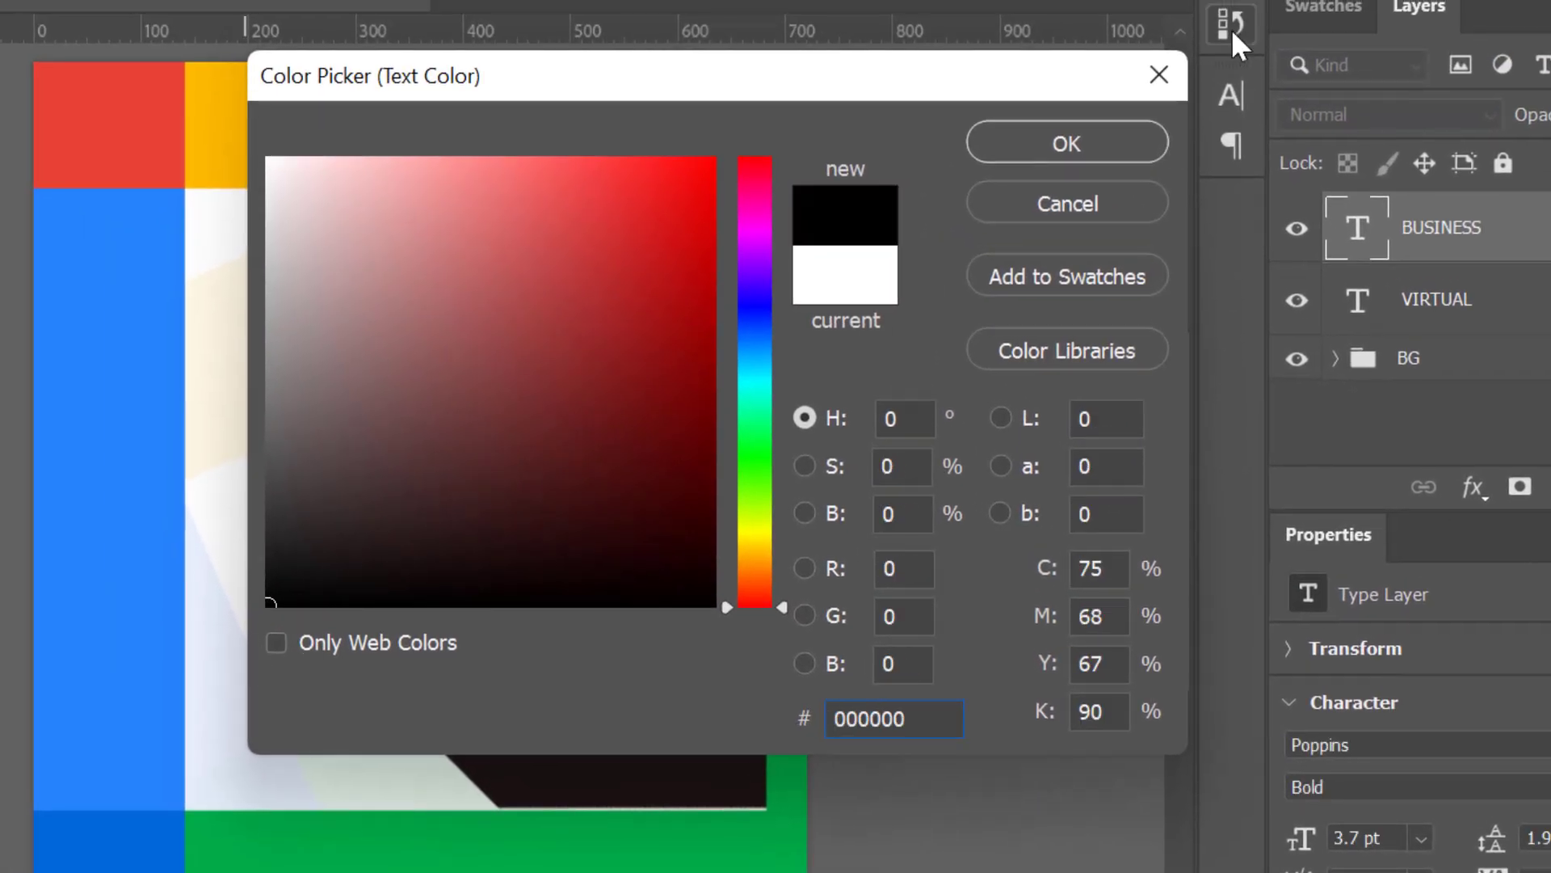
click(1064, 138)
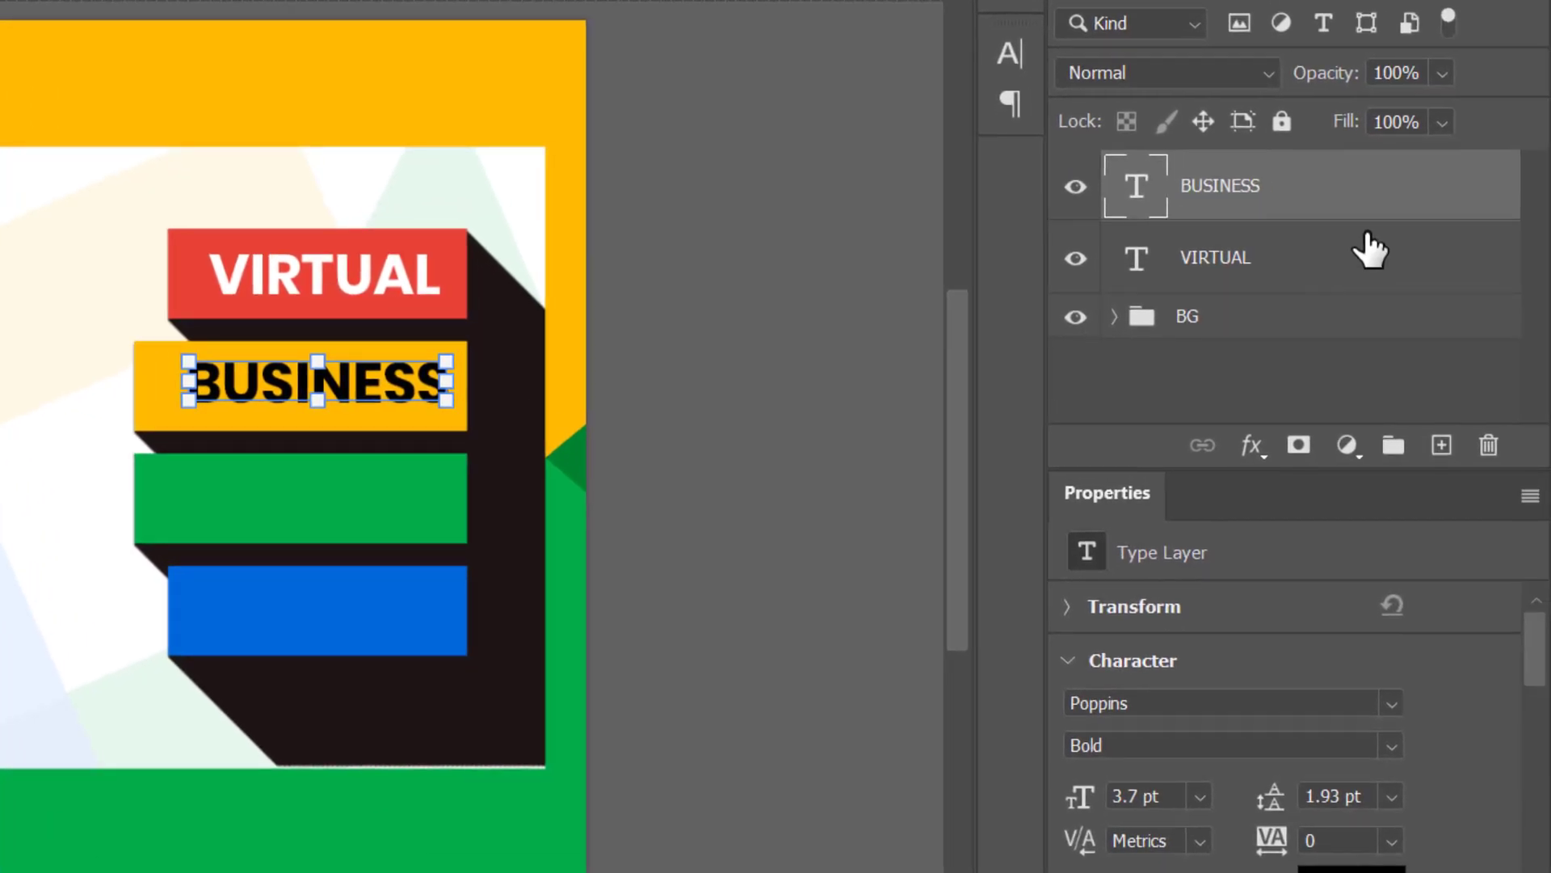
Step: Duplicate the BUSINESS text layer and move the copy straight down to the vertical middle of the green rectangle
drag(1535, 245, 1535, 278)
drag(1379, 237, 1442, 444)
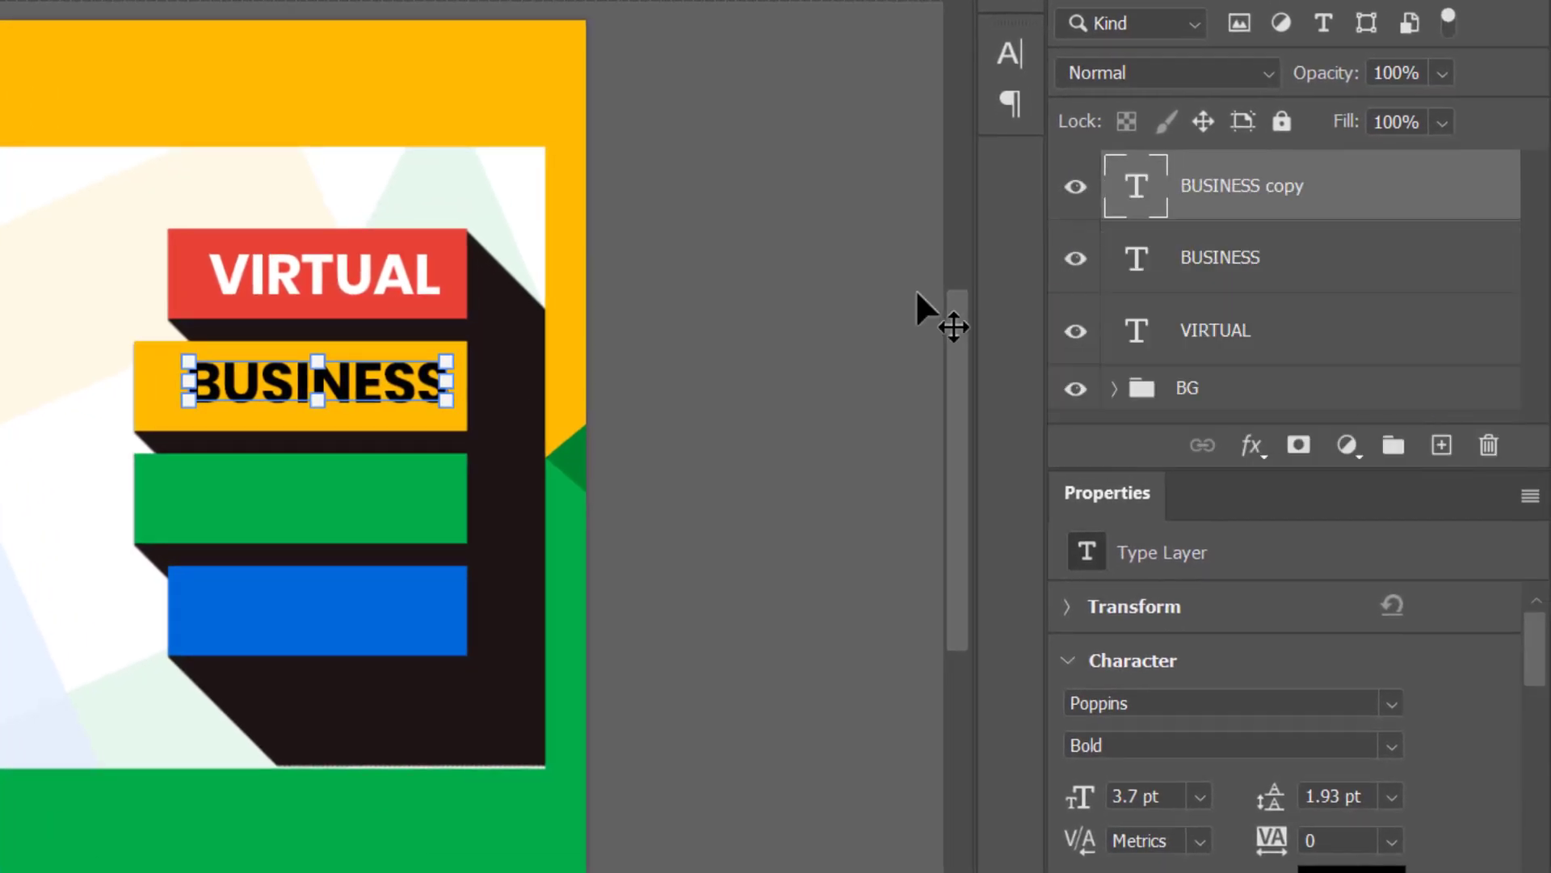
key(Down)
key(Down)
key(Down)
key(Down)
key(Down)
key(Down)
key(Down)
key(Down)
key(Down)
key(Down)
key(Down)
key(Down)
key(Down)
key(Down)
key(Down)
key(Down)
key(Down)
key(Down)
key(Down)
key(Down)
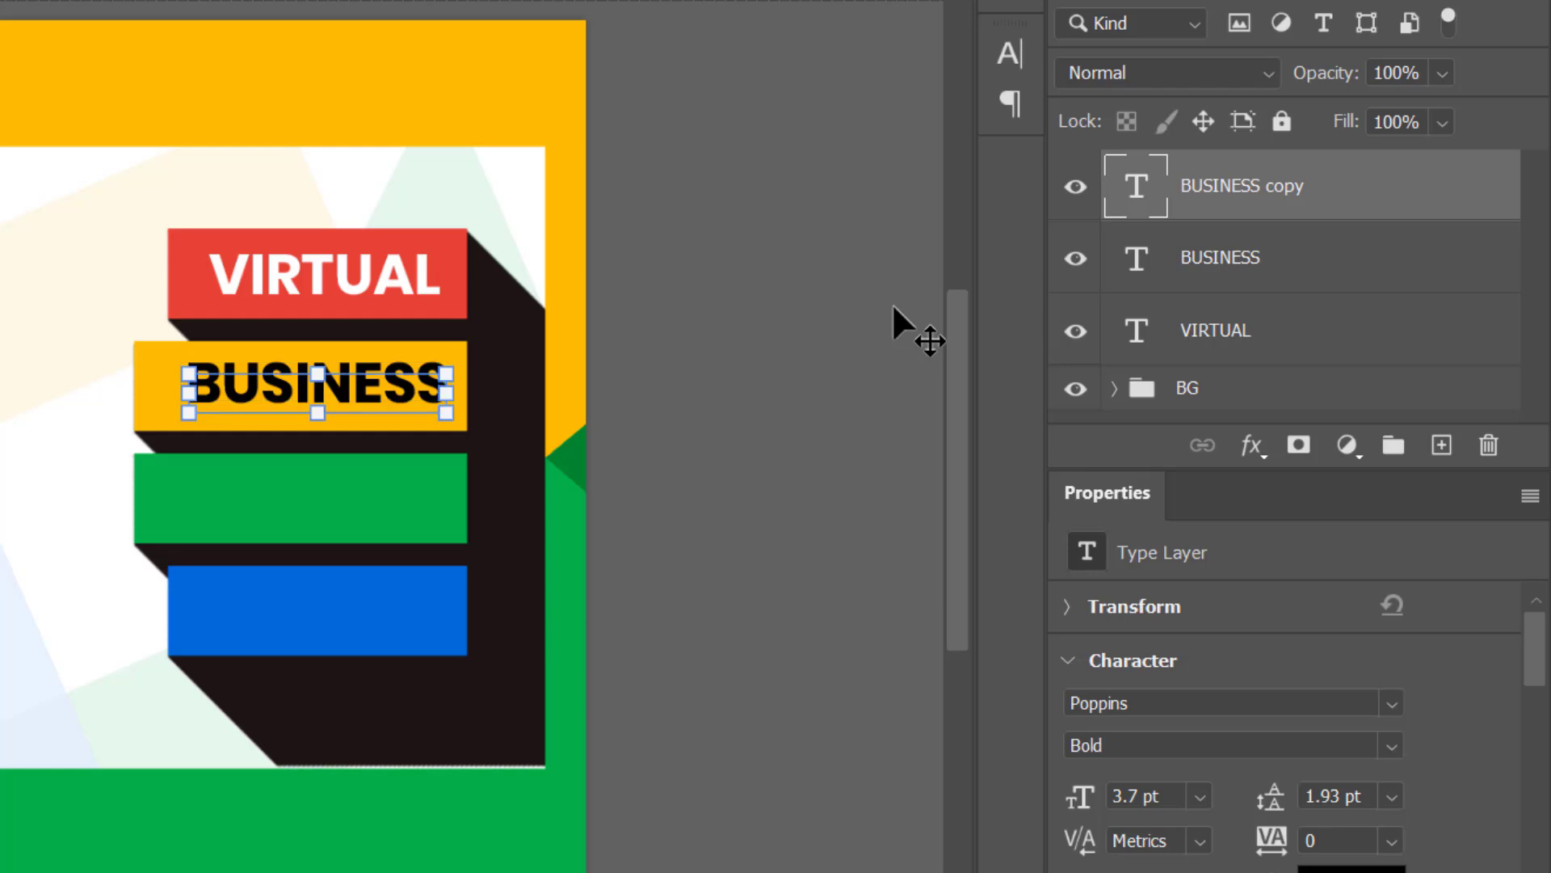
key(Down)
key(Down)
key(Down)
key(Down)
key(Down)
key(Down)
key(Down)
key(Down)
key(Down)
key(Down)
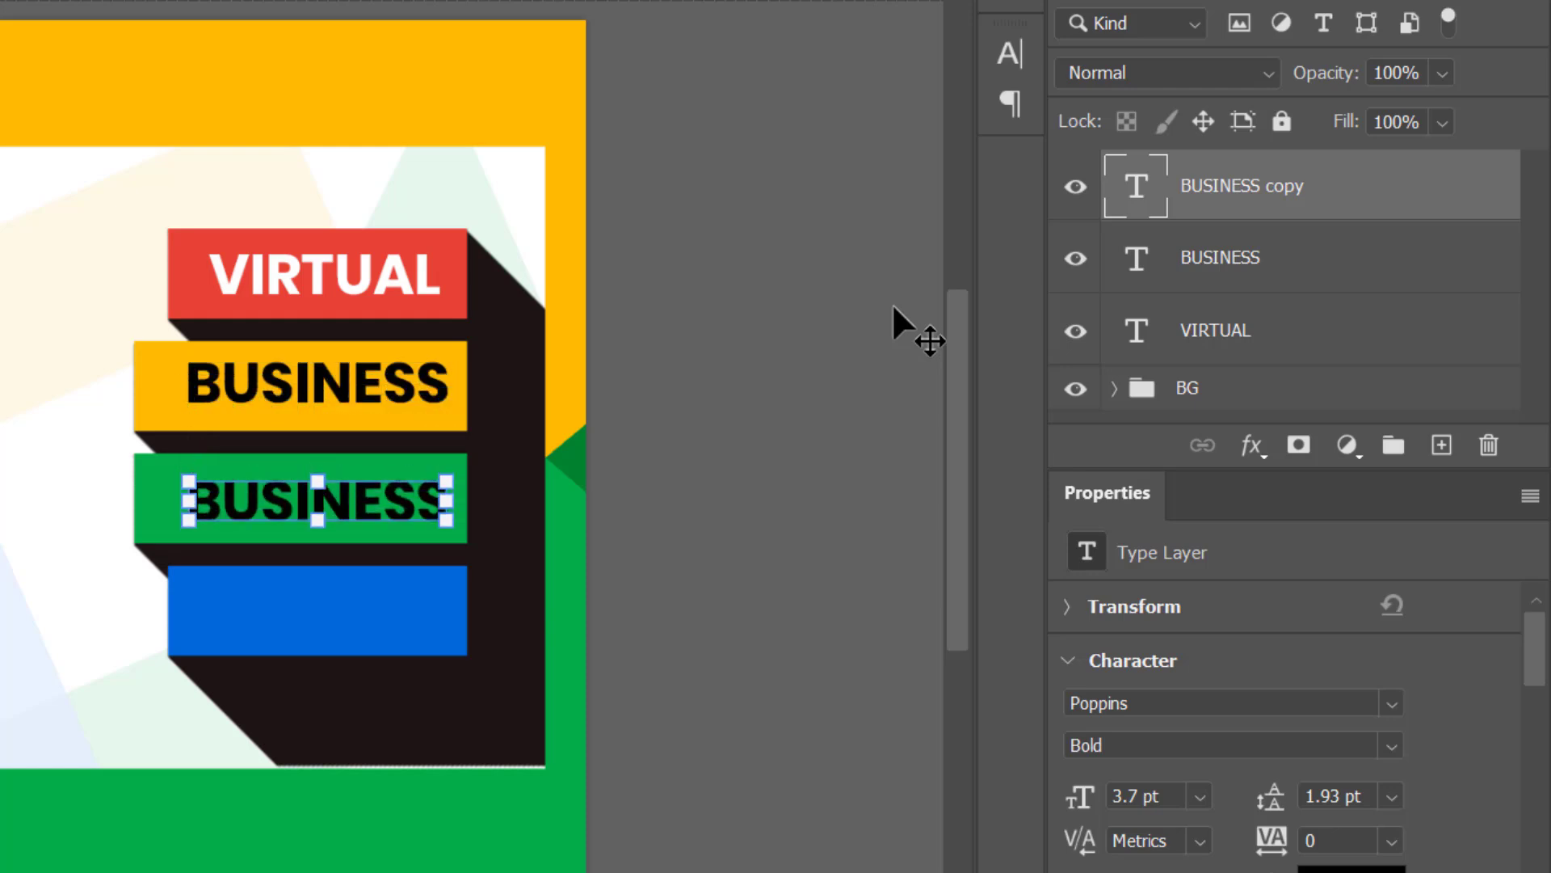
key(Up)
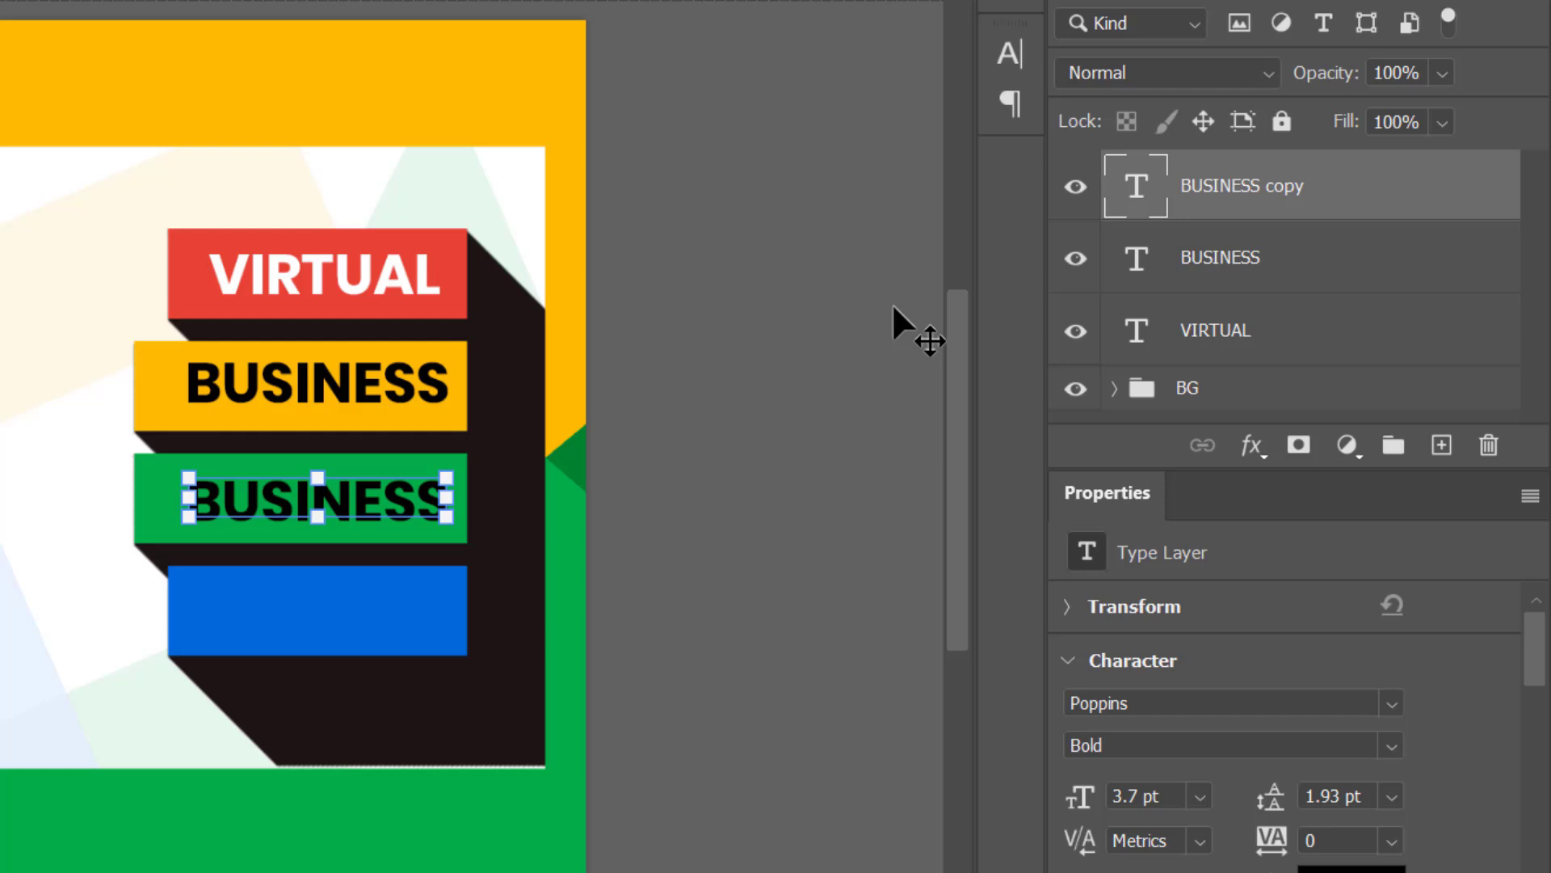
Step: Replace the text on the green rectangle with SUMMIT and set its colour to white, ffffff
double_click(383, 491)
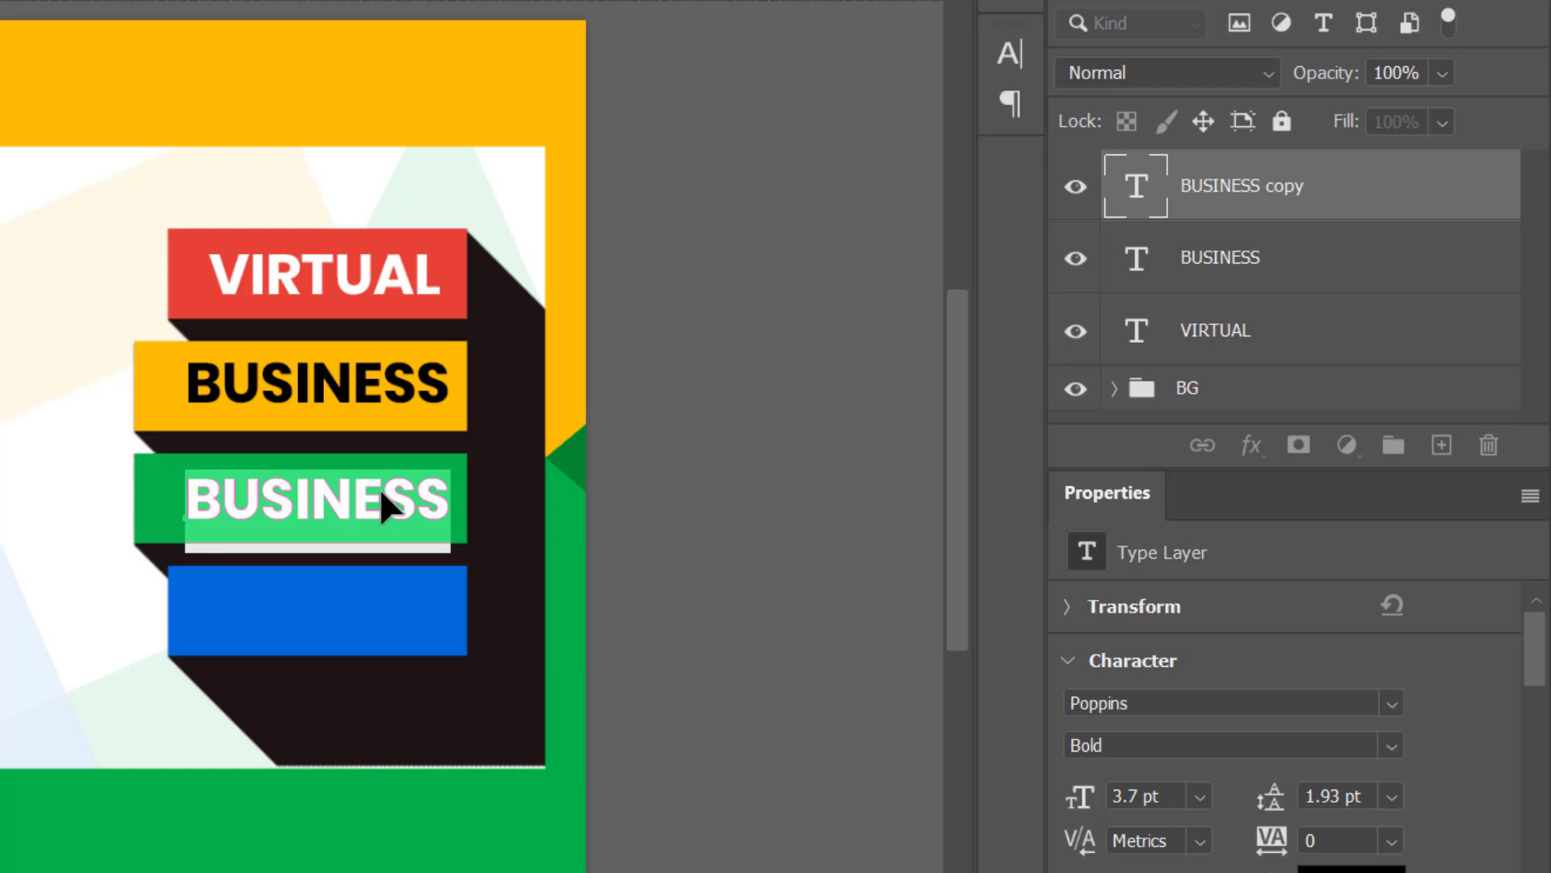
text(SUMMIT)
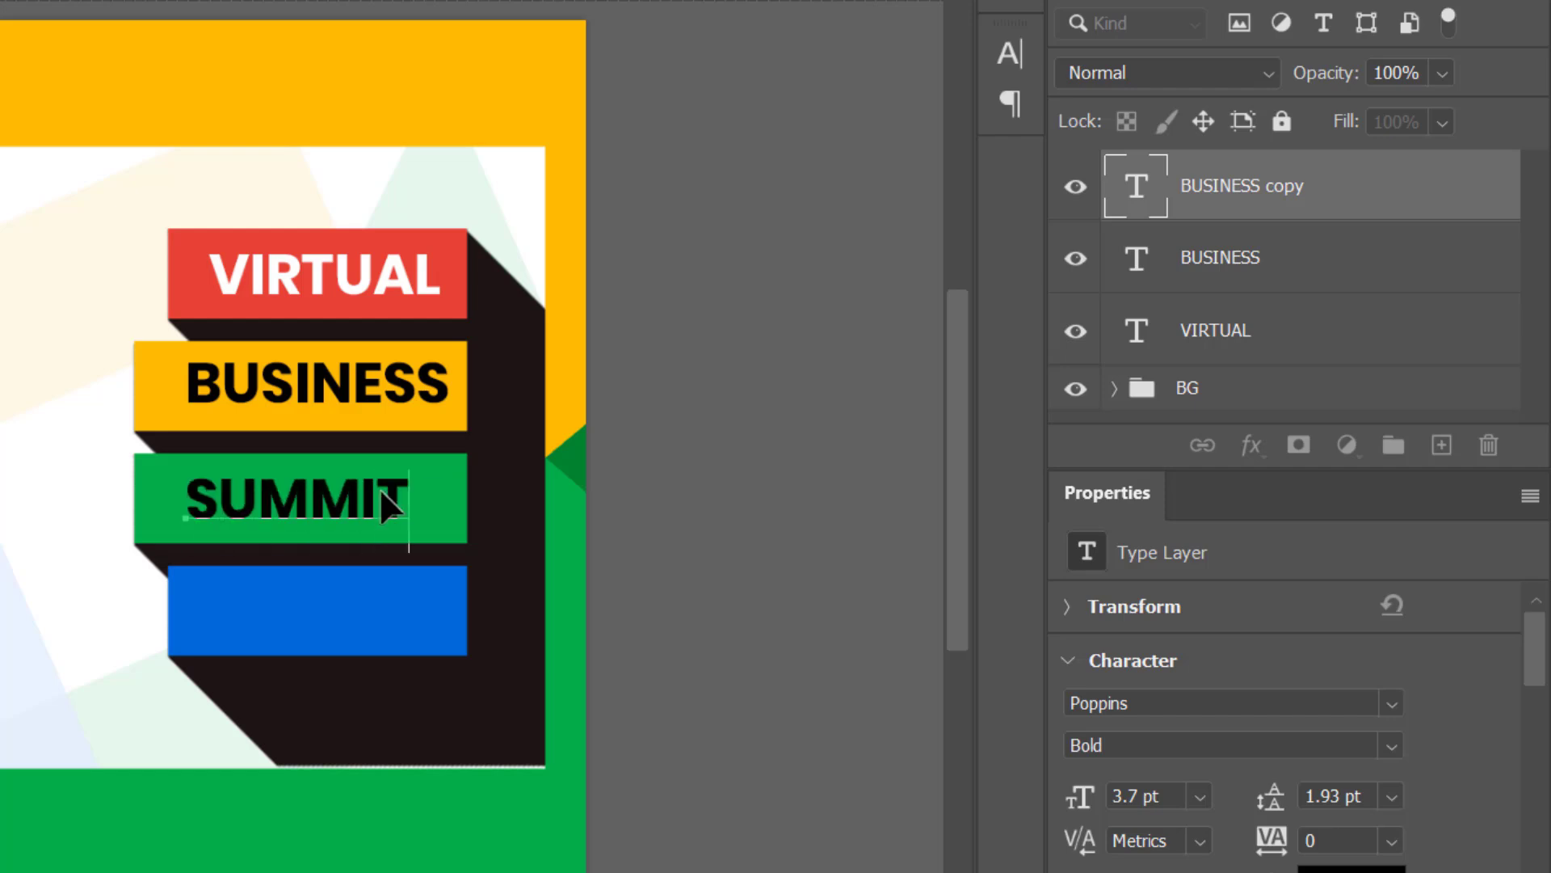
click(812, 17)
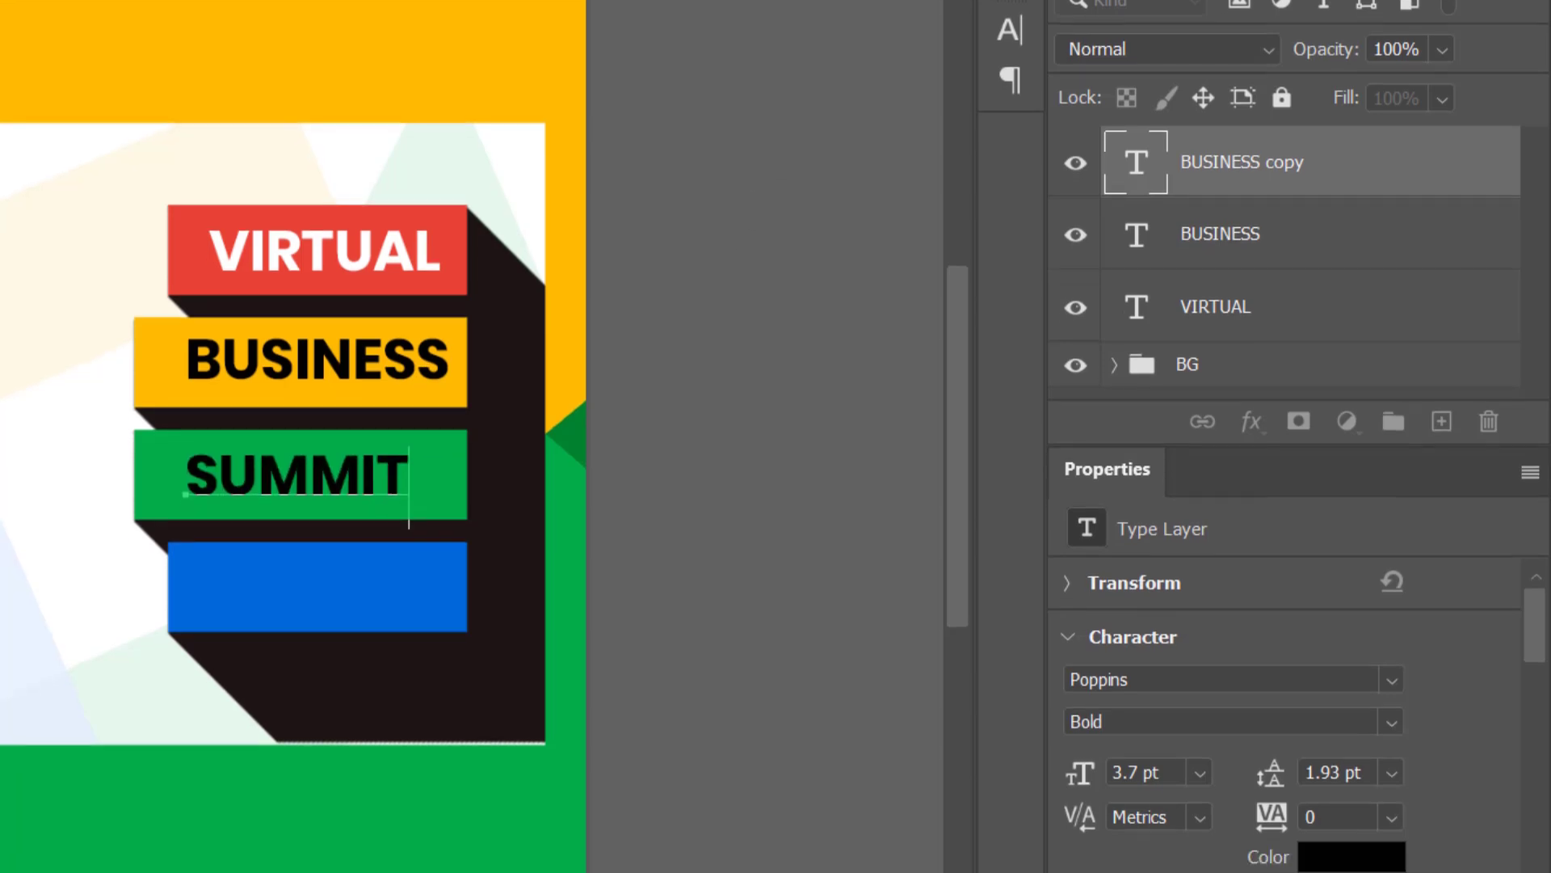
click(1337, 756)
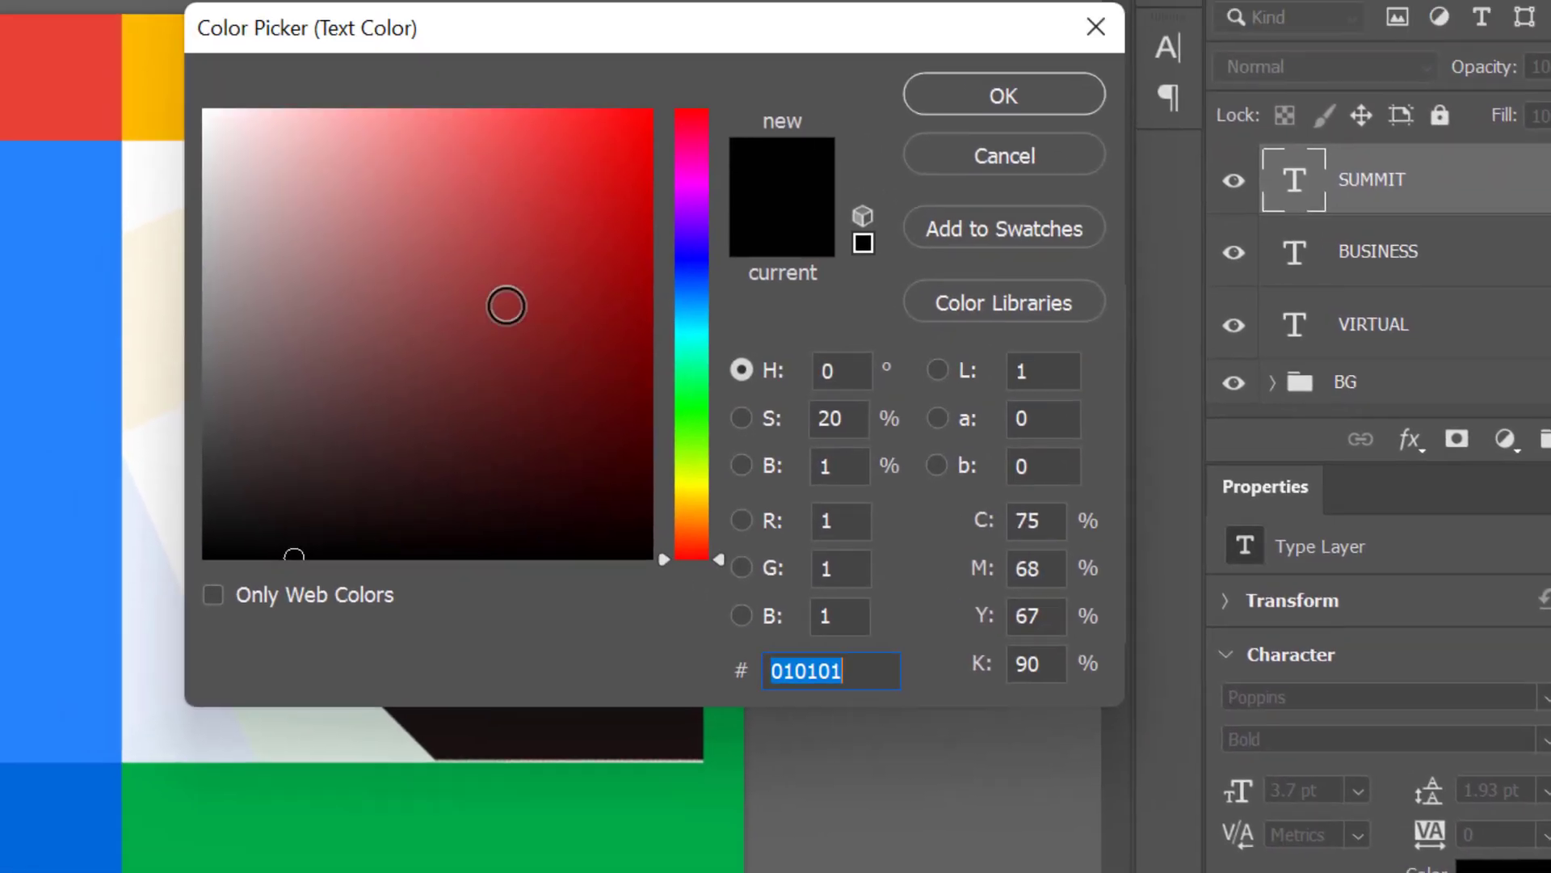
text(a94747)
drag(228, 154, 189, 136)
click(1075, 132)
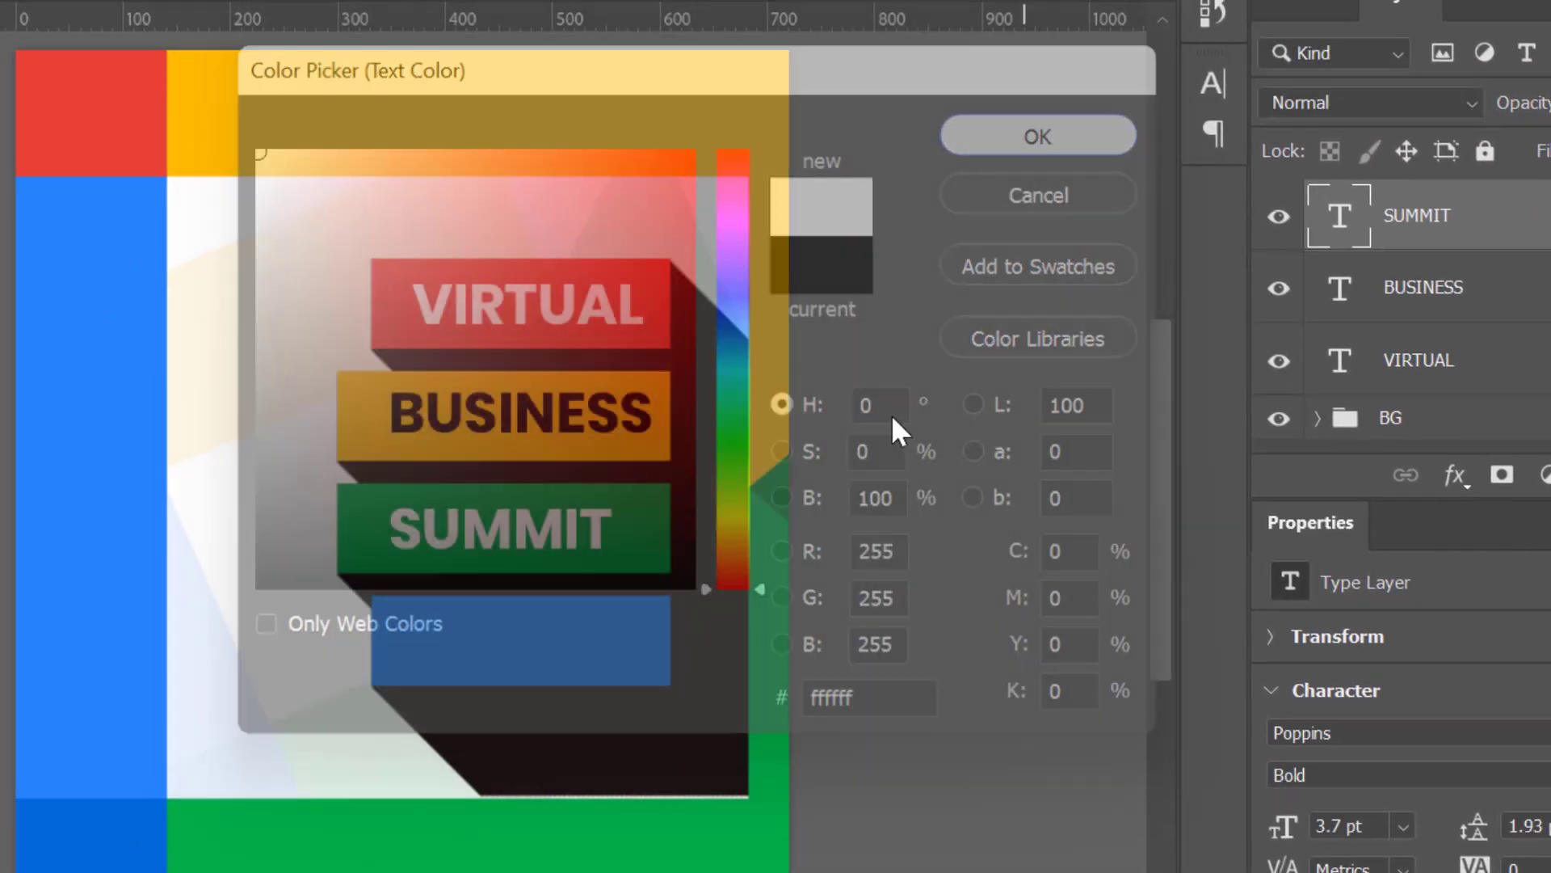
Step: Nudge the SUMMIT text right to centre it beneath BUSINESS, and deselect it
key(Right)
key(Right)
key(Right)
key(Right)
key(Right)
key(Right)
key(Right)
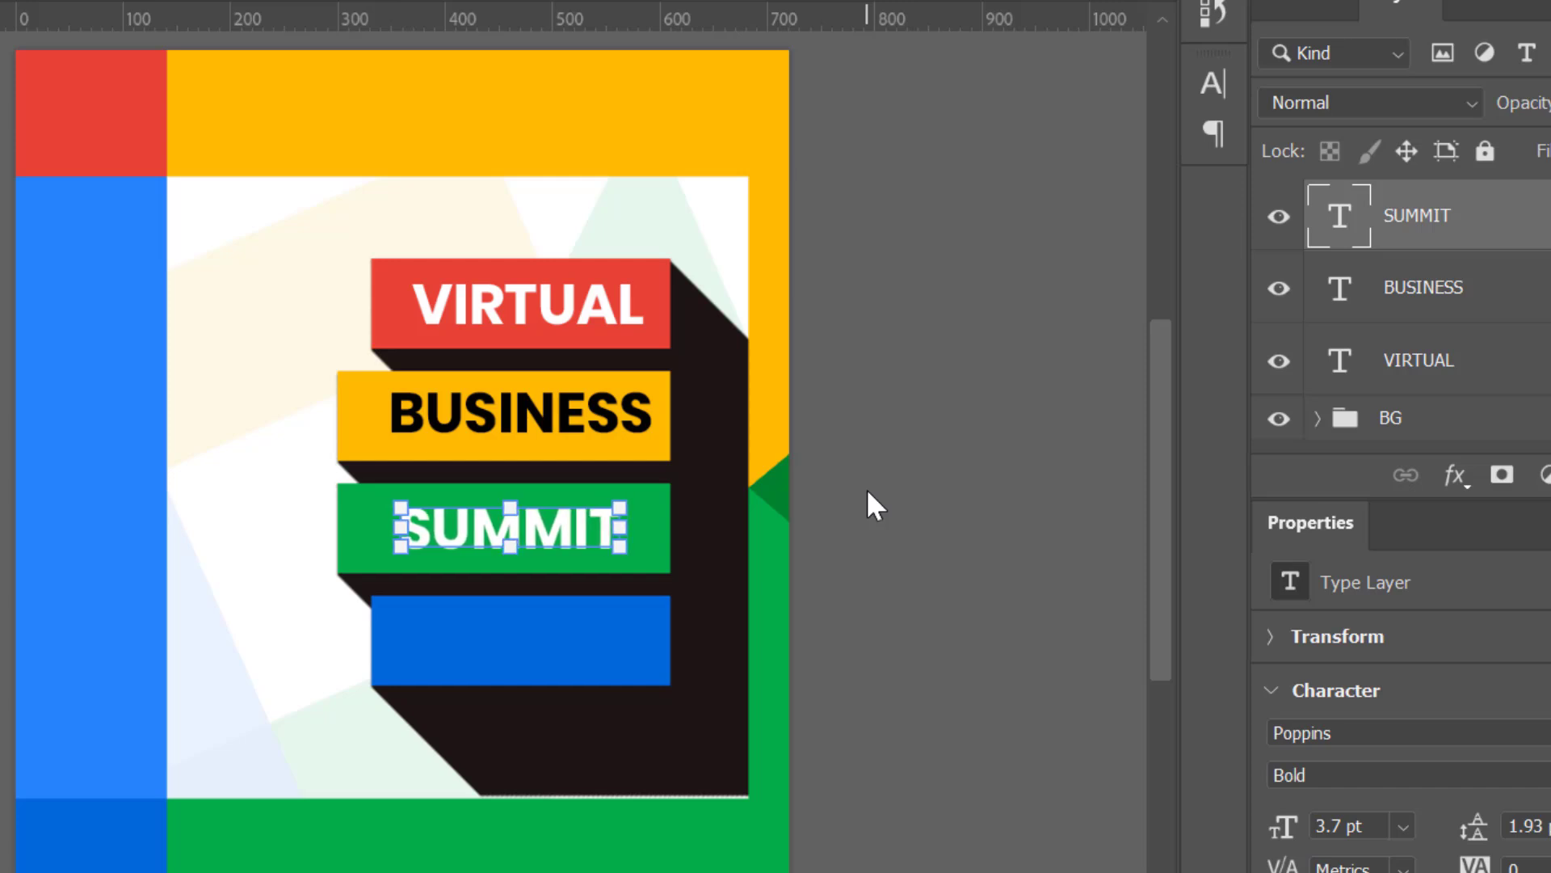
key(Right)
key(Right)
key(Right)
key(Right)
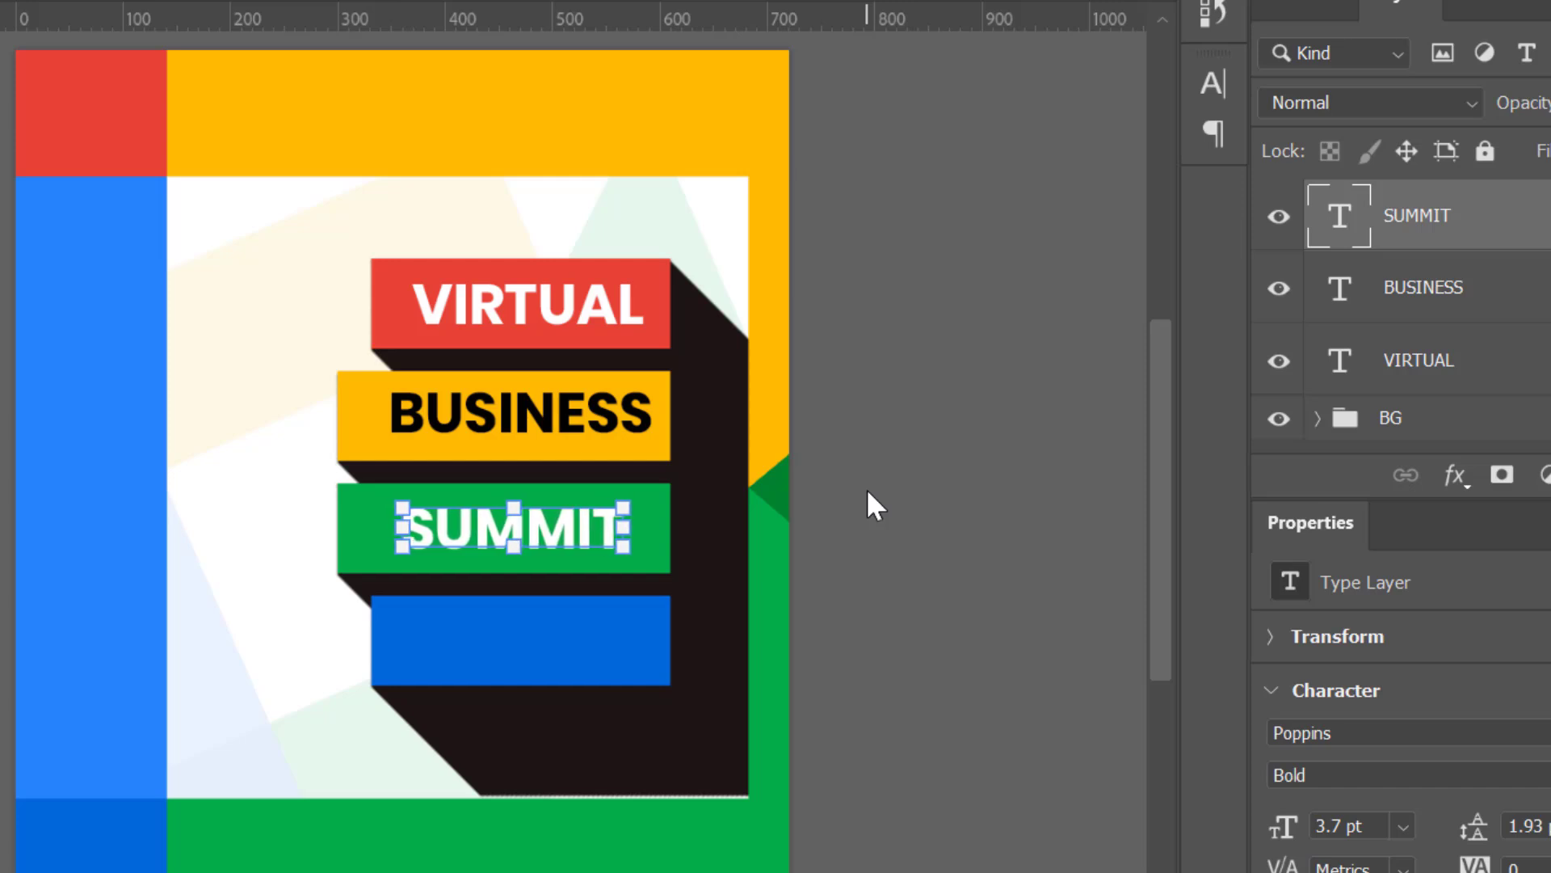
key(Right)
key(Right)
key(Right)
key(Right)
key(Right)
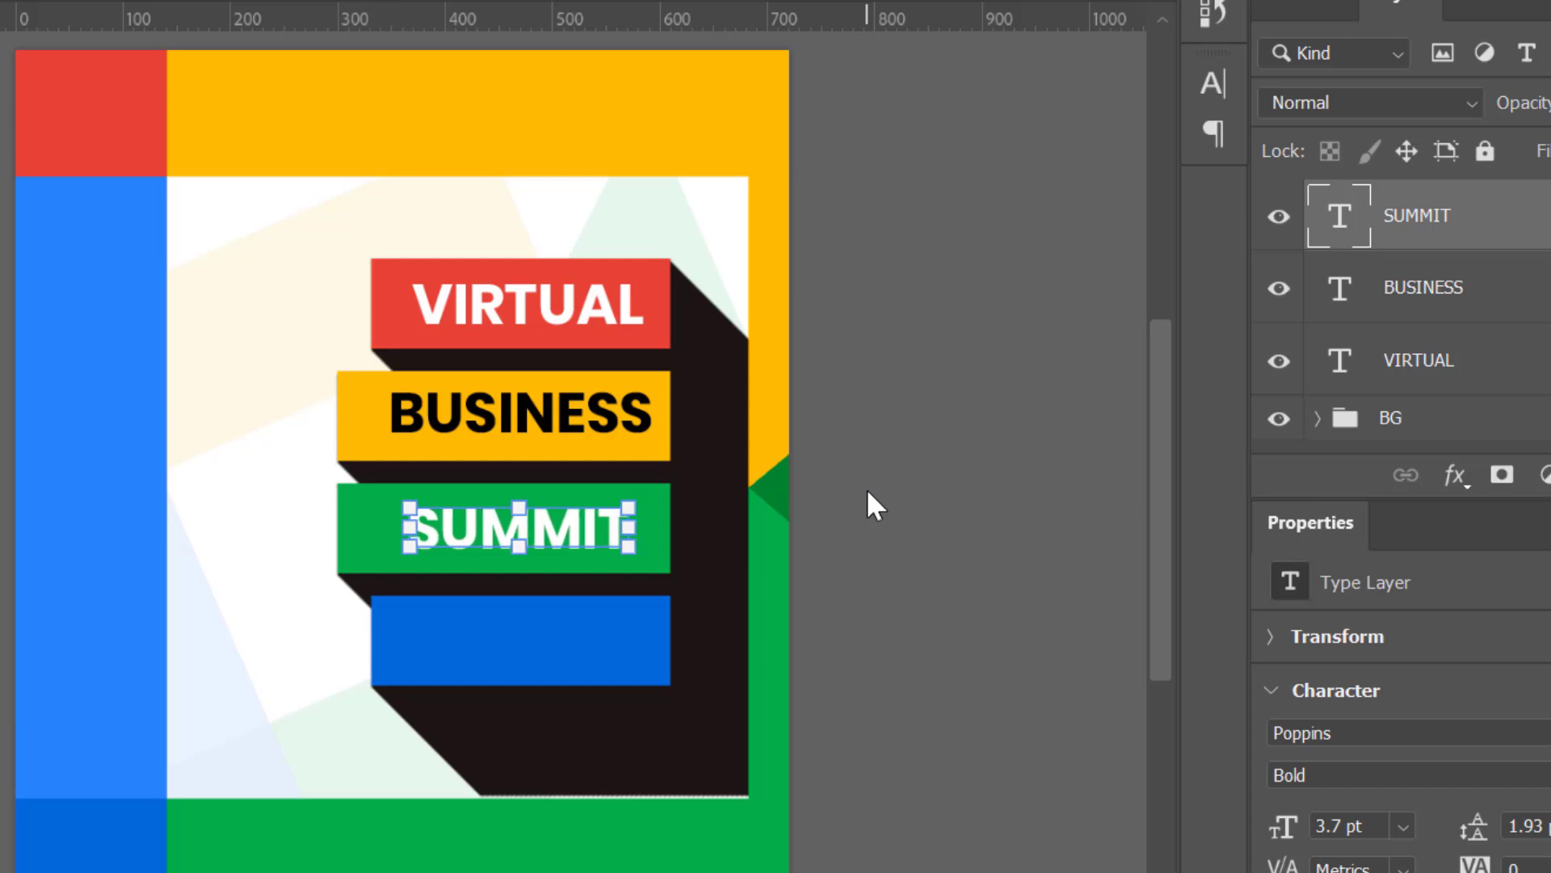
key(Left)
key(Left)
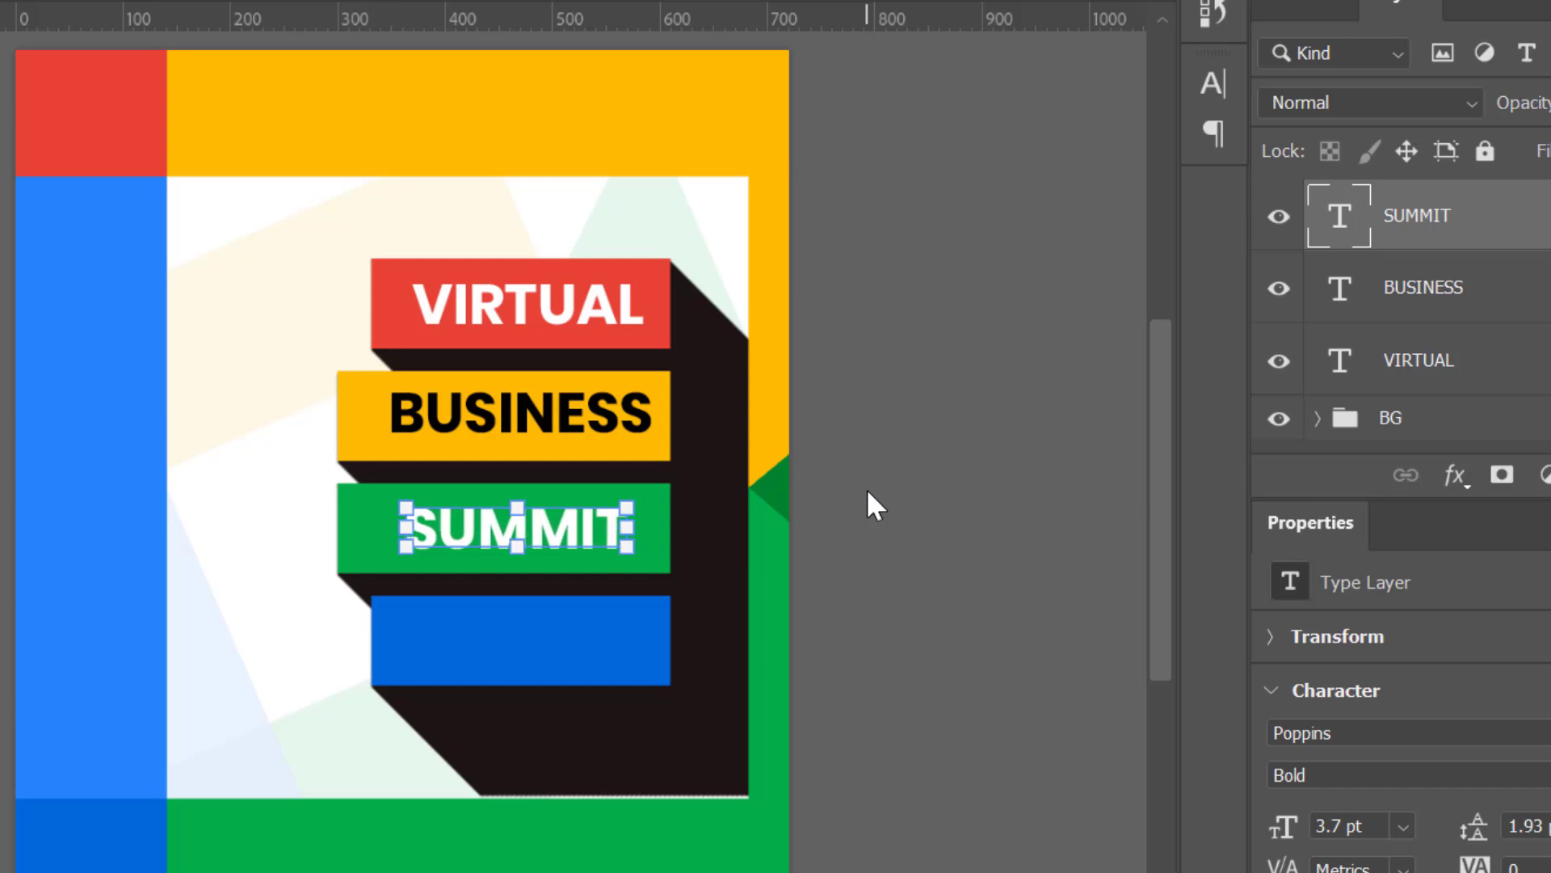
click(934, 452)
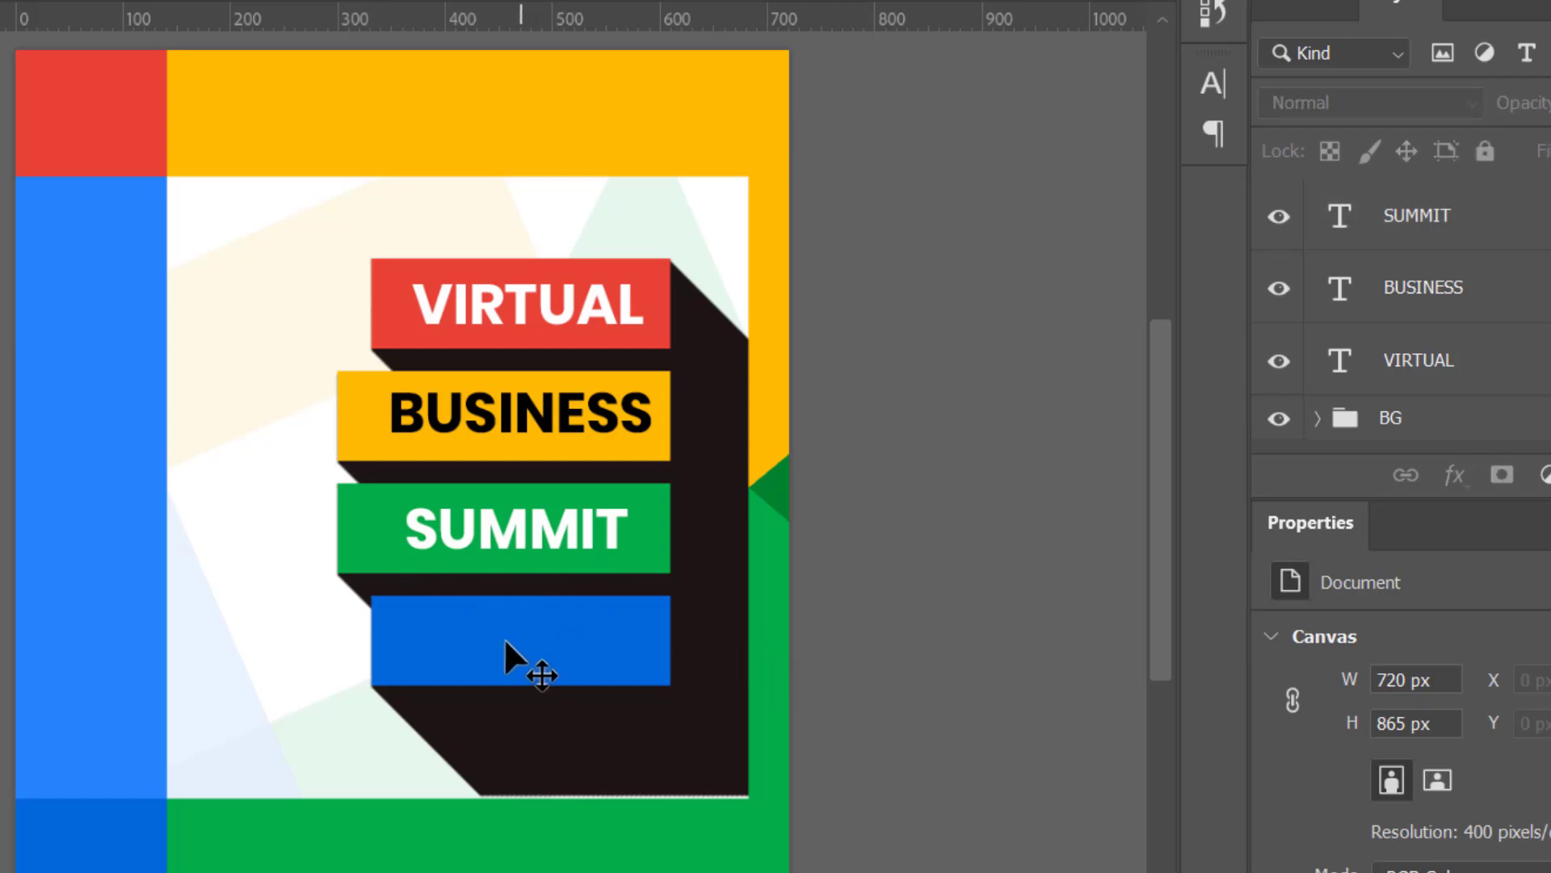
Step: Copy the SUMMIT text down onto the blue rectangle and change the copy's wording to THEME
drag(546, 524, 539, 624)
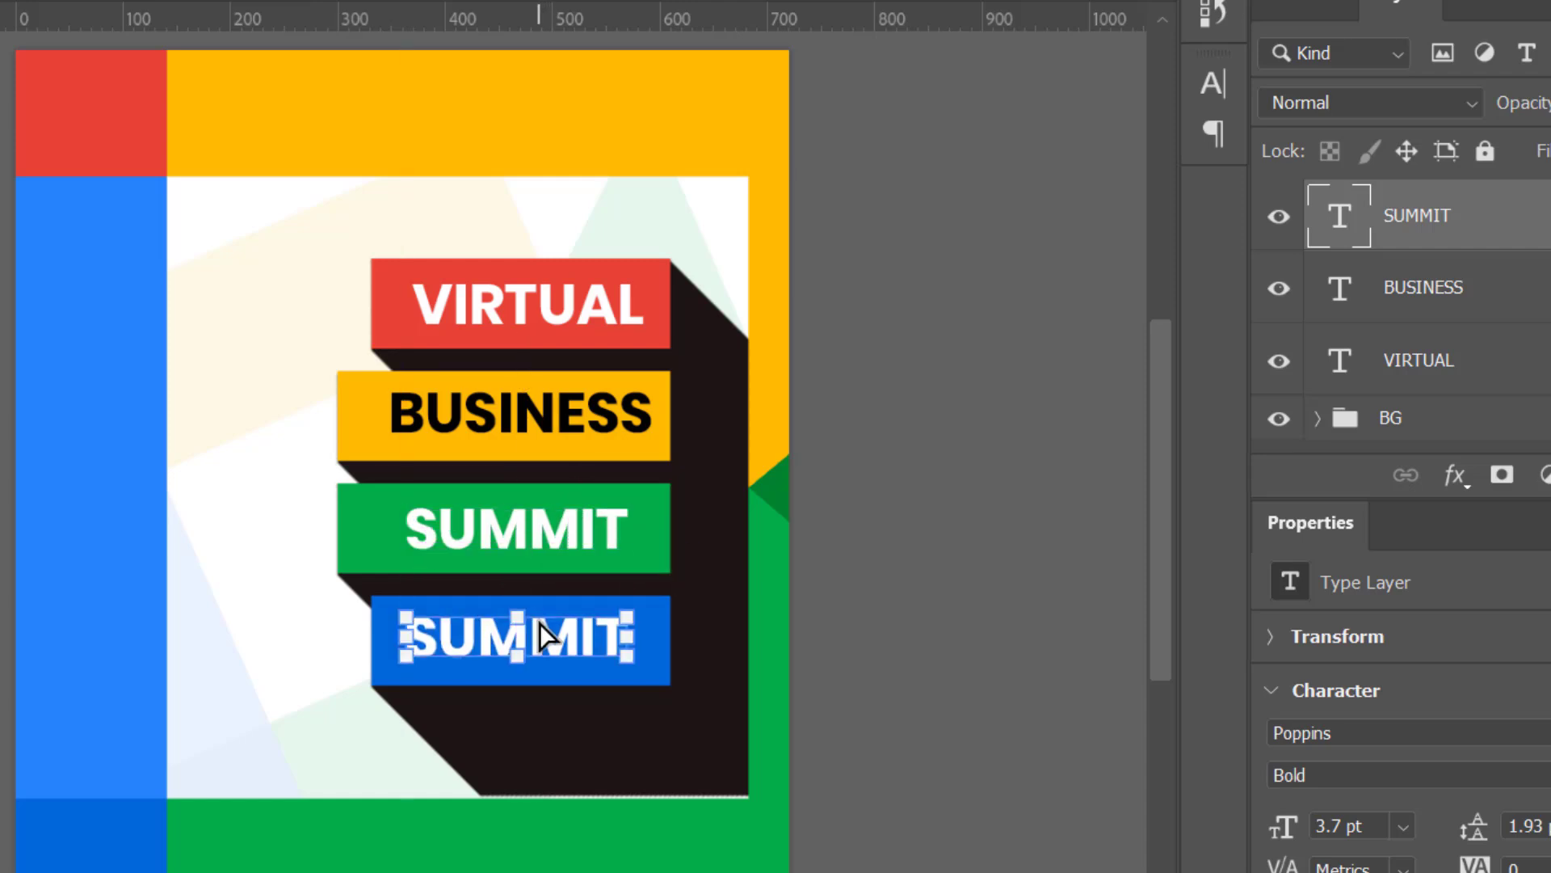
double_click(538, 624)
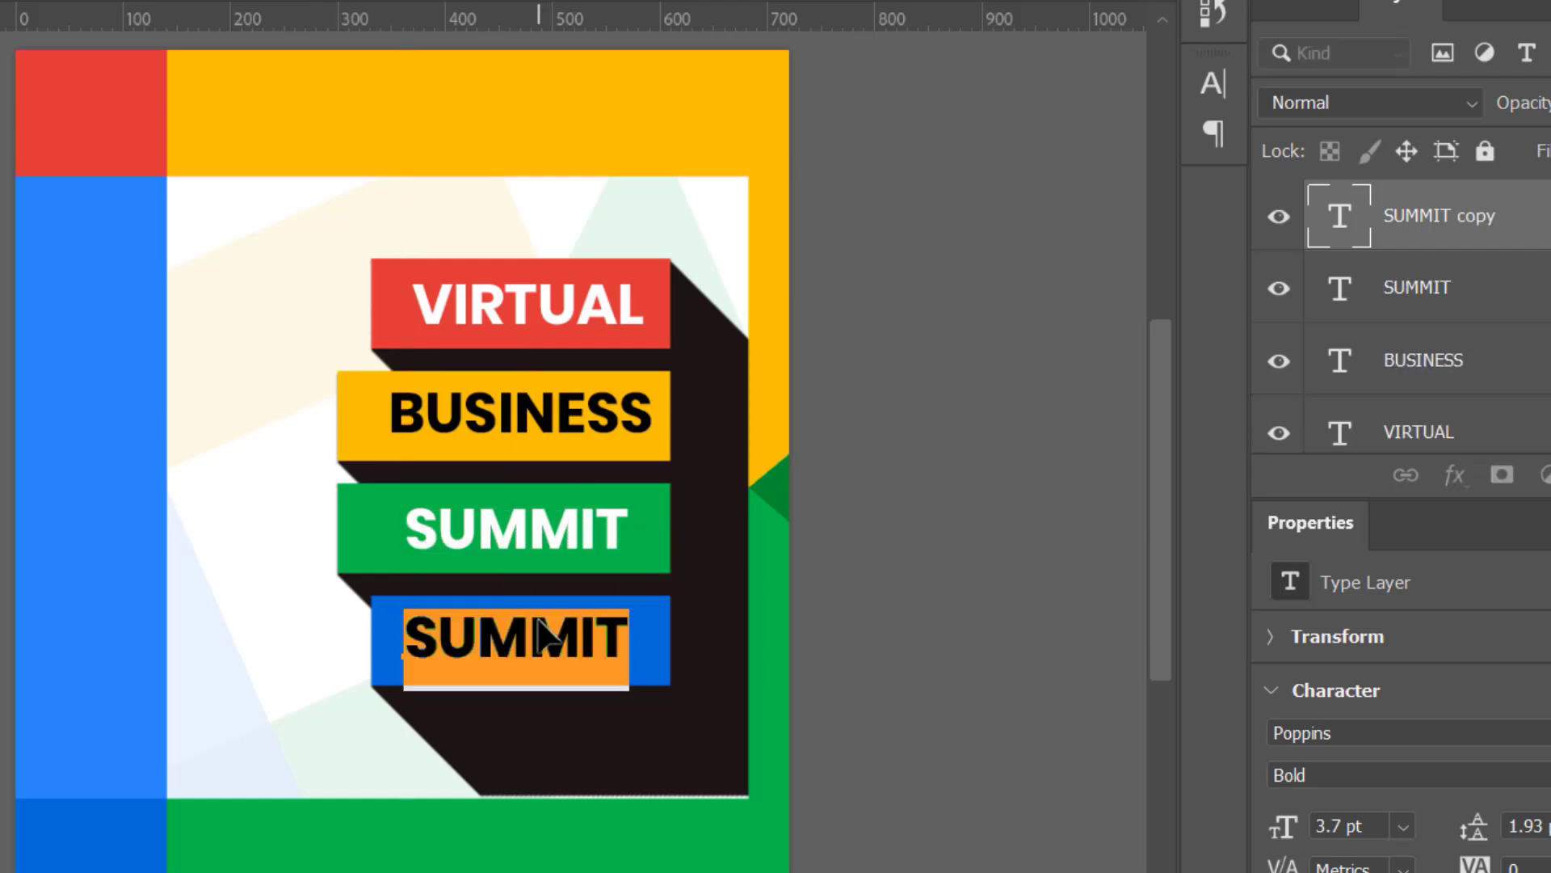
text(THEME)
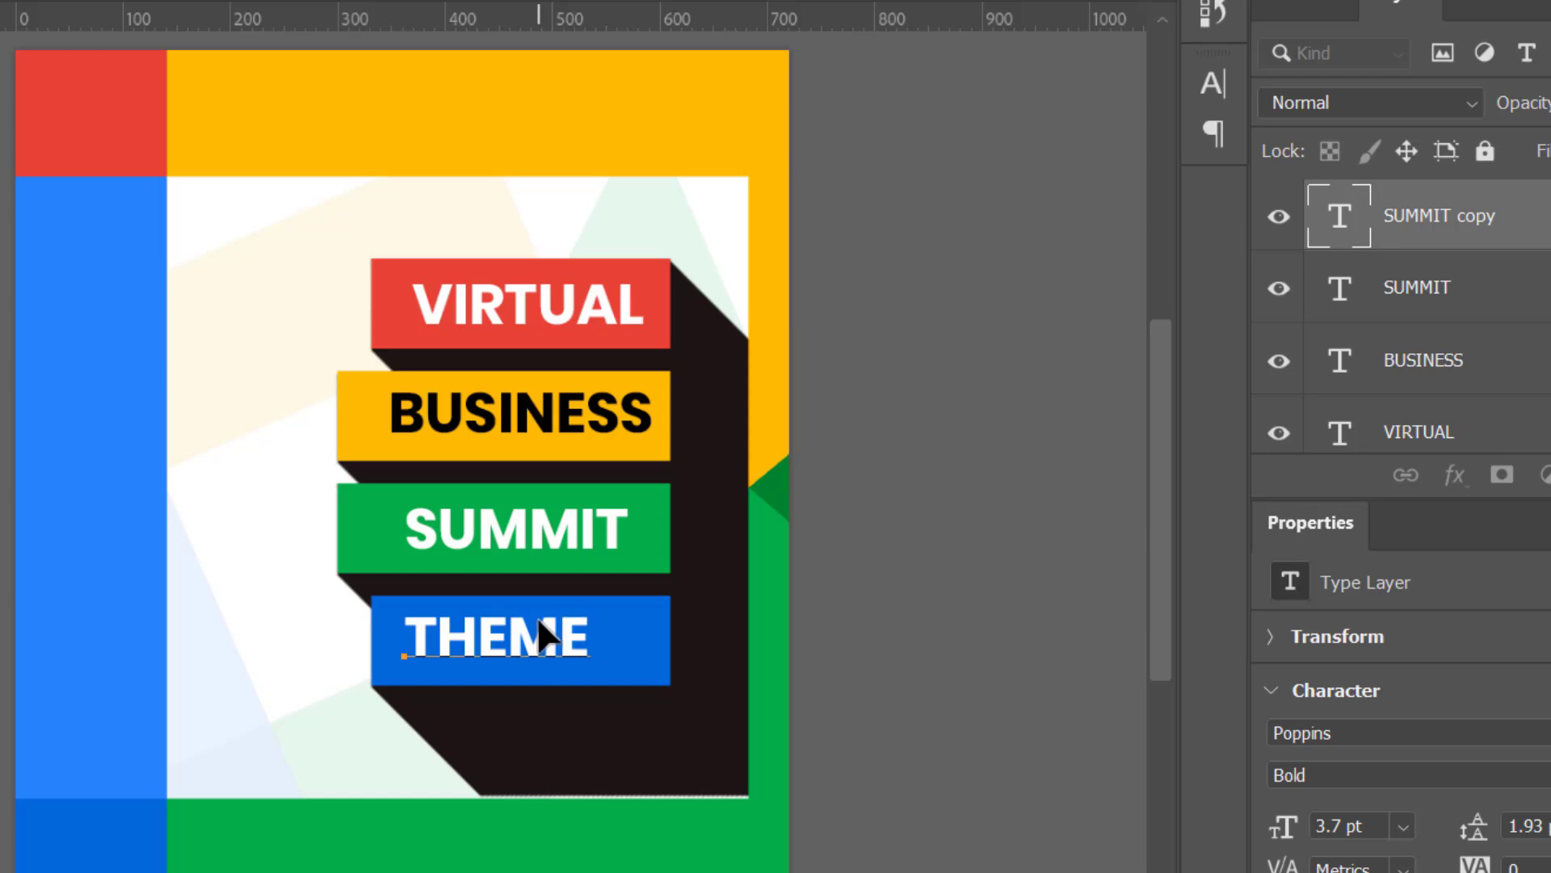
key(ctrl+Return)
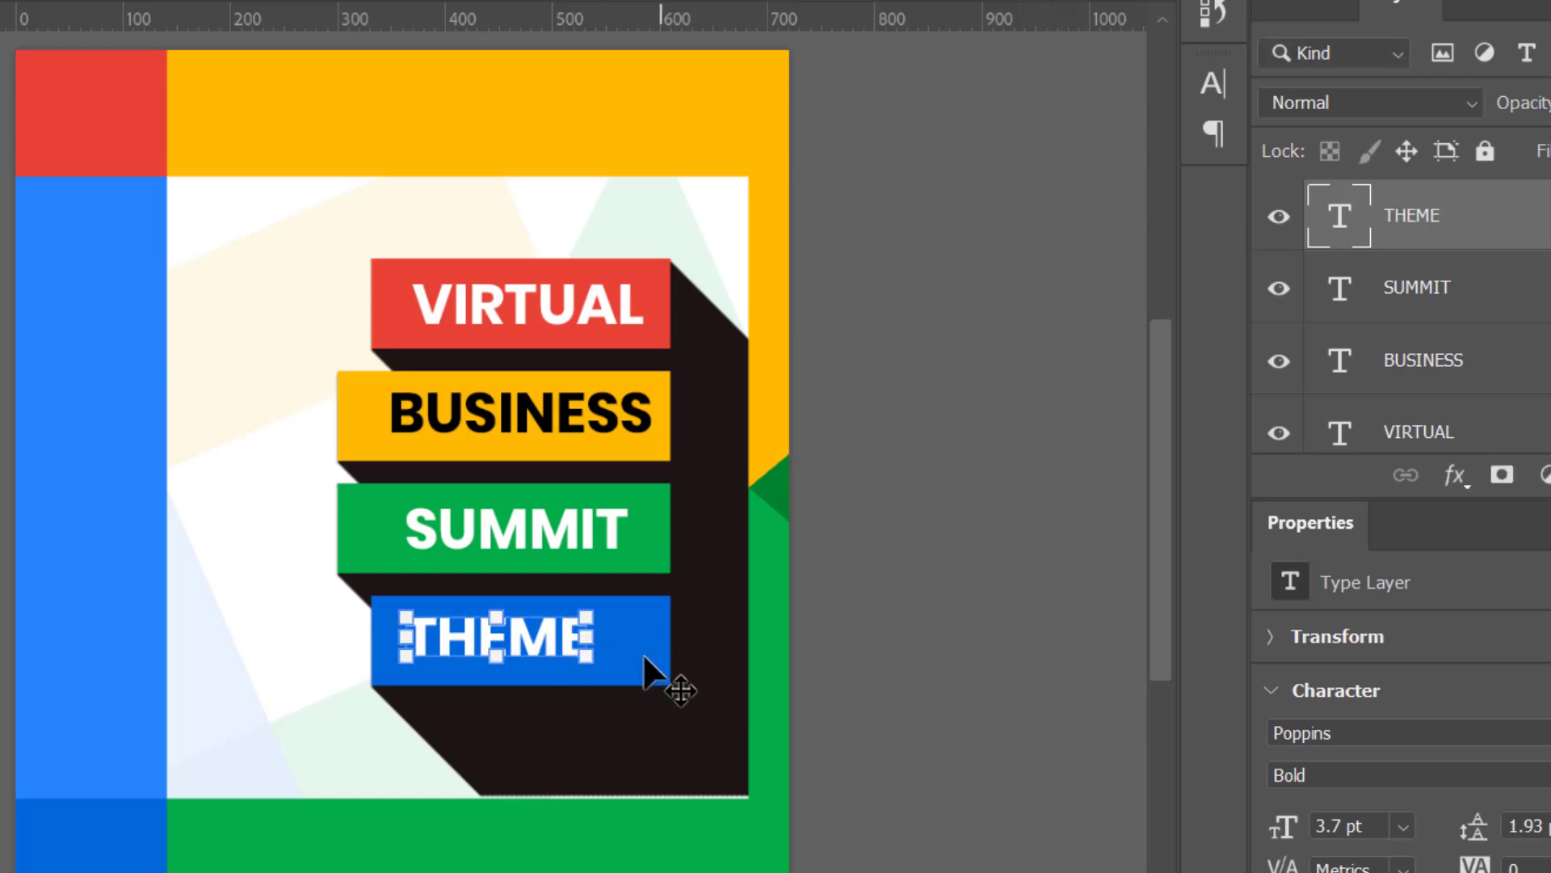
Step: Shrink the THEME text to a small label in the blue rectangle's upper-left corner and deselect it
drag(580, 658, 540, 624)
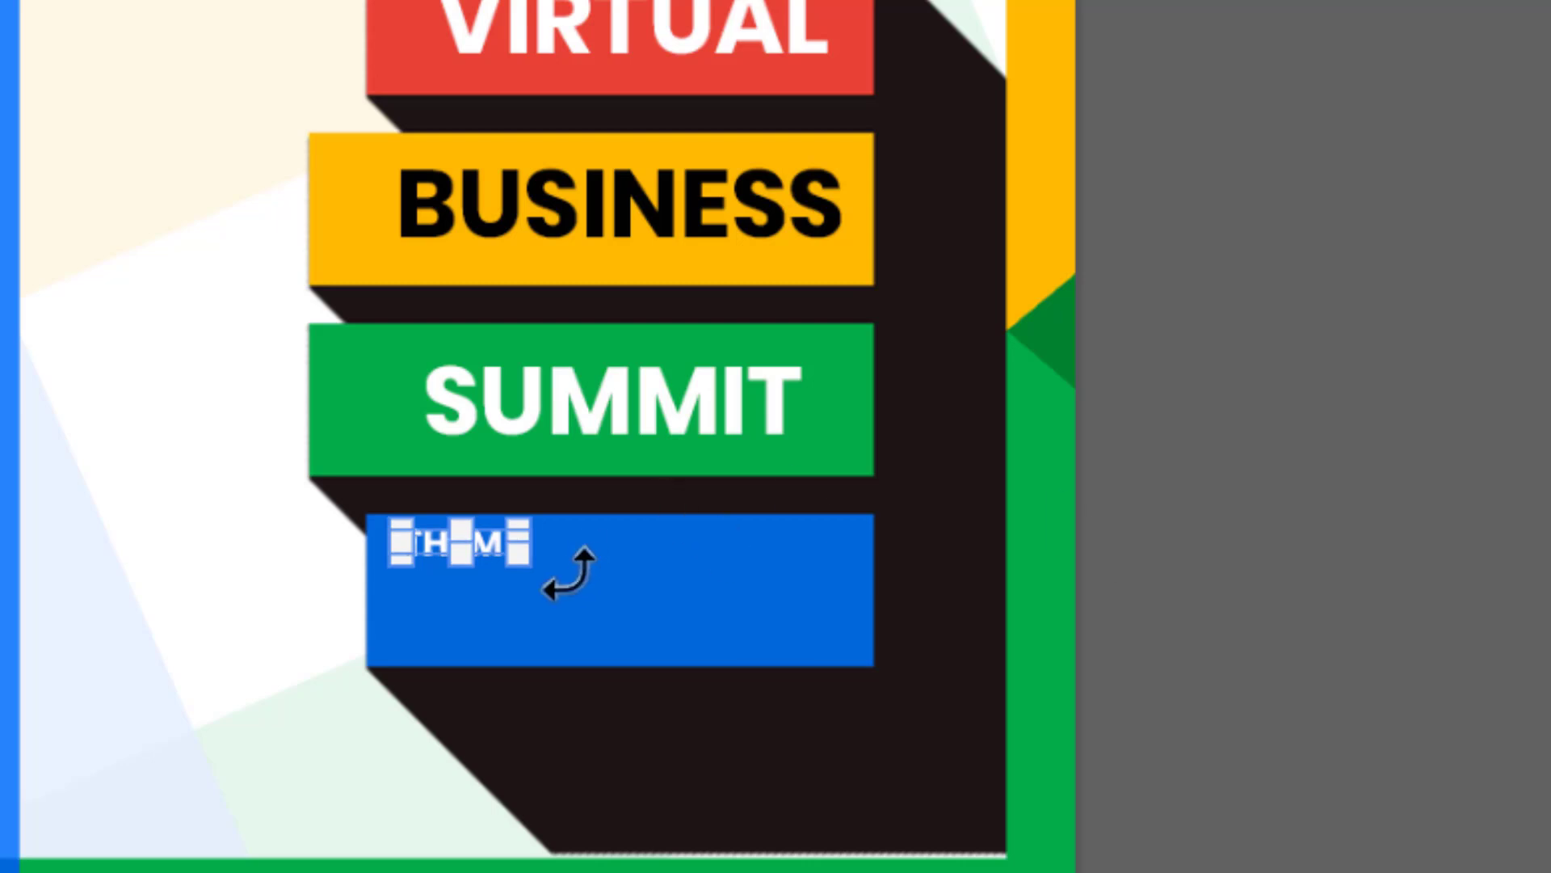
drag(517, 549, 521, 554)
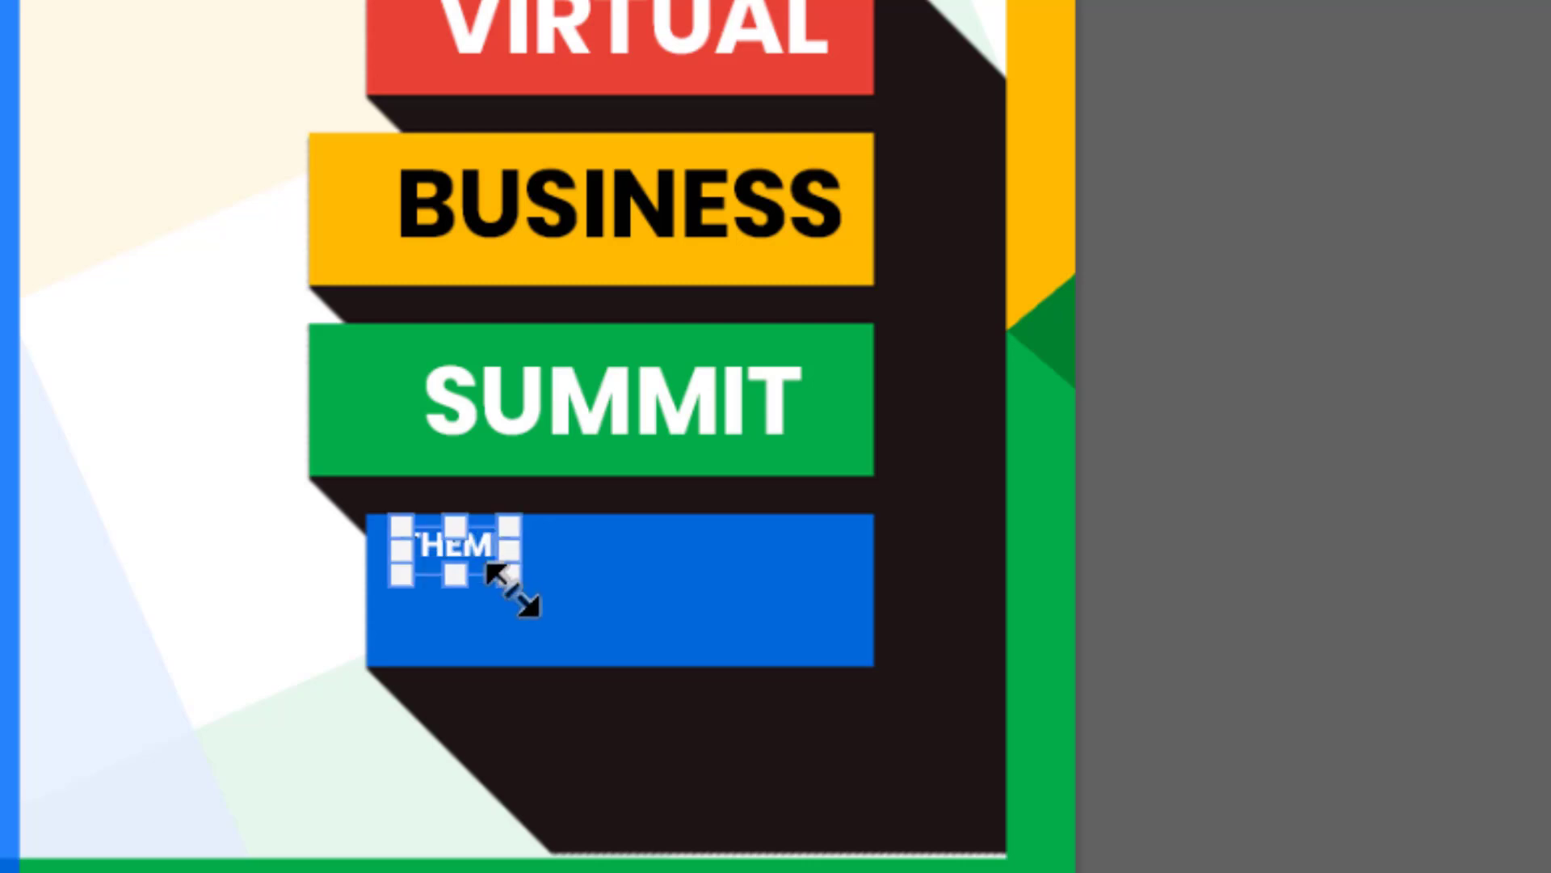
drag(513, 588, 497, 582)
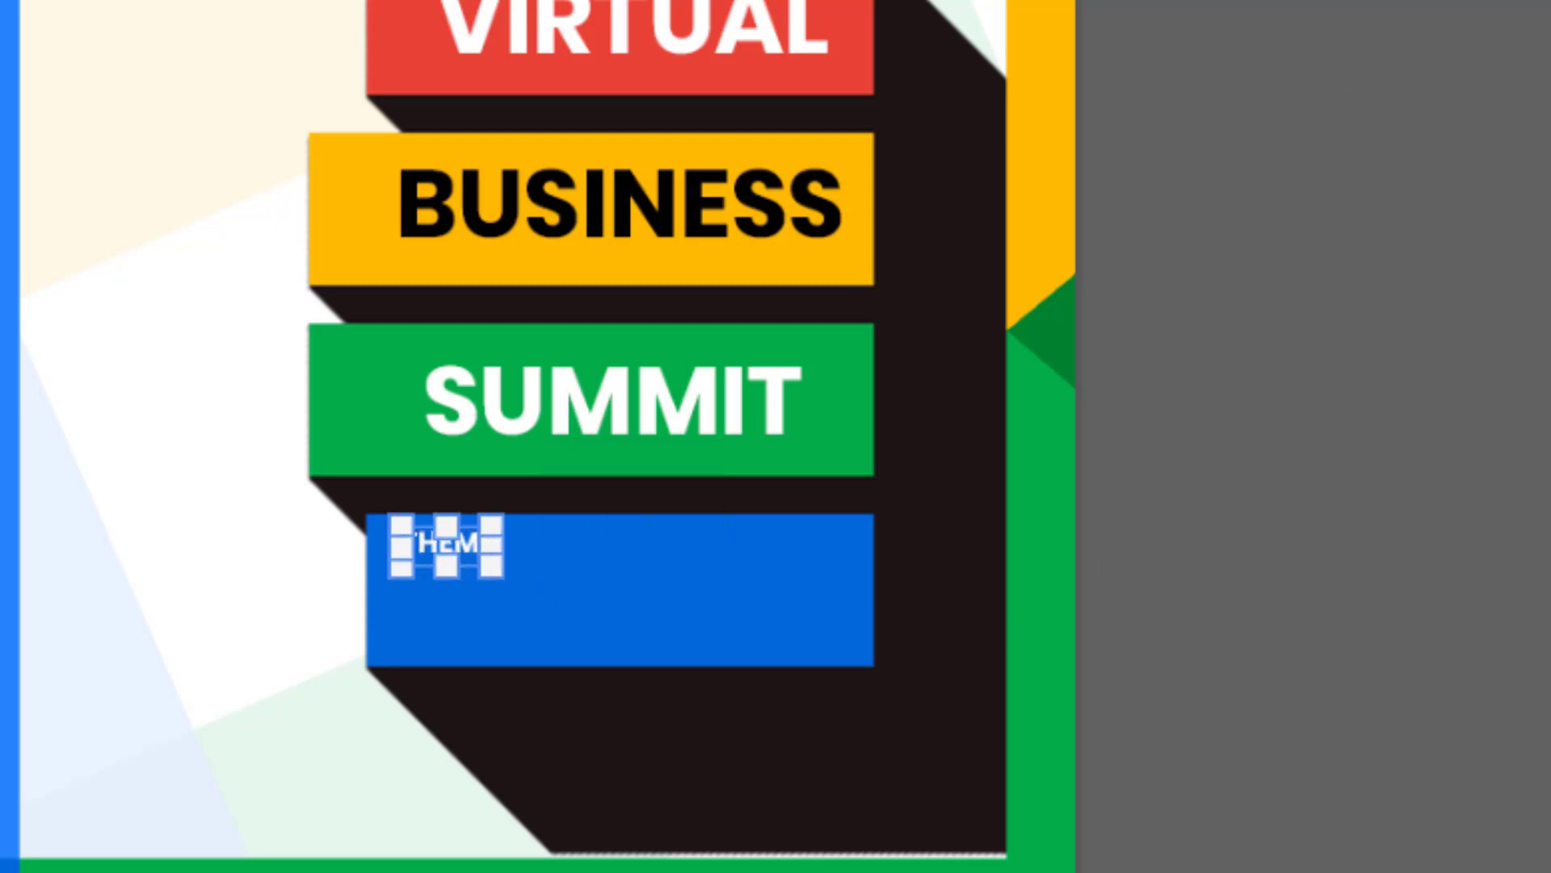
click(1456, 425)
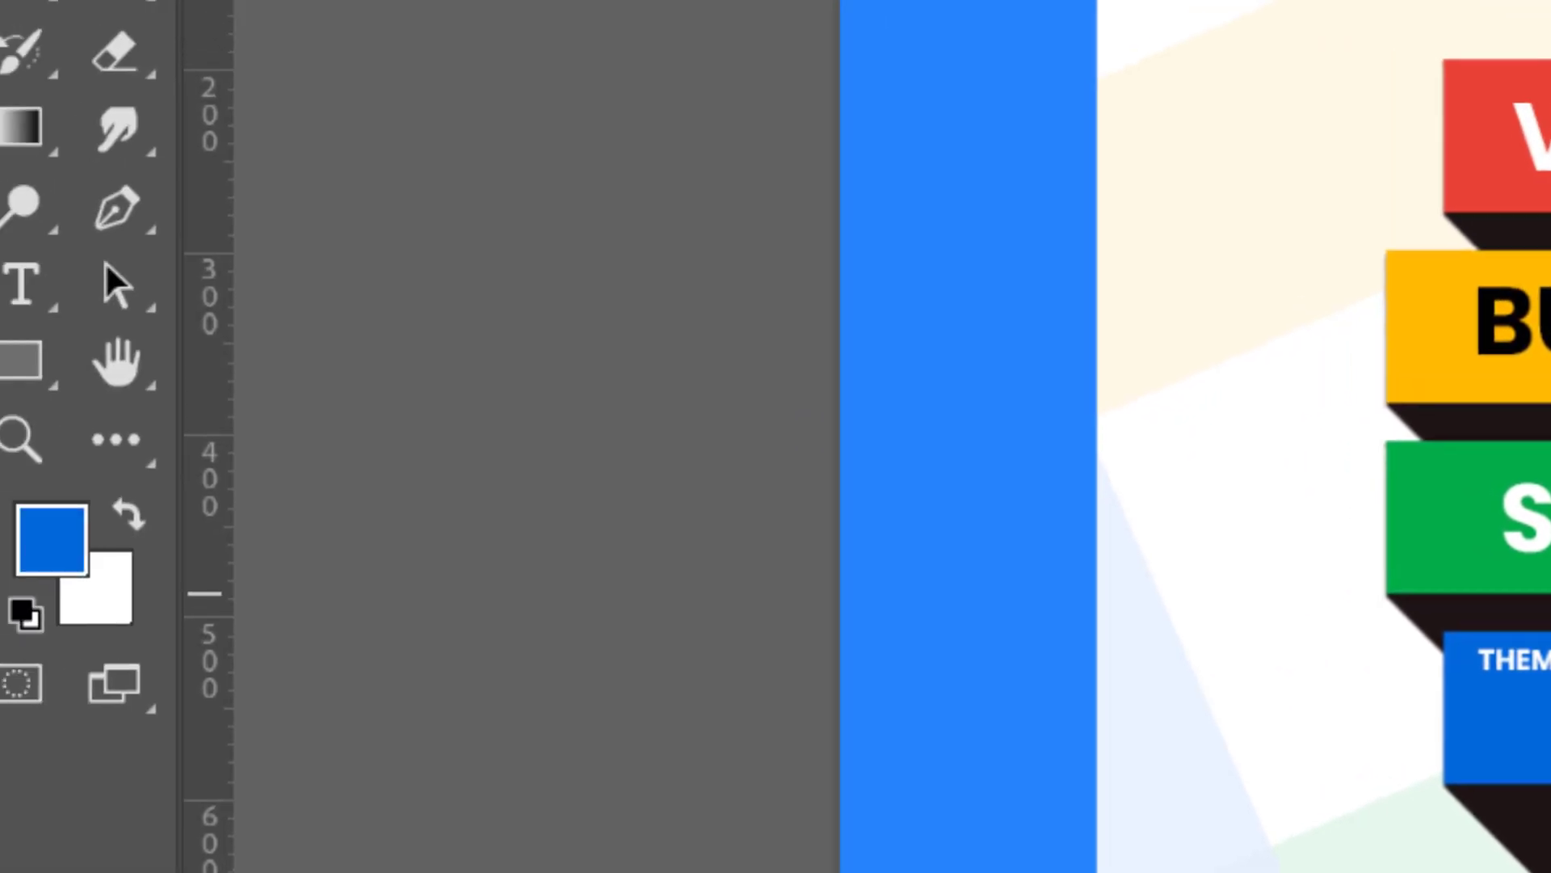
Step: Add a Lorem ipsum paragraph text box in the blue rectangle below THEME, styled Poppins Regular at 1 pt
click(20, 295)
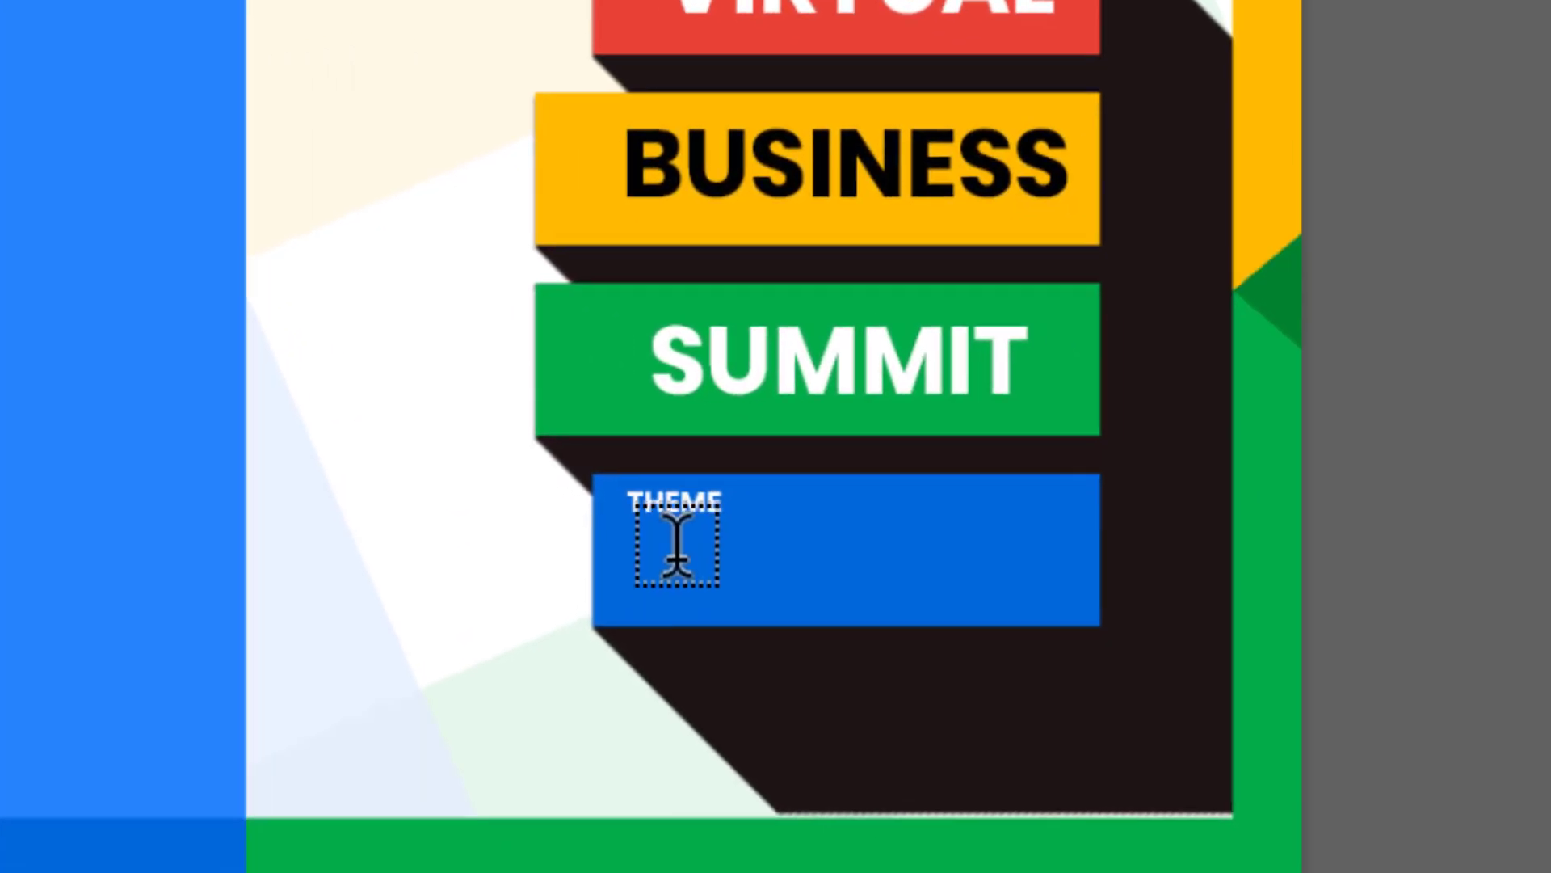
drag(673, 560, 1050, 608)
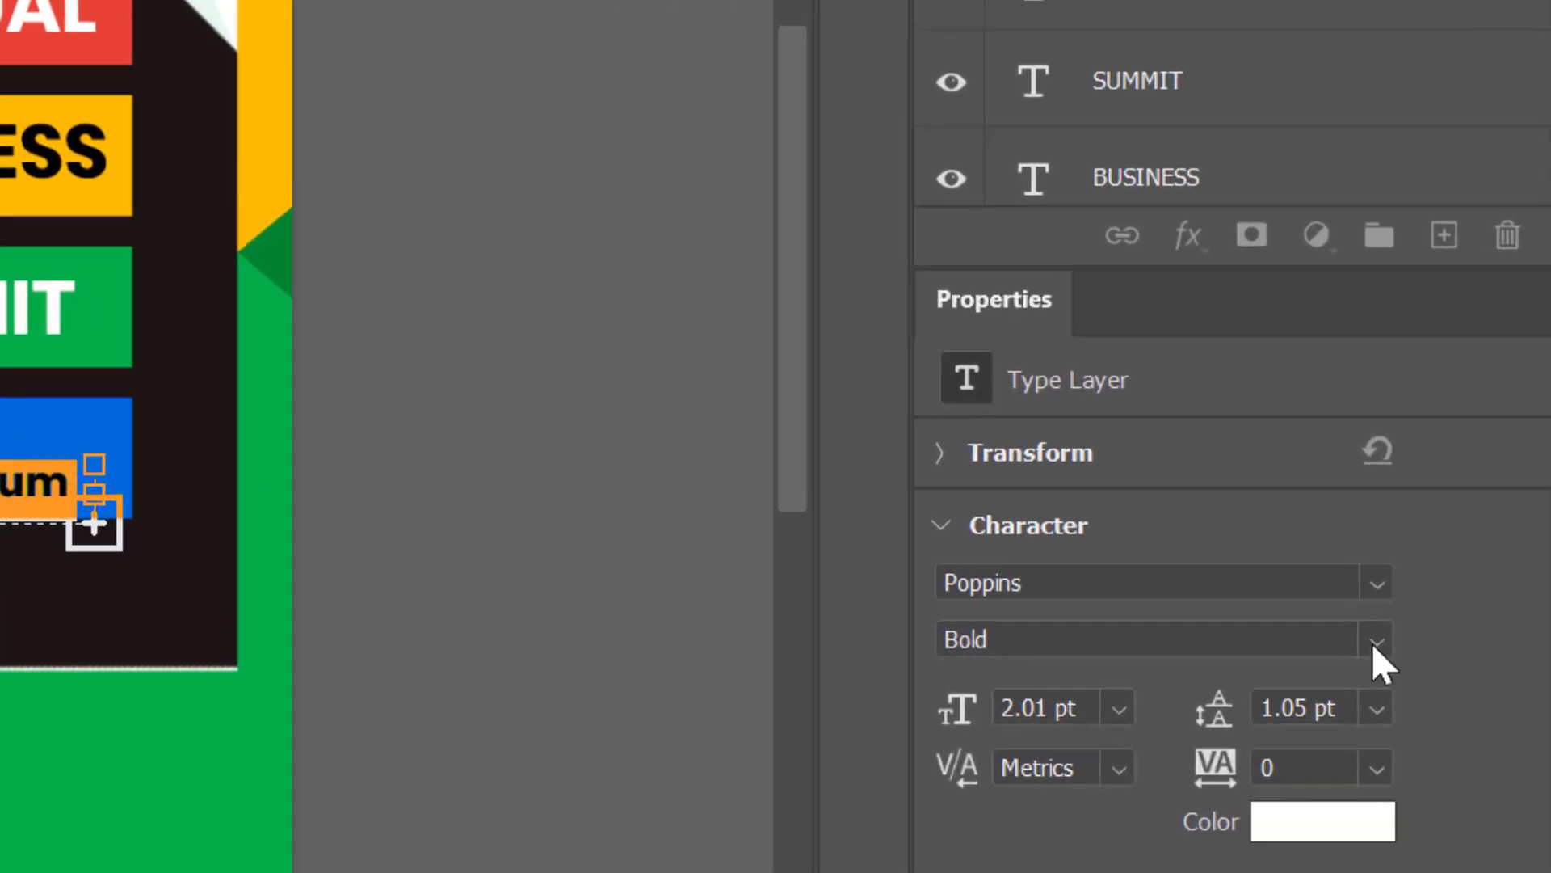
click(1381, 489)
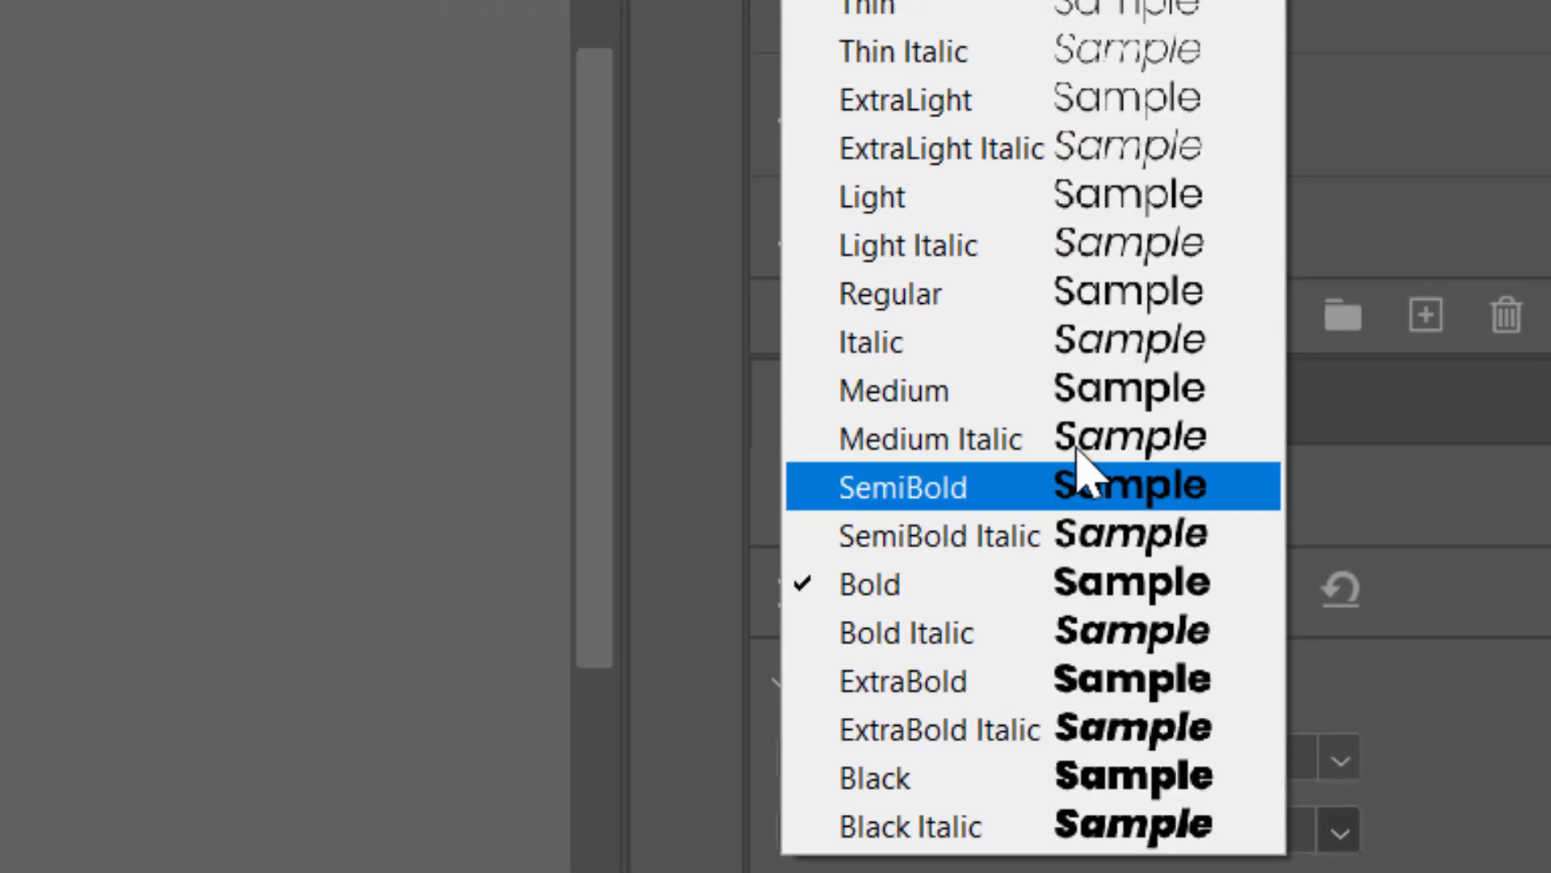
click(1013, 312)
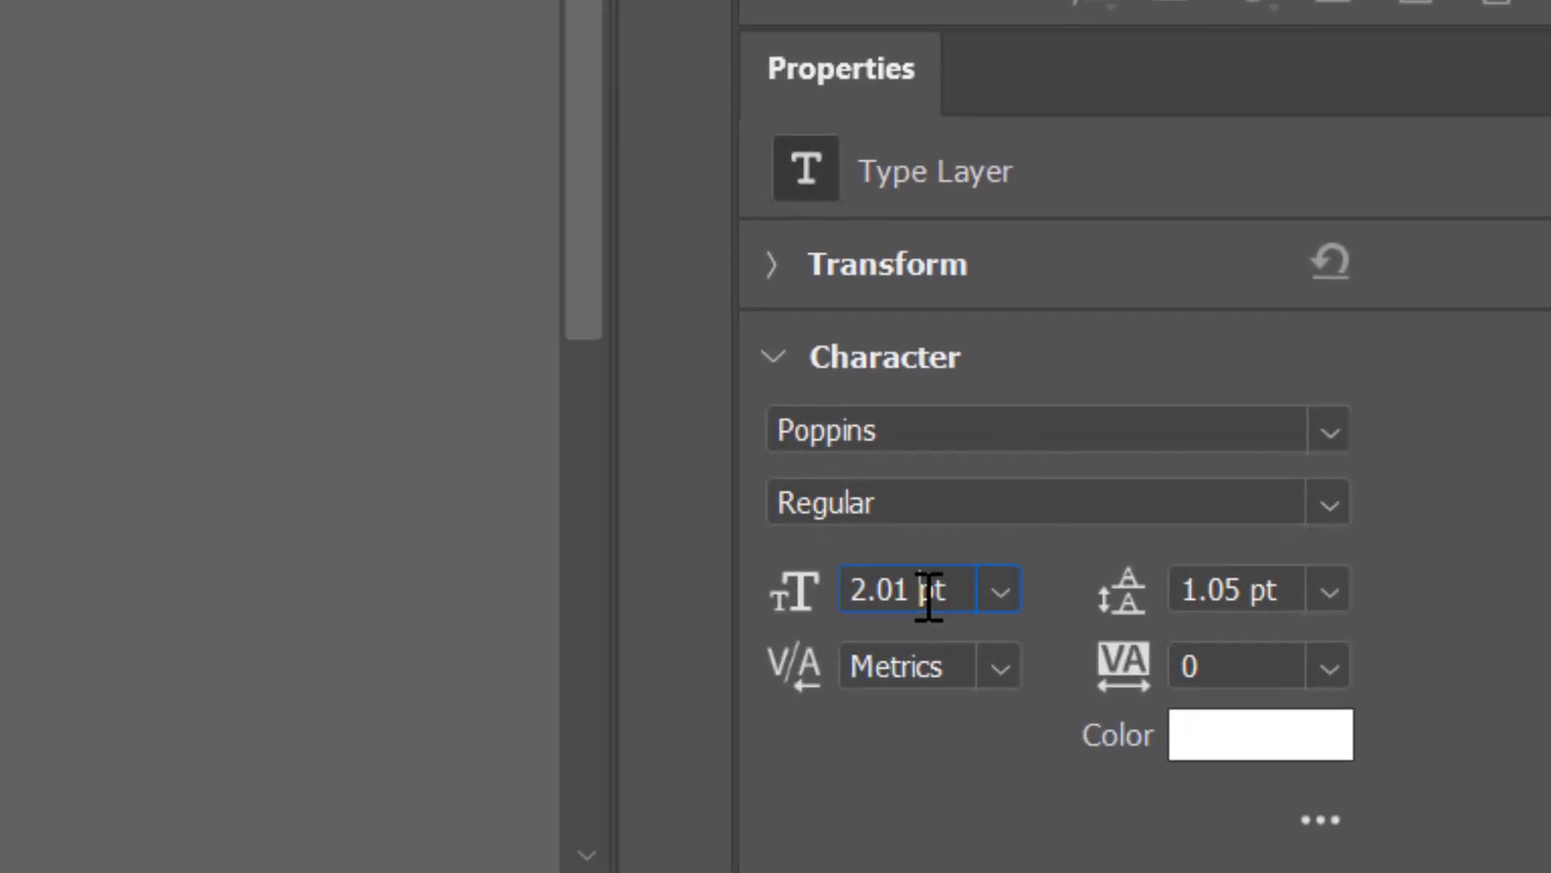
drag(923, 596, 687, 639)
text(1)
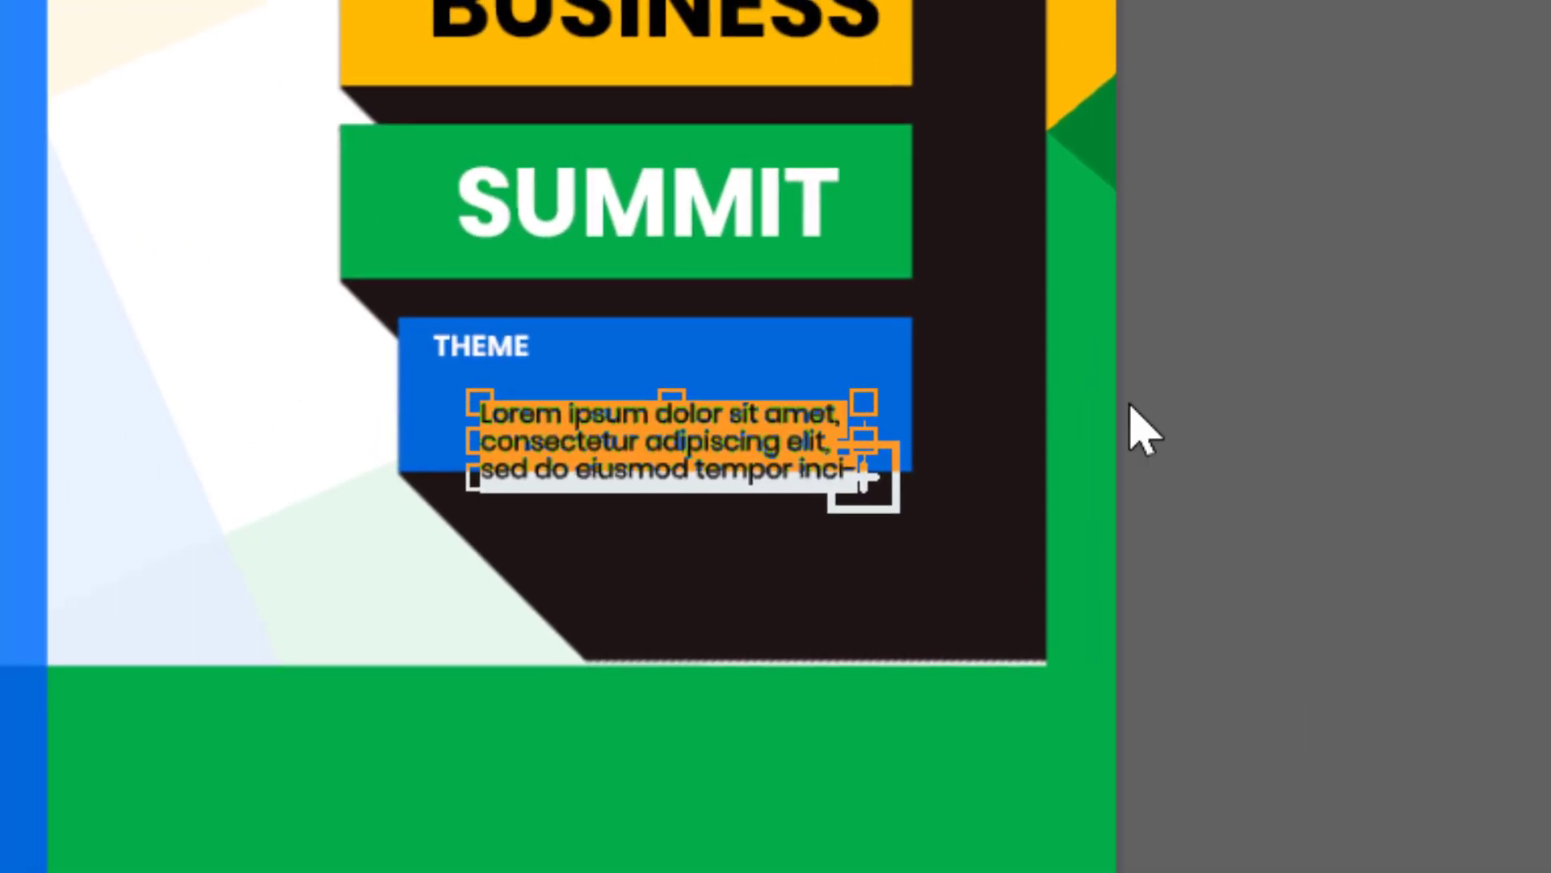
key(ctrl+shift+a)
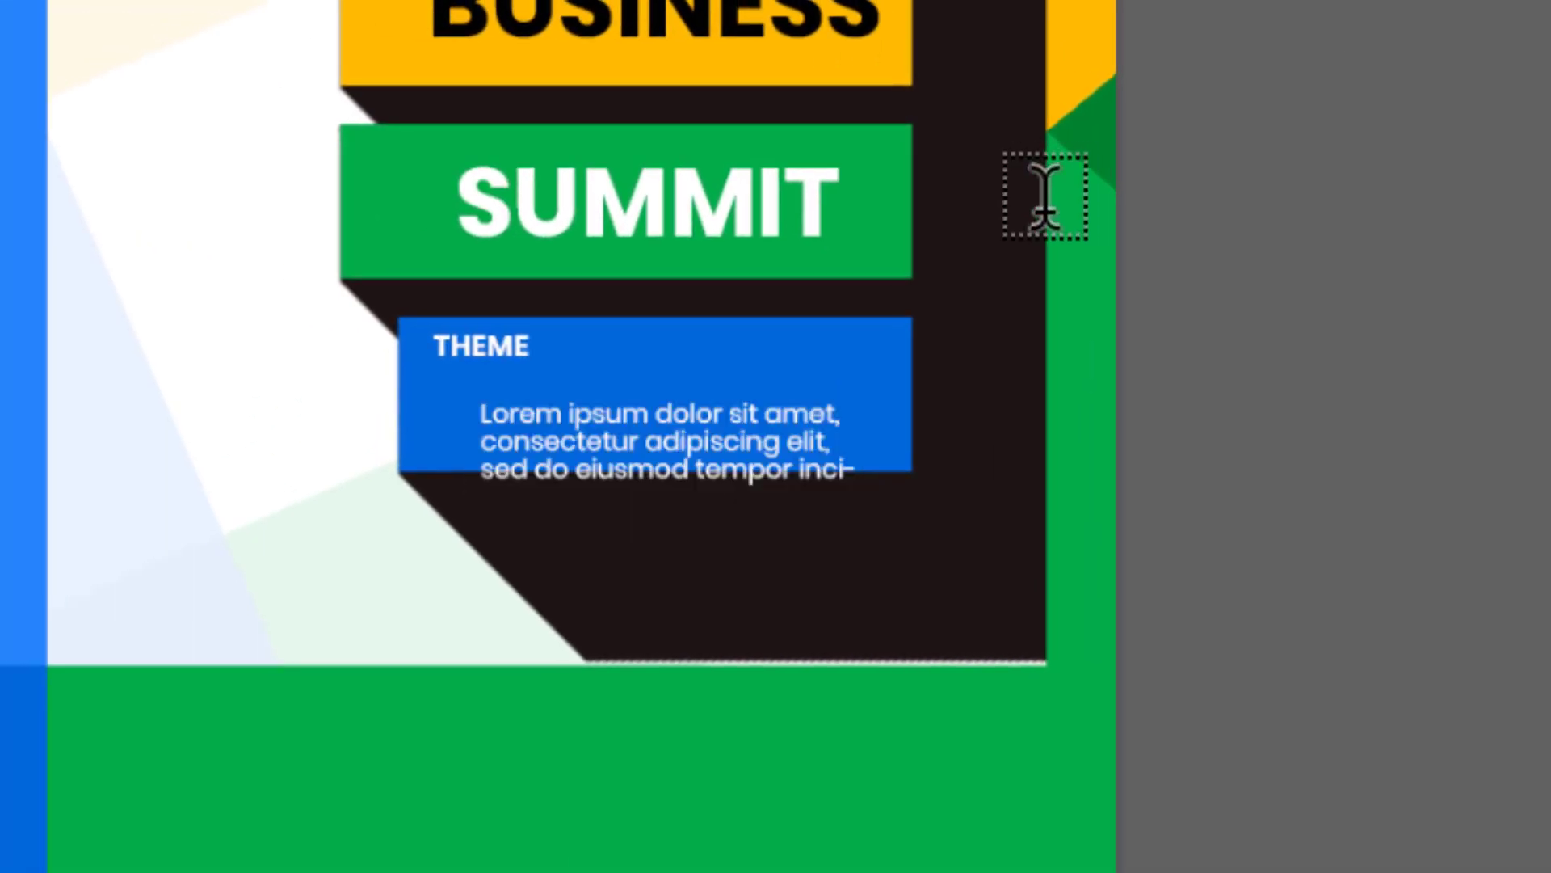
key(Escape)
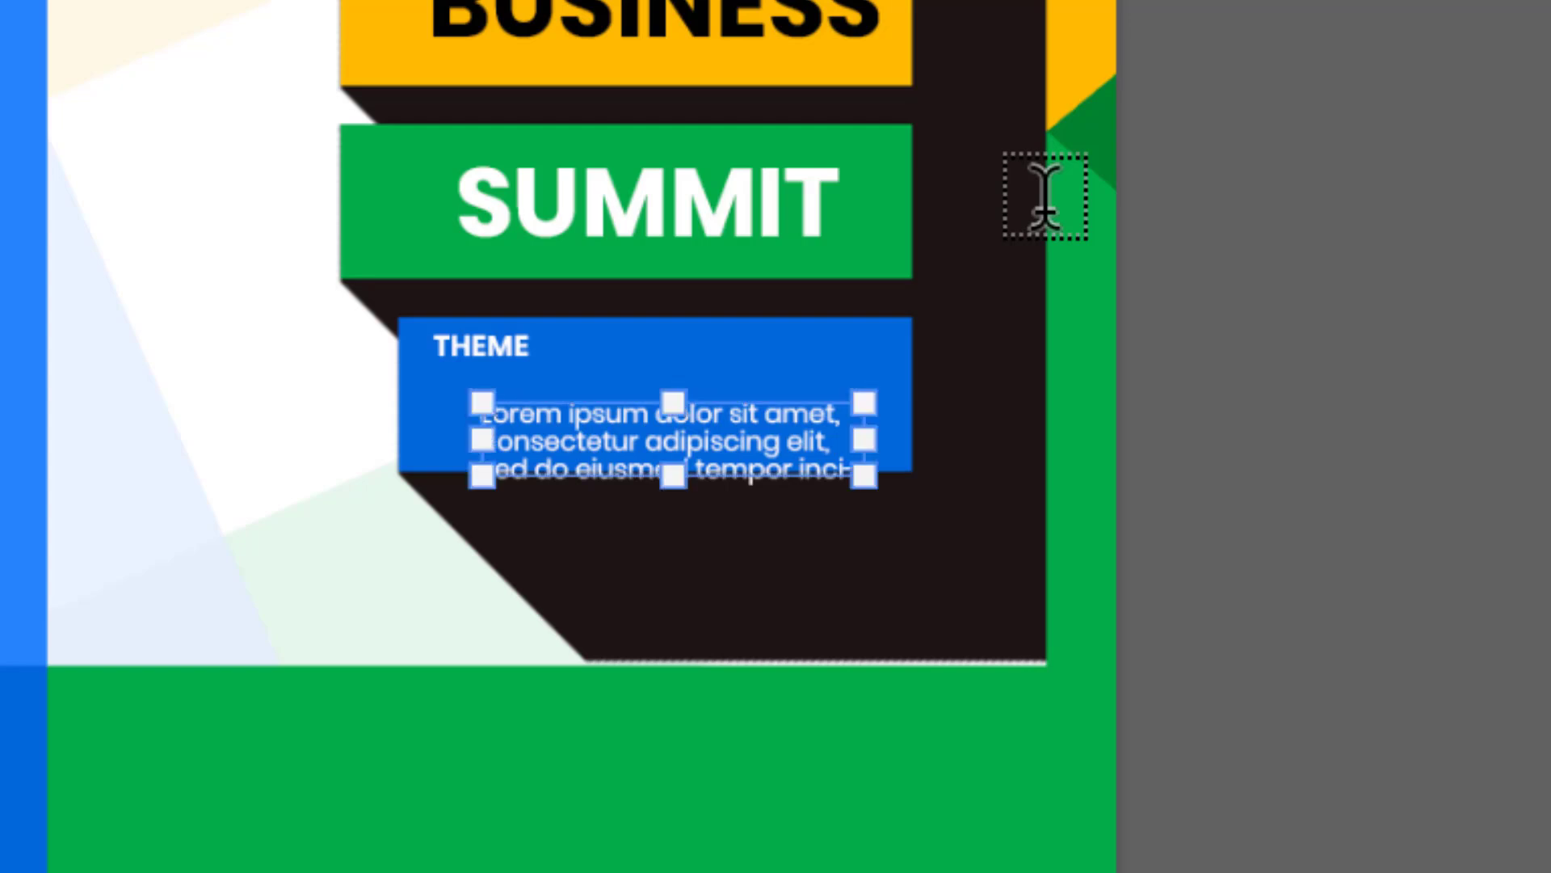
Step: Nudge the Lorem ipsum paragraph up to sit just under the THEME label, and slightly left
key(Up)
key(Up)
key(Up)
key(Up)
key(Up)
key(Up)
key(Up)
key(Up)
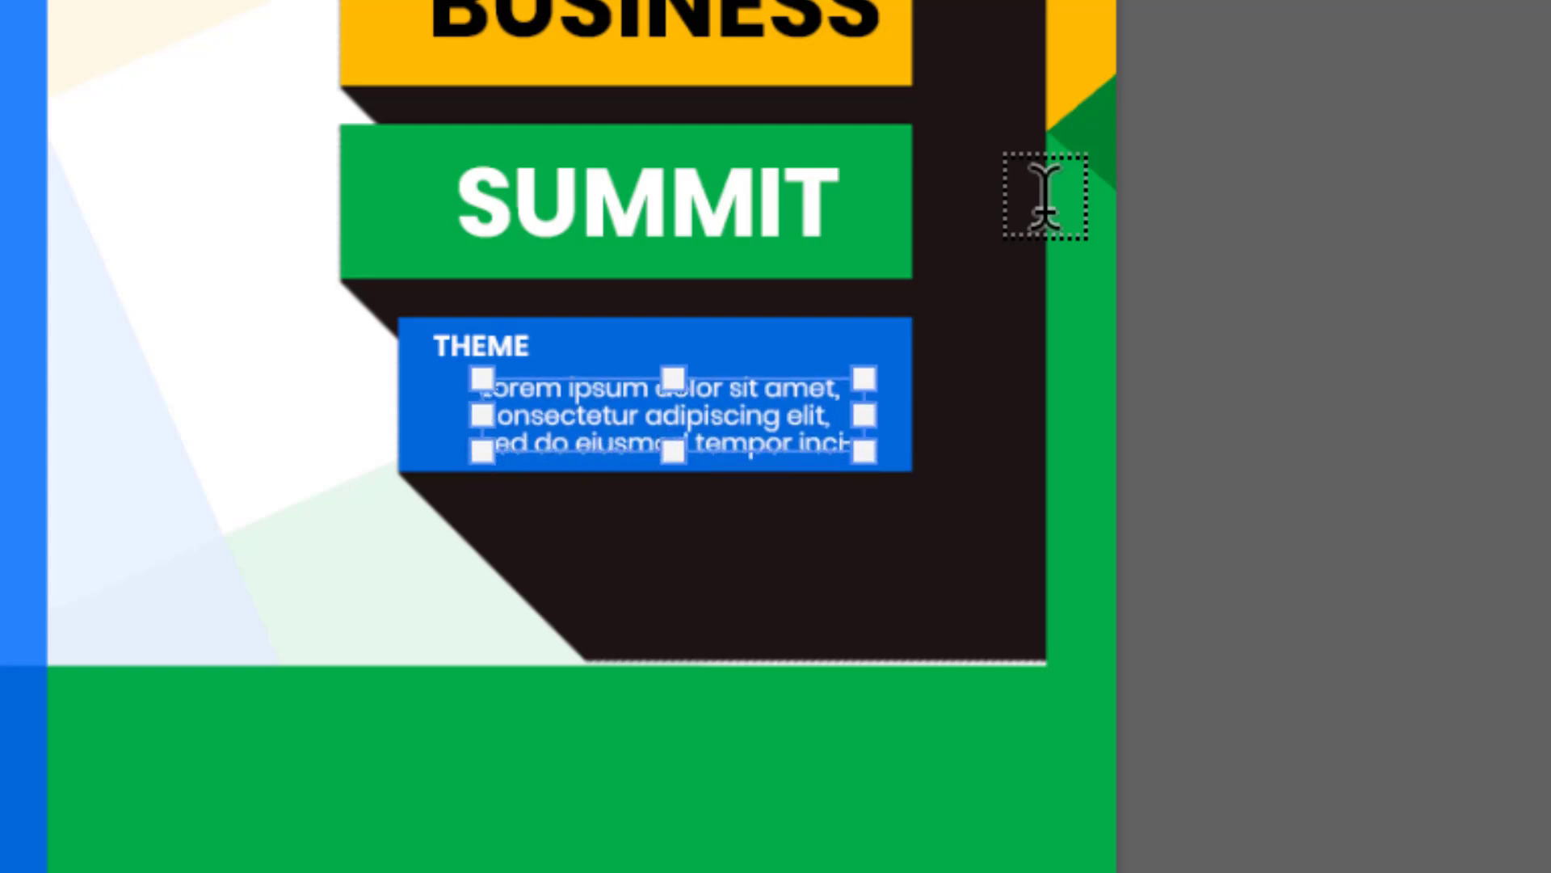
key(Up)
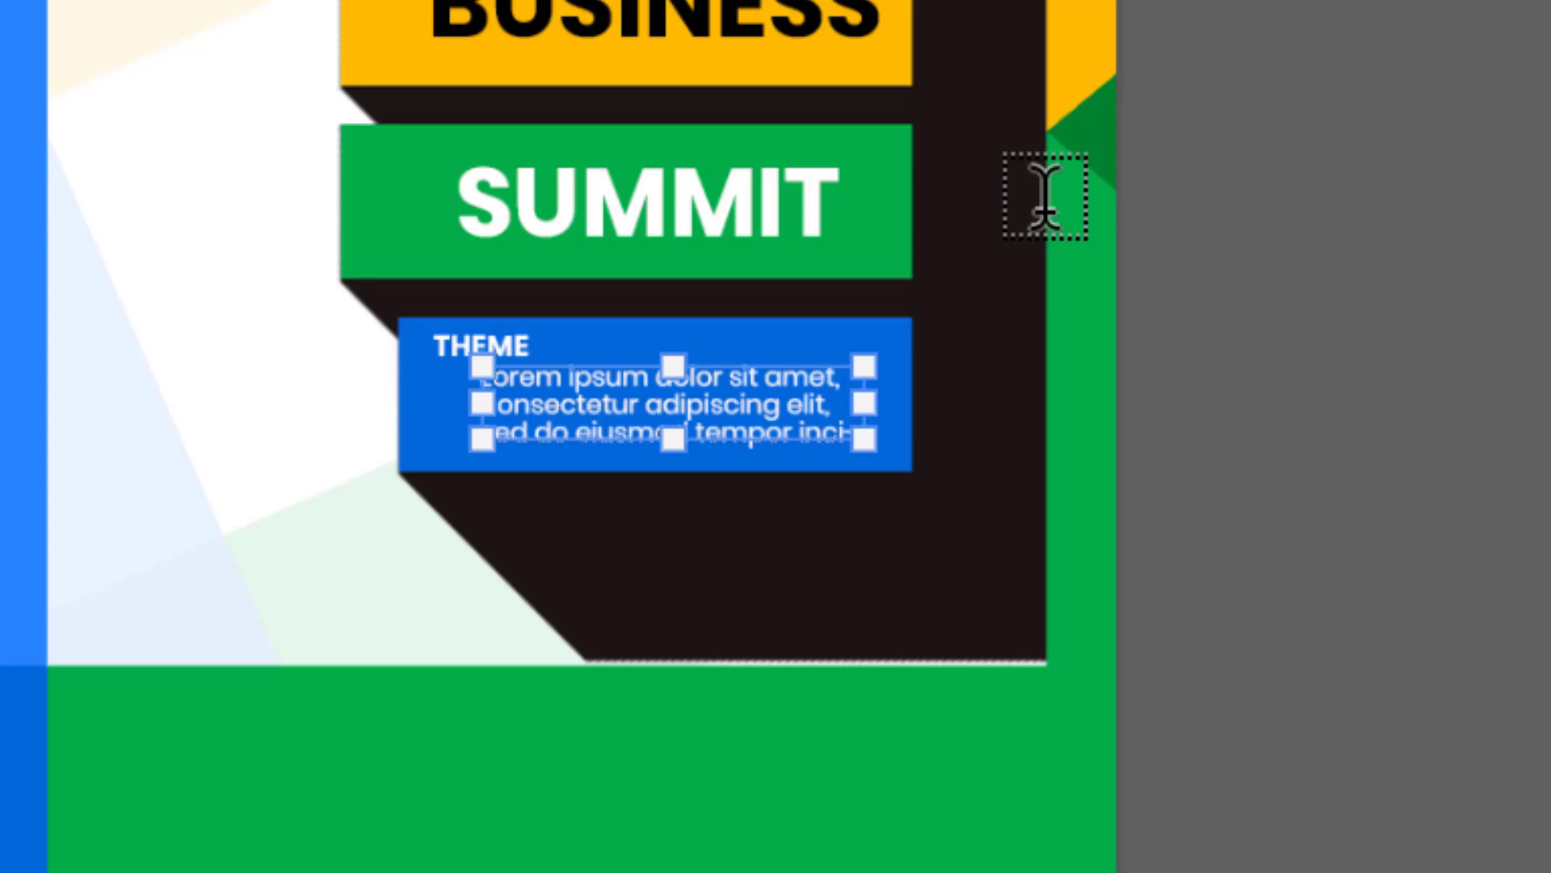
key(Left)
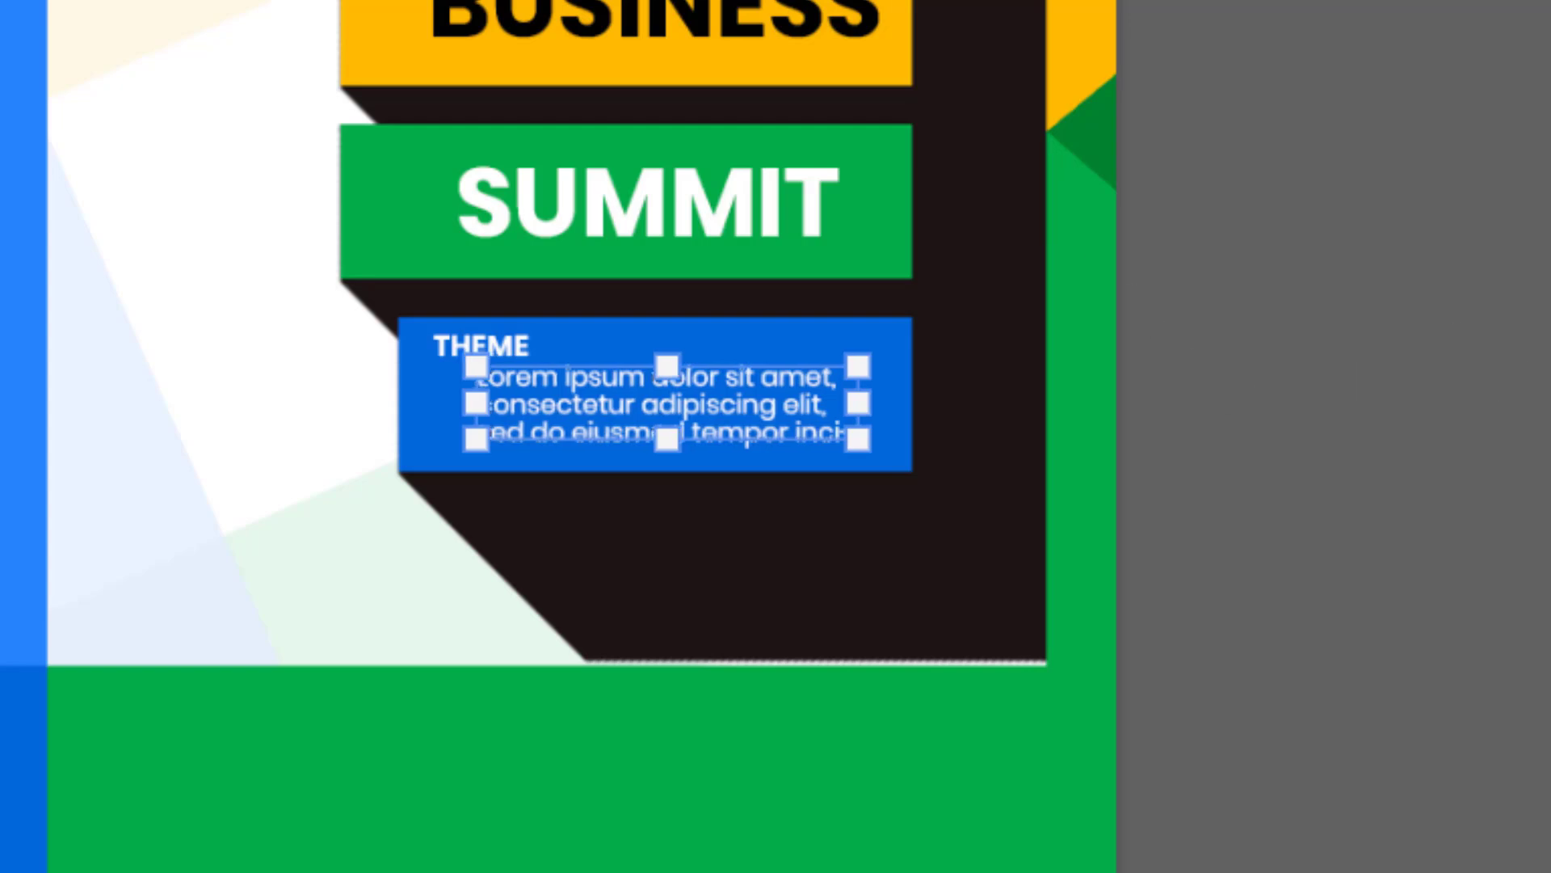
Step: Shift the THEME label slightly right and move the Lorem ipsum paragraph left to align beneath it
key(alt+bracketleft)
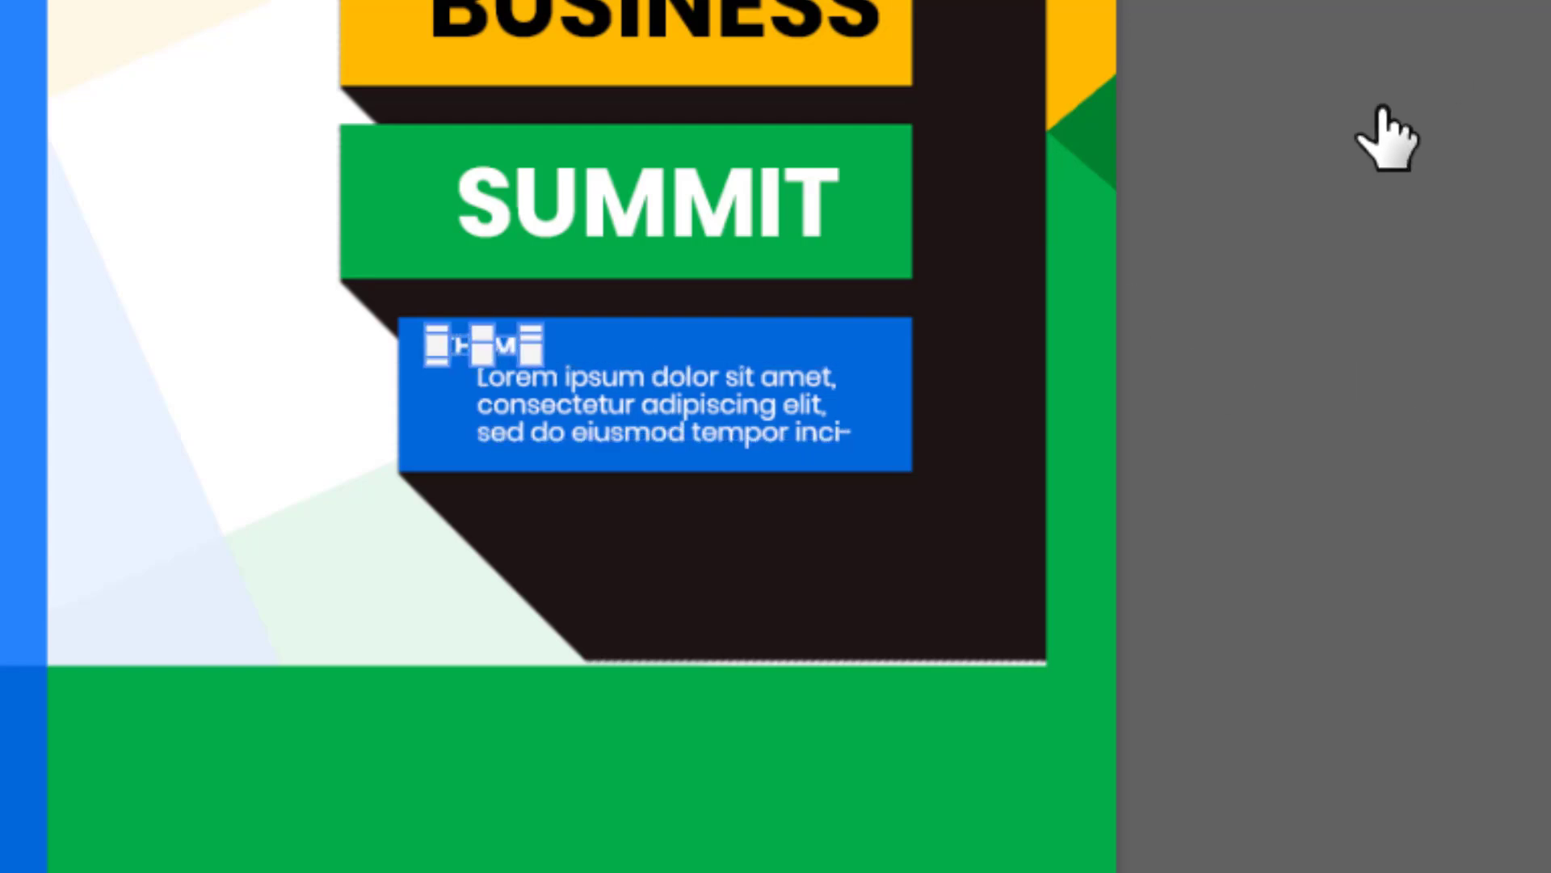
click(733, 420)
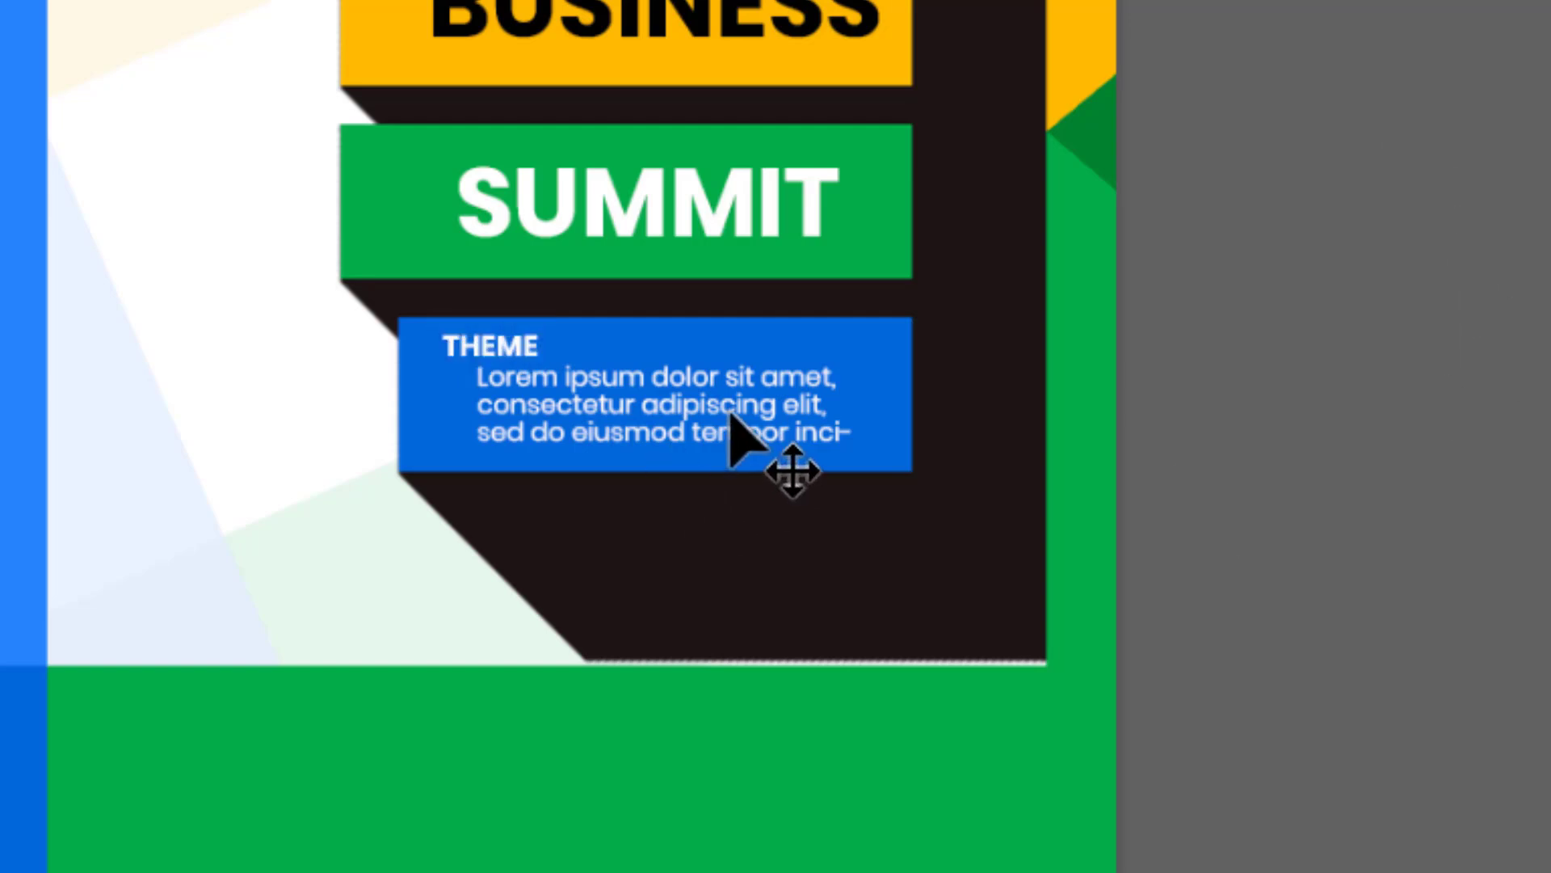
key(Left)
key(Left)
key(Left)
key(Left)
key(Left)
key(Left)
key(Left)
key(Left)
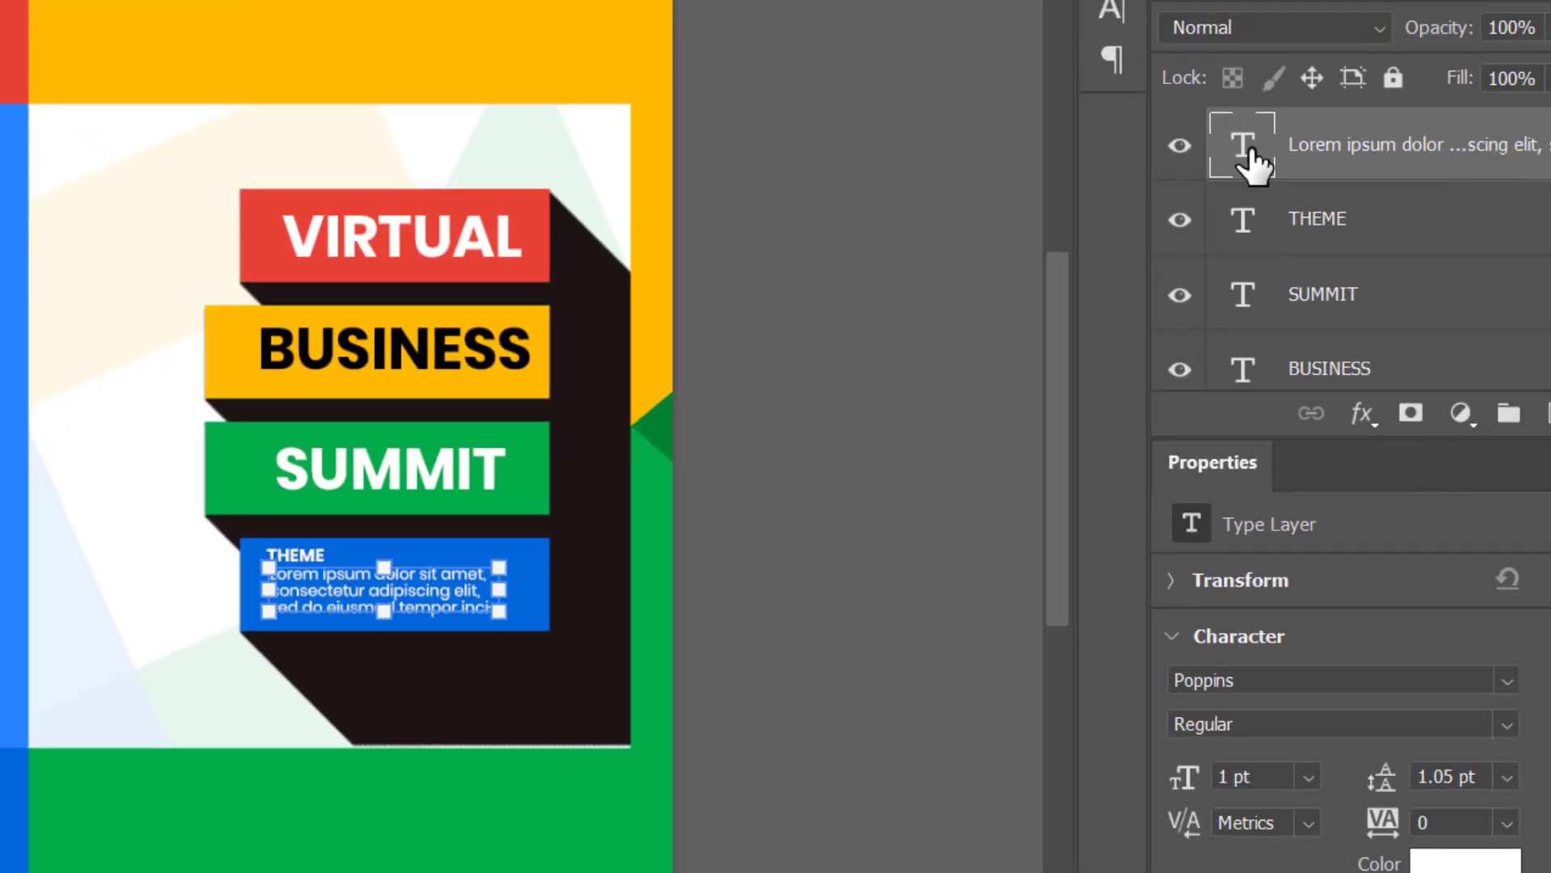
Step: Widen the Lorem ipsum text box to about 236 px so it fills the blue rectangle, and deselect it
double_click(1252, 162)
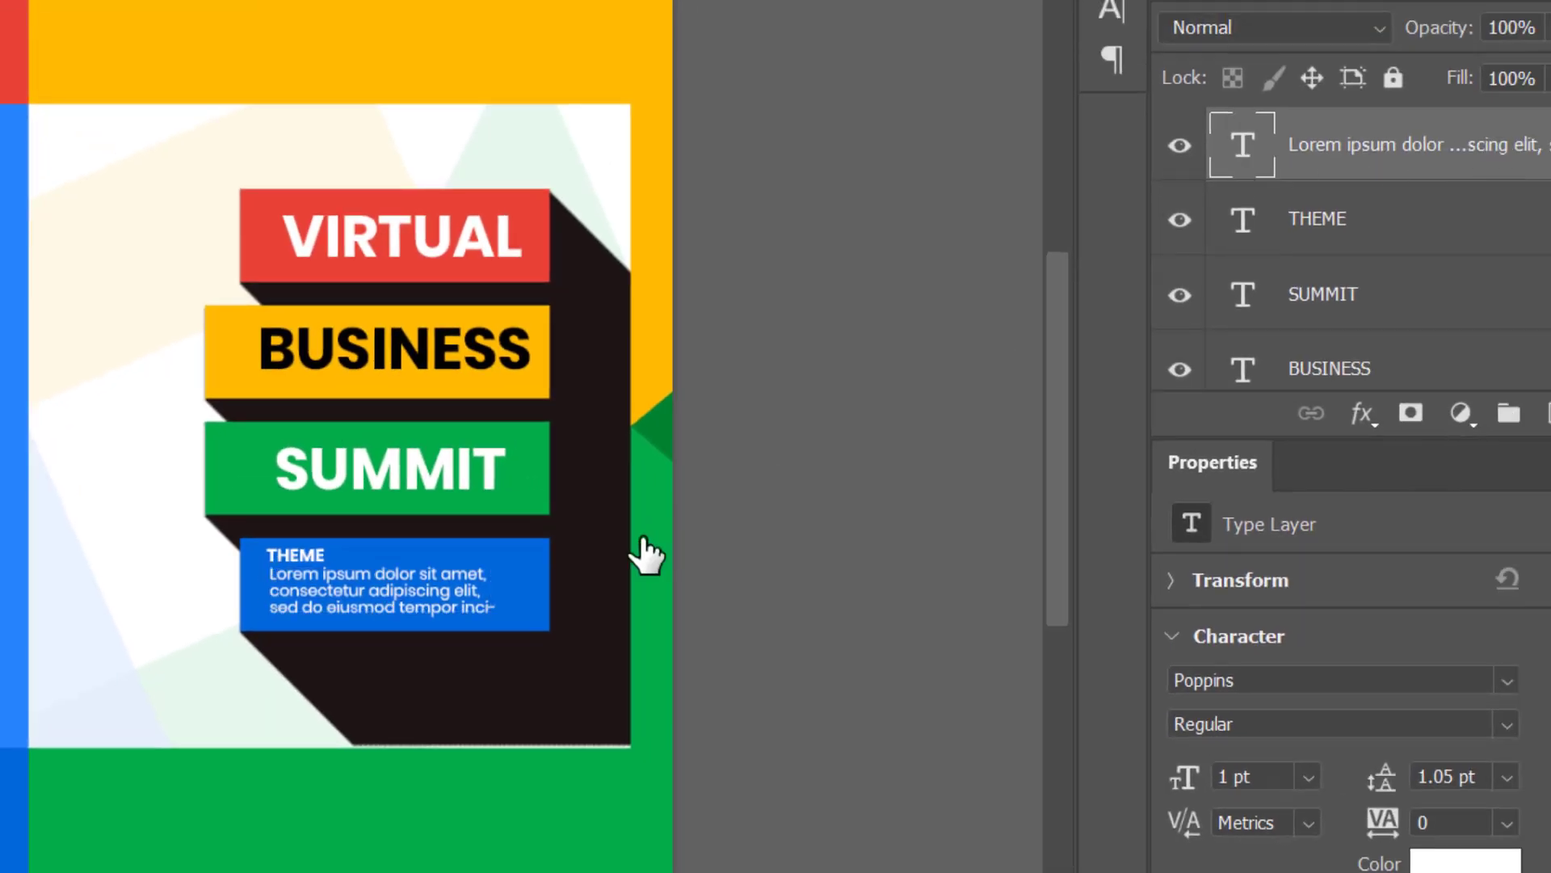
drag(506, 606, 540, 609)
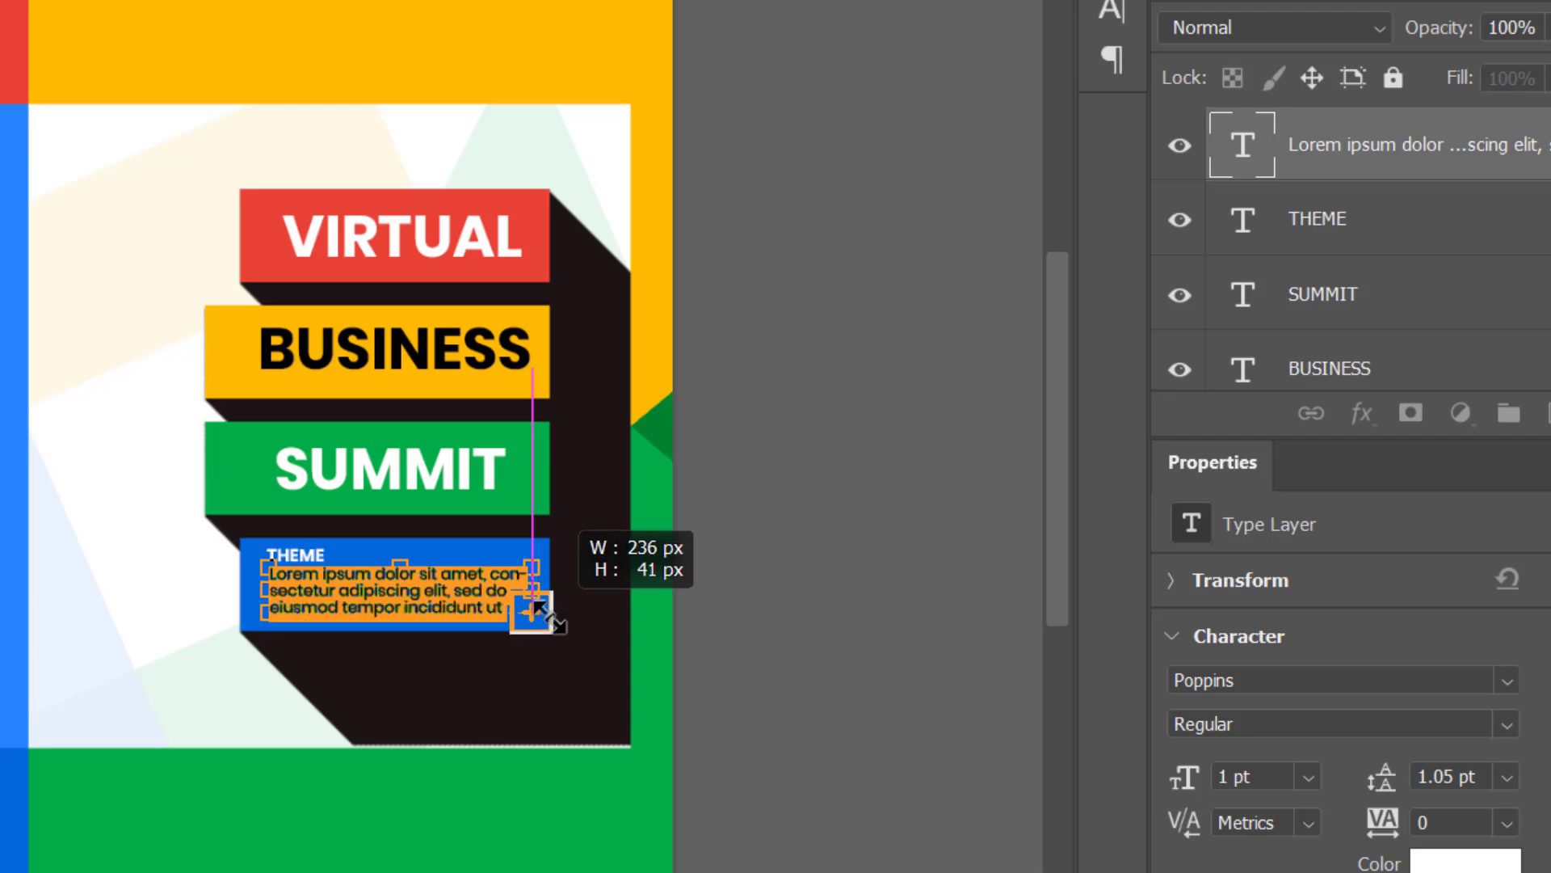
drag(762, 496, 762, 497)
click(919, 501)
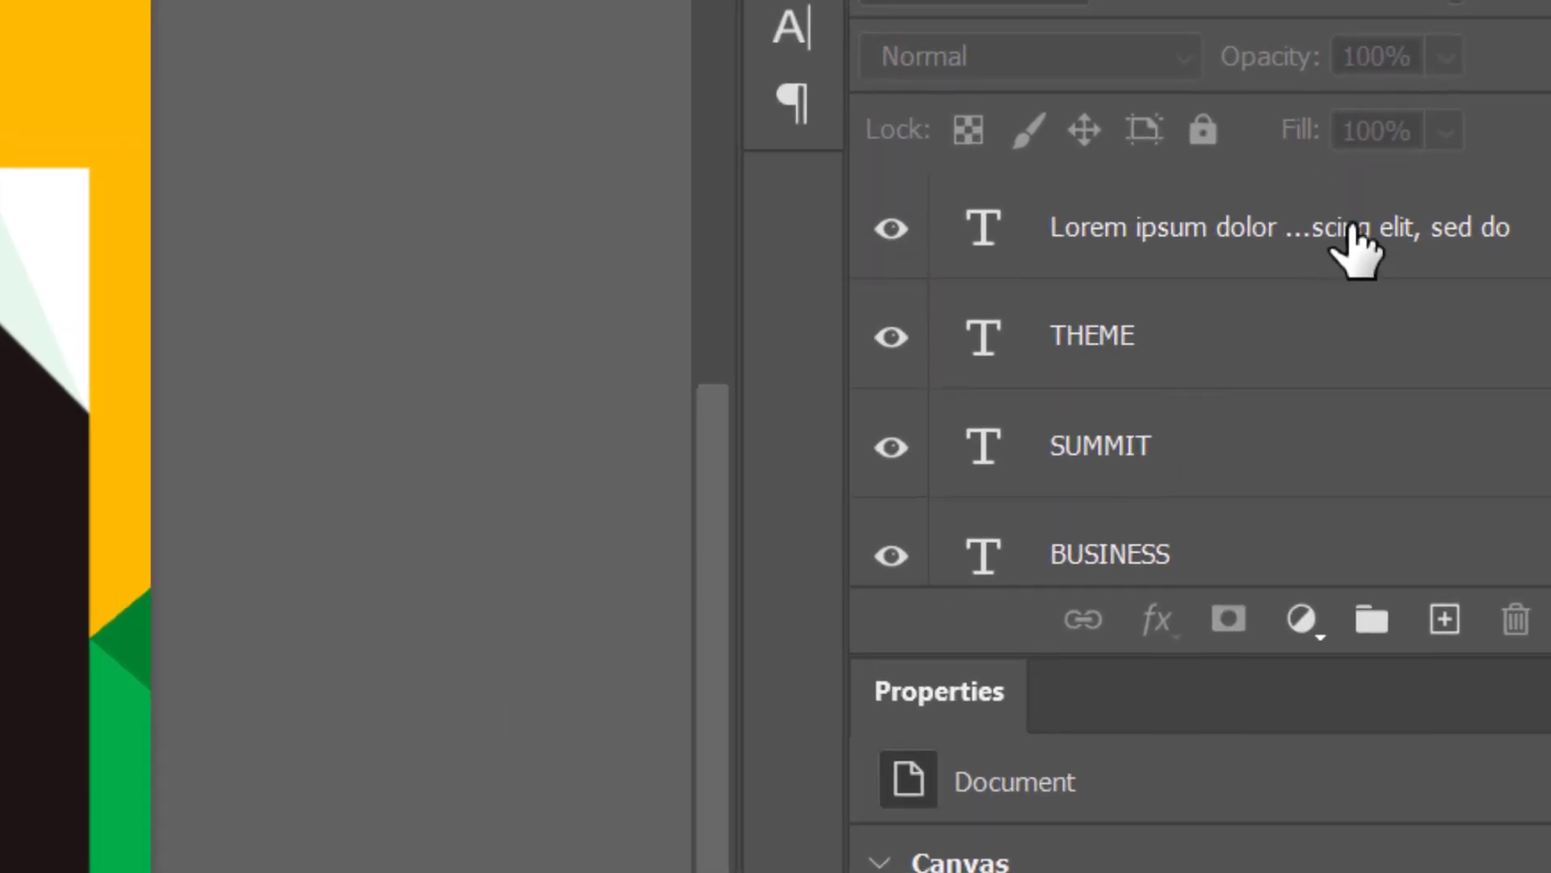
Step: Group all the text layers from Lorem ipsum down to VIRTUAL, name the group TEXT 1, and deselect it
click(1351, 246)
scroll(1547, 429, down, 1)
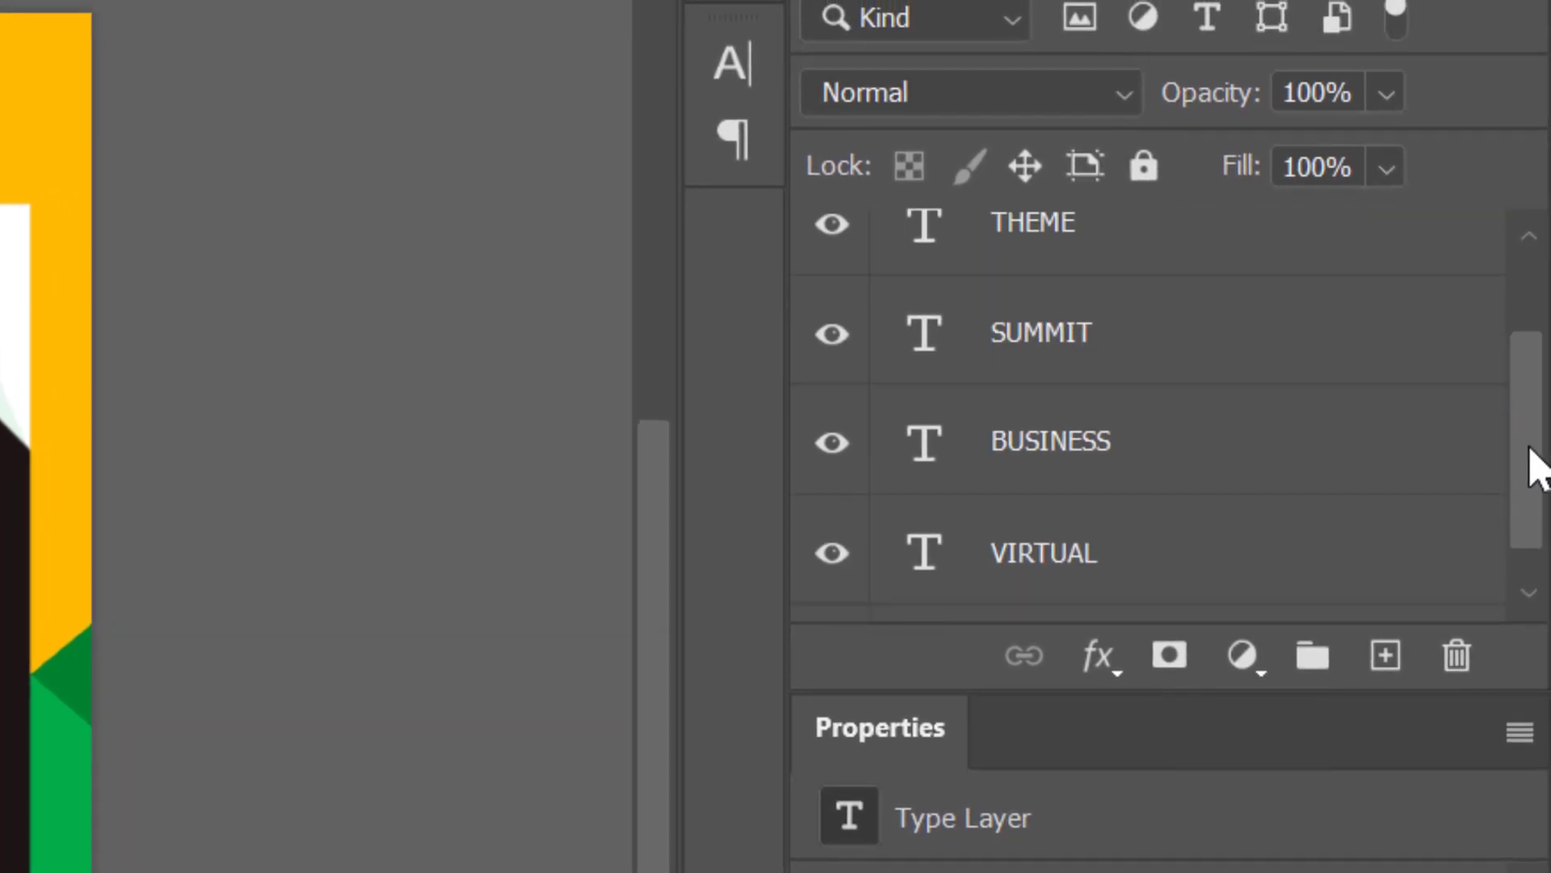
scroll(1535, 464, down, 1)
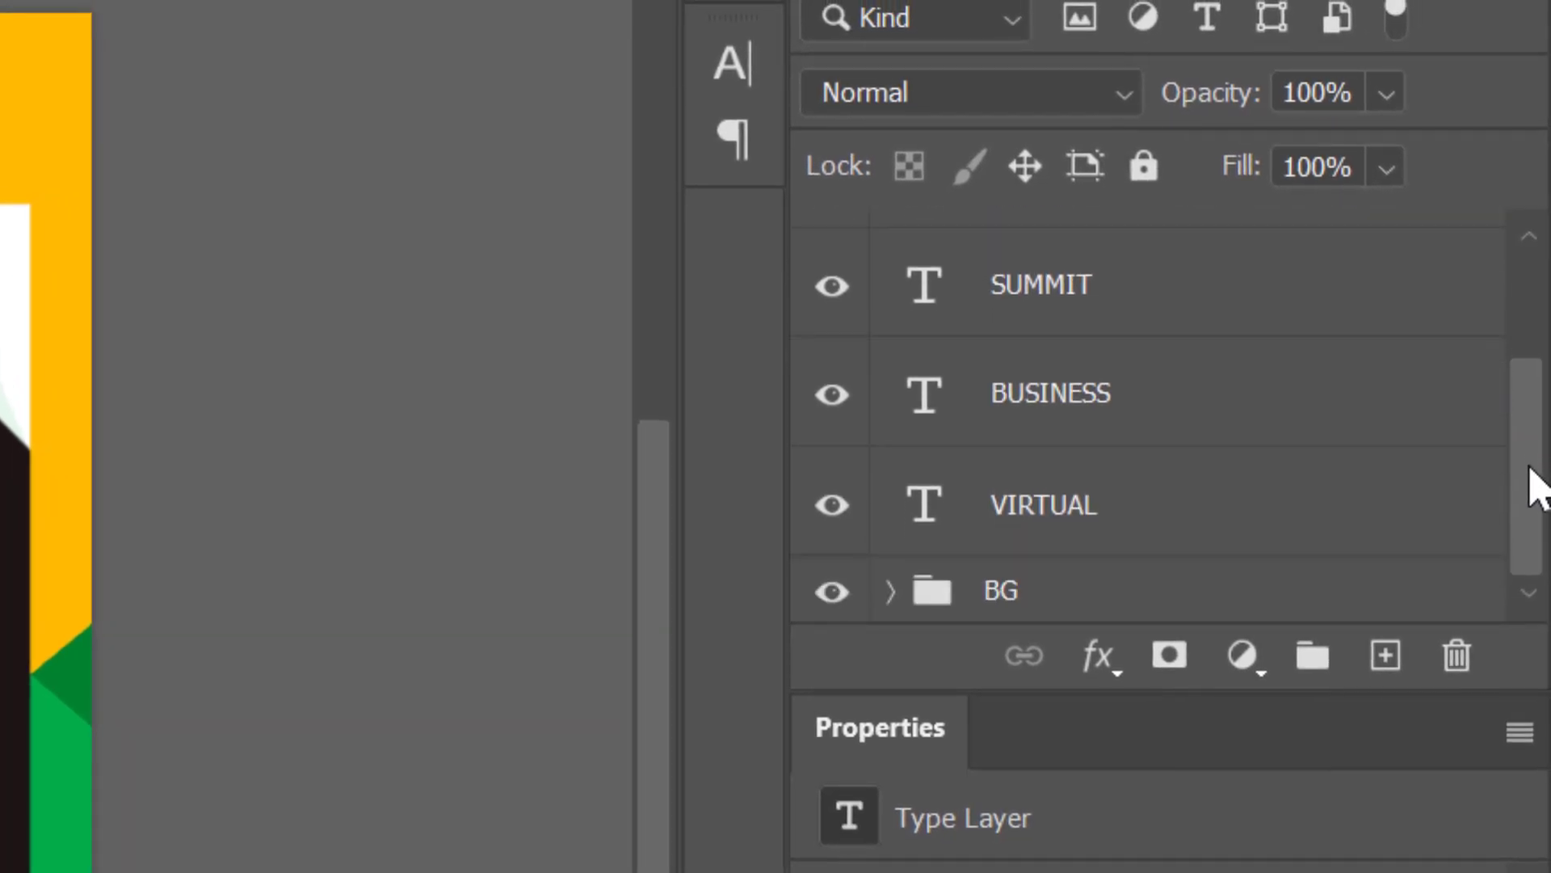
shift+click(1262, 544)
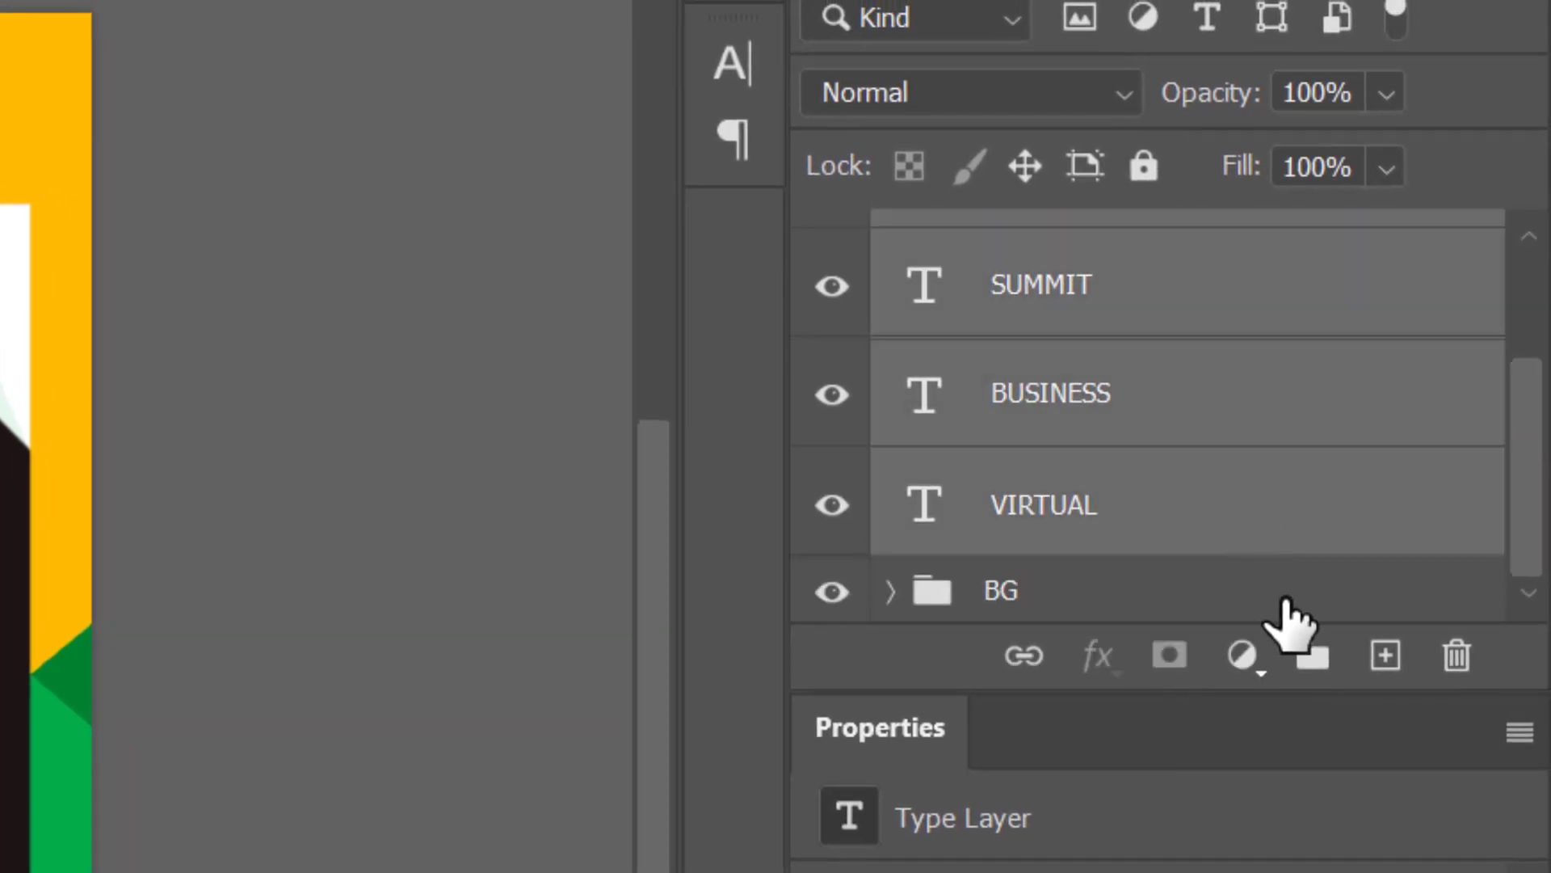
click(1312, 657)
double_click(1042, 240)
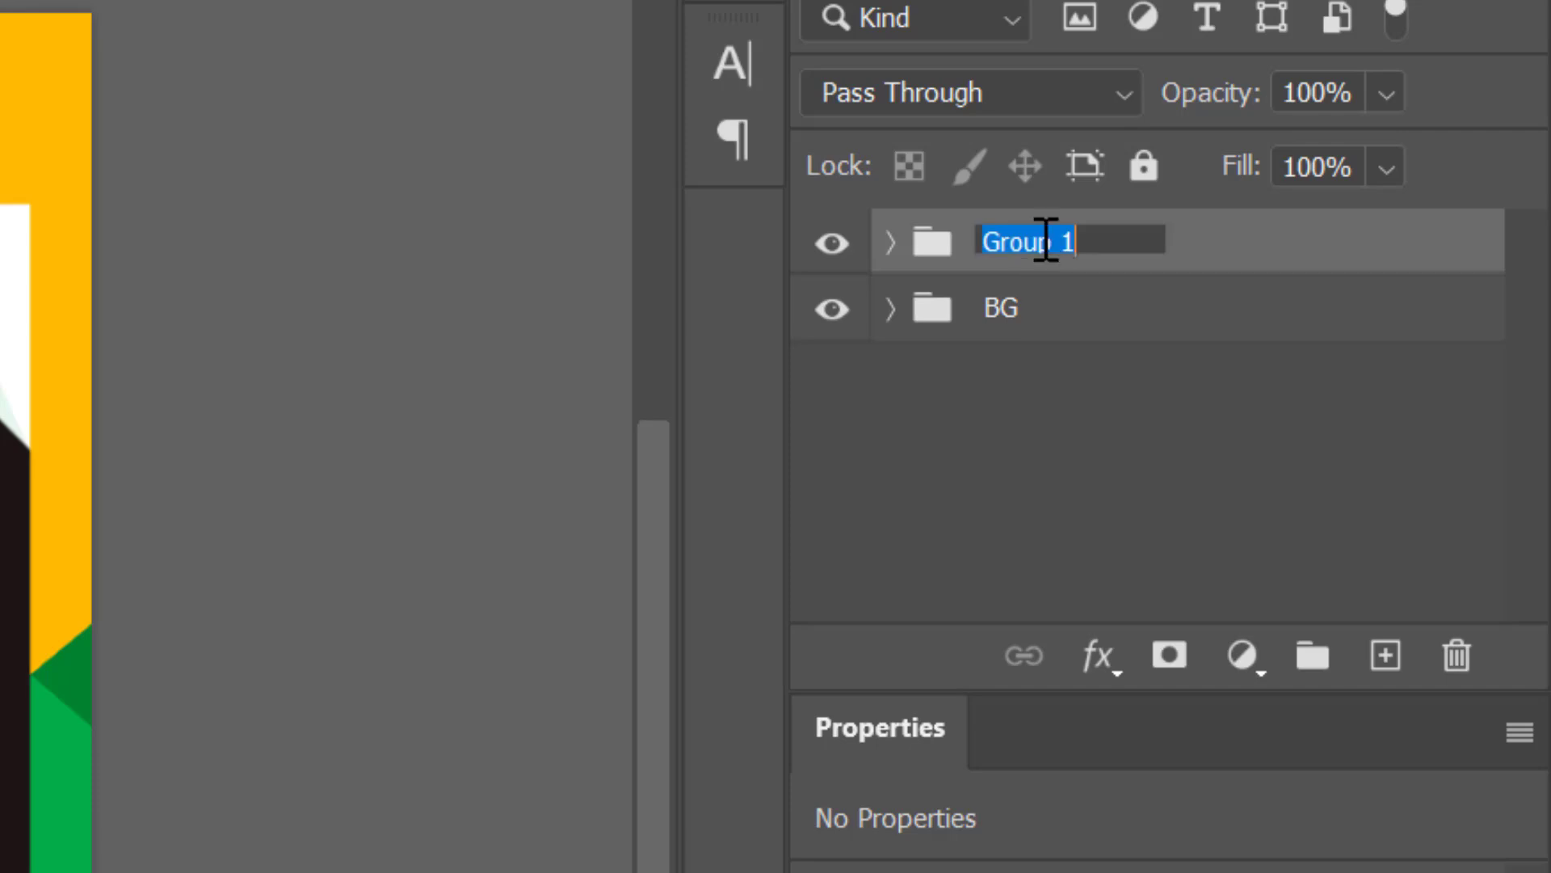
text(TEX)
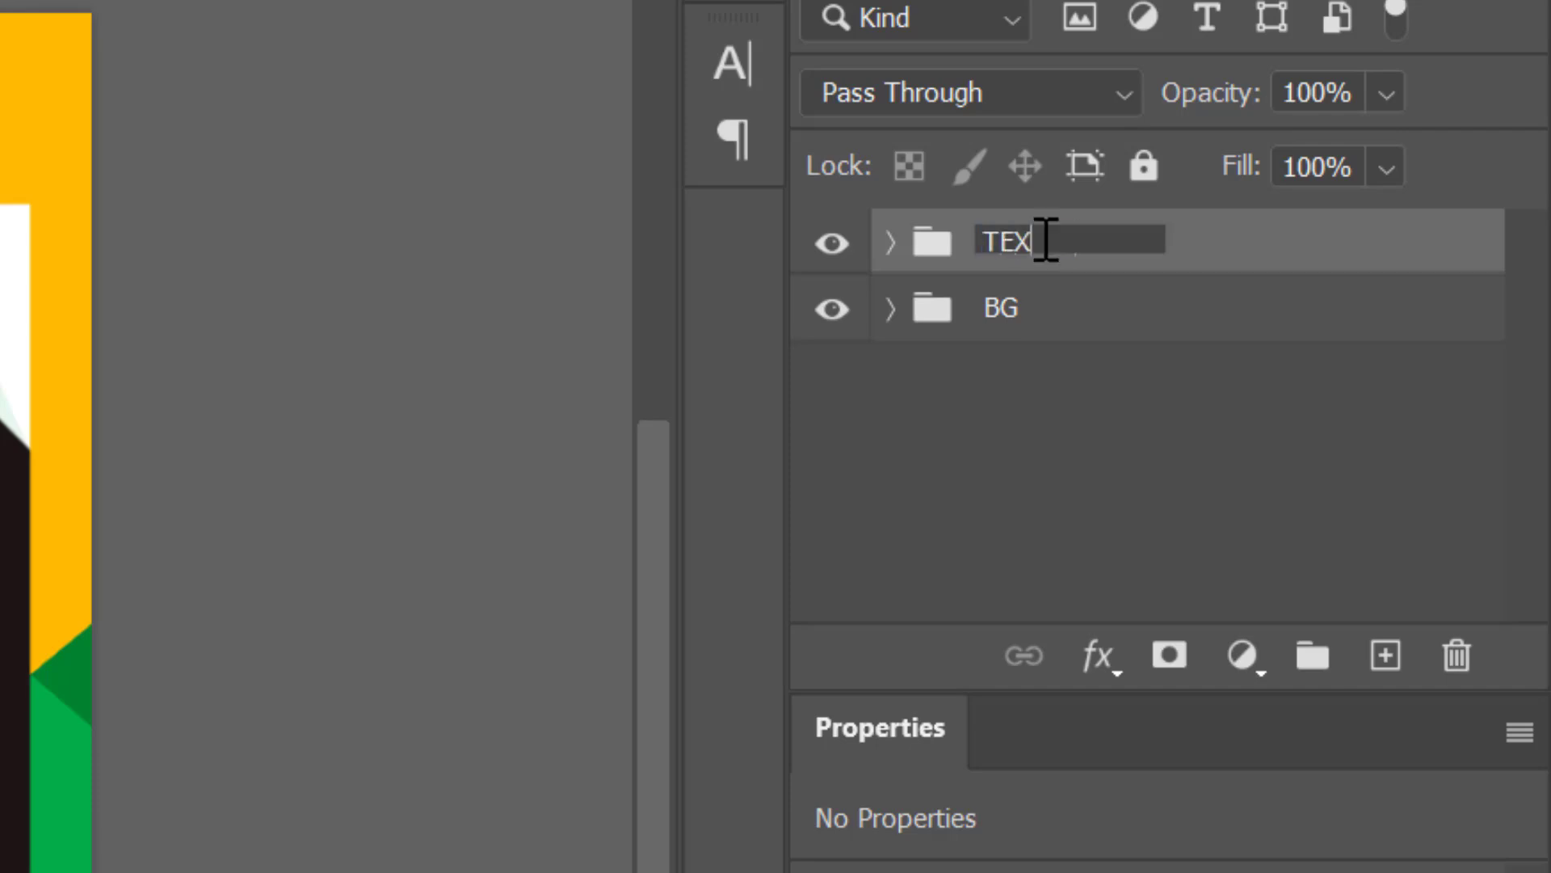
text(T 1)
key(Return)
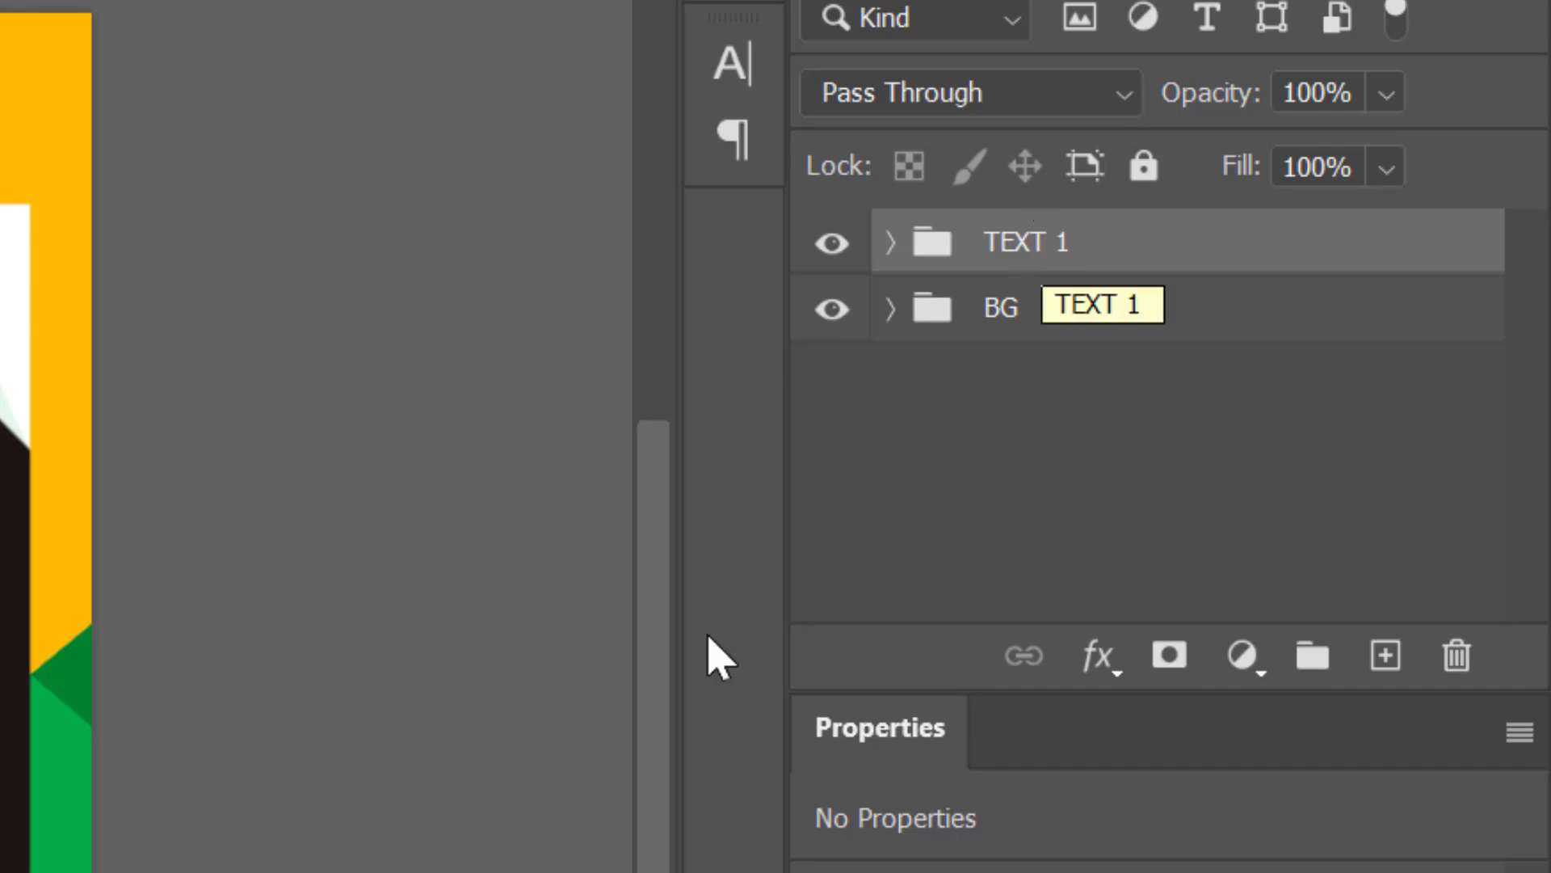
click(362, 586)
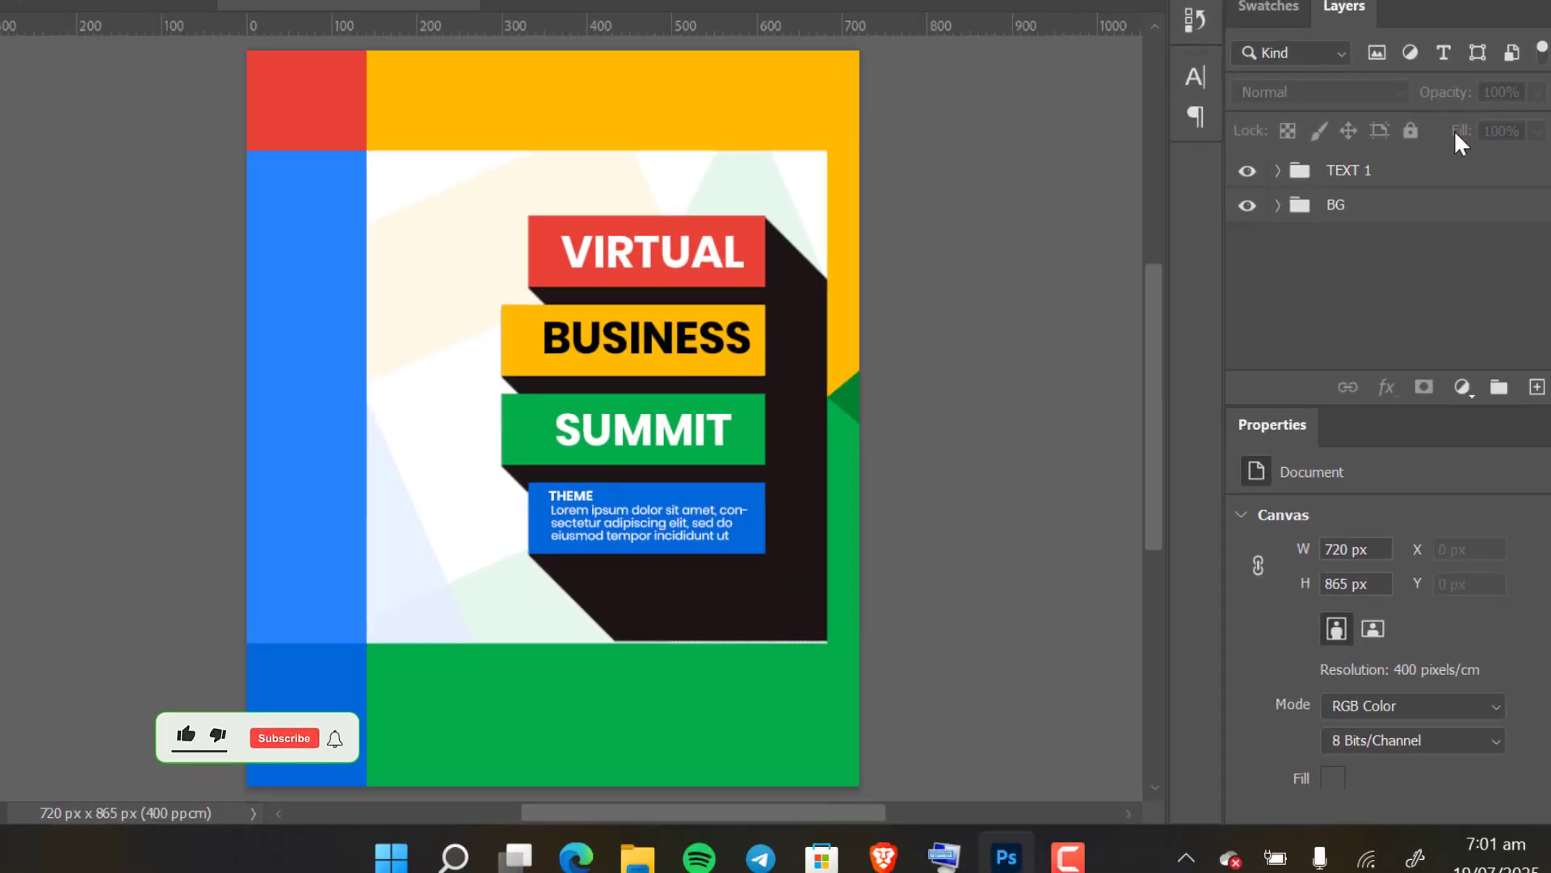
Step: Lock both the BG and TEXT 1 groups
click(1454, 208)
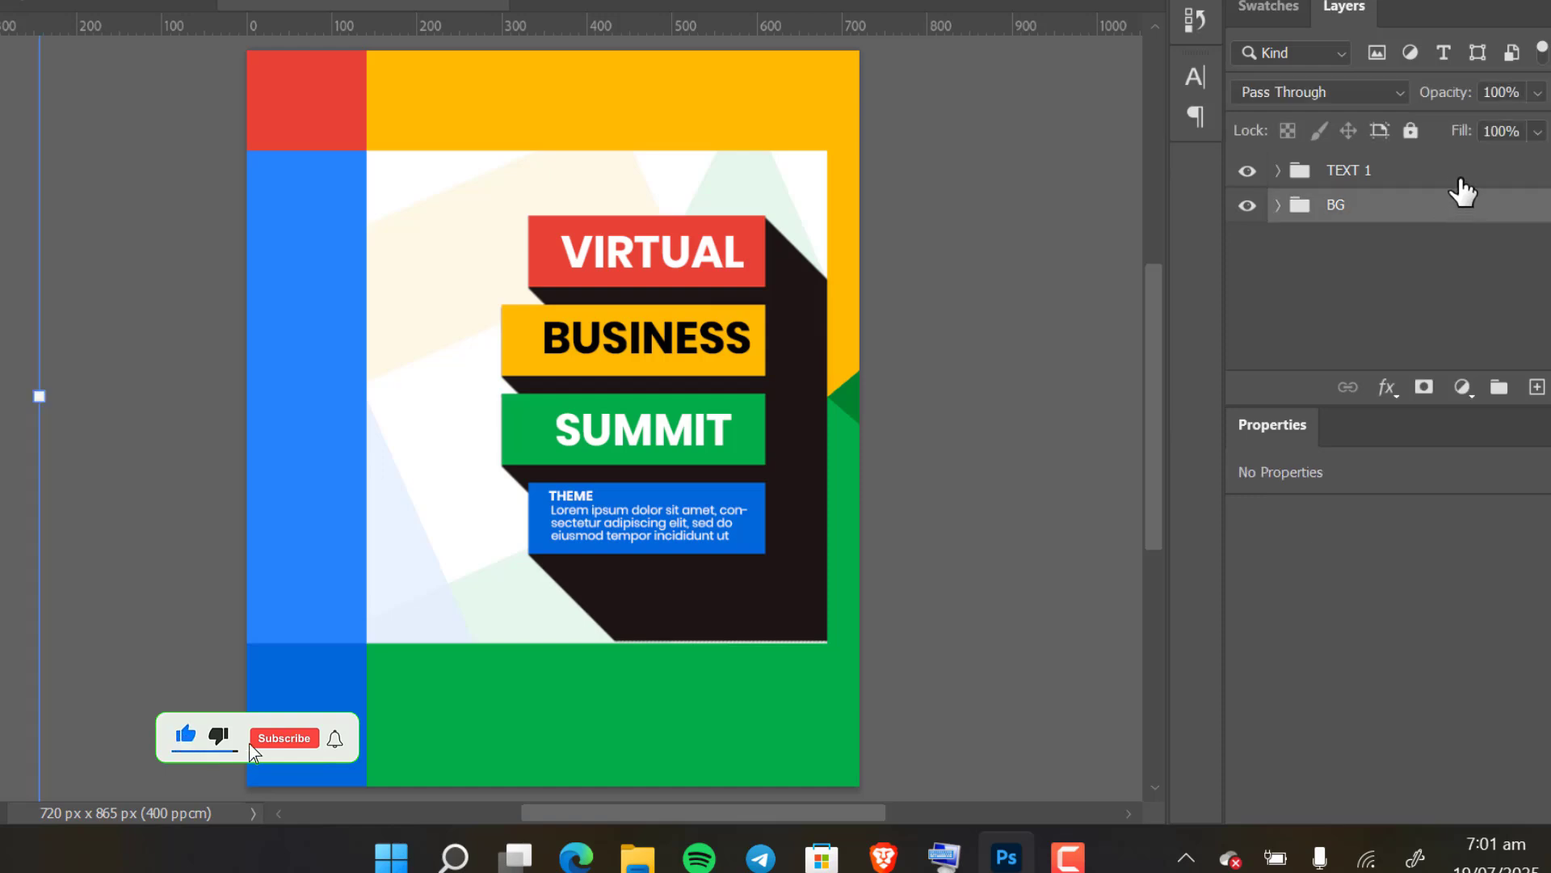
shift+click(1456, 173)
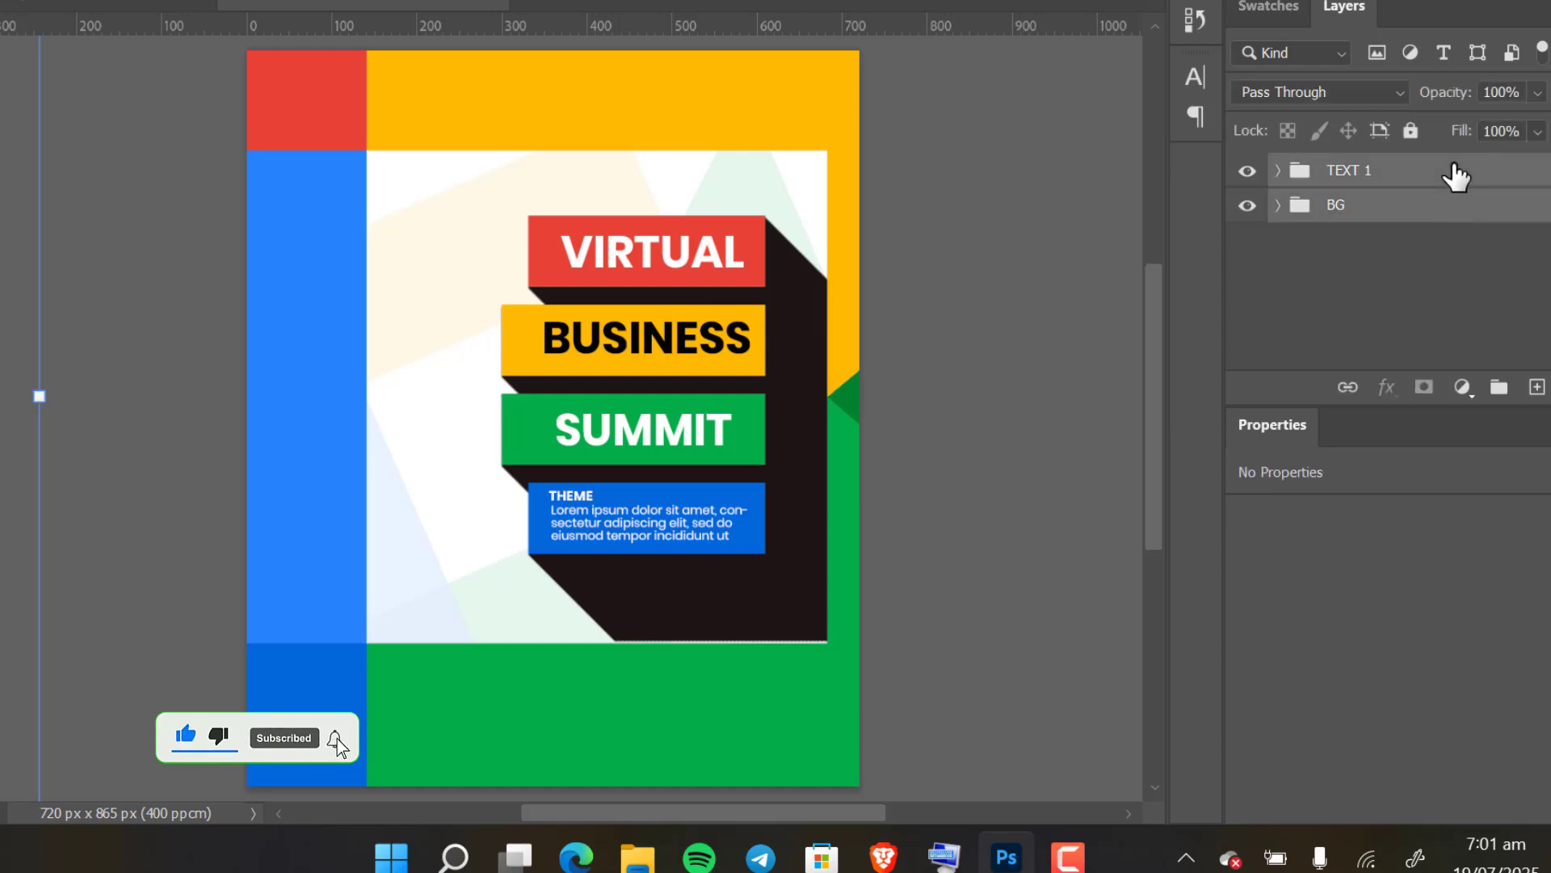
click(1412, 138)
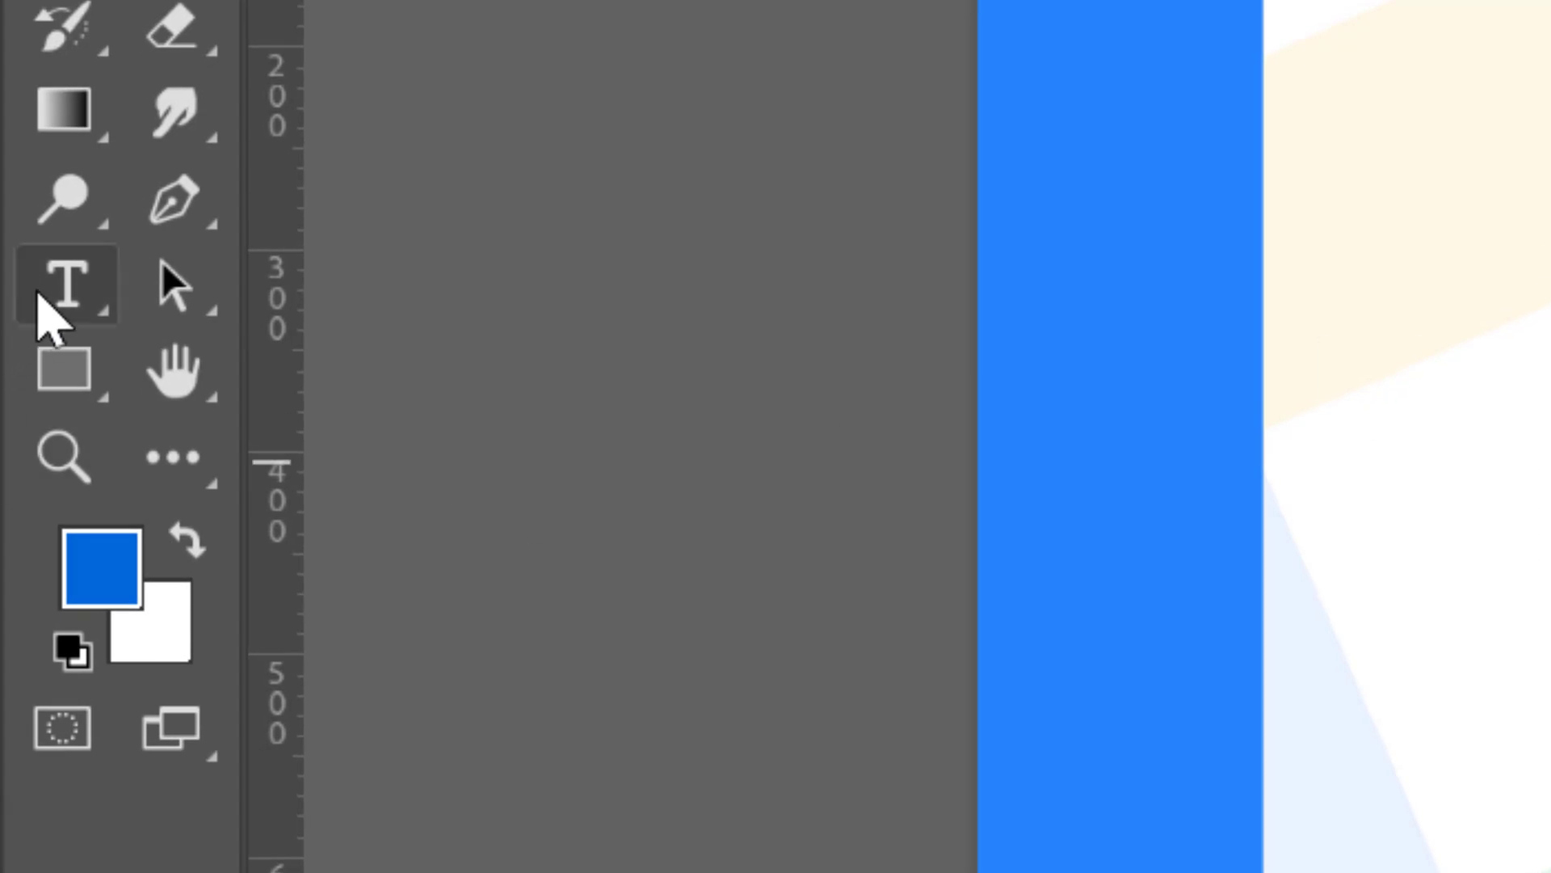
Step: Add a BRAND NAME text line in the flyer's upper yellow band
click(50, 300)
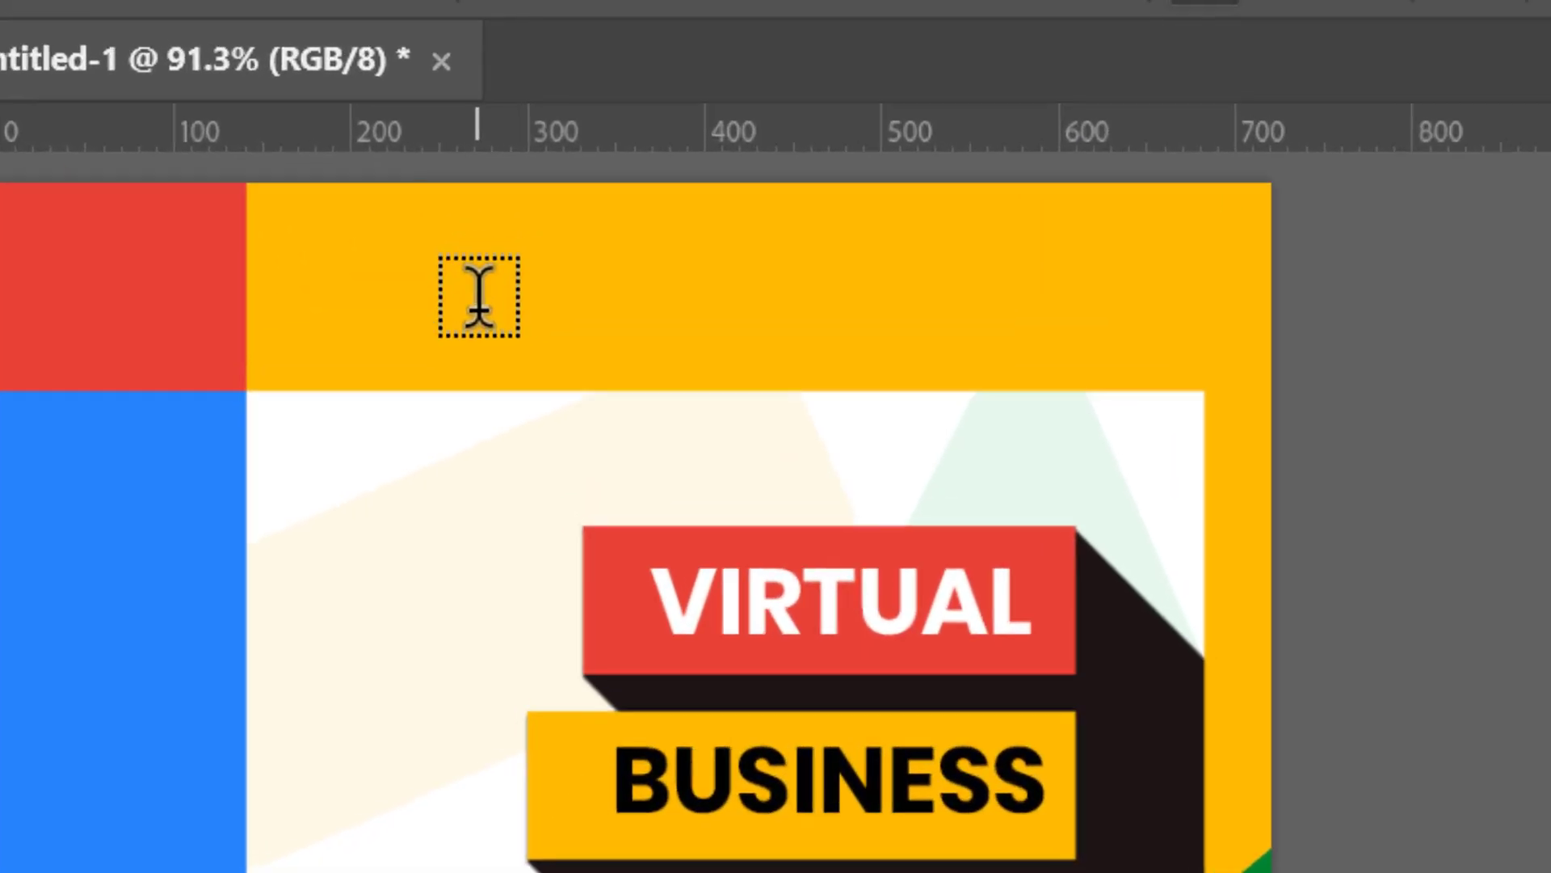
click(667, 192)
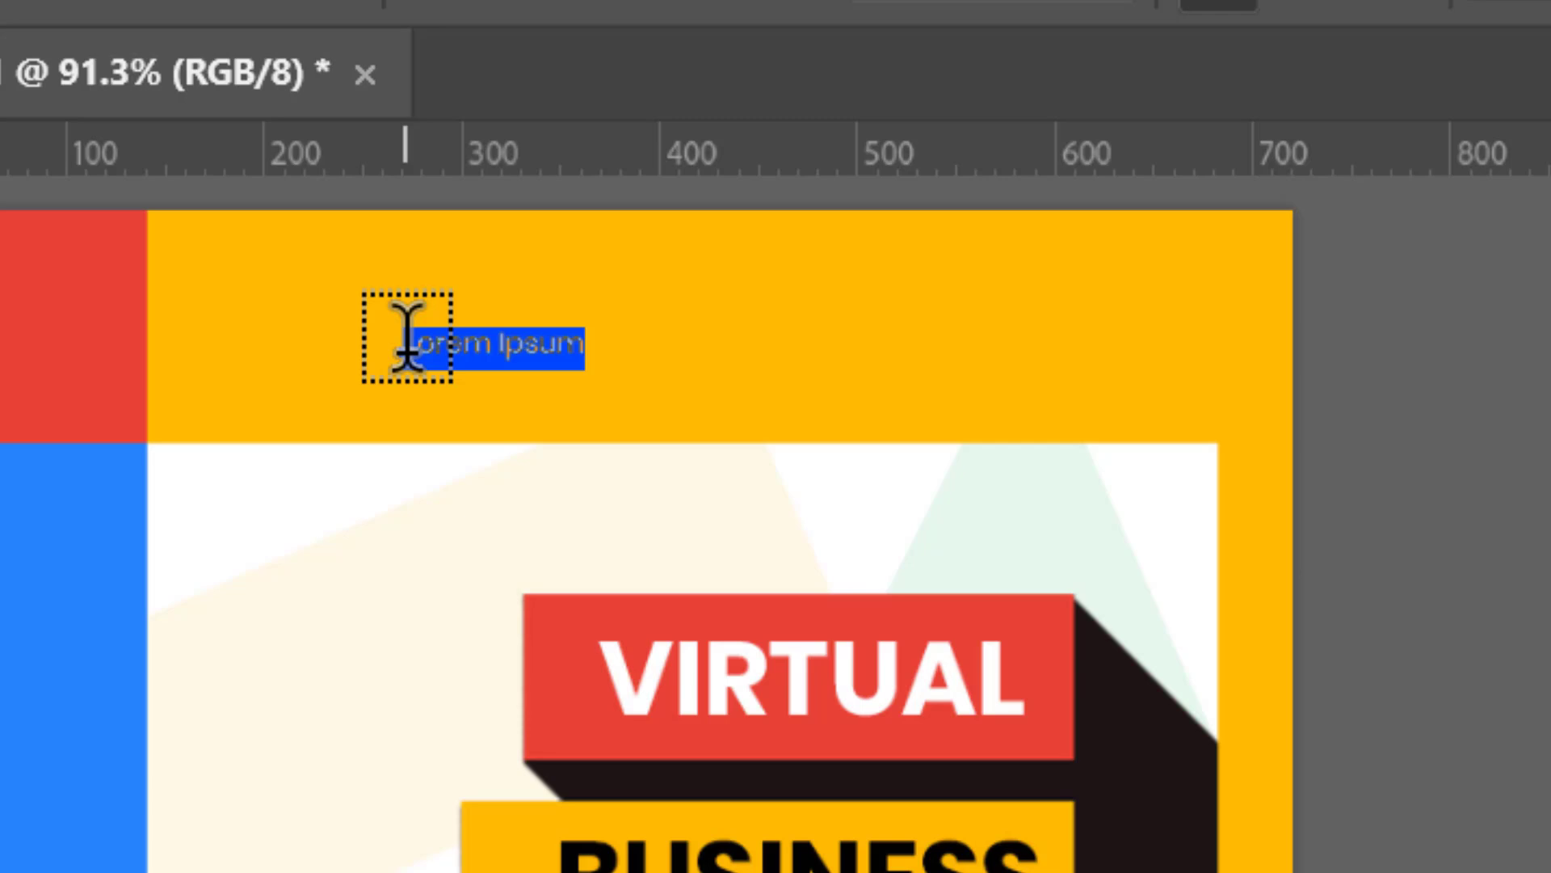
text(BR)
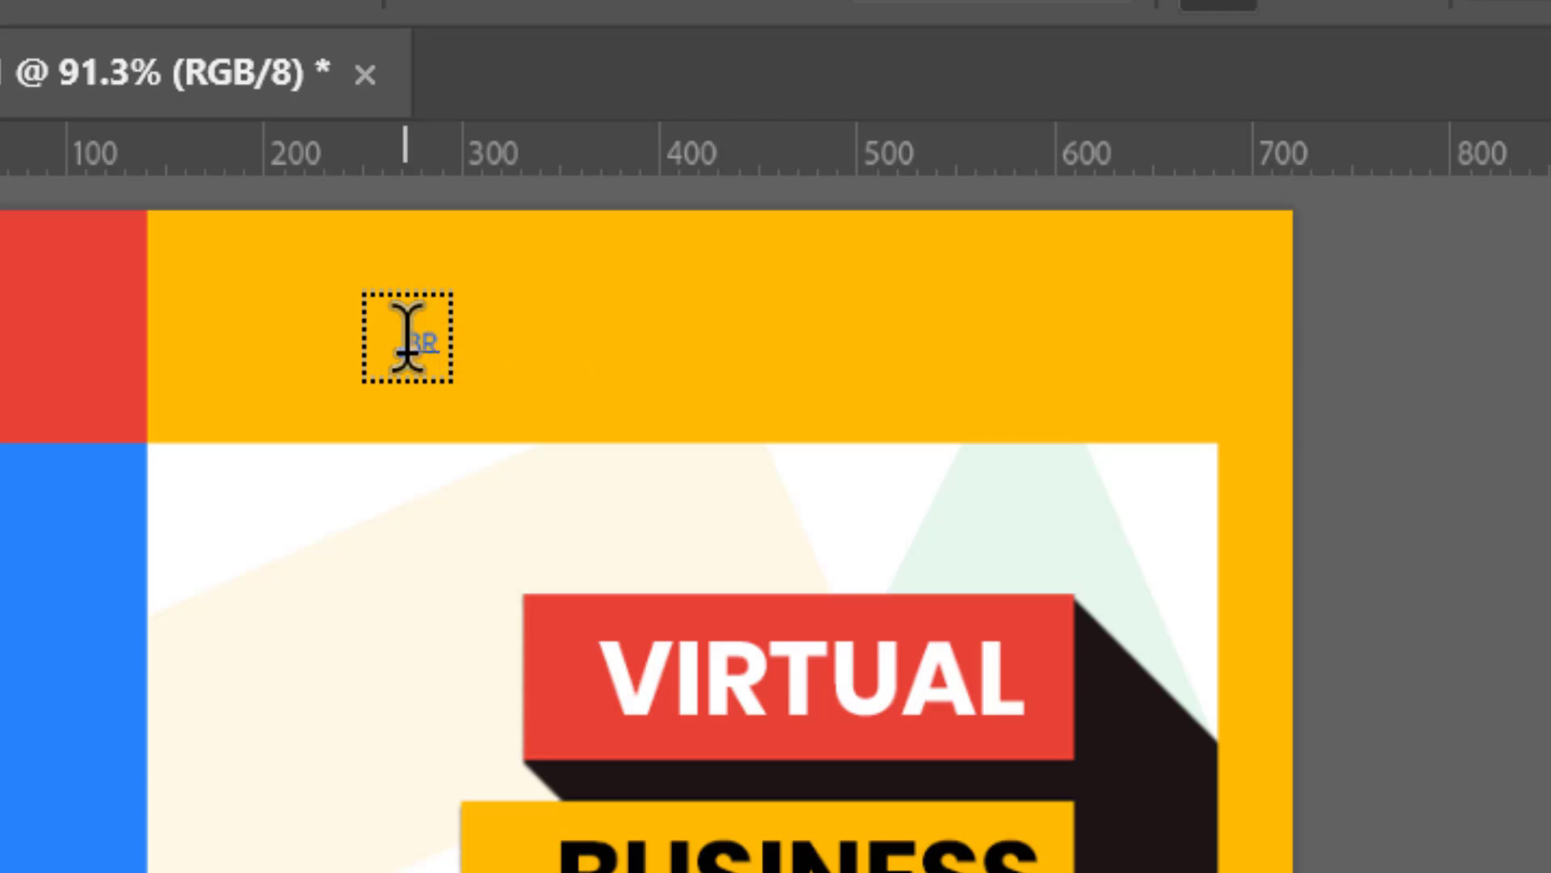
text(AND NA)
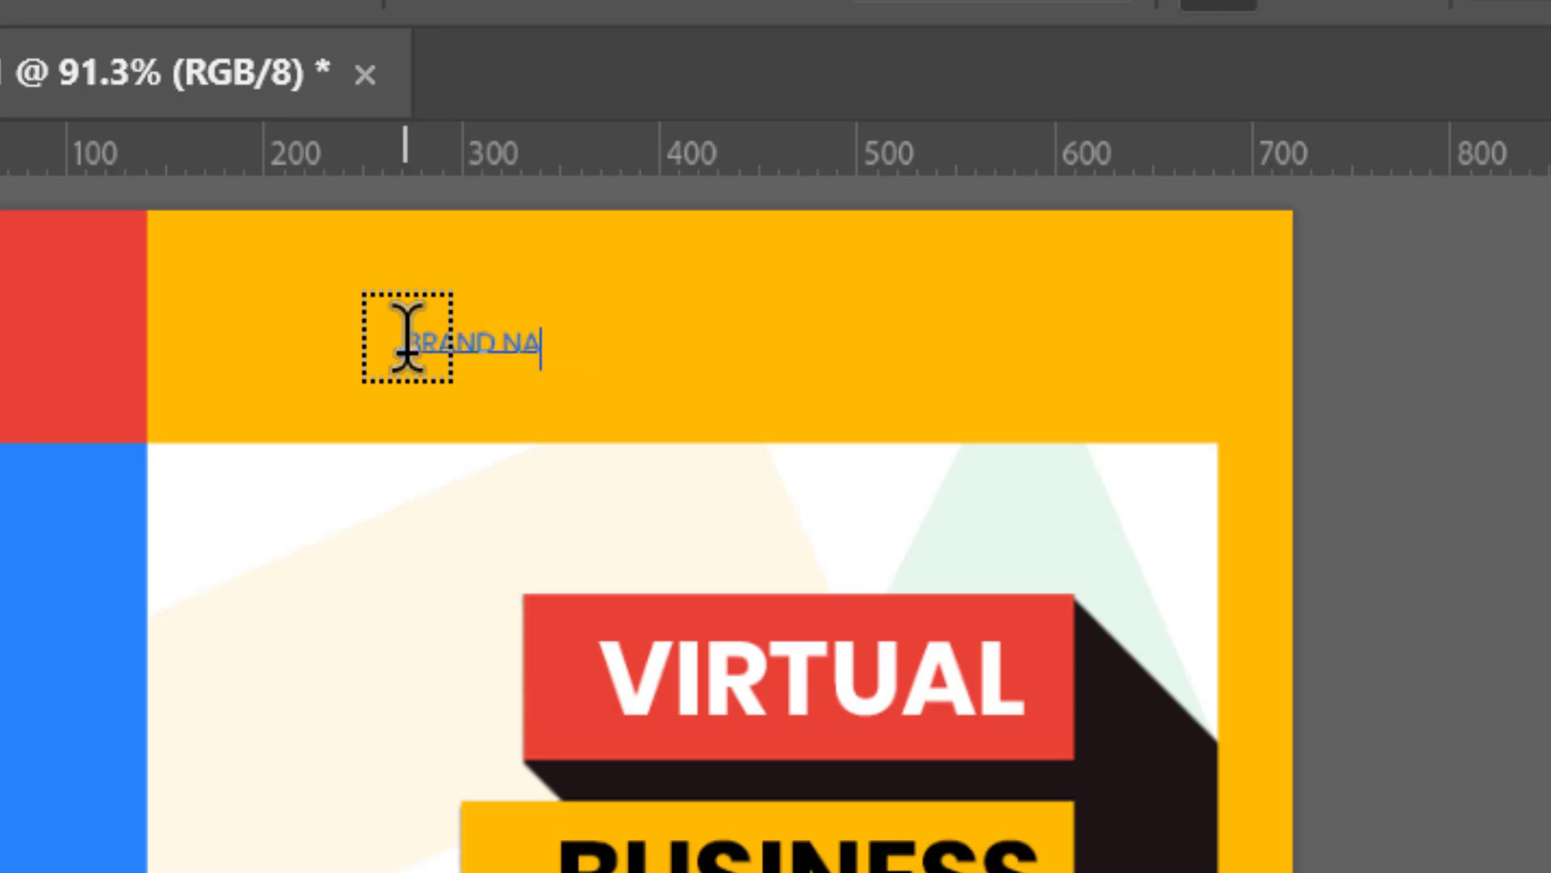
text(ME)
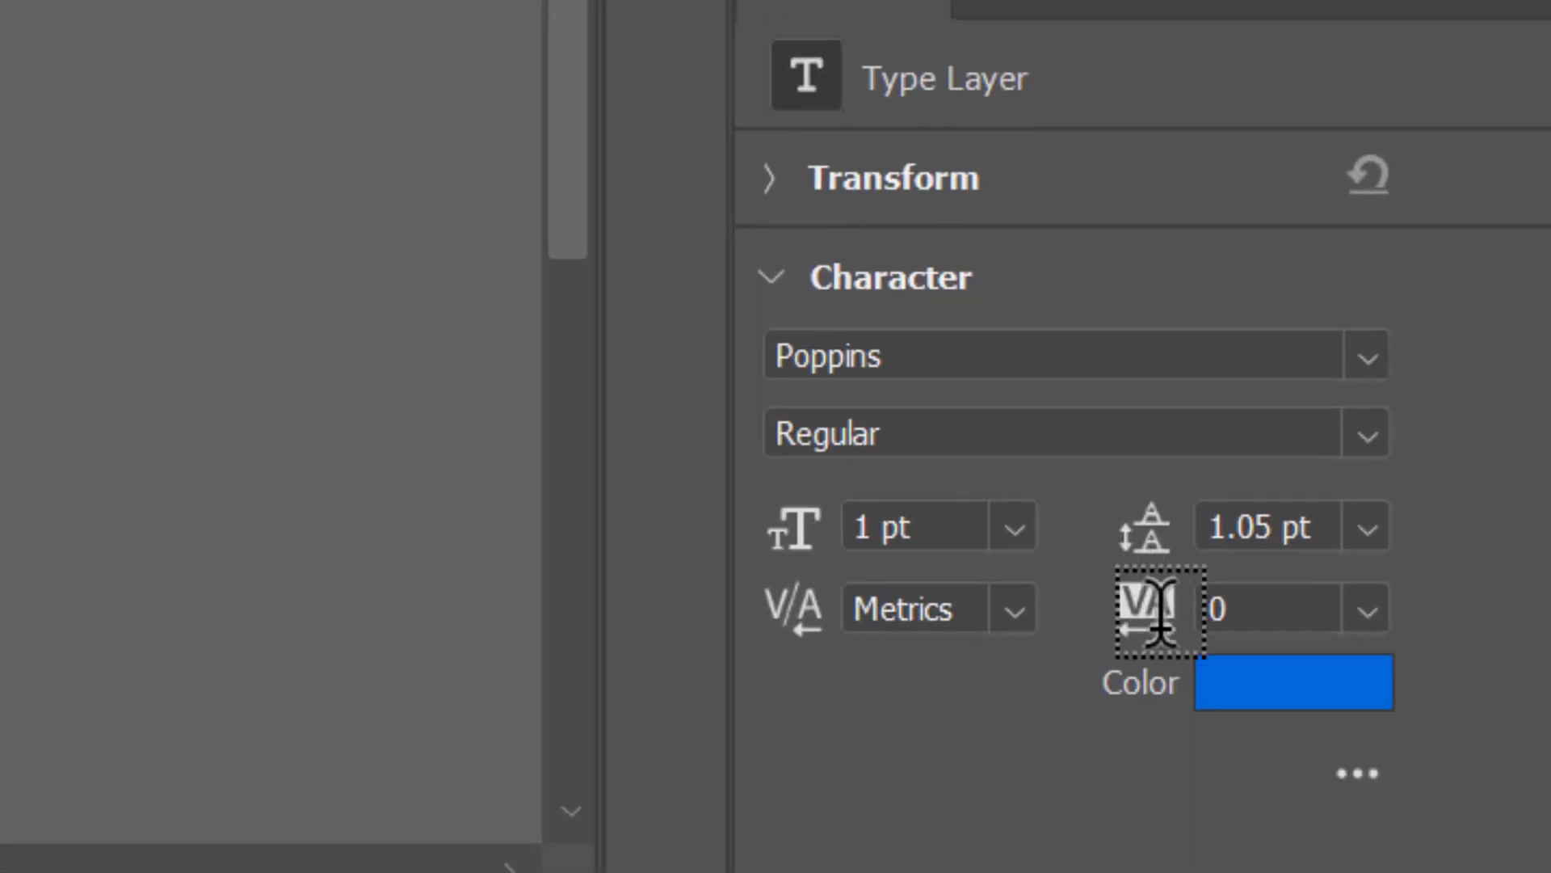
Step: Set the BRAND NAME text's colour to white, ffffff, and enlarge it to about 2.67 pt
click(1233, 683)
text(f1f1f1)
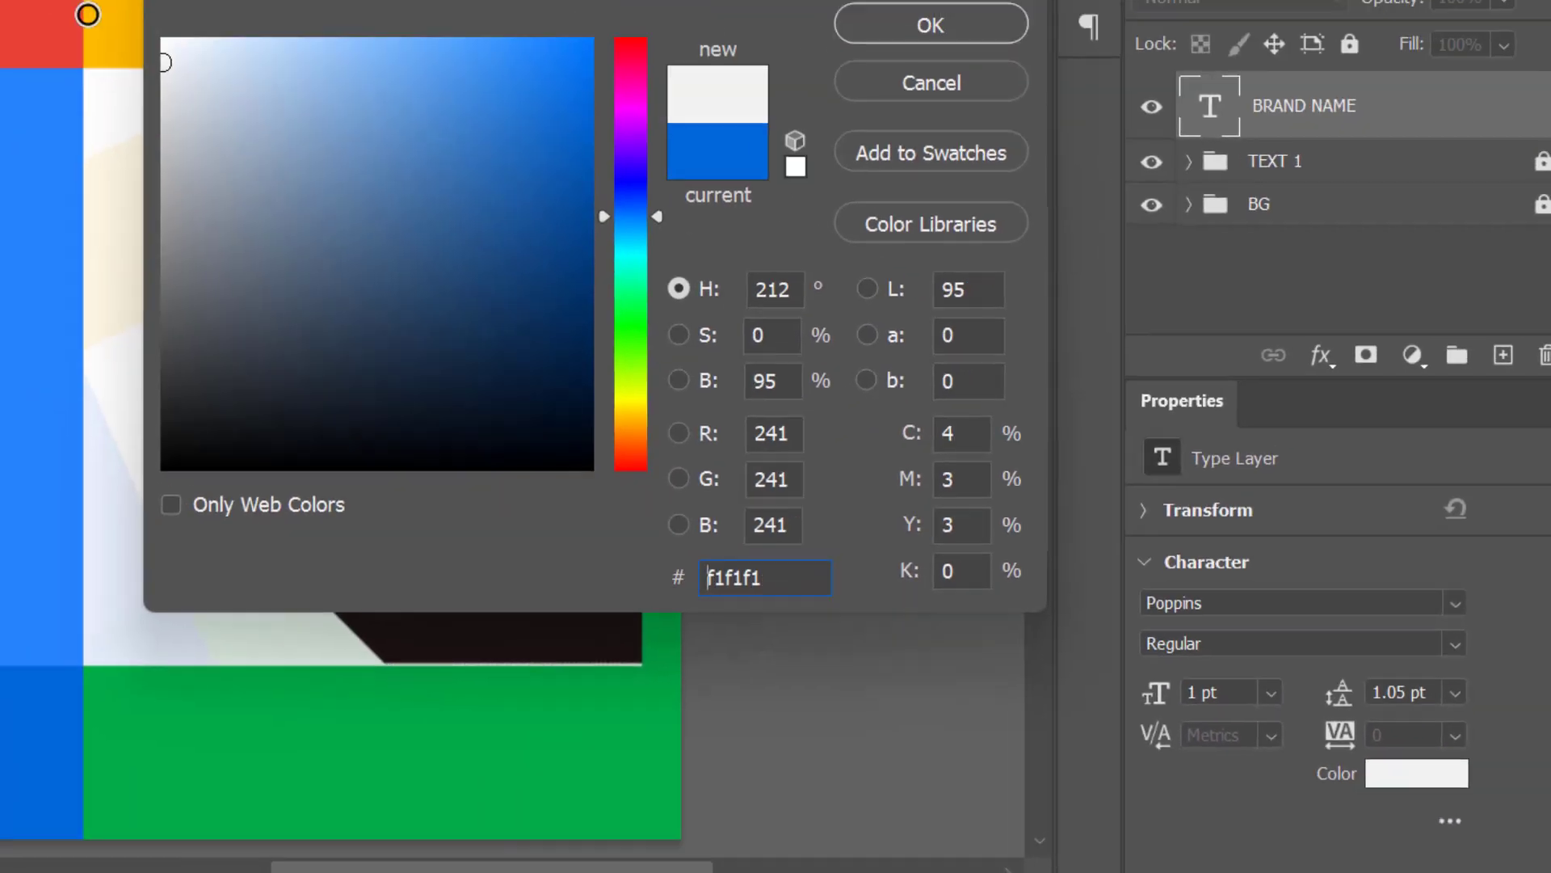
drag(87, 14, 87, 2)
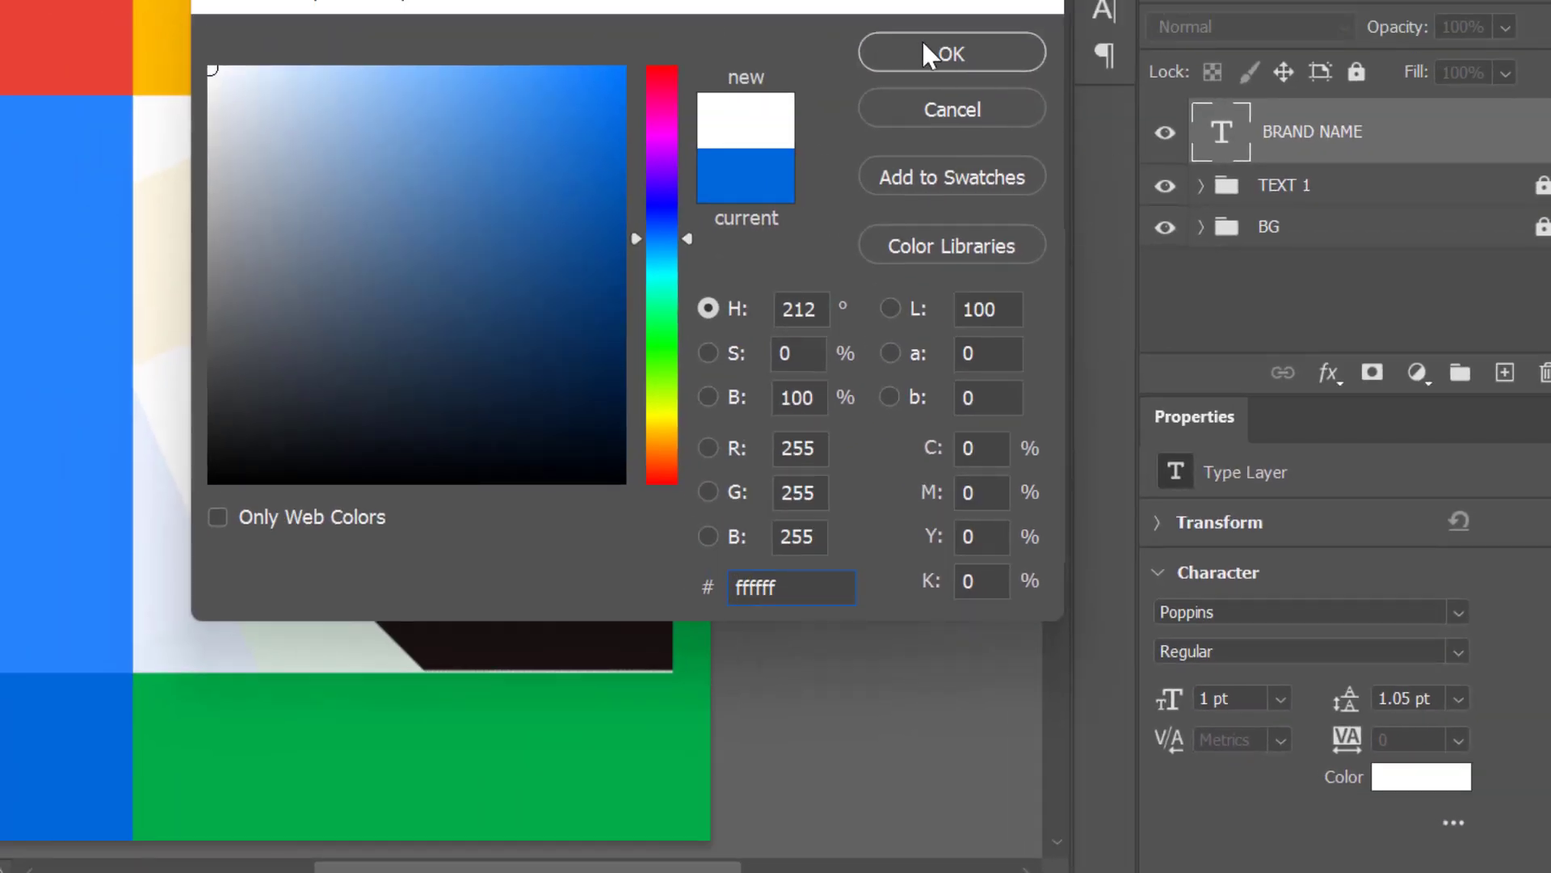
click(923, 44)
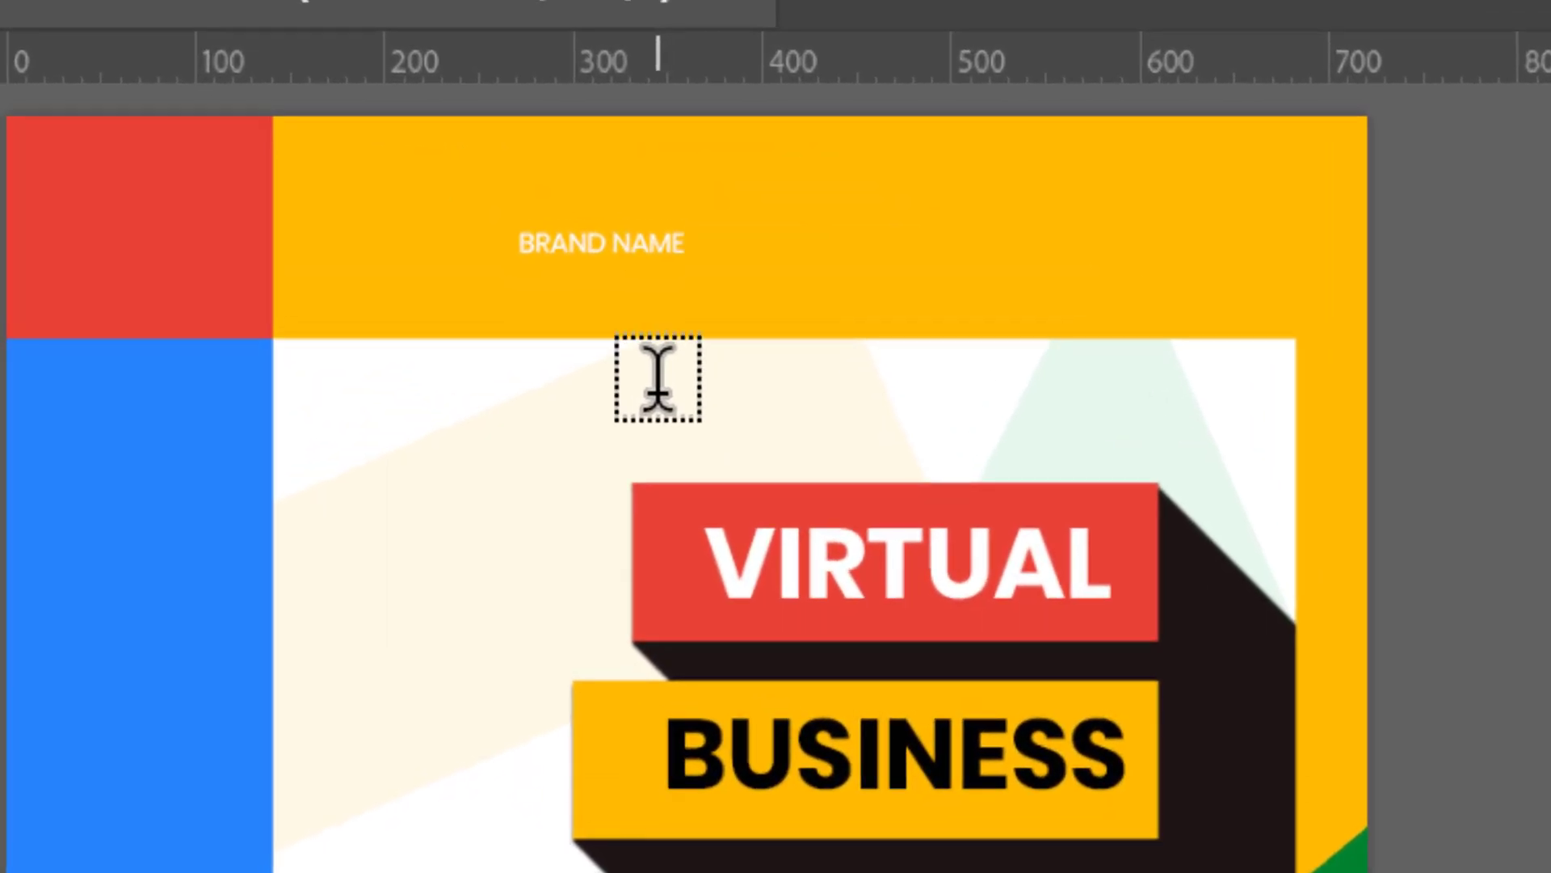
drag(682, 262, 970, 323)
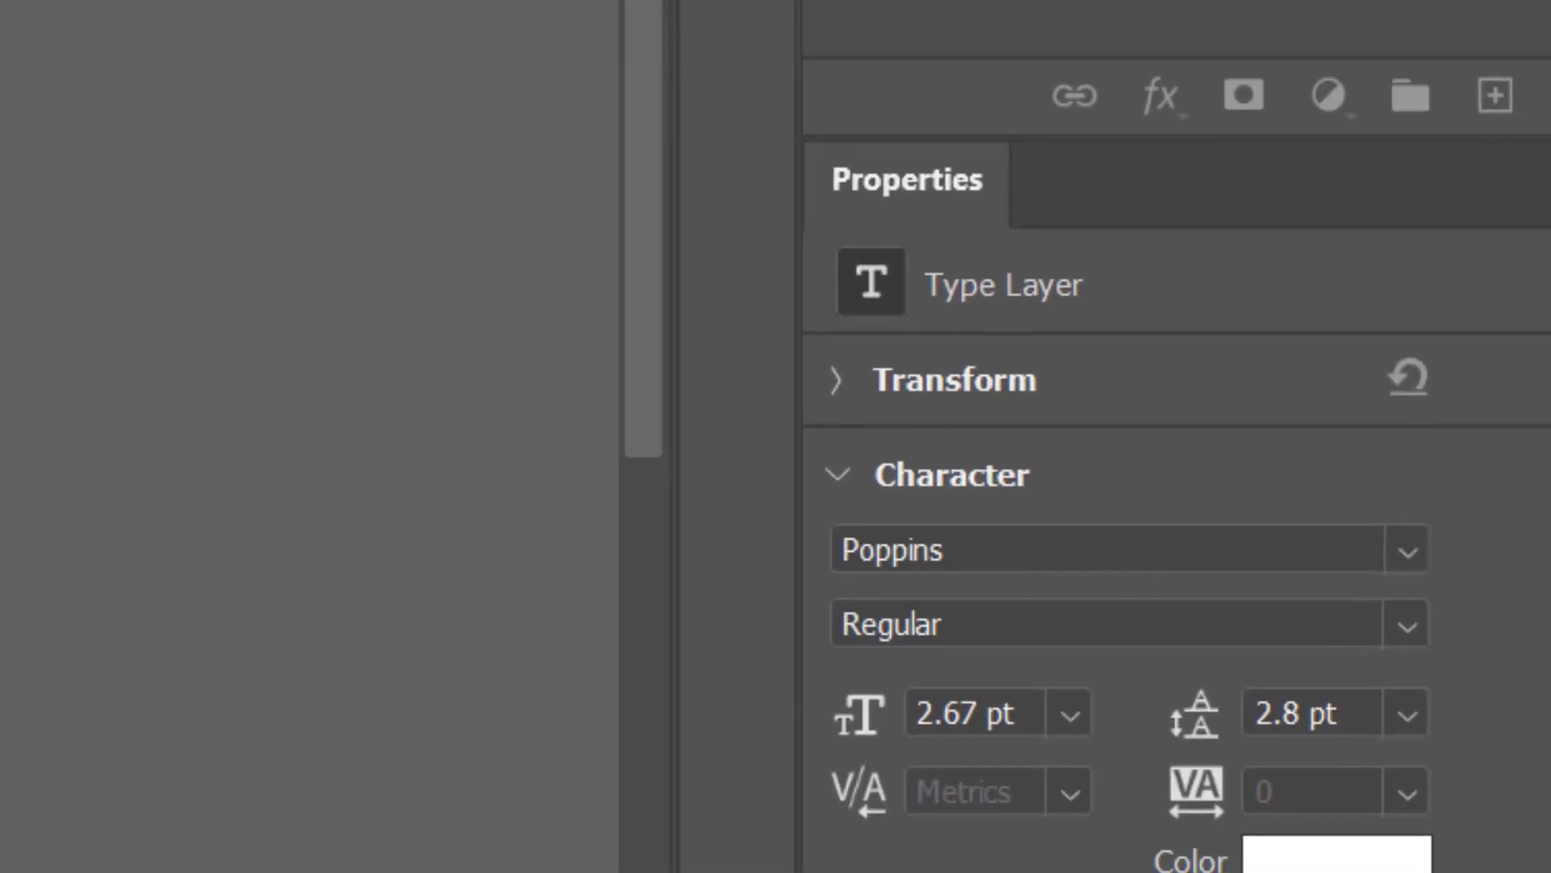
Step: Set the BRAND NAME text to Poppins Bold and centre it horizontally relative to the canvas
click(1396, 626)
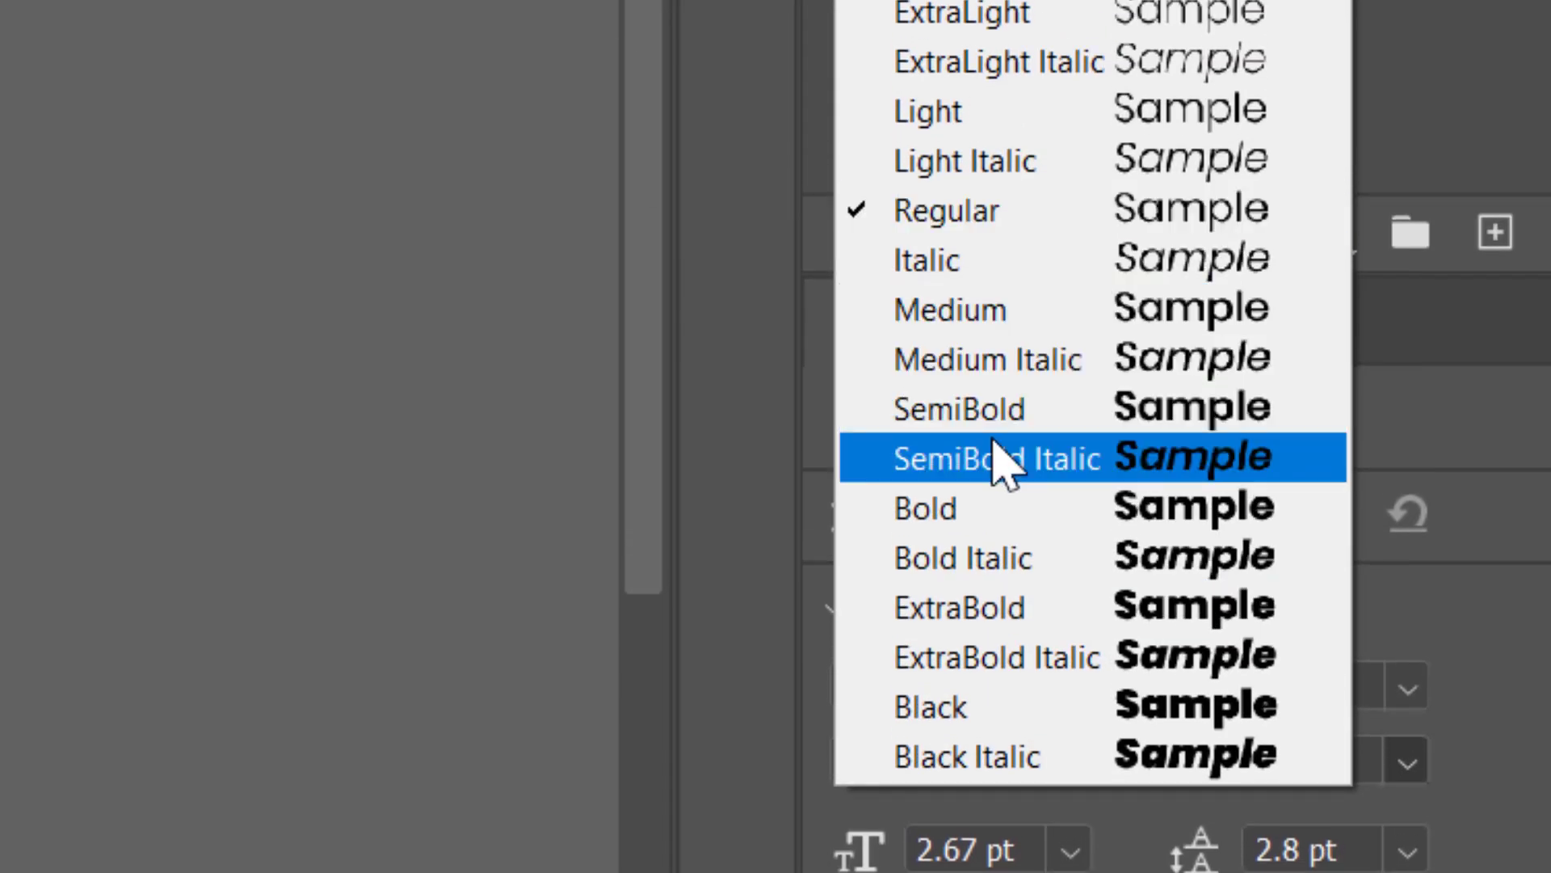
click(980, 508)
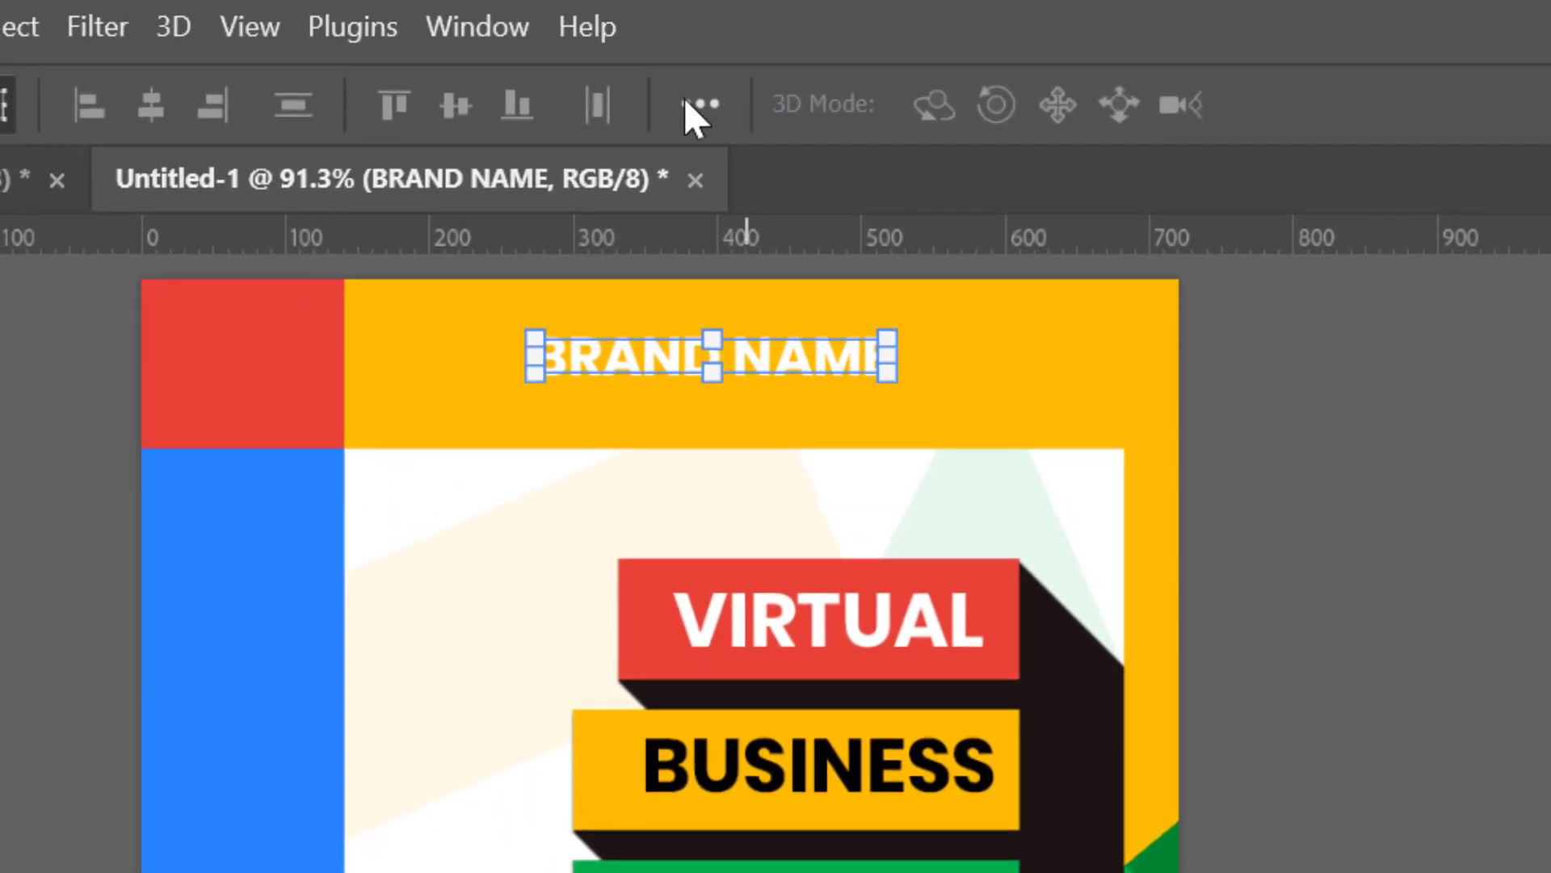
click(685, 98)
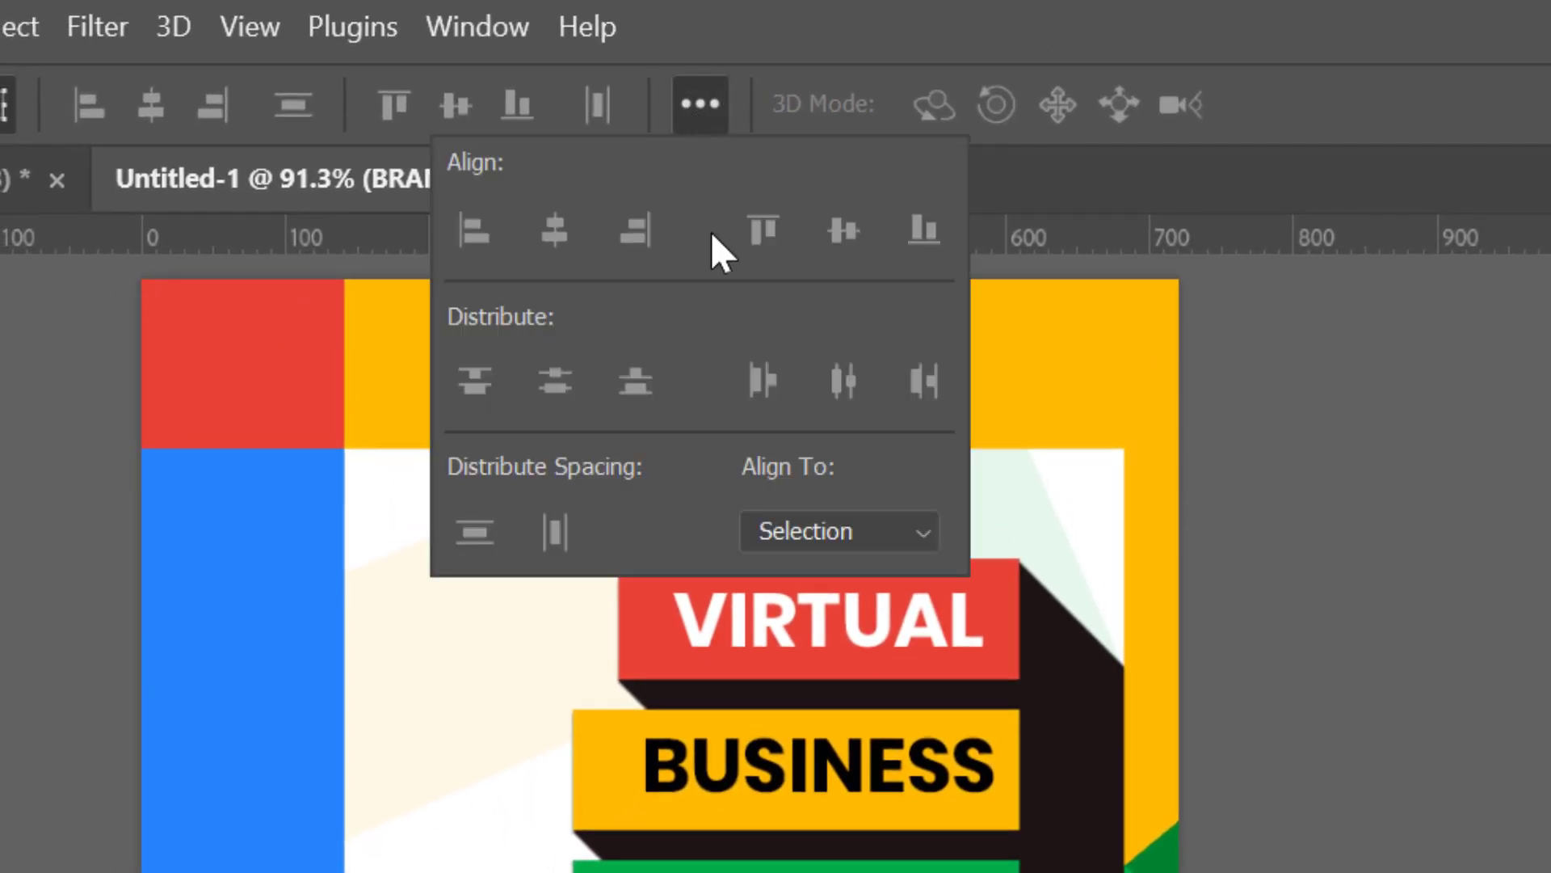
click(919, 533)
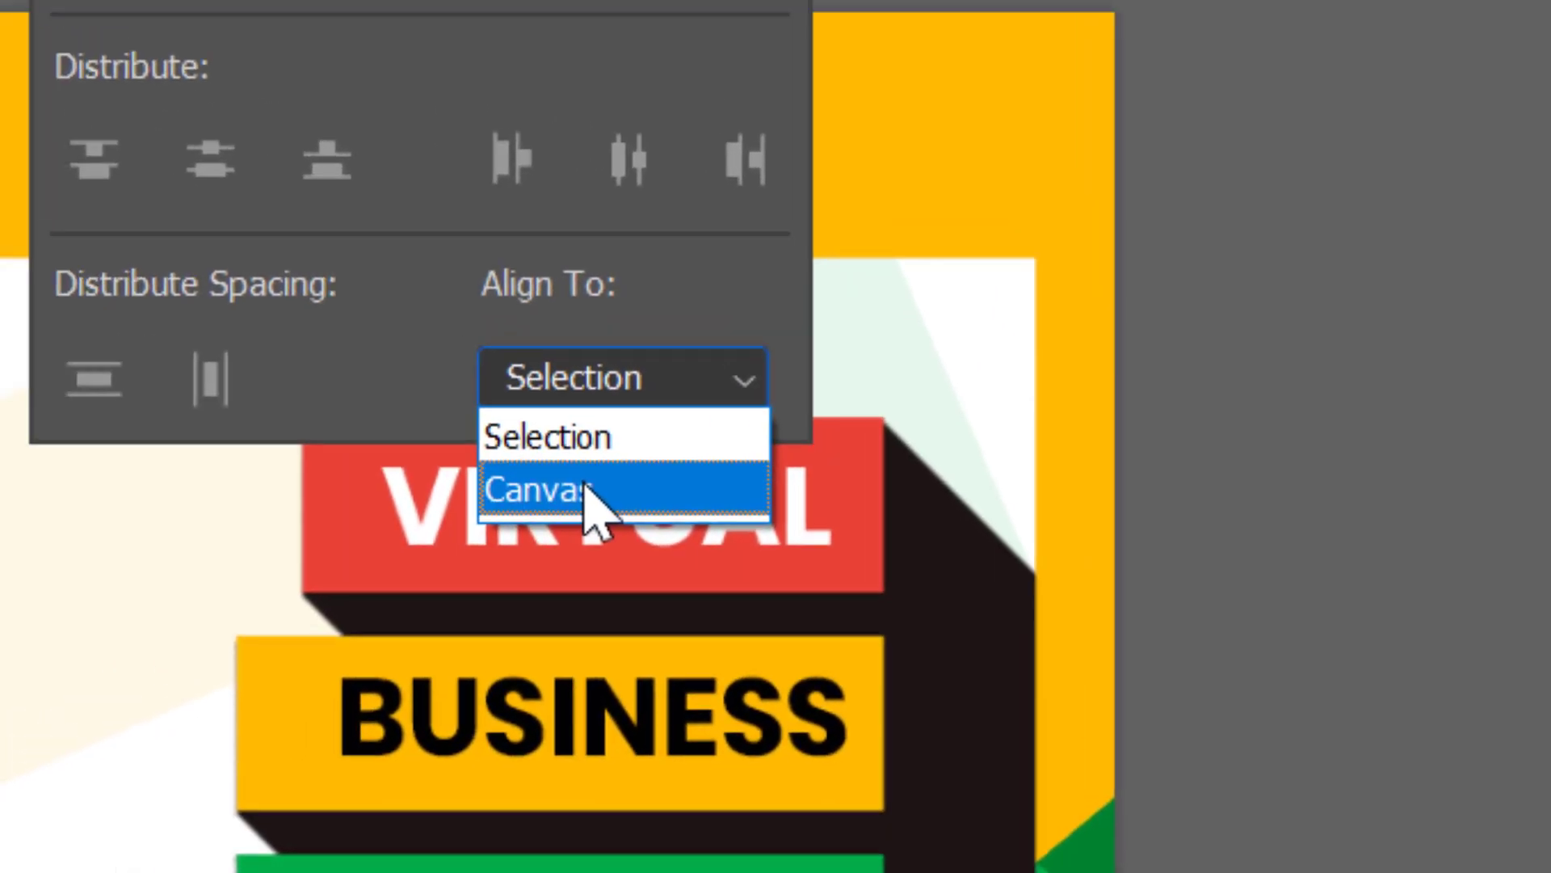
click(505, 452)
click(624, 234)
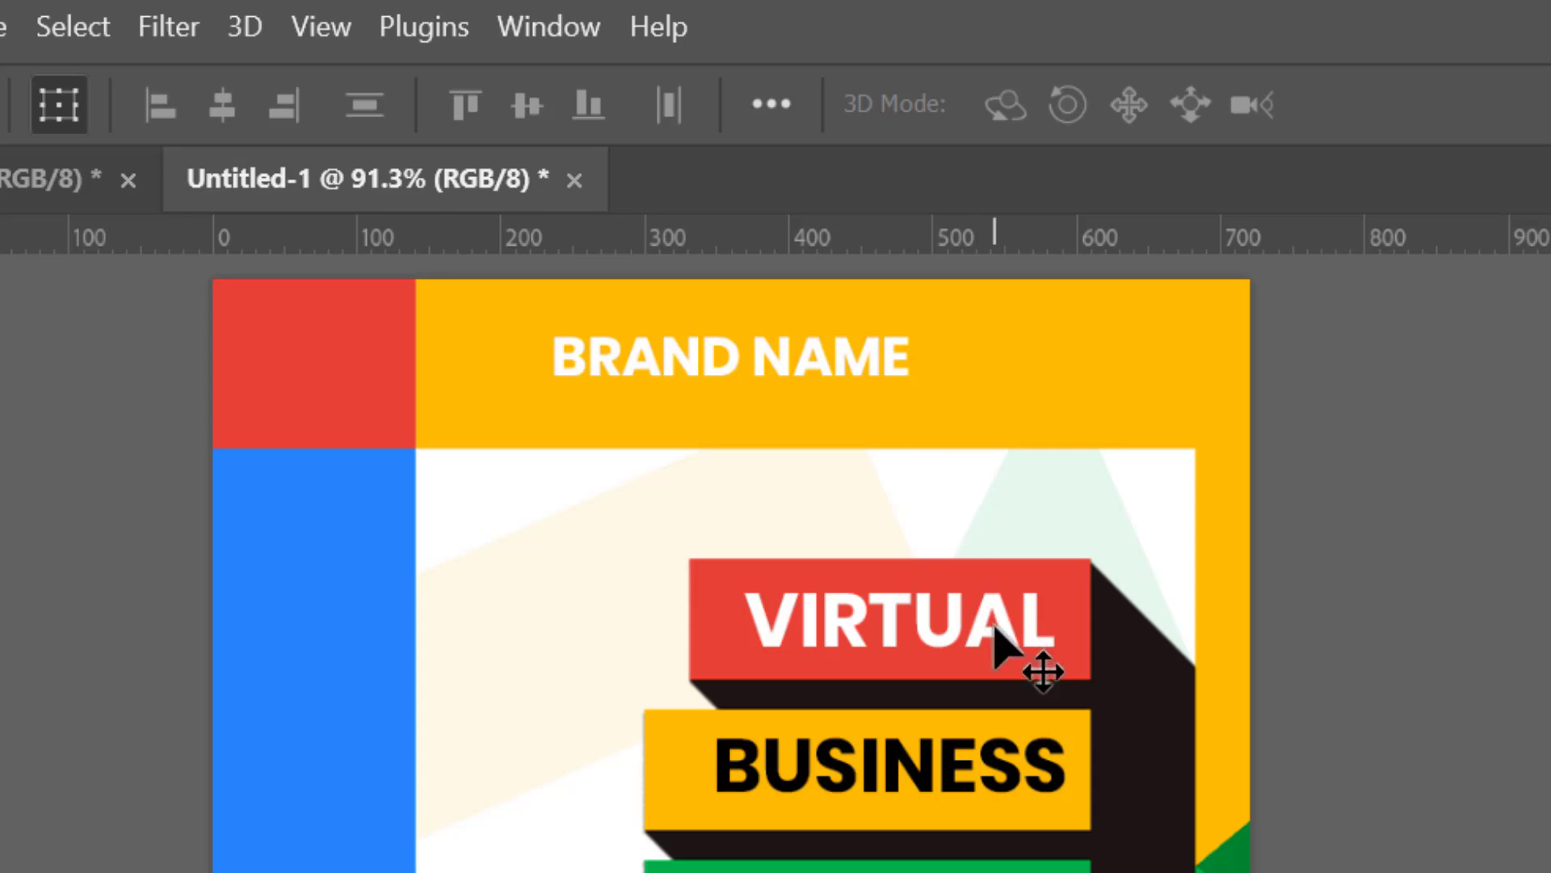
Step: Scale the BRAND NAME text up to about 116% in the yellow band
key(ctrl+t)
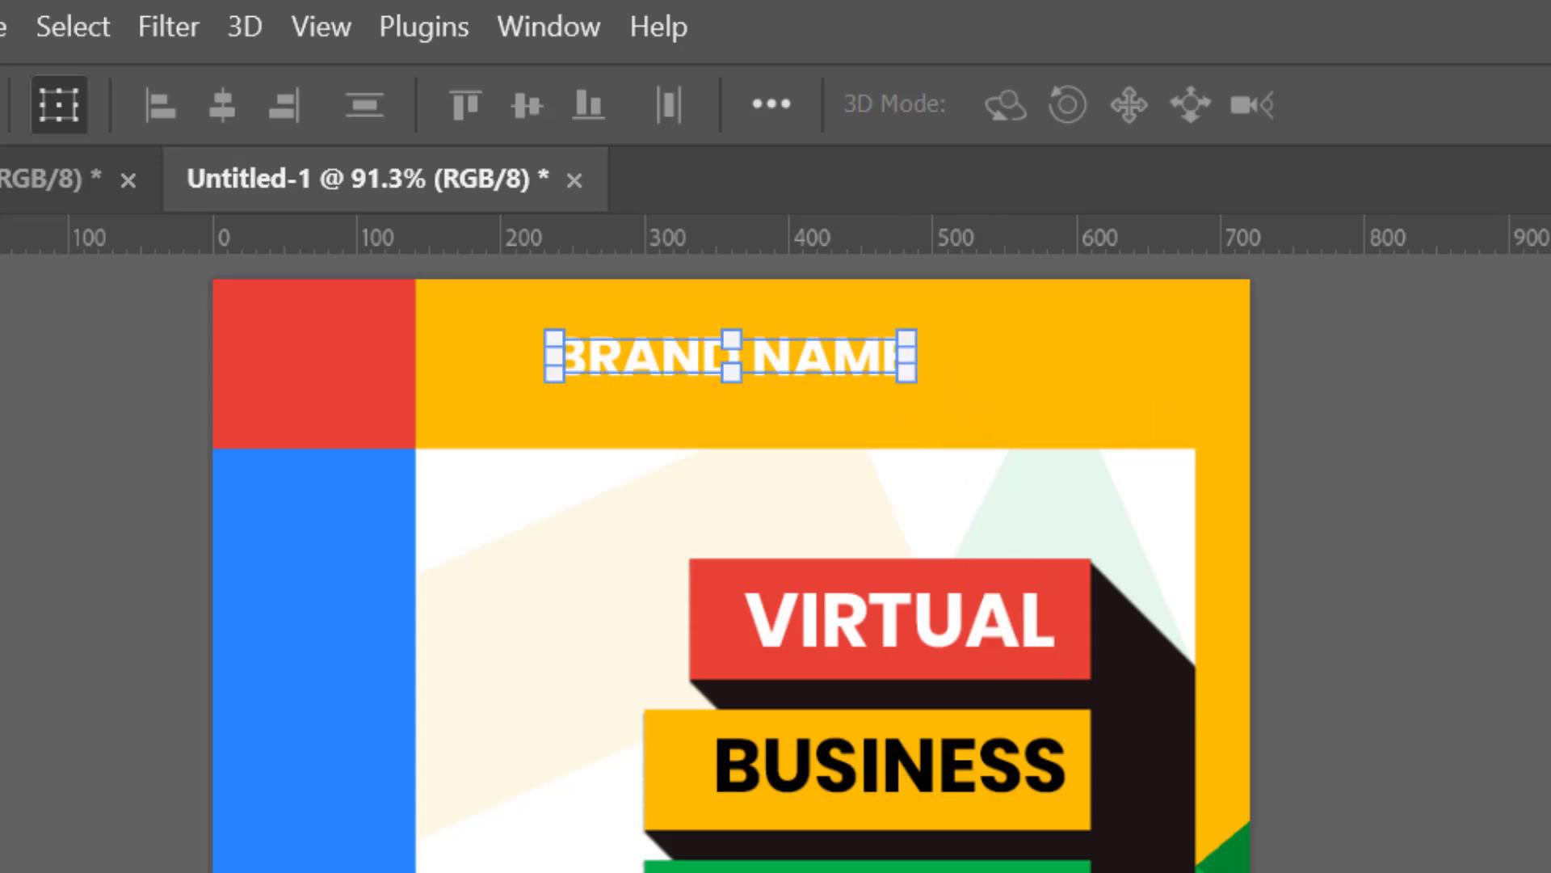
drag(906, 365, 975, 415)
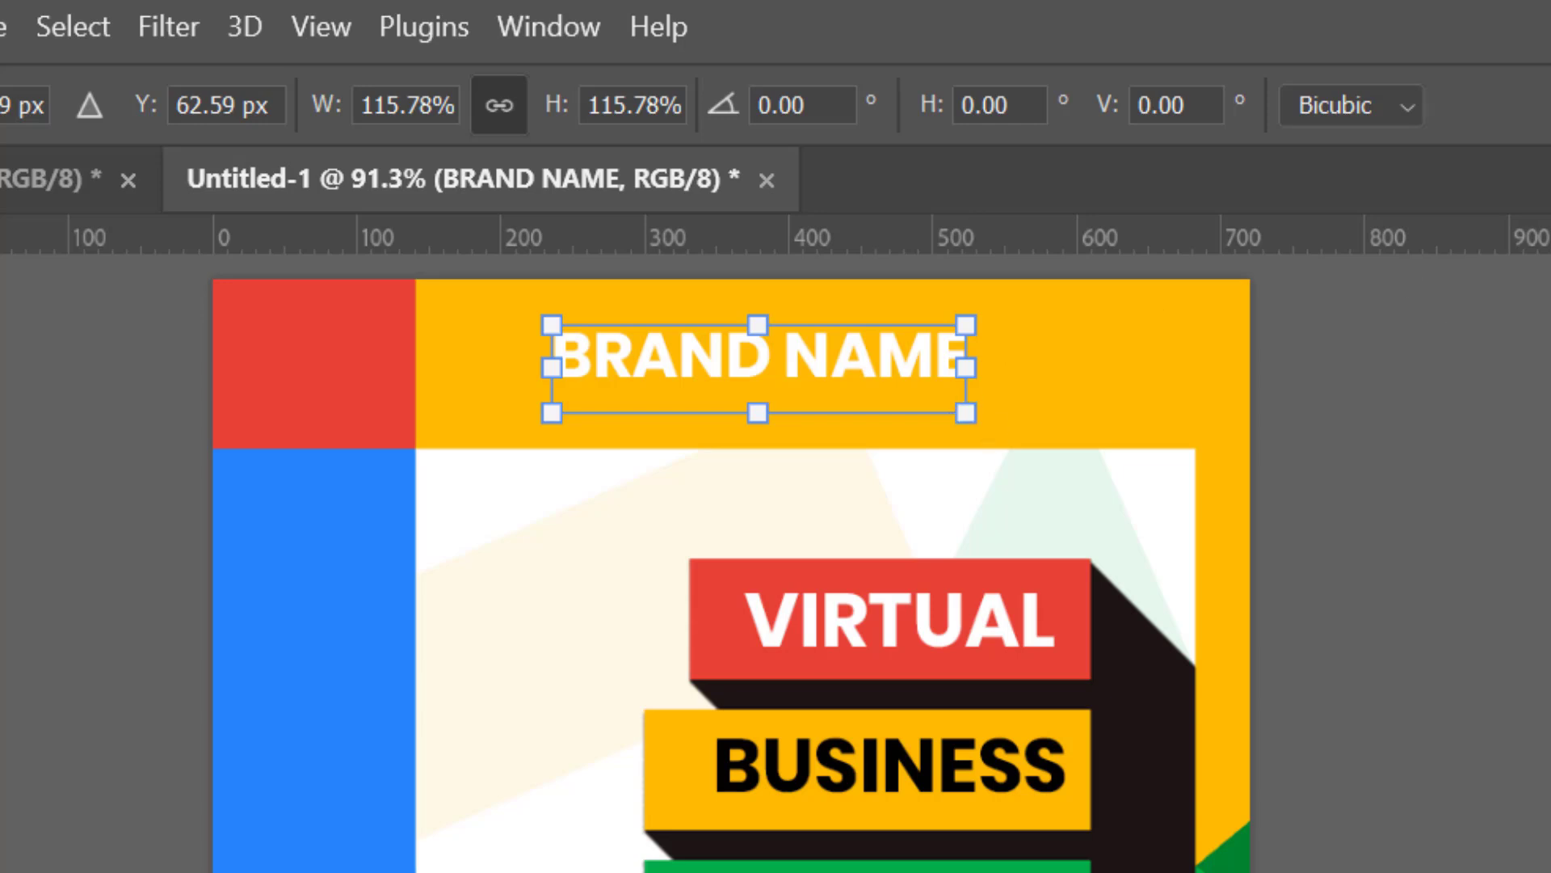
key(Return)
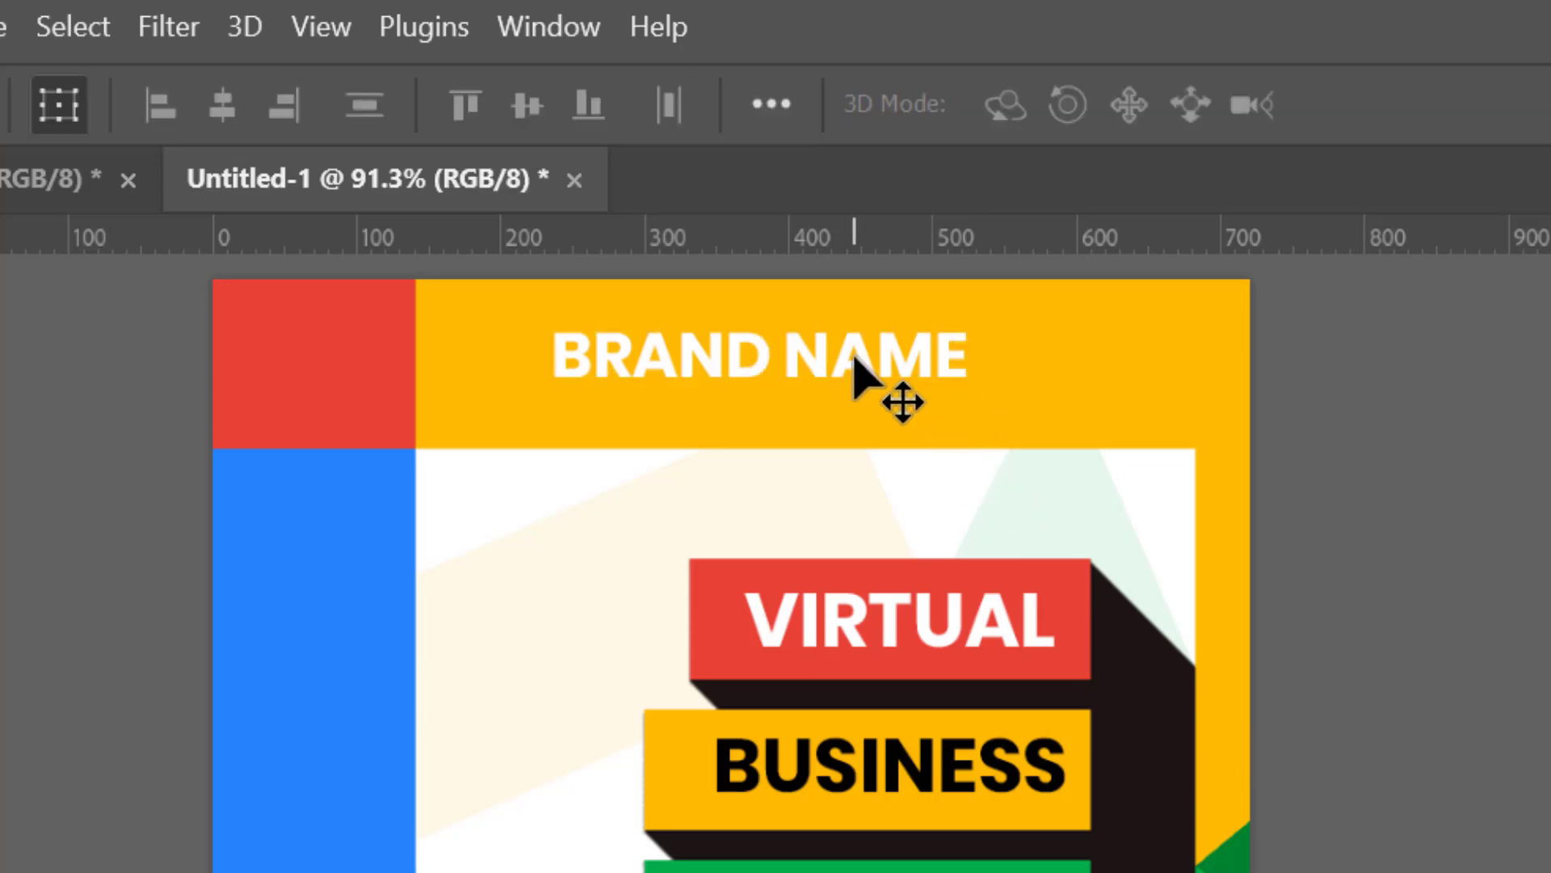
Step: Add a small white PRESENTS text line beneath BRAND NAME in the yellow band
key(t)
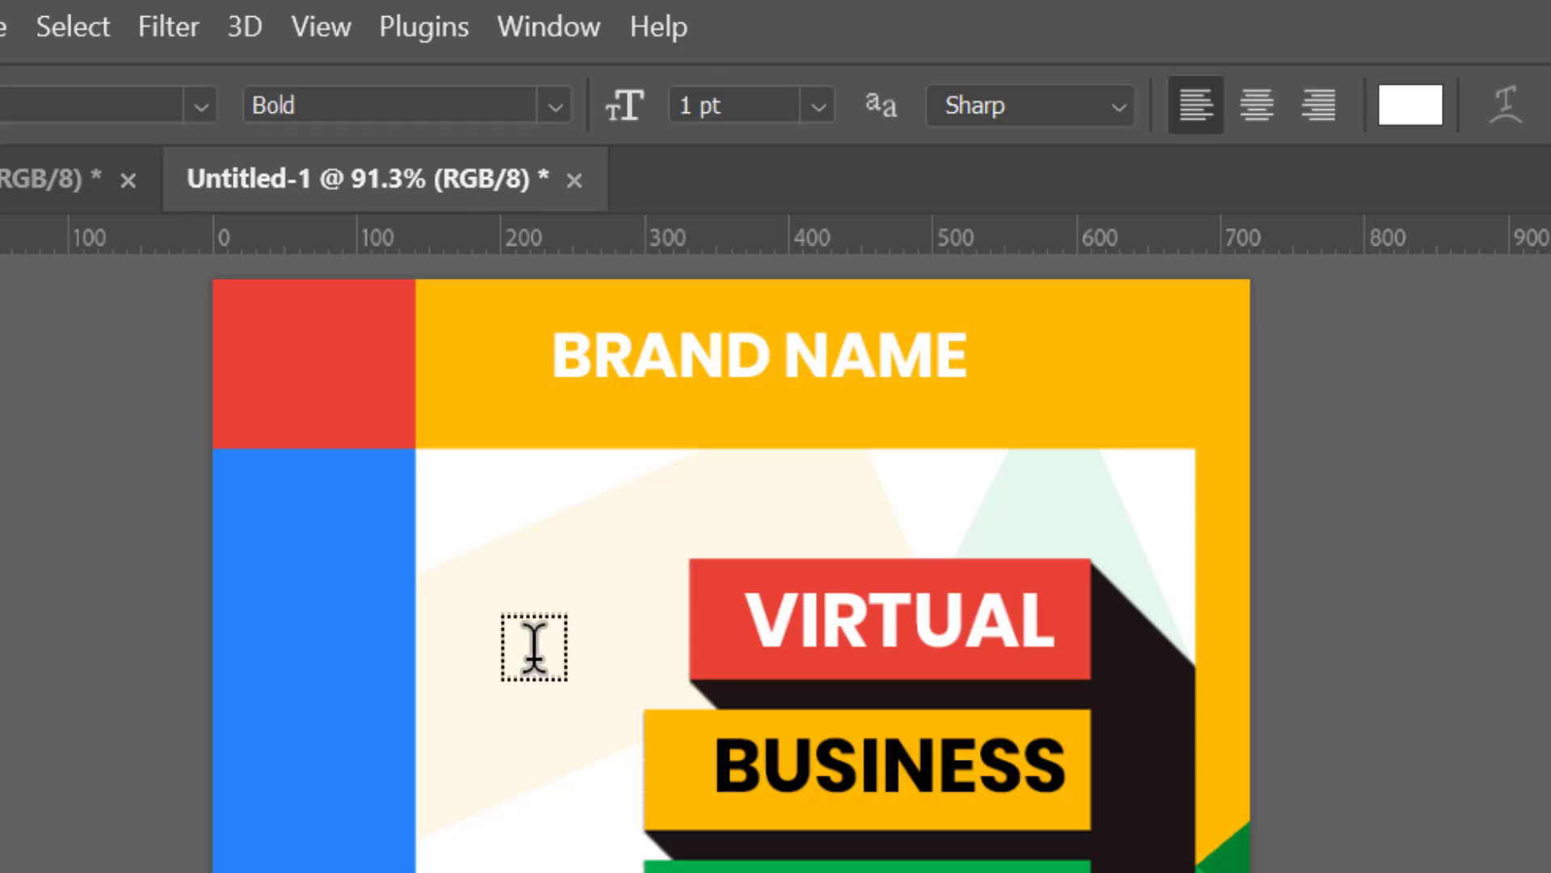
click(677, 431)
right_click(677, 431)
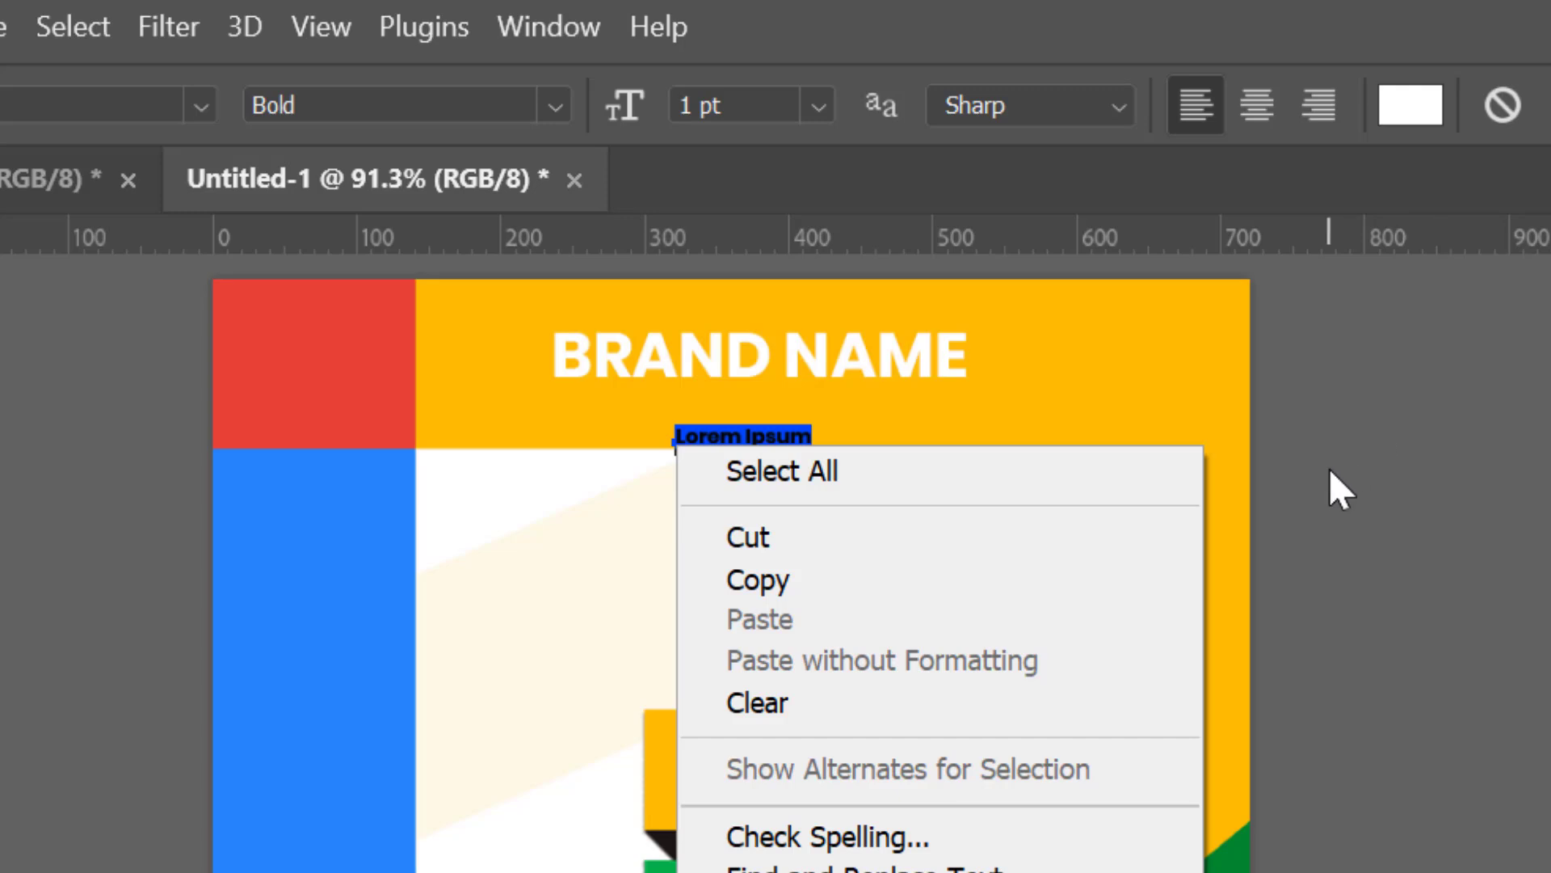
key(Down)
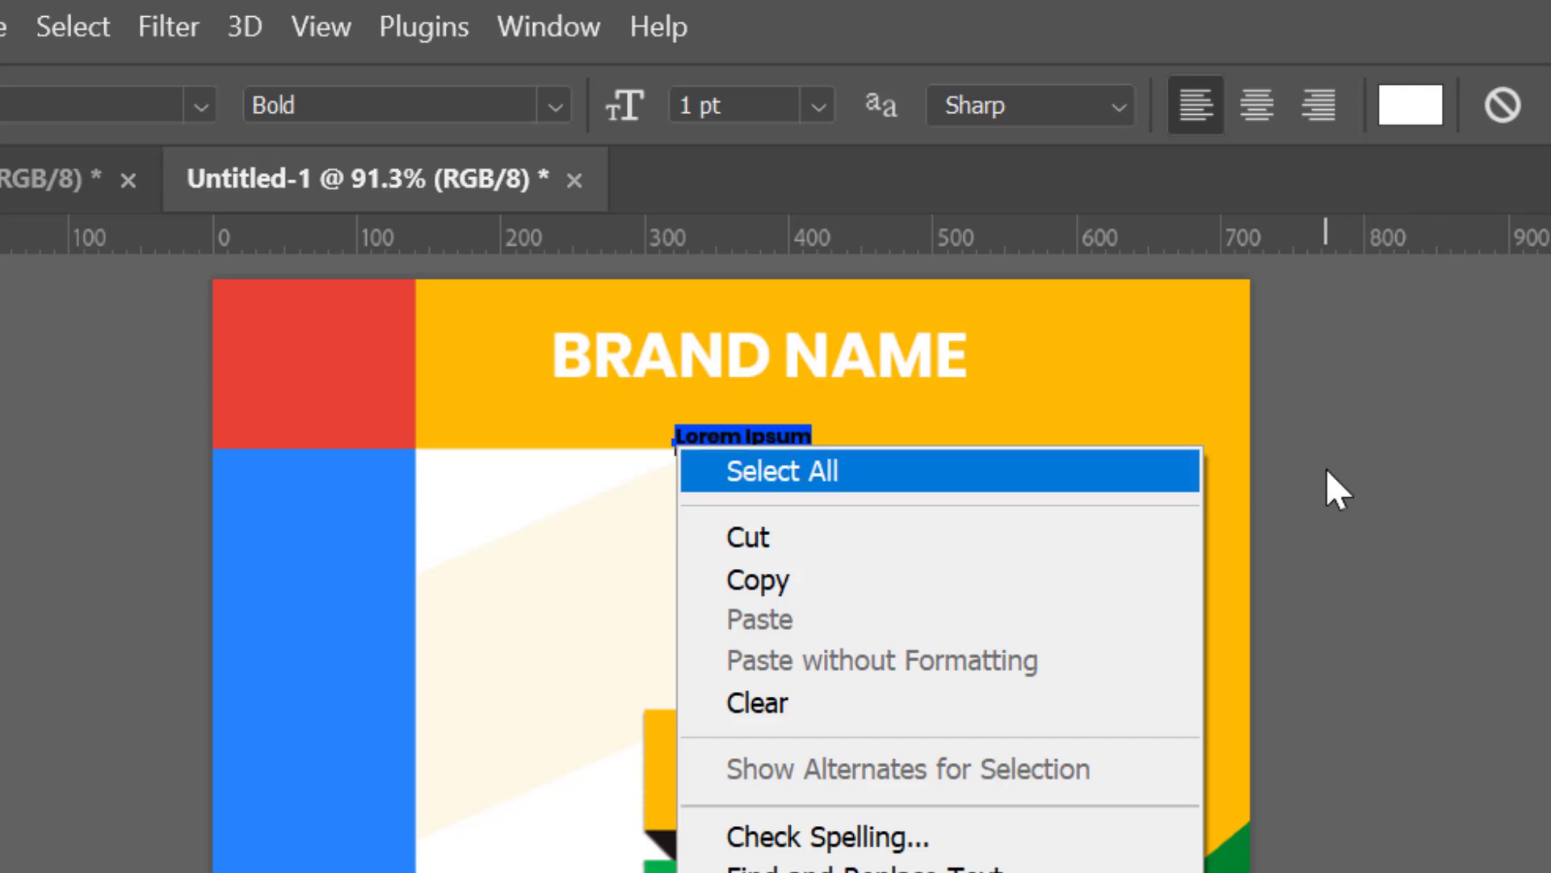
key(Return)
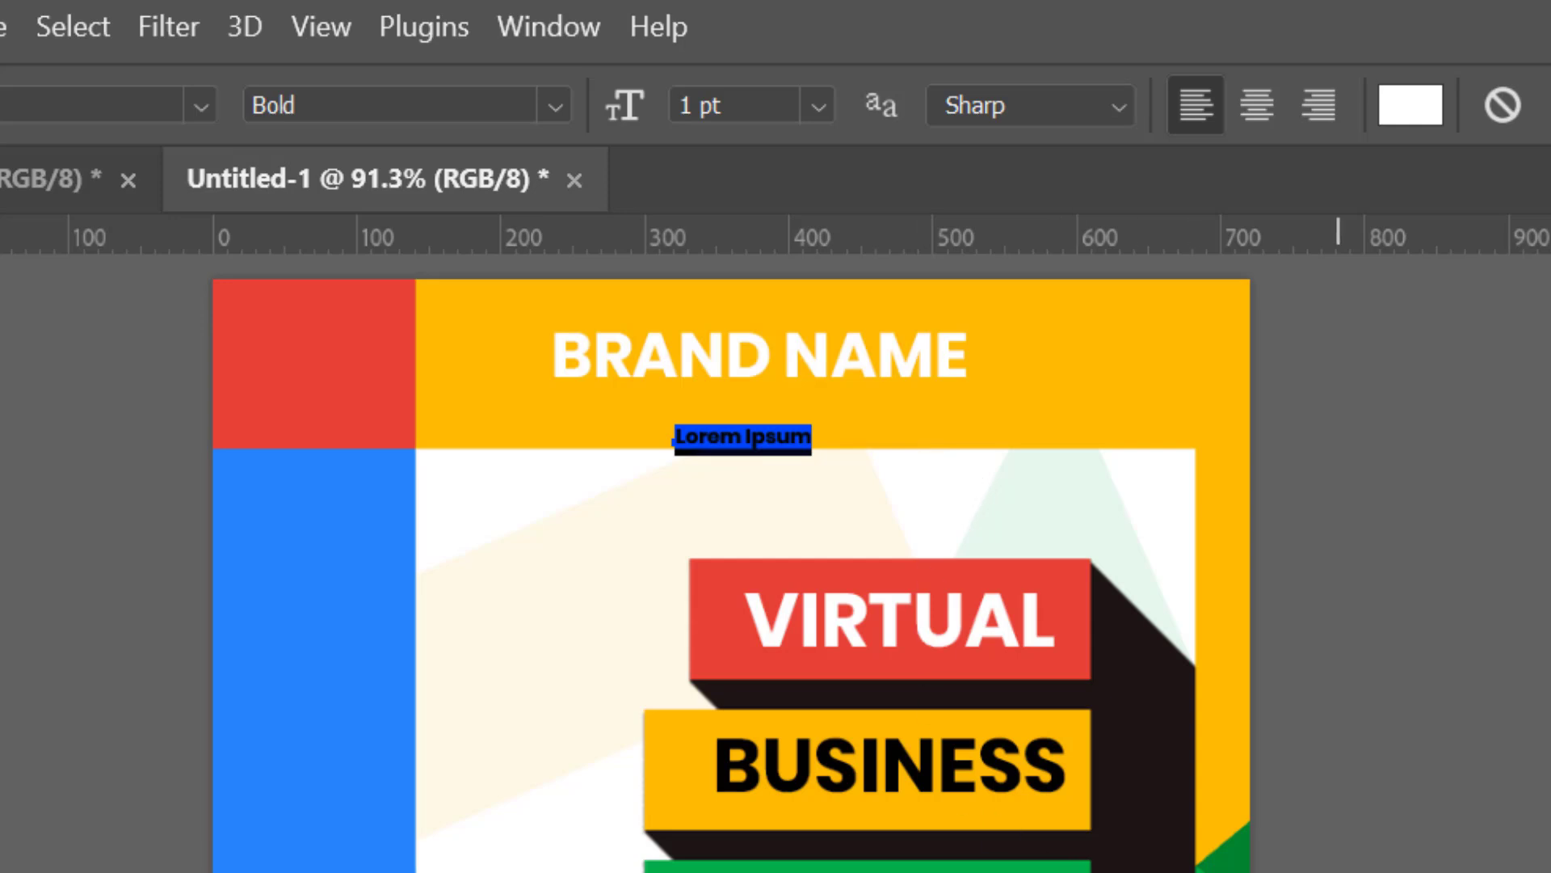
key(ctrl+super+o)
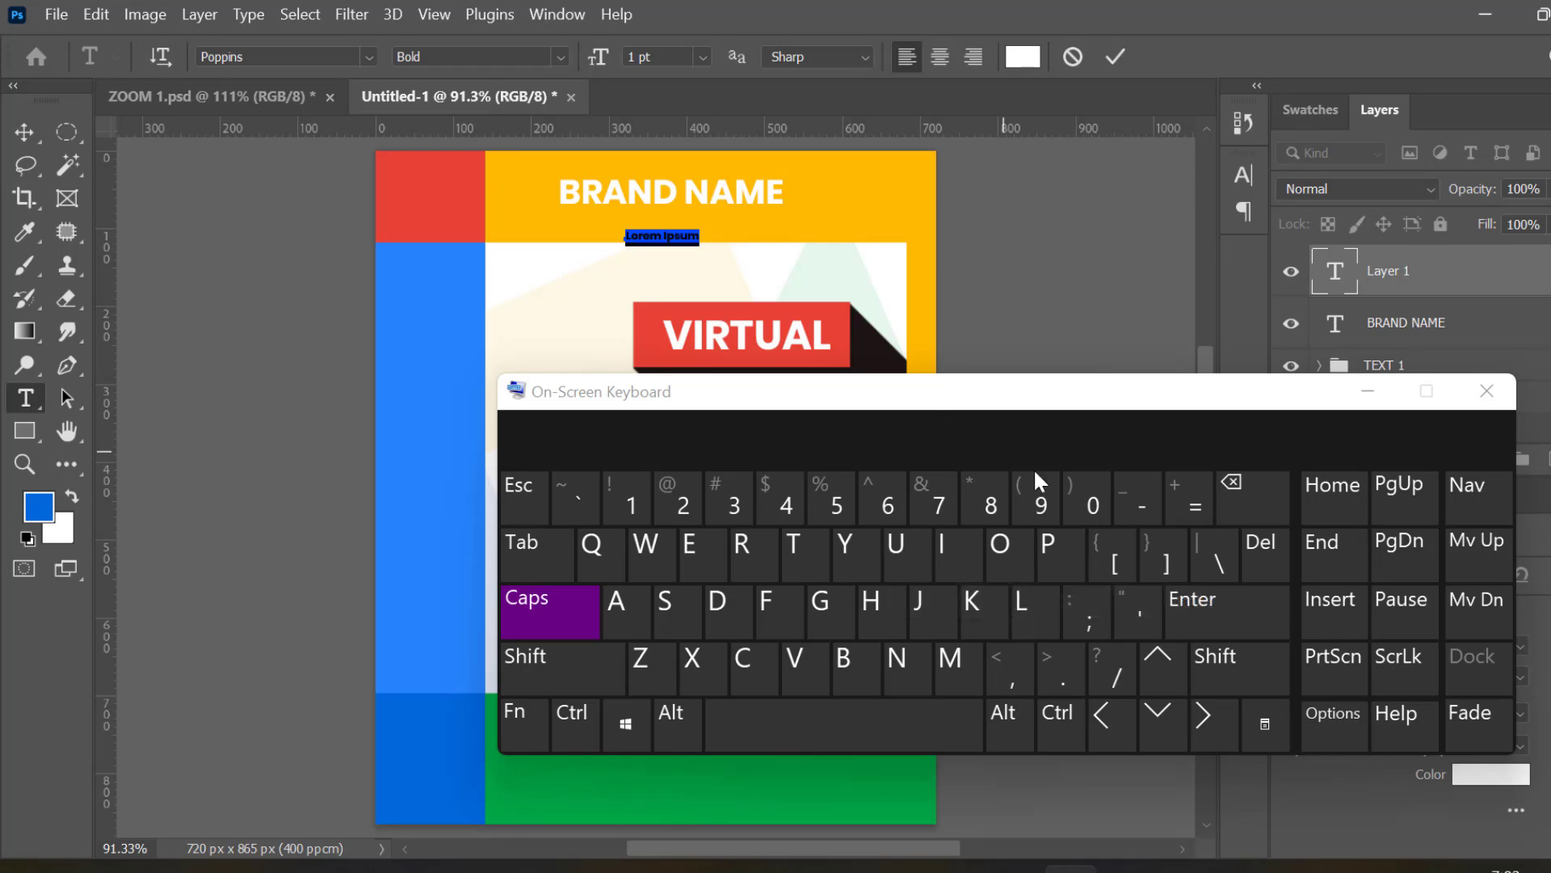
click(1048, 559)
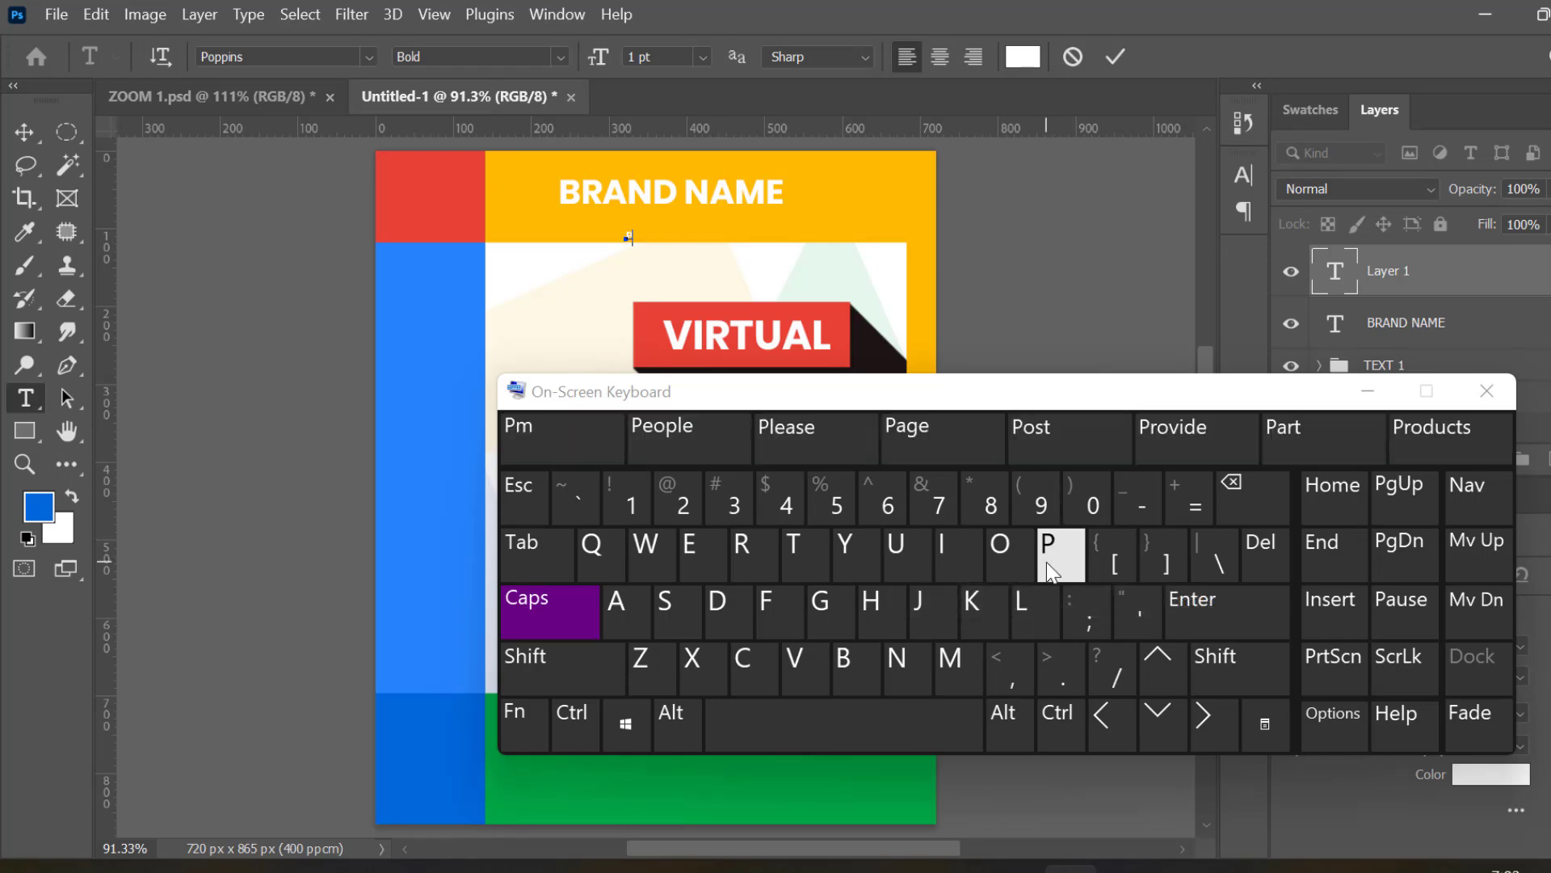
text(RESENTS)
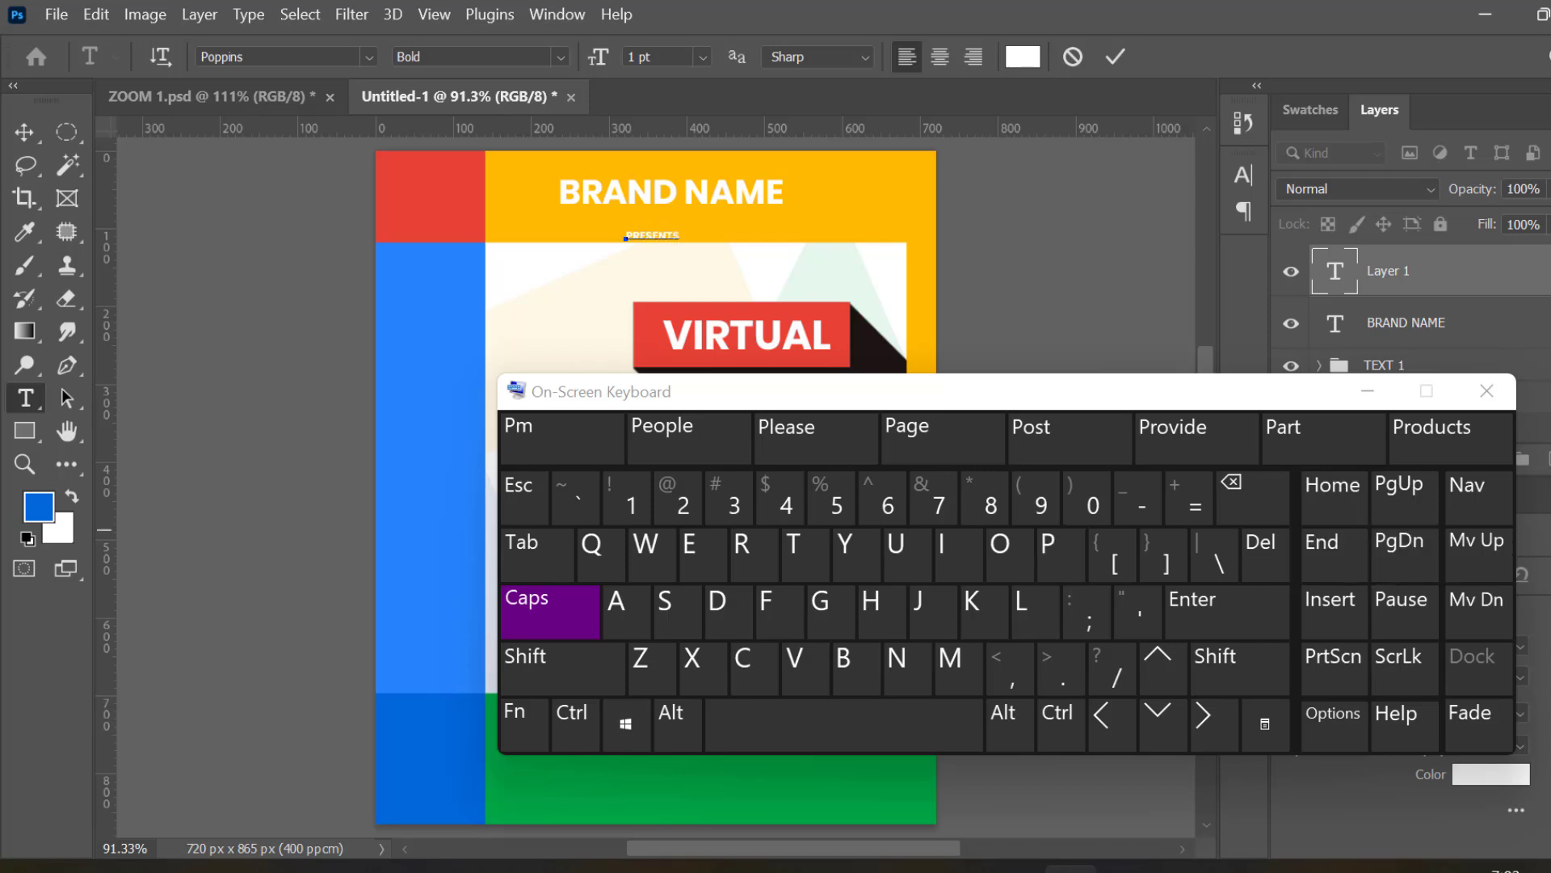
click(1368, 391)
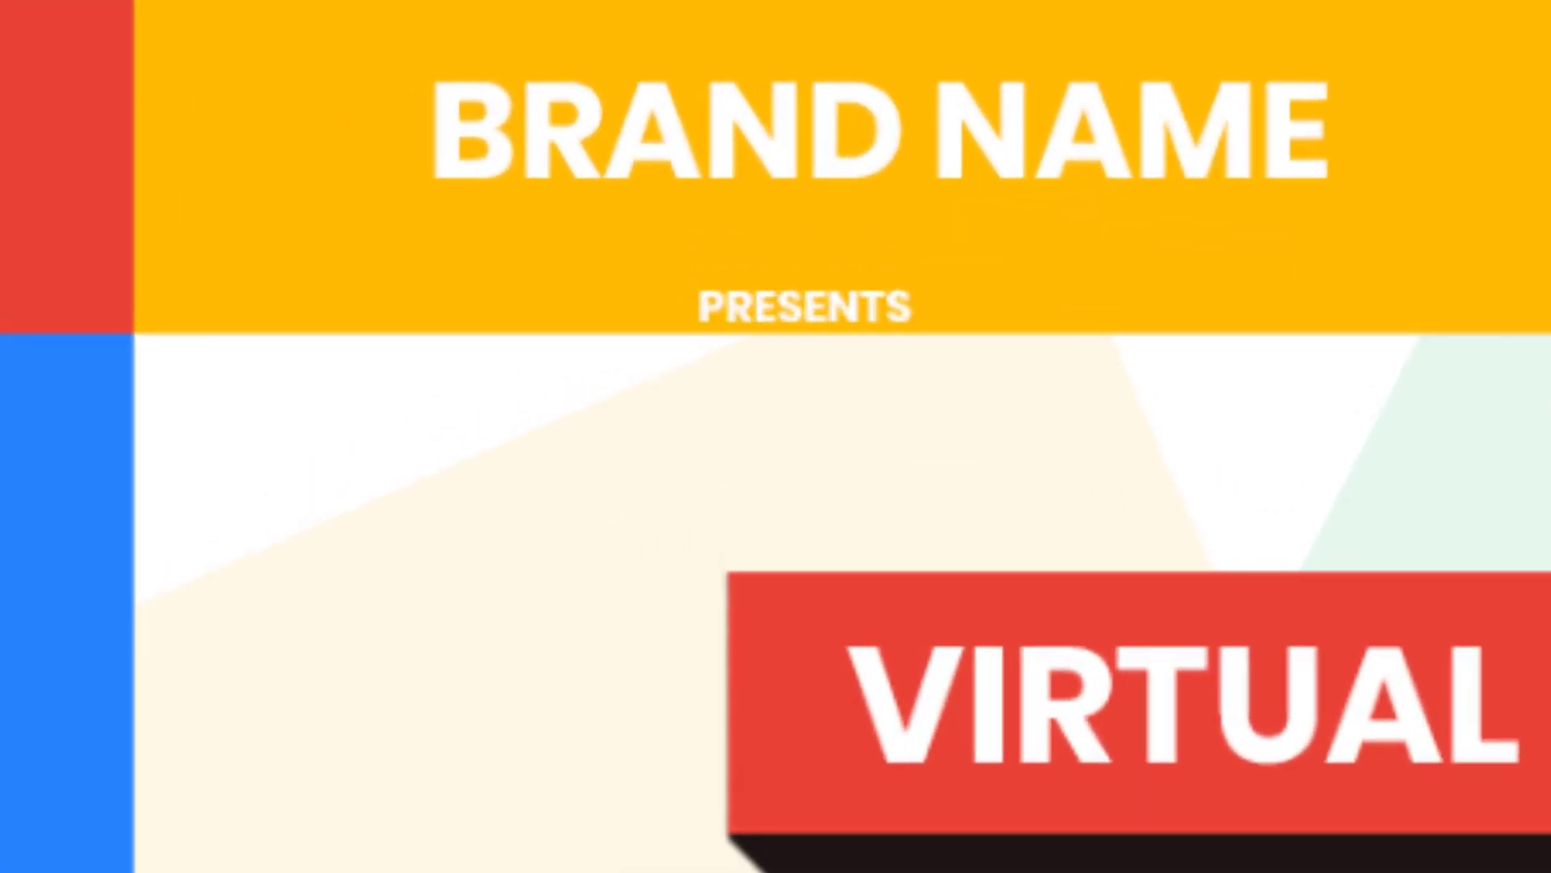
Step: Set the PRESENTS text's tracking to 940 and its font style to Regular
key(ctrl+t)
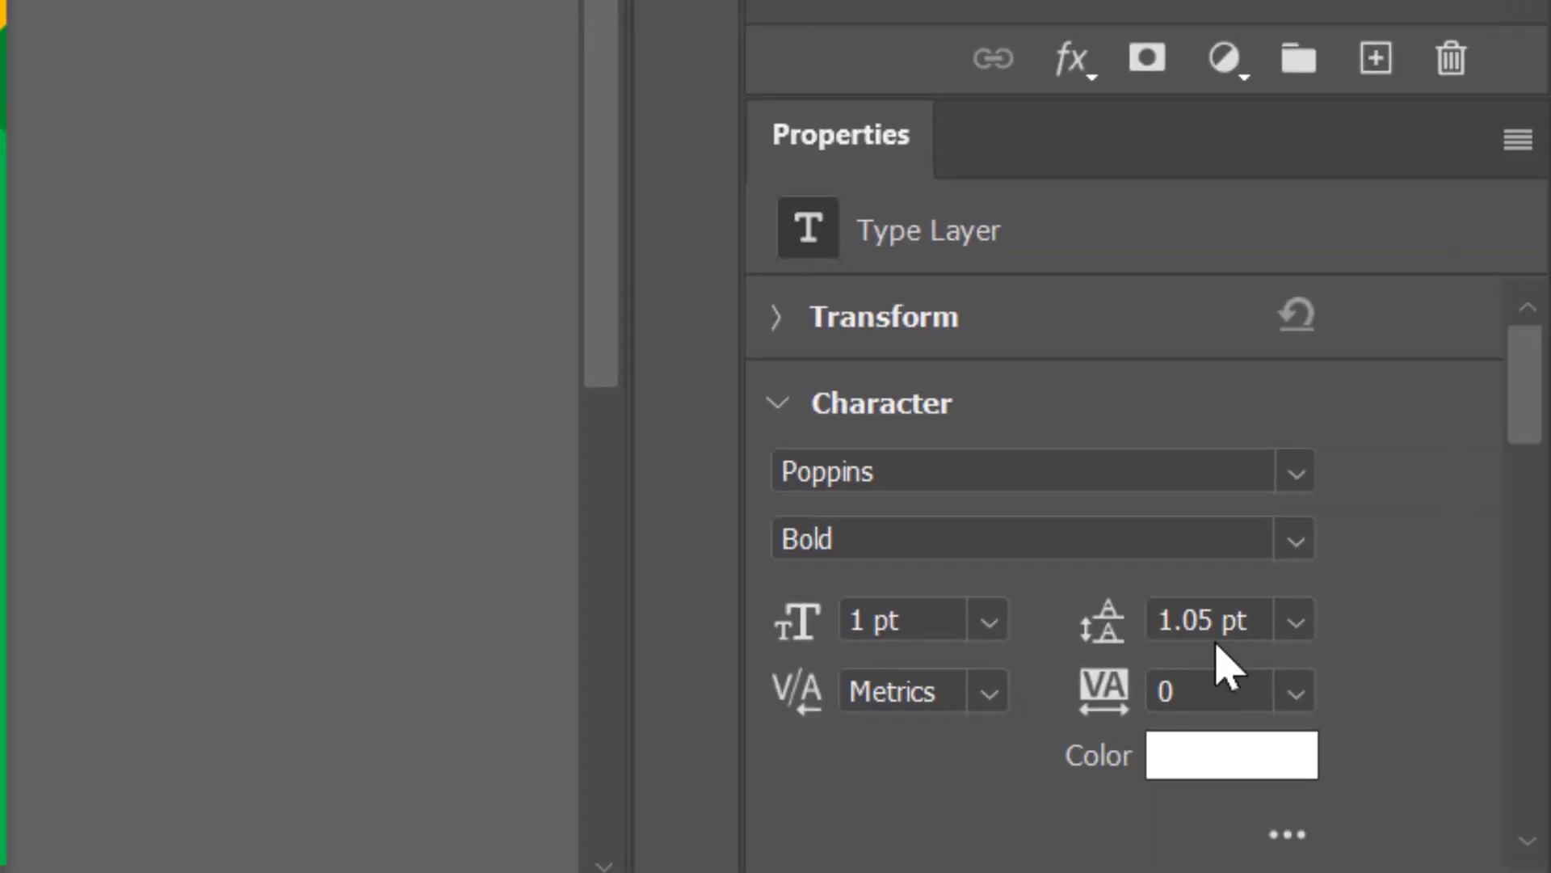
drag(1118, 693, 1253, 657)
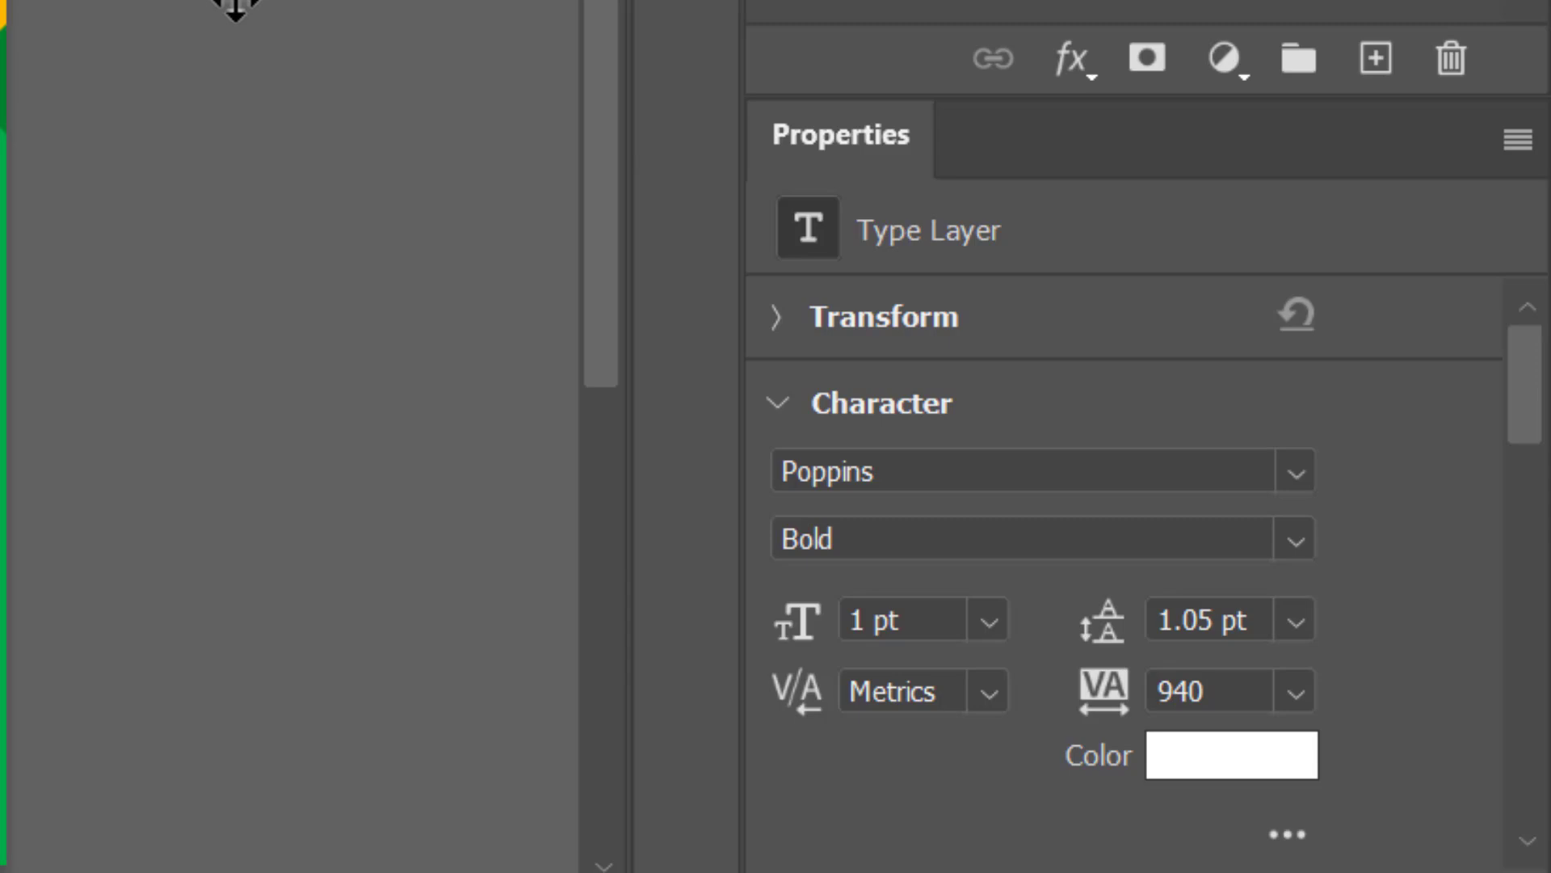
click(1296, 539)
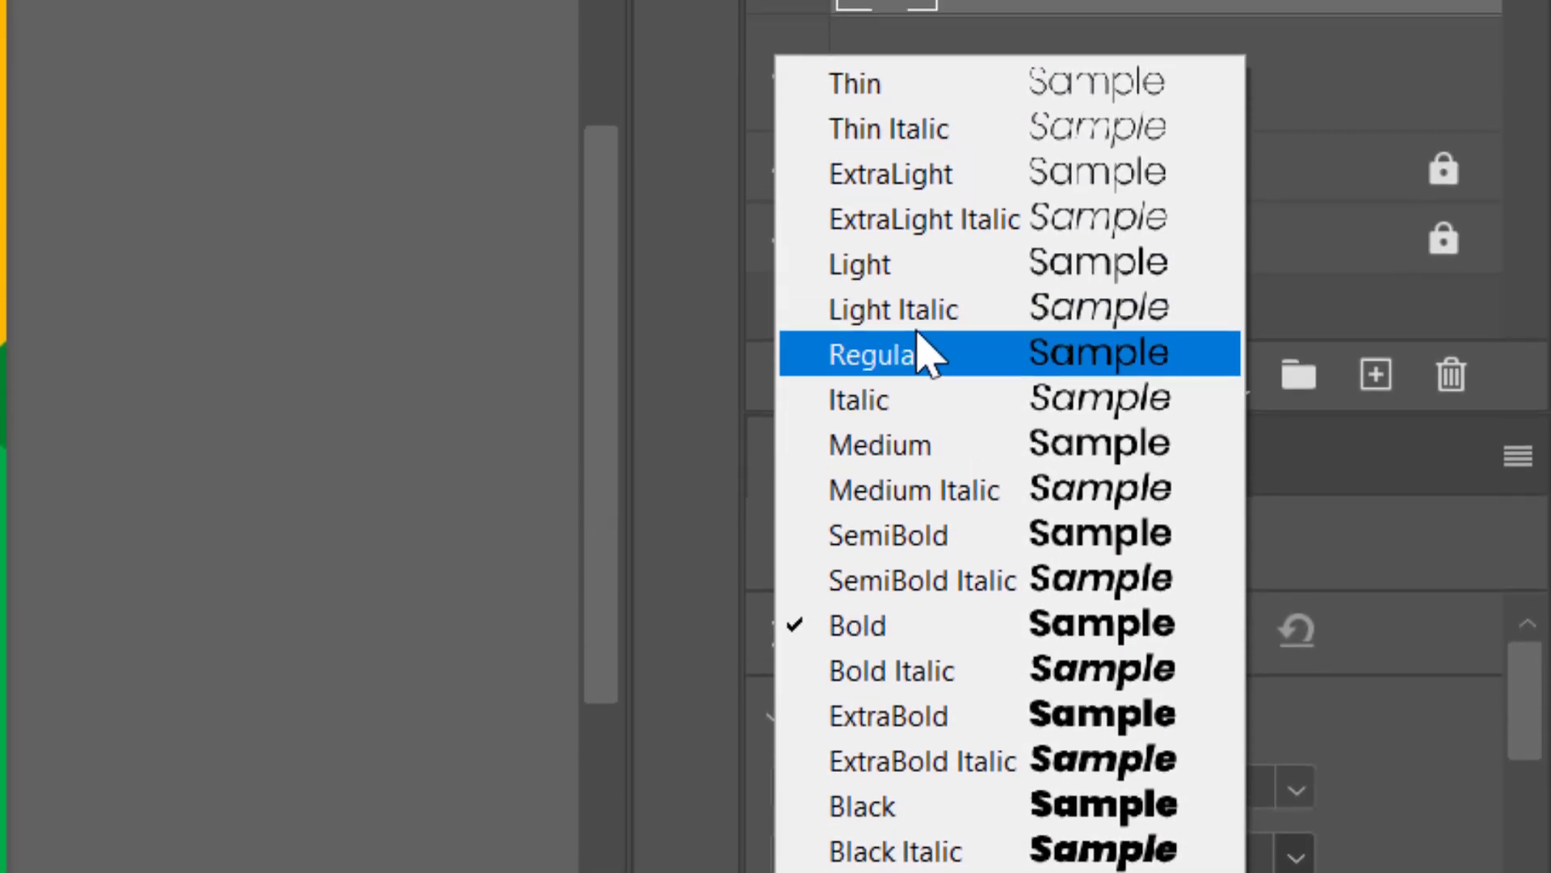
click(921, 312)
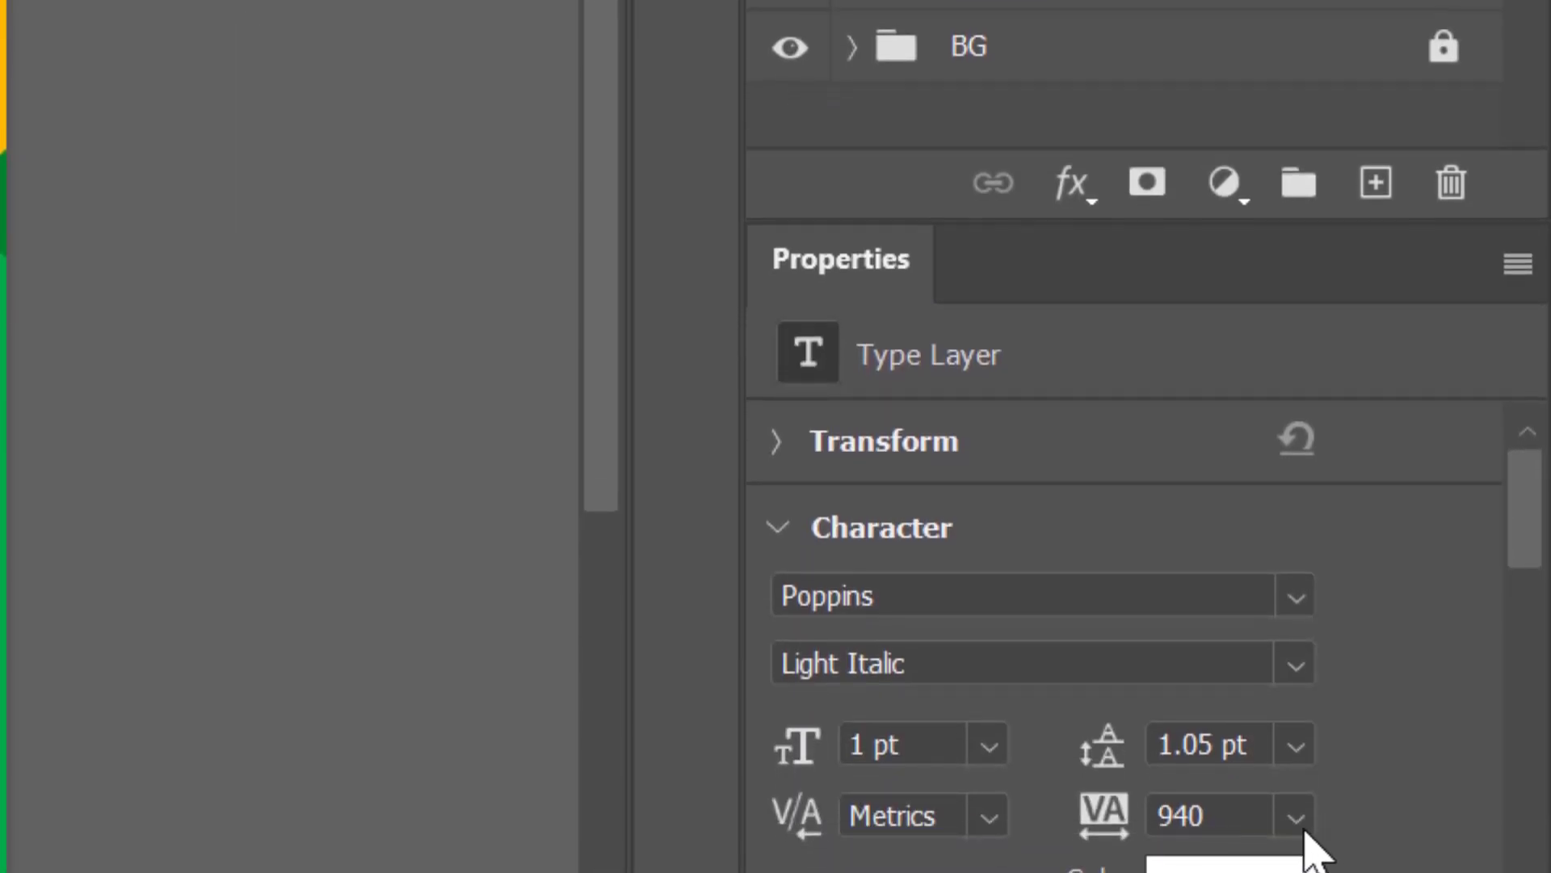
click(1299, 664)
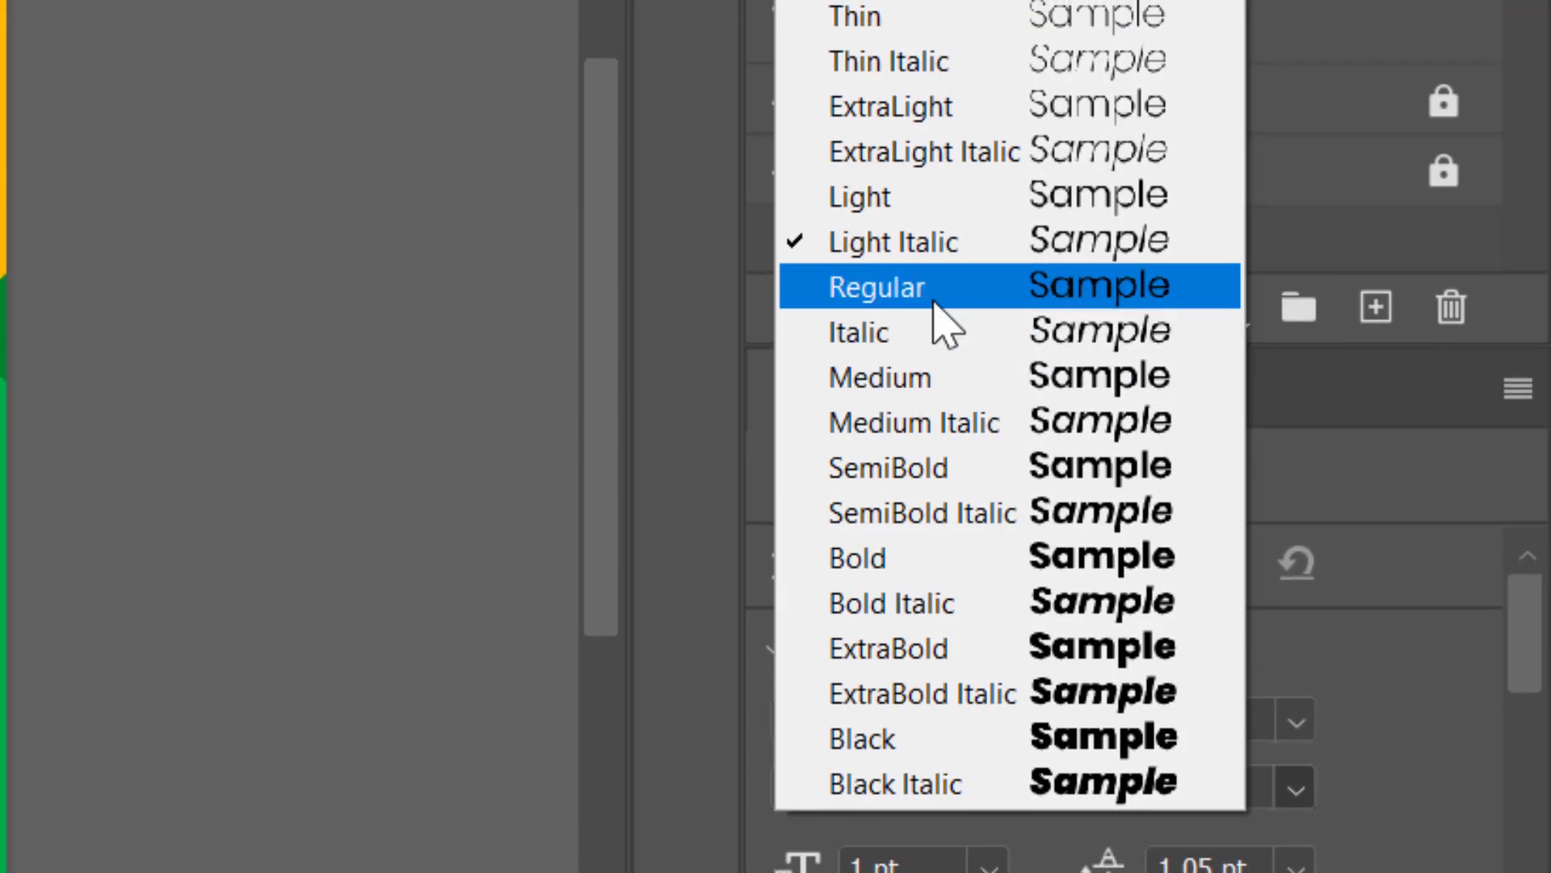
click(934, 303)
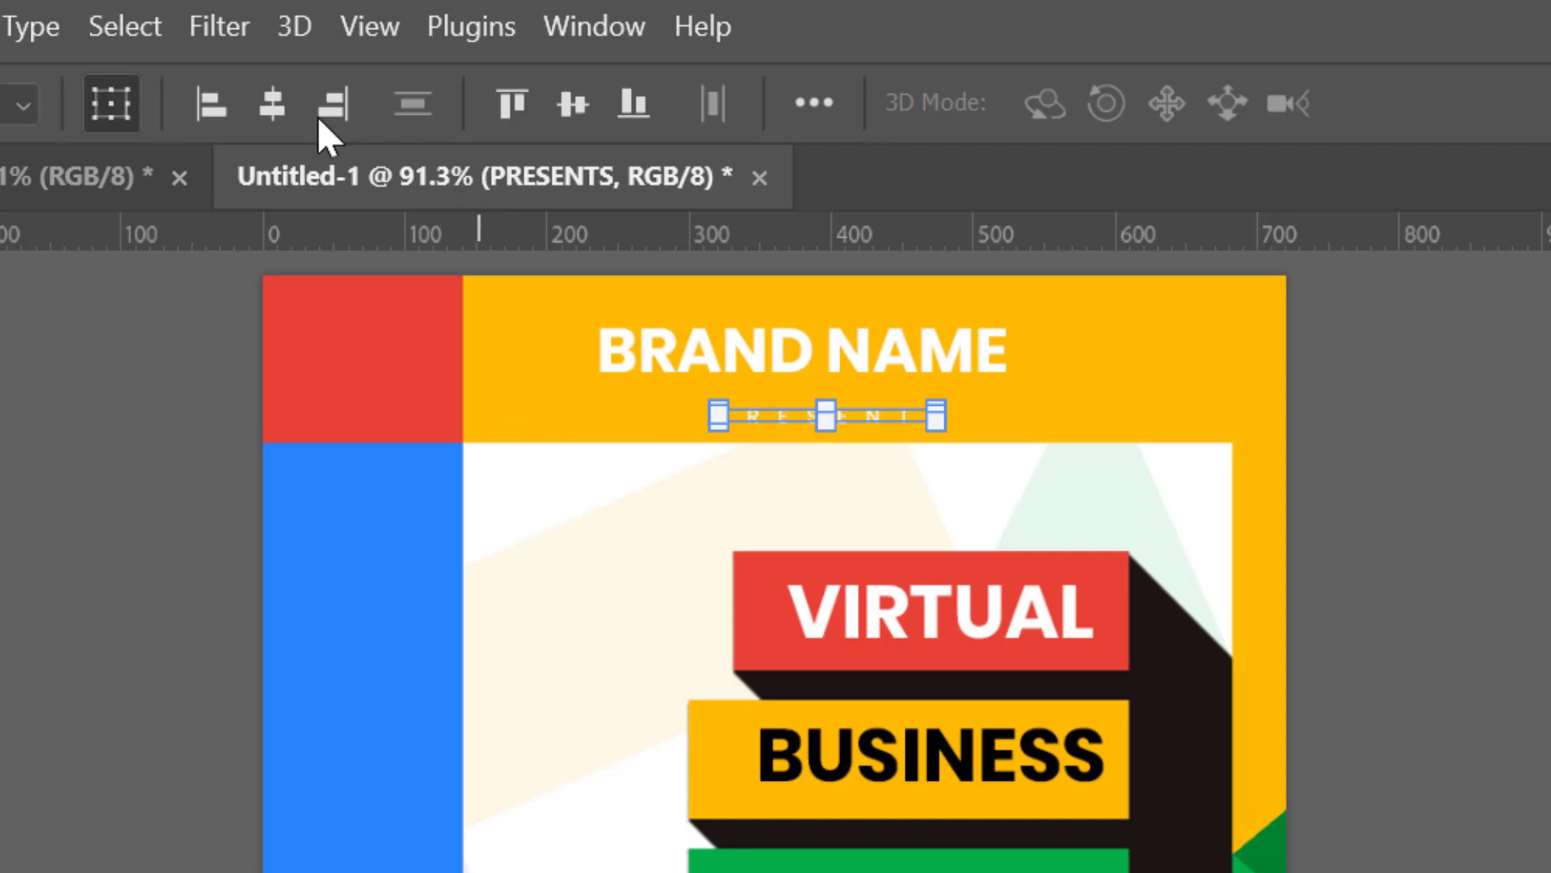
Step: Centre PRESENTS horizontally on the canvas, nudge it into place just under BRAND NAME, and deselect it
click(272, 103)
key(Up)
key(Up)
key(Up)
key(Up)
key(Up)
key(Up)
key(Up)
key(Up)
key(Up)
key(Up)
key(Up)
key(Up)
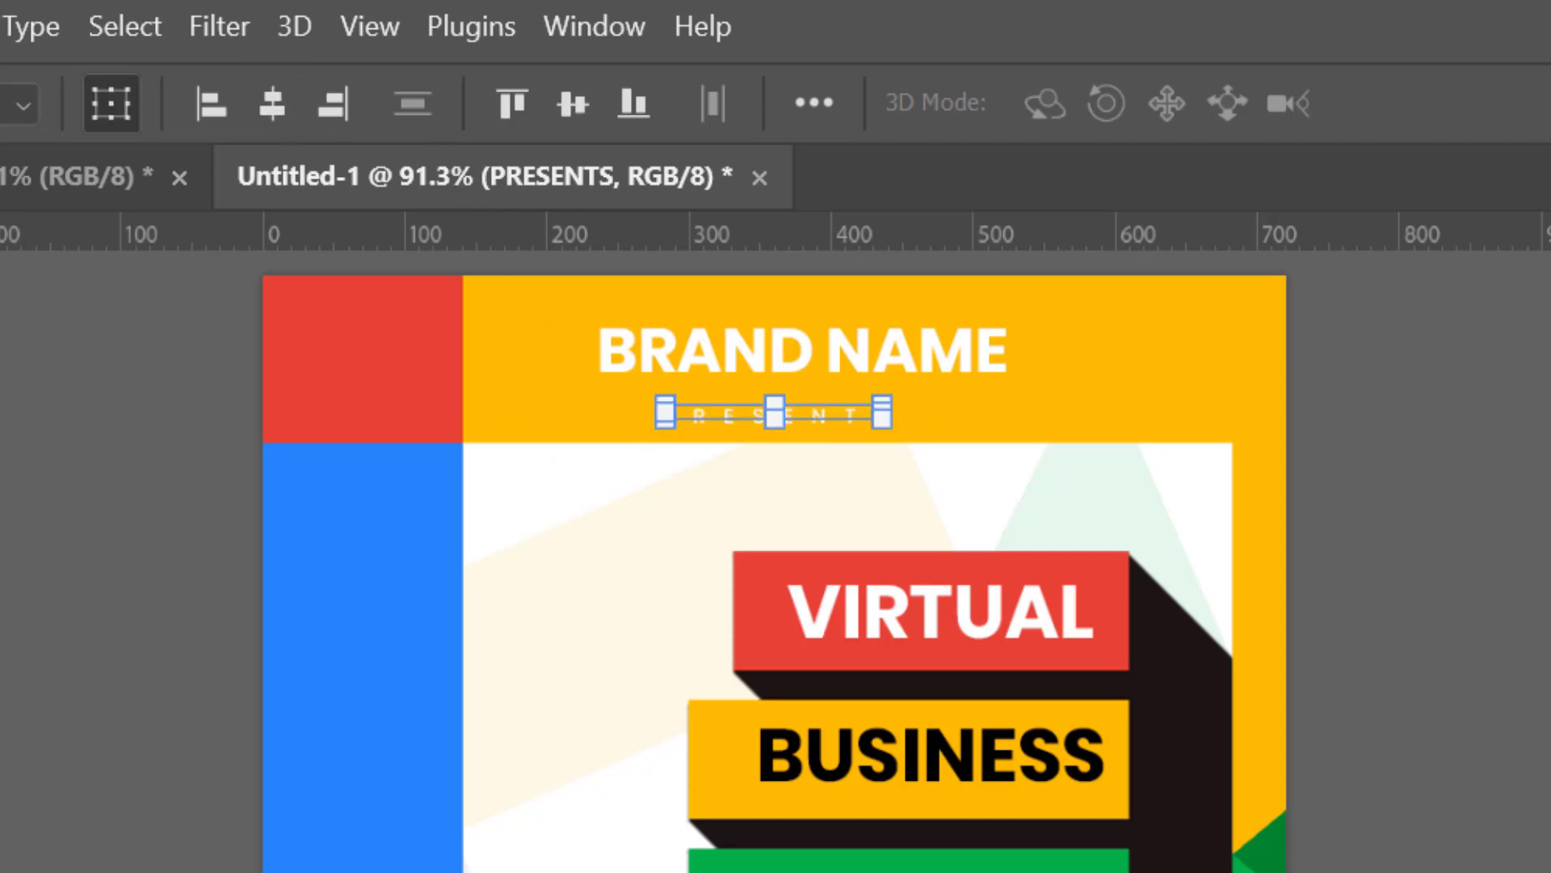
click(1510, 852)
click(832, 408)
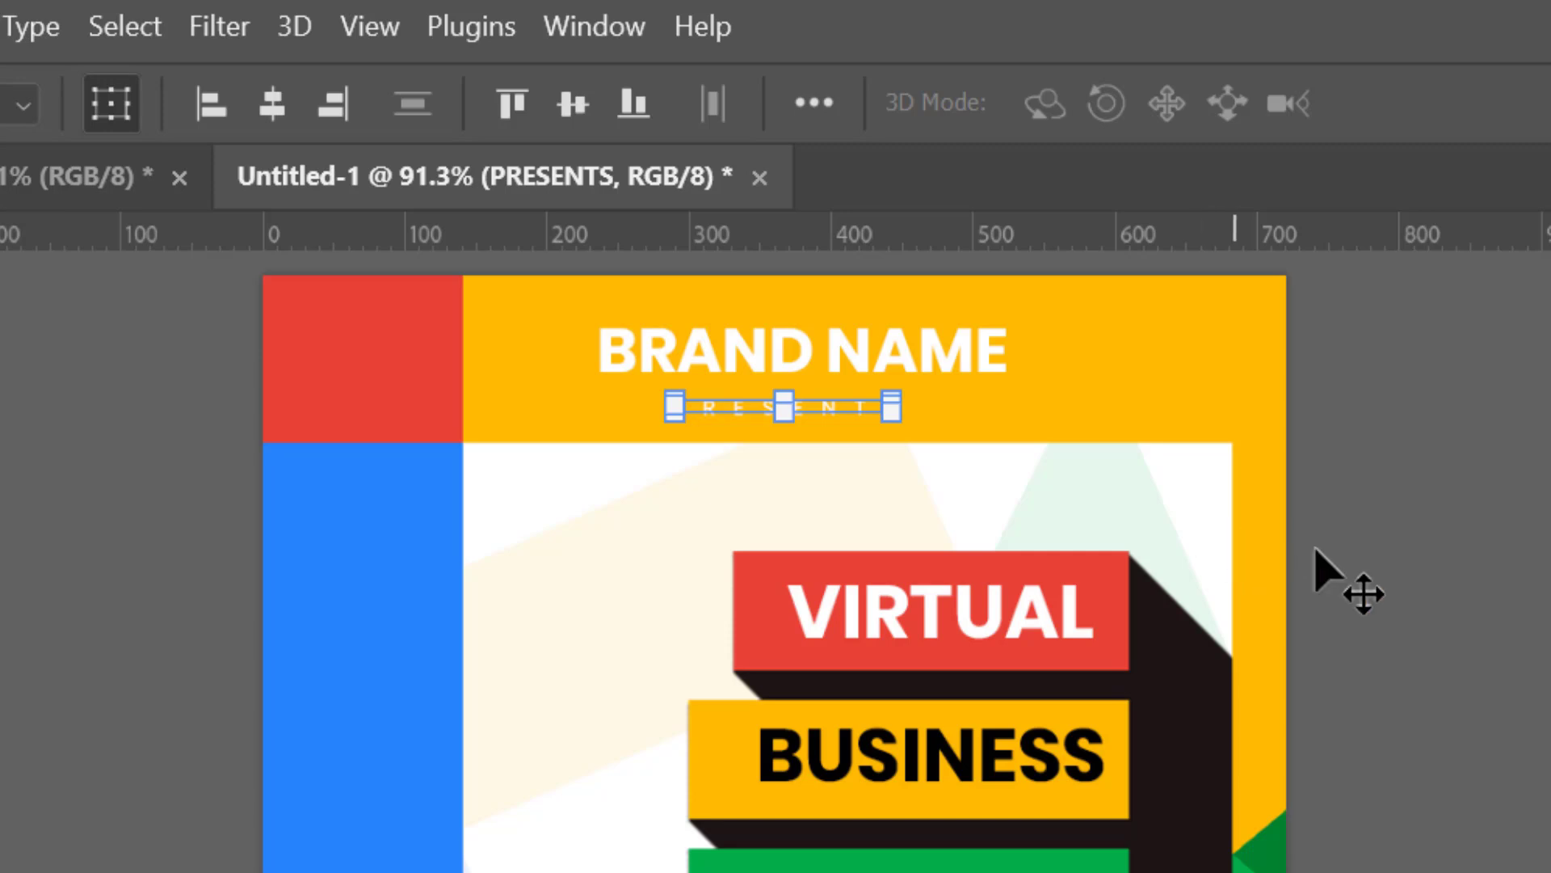
click(1458, 808)
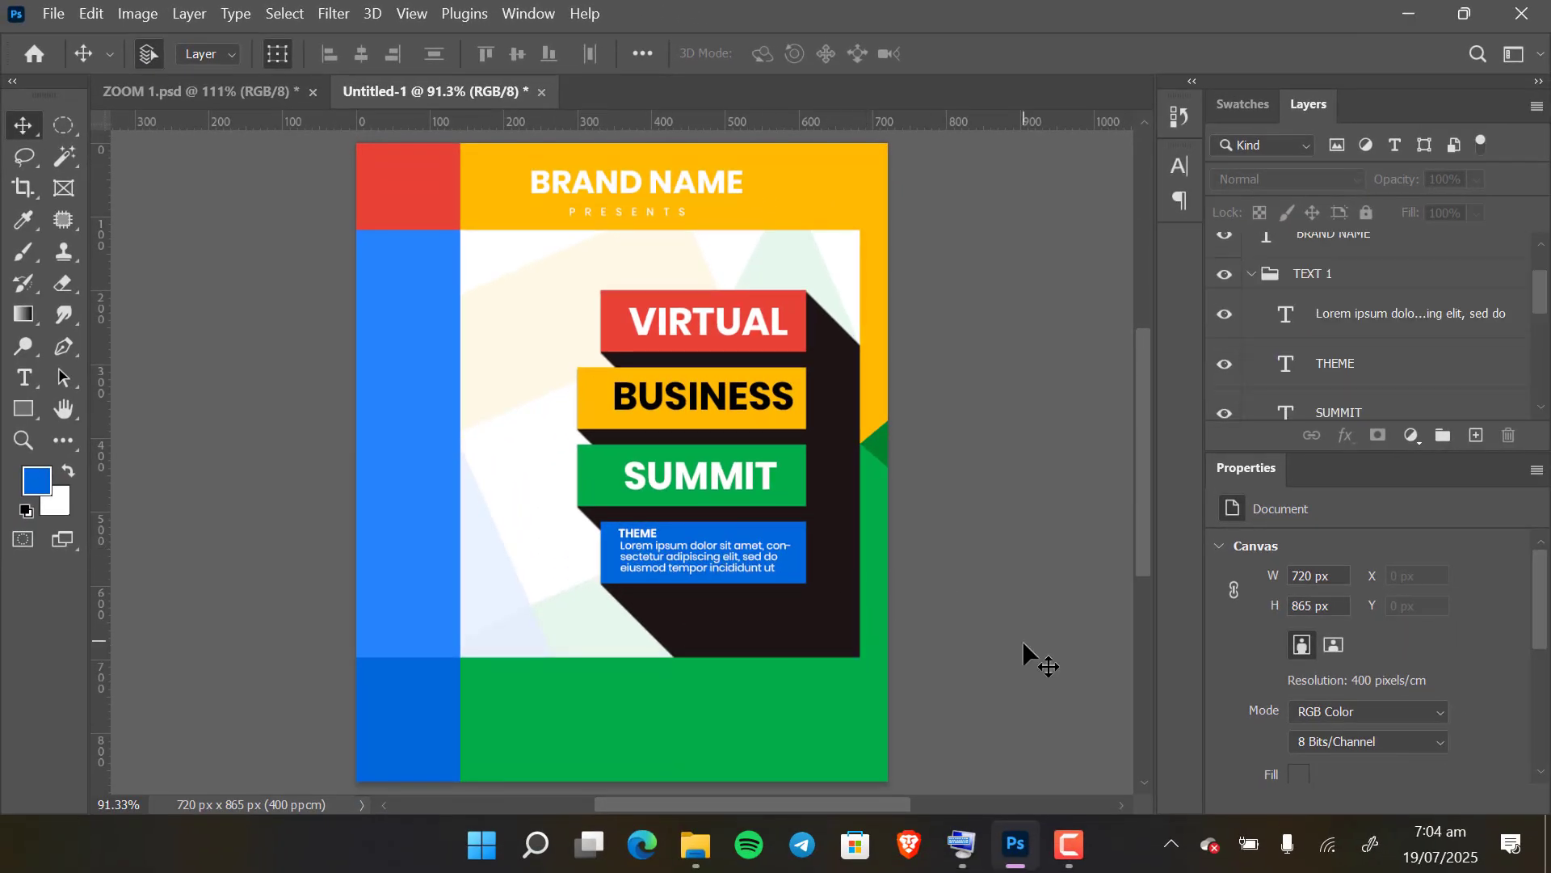
drag(1039, 658, 989, 631)
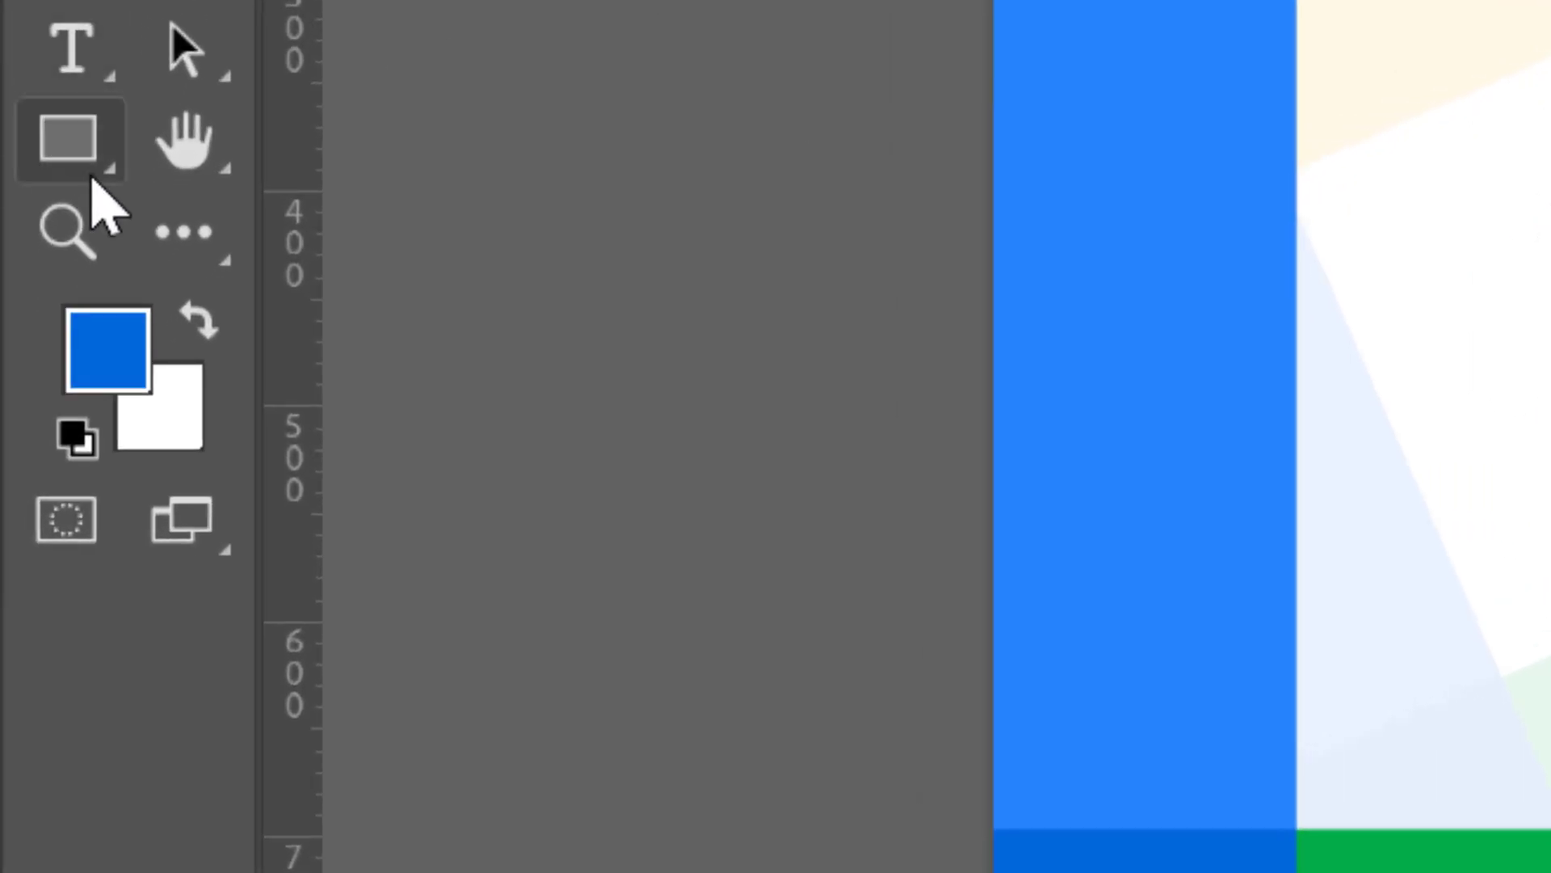
Step: Draw a red rectangle about 160 by 166 px overlapping the blue column's inner edge, and nudge it to about X 81 px
click(91, 154)
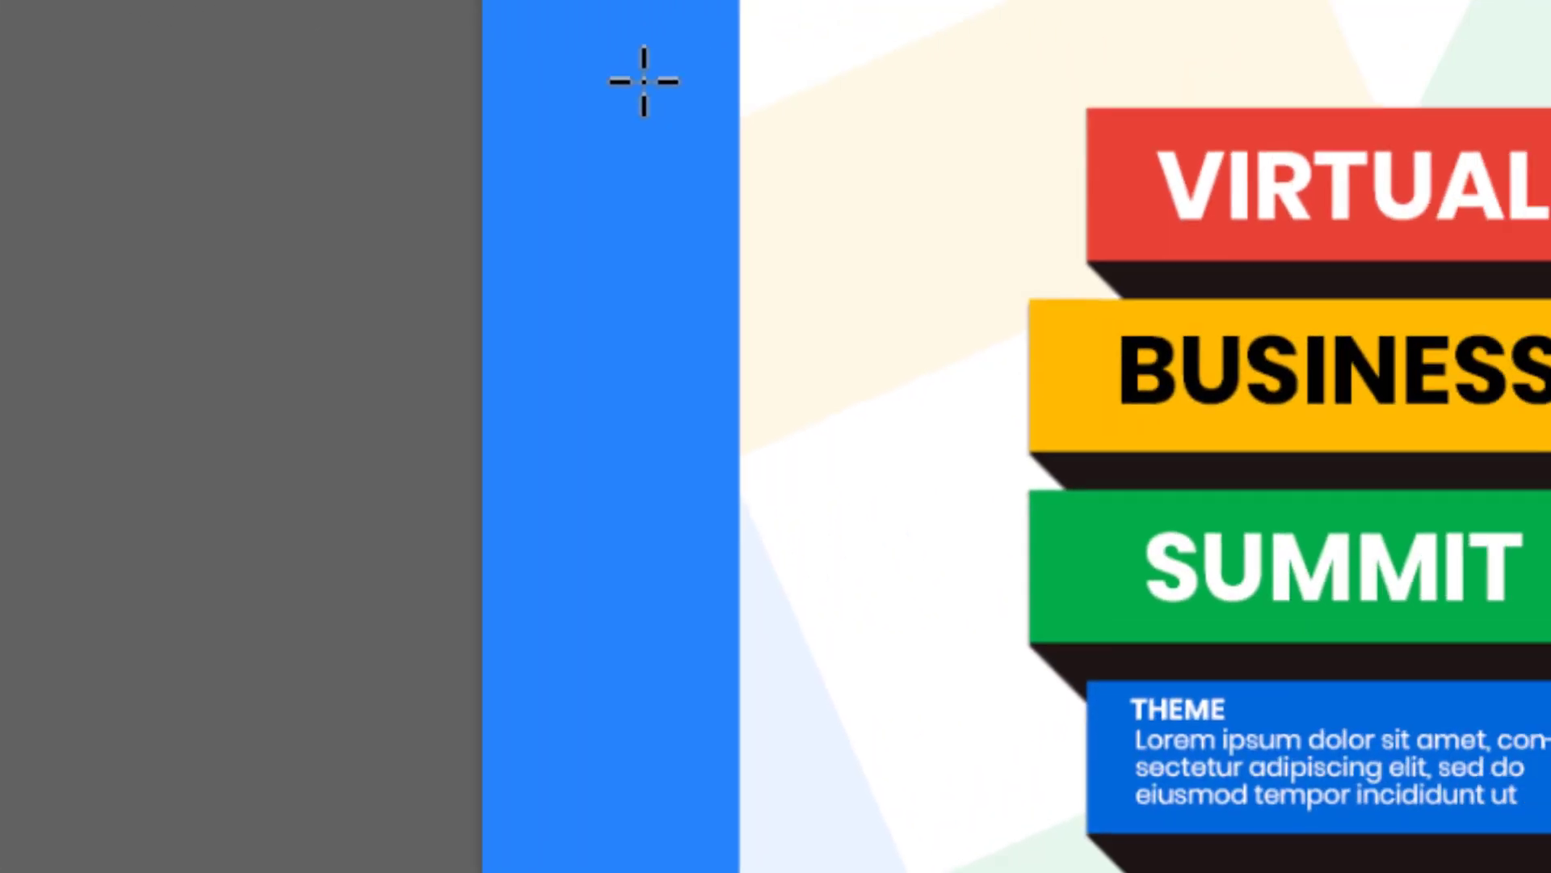
mouse_move(442, 208)
mouse_down()
mouse_move(639, 391)
mouse_move(682, 485)
mouse_move(716, 468)
mouse_move(713, 488)
mouse_up()
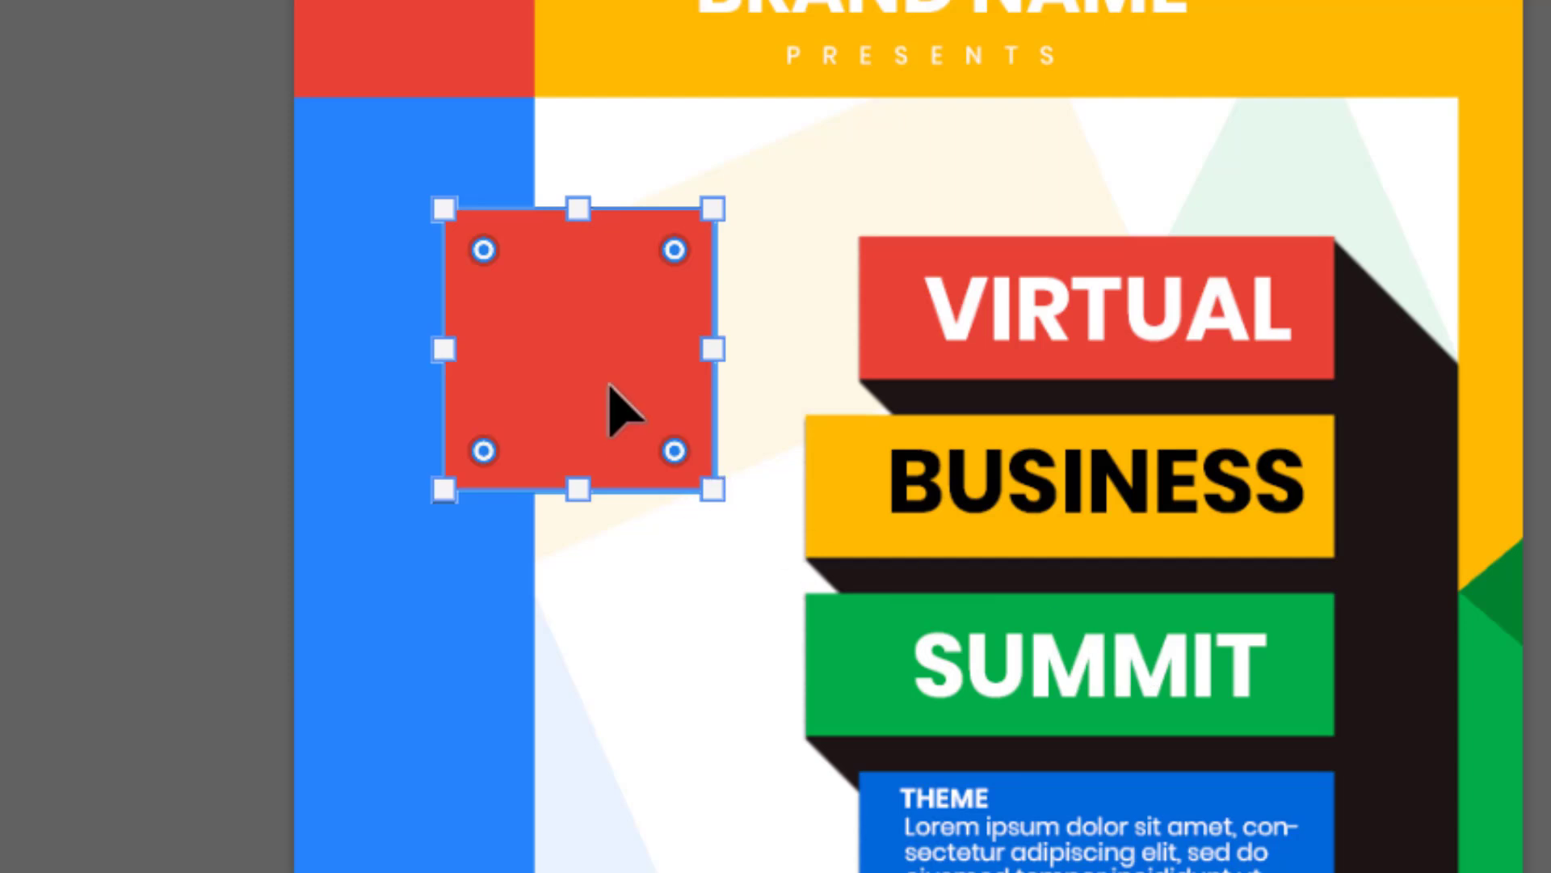
key(Left)
key(Left)
key(Left)
key(Left)
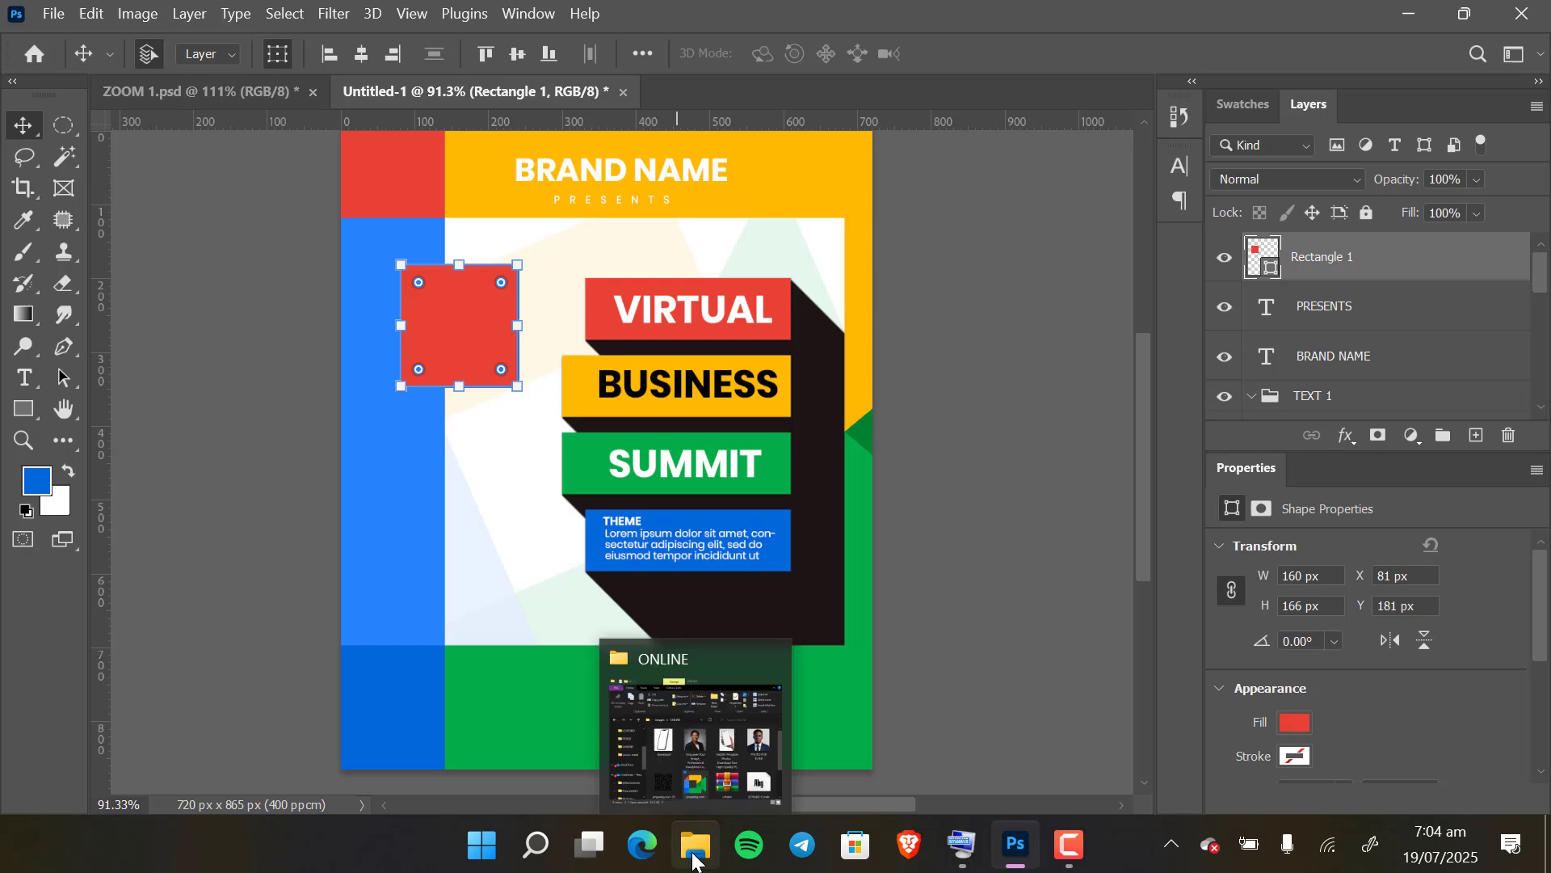
Step: Place the PHOTO FOR FLYER image from the ONLINE folder, scaled down over the red rectangle, and clip it to that rectangle
click(693, 859)
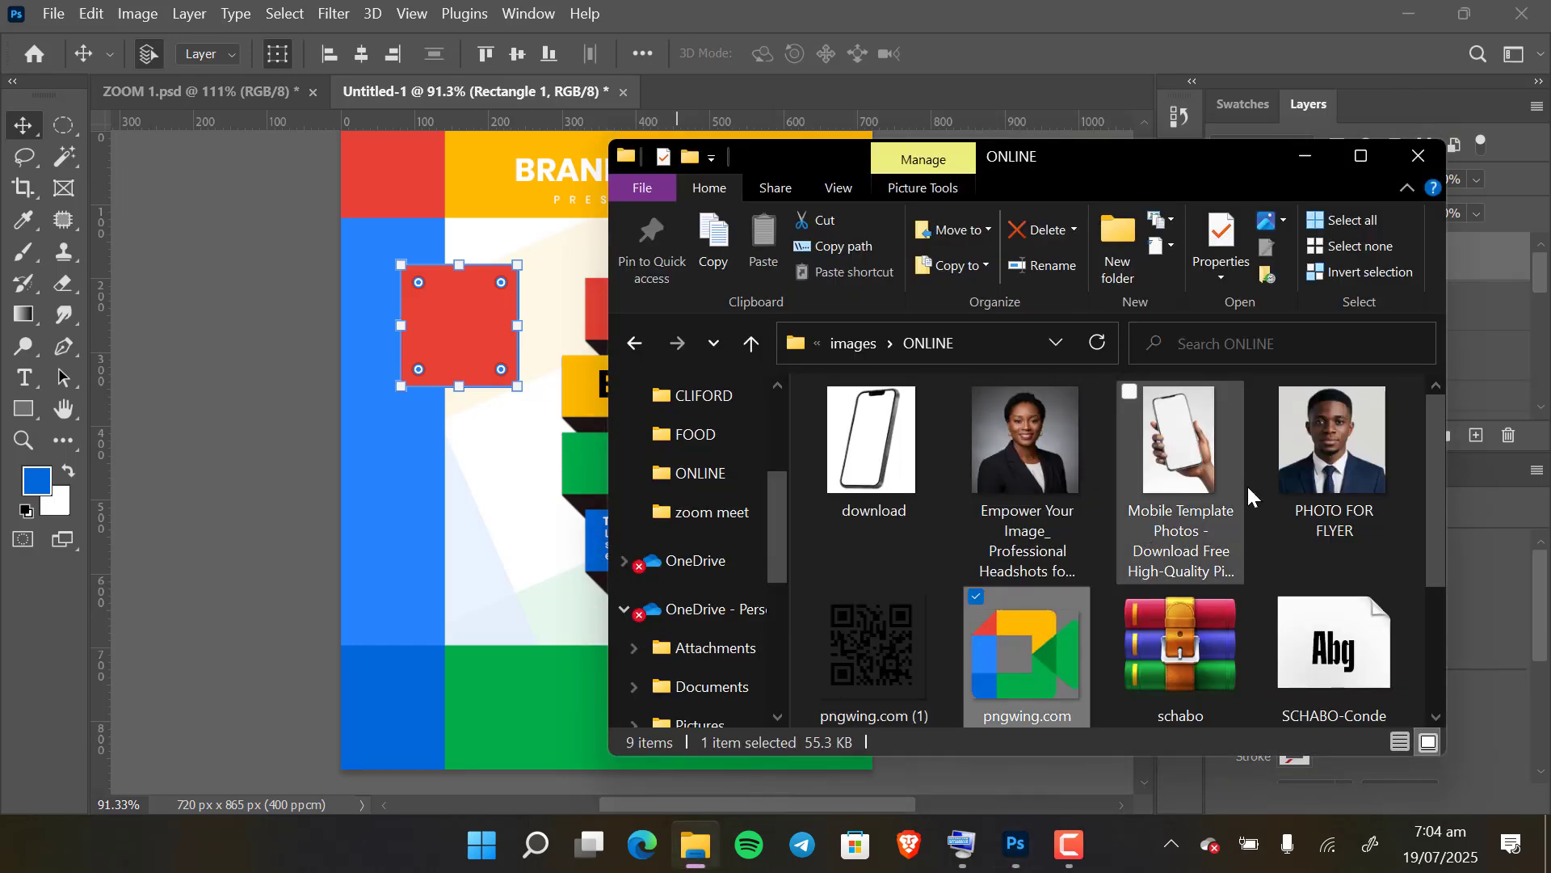
drag(1275, 495, 426, 396)
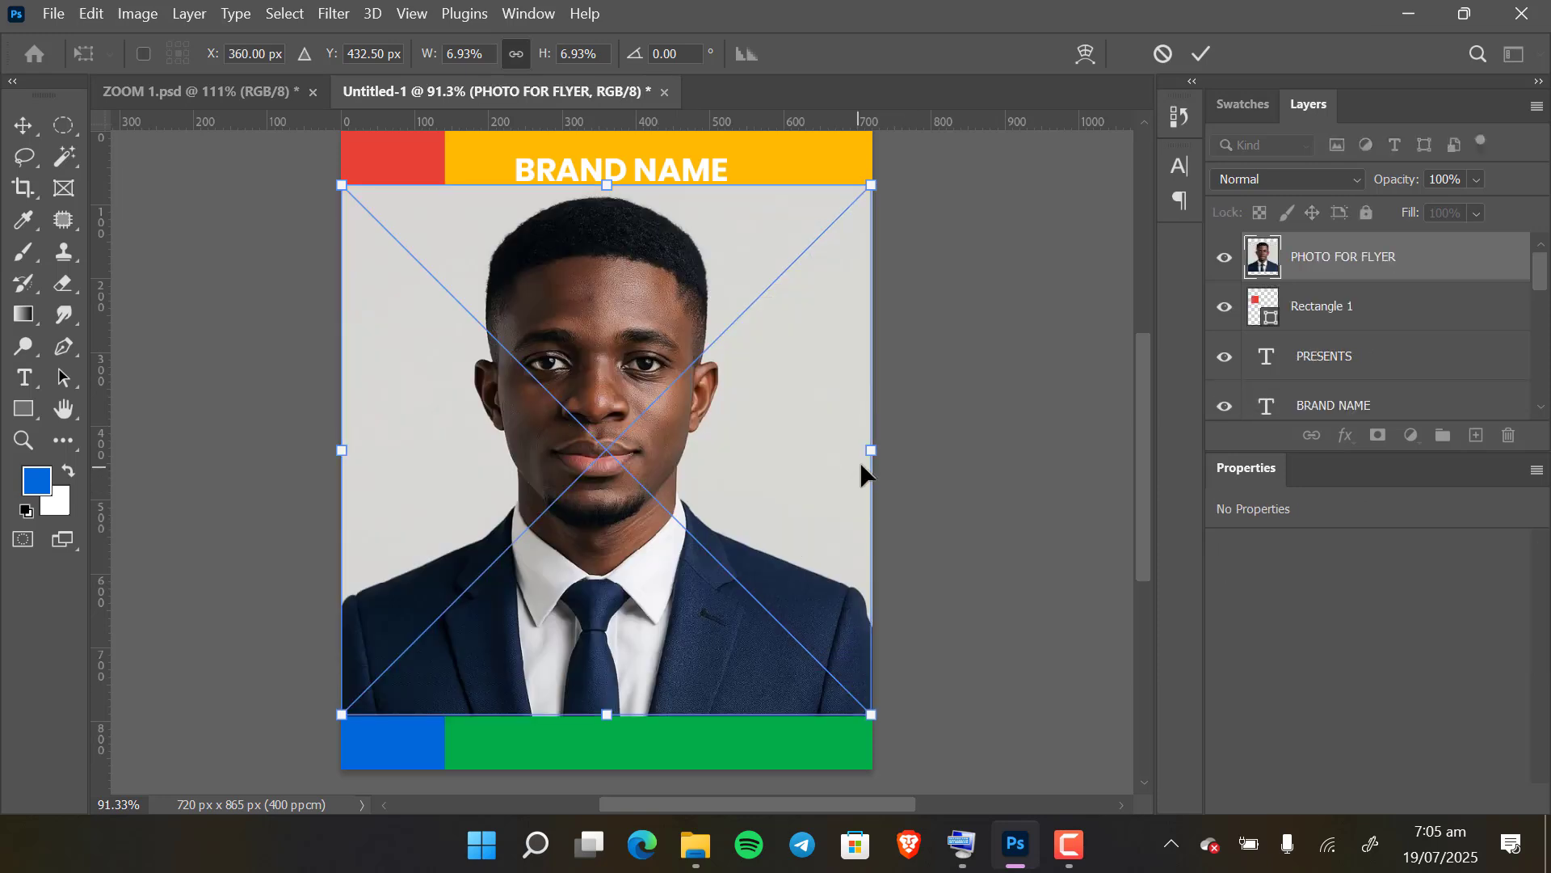
drag(871, 450, 576, 496)
drag(457, 483, 461, 402)
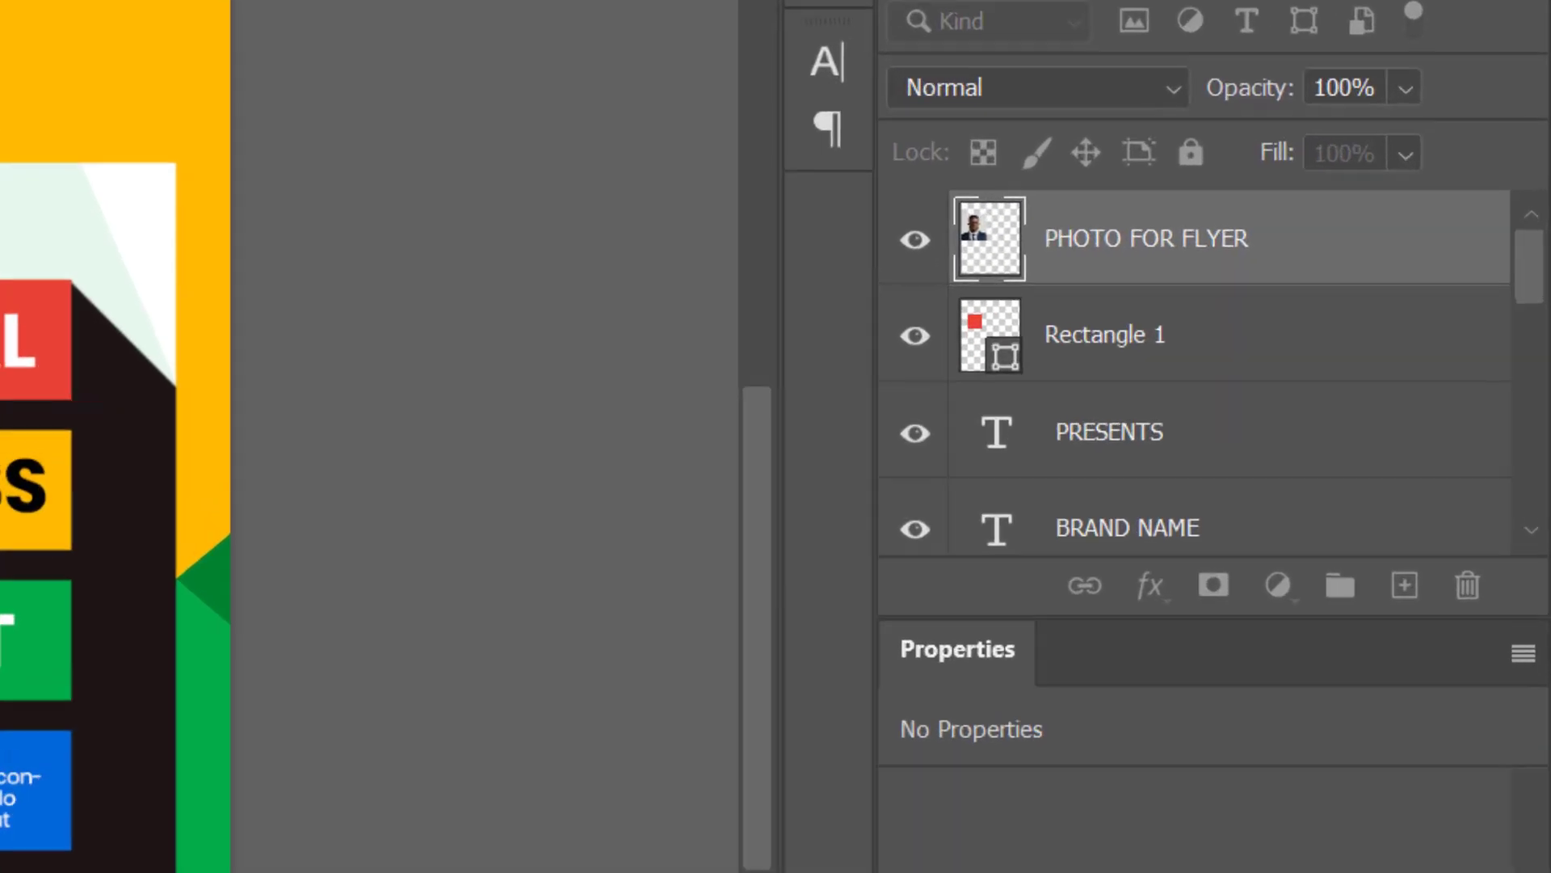
key(Return)
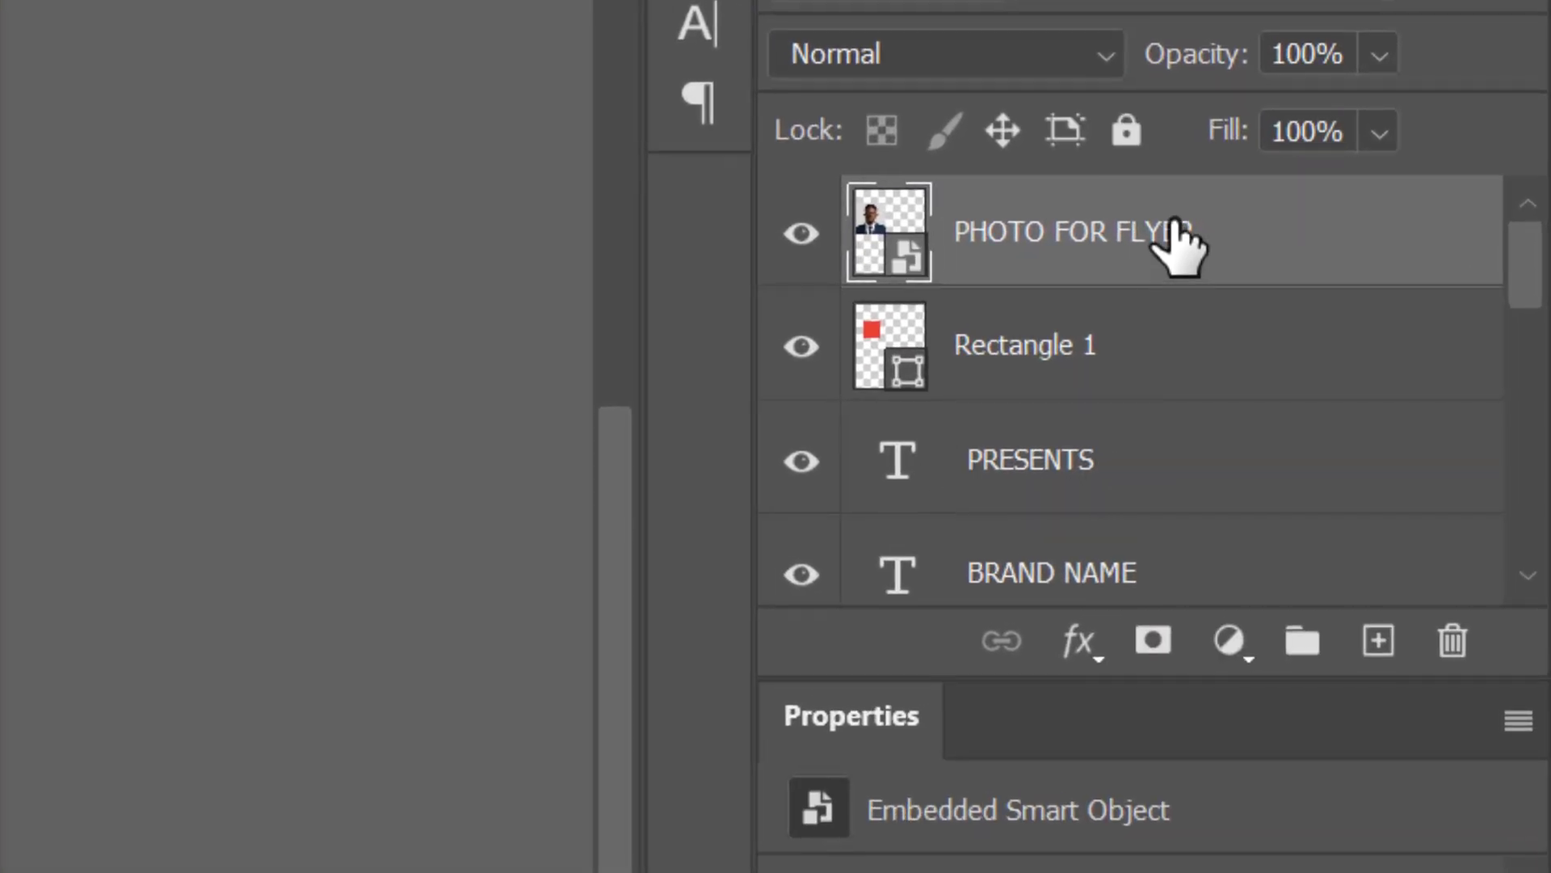
right_click(1178, 242)
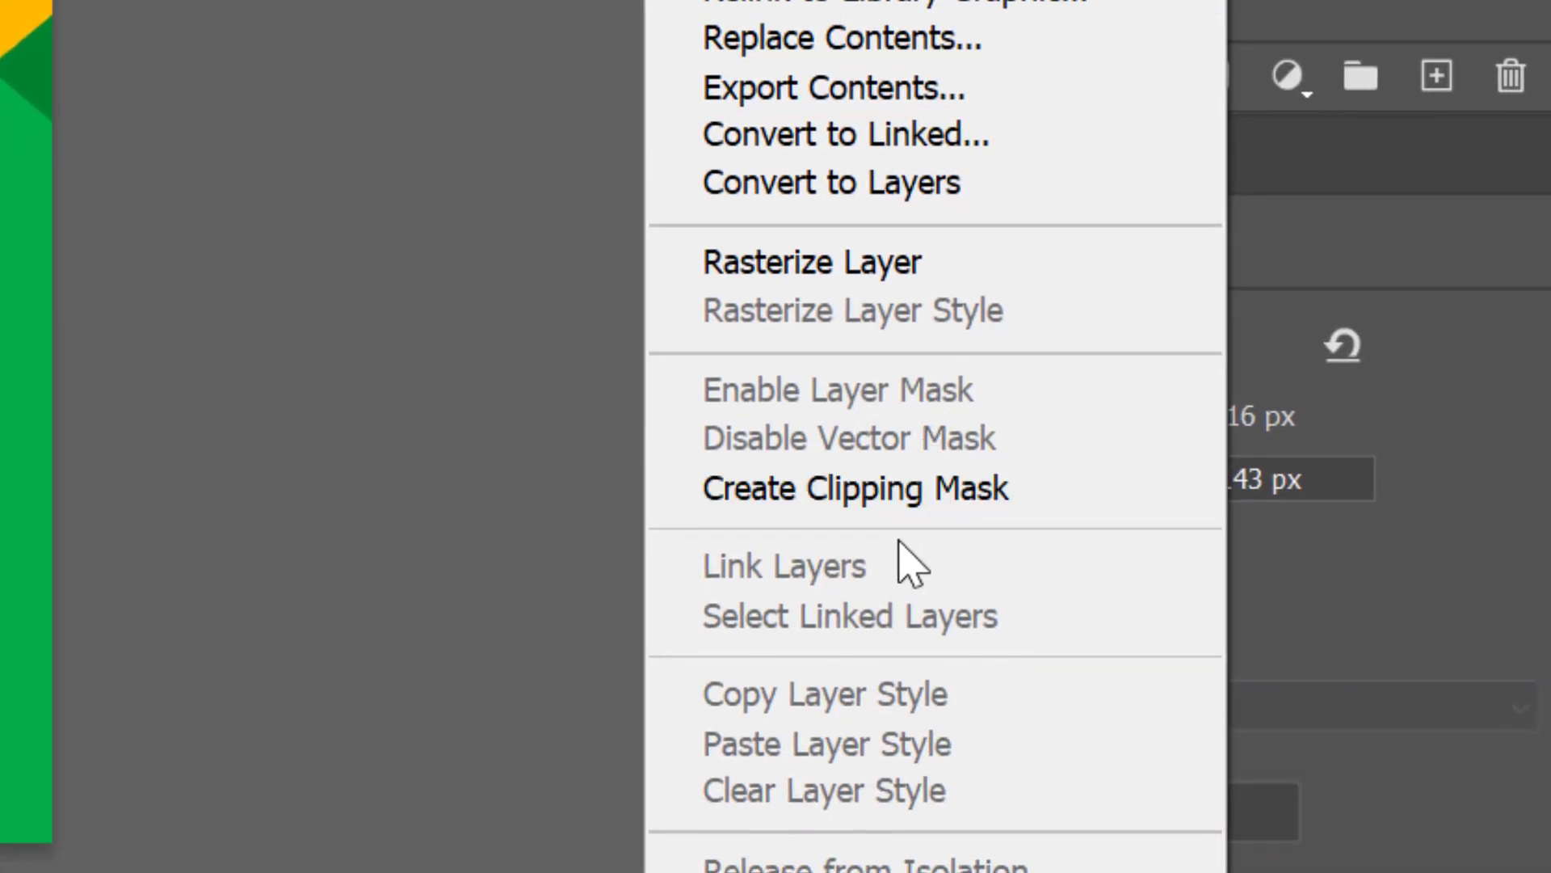
click(911, 501)
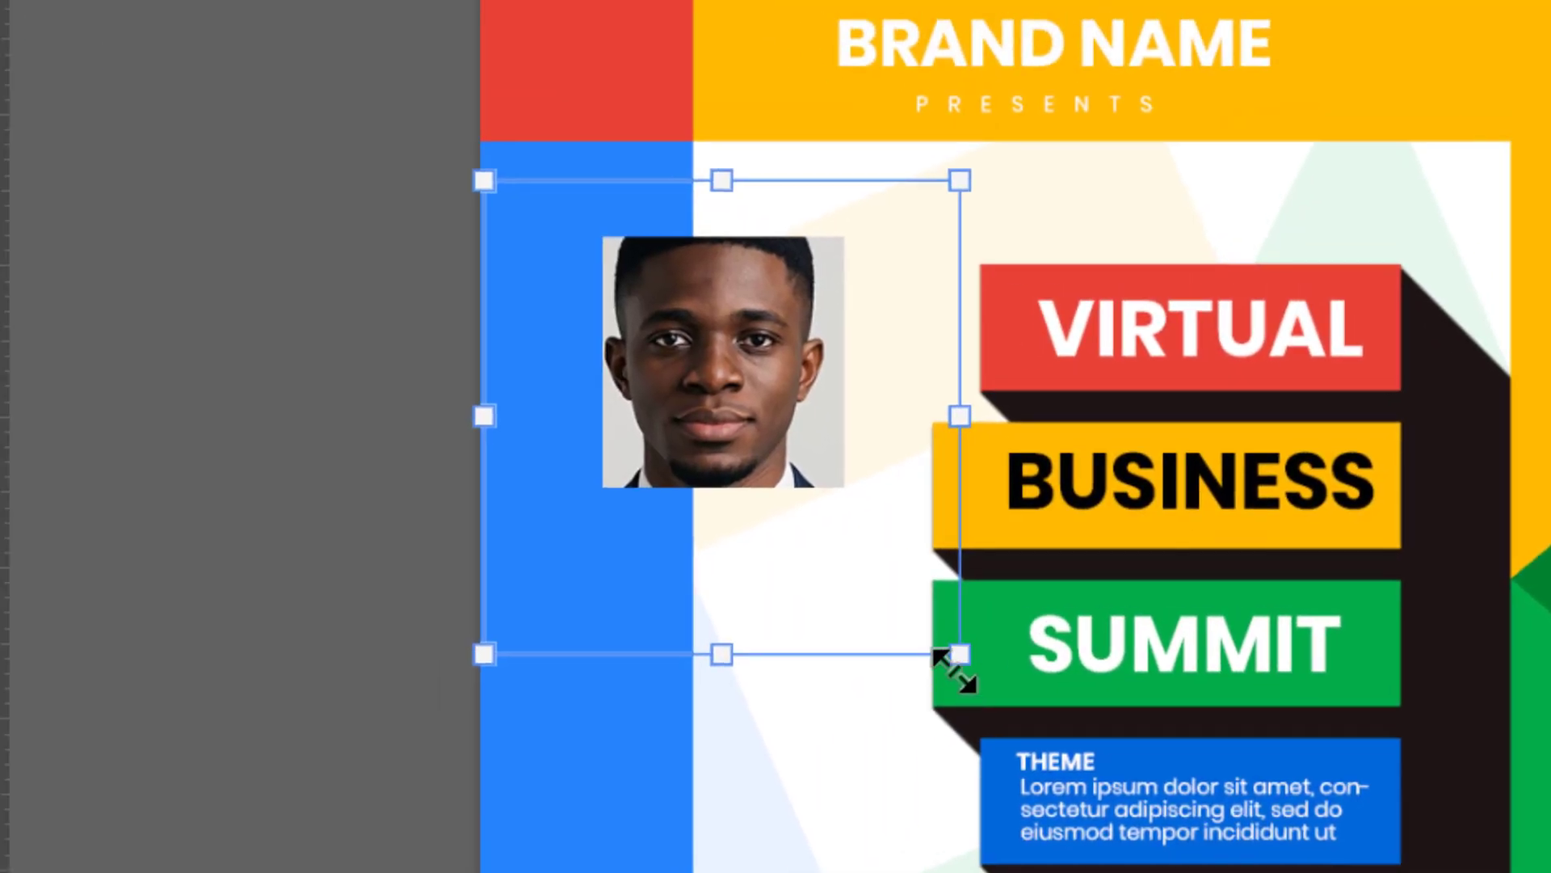
Step: Scale the clipped speaker photo down to about 174 by 175 px and nudge it sideways to frame the head and shoulders
drag(958, 656, 843, 538)
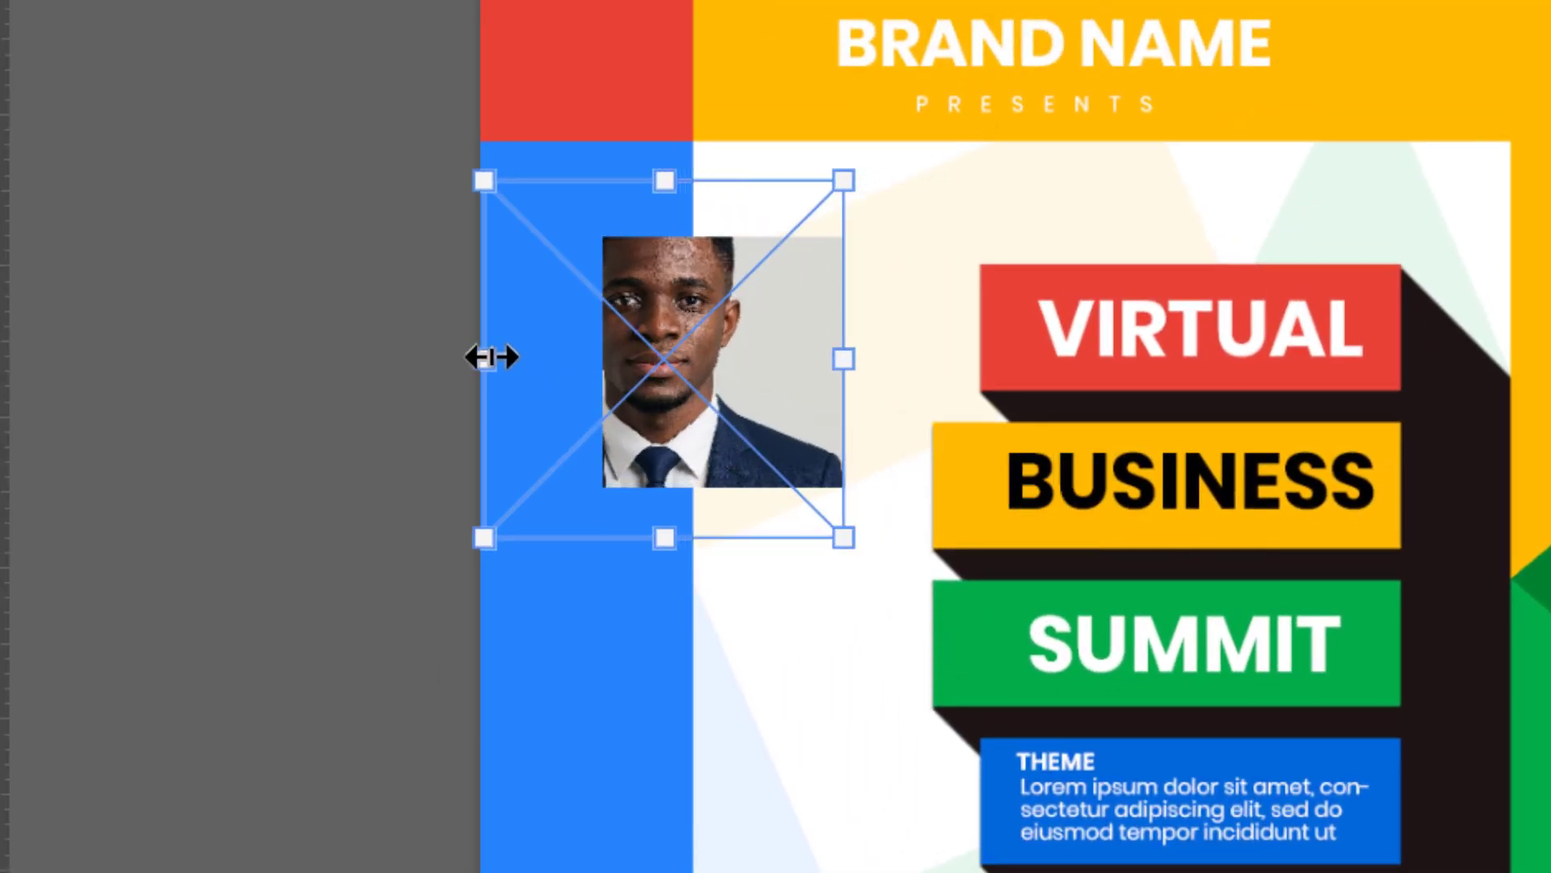
drag(484, 358, 585, 379)
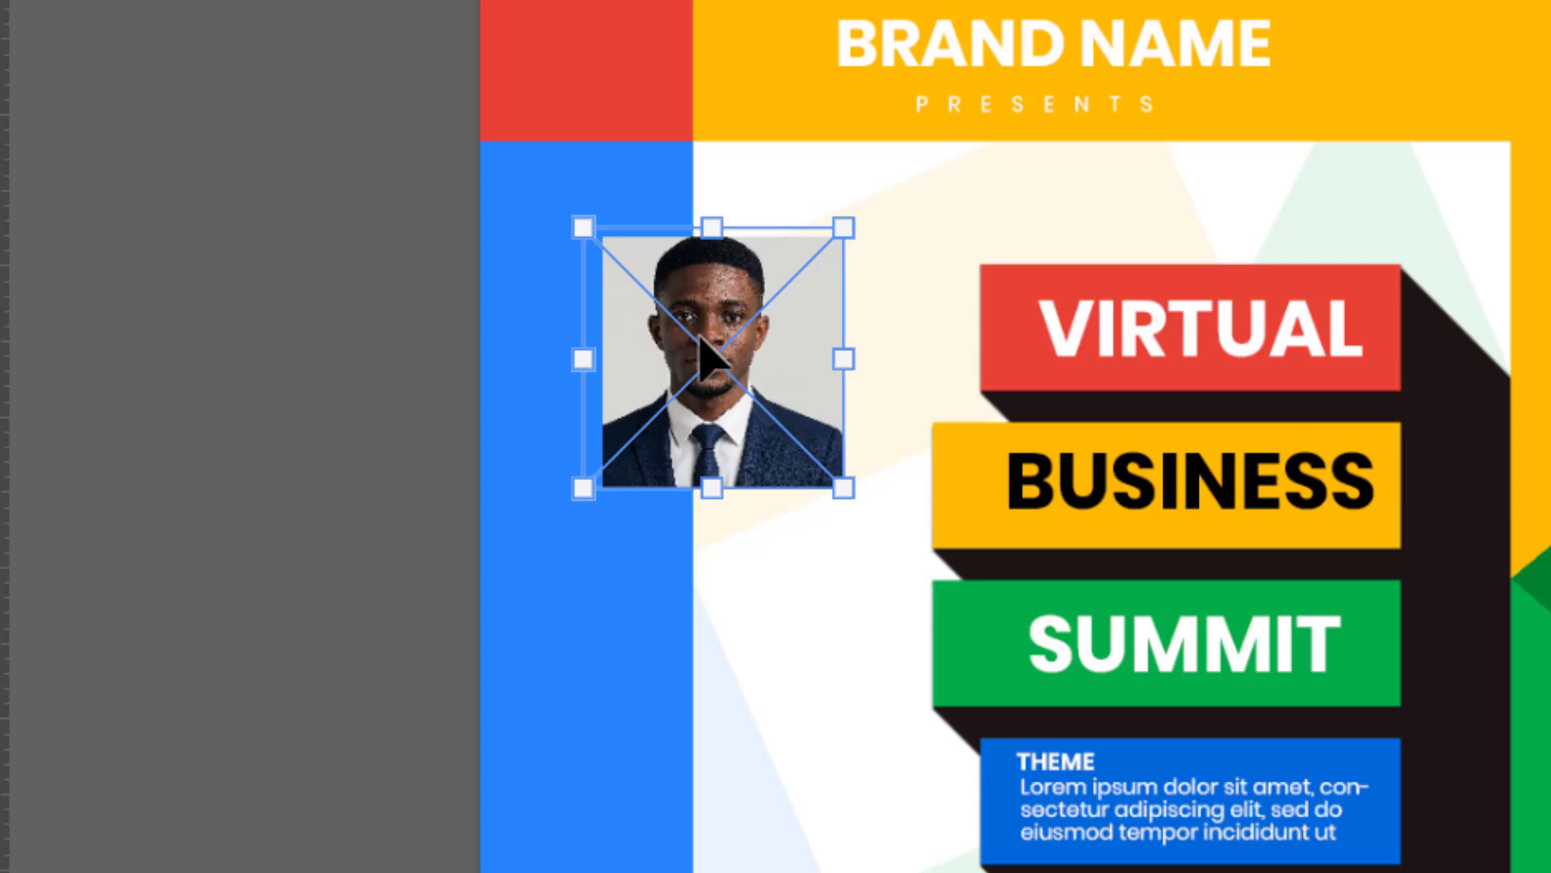
key(Right)
key(Right)
key(Right)
key(Right)
key(Right)
key(Right)
key(Right)
key(Right)
key(Right)
key(Right)
key(Right)
key(Right)
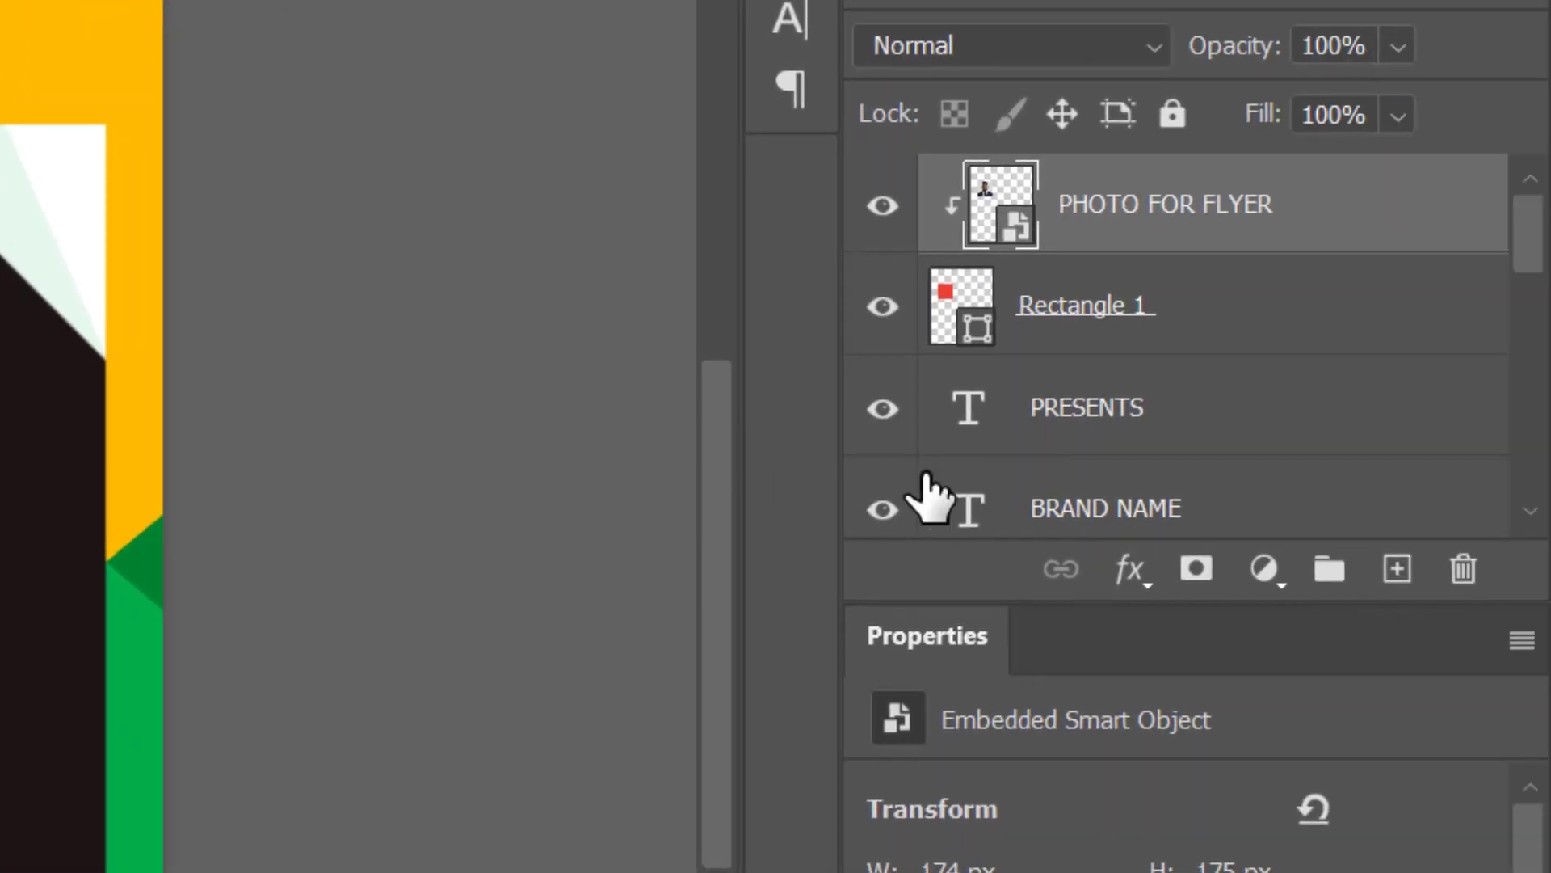
Step: Add a Black & White adjustment layer above PHOTO FOR FLYER and clip it to the layer below
click(1265, 569)
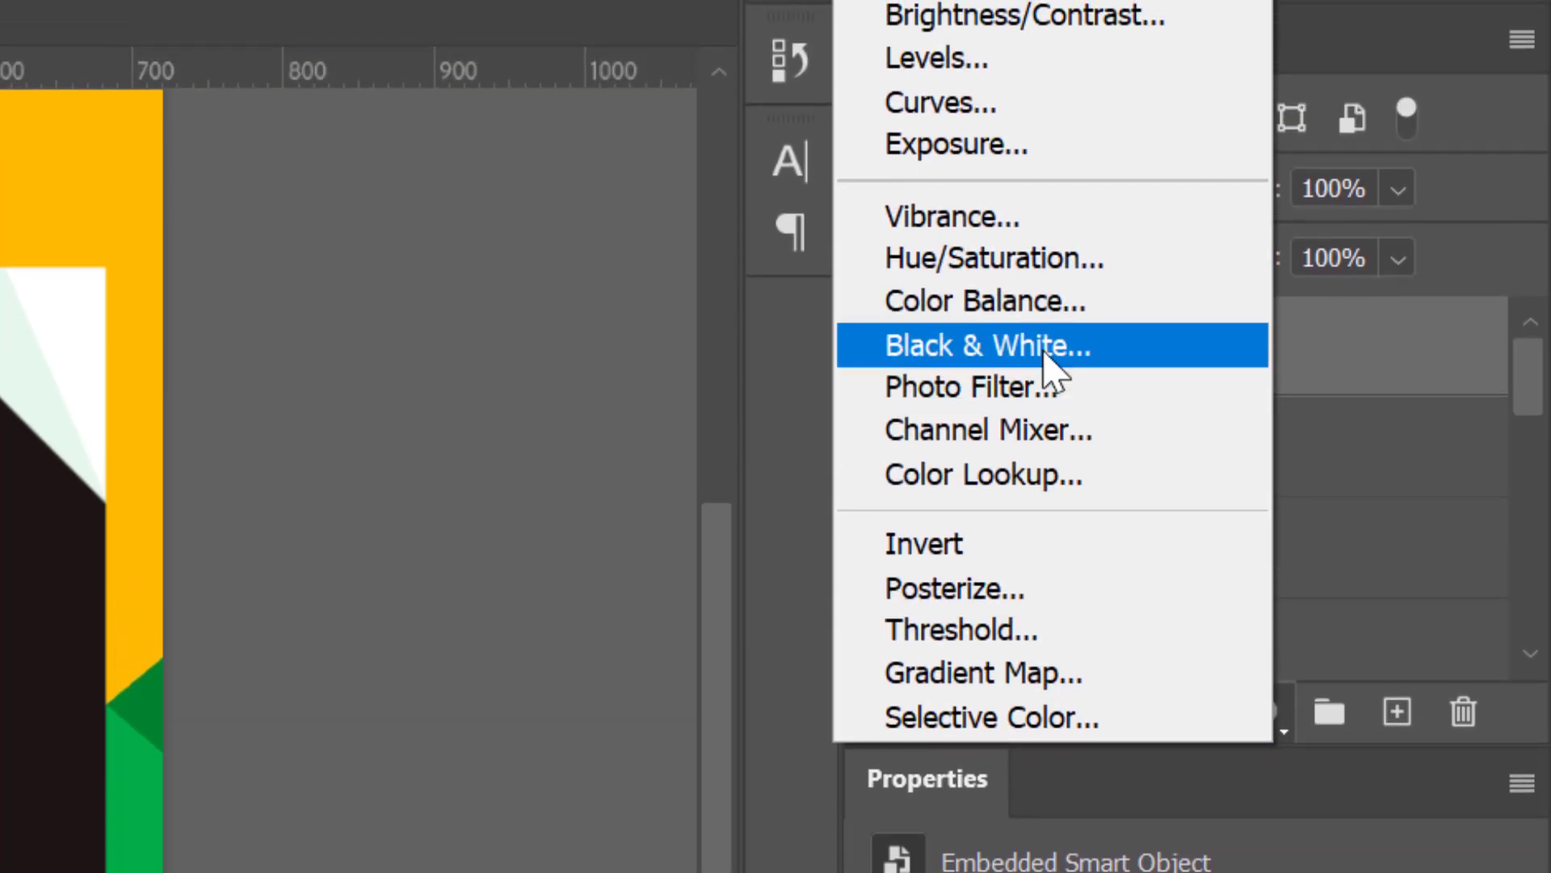
click(1044, 350)
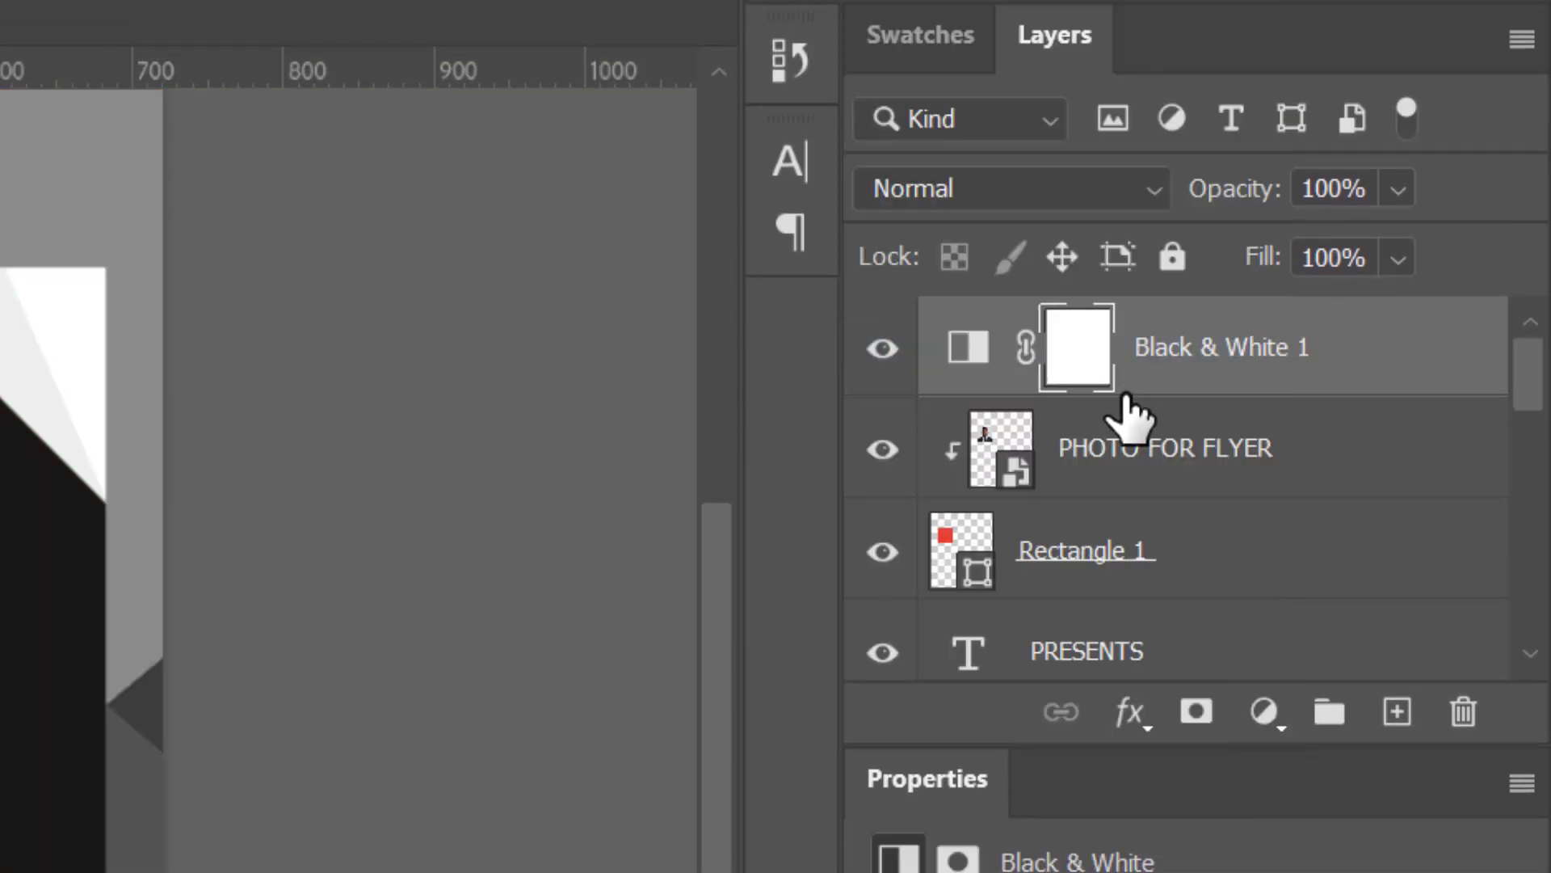
alt+click(1213, 374)
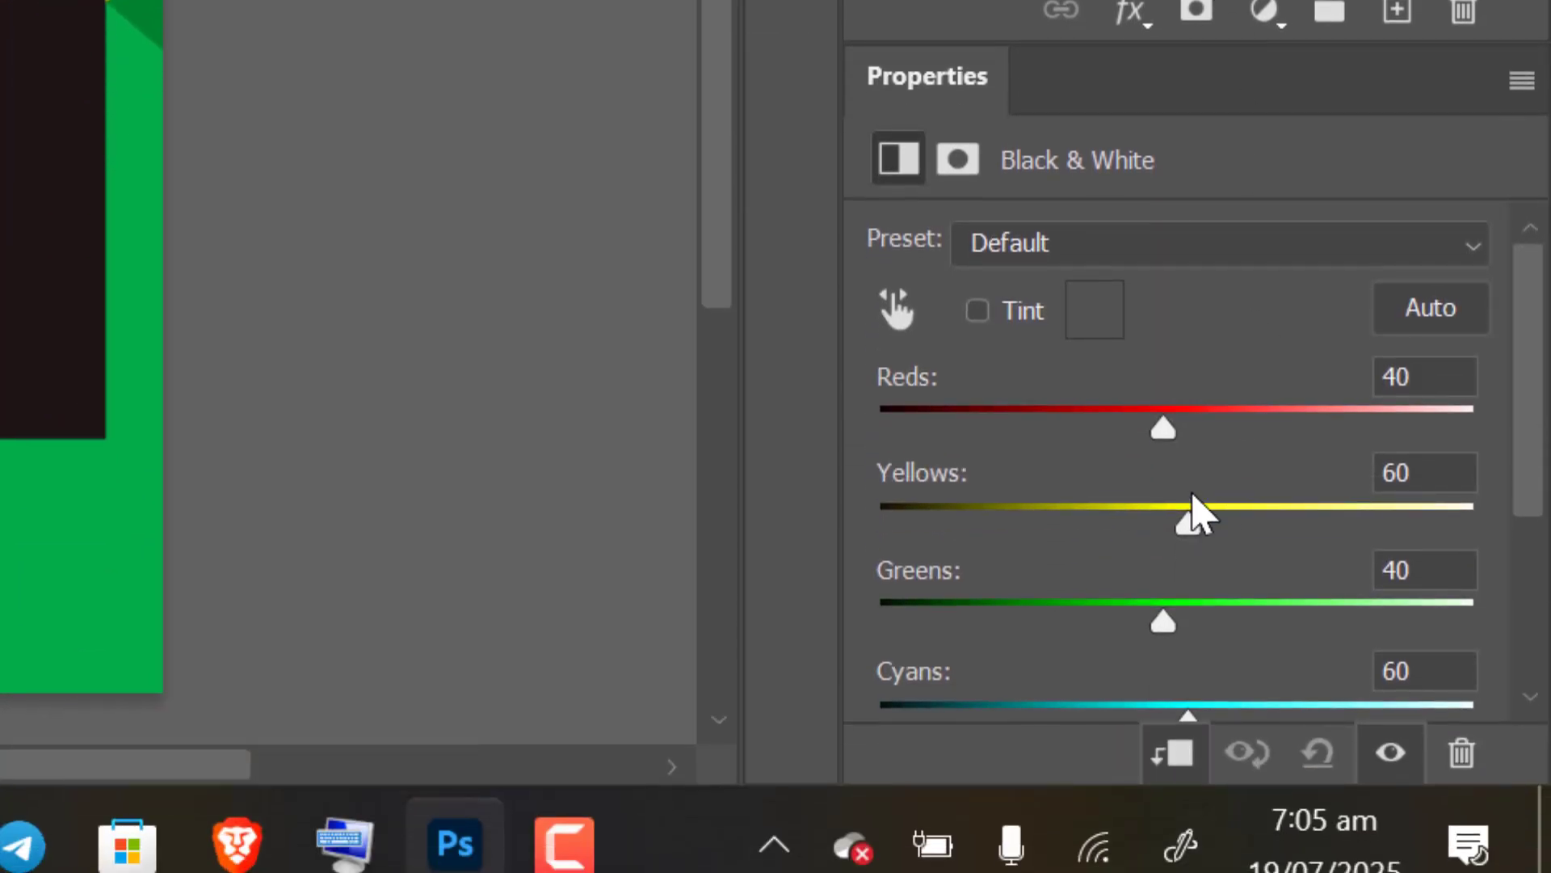
Step: Set the Black & White adjustment to Reds 121, Yellows 31, Greens 31 and Cyans 25
drag(1166, 449, 1256, 447)
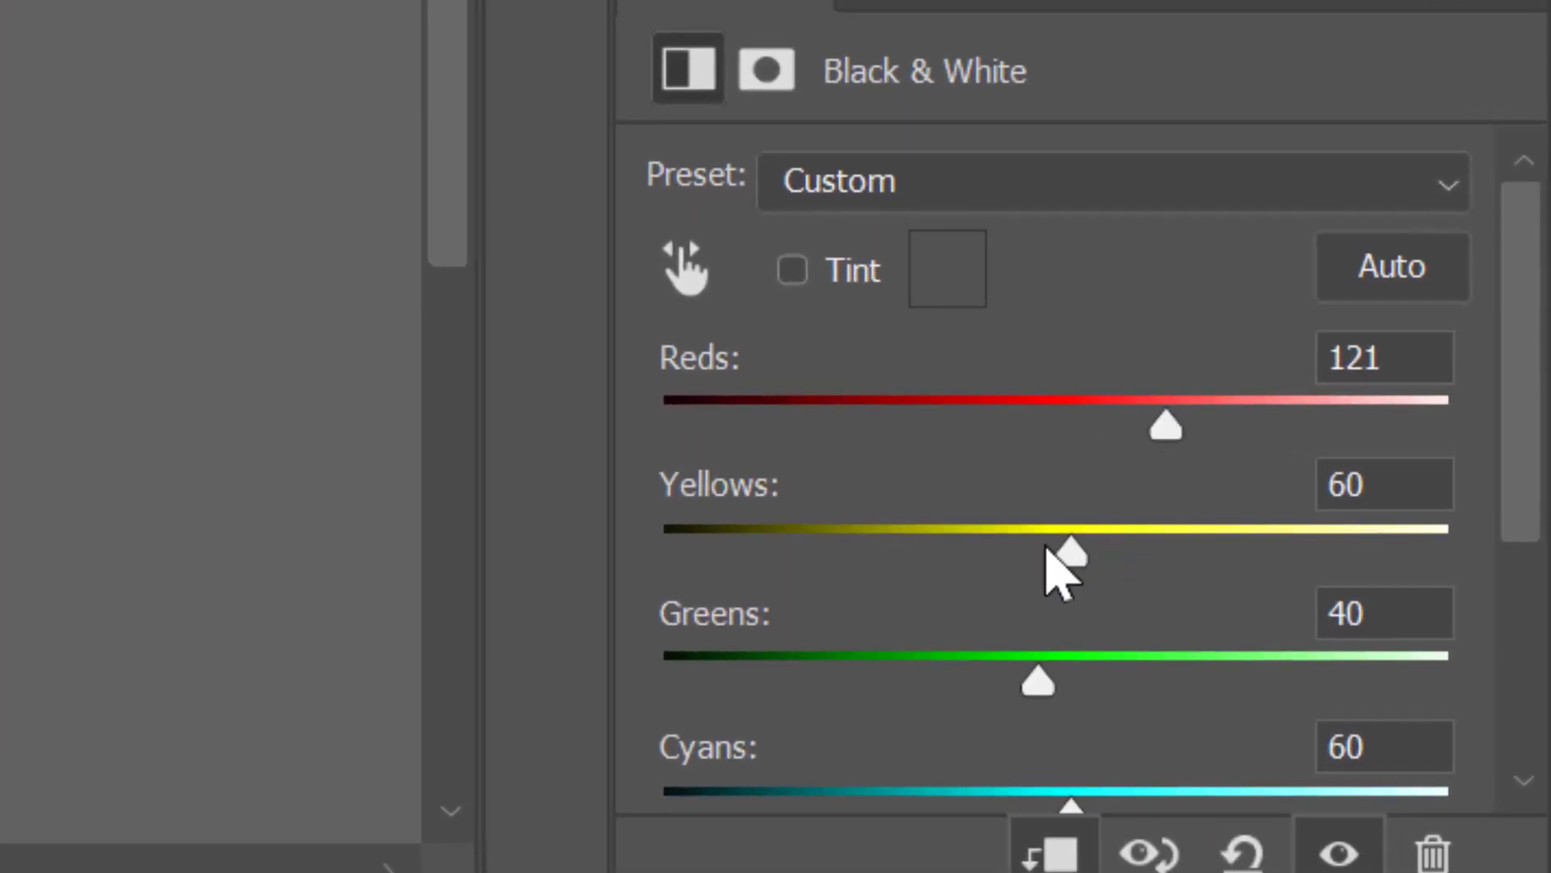
drag(1050, 540, 1023, 557)
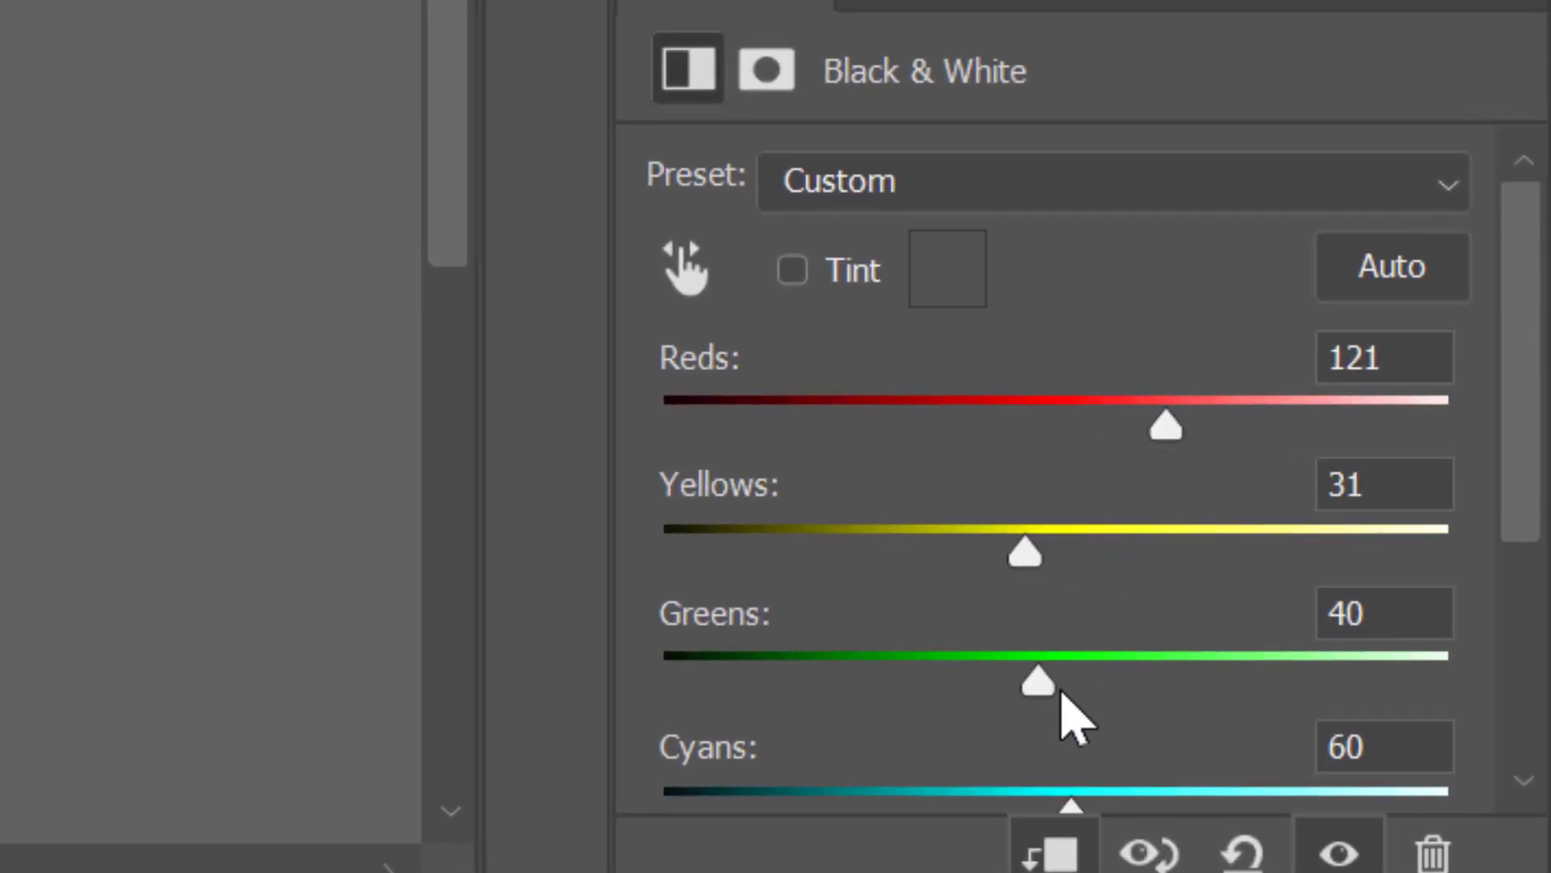
drag(1067, 689, 1036, 700)
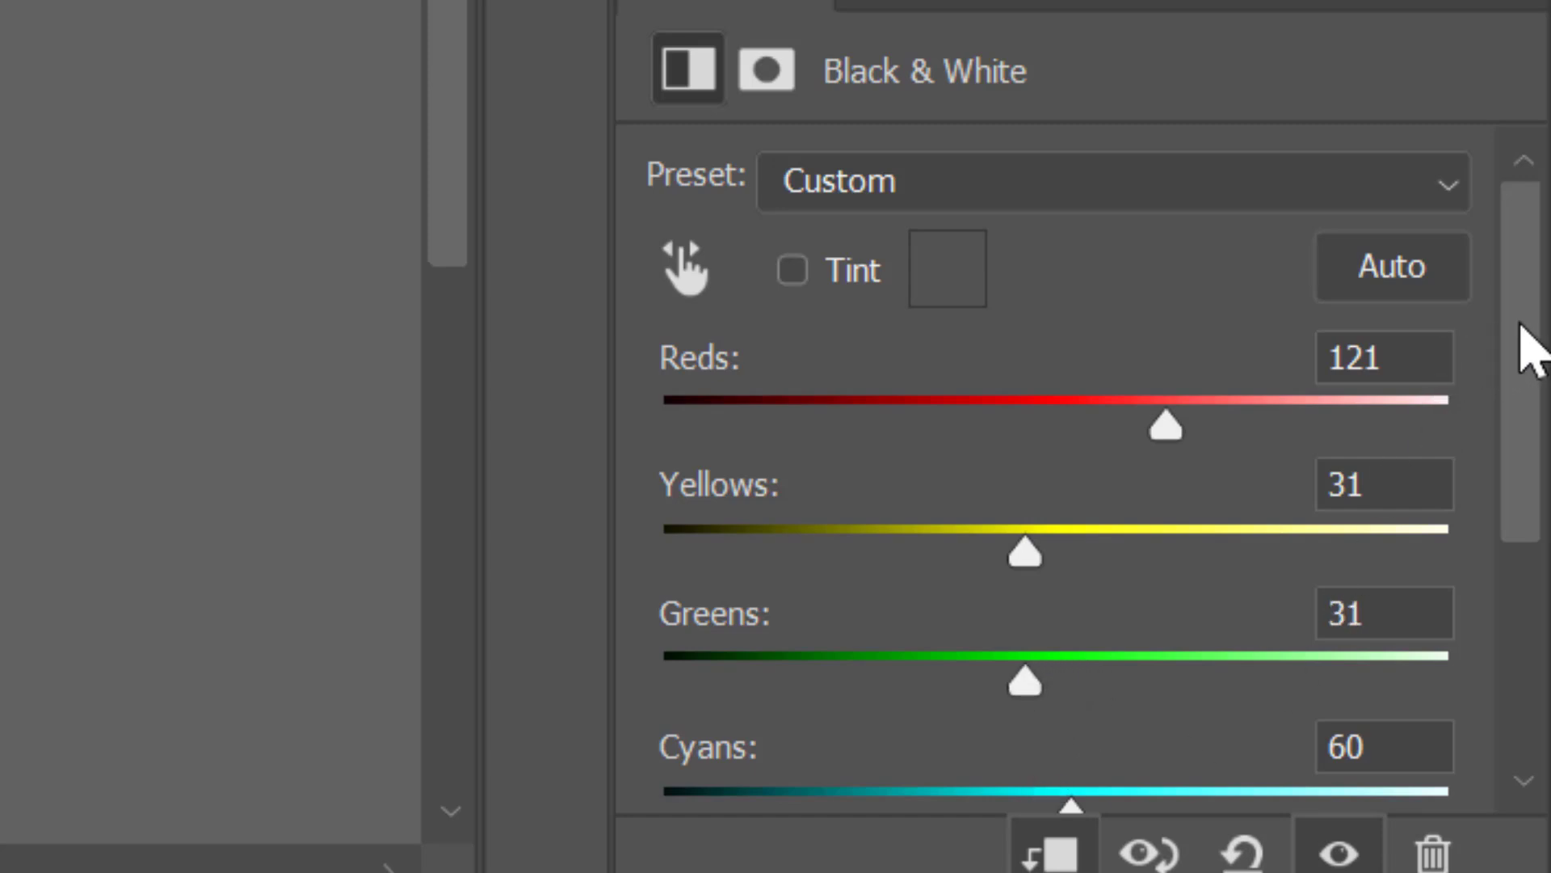
drag(1527, 347, 1535, 476)
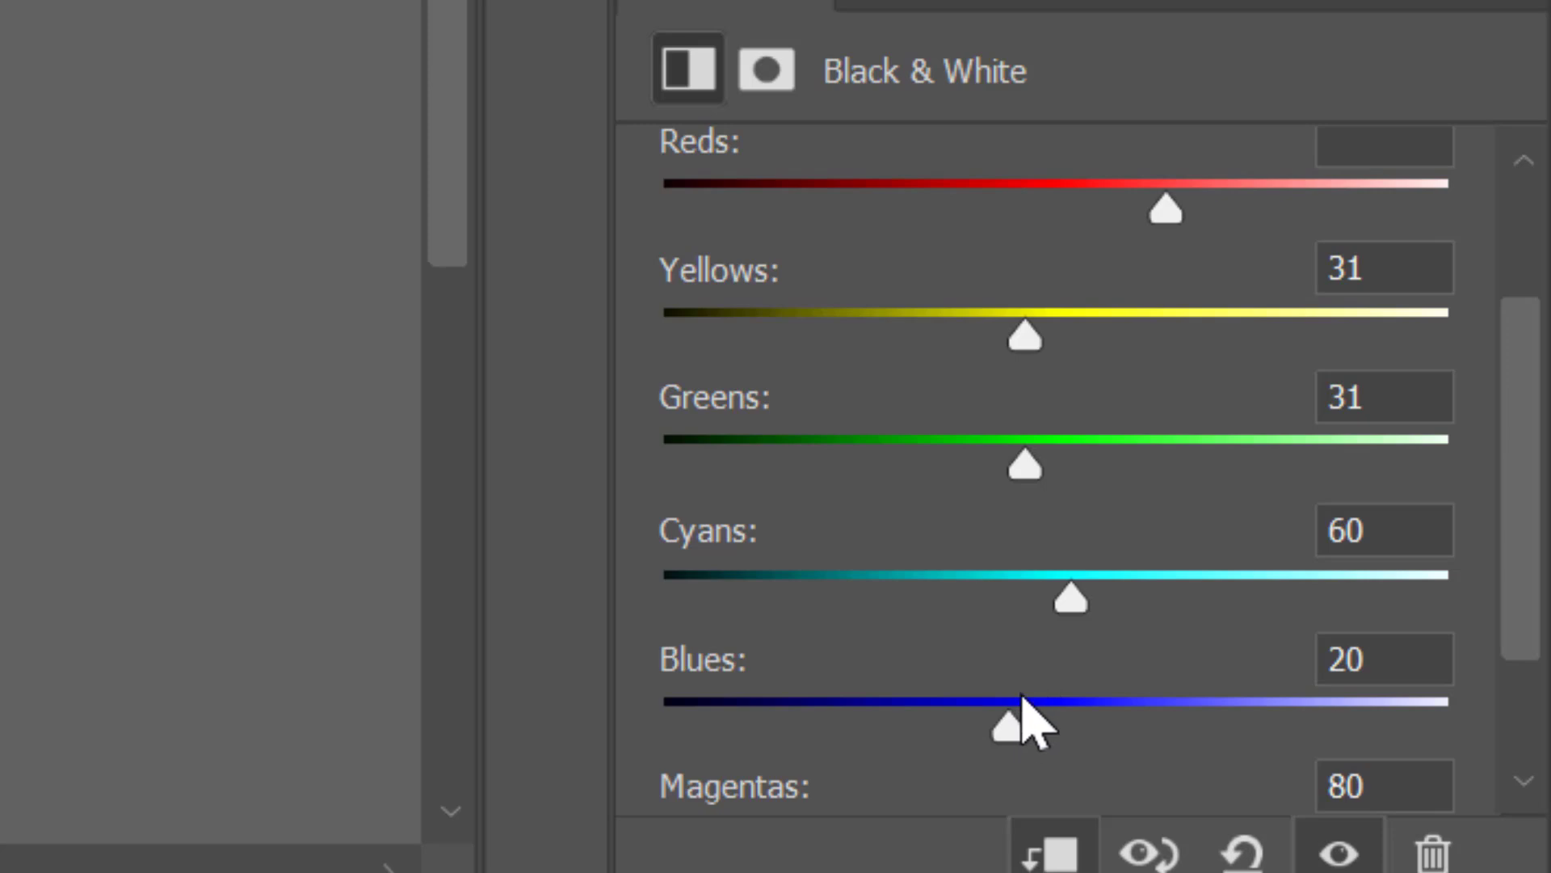
drag(1073, 608, 1020, 647)
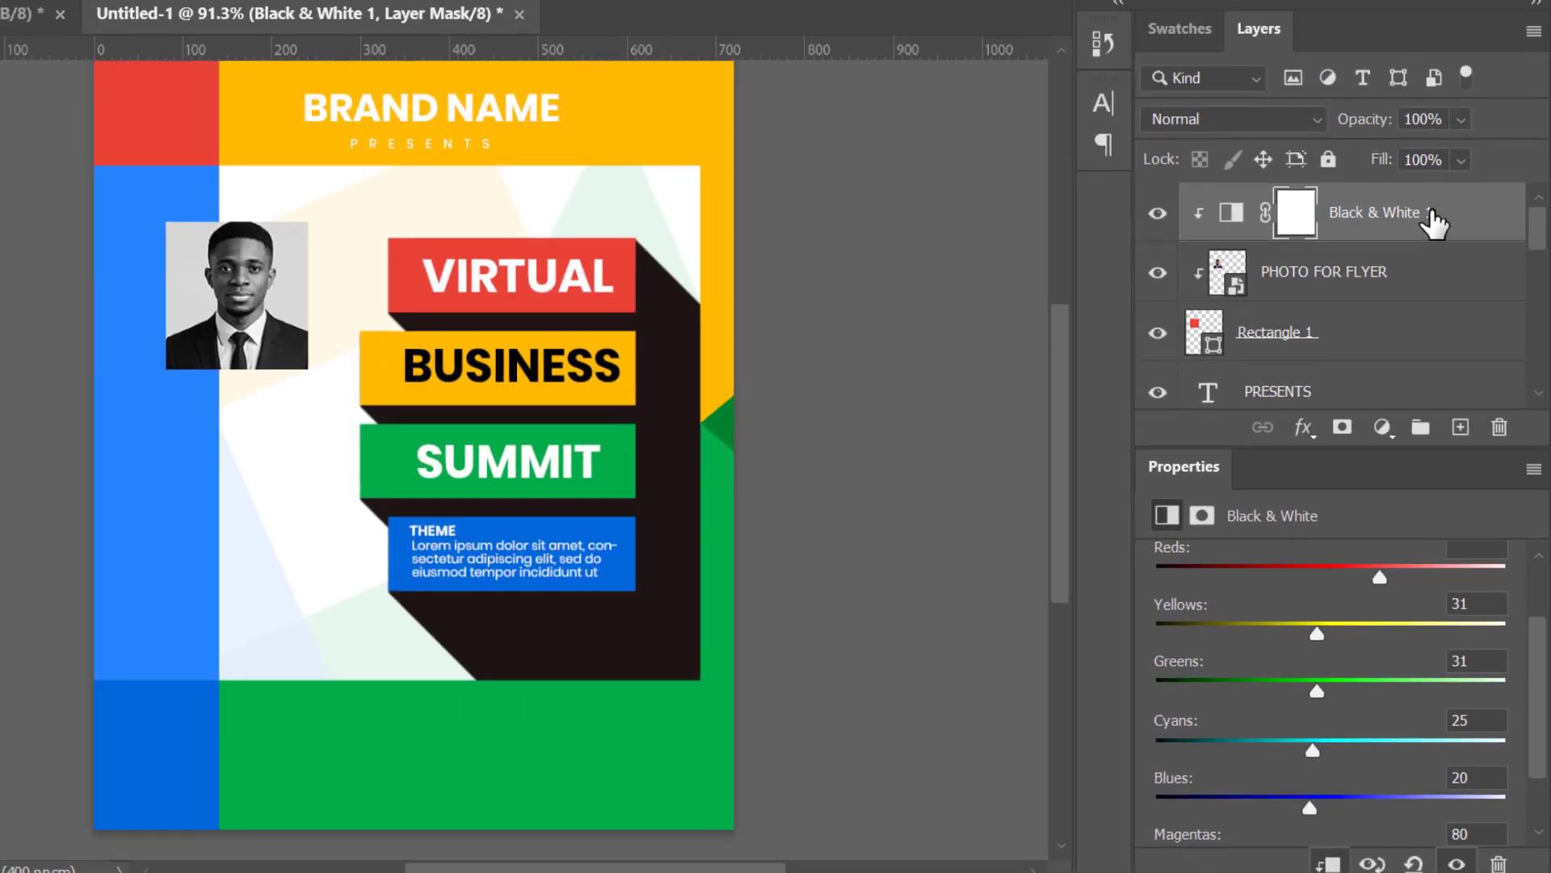
Step: Draw a strip about 165 by 33 px across the photo's base, above the Black & White layer, nudge it into line and clip it
click(1434, 219)
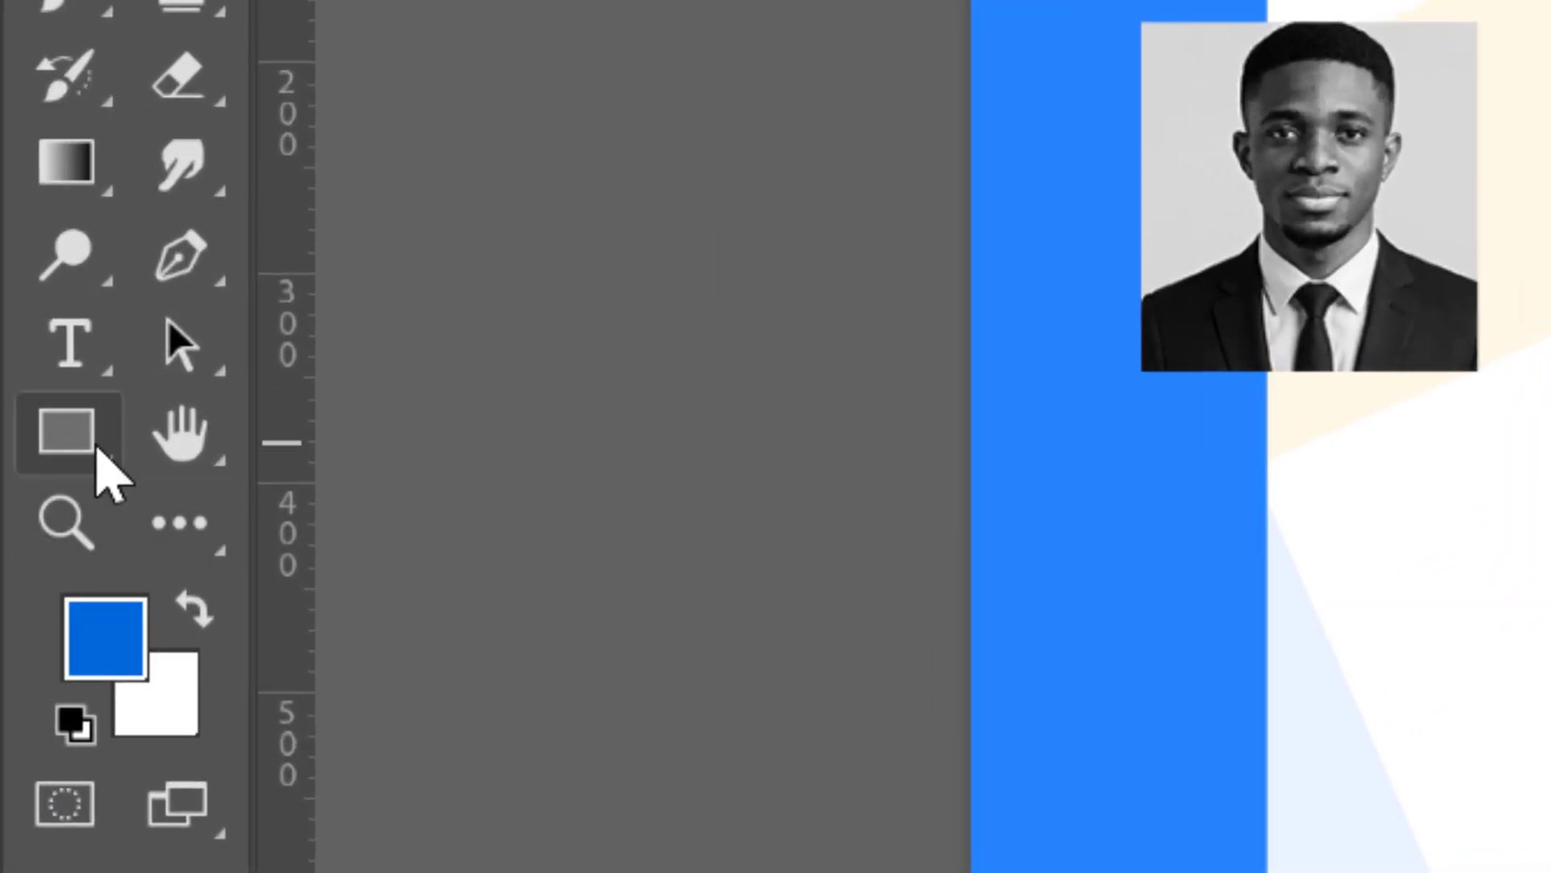
click(95, 447)
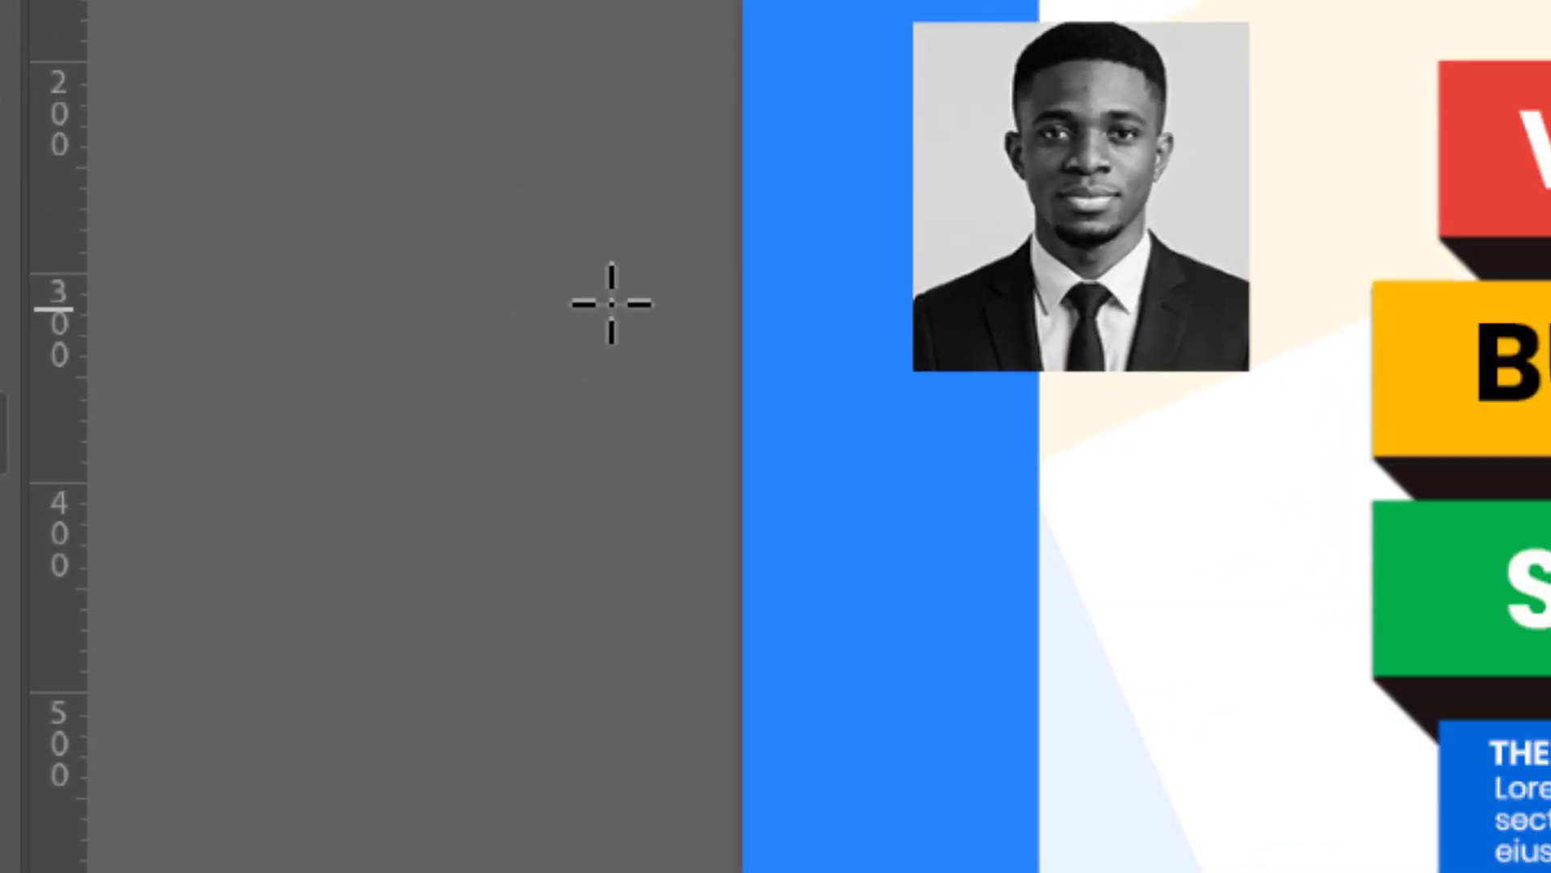
drag(1145, 309, 1164, 330)
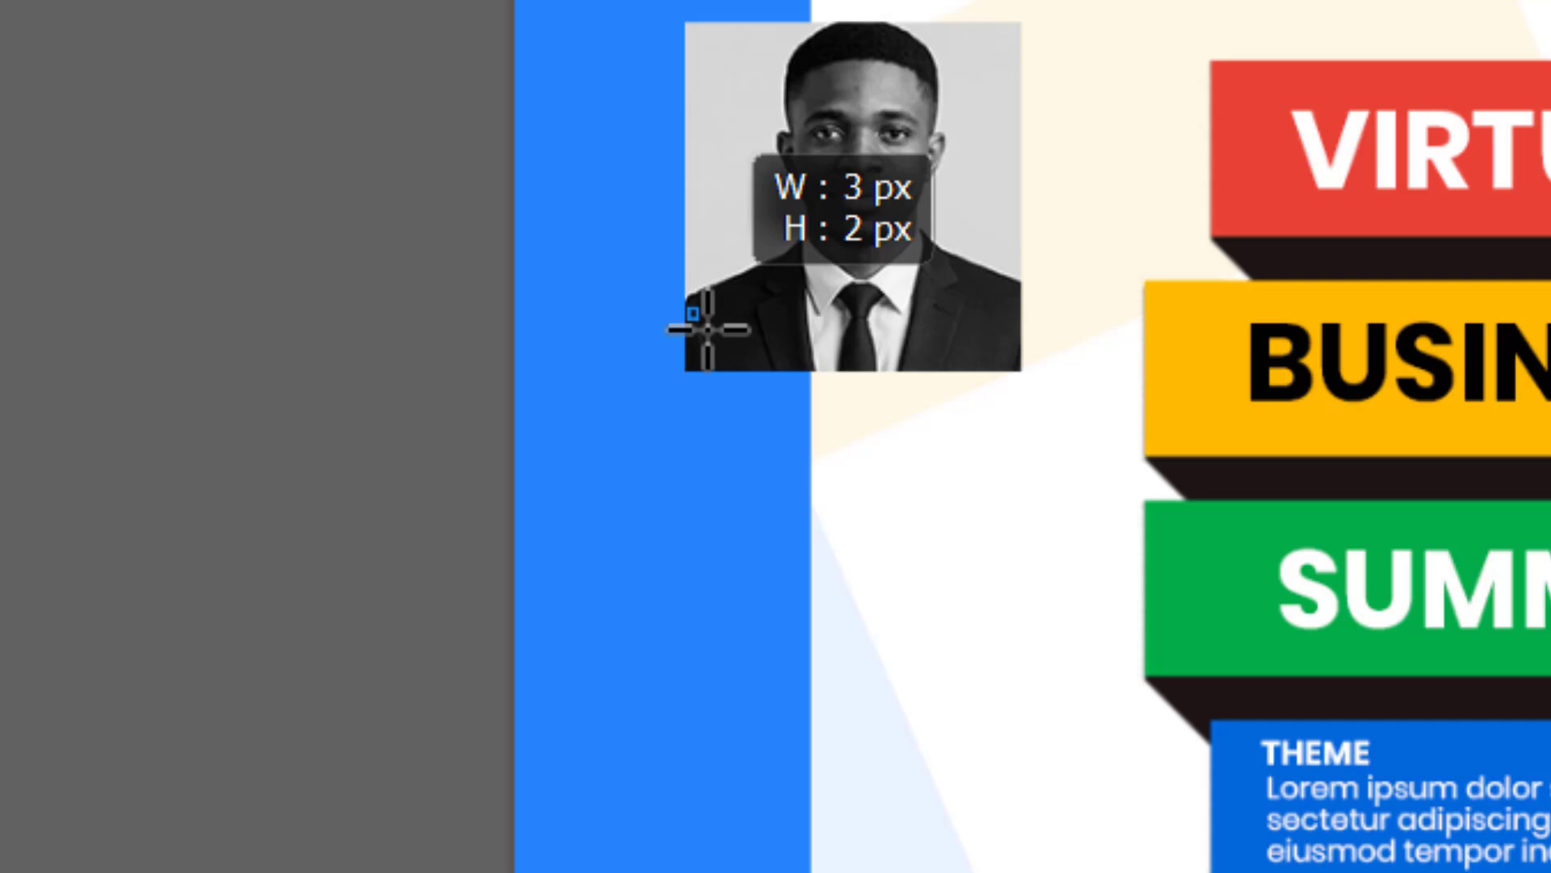
drag(708, 329, 1037, 375)
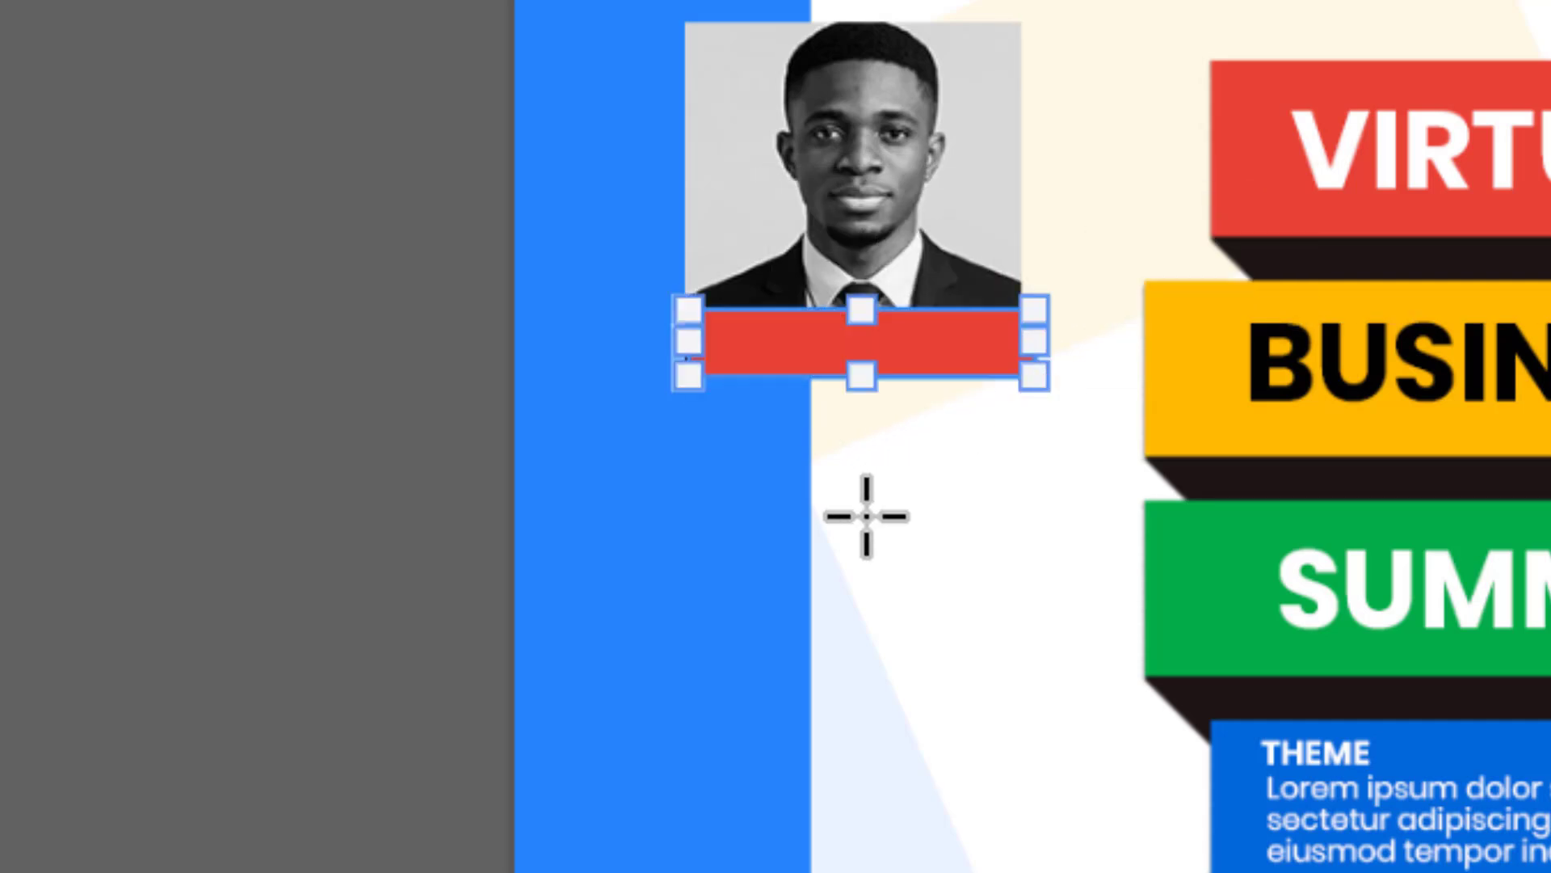
key(Left)
key(Left)
key(Left)
key(Left)
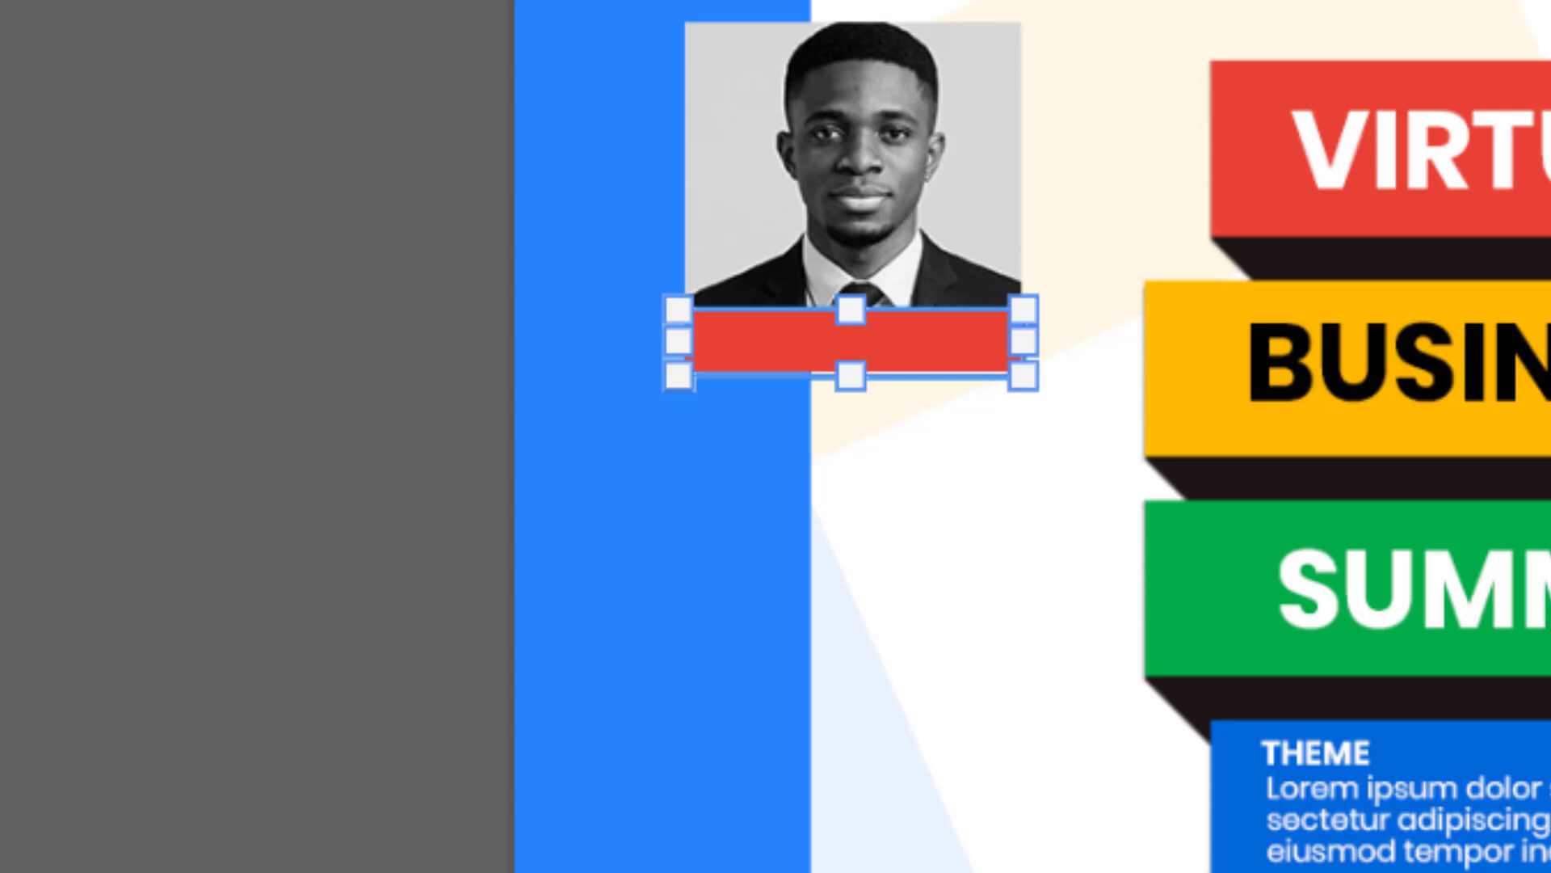
key(Return)
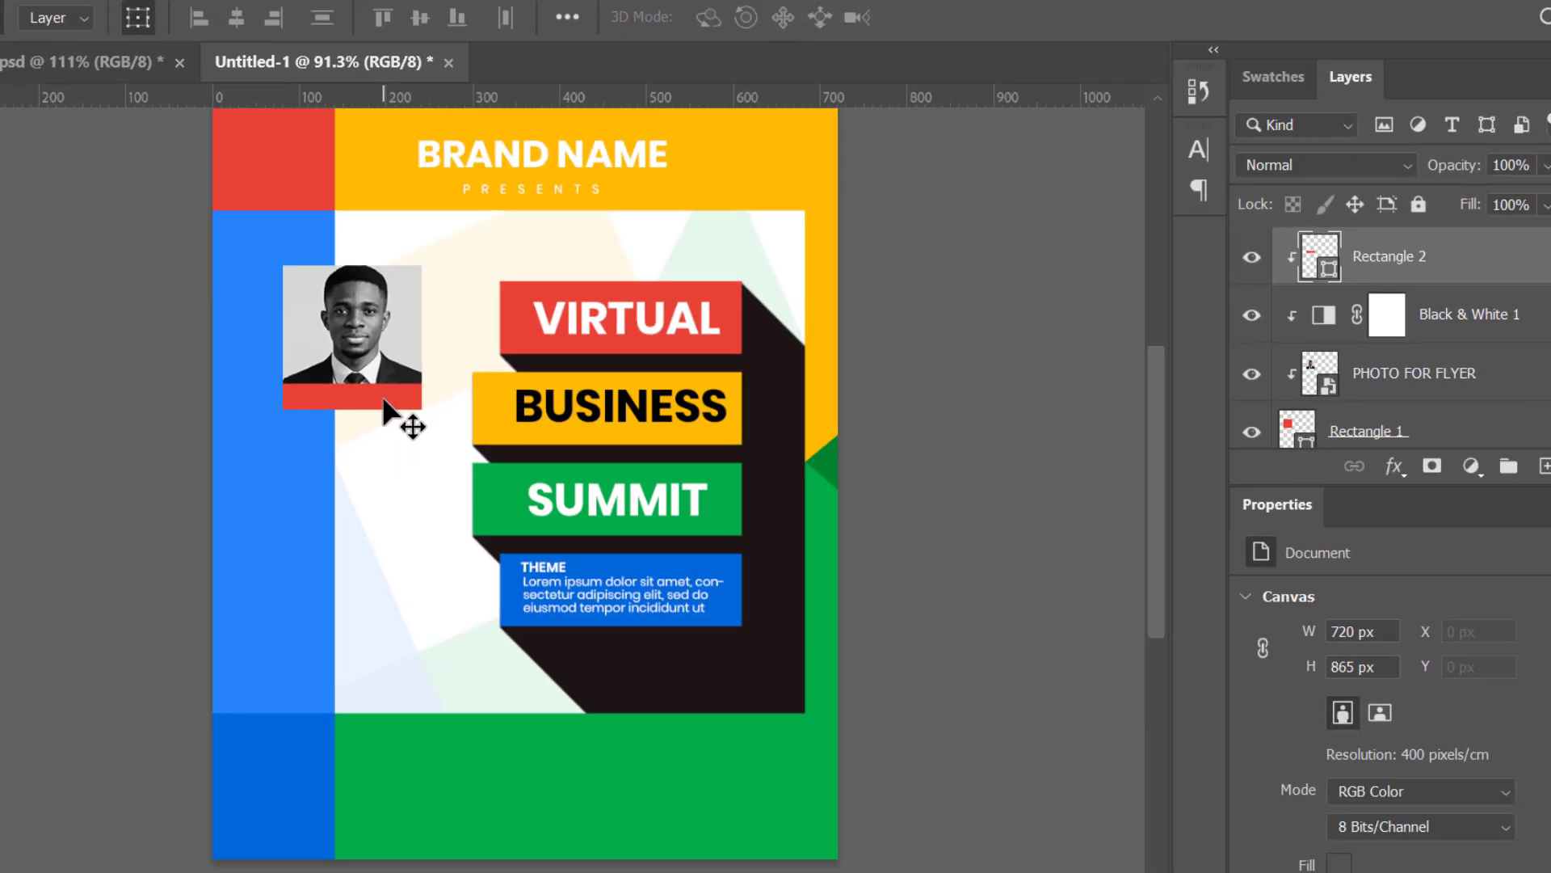
Step: Change the fill of the strip at the photo's base to the recently used yellow
click(930, 344)
click(1293, 792)
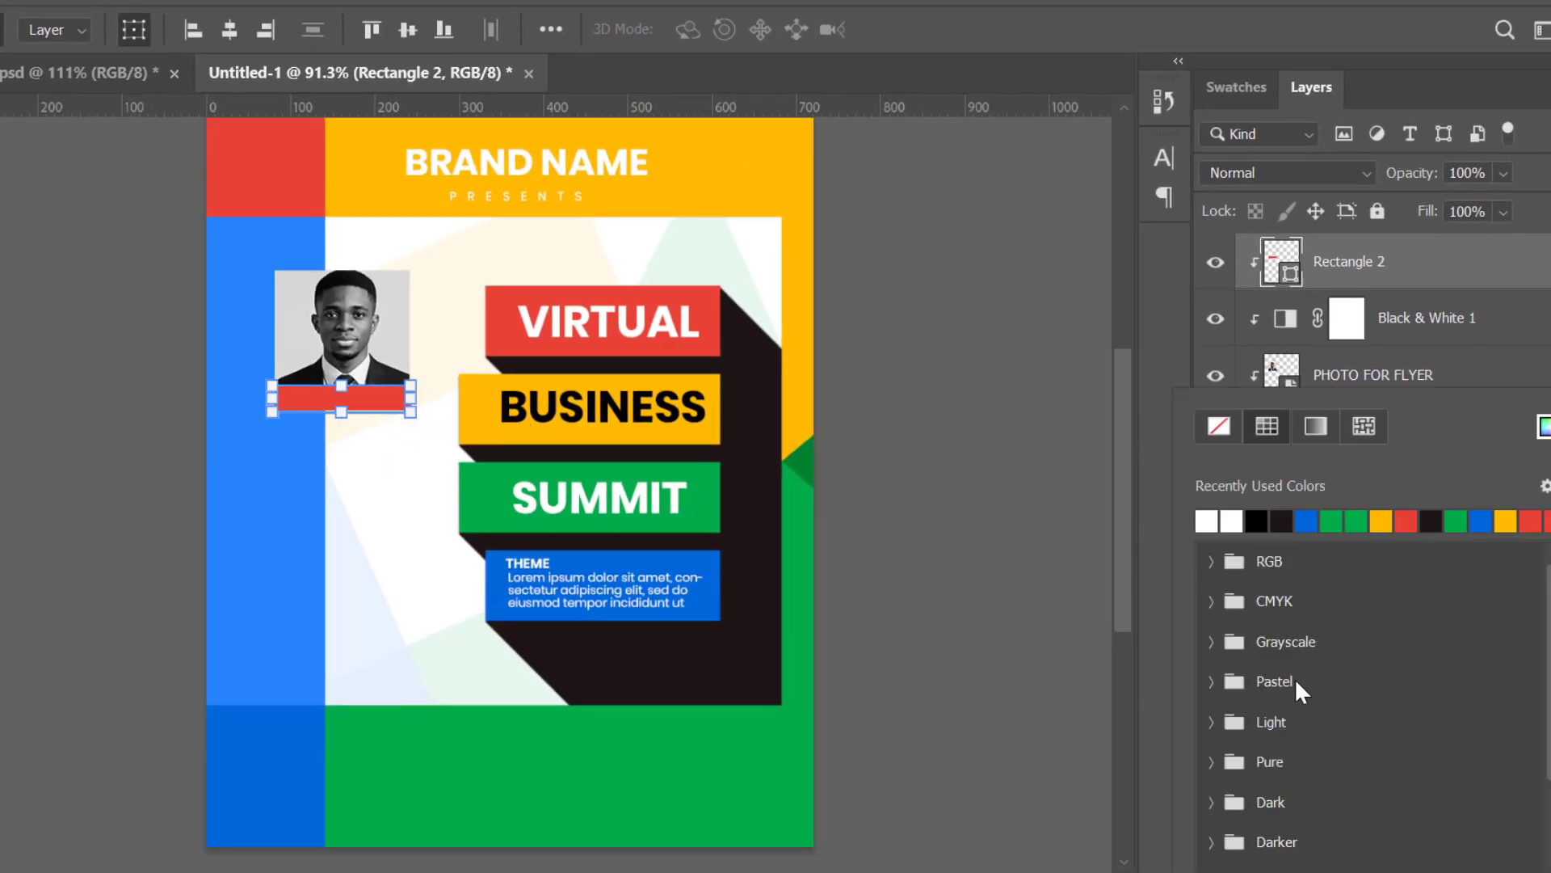
click(1387, 524)
click(909, 328)
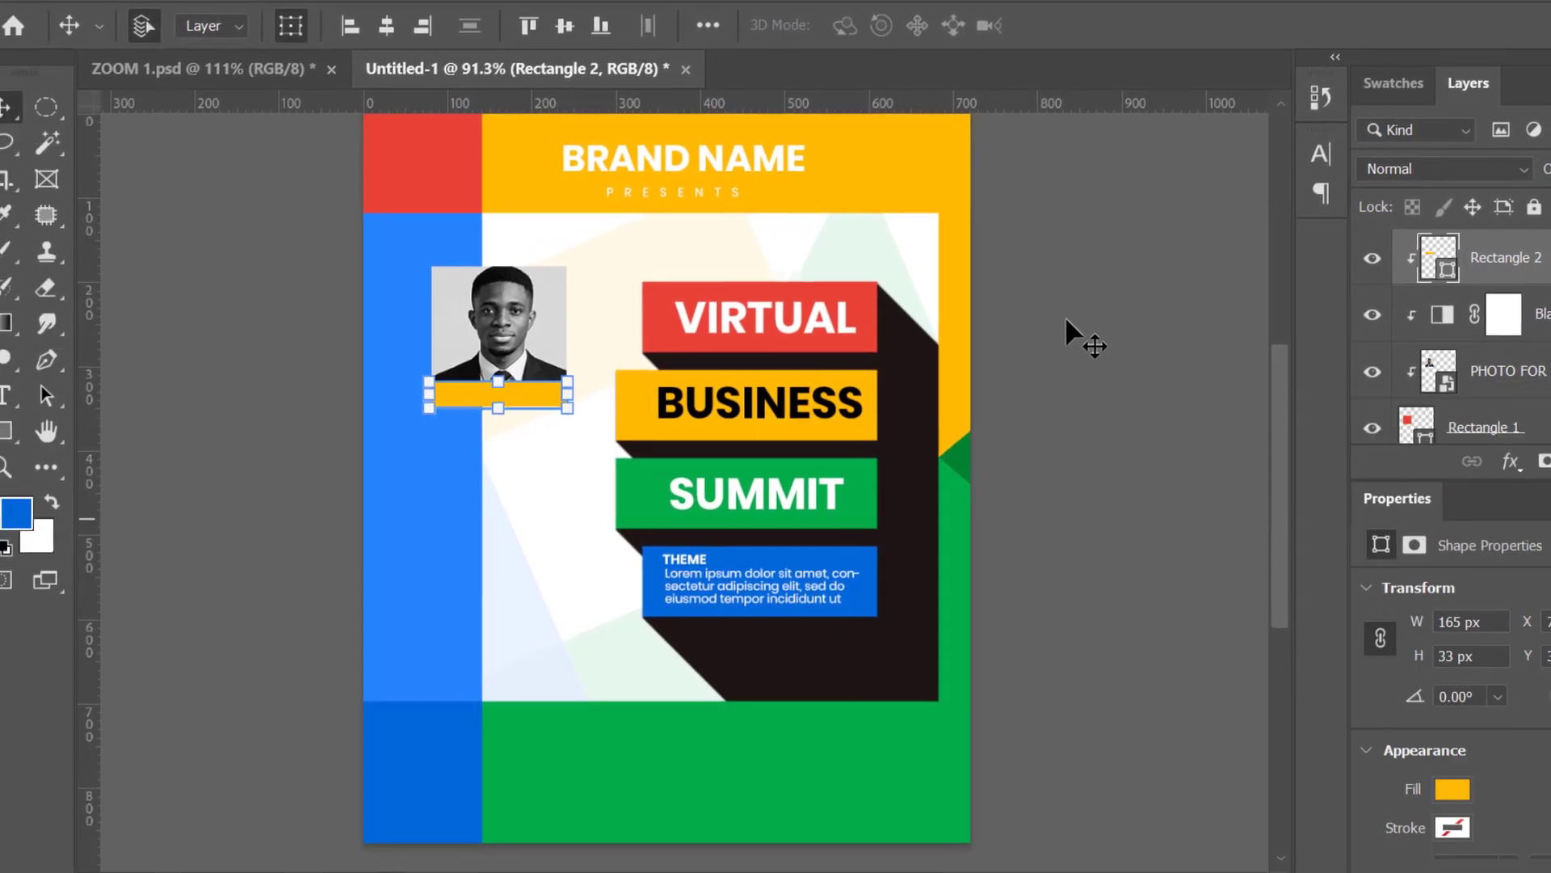
Step: Add the horizontal text HOST NAME on the yellow strip below the speaker's face
click(88, 294)
click(27, 394)
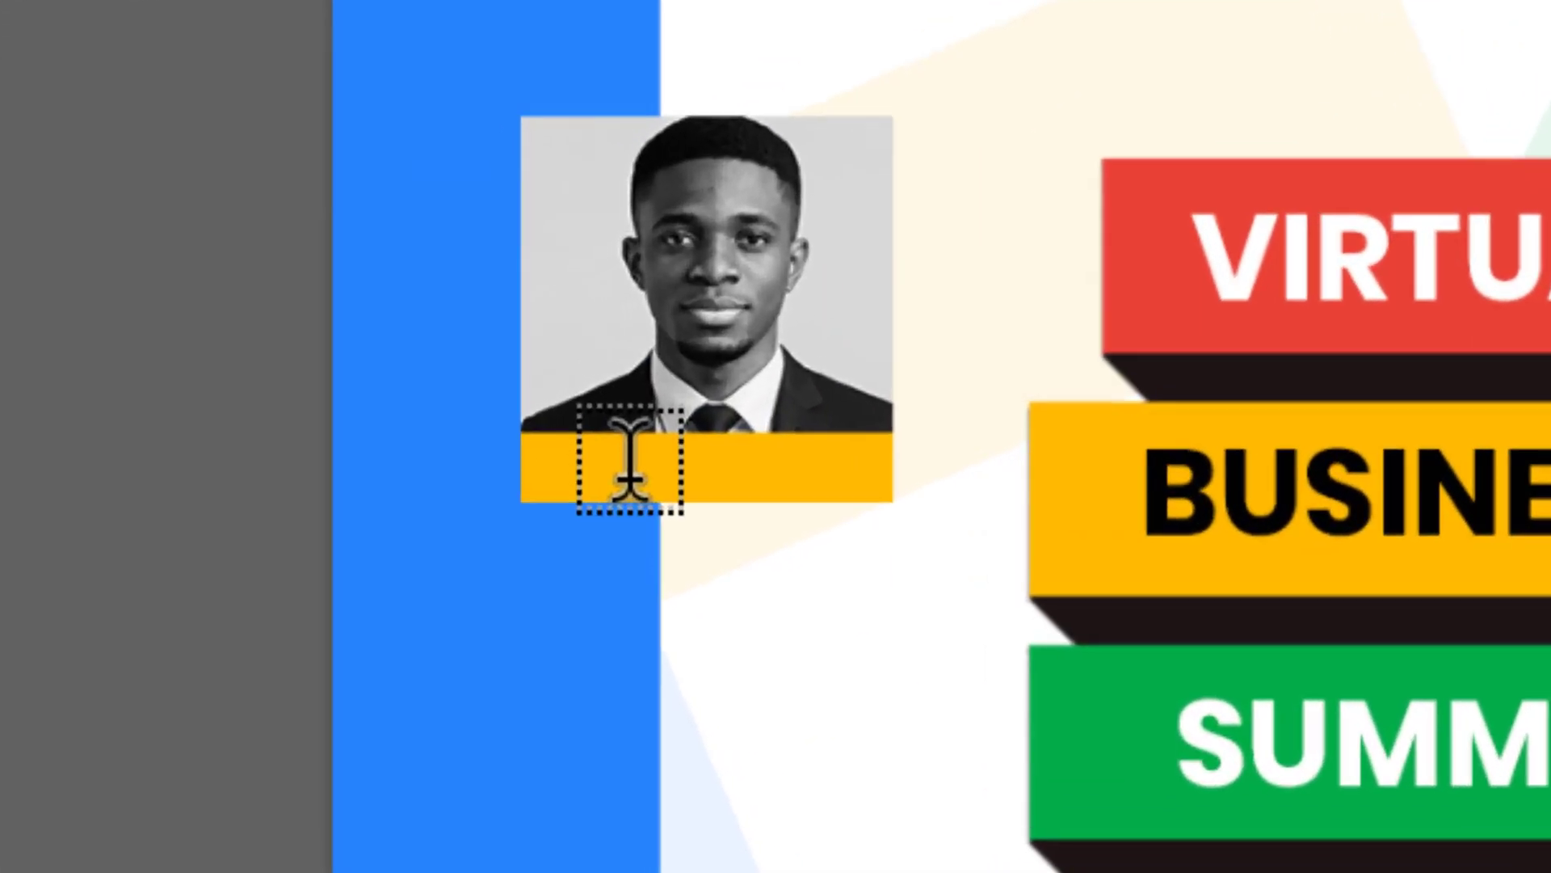
click(497, 391)
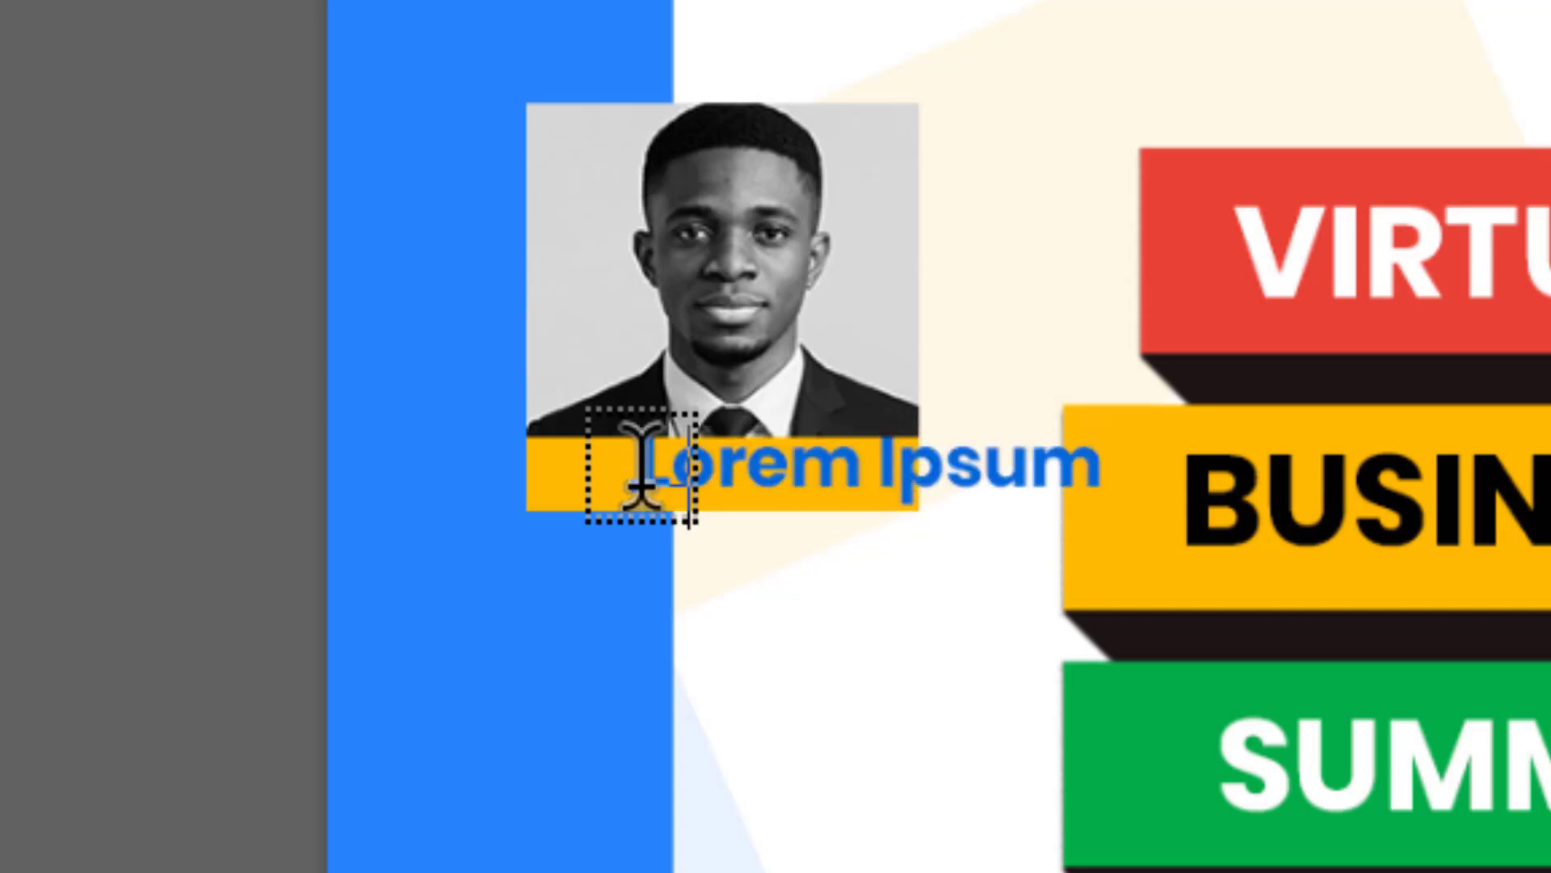
text(HOST NAME)
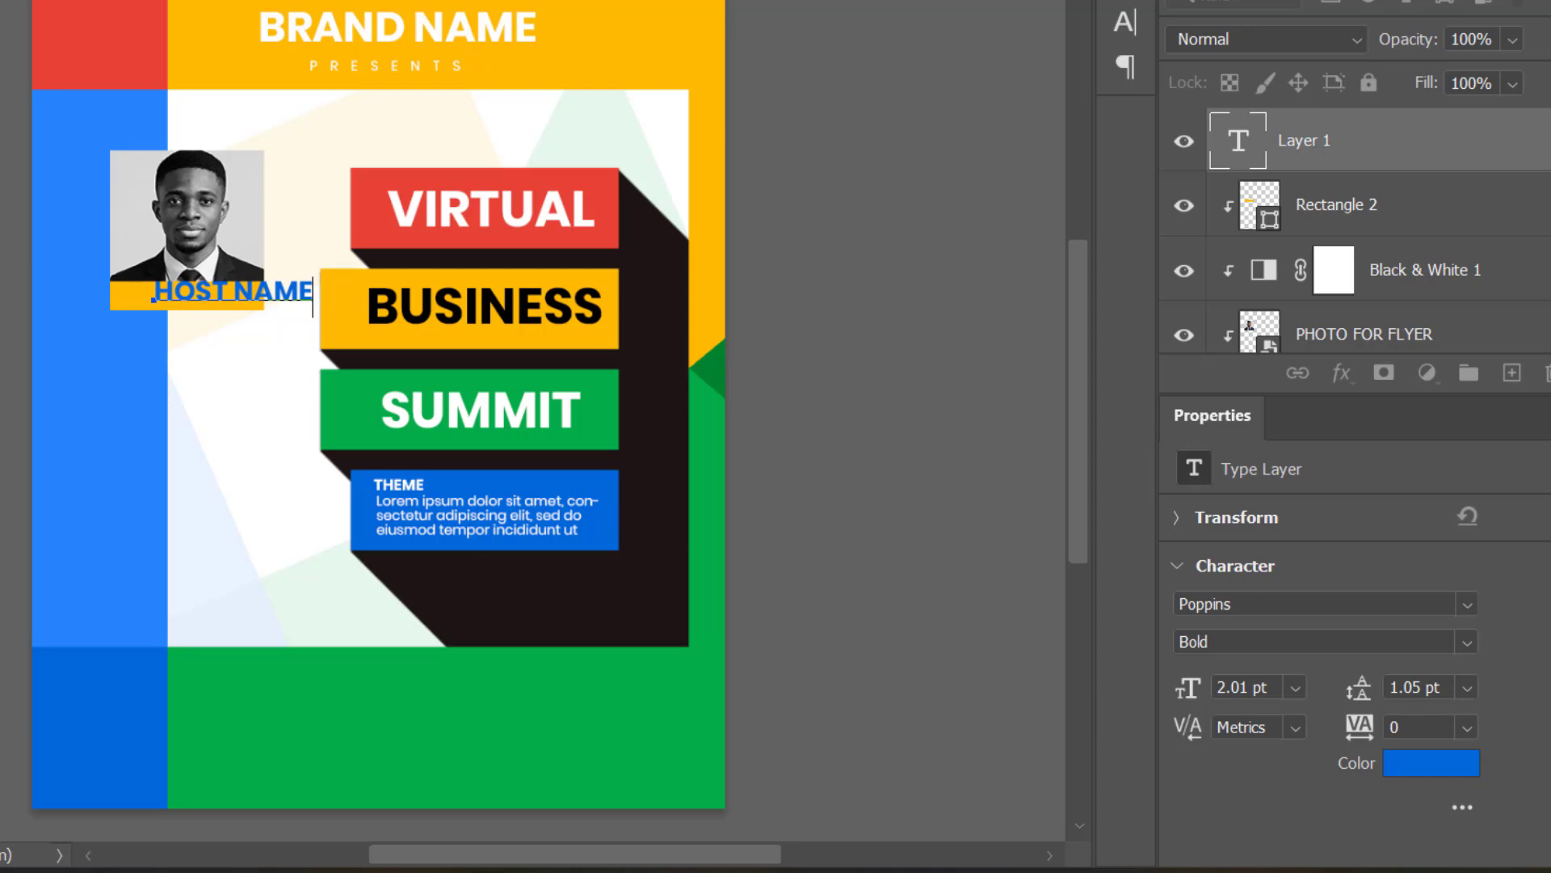
Step: Set the HOST NAME text colour to black, 000000
click(1431, 763)
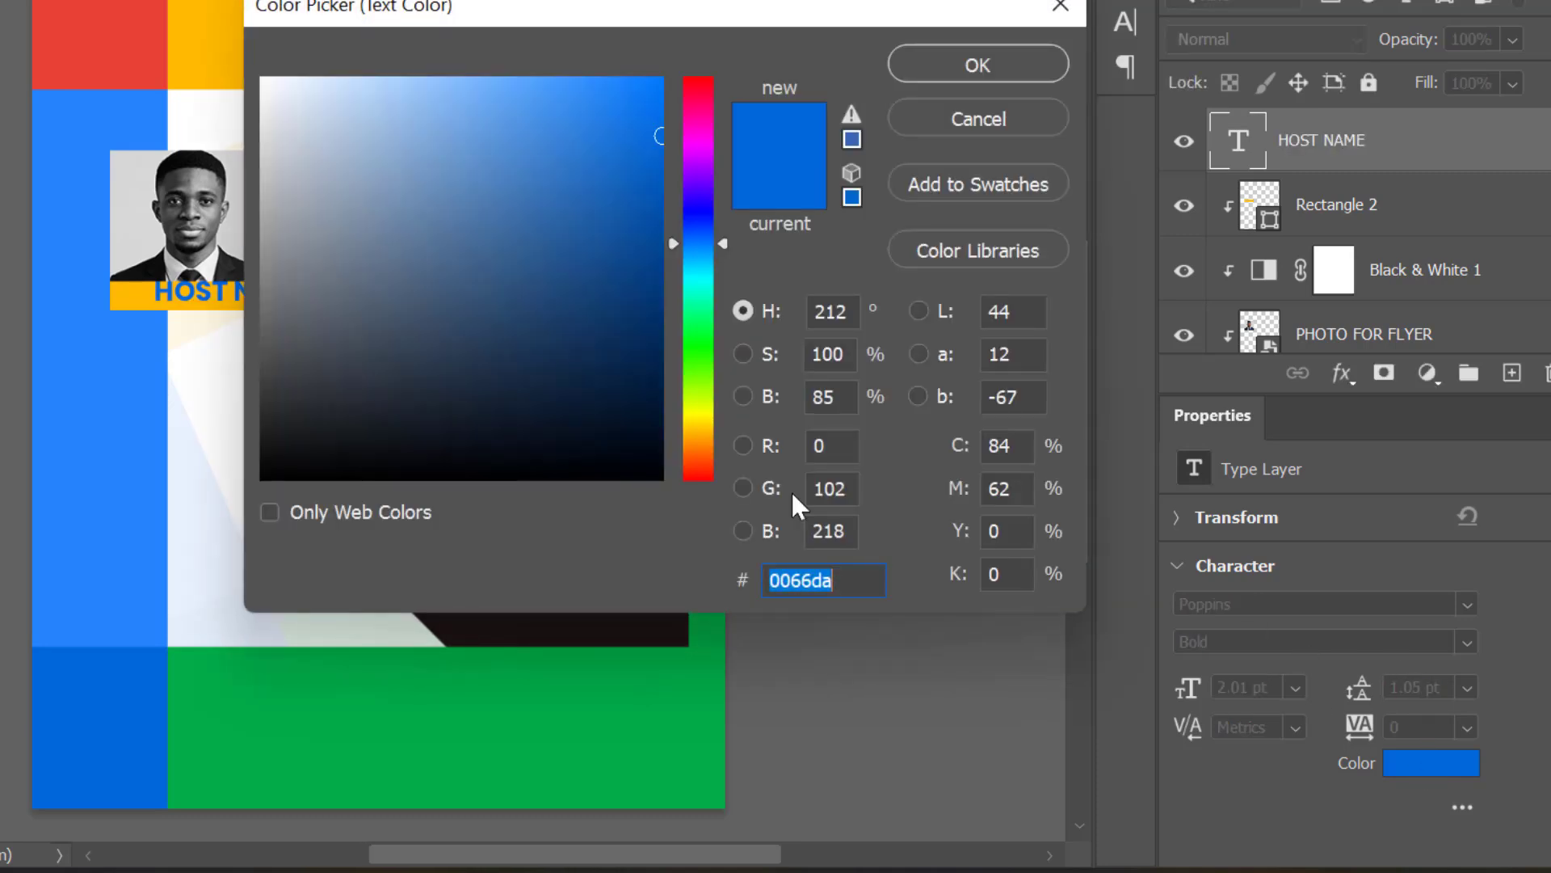
click(464, 337)
text(000000)
click(929, 75)
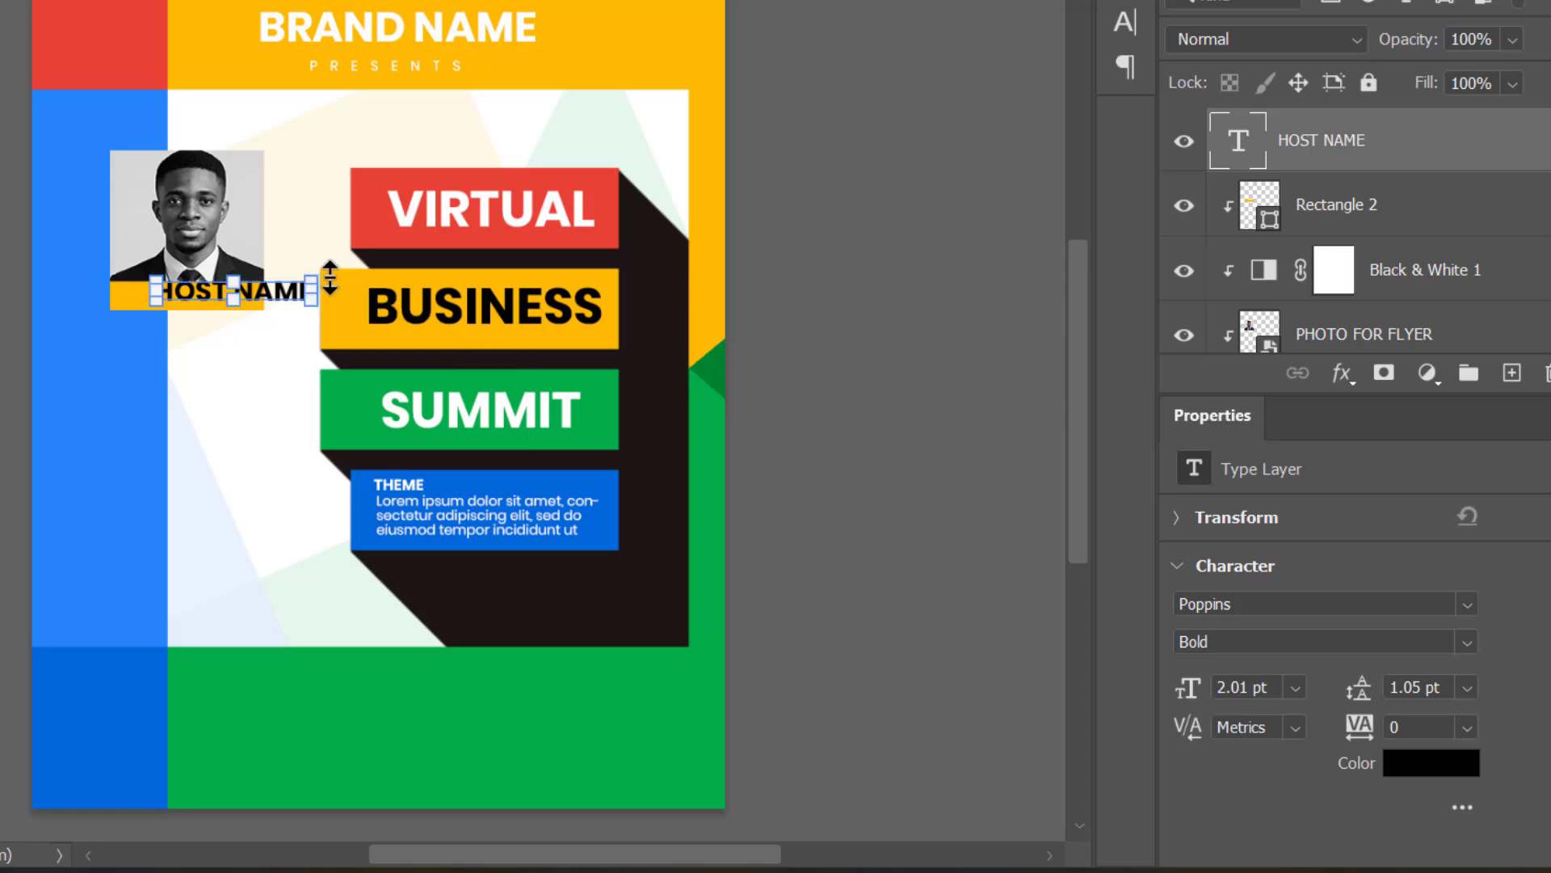
Step: Scale the HOST NAME text down until it fits within the yellow strip
drag(315, 276, 276, 289)
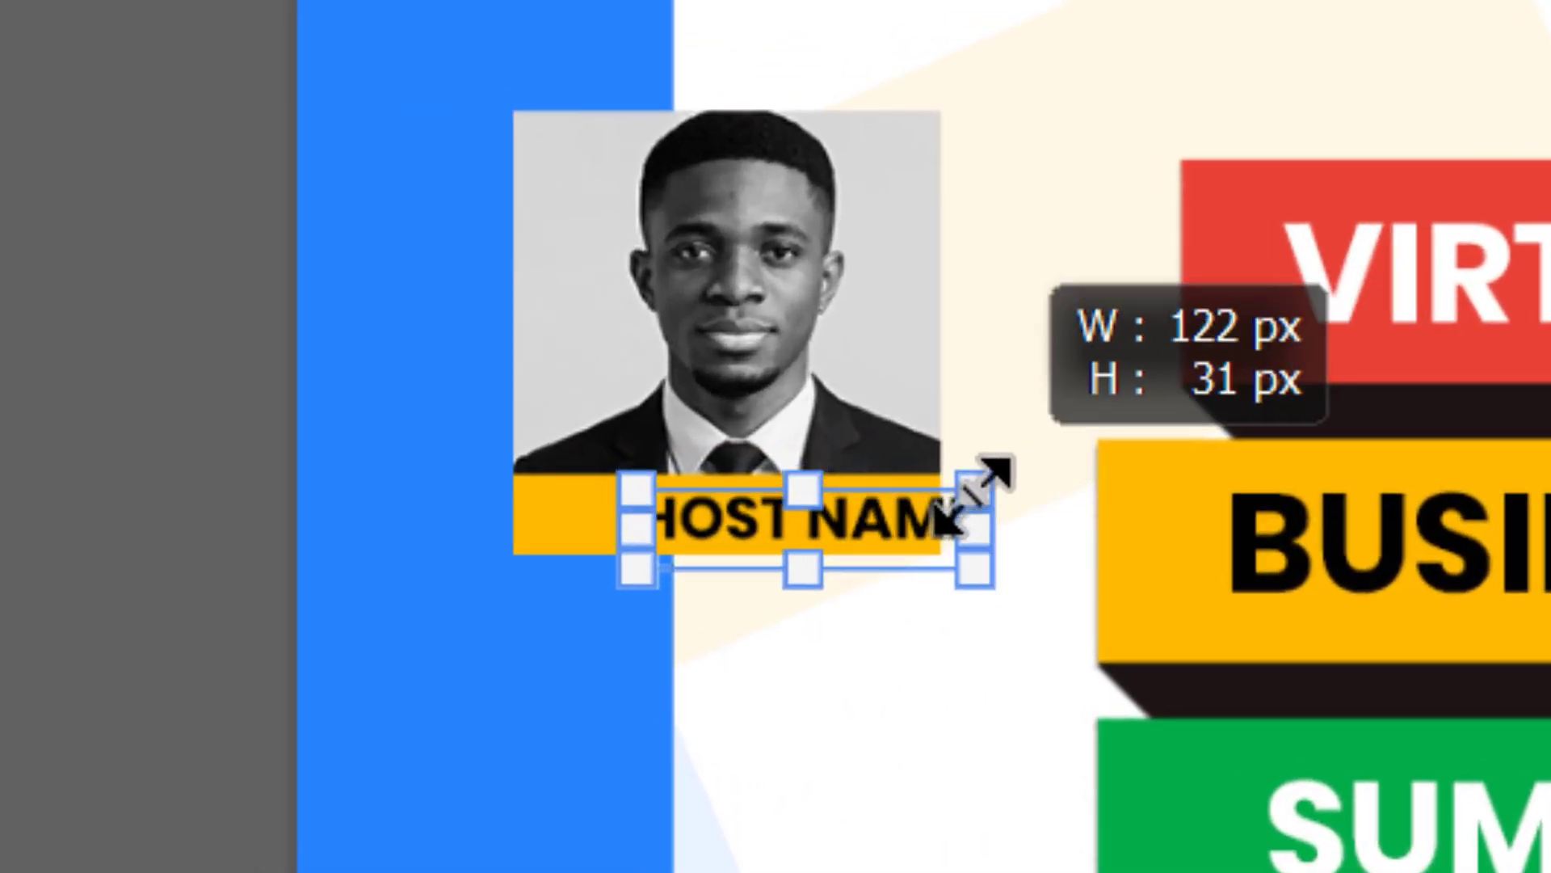
drag(974, 497, 962, 485)
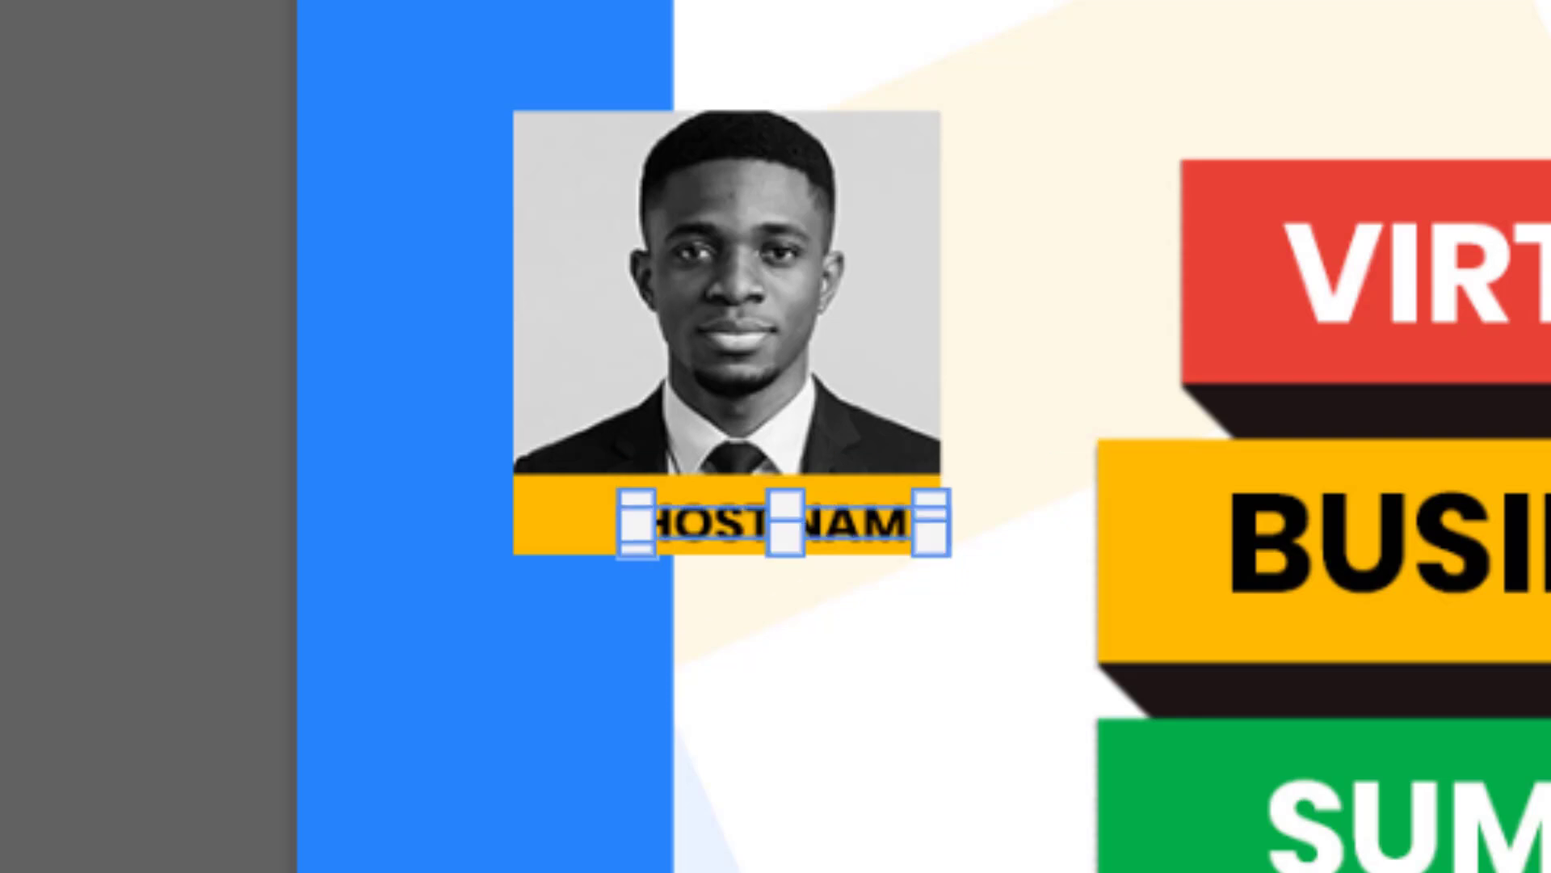
key(Return)
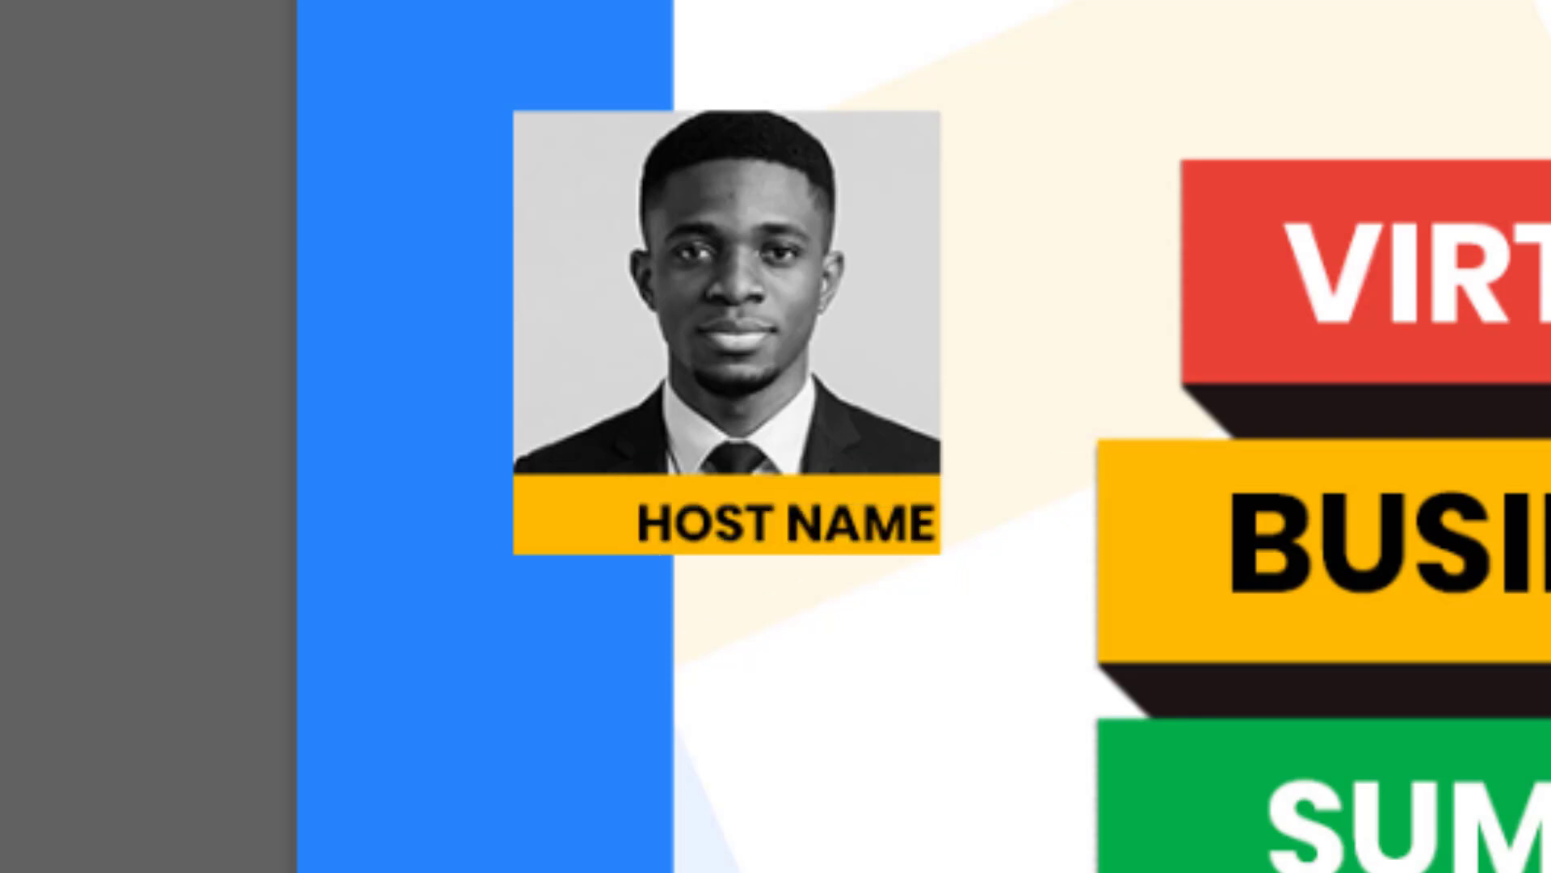
Step: Nudge the HOST NAME text until it sits centred on the yellow strip
key(Left)
key(Left)
key(Left)
key(Left)
key(Left)
key(Left)
key(Left)
key(Left)
key(Left)
key(Left)
key(Left)
key(Up)
key(Up)
key(Left)
key(Left)
key(Left)
key(Left)
key(Left)
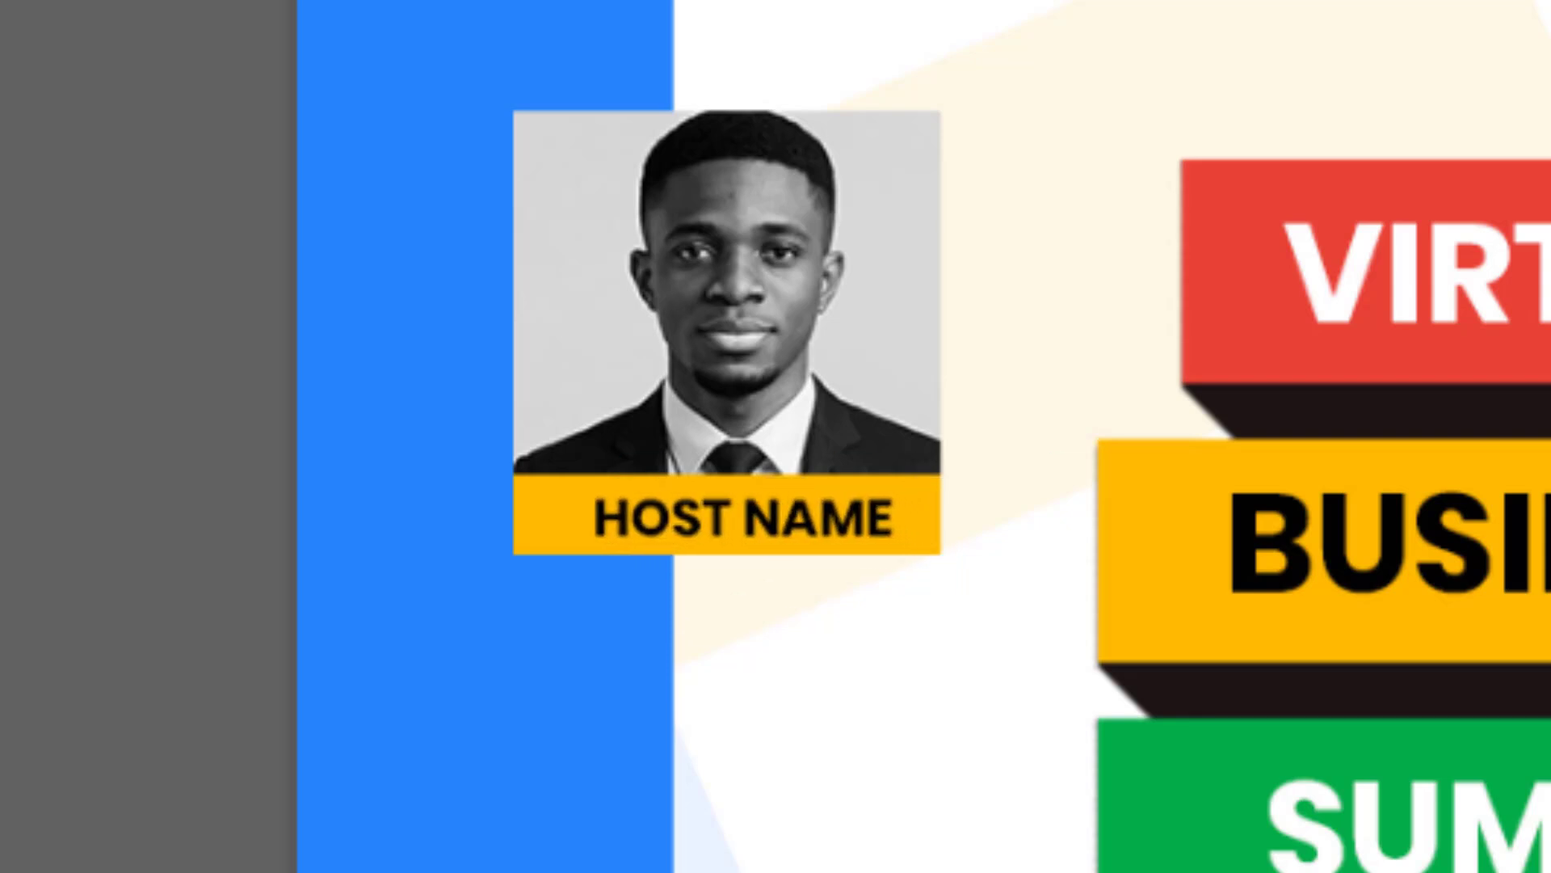
key(Left)
key(Left)
key(Up)
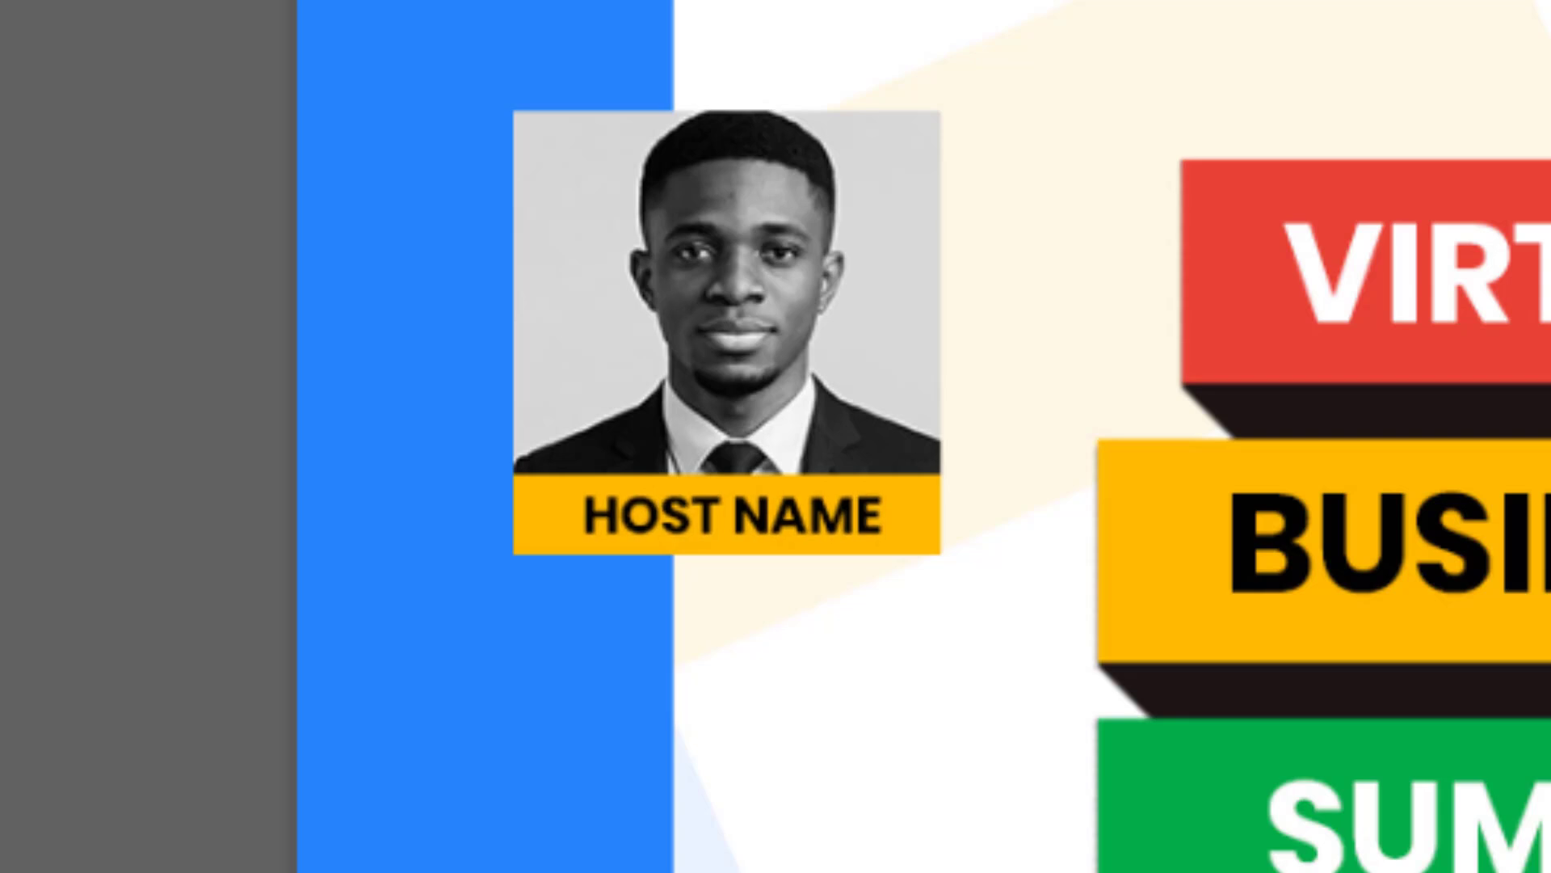
key(Left)
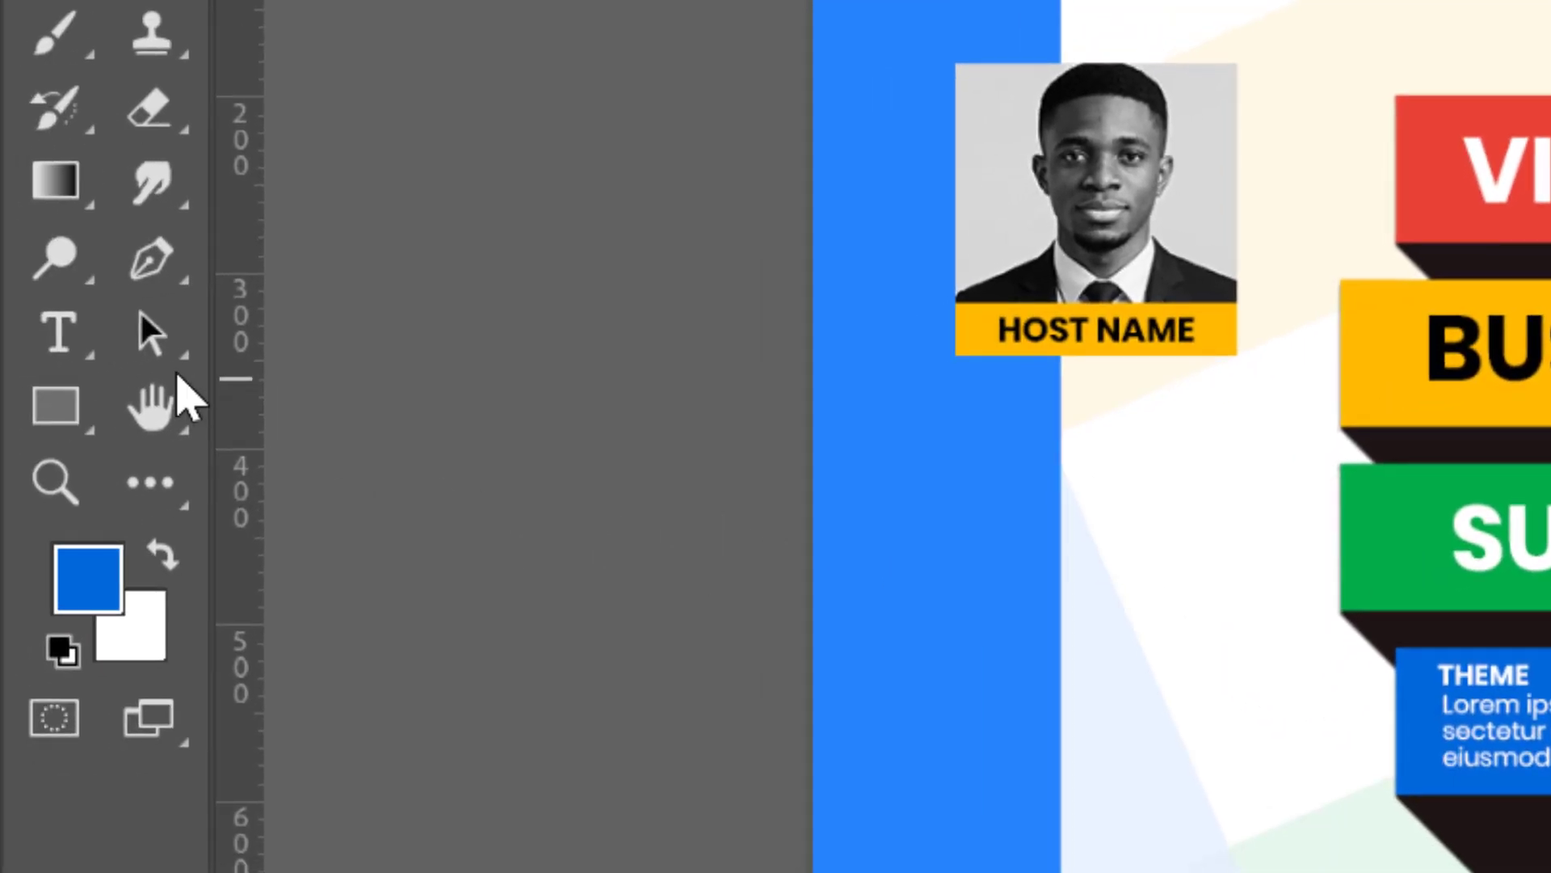
Step: Get the Vertical Type Tool ready for a label on the blue column beside the host photo
click(59, 337)
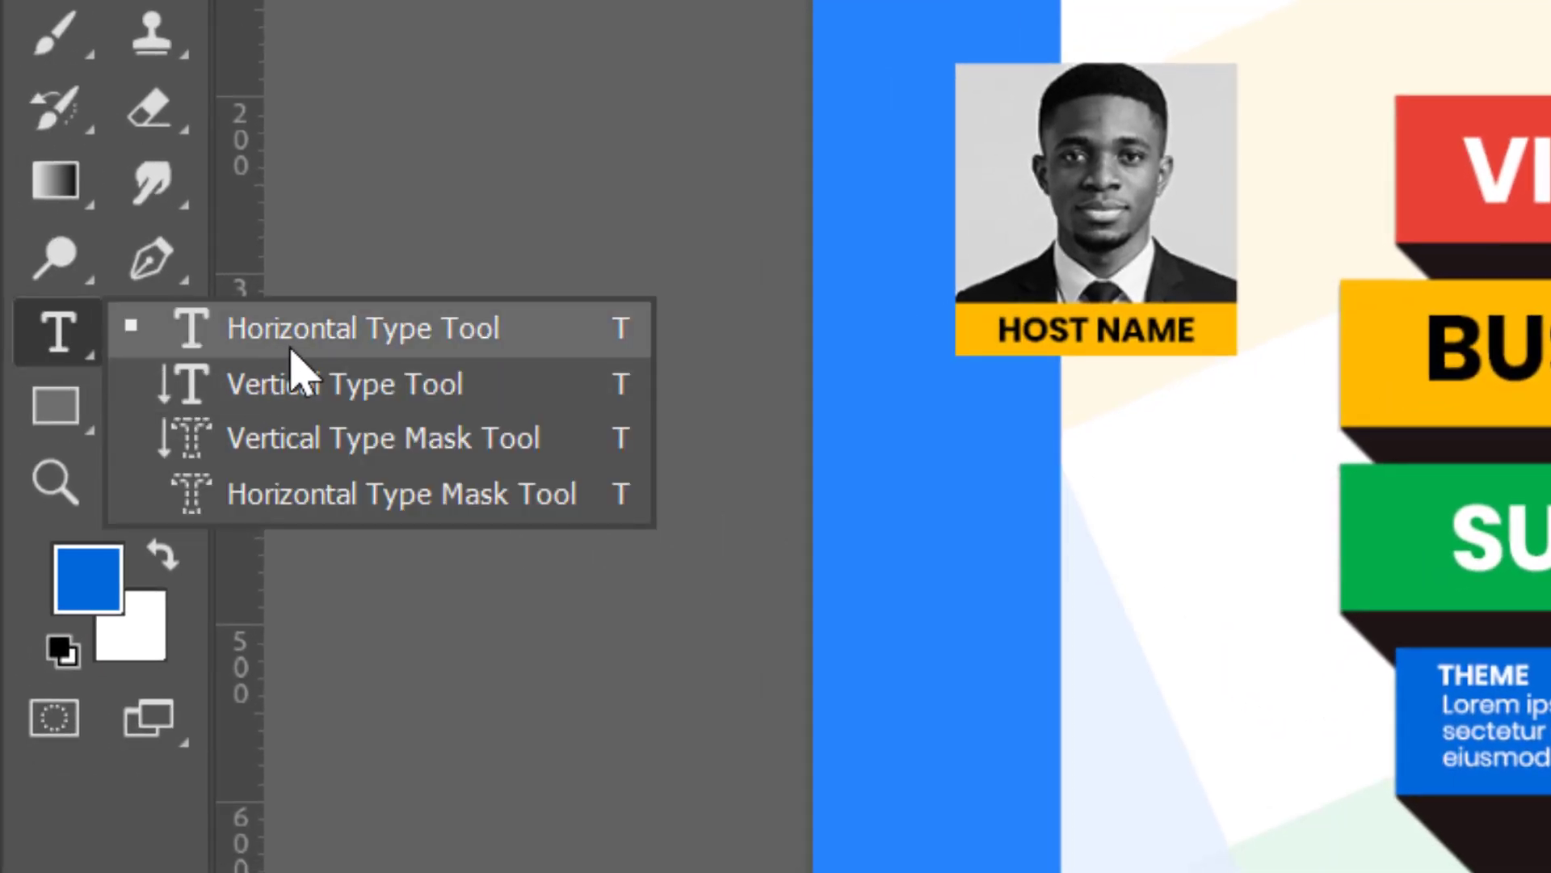
click(304, 384)
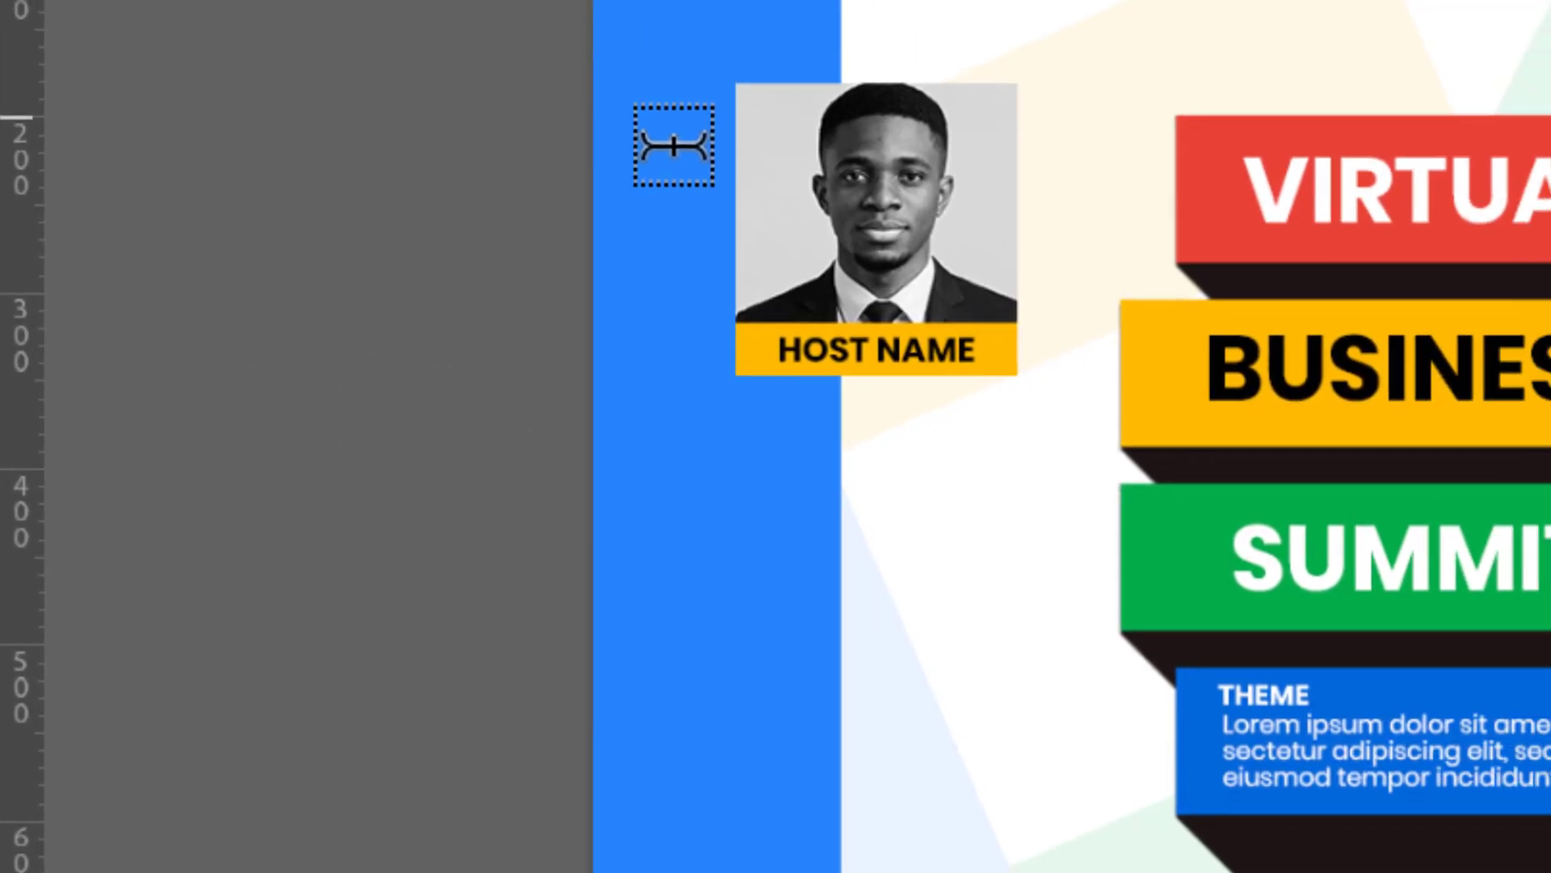
Step: Add the vertical text HOST on the blue strip beside the portrait and set its colour to off-white fbfbfb
click(674, 146)
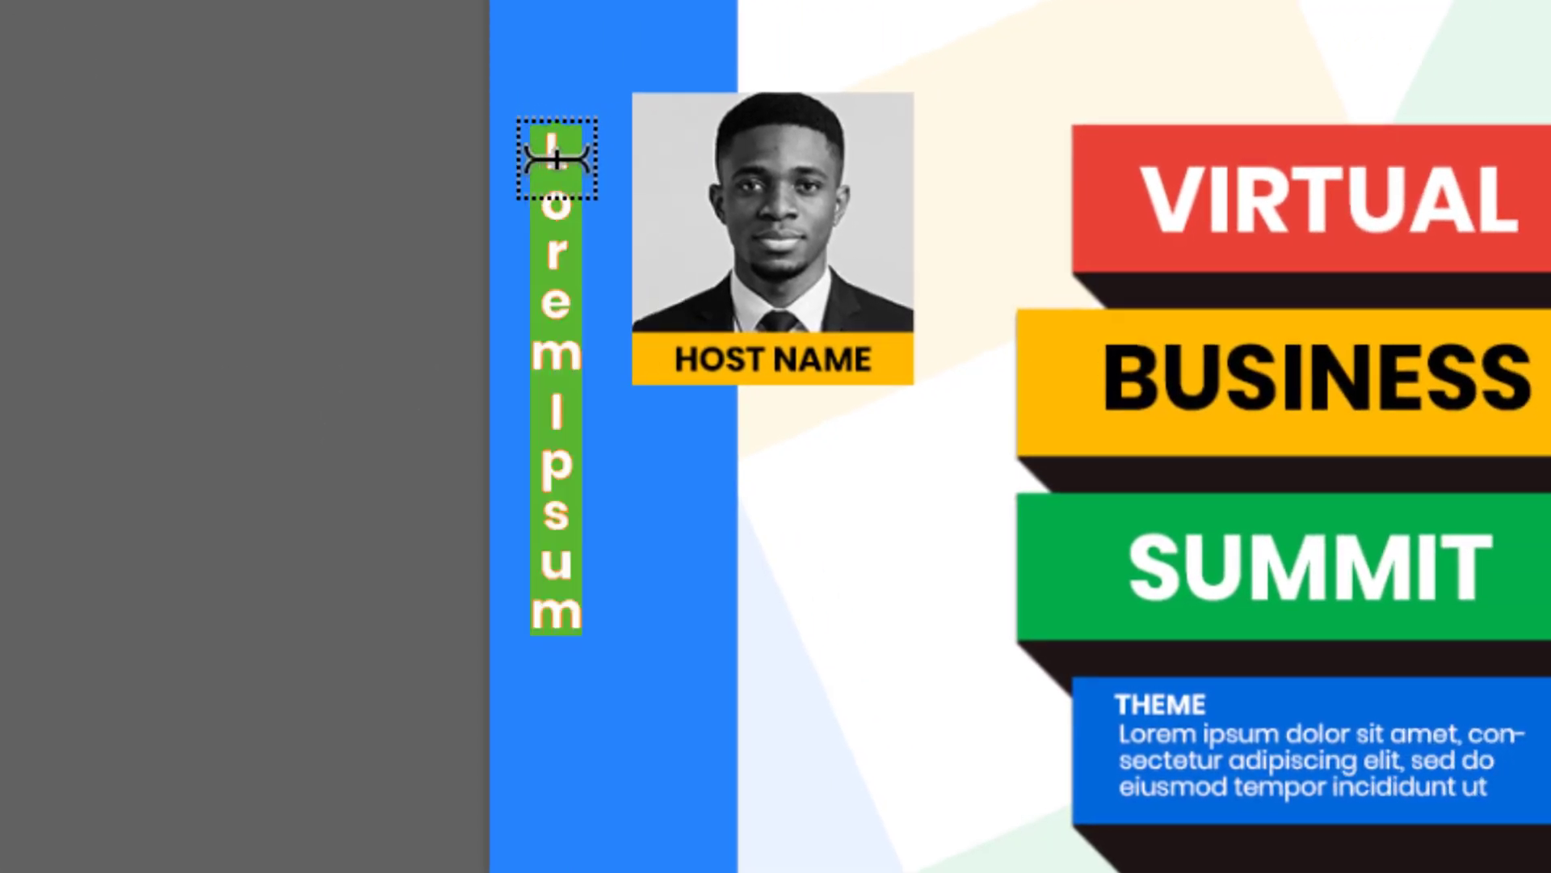
text(HOST)
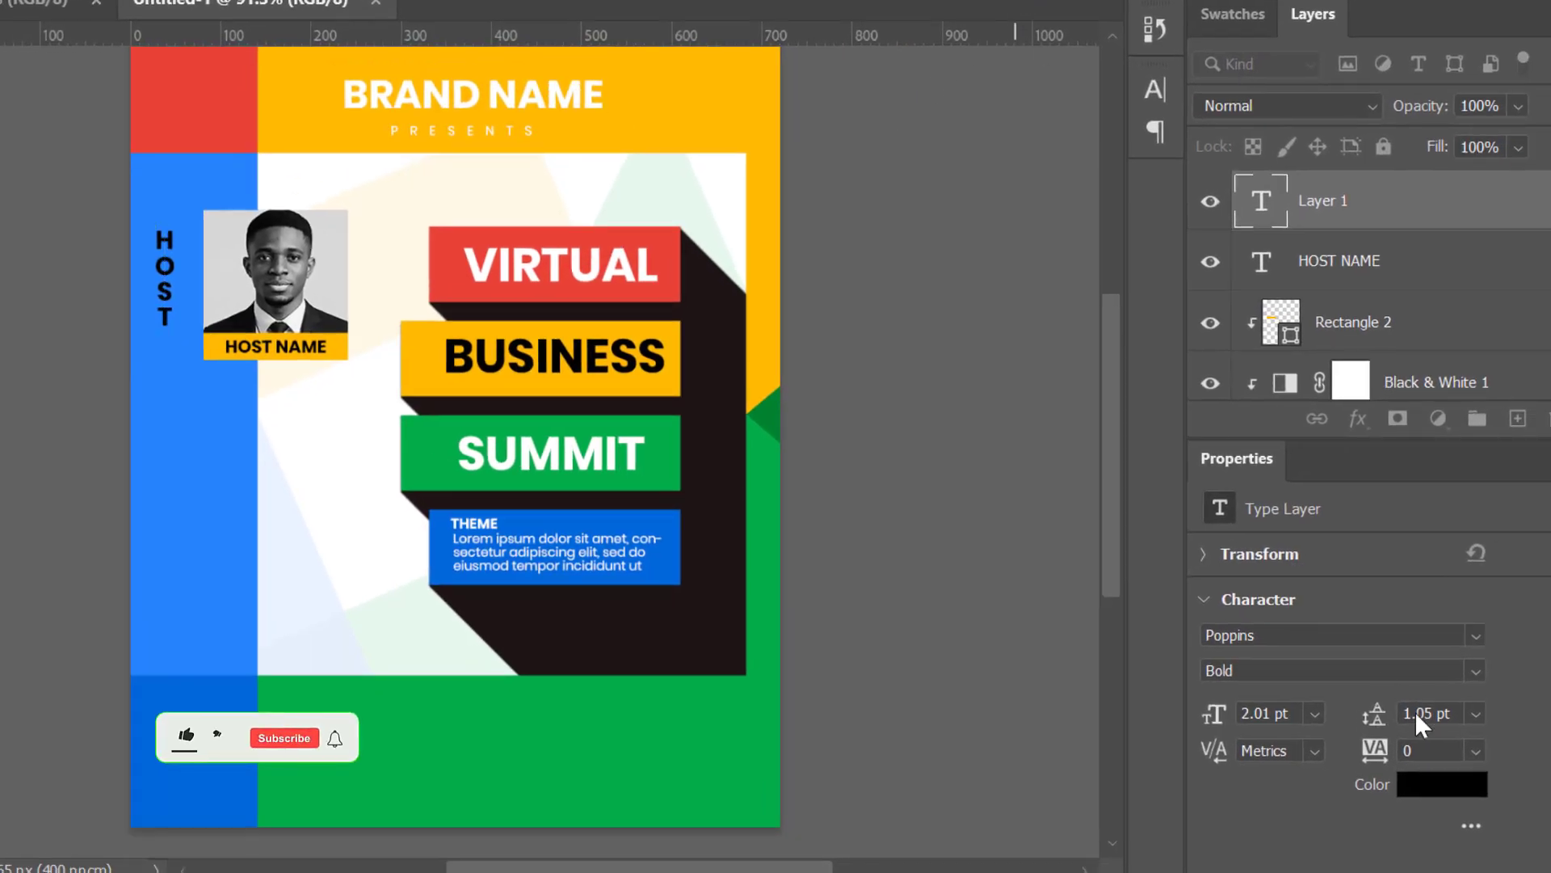
click(1447, 784)
click(313, 147)
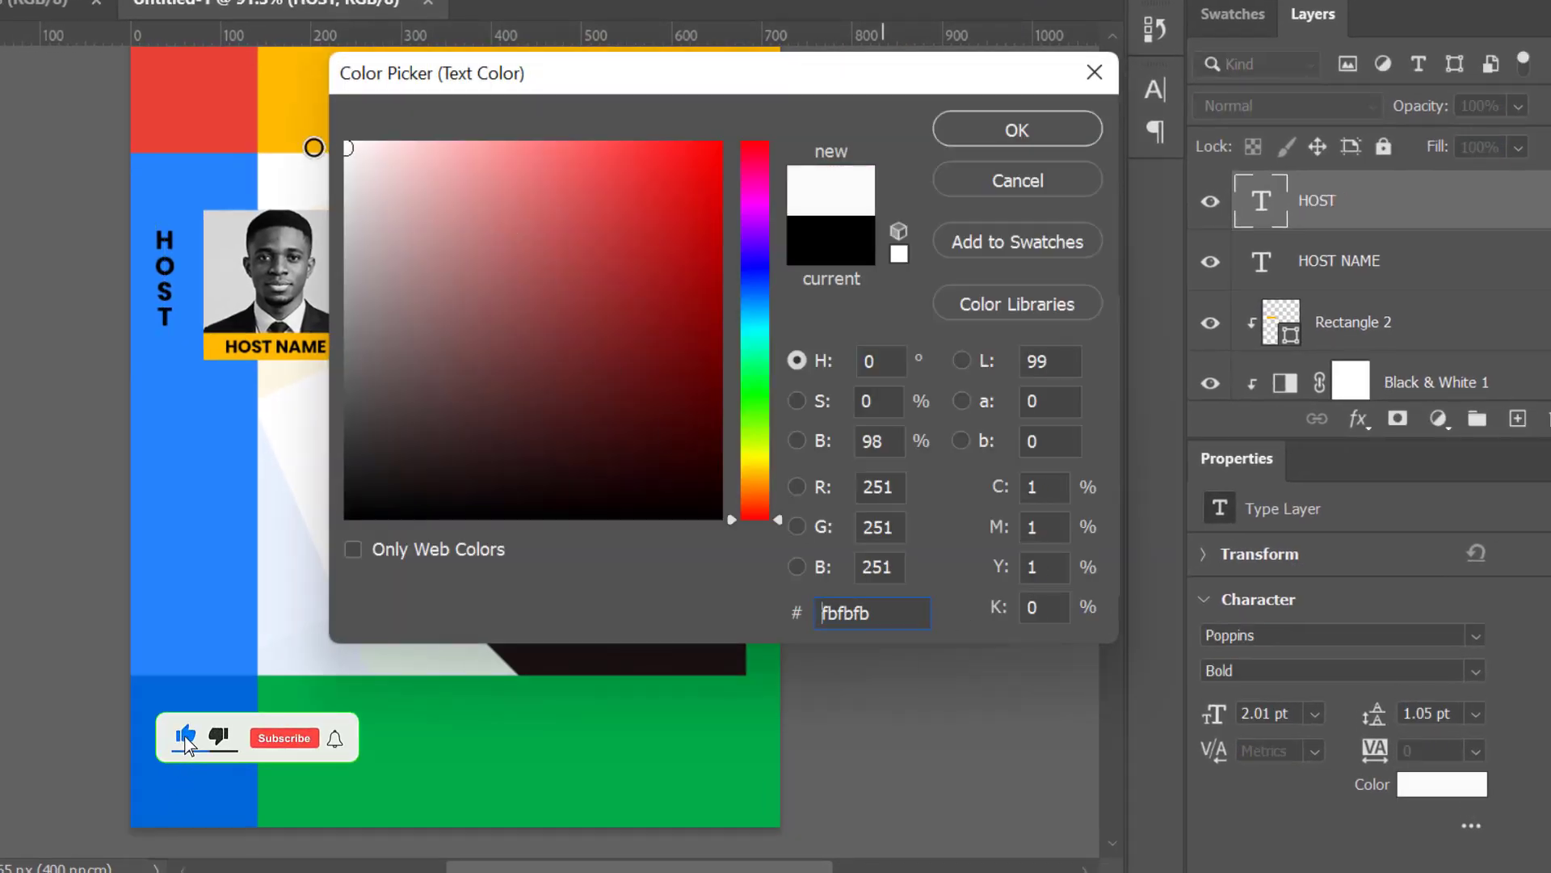
click(1018, 131)
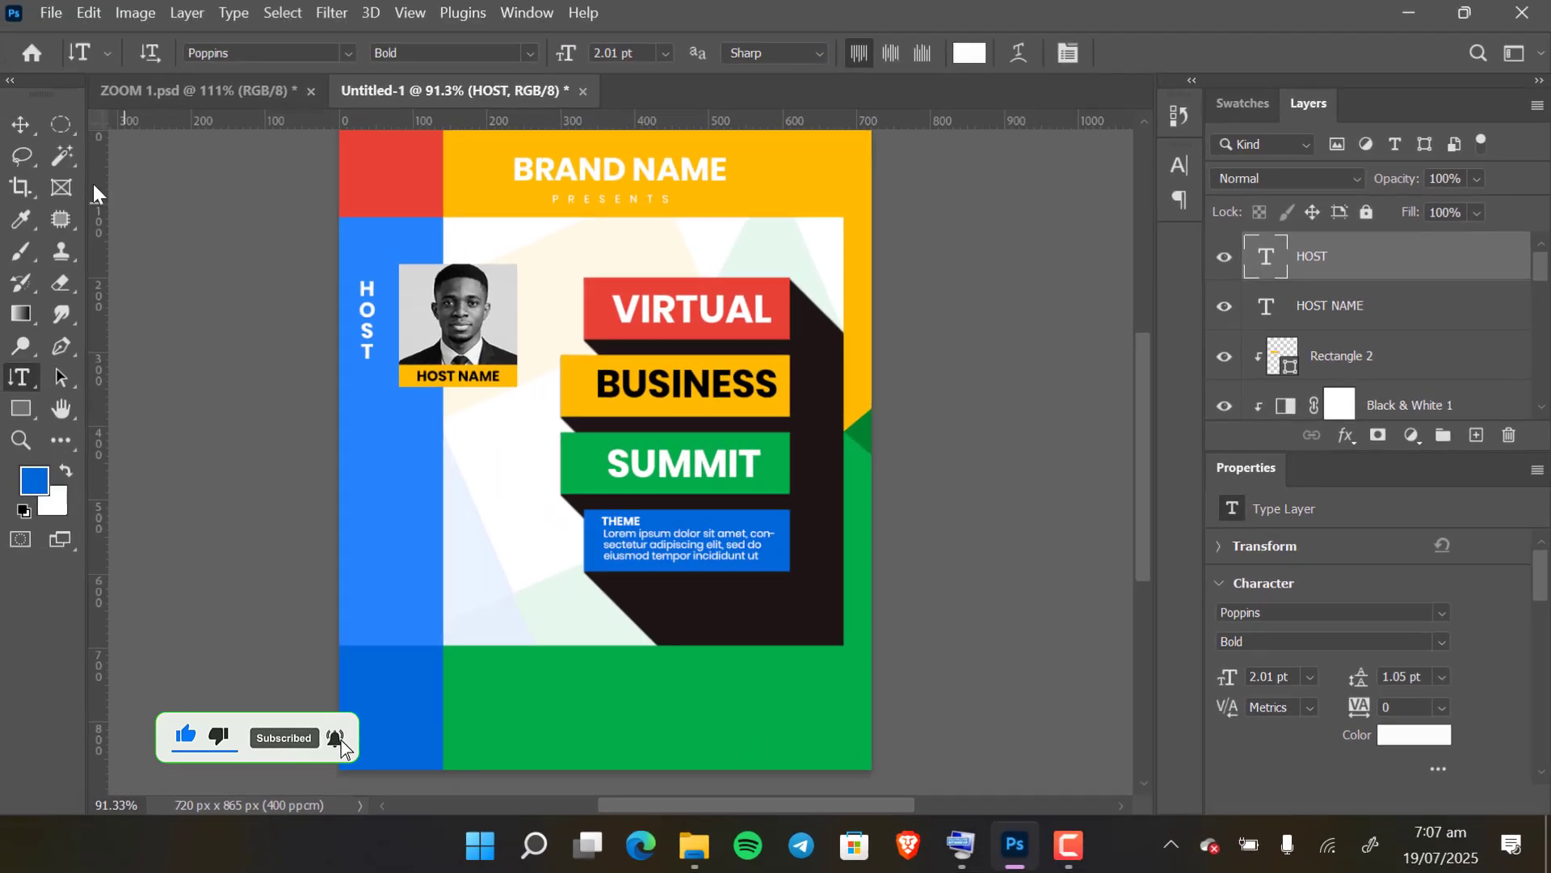
key(v)
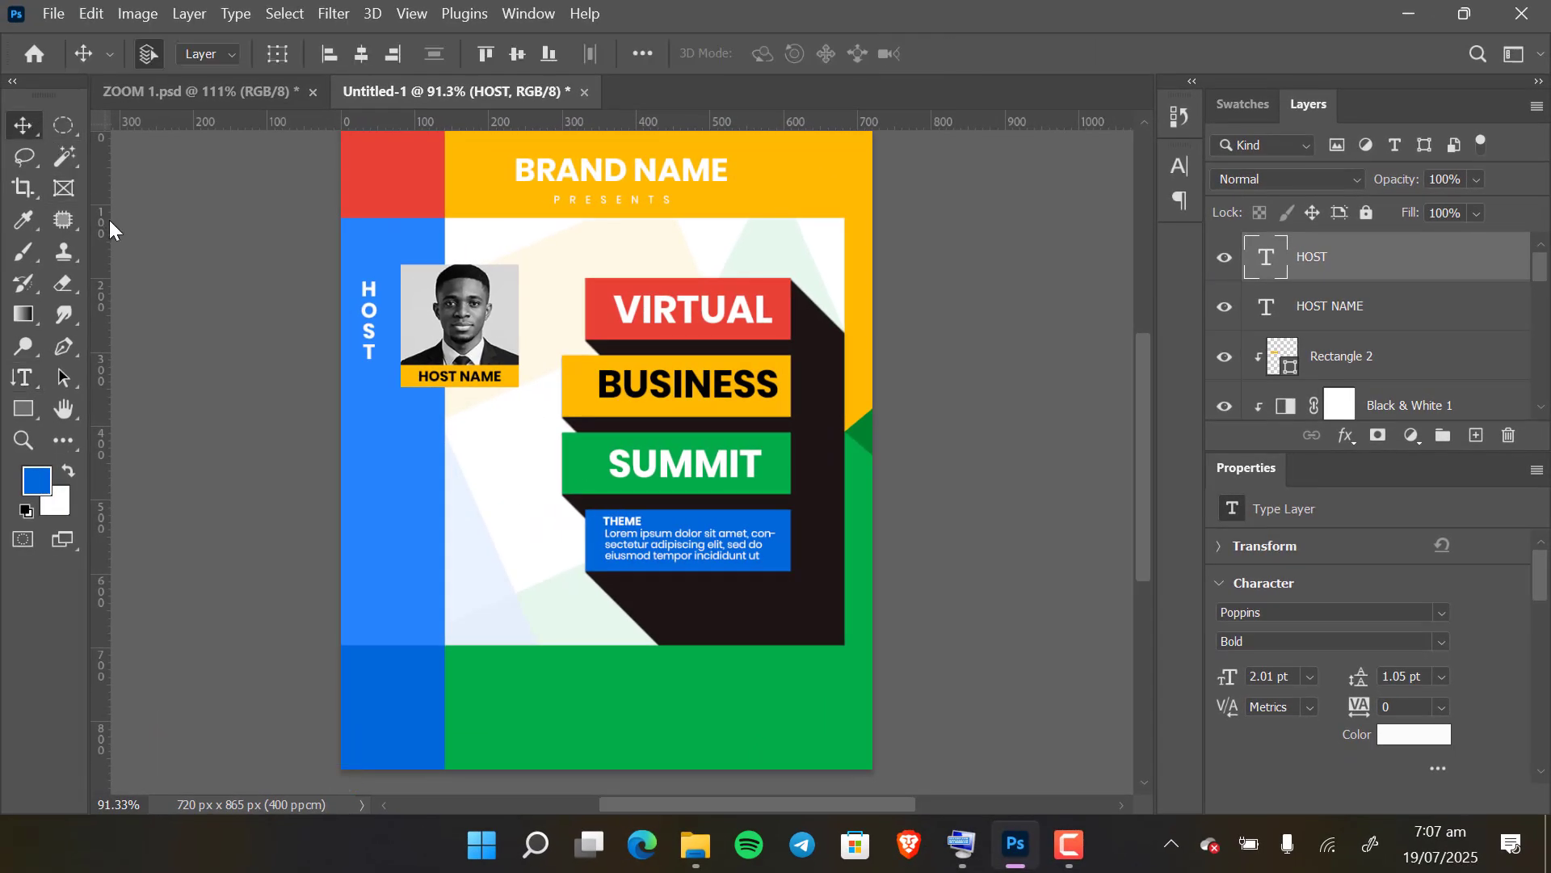
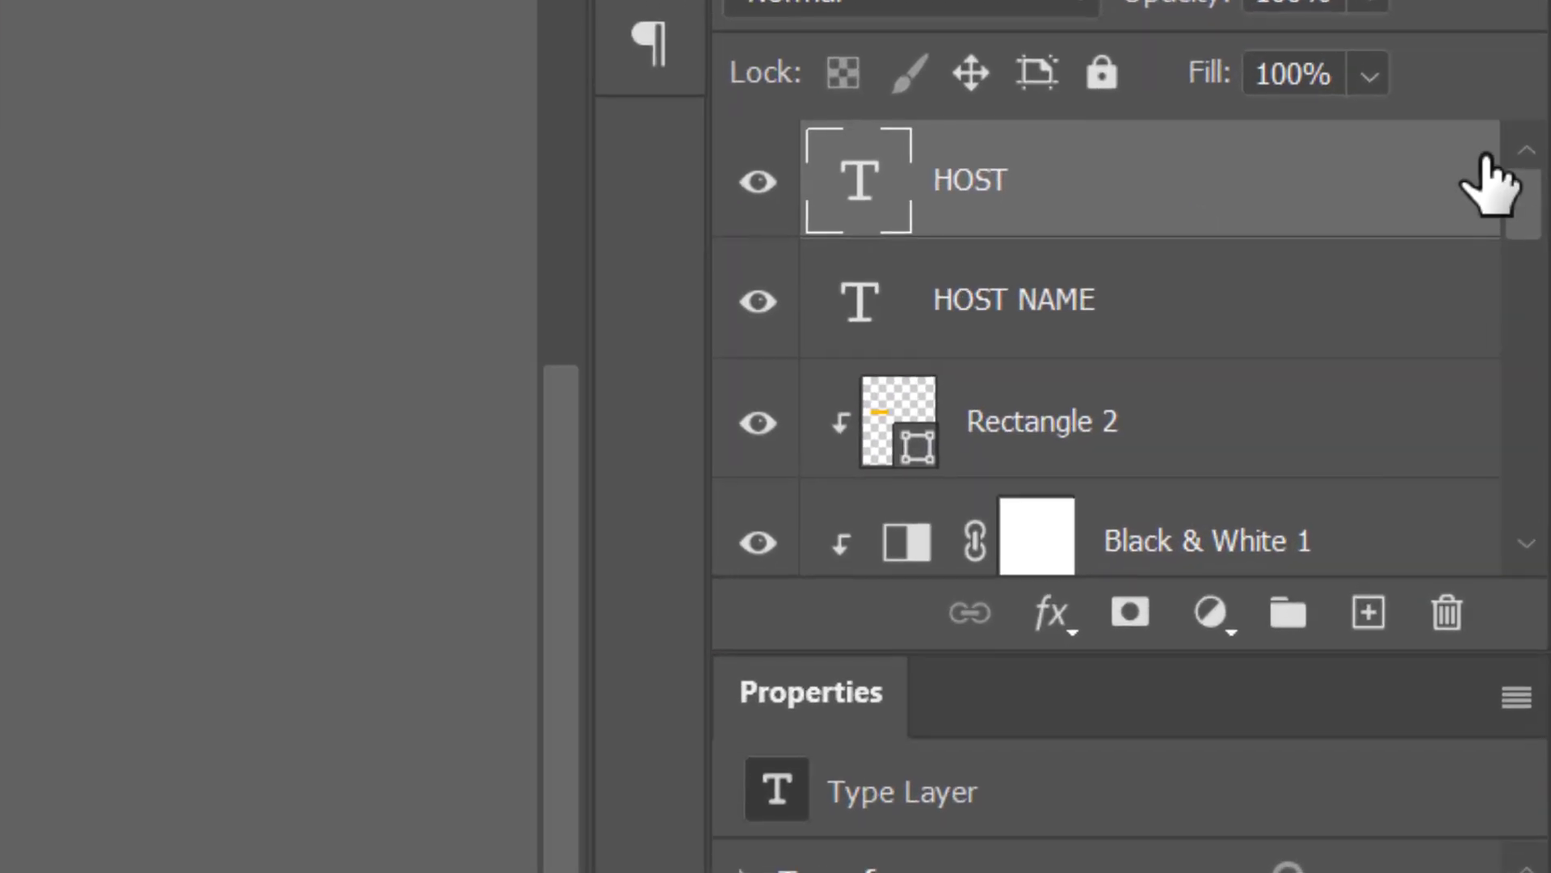
Step: Group all layers of the host portrait block, from its base rectangle up to the HOST text
mouse_move(1515, 212)
mouse_down()
mouse_move(1531, 301)
mouse_move(1527, 197)
mouse_up()
click(1178, 403)
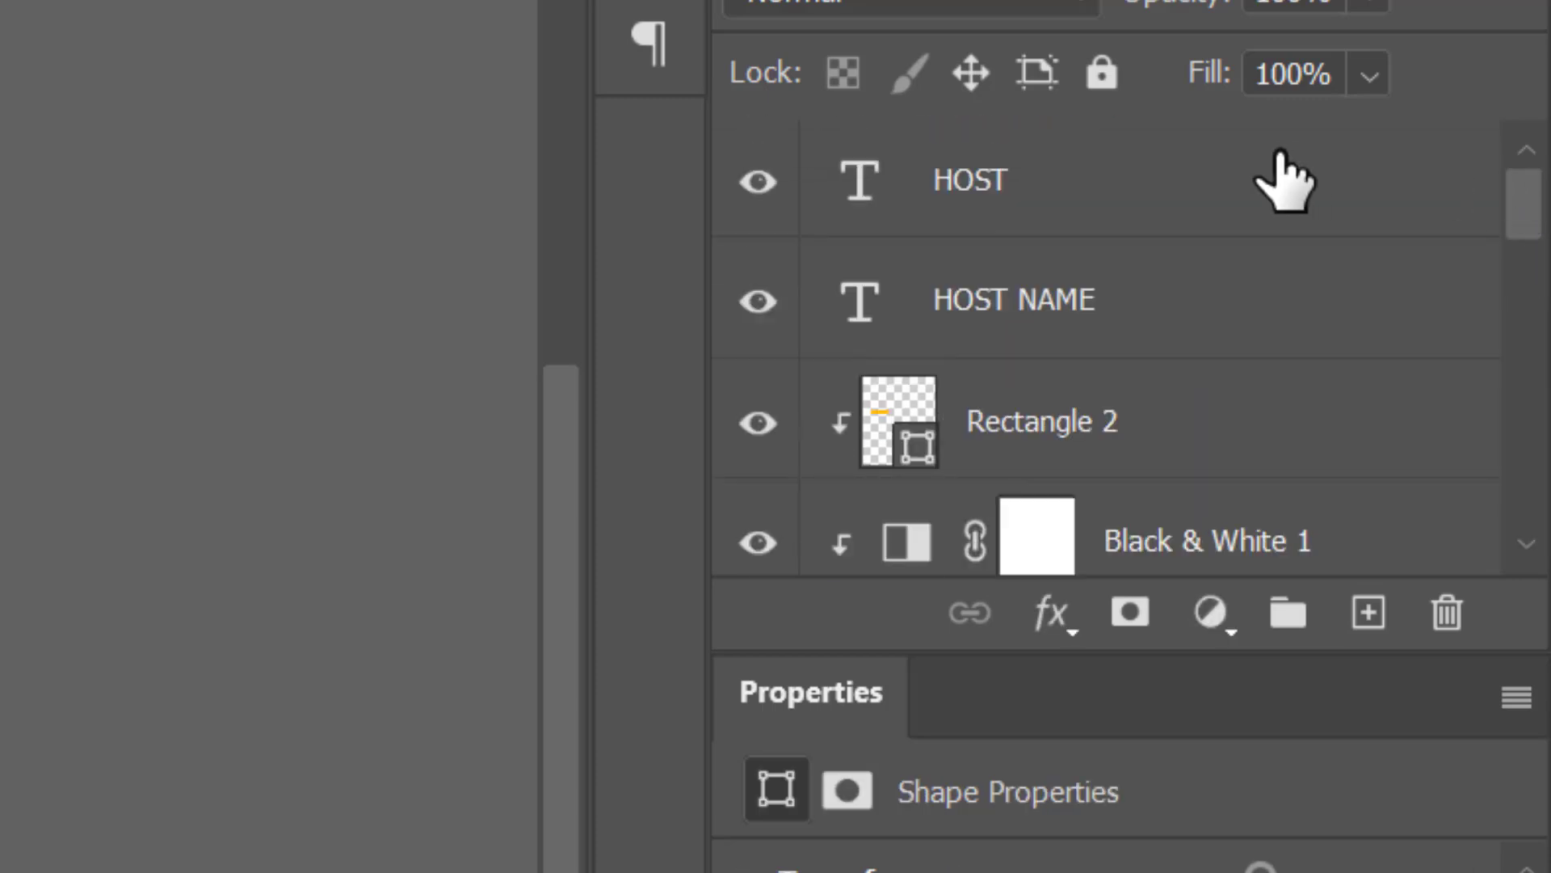
shift+click(1062, 186)
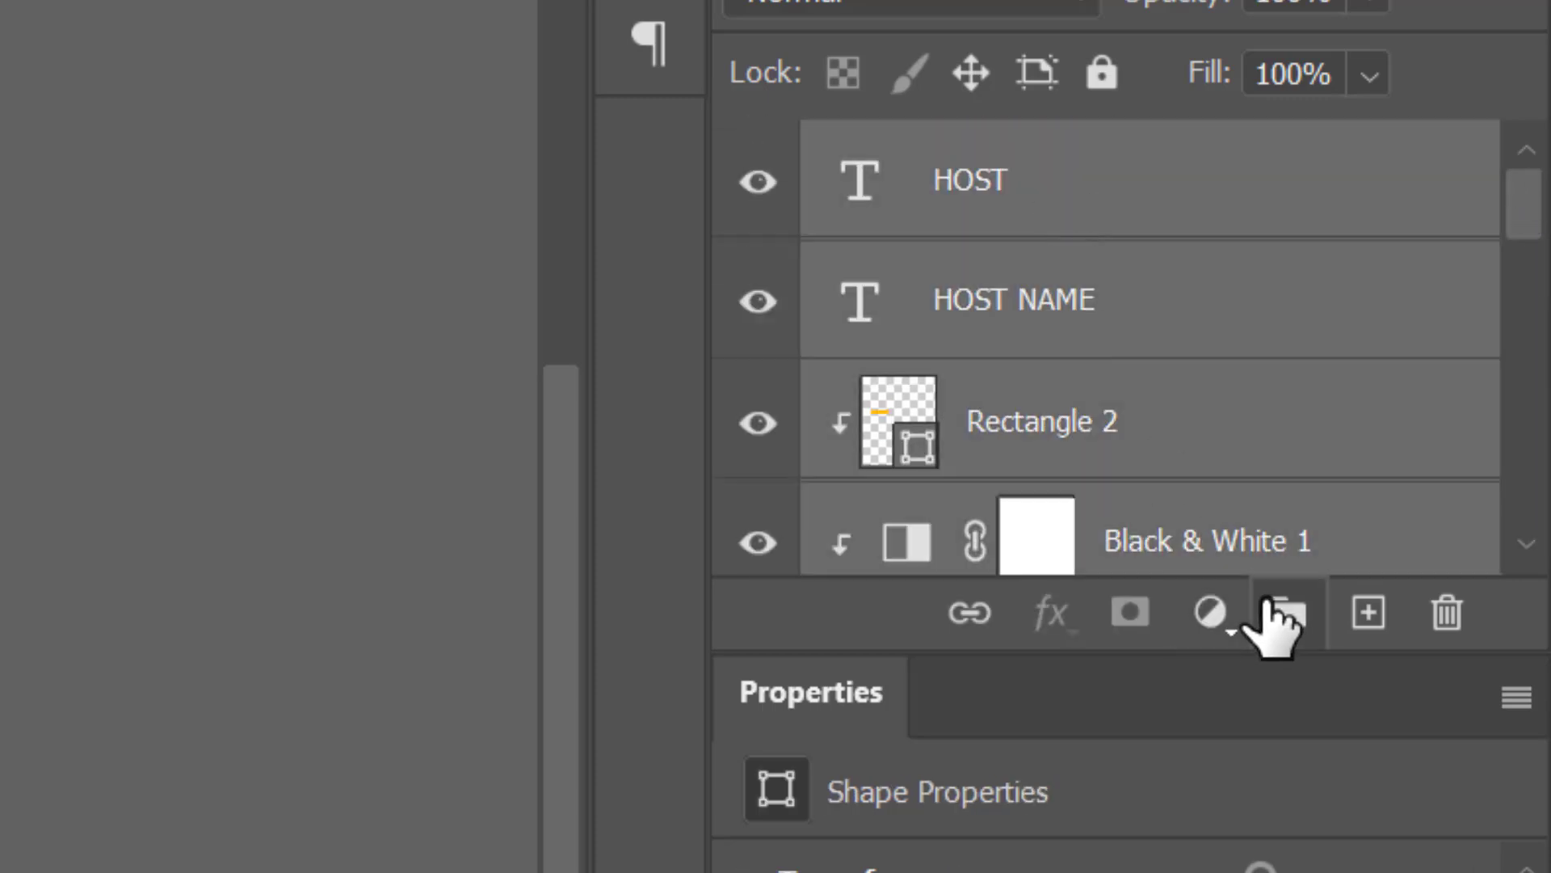
click(1287, 612)
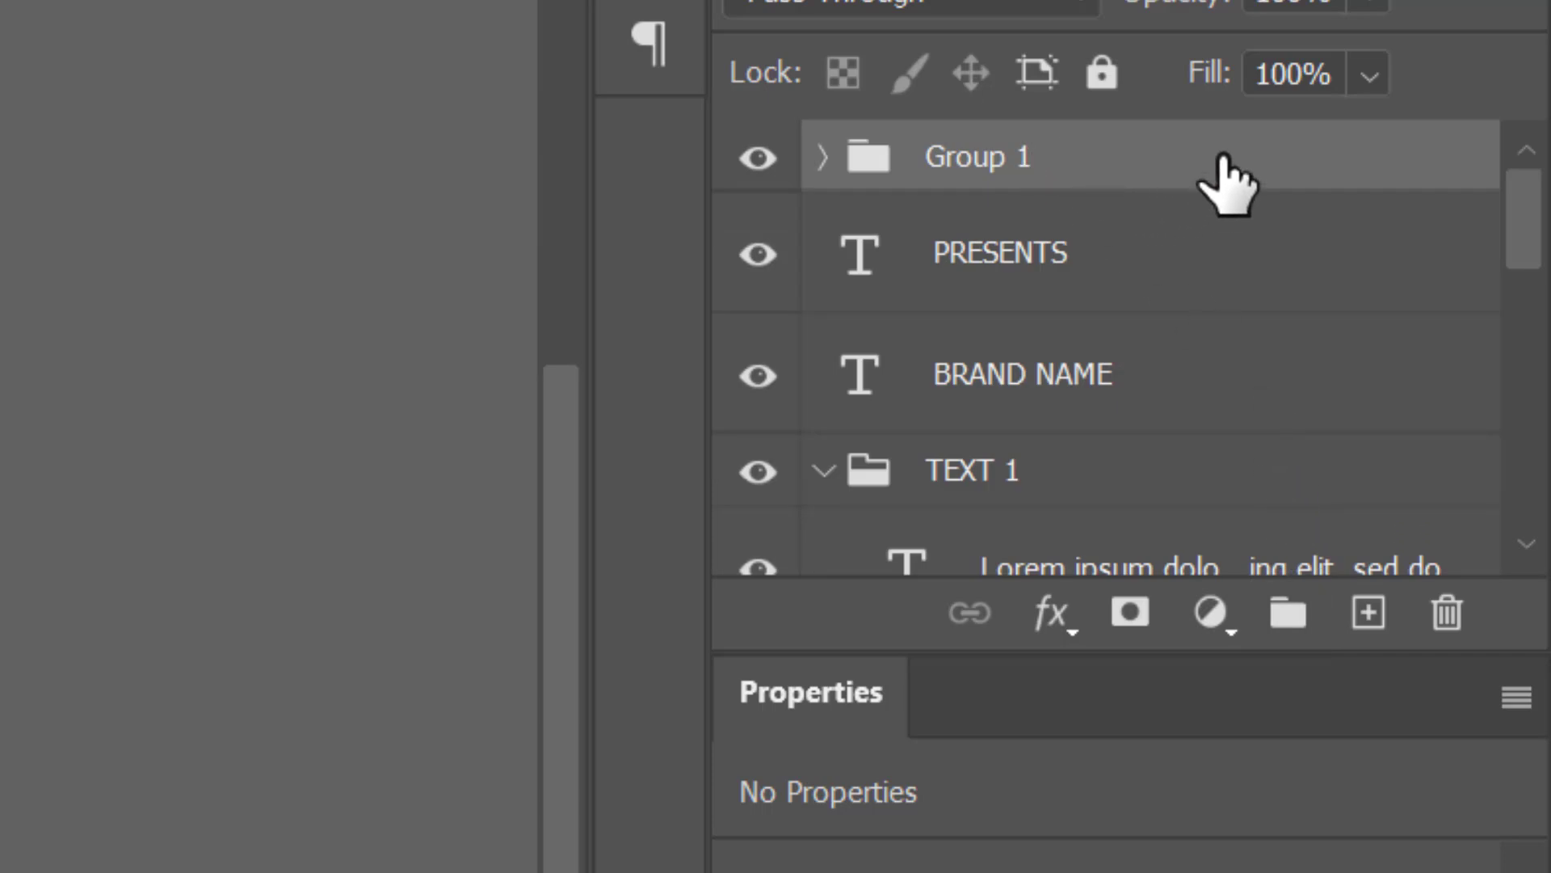
Step: Duplicate the host portrait group and rename the original group IMAGE 1
drag(1229, 180, 1367, 608)
double_click(1001, 231)
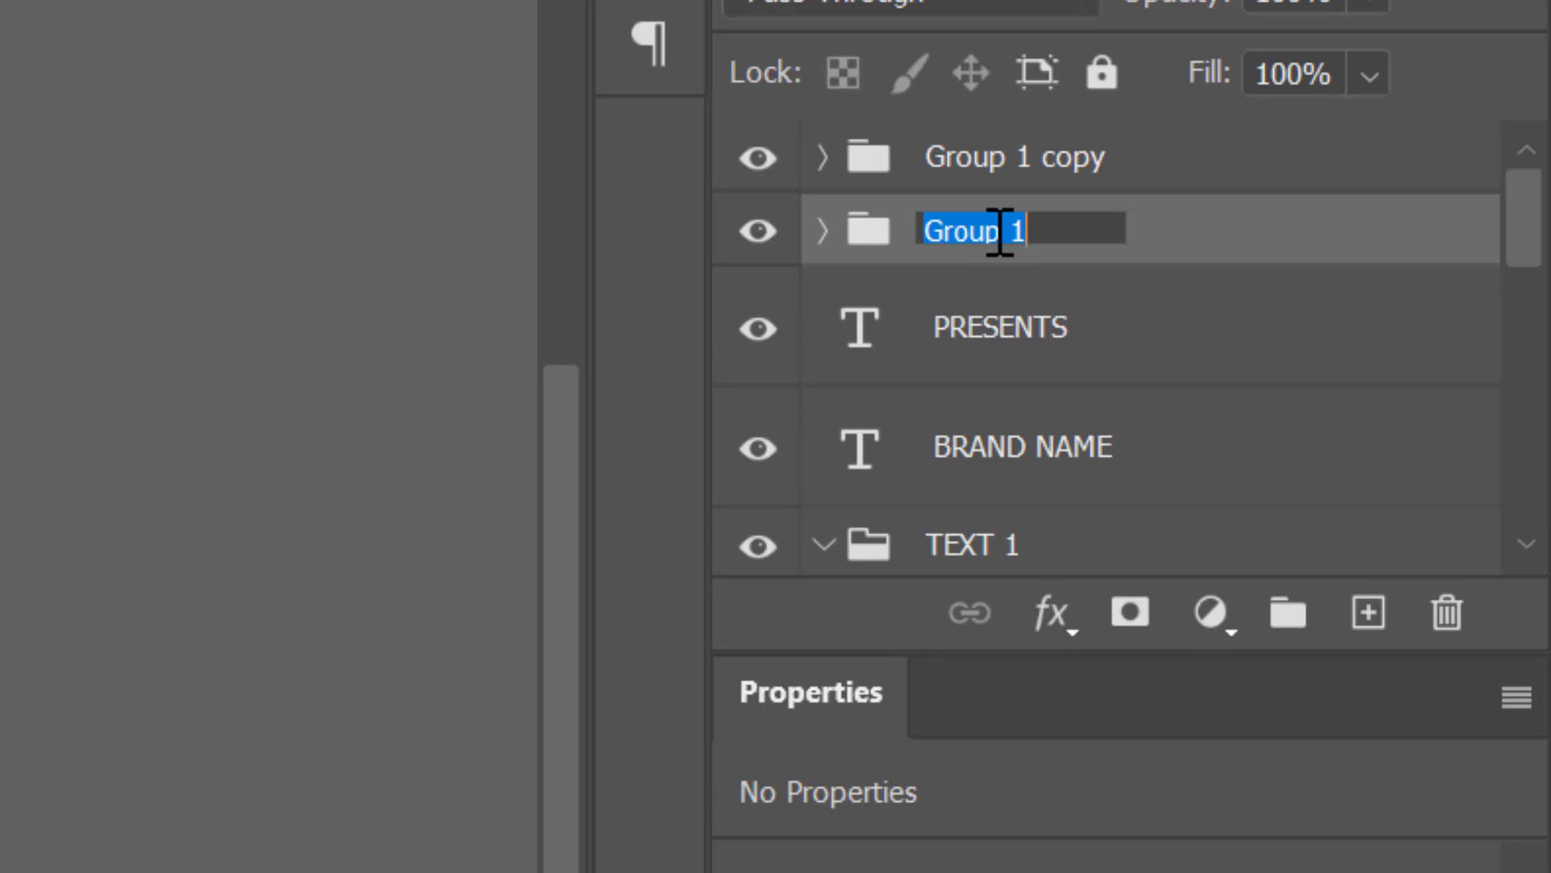
text(IMAGE)
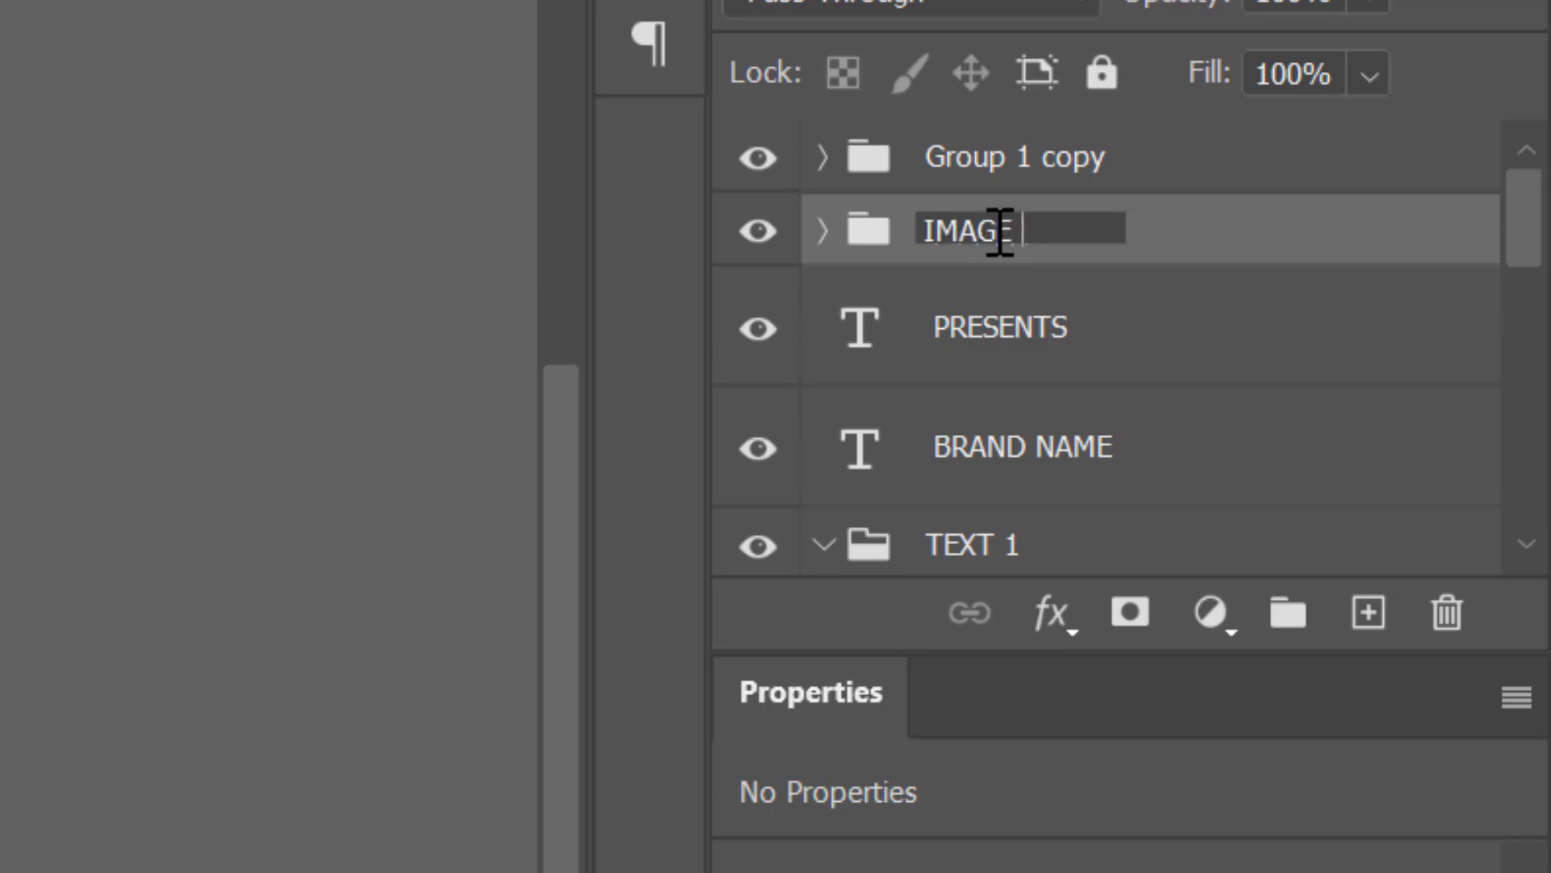
Step: Rename the duplicated portrait group IMAGE 2
click(1148, 158)
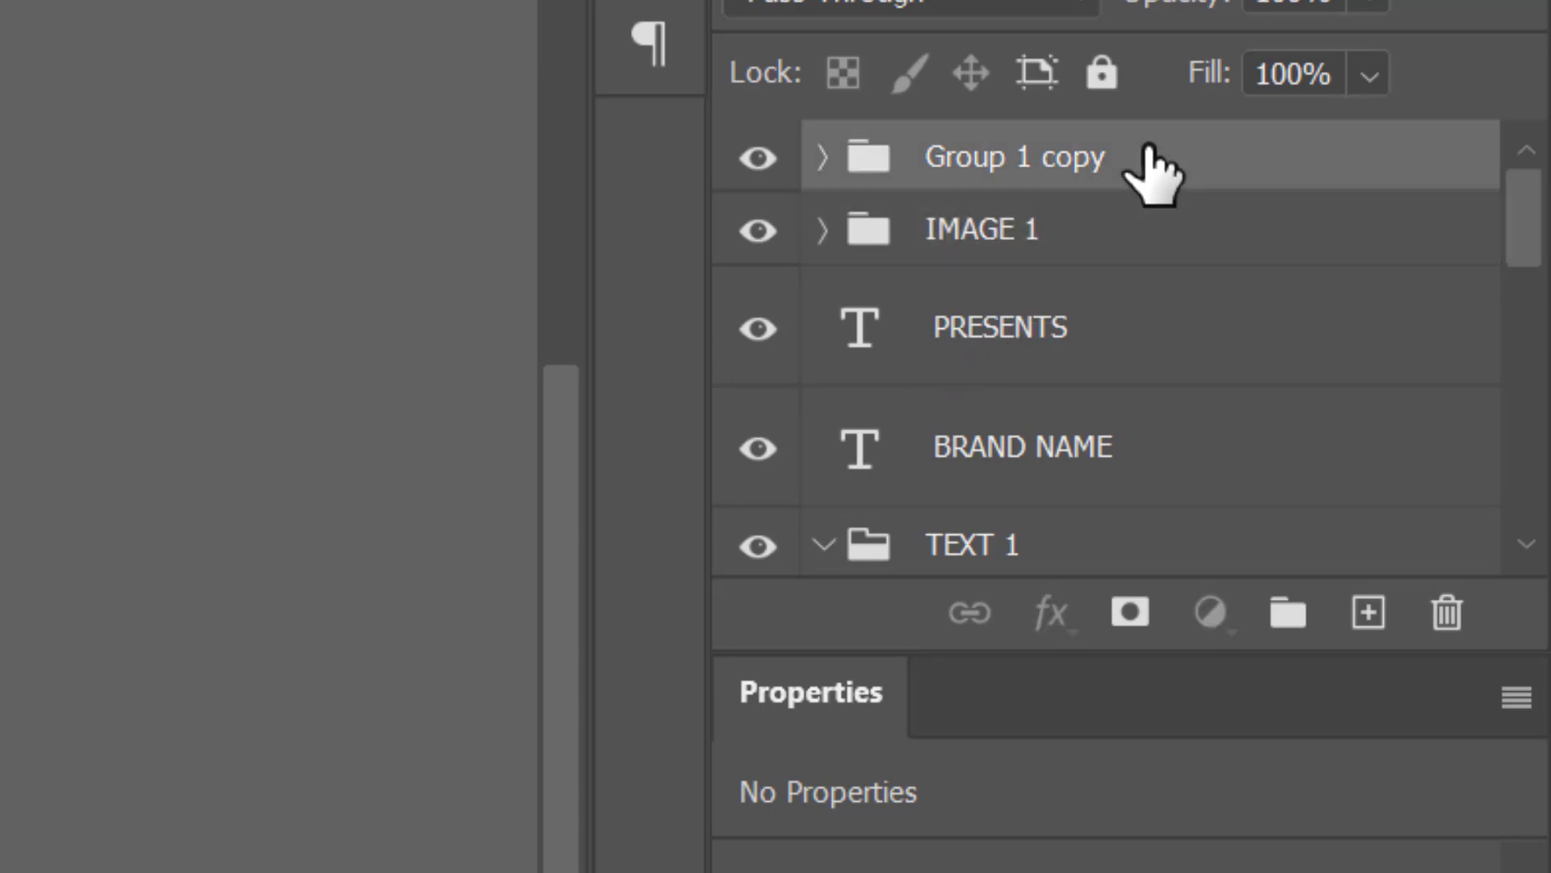
double_click(1149, 158)
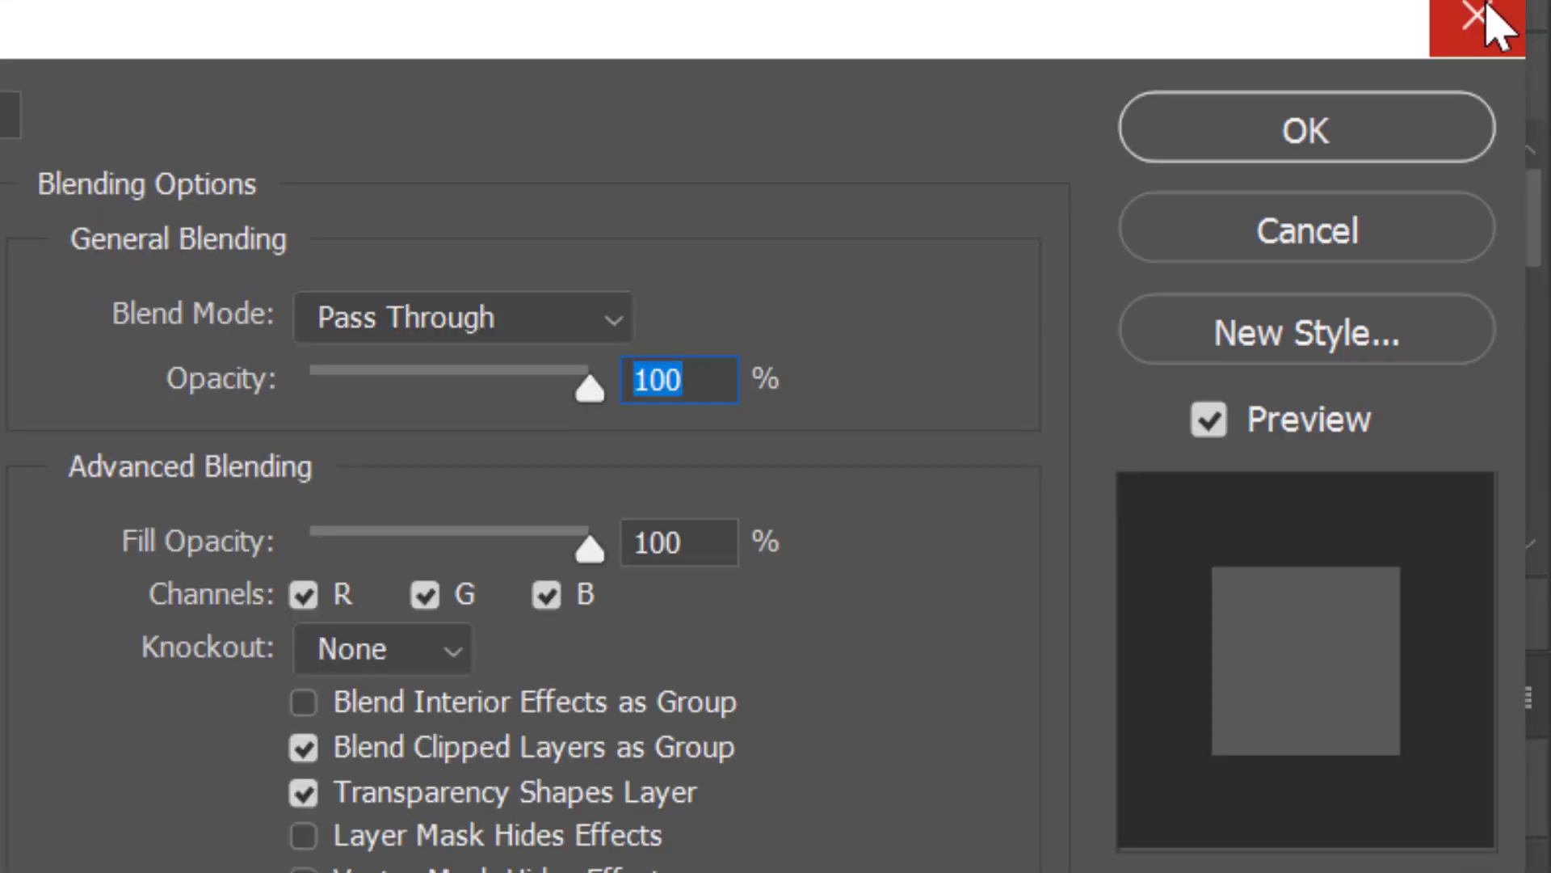
click(1495, 15)
double_click(999, 153)
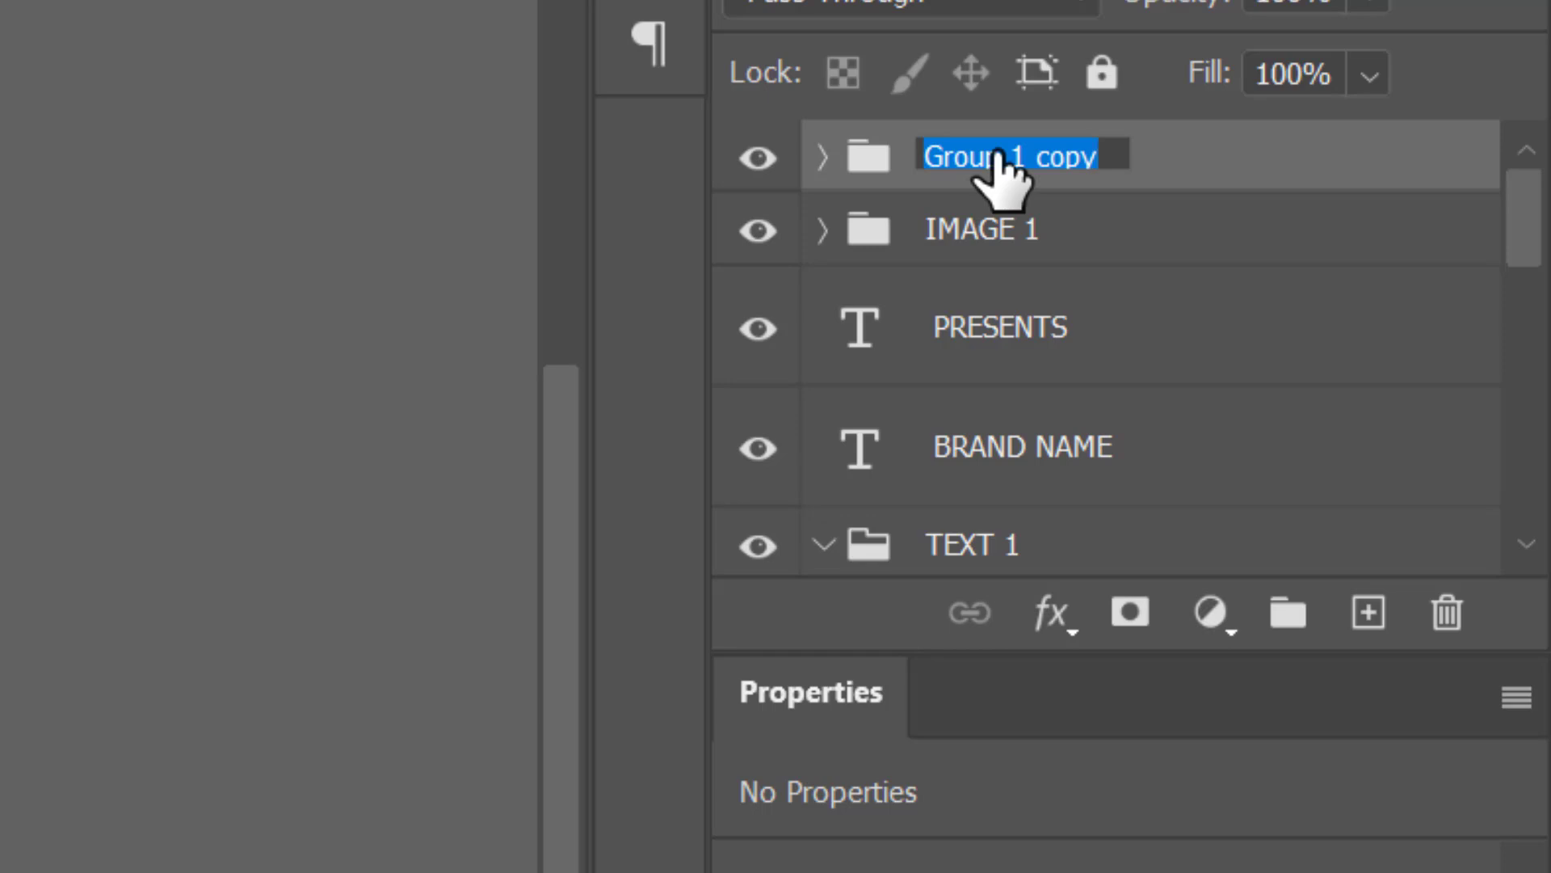
text(U)
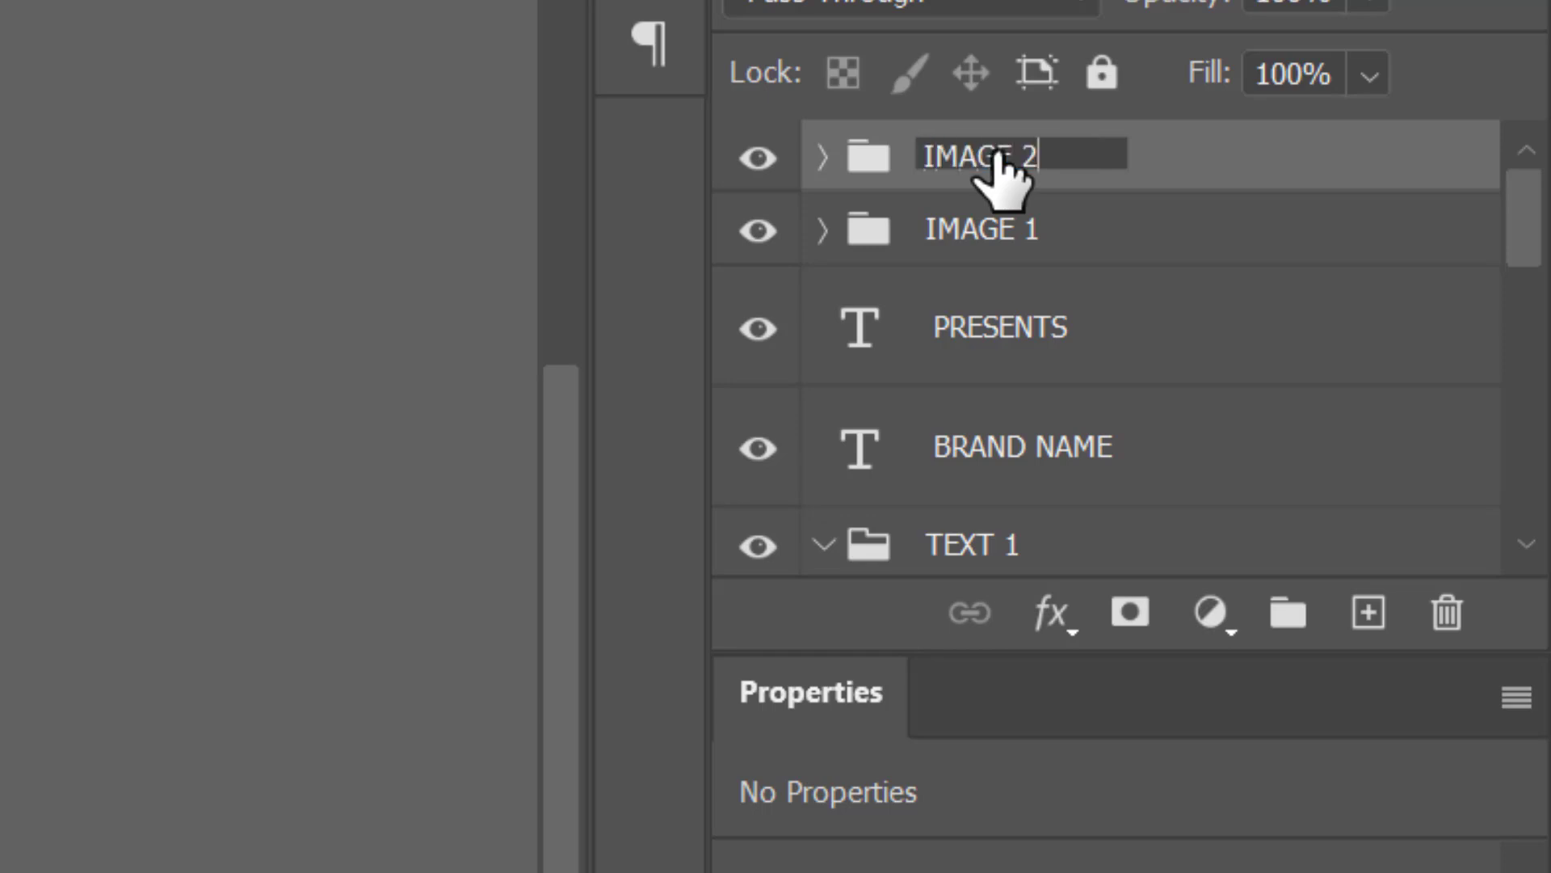
text(MAGE 2)
key(Return)
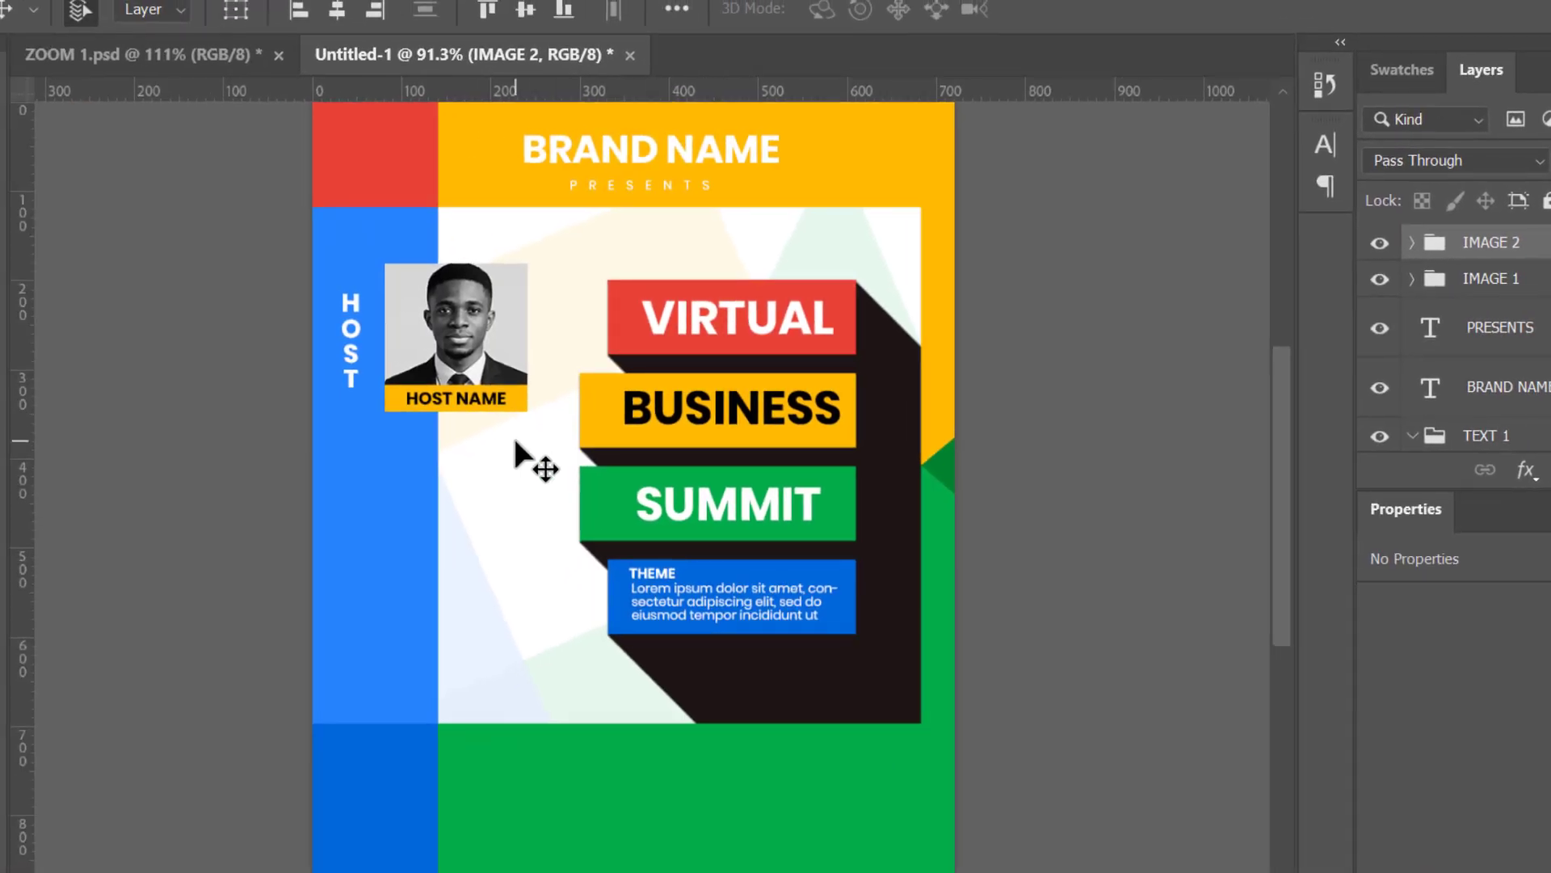
Step: Move the IMAGE 2 group straight down so it sits just below the first portrait block
key(shift+Down)
key(shift+Down)
key(shift+Down)
key(shift+Down)
key(shift+Down)
key(shift+Down)
key(shift+Down)
key(shift+Down)
key(shift+Down)
key(shift+Down)
key(shift+Down)
key(shift+Down)
key(shift+Down)
key(shift+Down)
key(shift+Down)
key(shift+Down)
key(shift+Down)
key(shift+Down)
key(shift+Down)
key(shift+Down)
key(shift+Down)
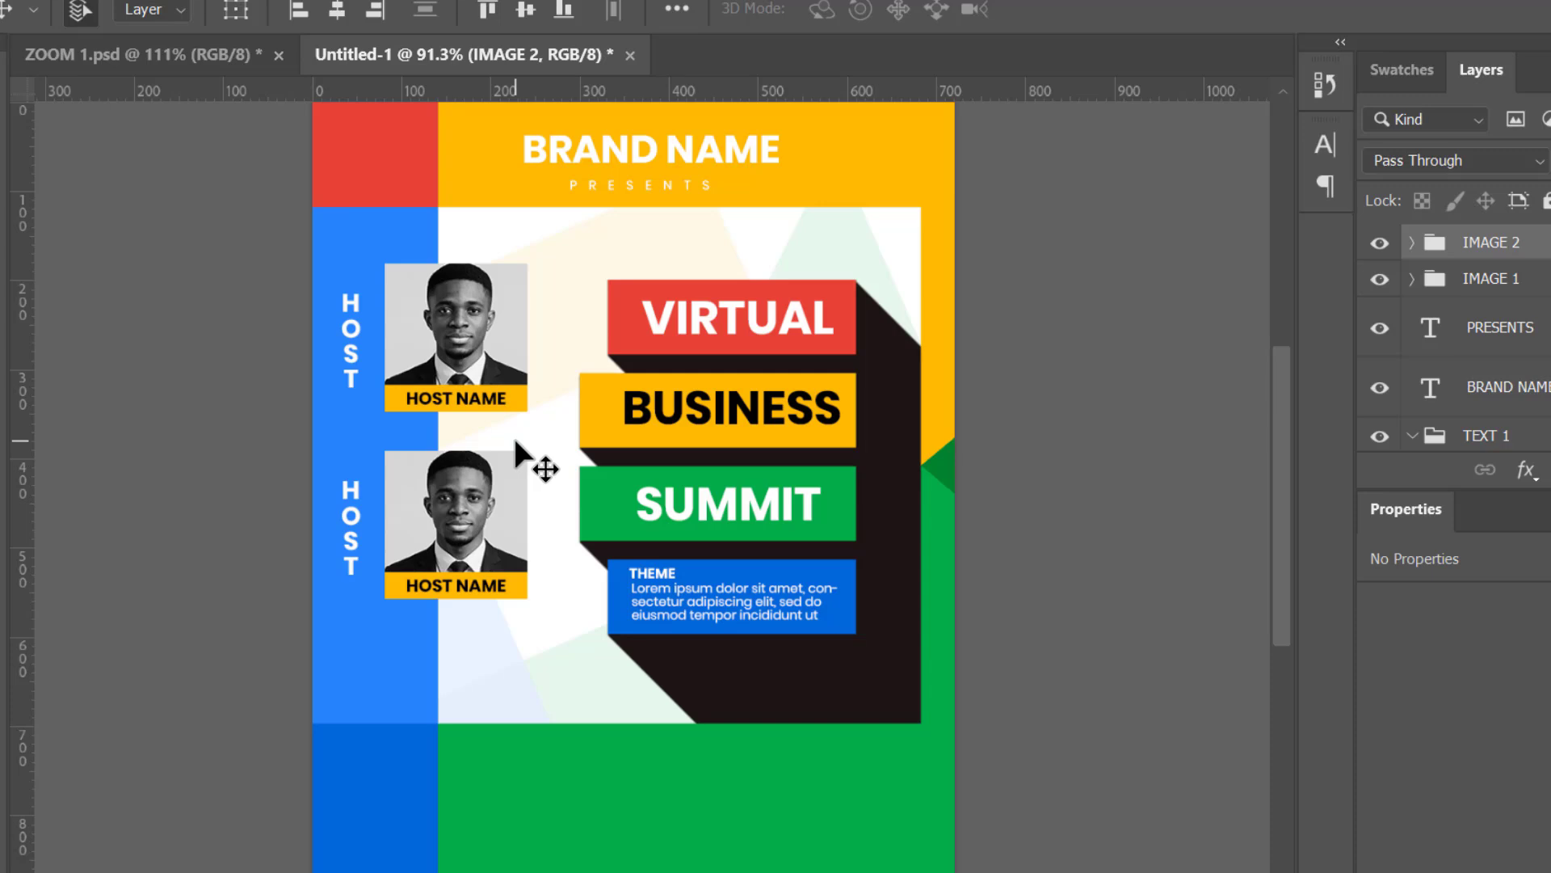
key(shift+Down)
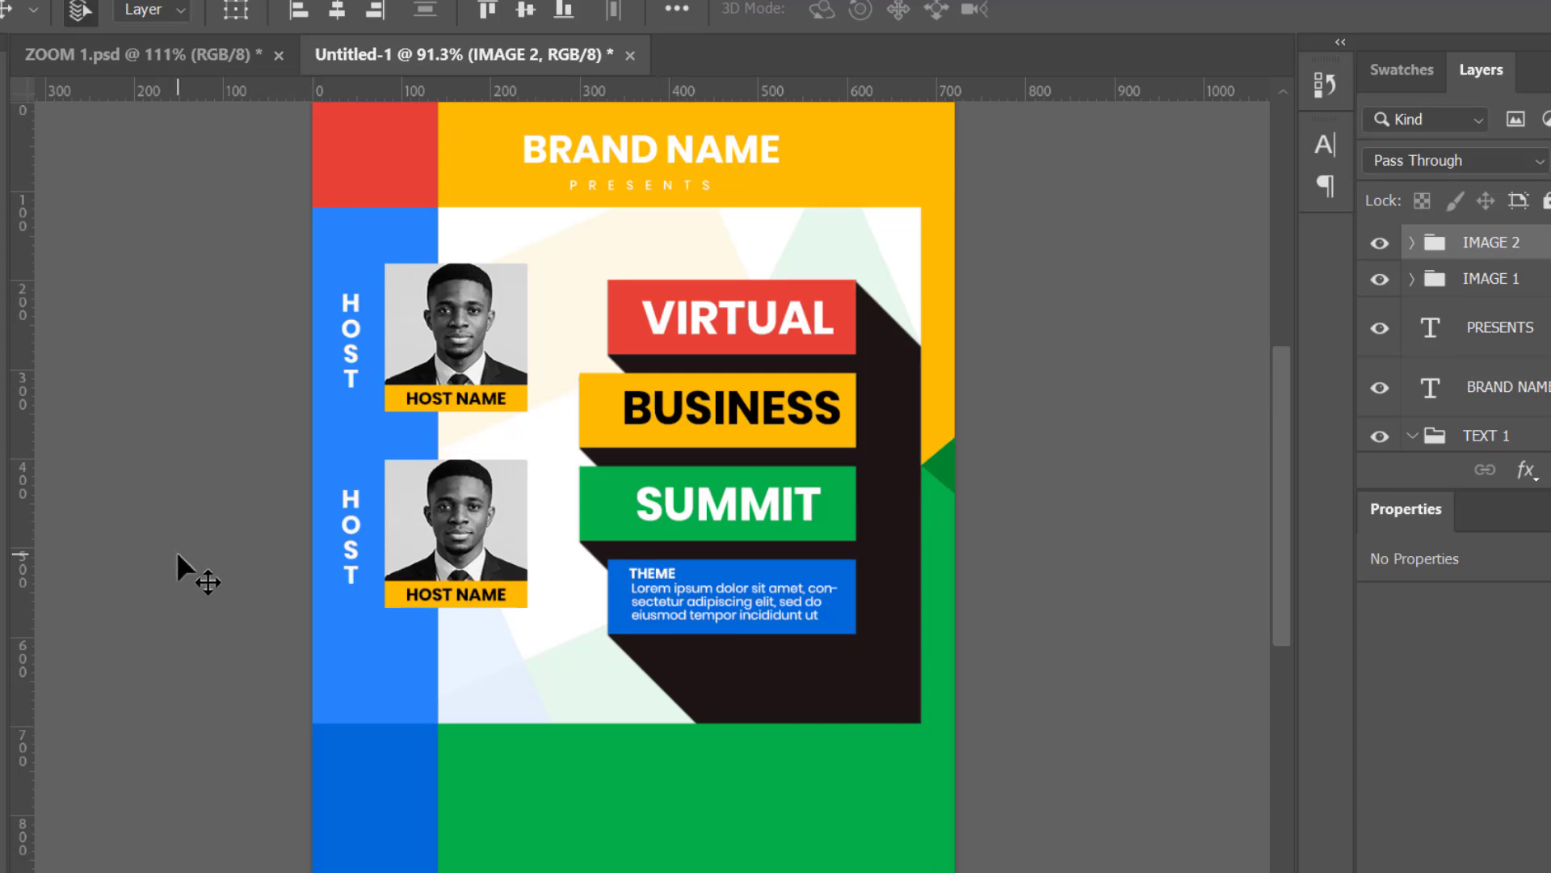
key(shift+Up)
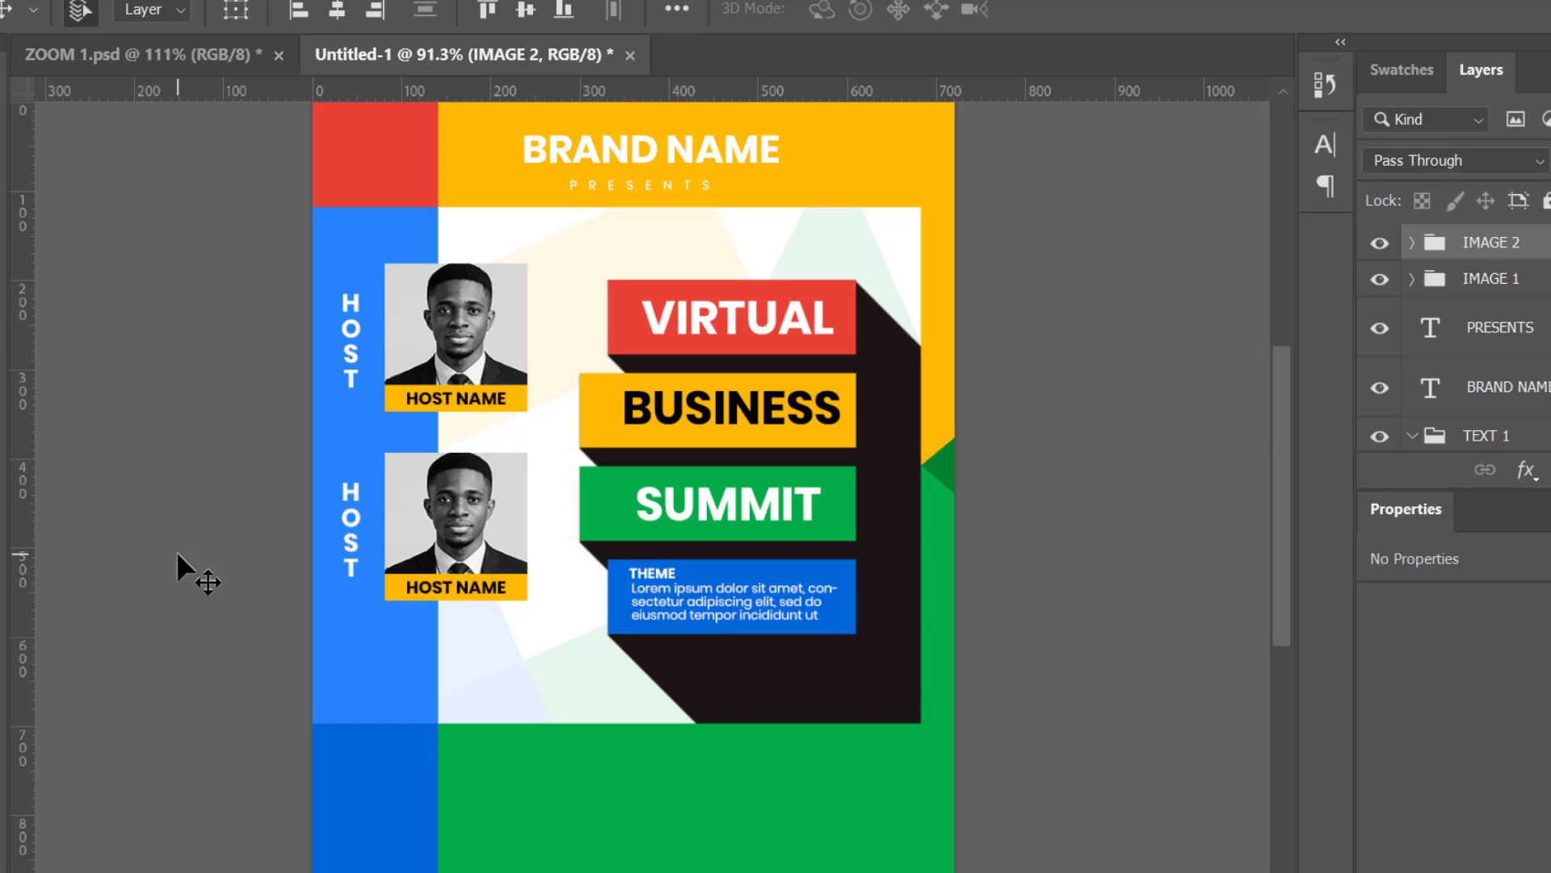
Step: Change the vertical label of the lower portrait block to GUEST
double_click(350, 498)
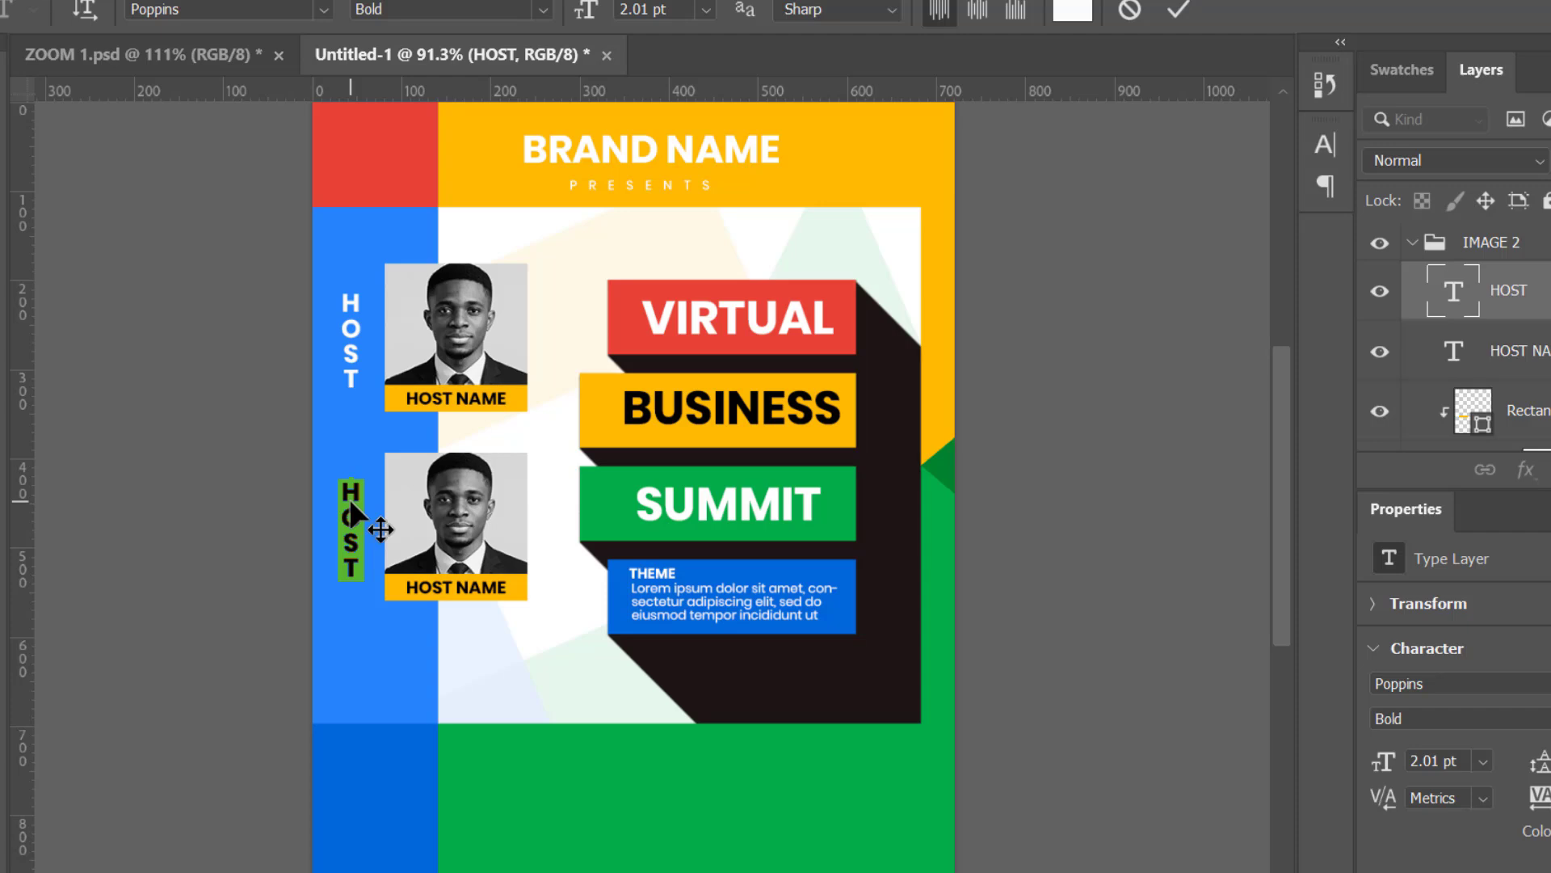
text(GUEST)
click(1176, 13)
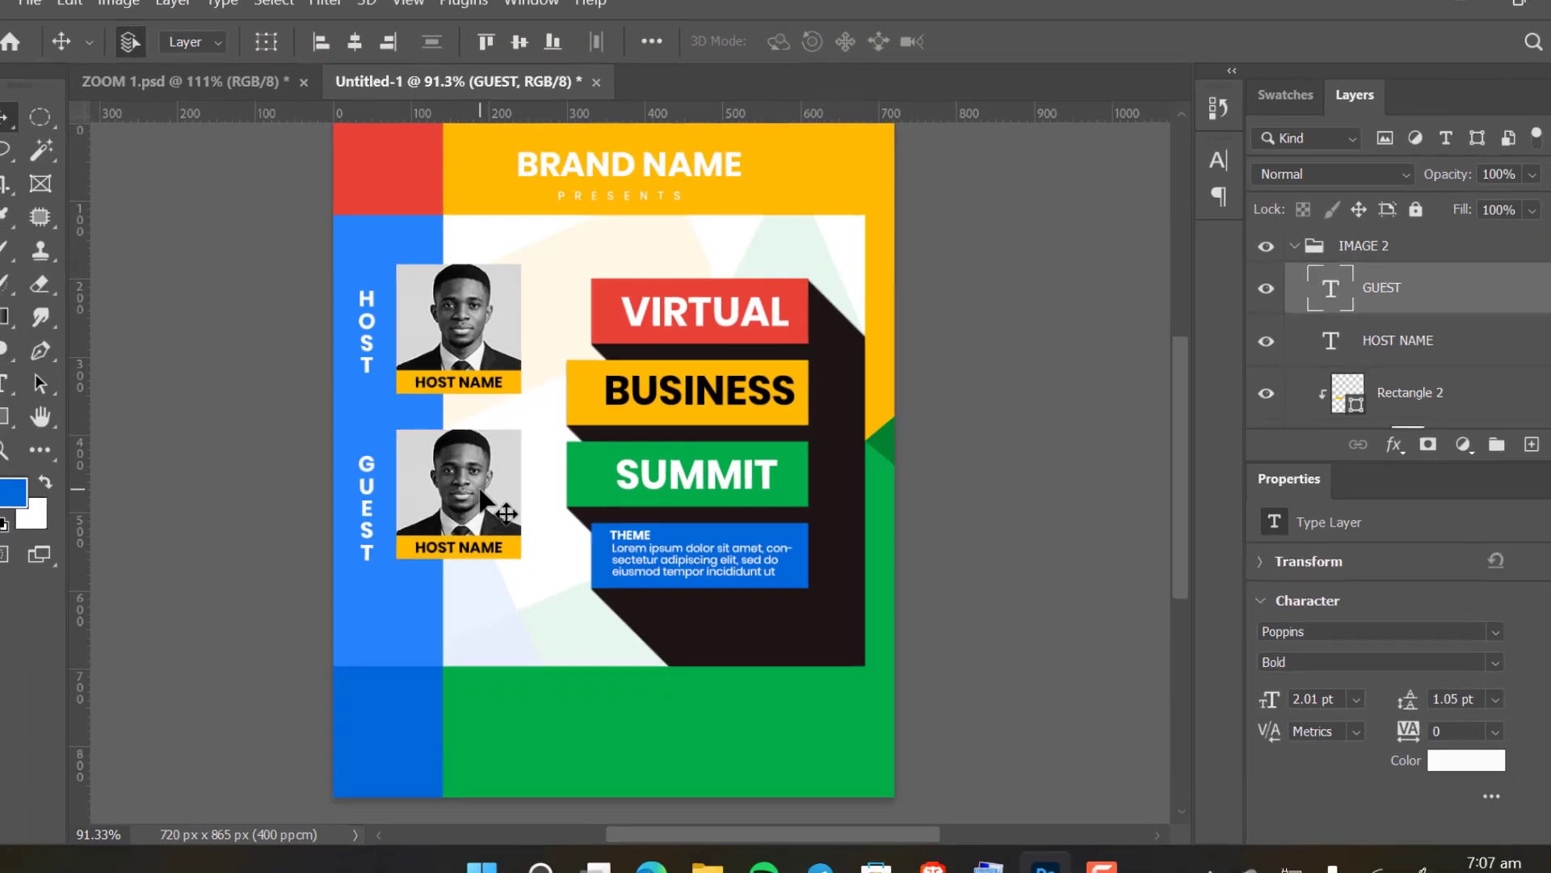
Step: Place the woman's professional headshot from the ONLINE folder above the lower portrait's photo layer and scale it to 2.30%
click(505, 520)
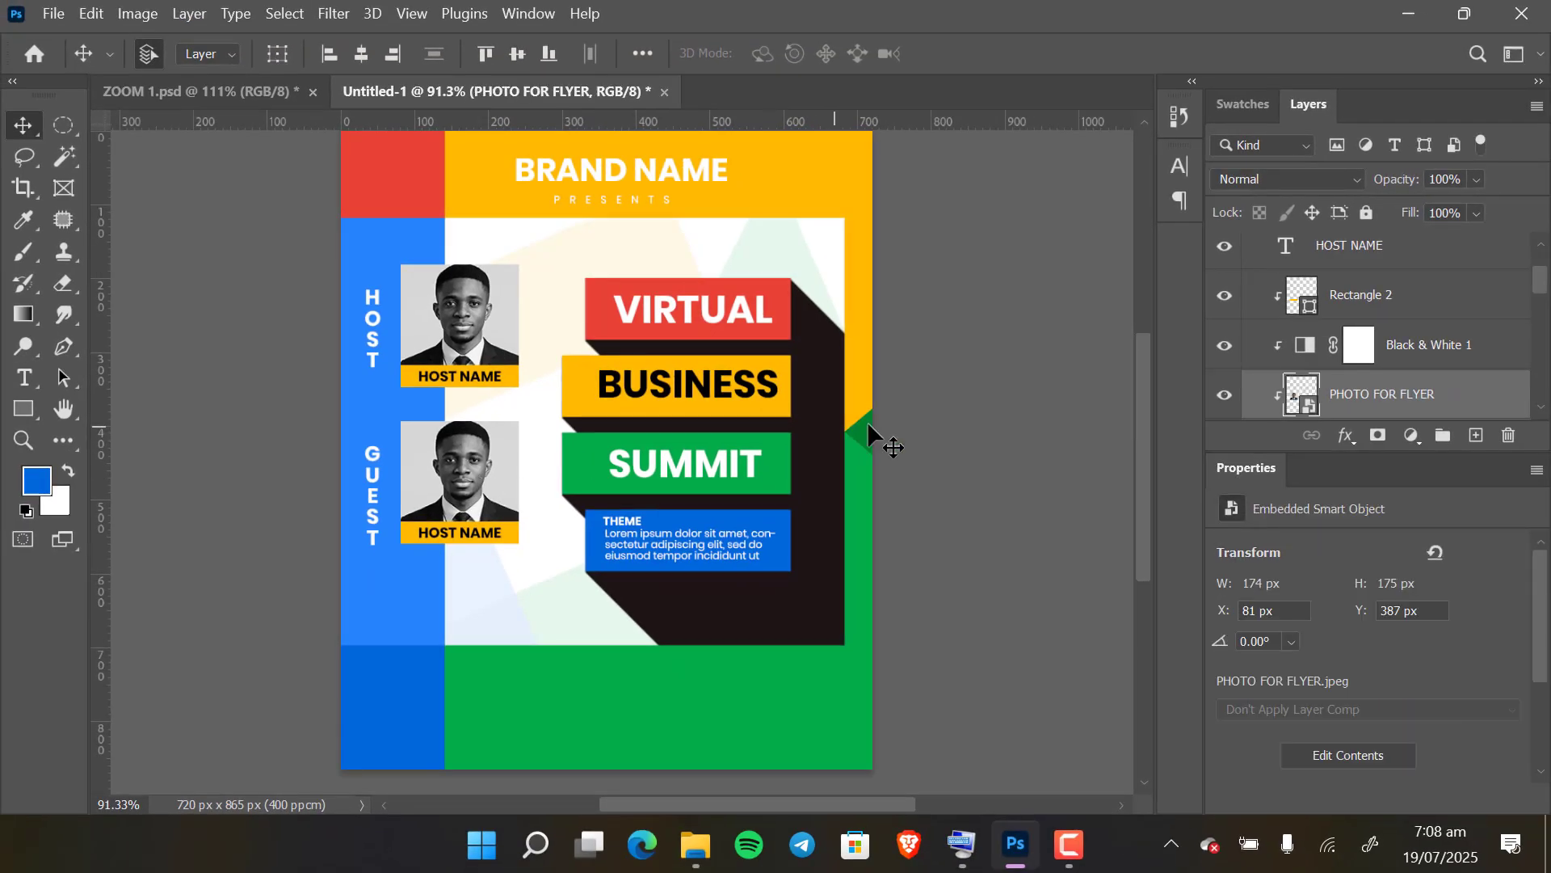
mouse_move(695, 844)
click(726, 754)
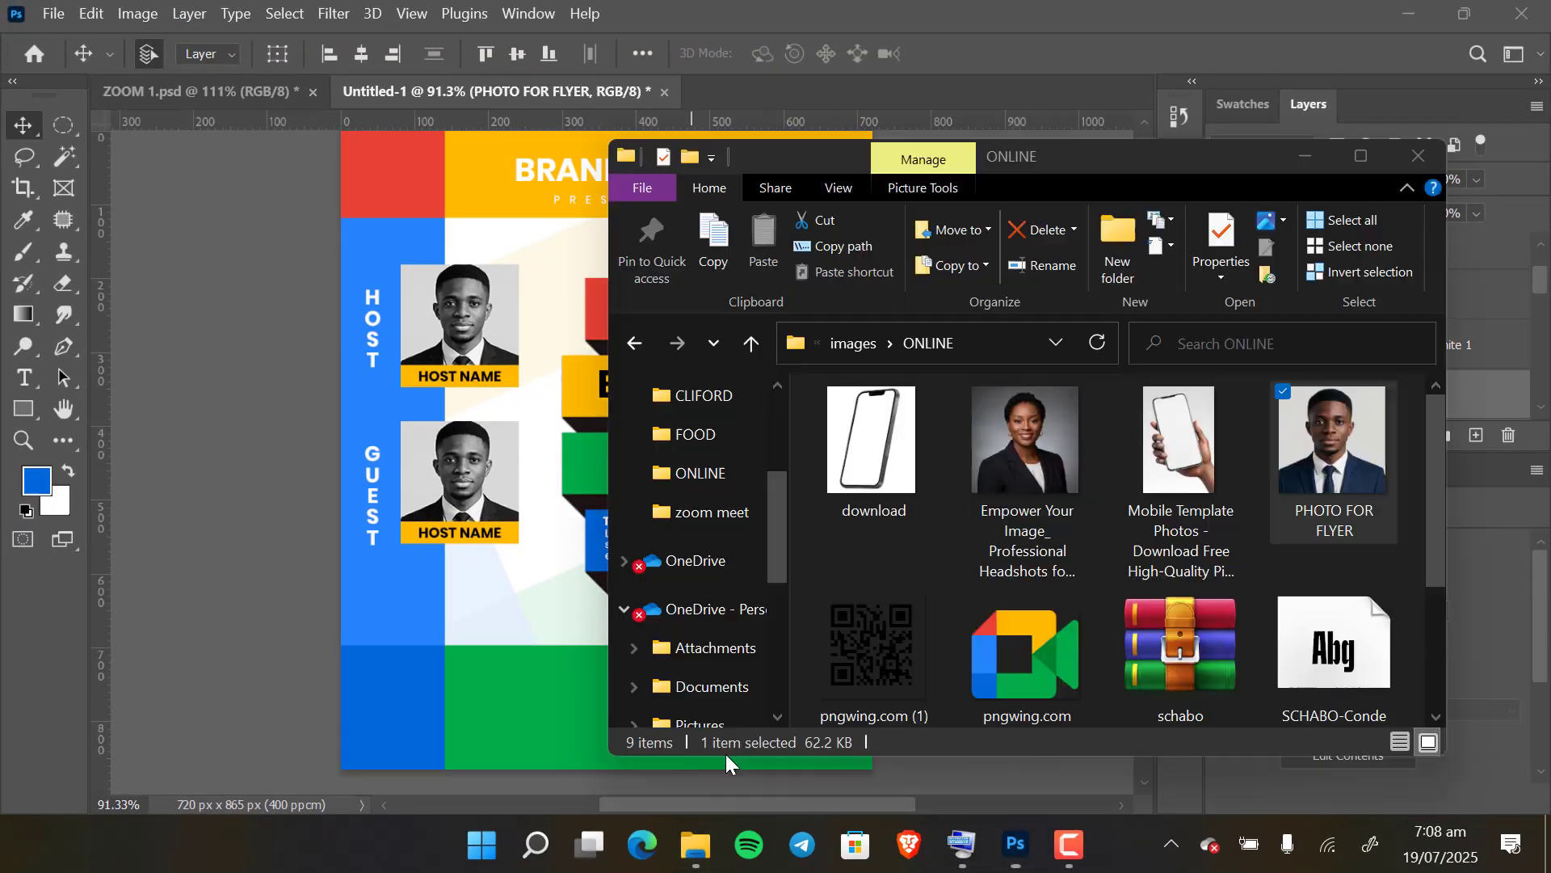
drag(1078, 478, 473, 488)
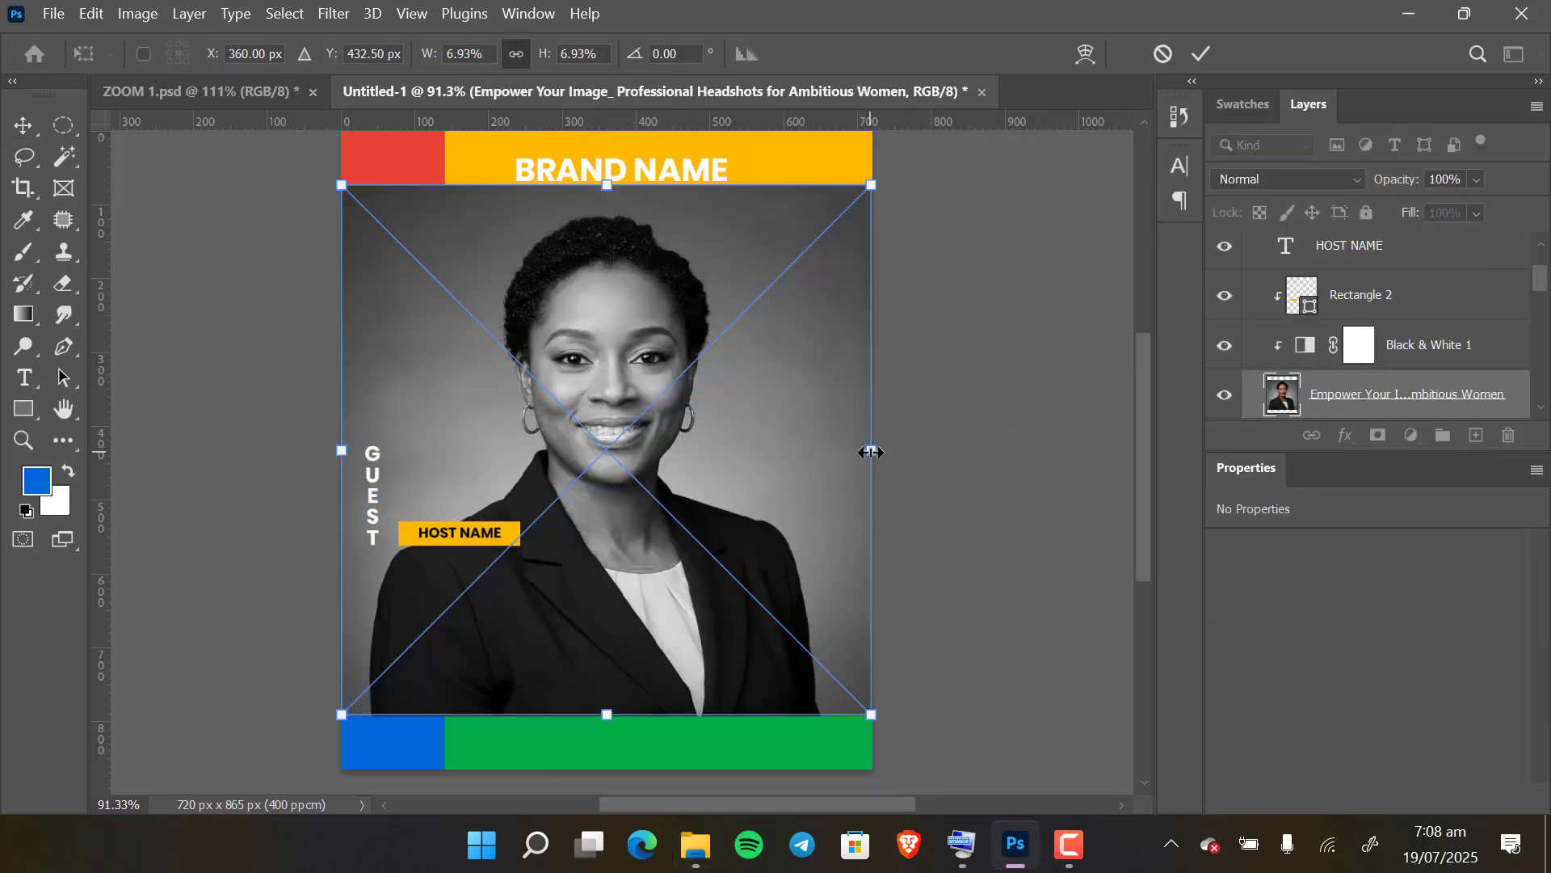
drag(870, 453, 529, 504)
drag(335, 453, 358, 454)
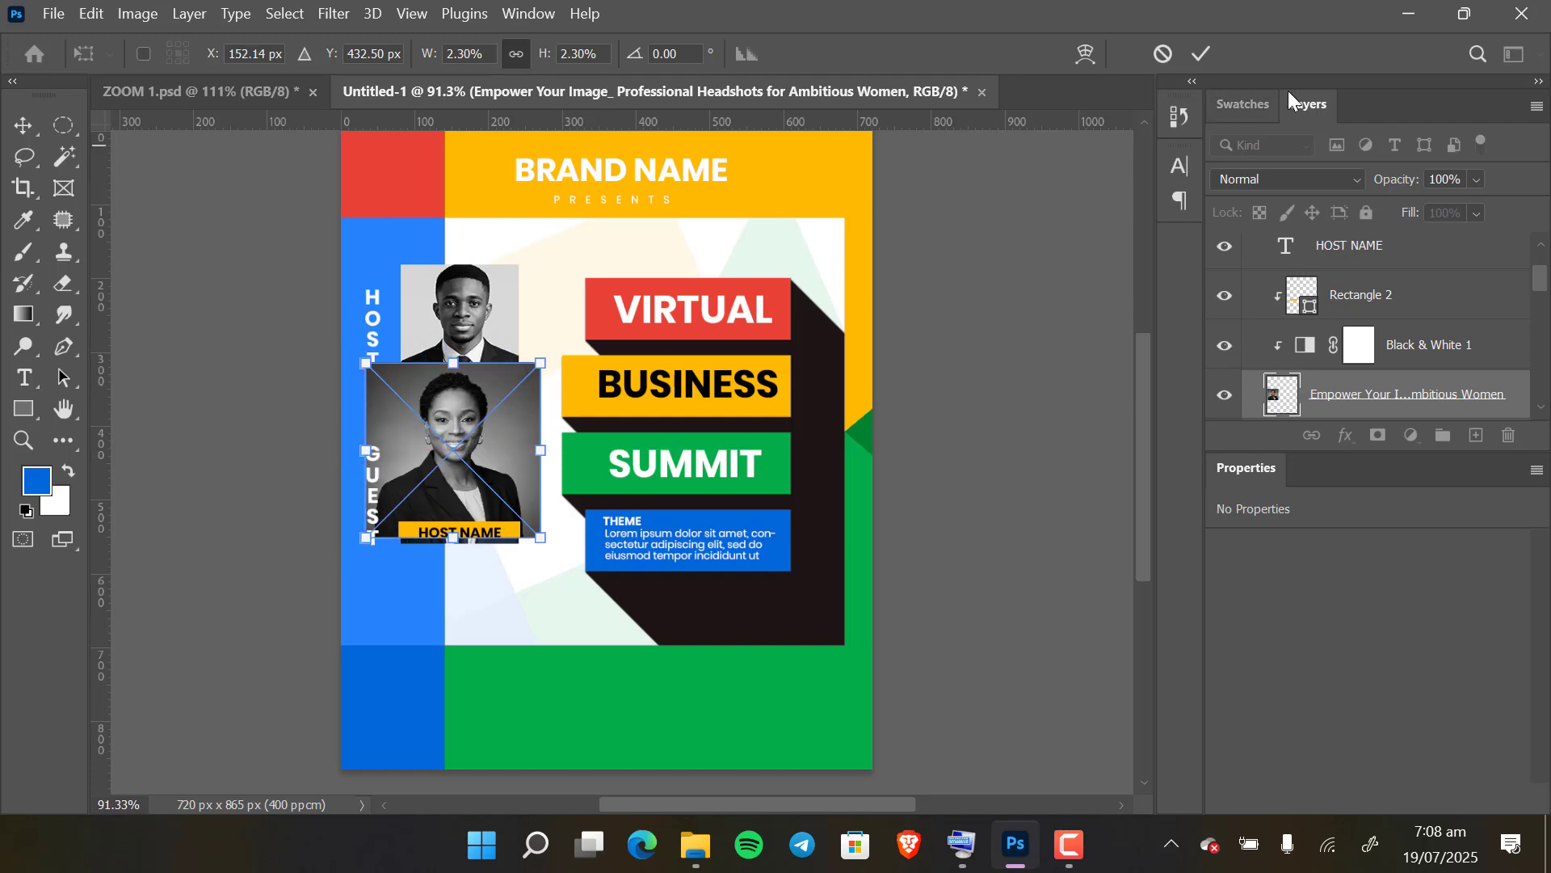
click(1199, 55)
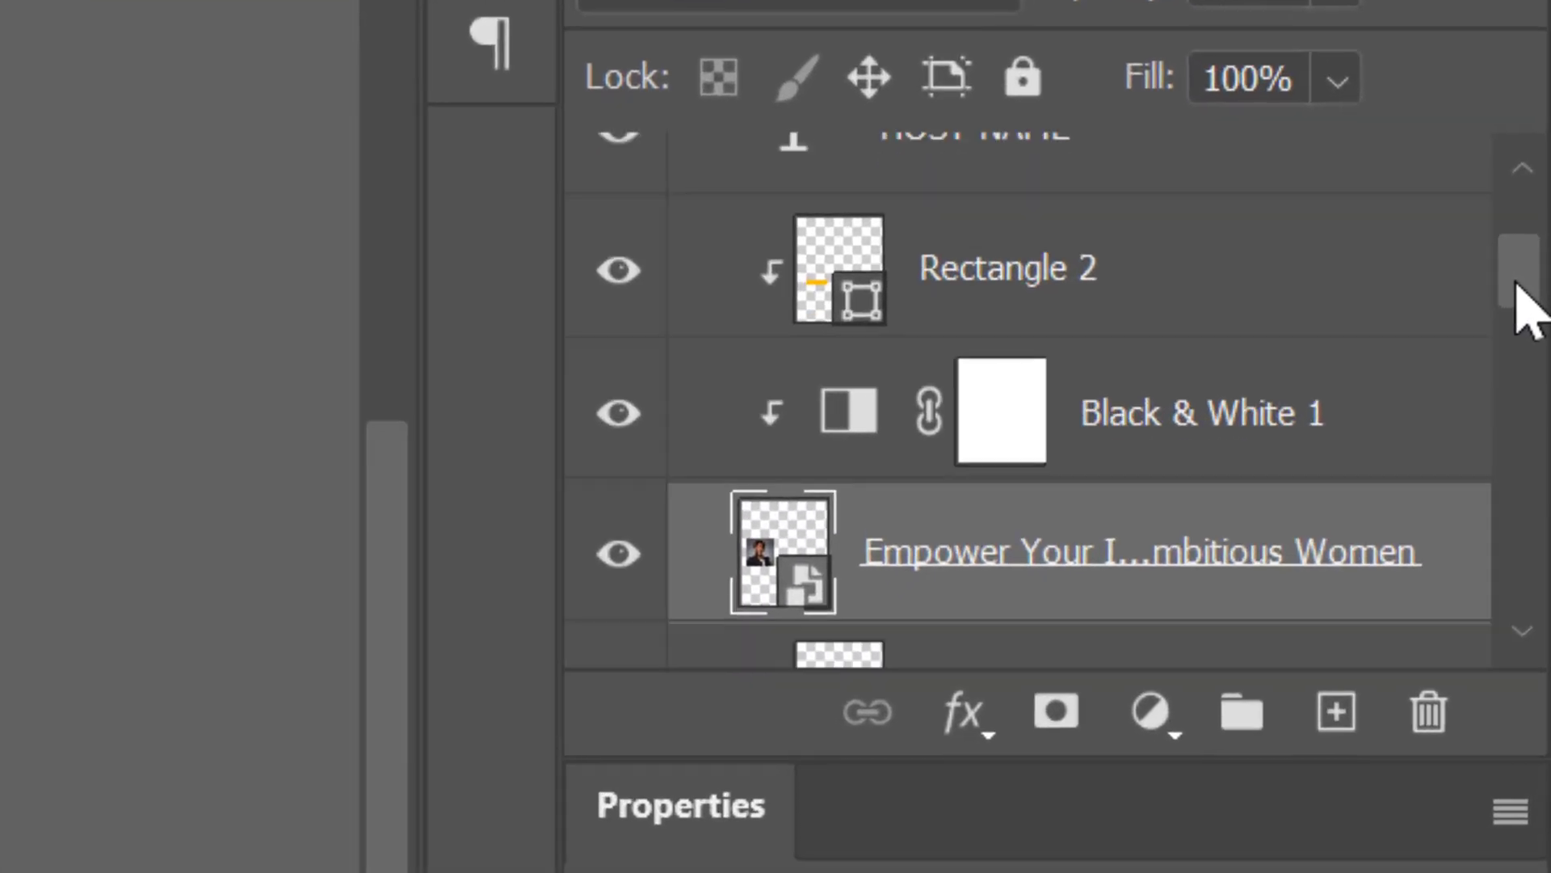
Step: Delete the duplicated PHOTO FOR FLYER layer from IMAGE 2 and clip the woman's headshot to Rectangle 1
drag(1527, 311, 1524, 347)
drag(1160, 426, 1429, 715)
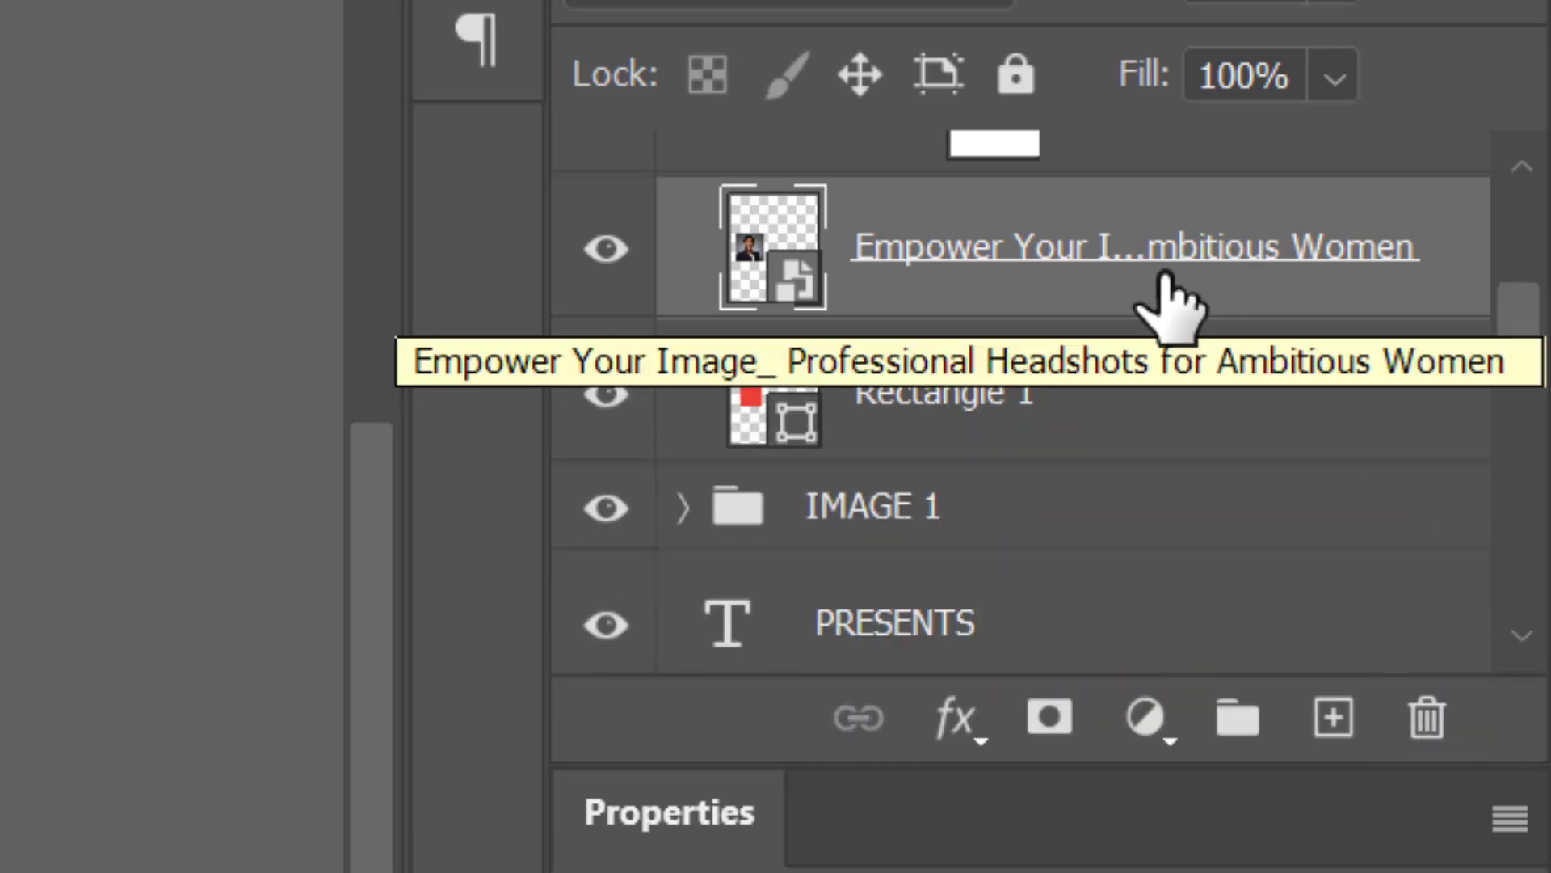
right_click(1164, 304)
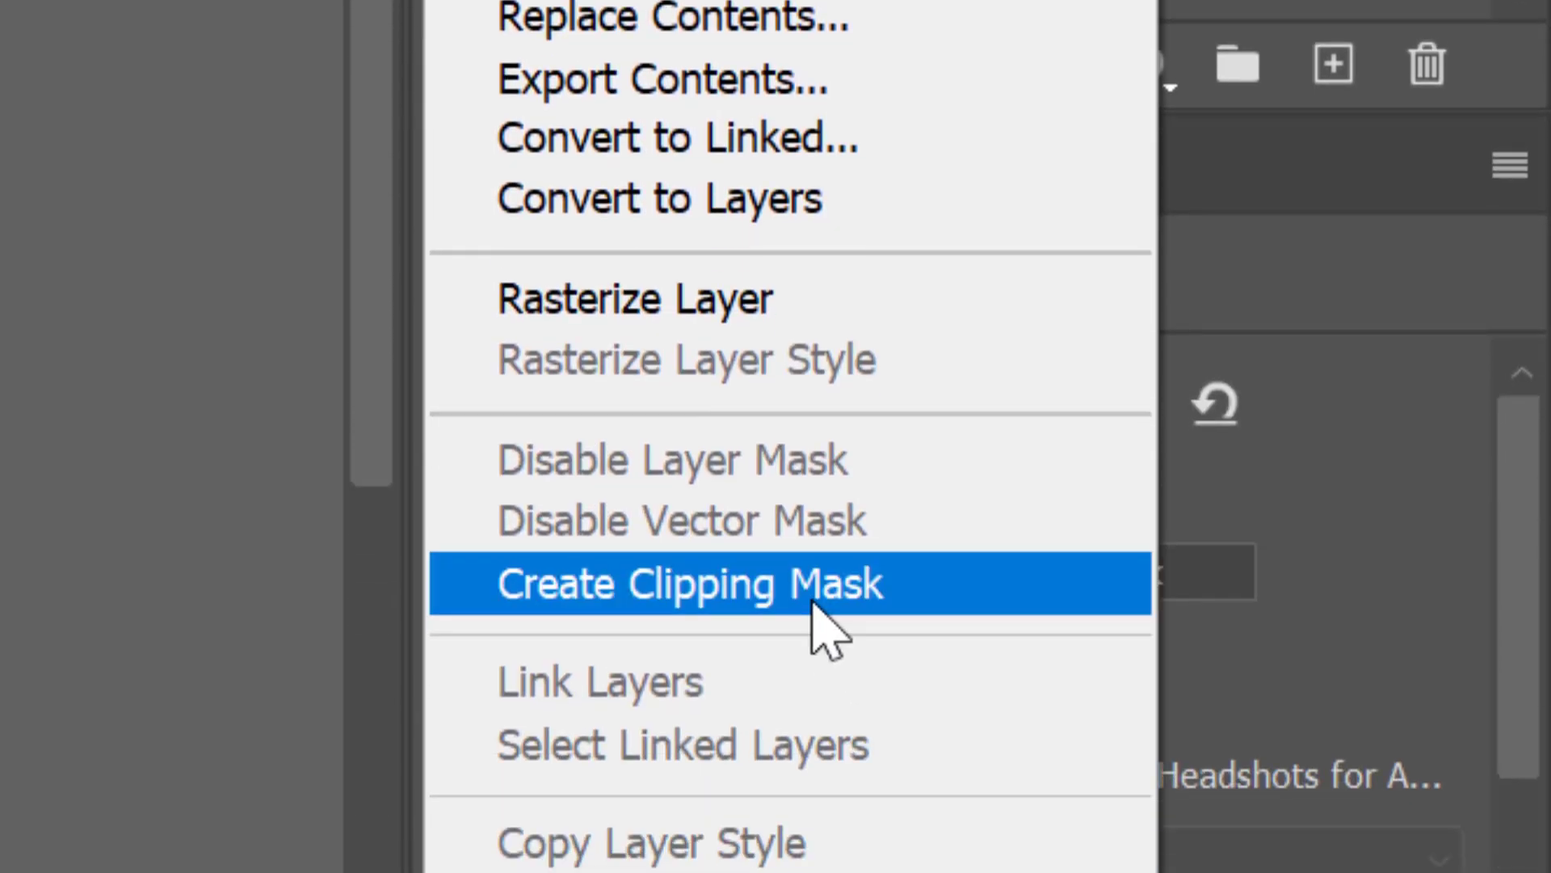
click(810, 772)
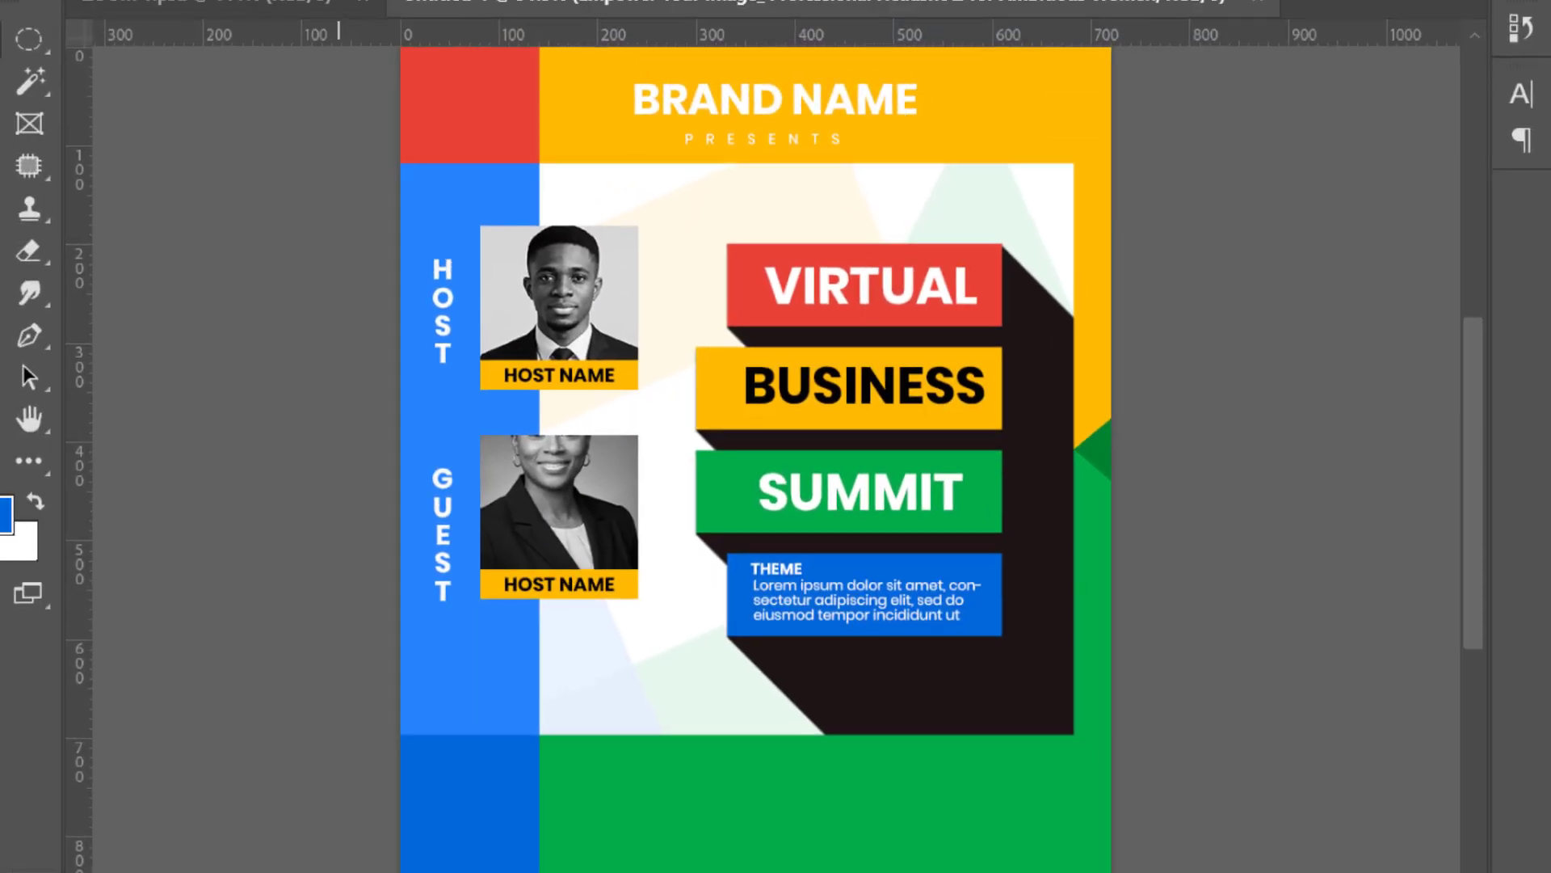
Step: Scale the woman's headshot to 1.56% so it fits the guest frame, and deselect it
click(138, 178)
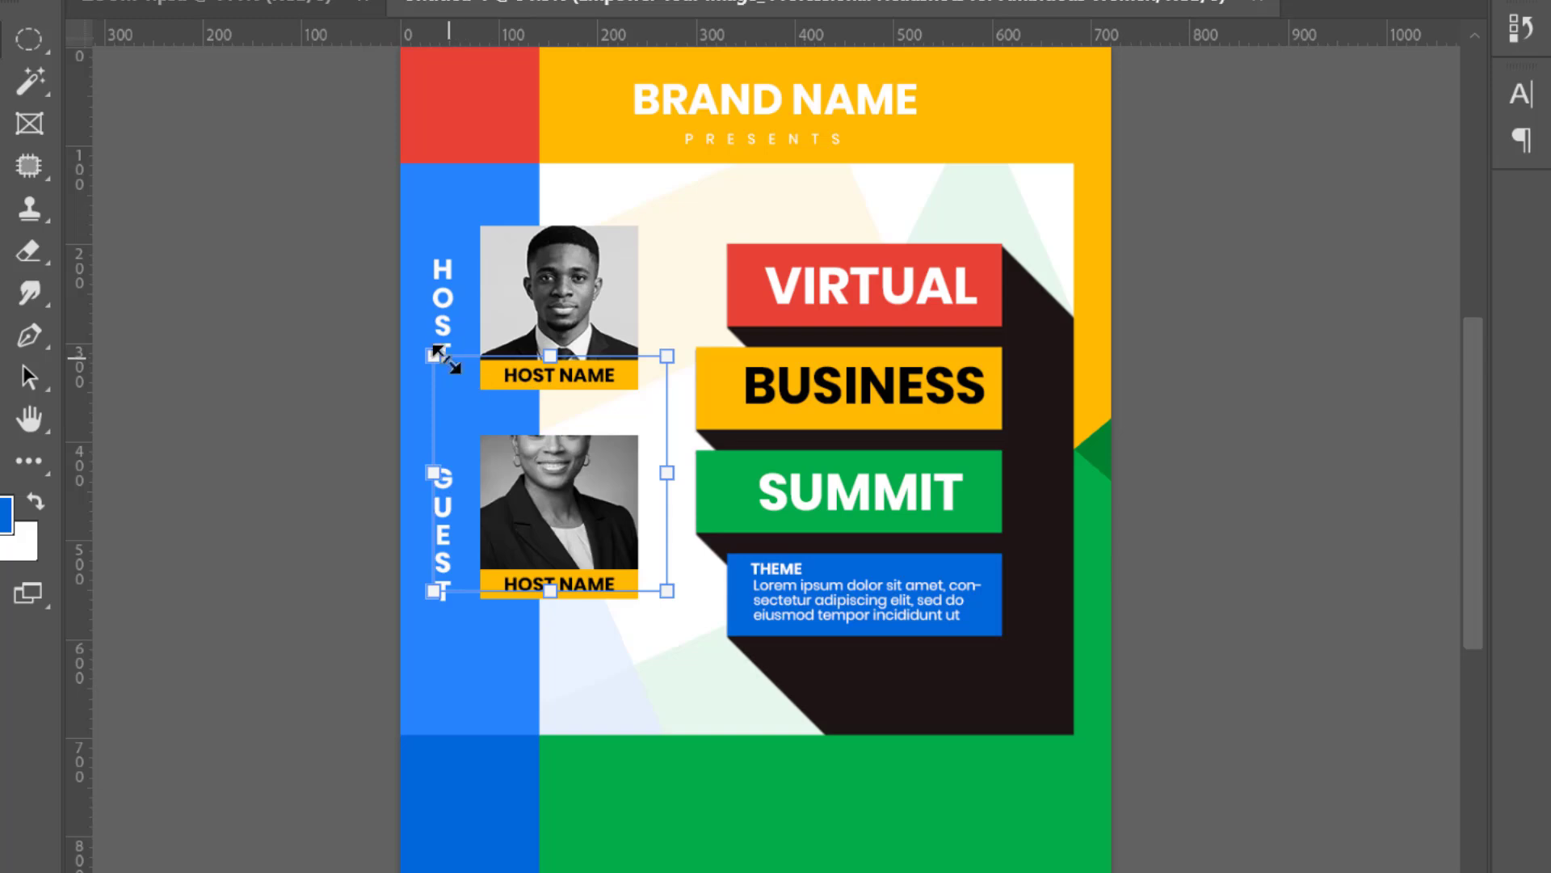
drag(434, 356, 477, 401)
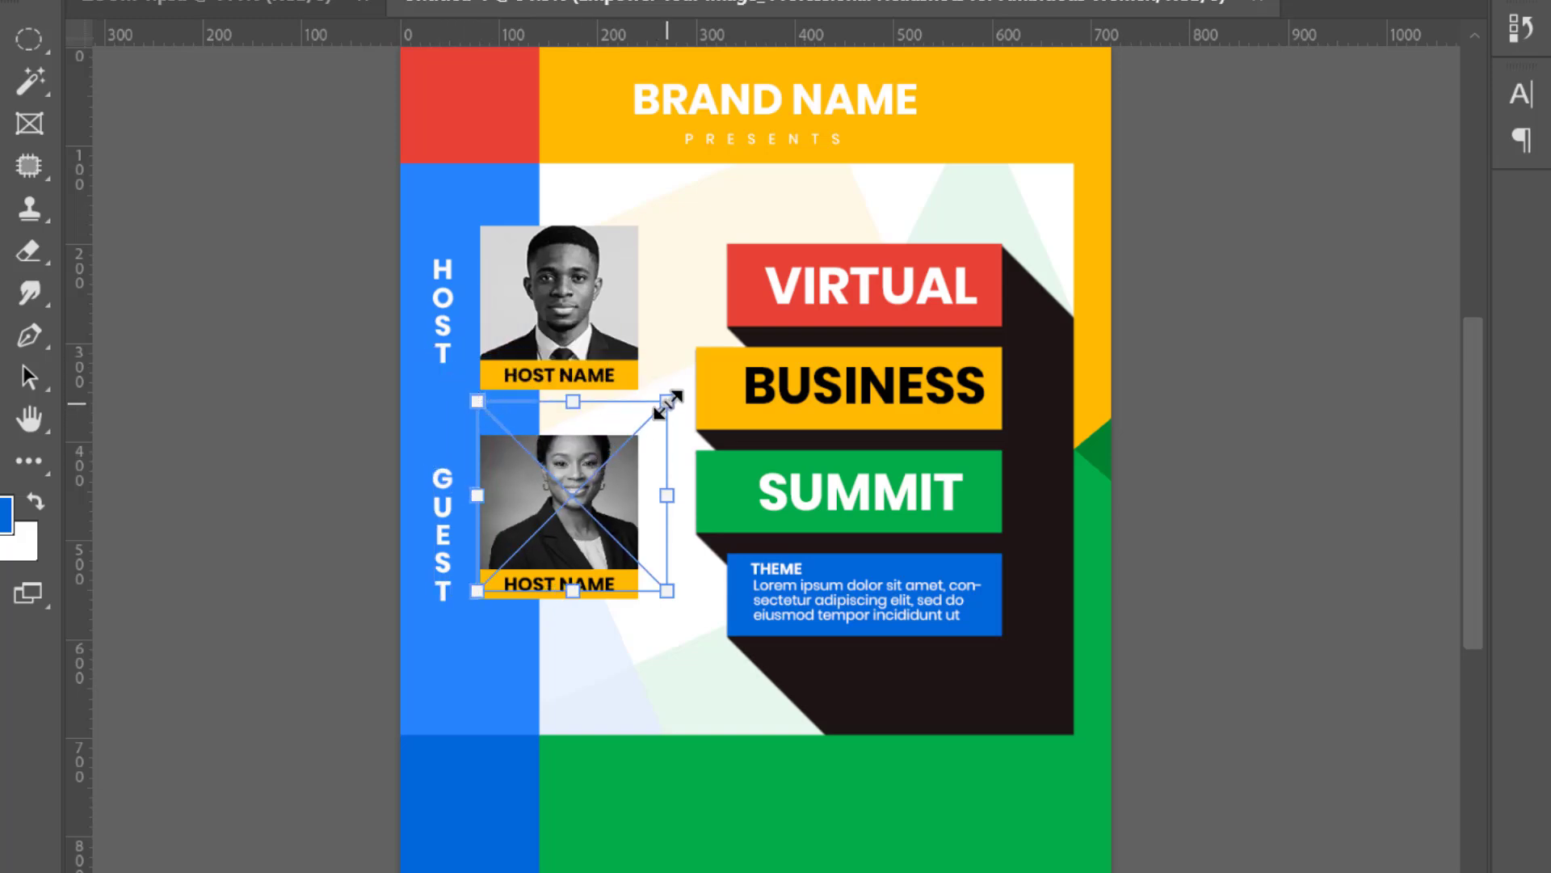
drag(668, 400, 637, 432)
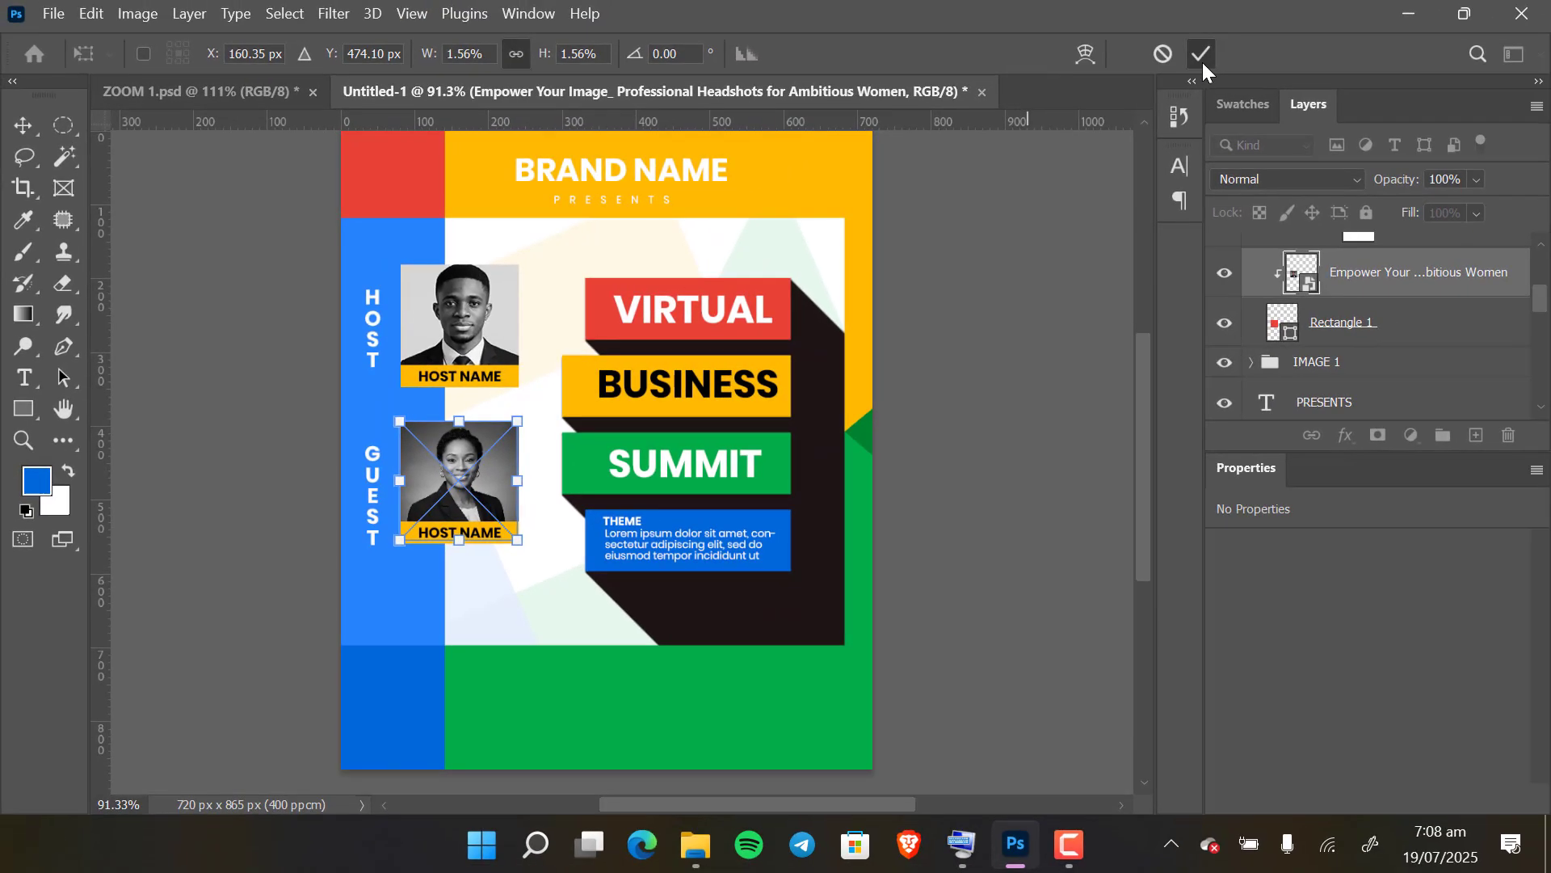
click(1201, 55)
click(991, 473)
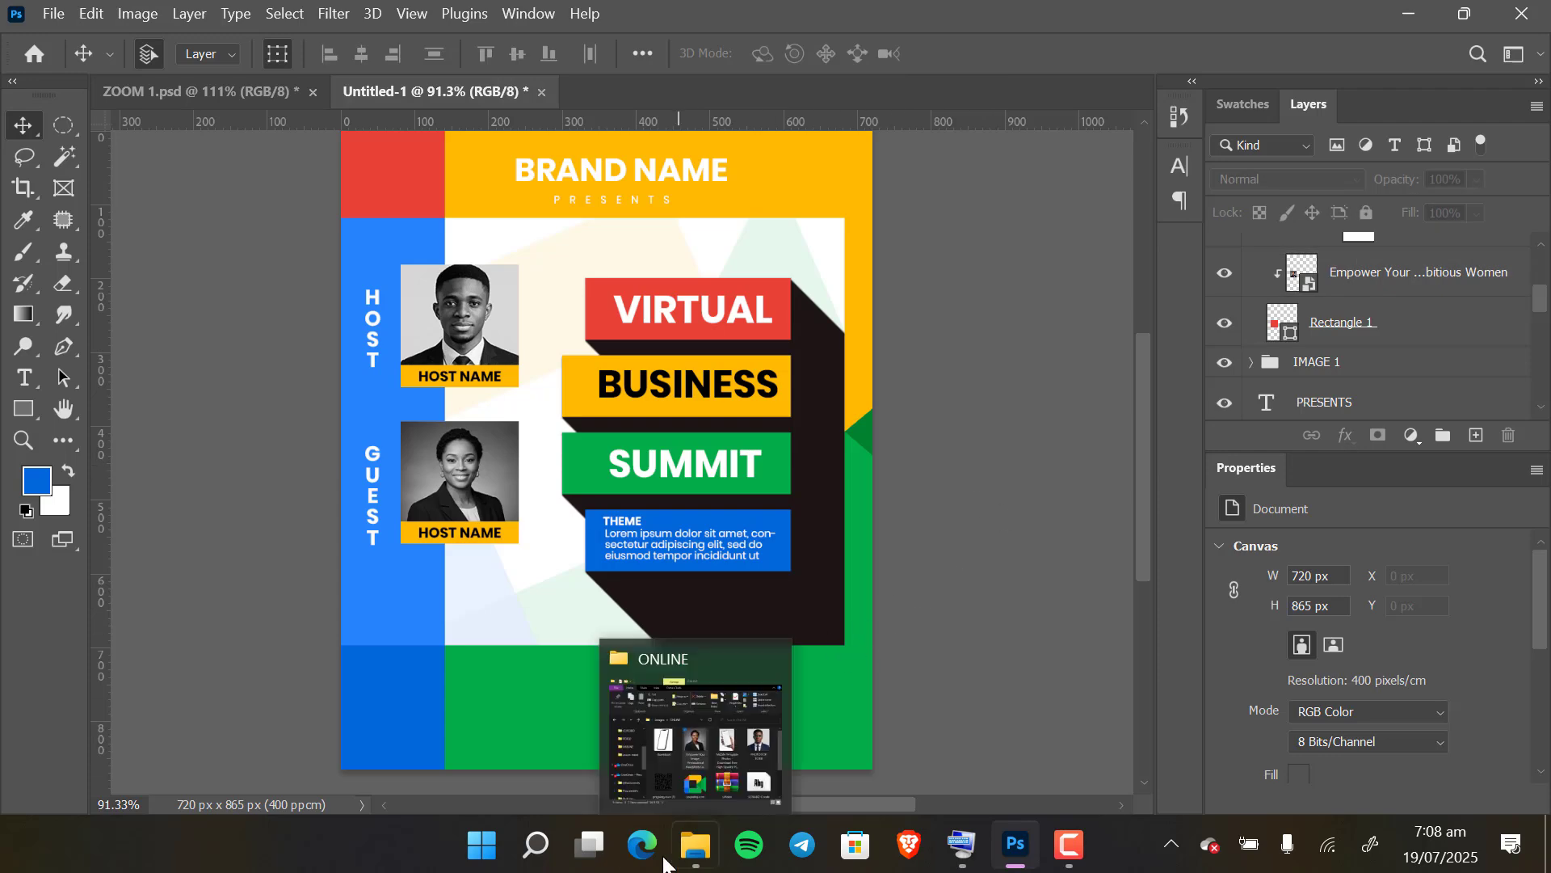
Step: Place the Google Meet logo from the ONLINE folder, scale it to about 65 × 54 px, and position it below the guest portrait
click(698, 843)
drag(1012, 658, 529, 629)
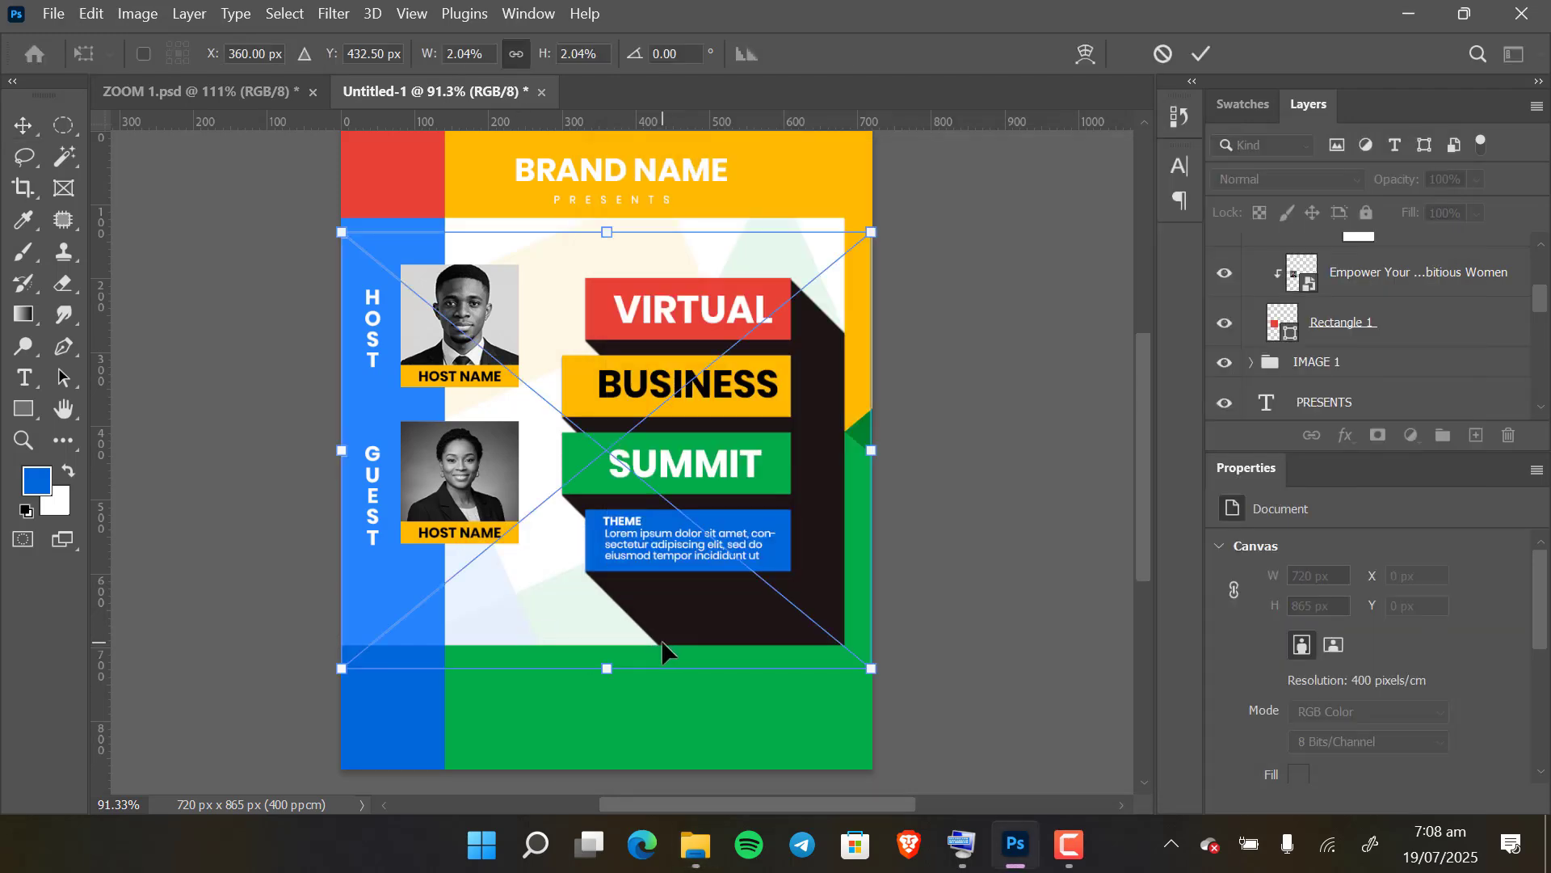
drag(869, 457, 441, 529)
drag(411, 441, 500, 577)
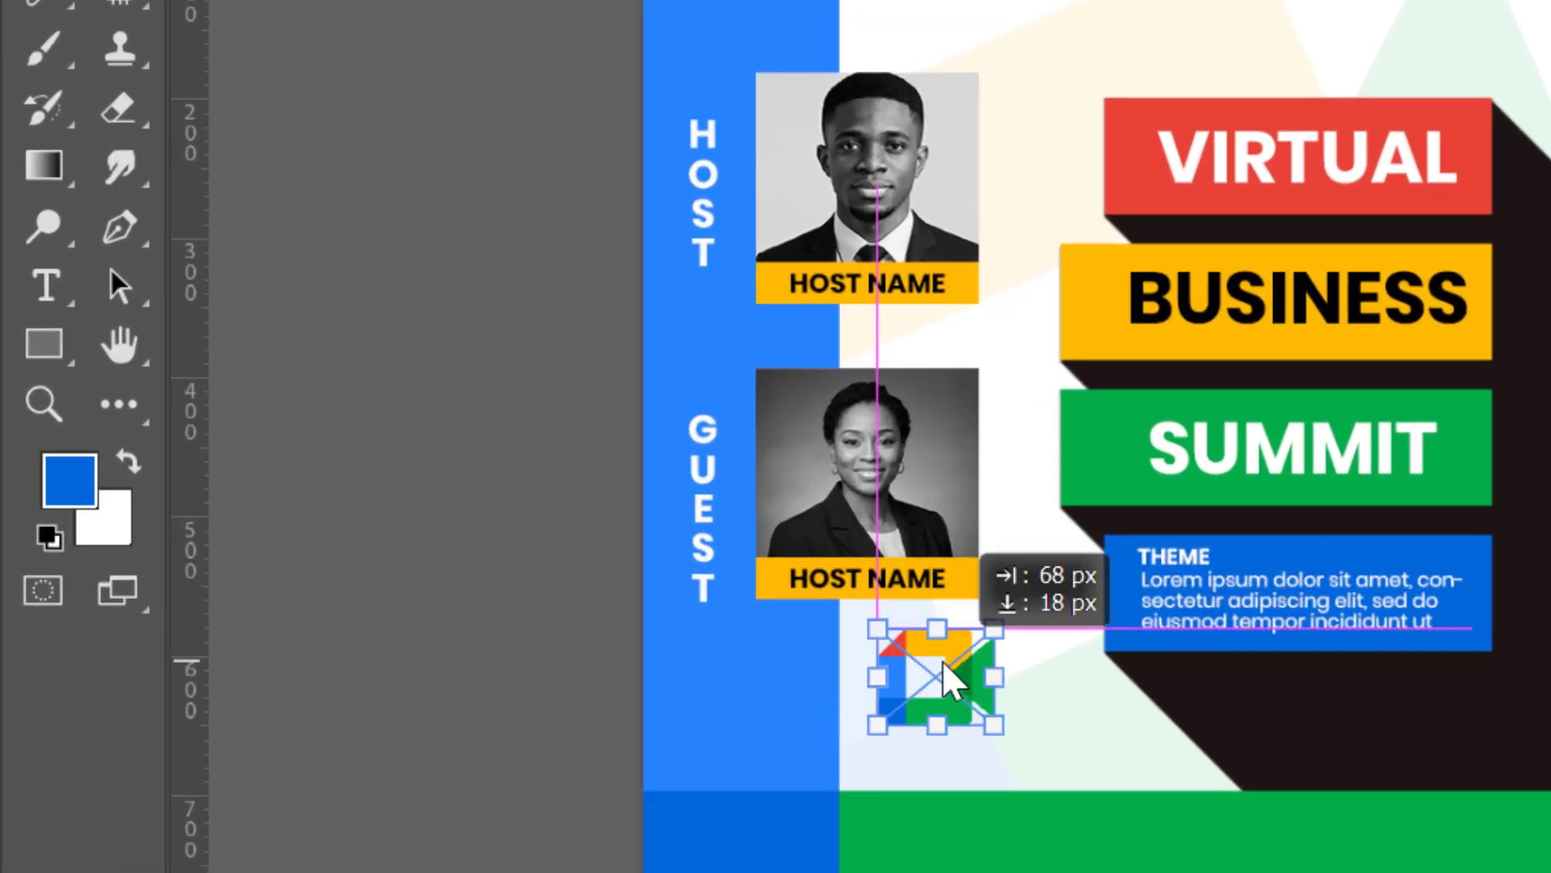
drag(947, 679, 926, 678)
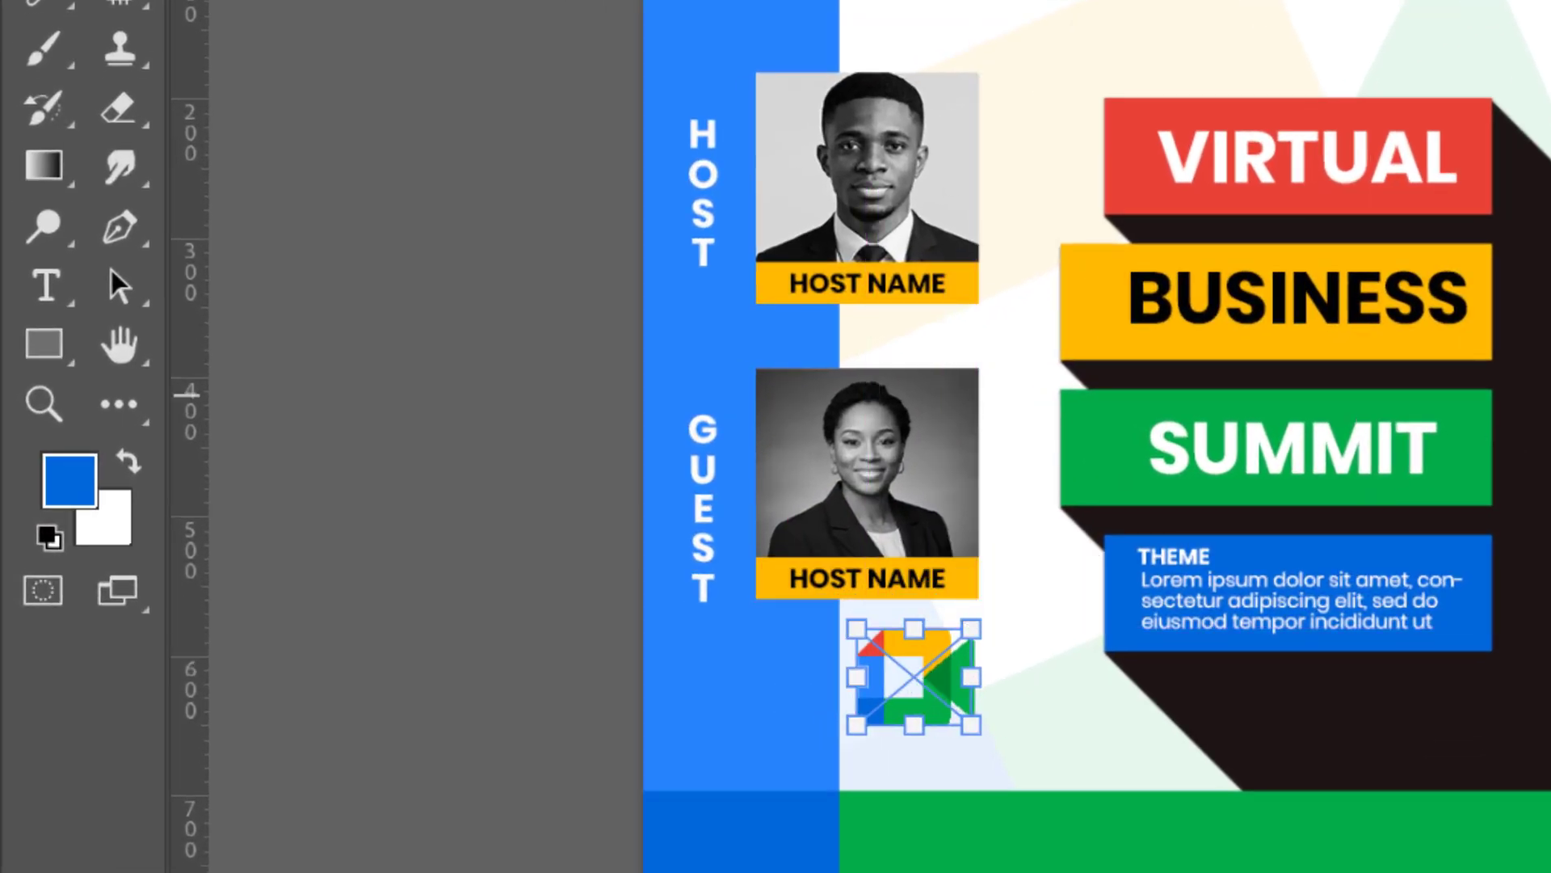
key(Return)
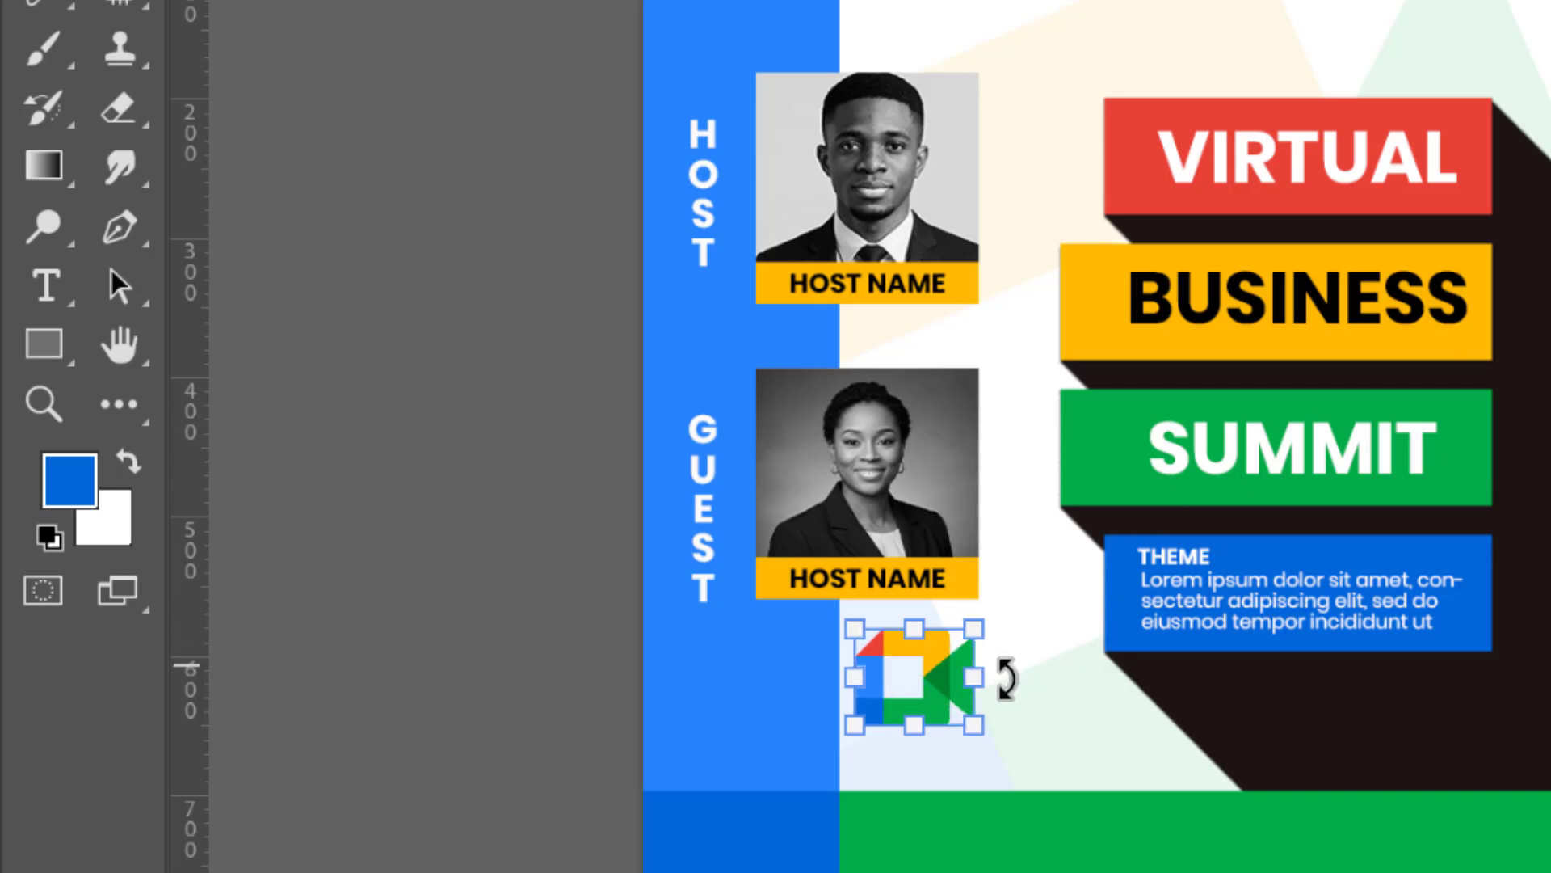
drag(986, 686, 945, 687)
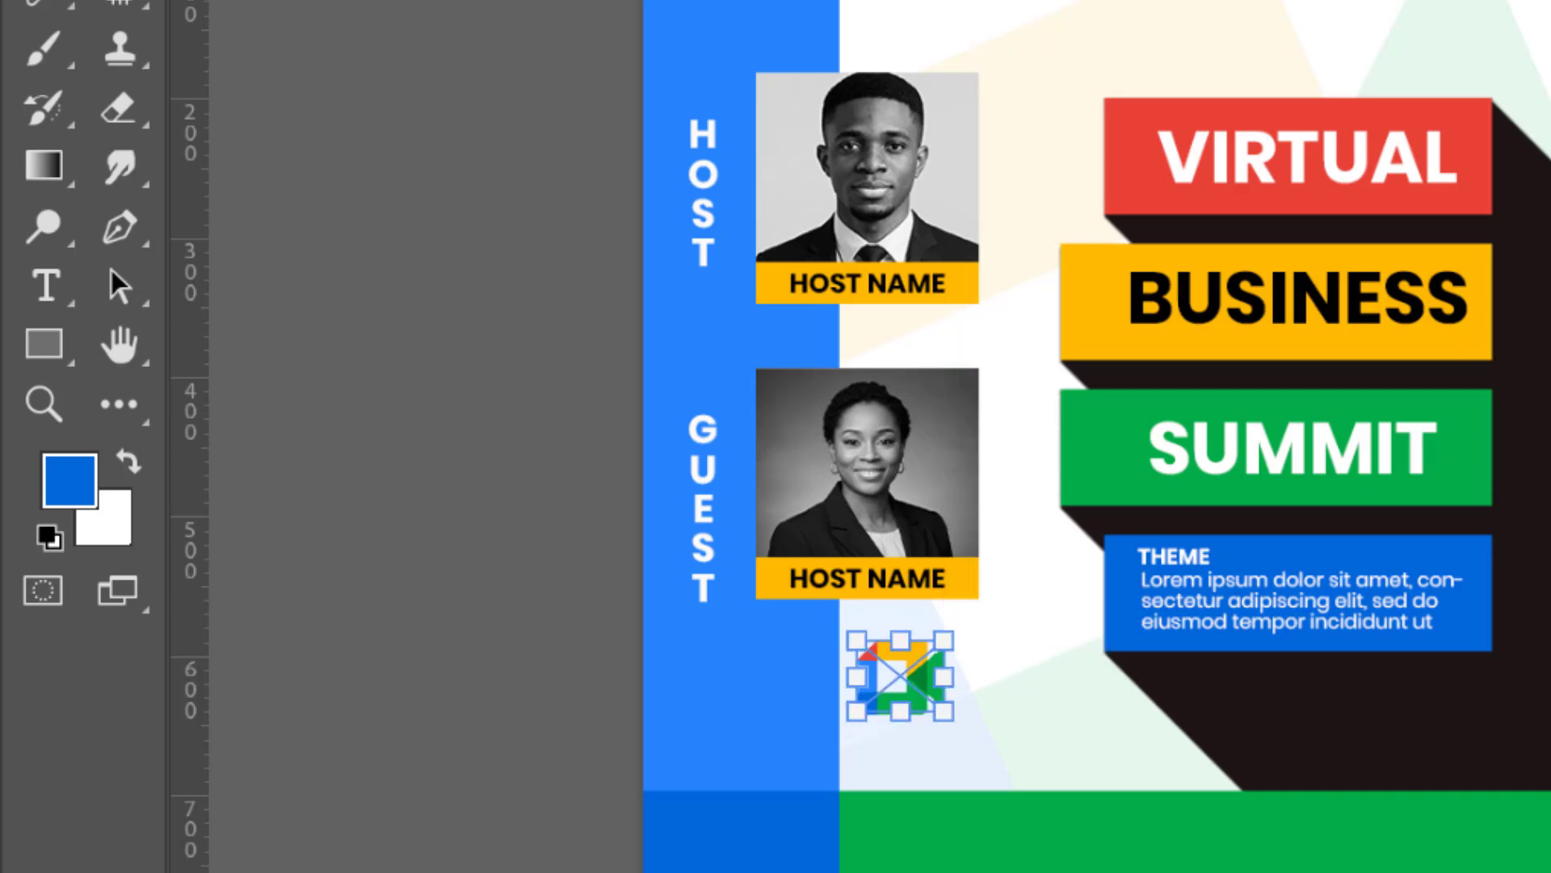
key(Return)
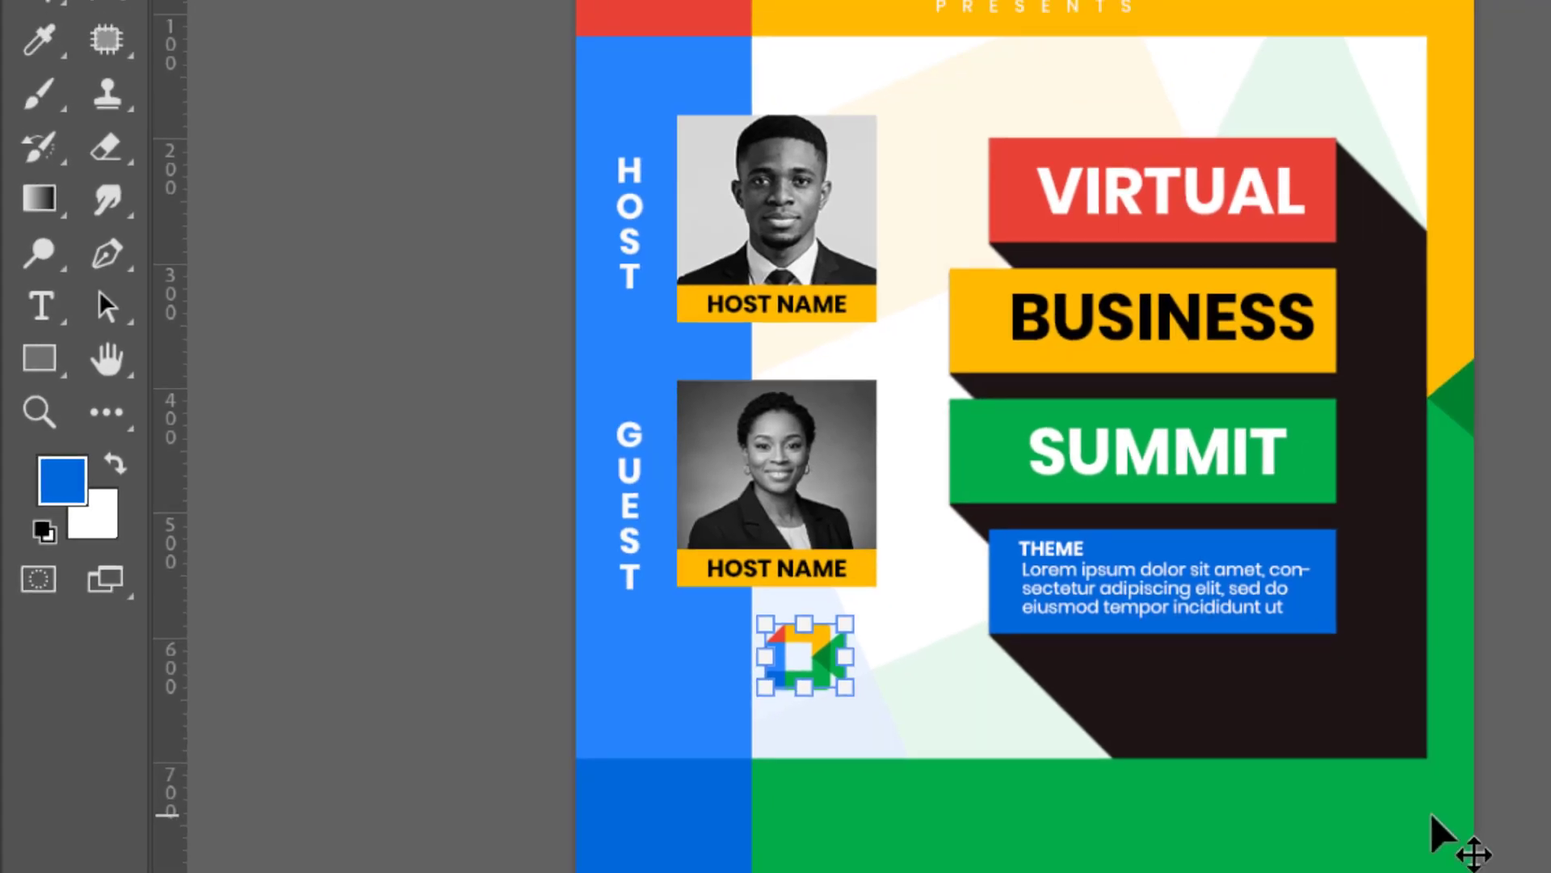
Step: Stretch the BG group's background graphic leftward to 4.77% width so the blue side band narrows, and deselect it
click(1433, 820)
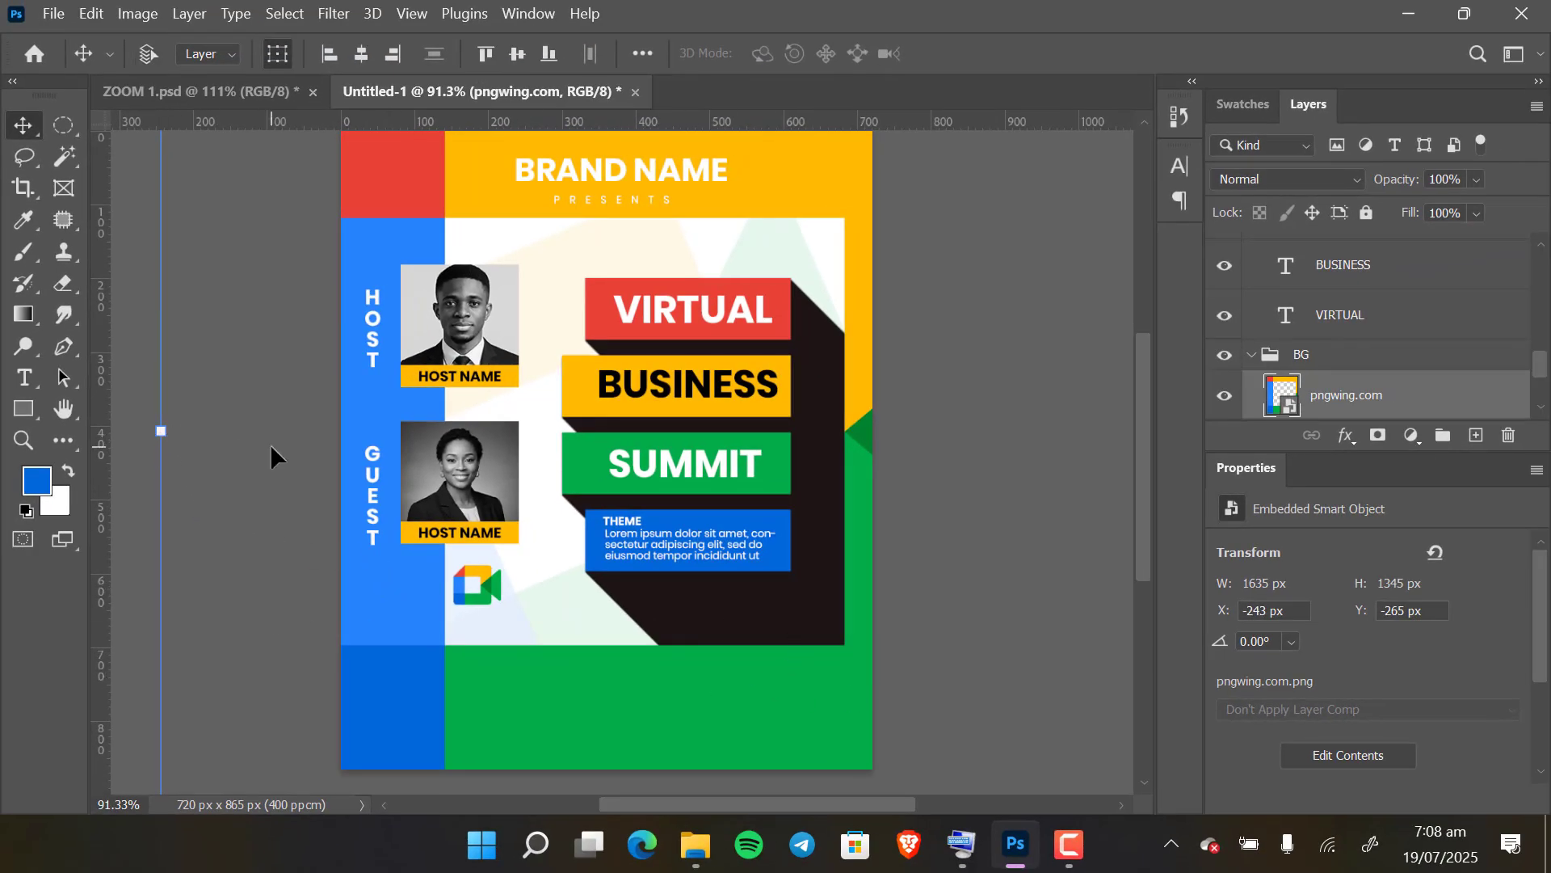
key(ctrl+minus)
key(ctrl+minus)
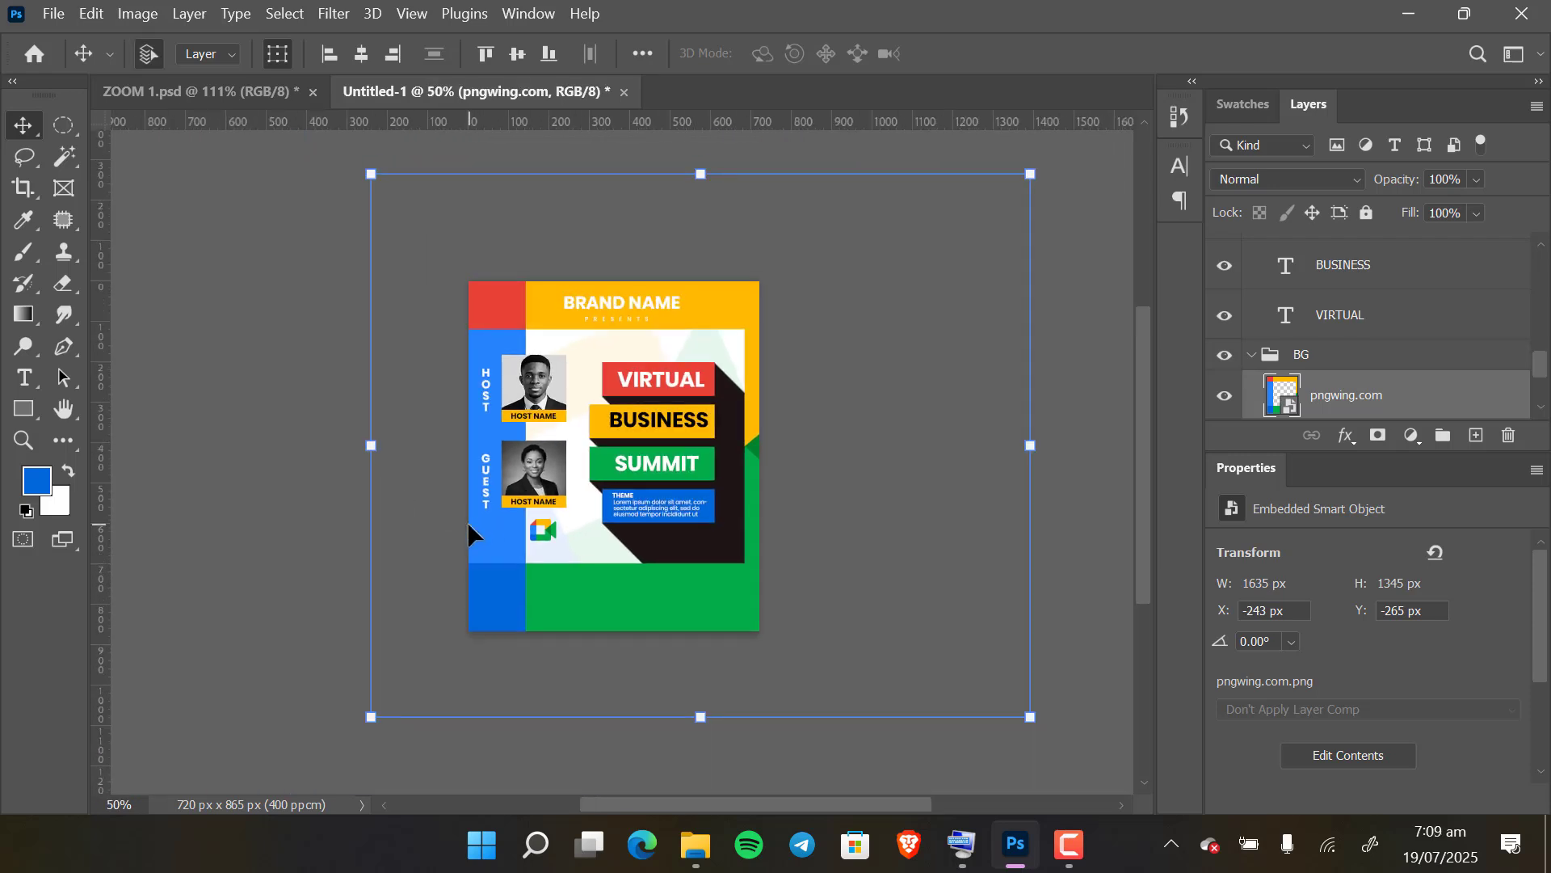
drag(373, 448, 359, 449)
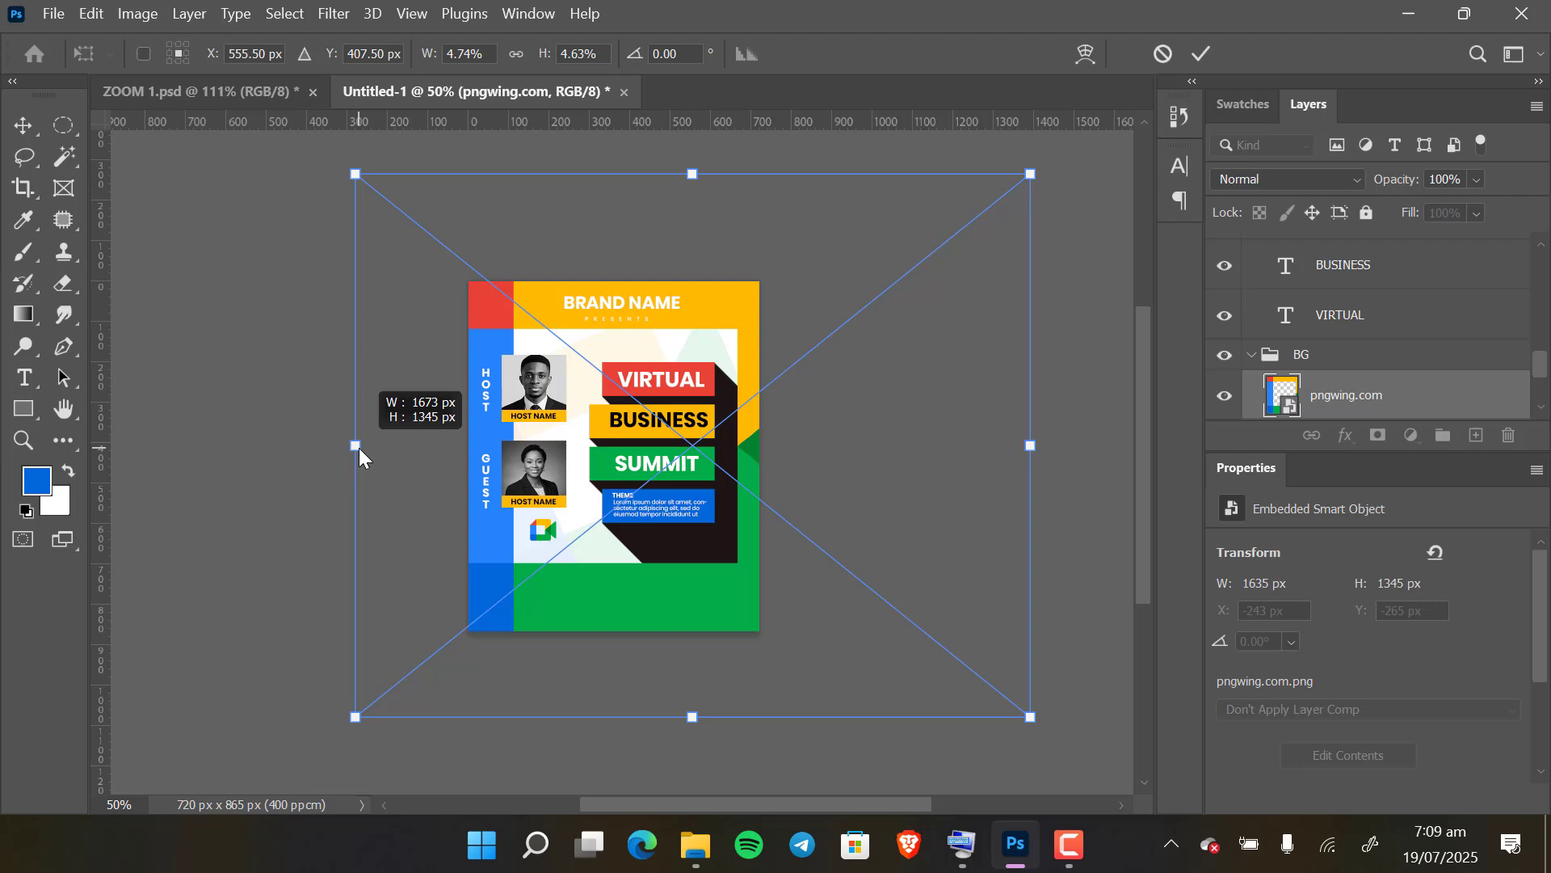
drag(358, 447, 356, 448)
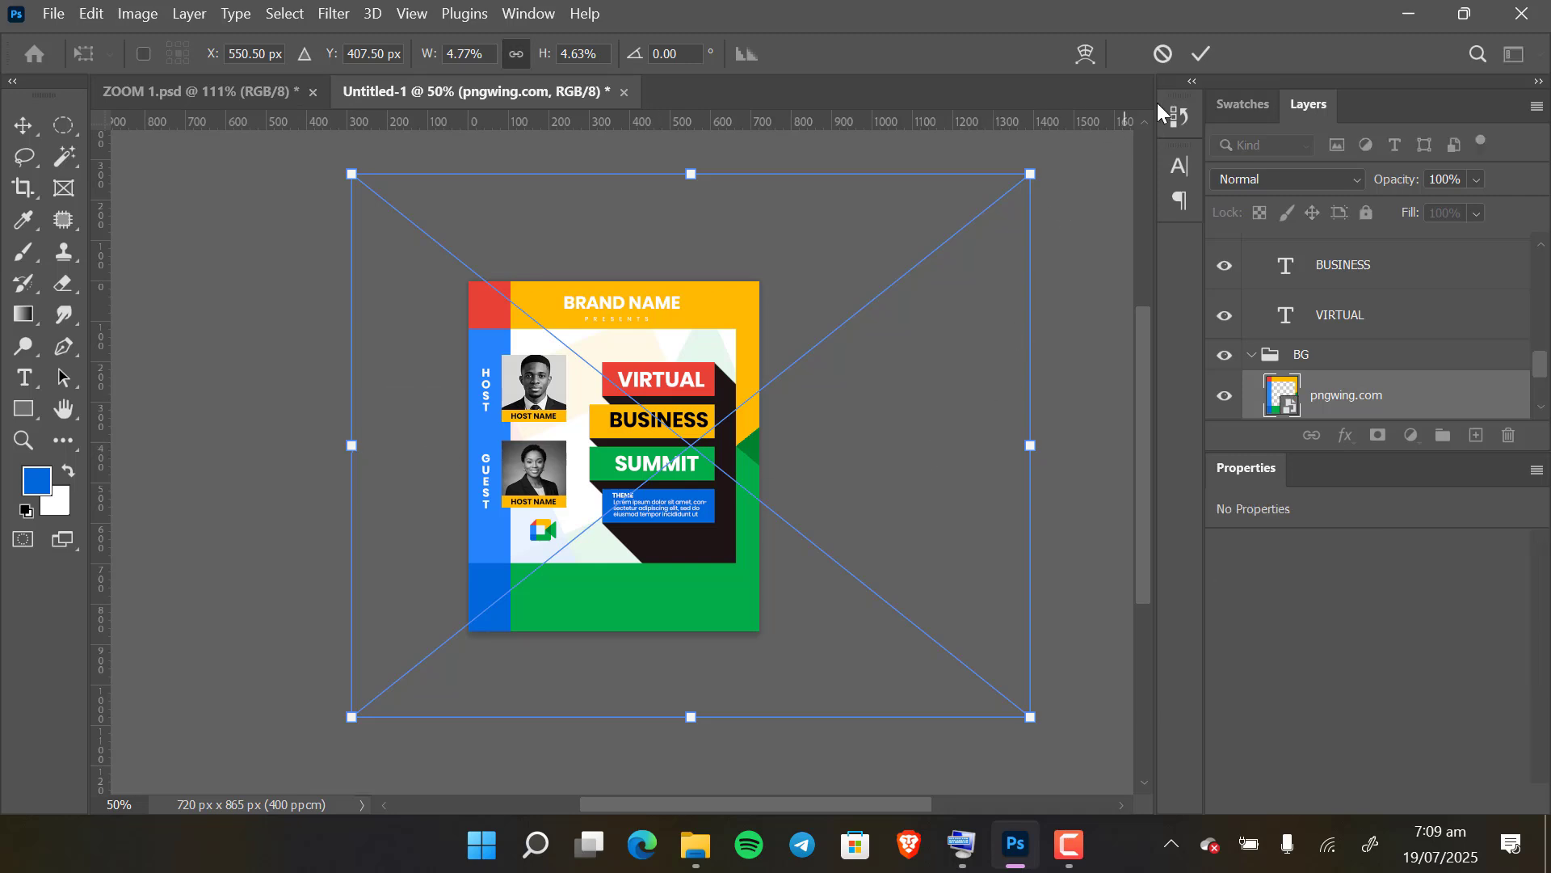
click(1204, 55)
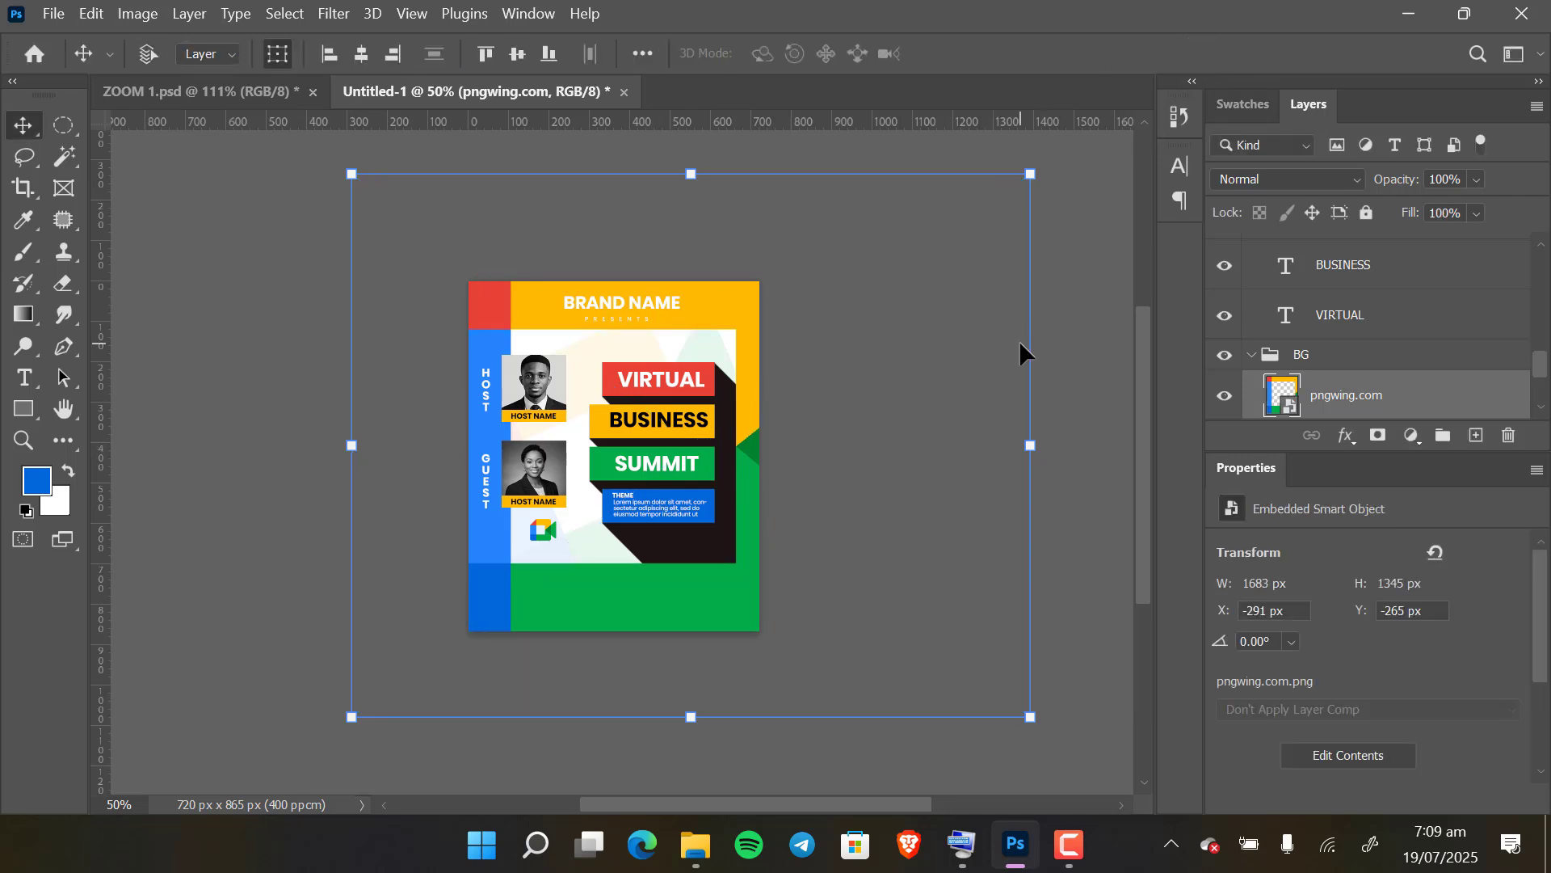
scroll(1020, 340, up, 1)
ctrl+click(265, 472)
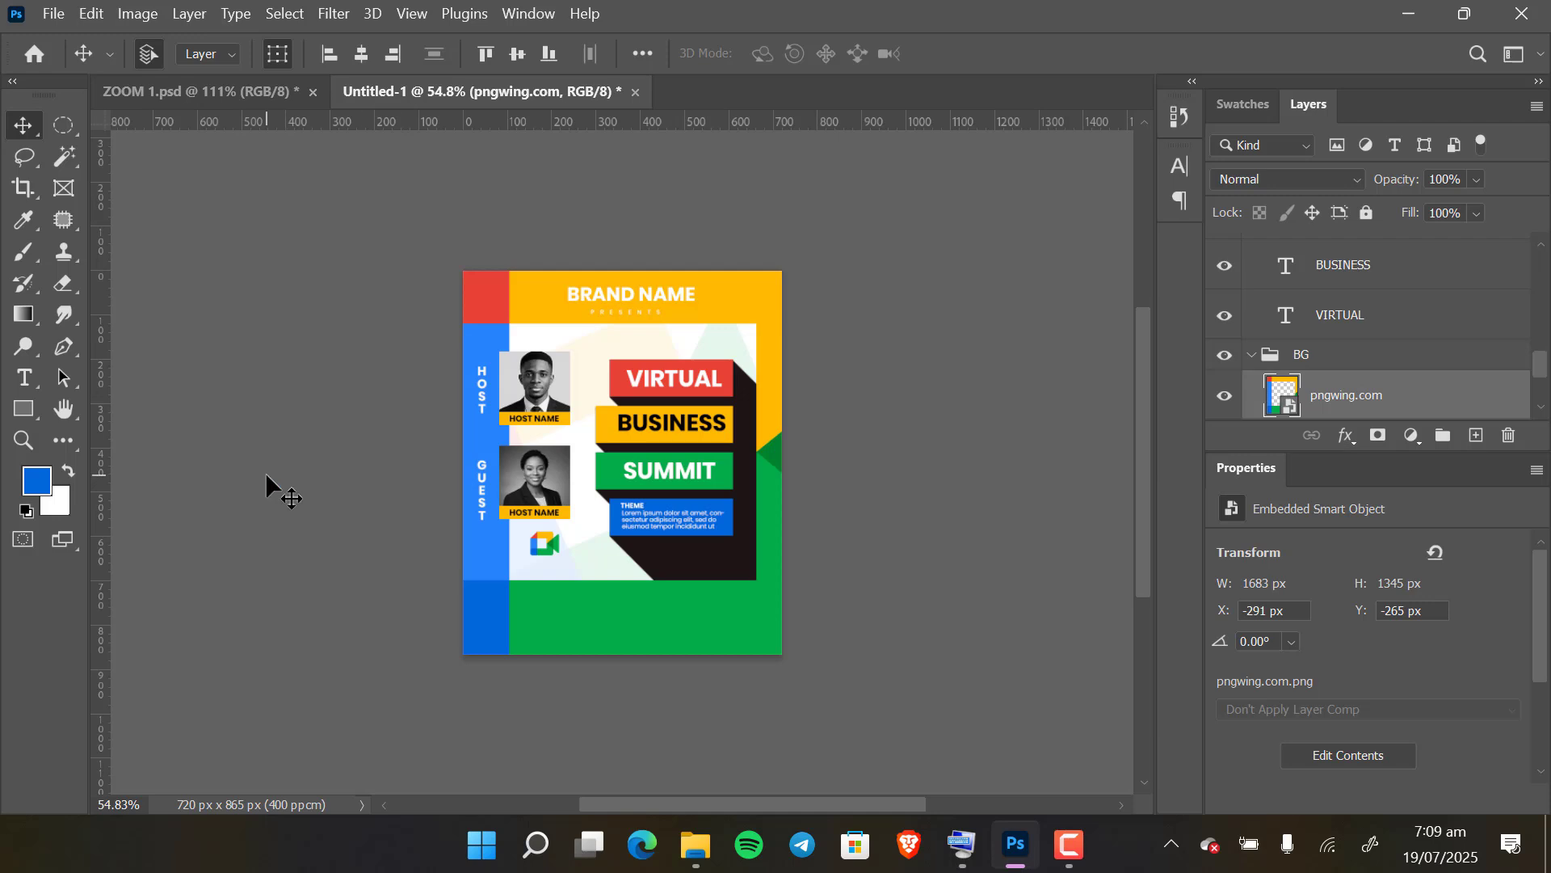
Step: Shrink the Google Meet logo slightly below the guest portrait
key(ctrl+0)
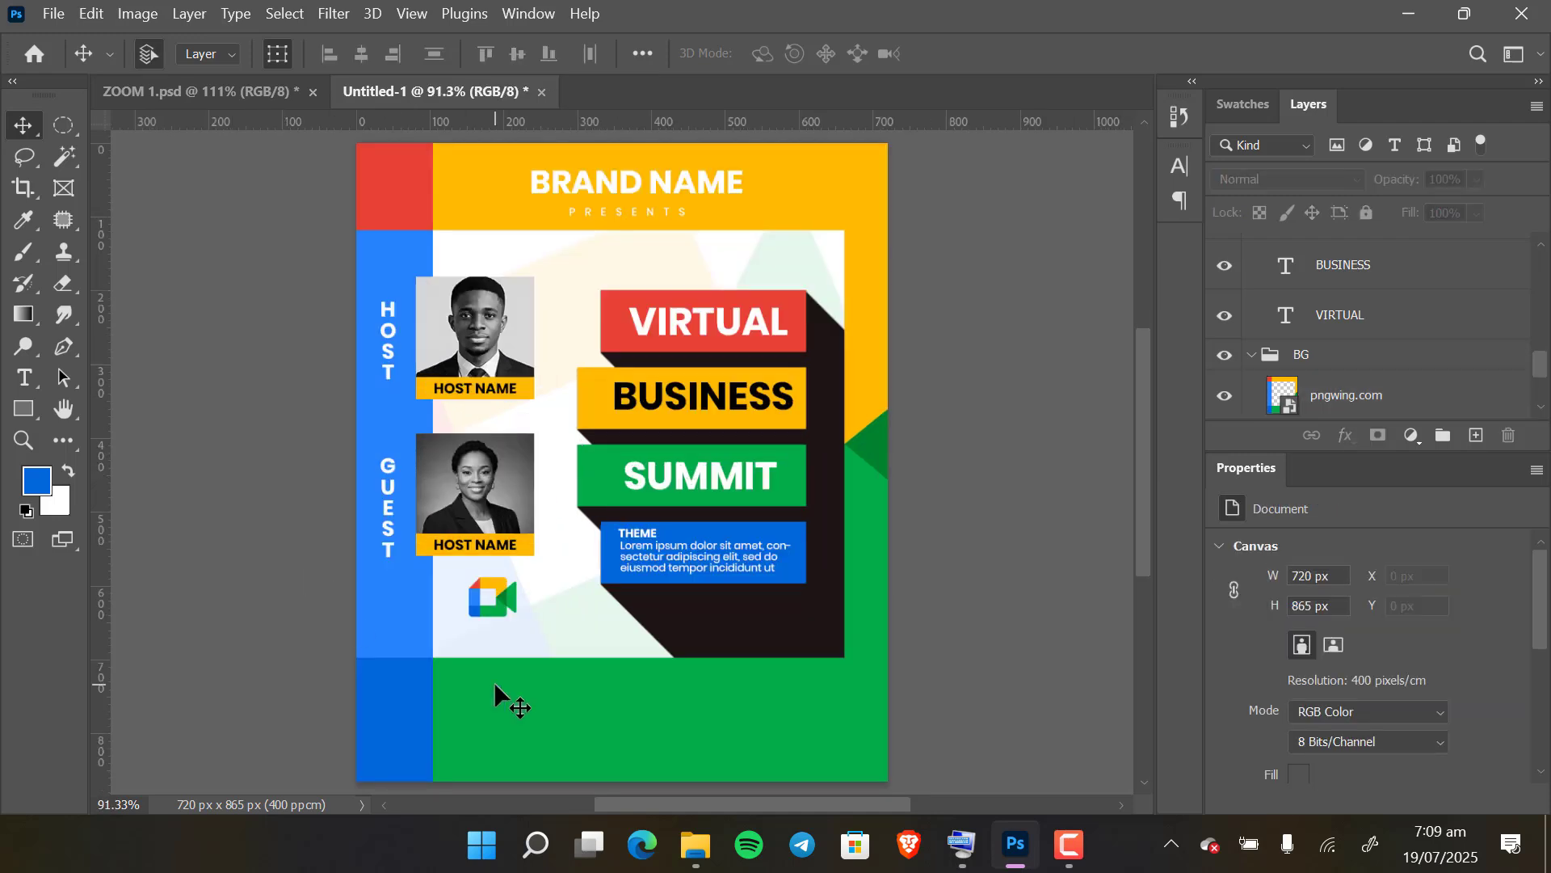
click(496, 599)
key(ctrl+t)
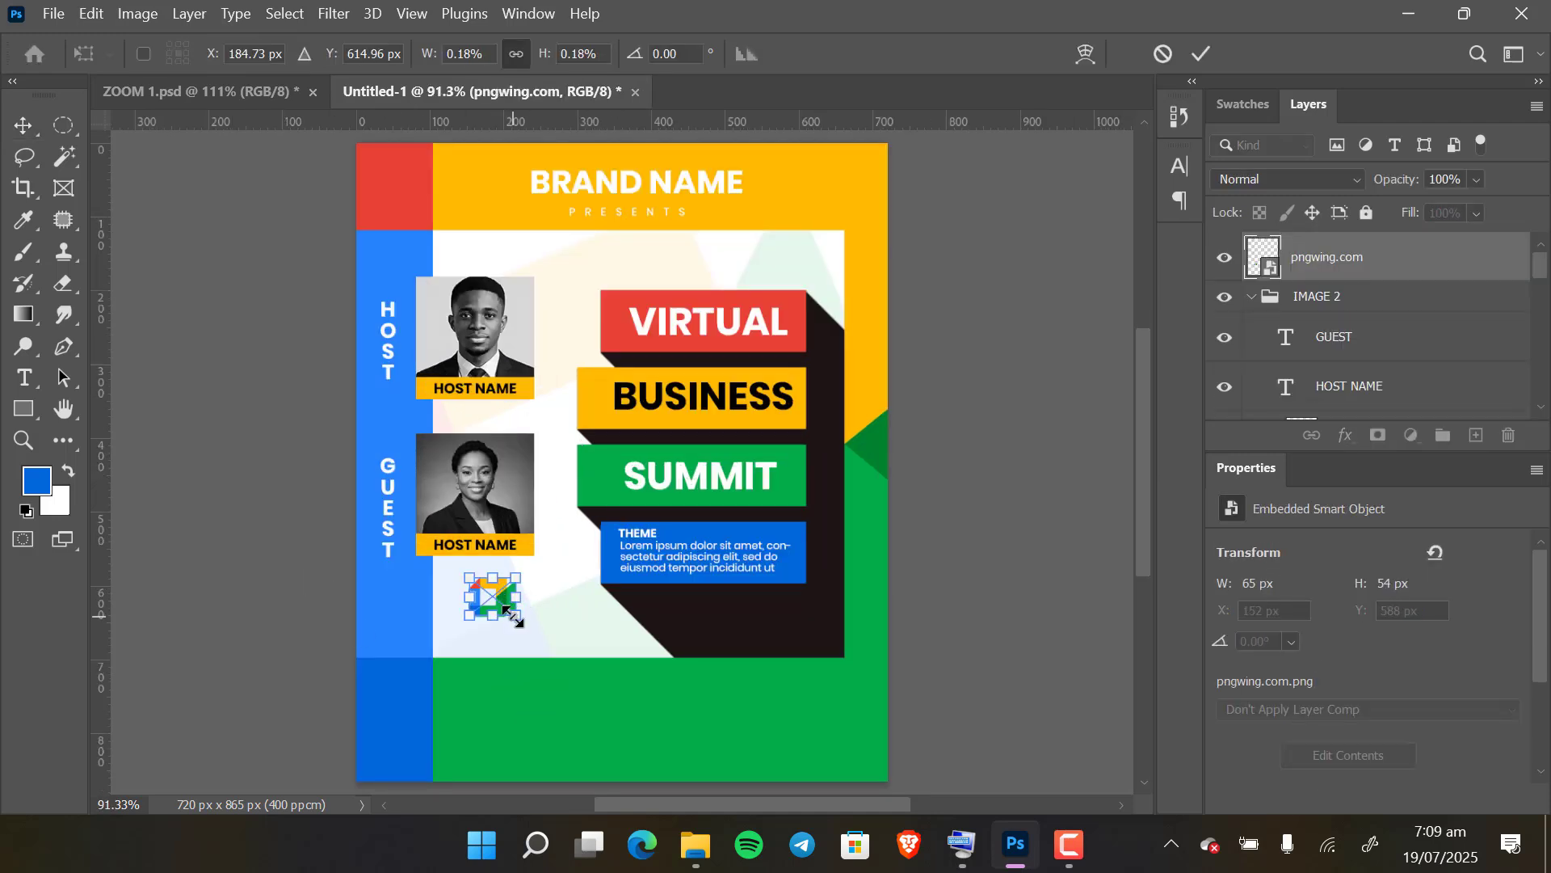
drag(515, 614, 505, 617)
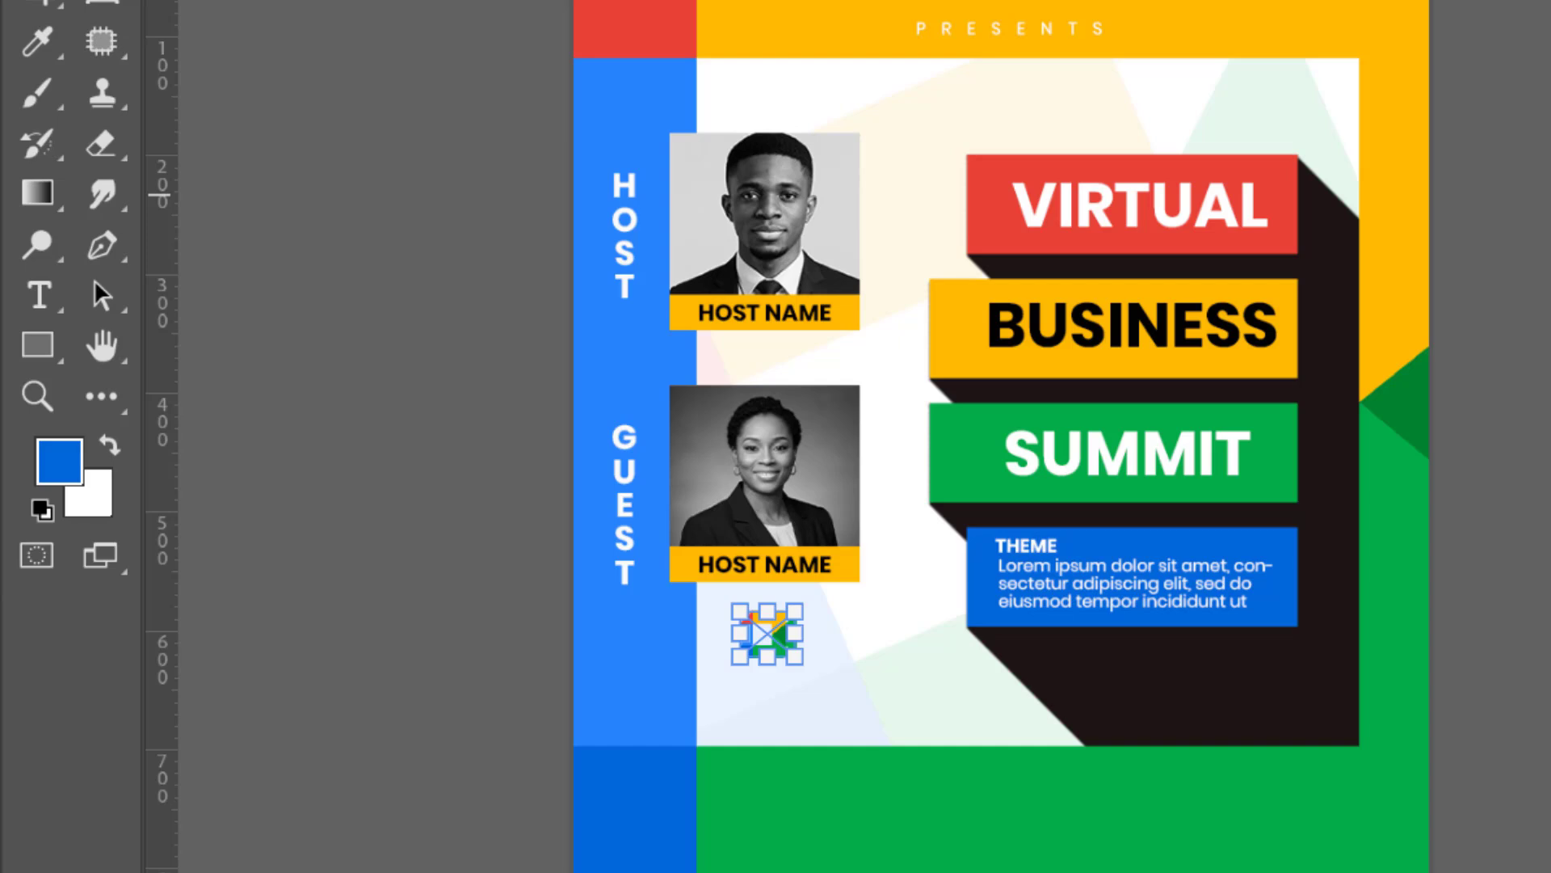
key(Return)
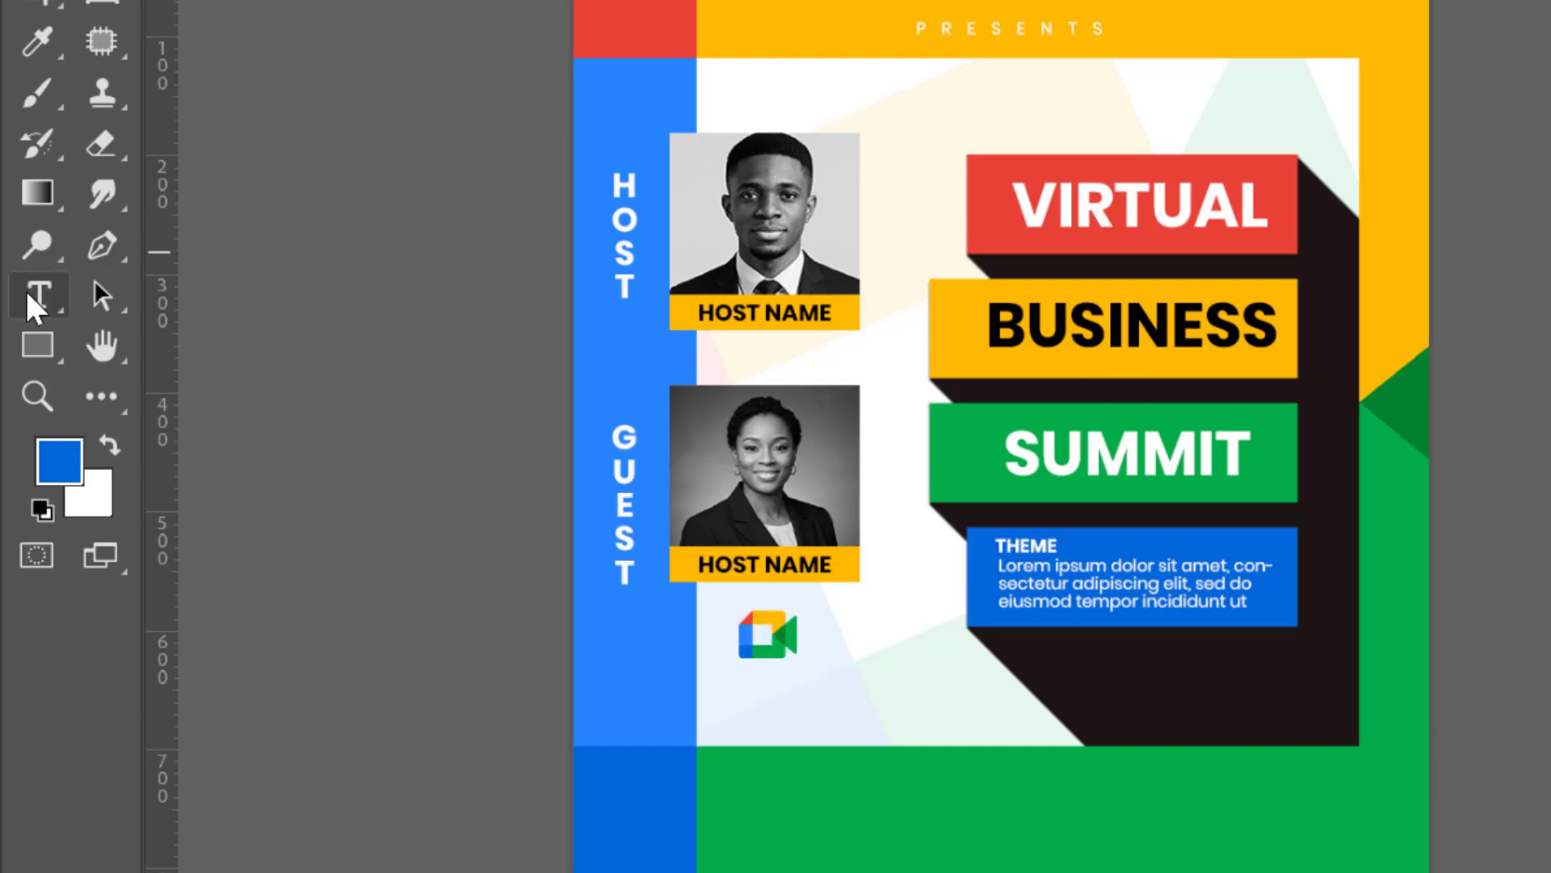
Step: Add the two-line text GOOGLE MEETING just below the Google Meet logo
click(27, 293)
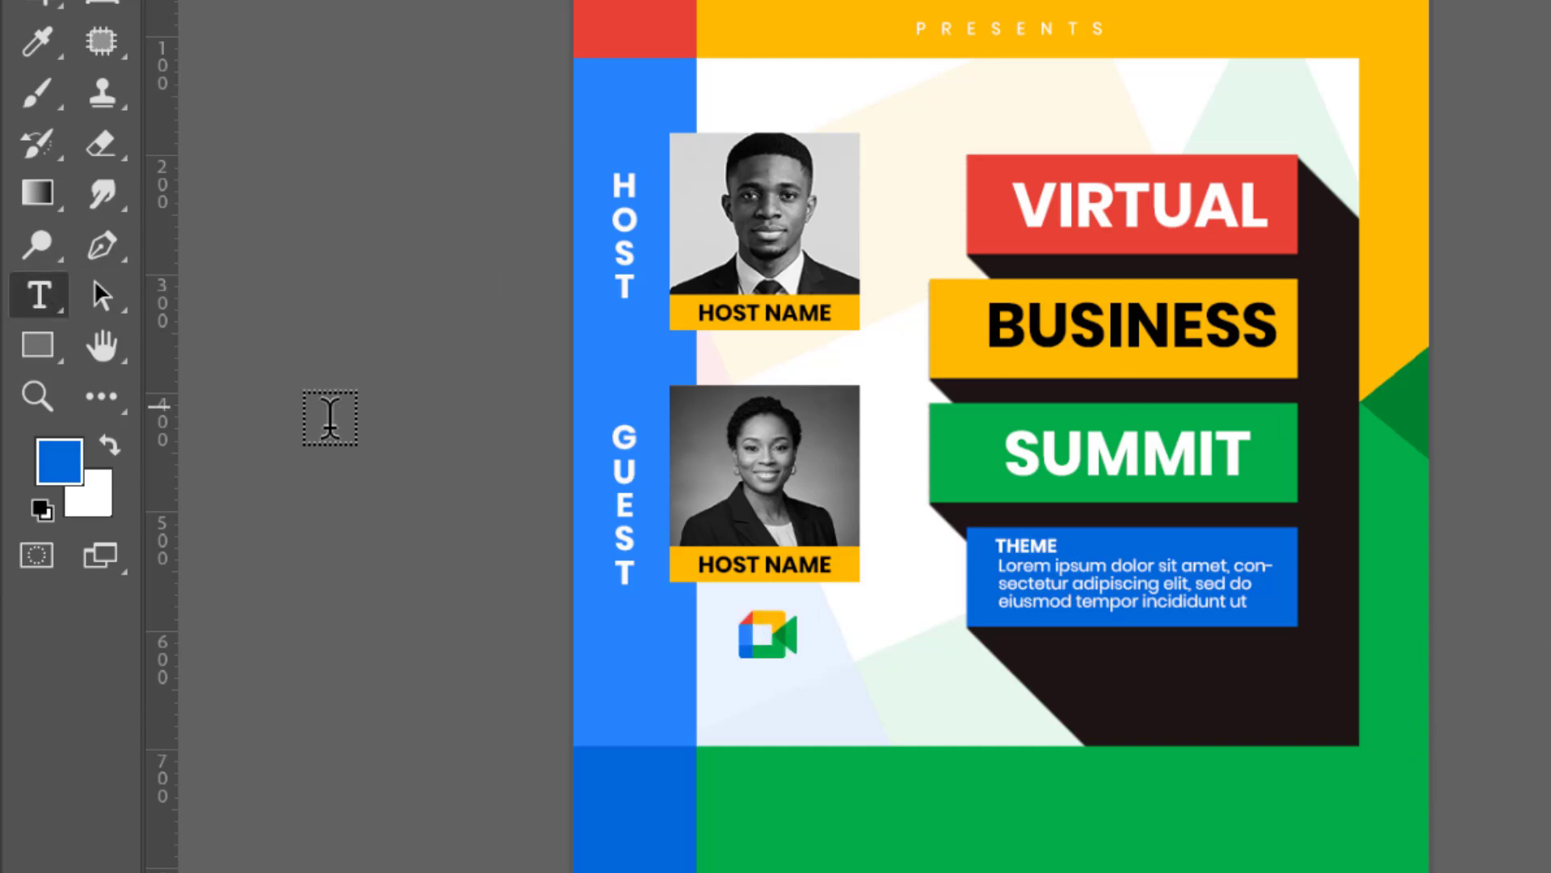
click(771, 682)
key(BackSpace)
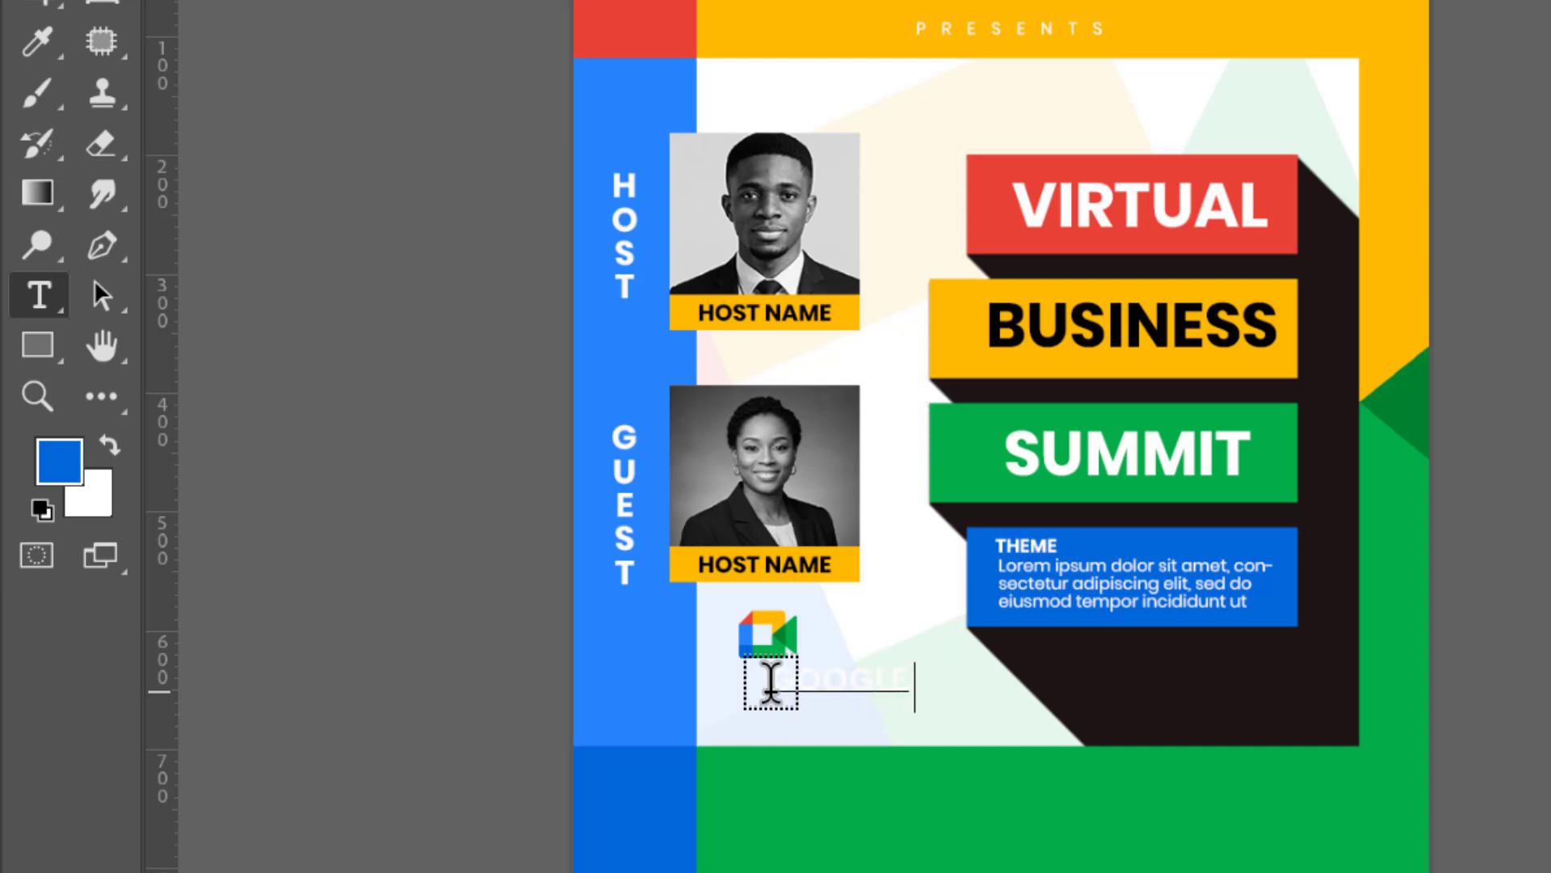
text(GOOGLE)
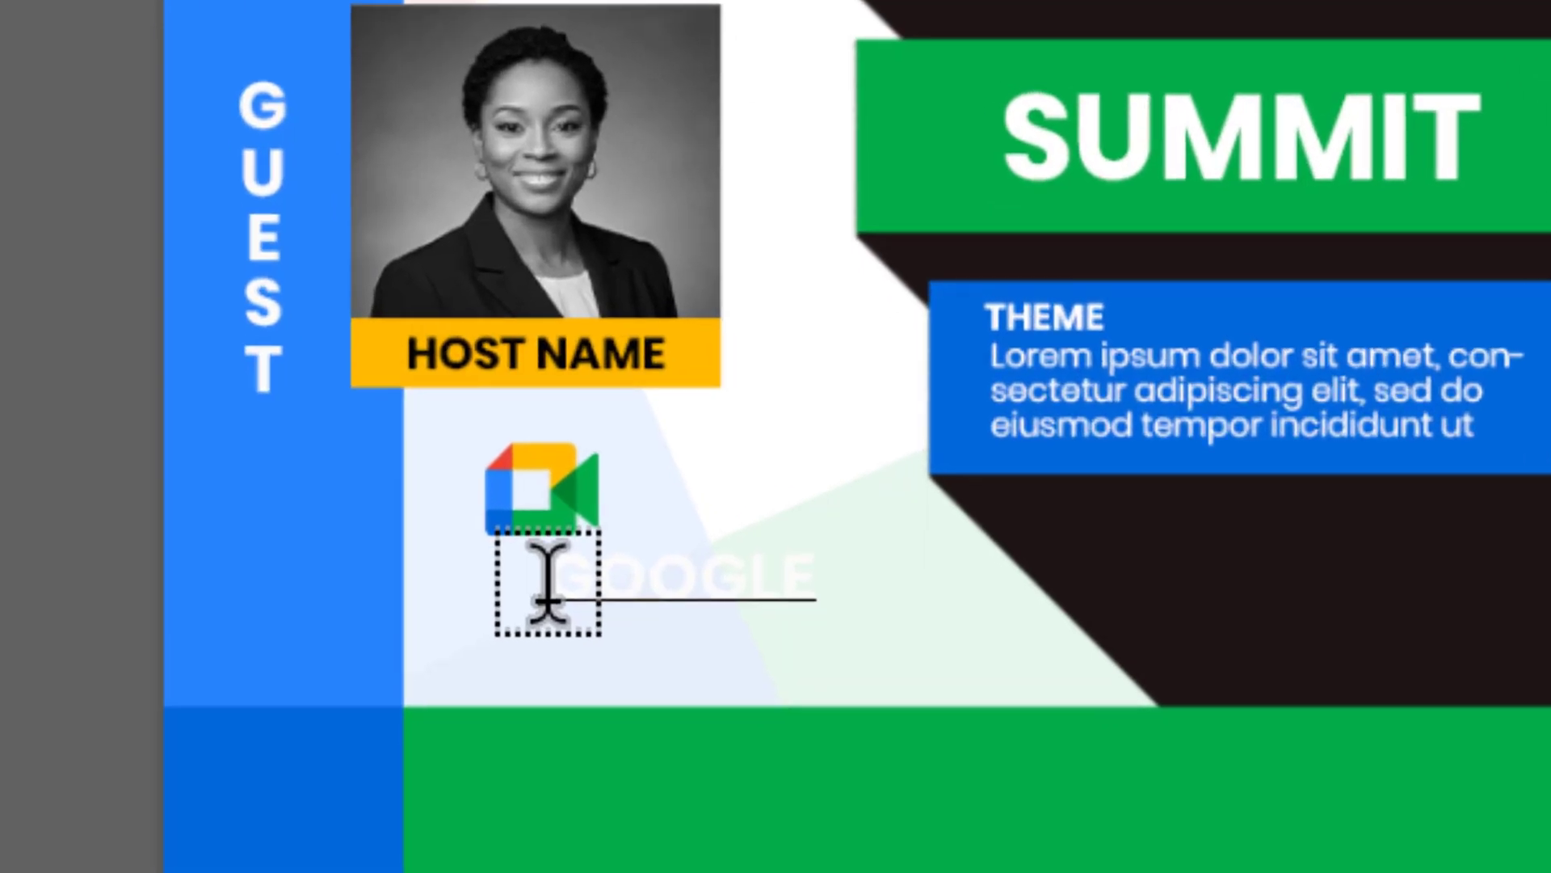
key(Return)
text(MEETING)
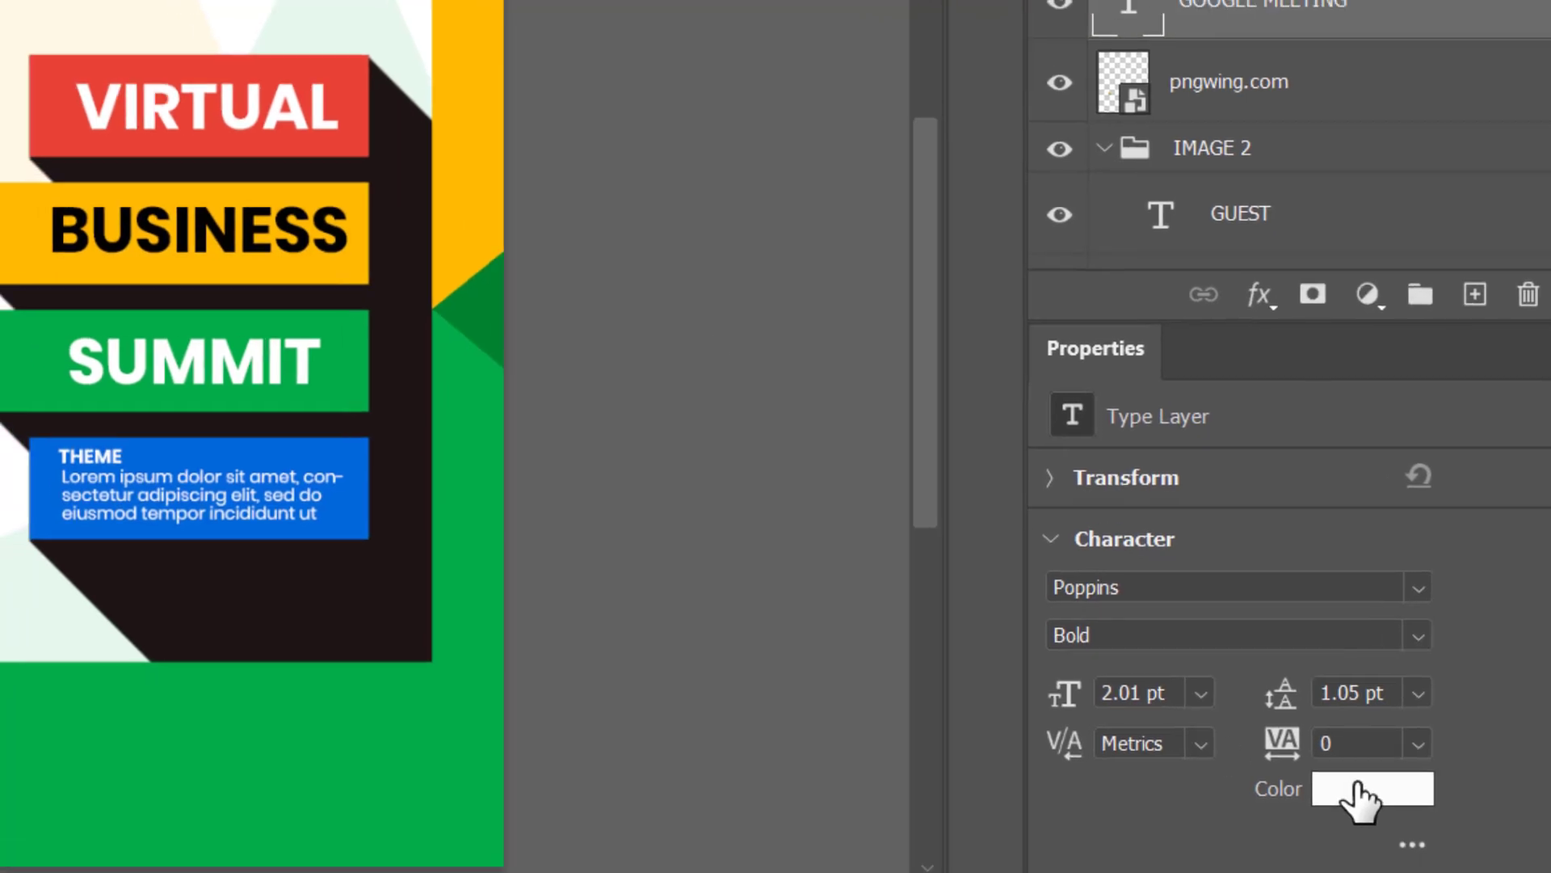
Step: Set the GOOGLE MEETING text color to black (000000)
click(1317, 762)
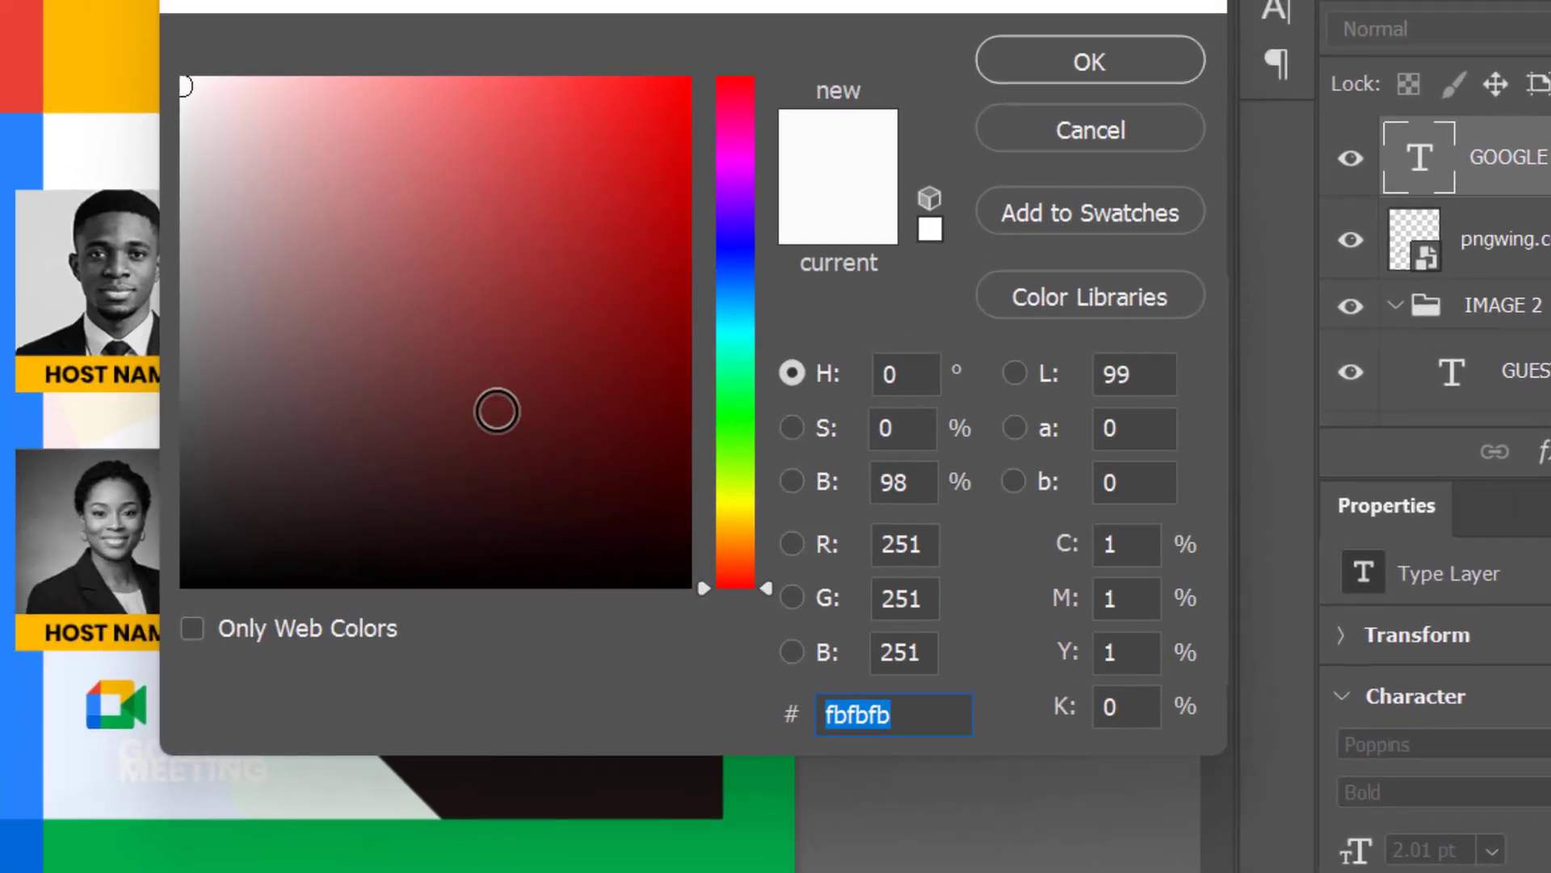
drag(497, 412, 181, 586)
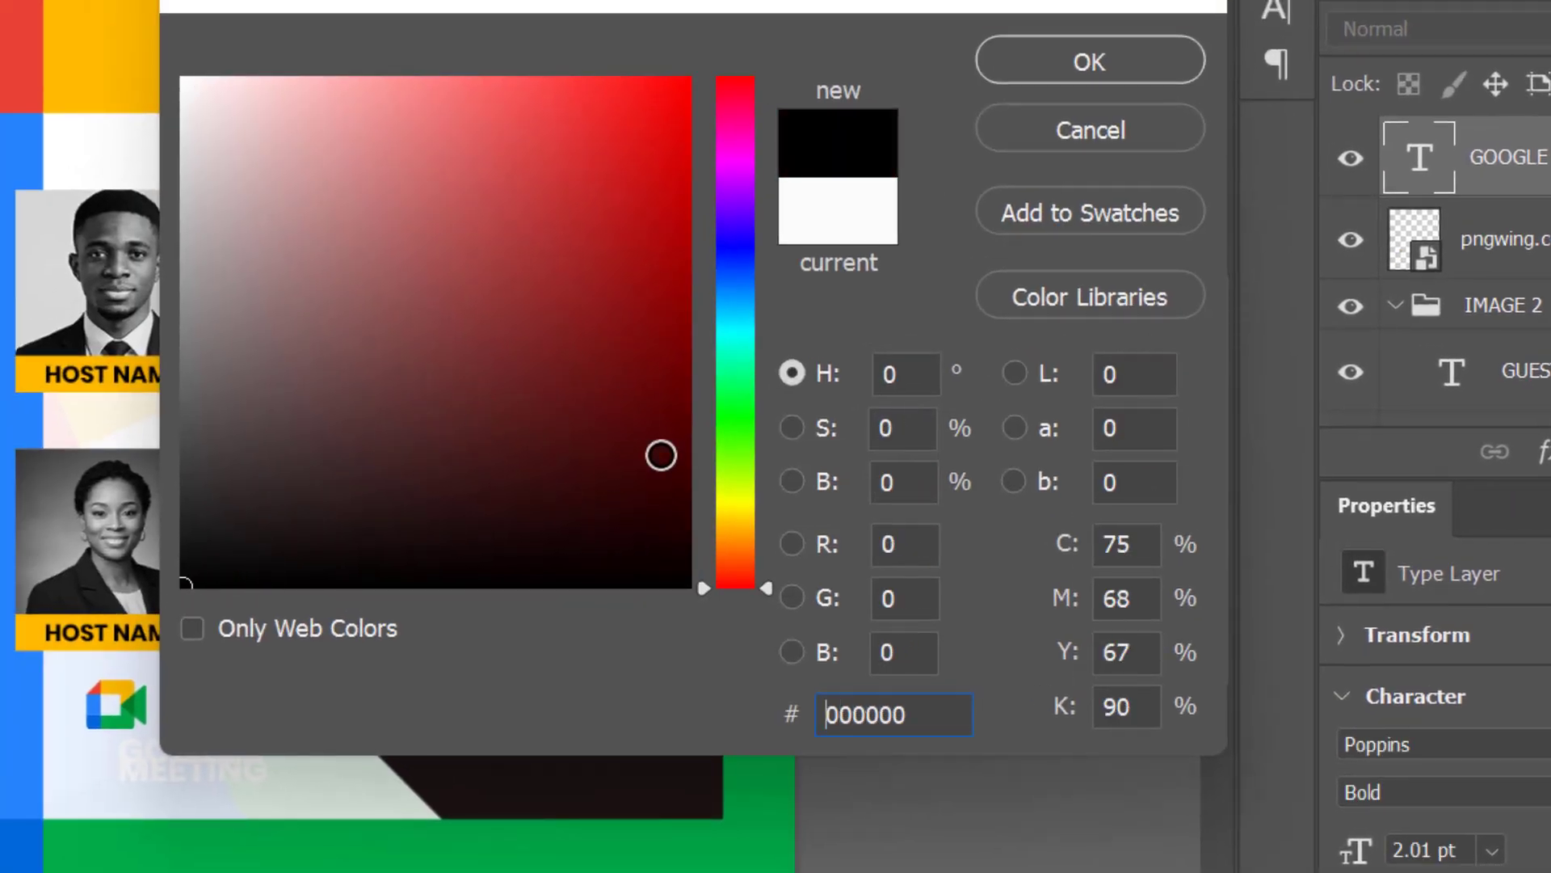
click(1131, 58)
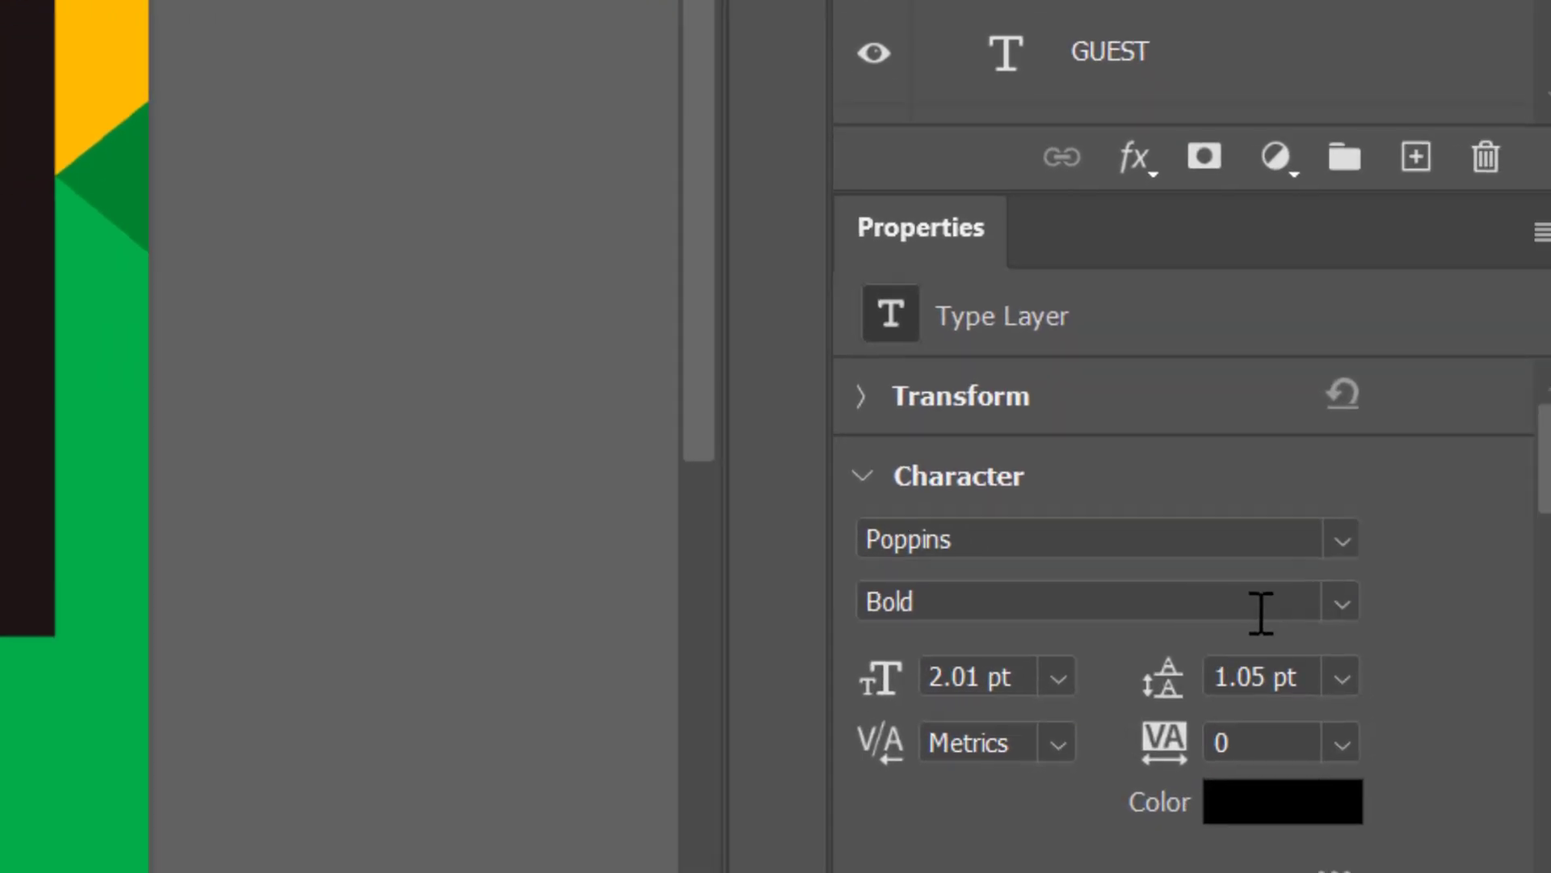
Step: Set the GOOGLE MEETING text to Poppins Medium with automatic leading
click(1539, 792)
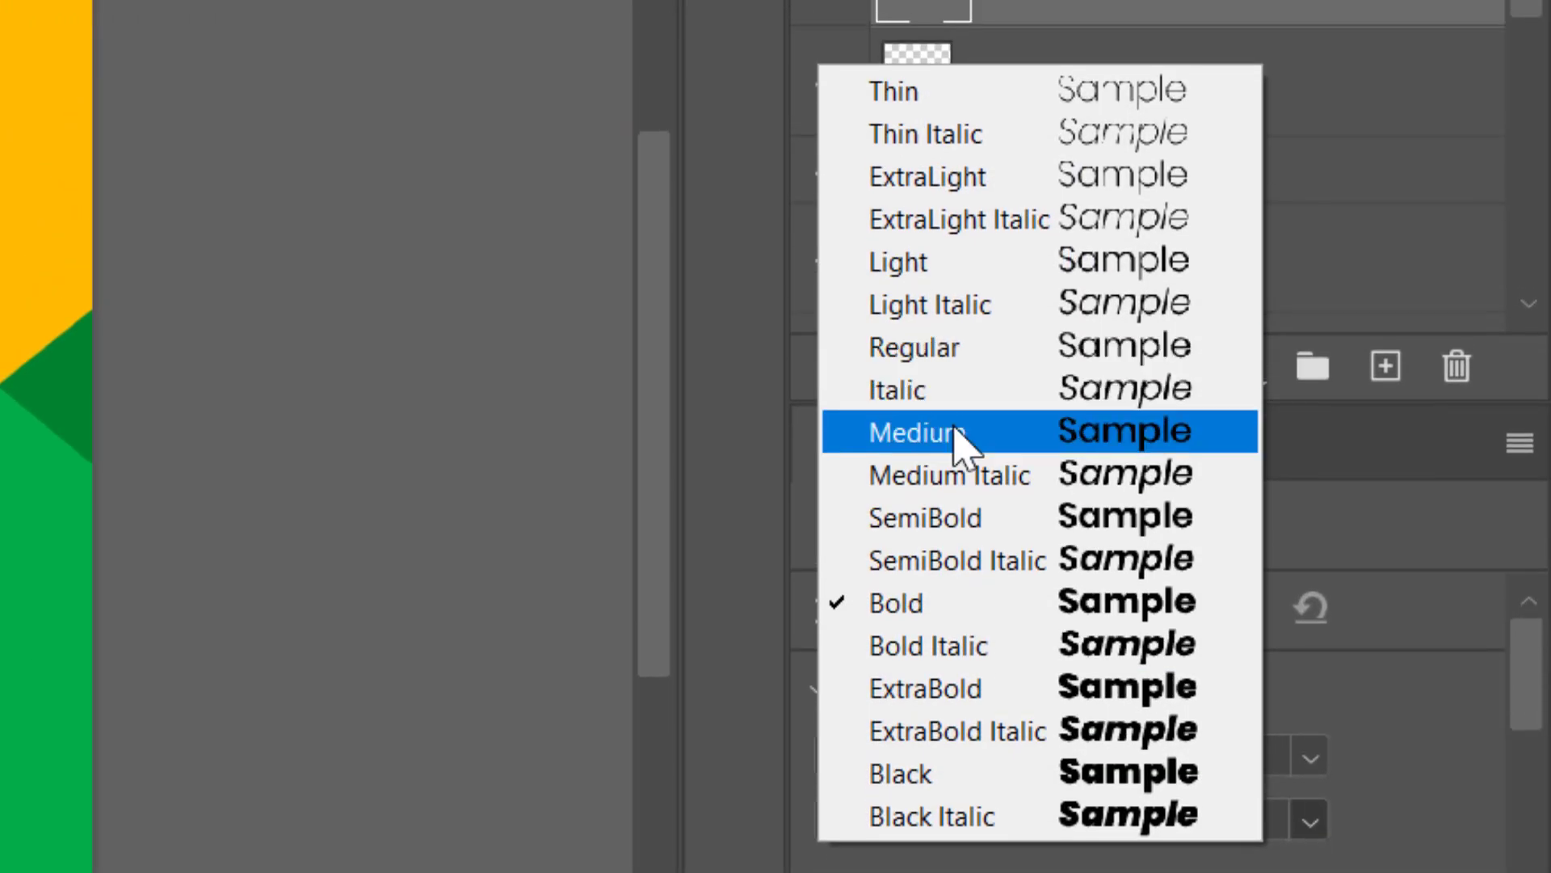
click(973, 522)
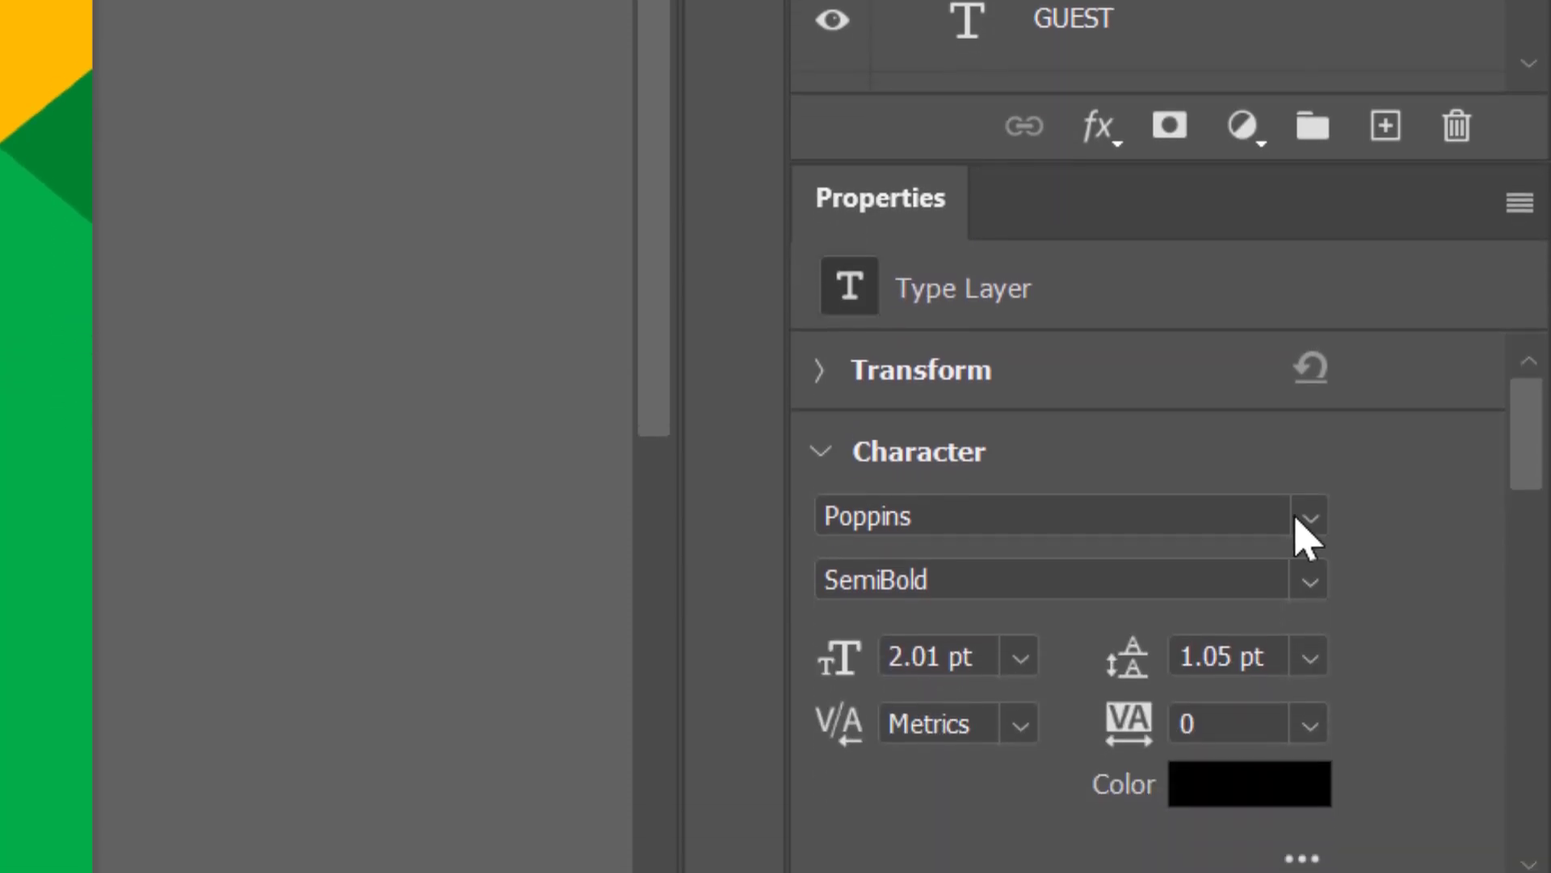
click(1311, 628)
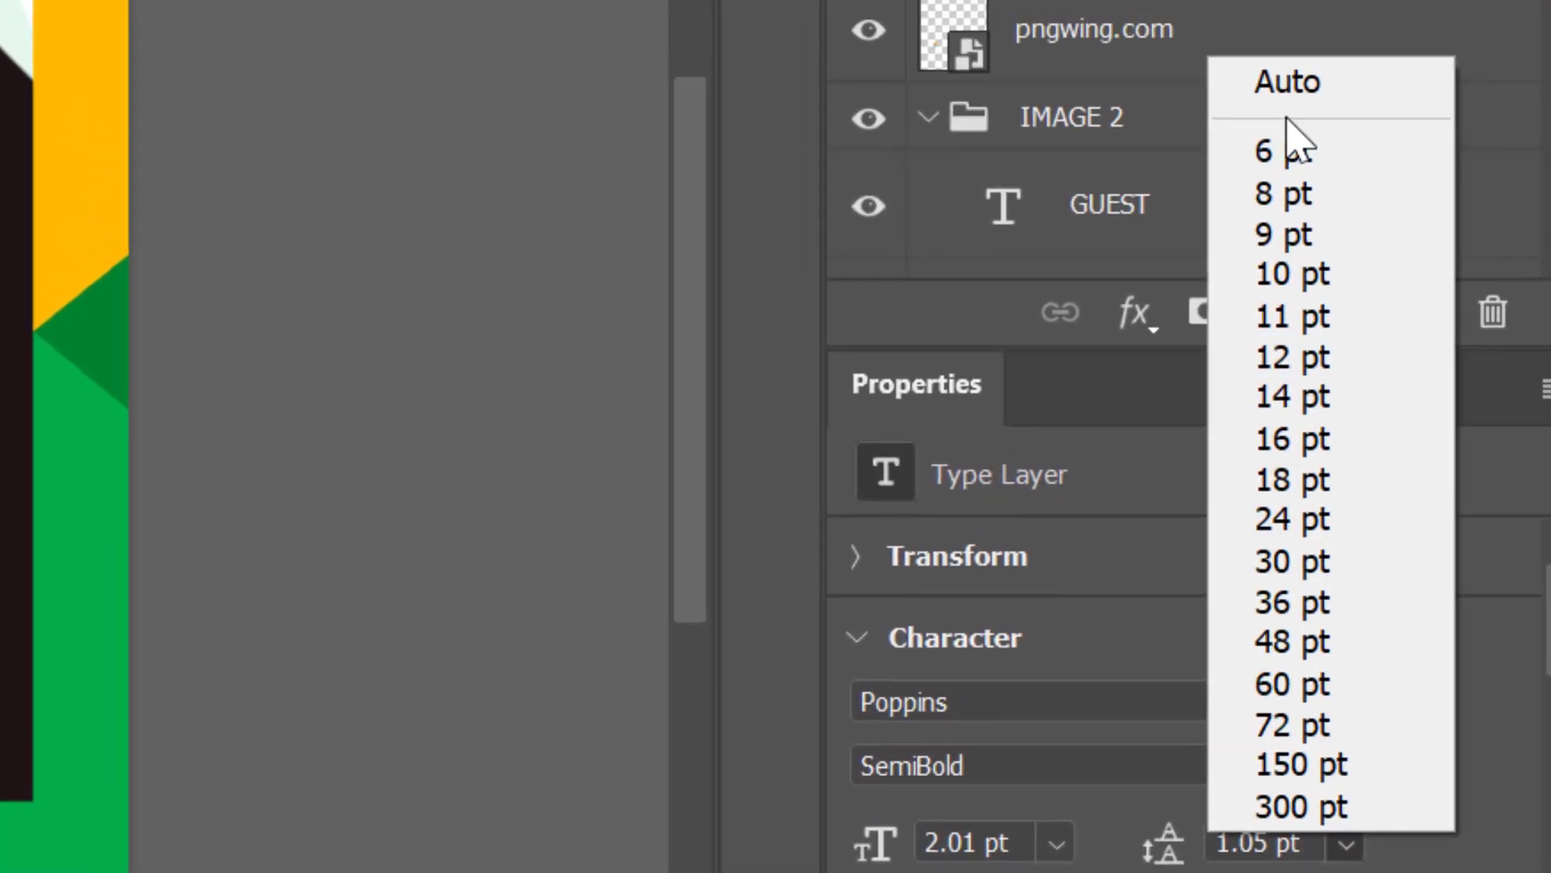
click(1308, 84)
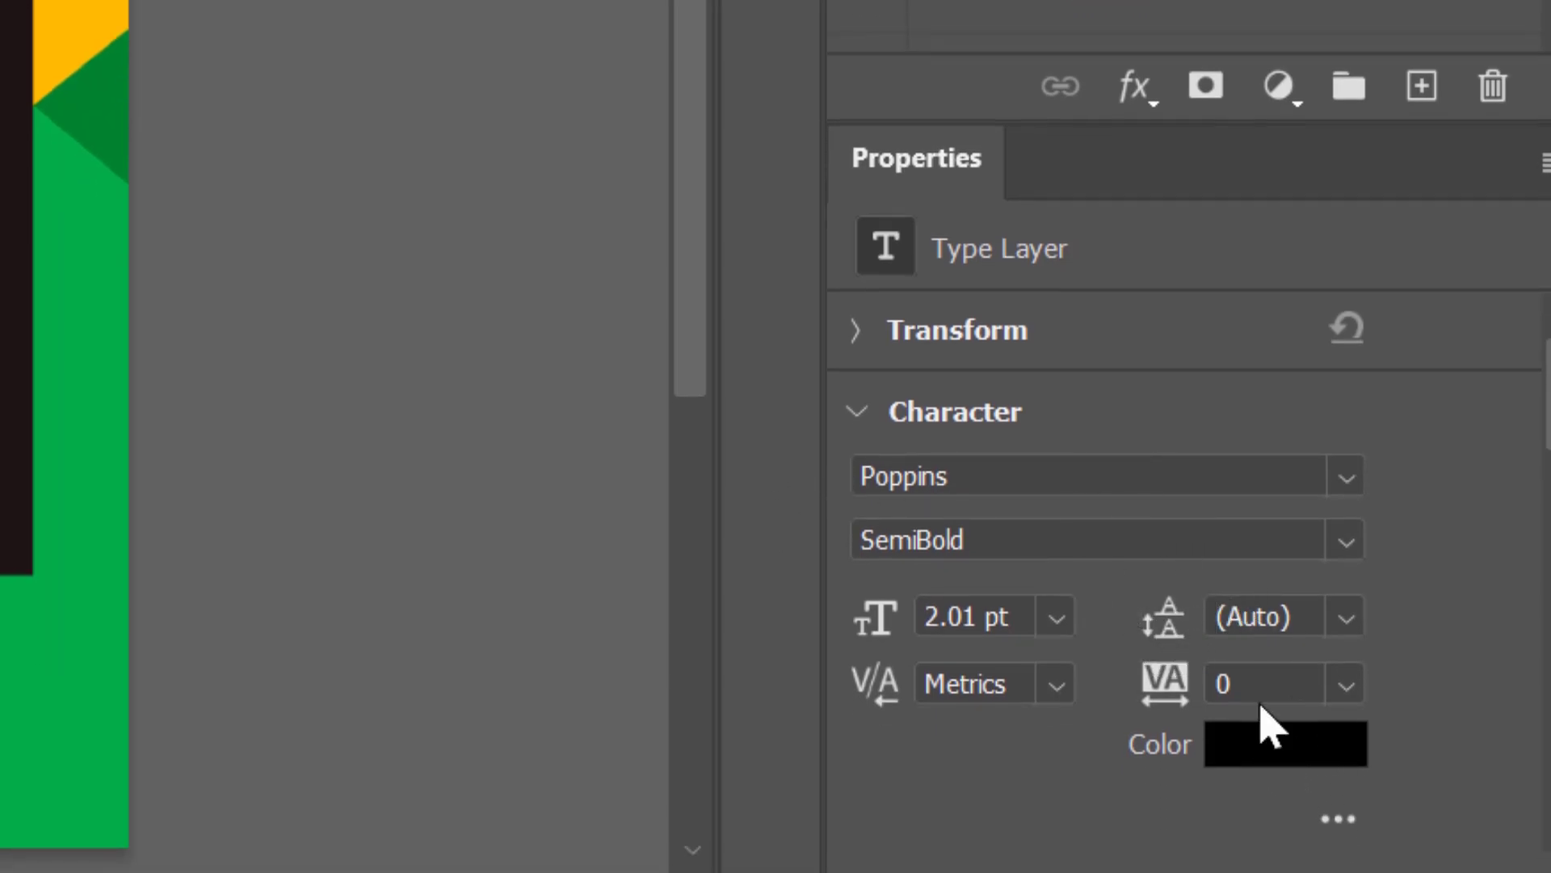
click(1333, 543)
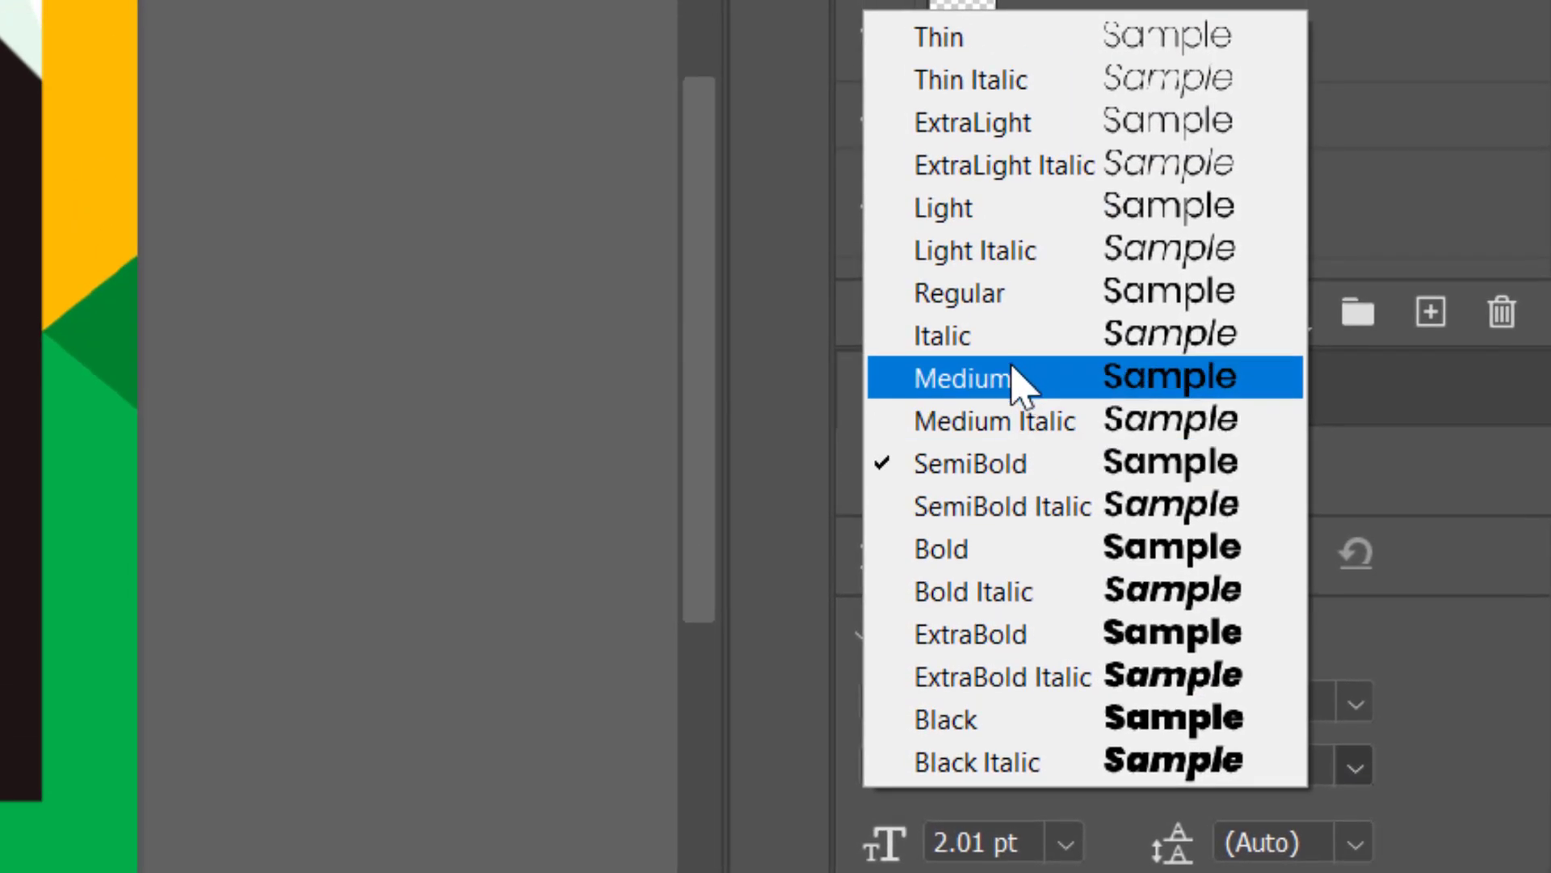
click(1012, 376)
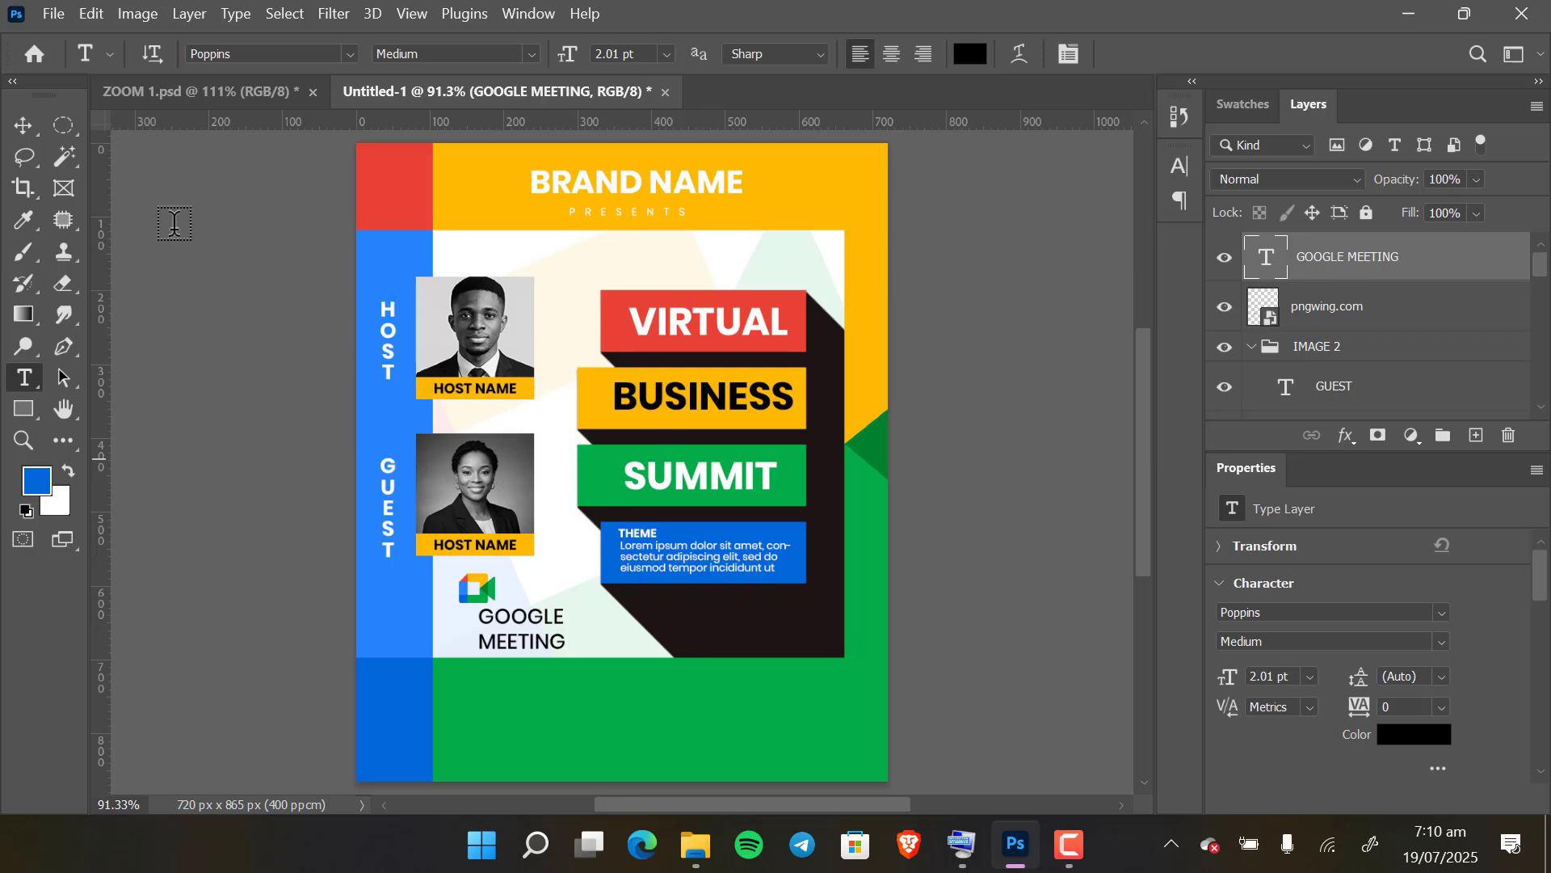
Step: Scale the GOOGLE MEETING text down to roughly the width of the Google Meet logo
click(22, 128)
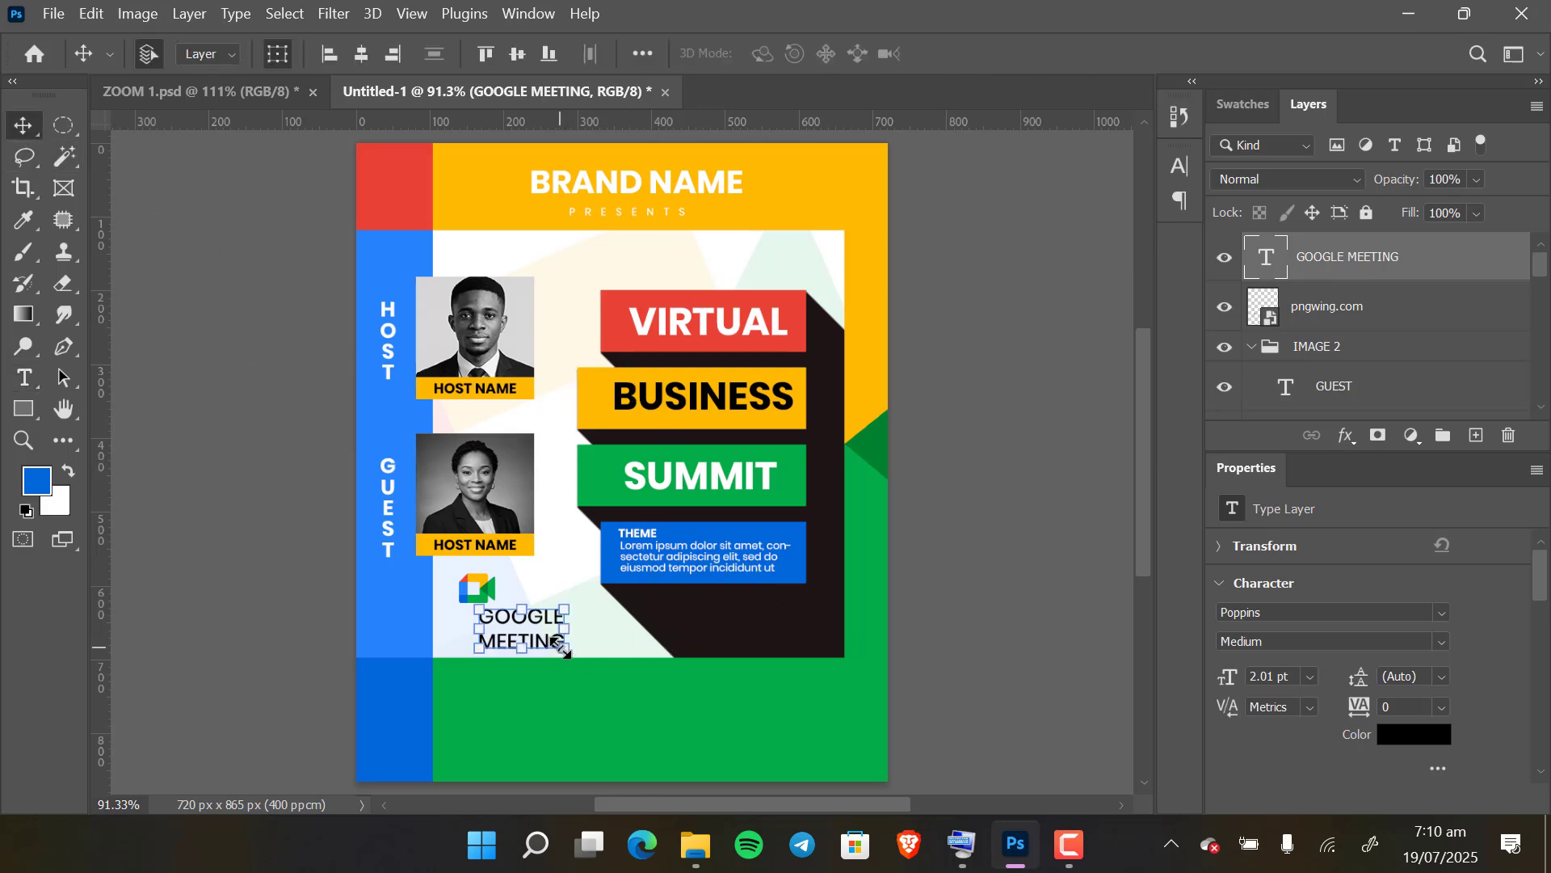
drag(564, 648, 517, 637)
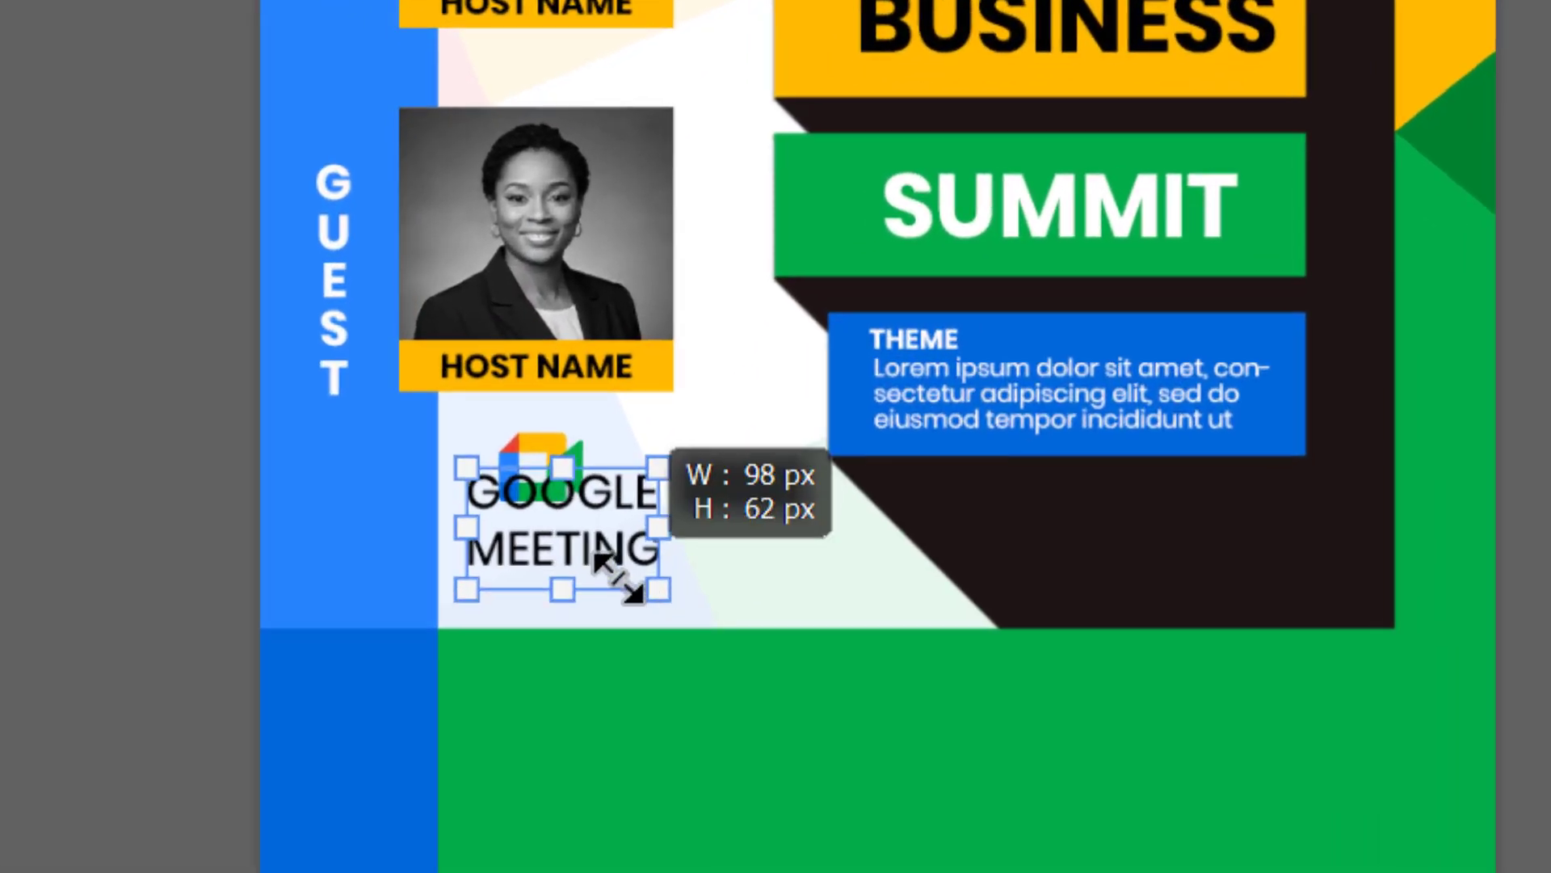
drag(618, 576, 584, 556)
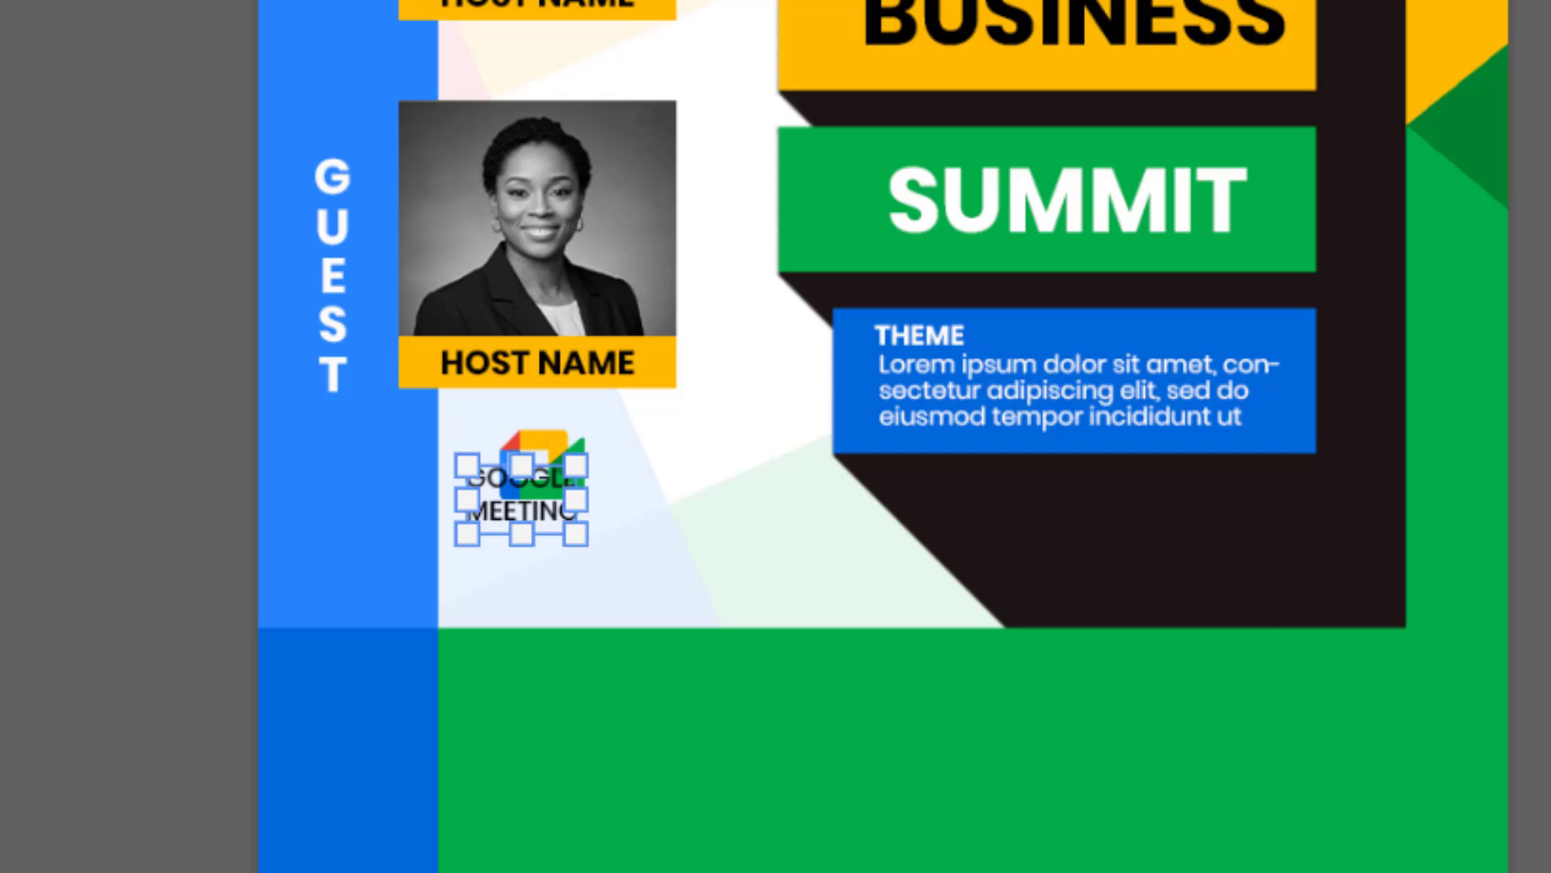
key(ctrl+shift+o)
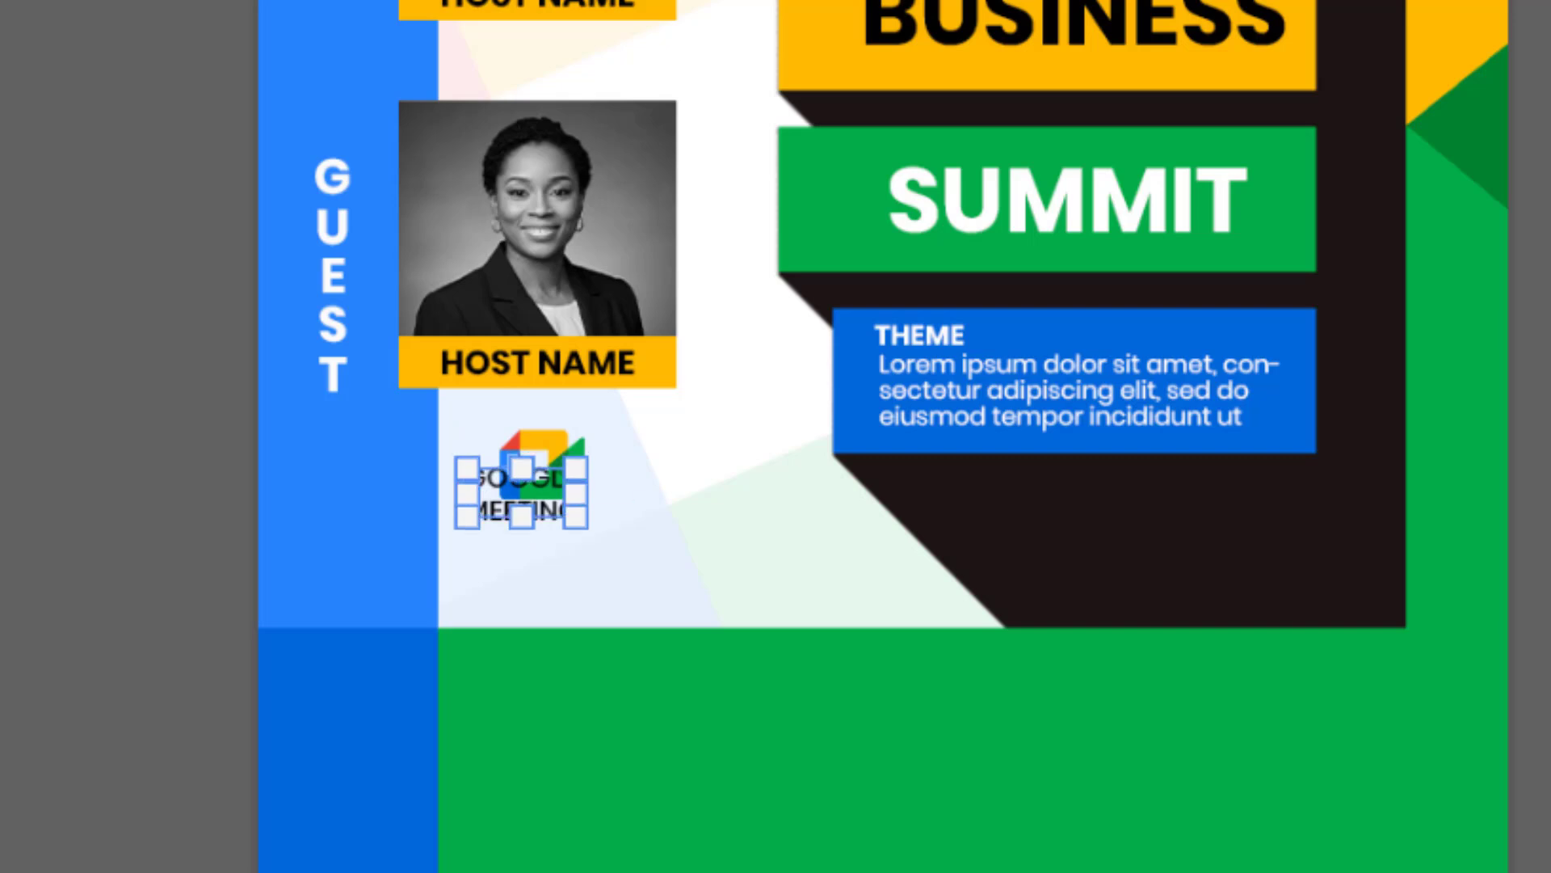
Step: Nudge the GOOGLE MEETING text down and to the right so it sits directly beneath the Google Meet logo
key(Down)
key(Down)
key(Down)
key(Down)
key(Down)
key(Down)
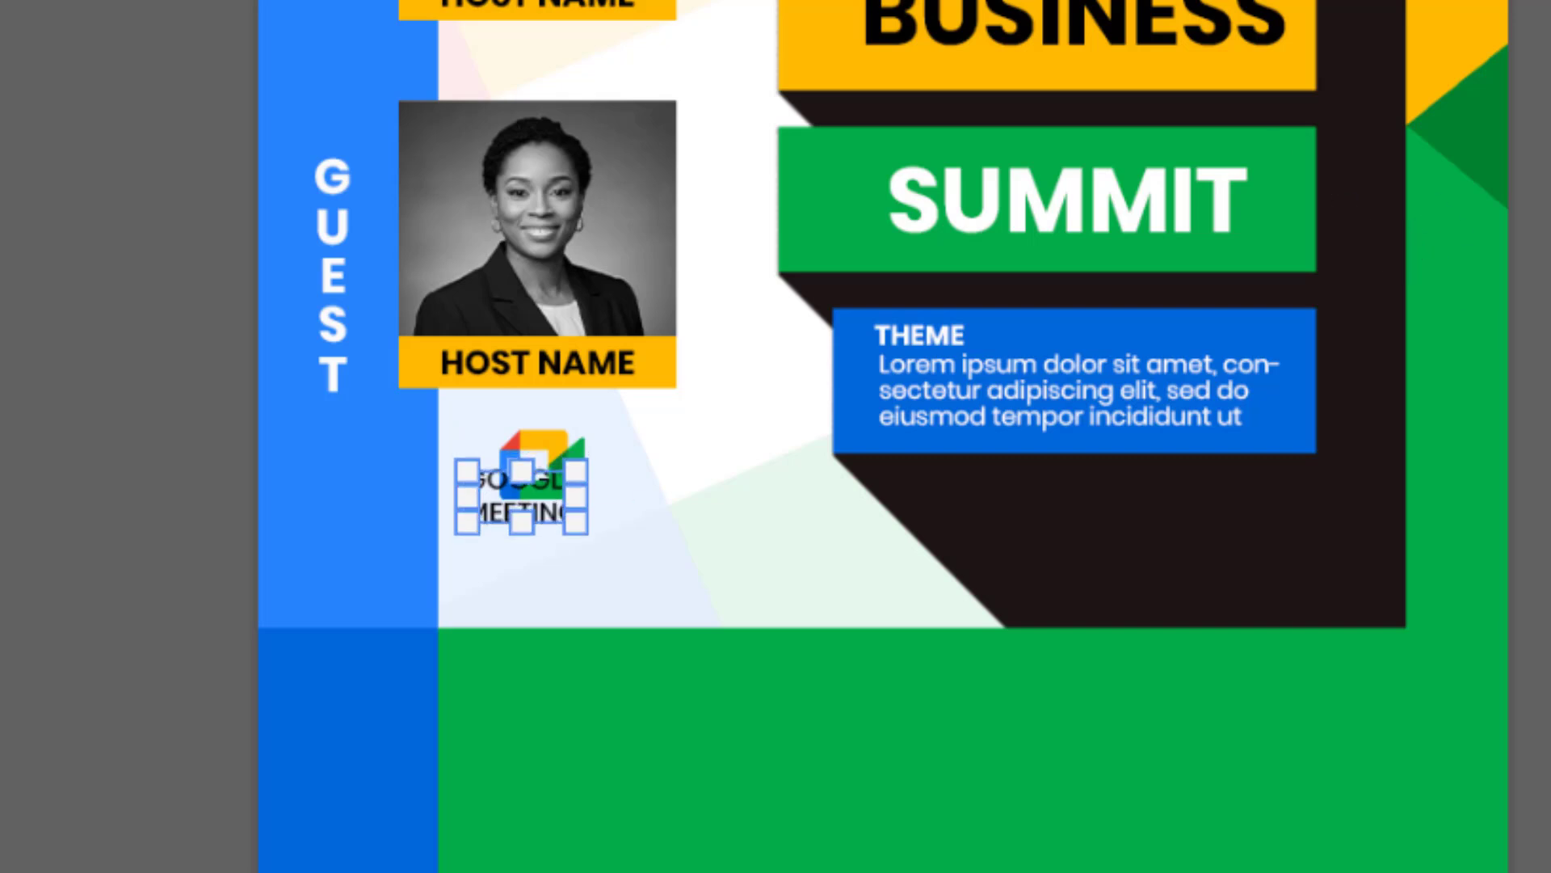
key(Right)
key(Right)
key(Right)
key(Right)
key(Right)
key(Right)
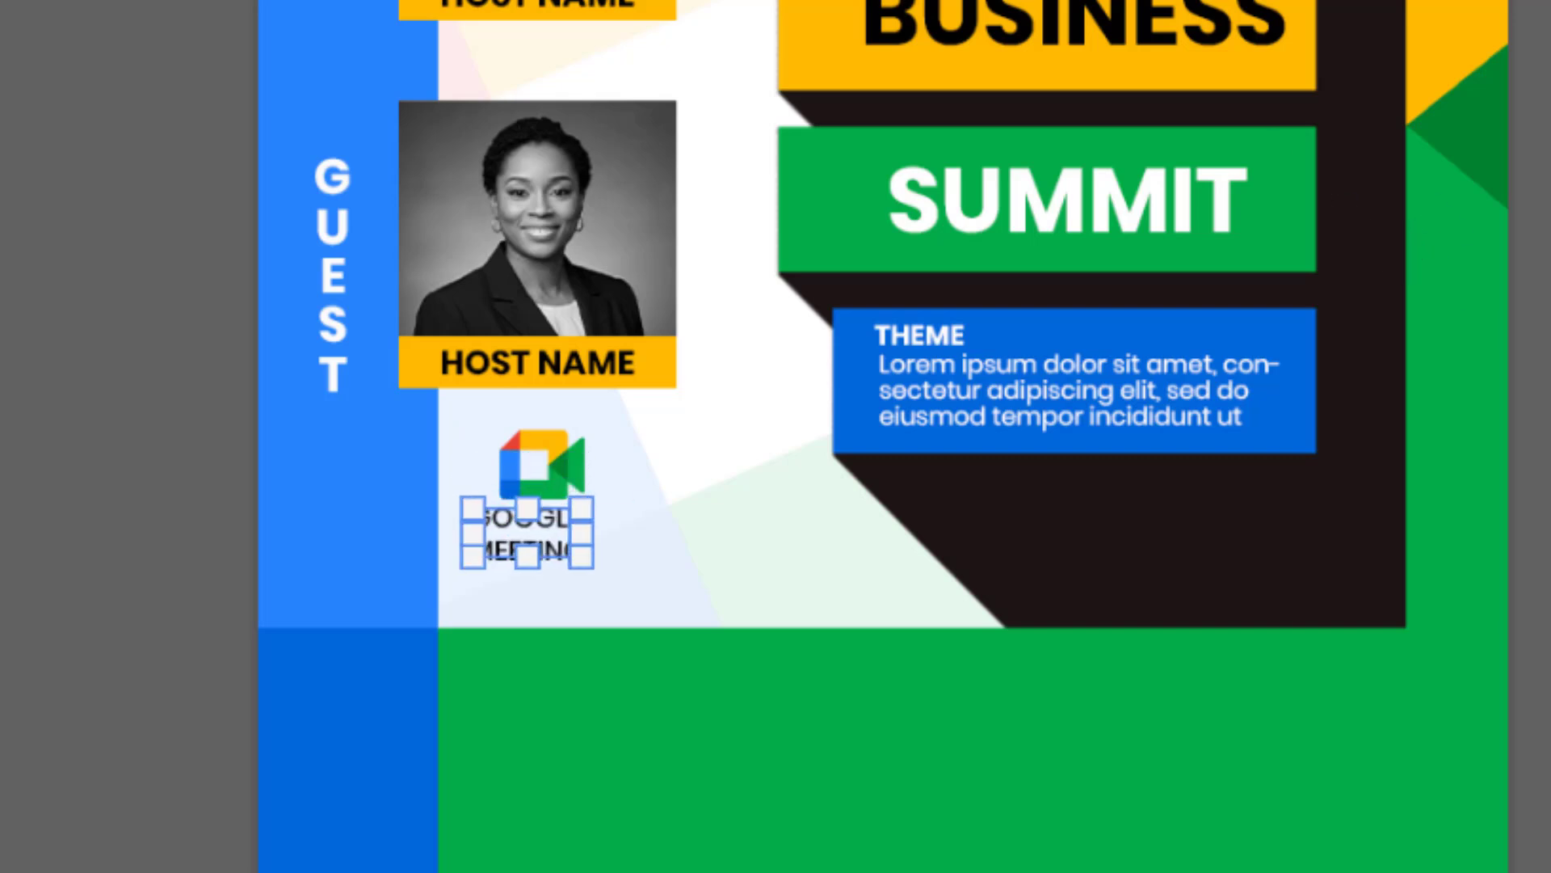
Step: Shift the GOOGLE MEETING caption slightly further down and right to fine-tune its centring under the logo
key(Down)
key(Down)
key(Down)
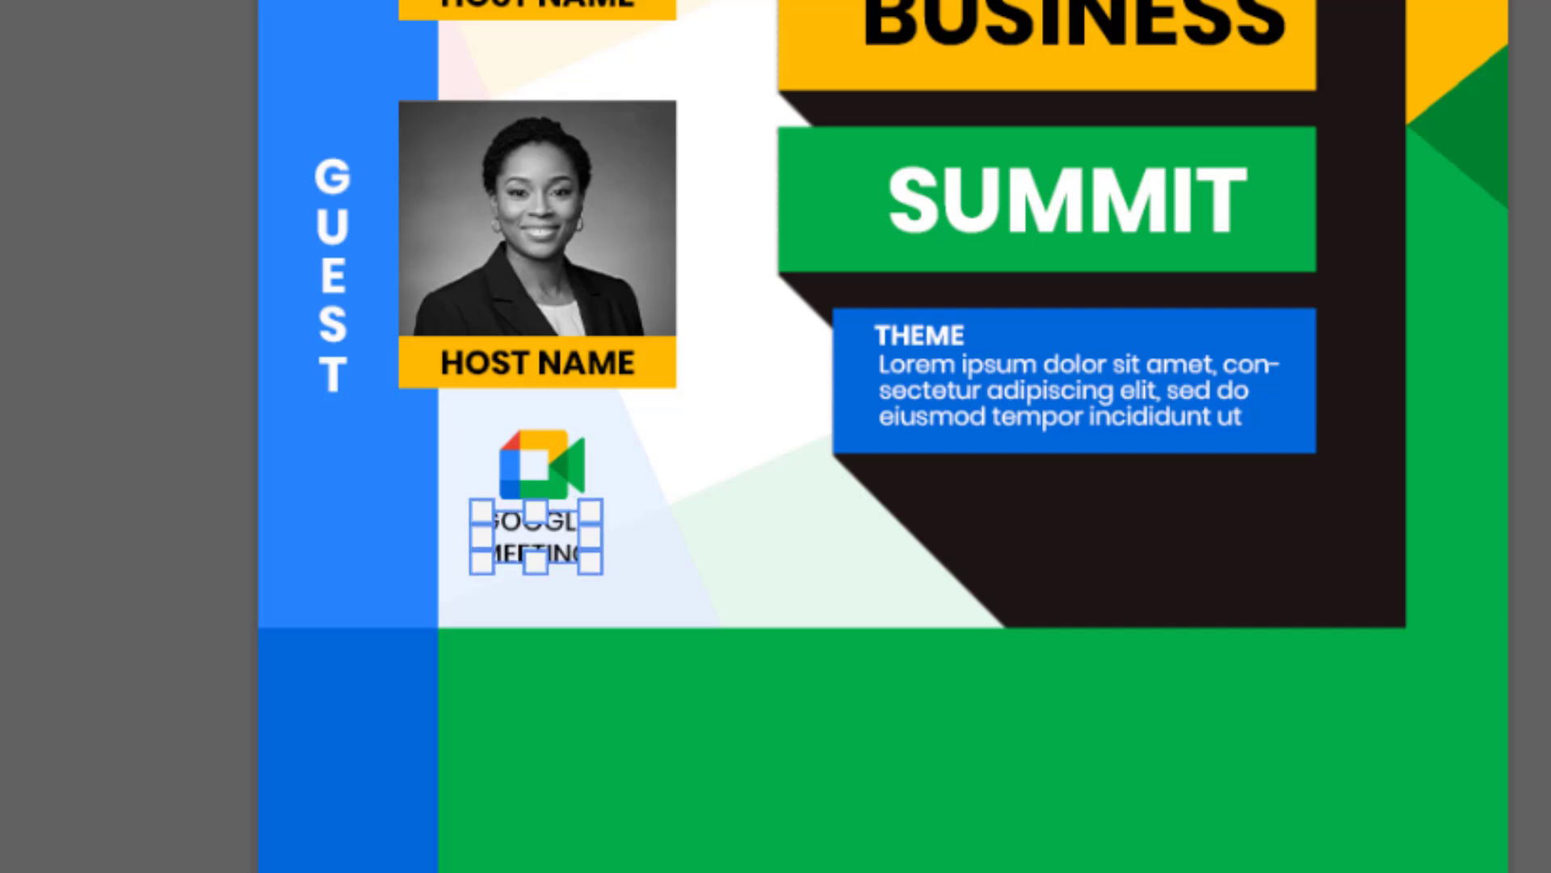
key(Escape)
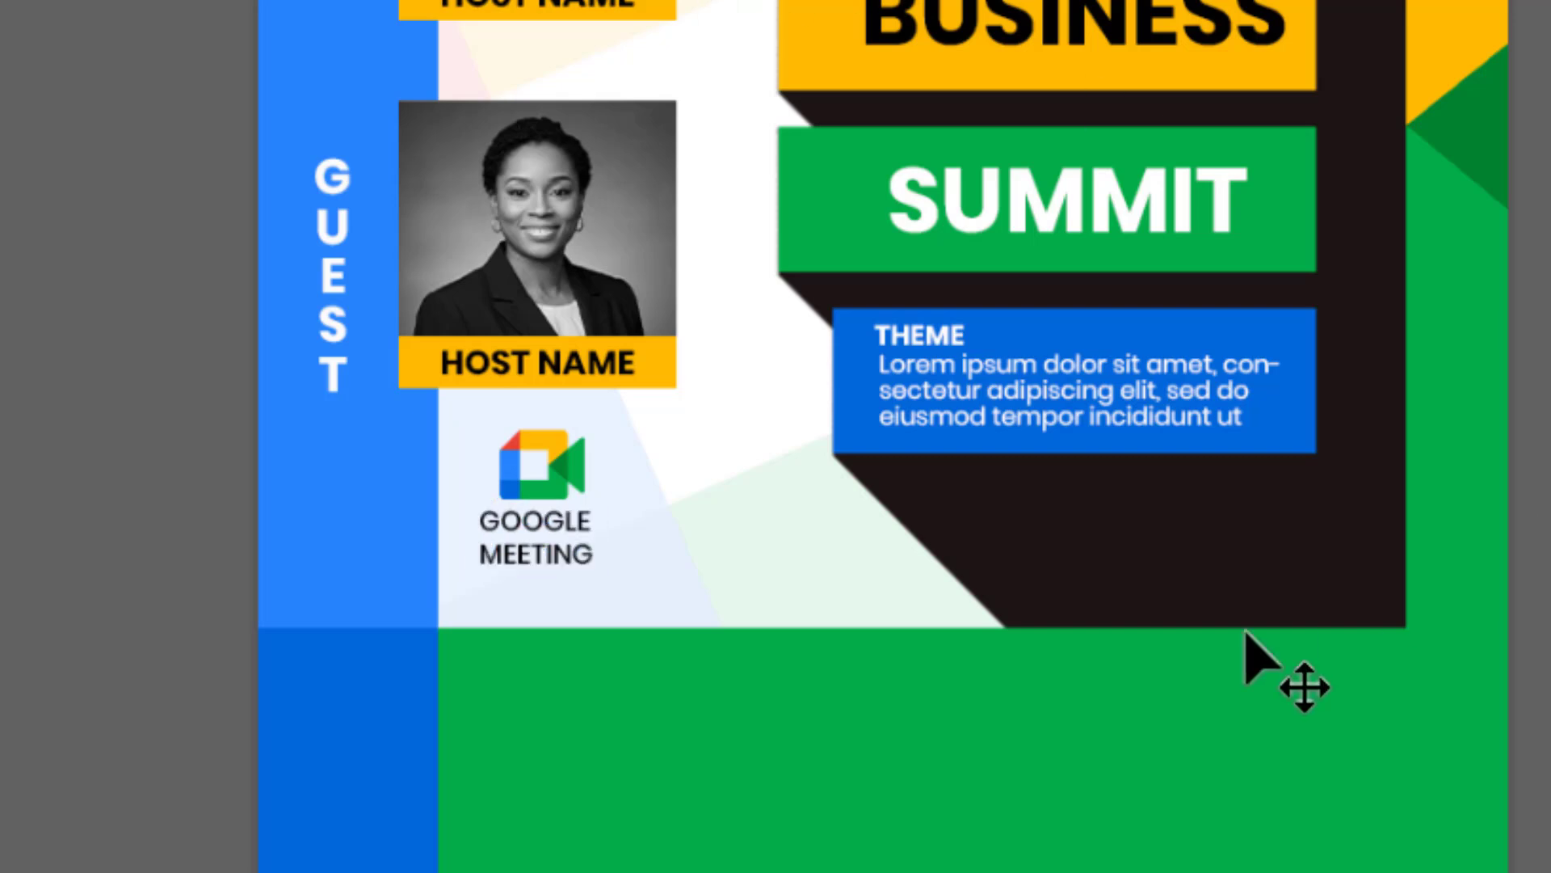
Step: Change the font style of the GOOGLE MEETING caption to Poppins Regular
click(569, 531)
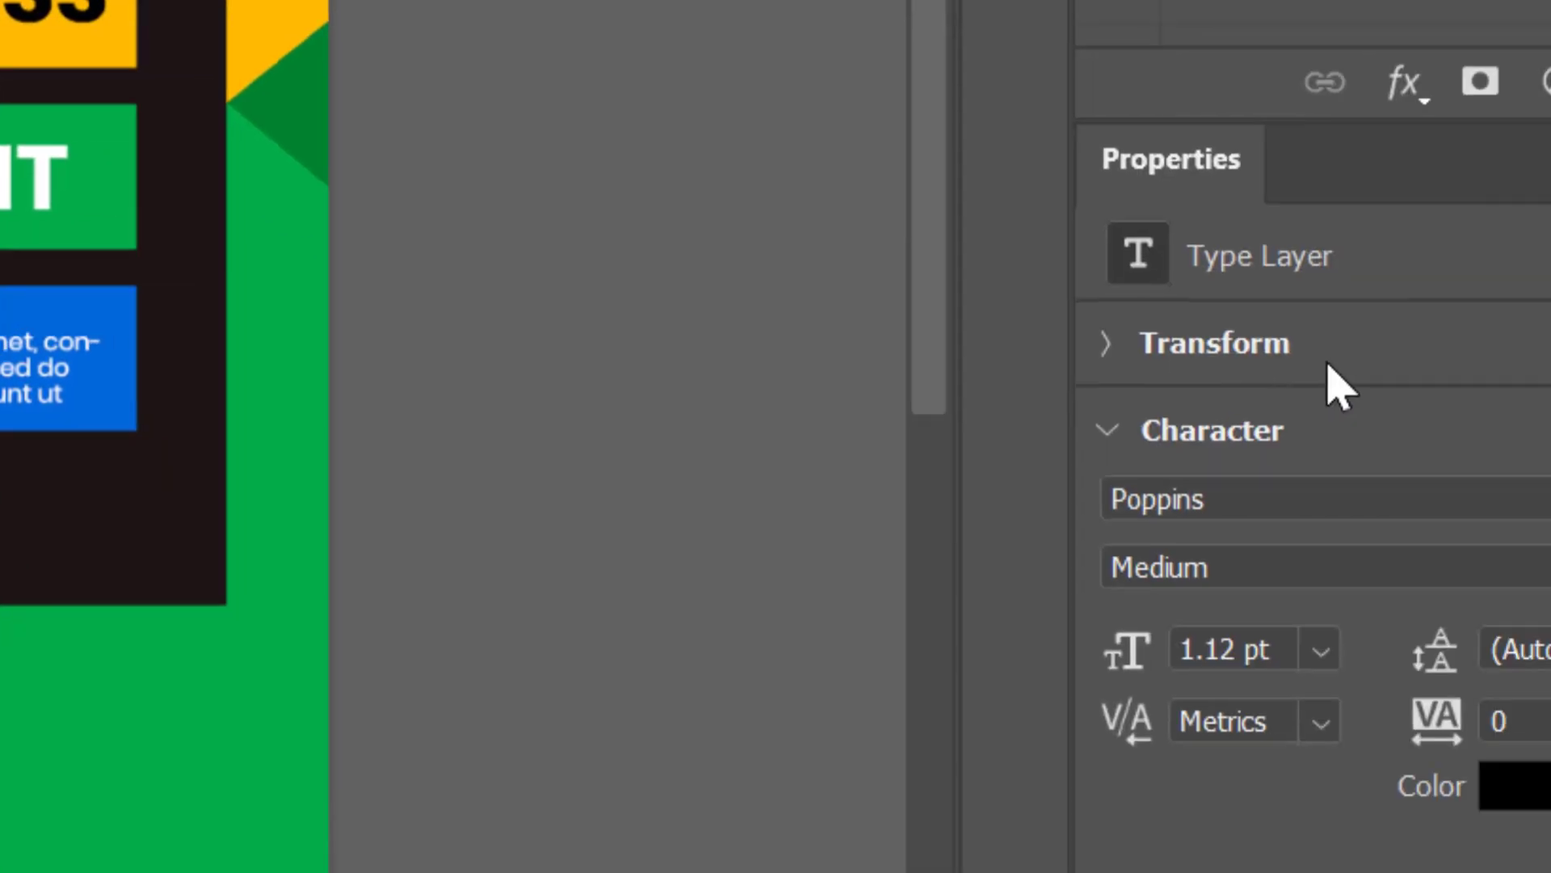
click(1302, 571)
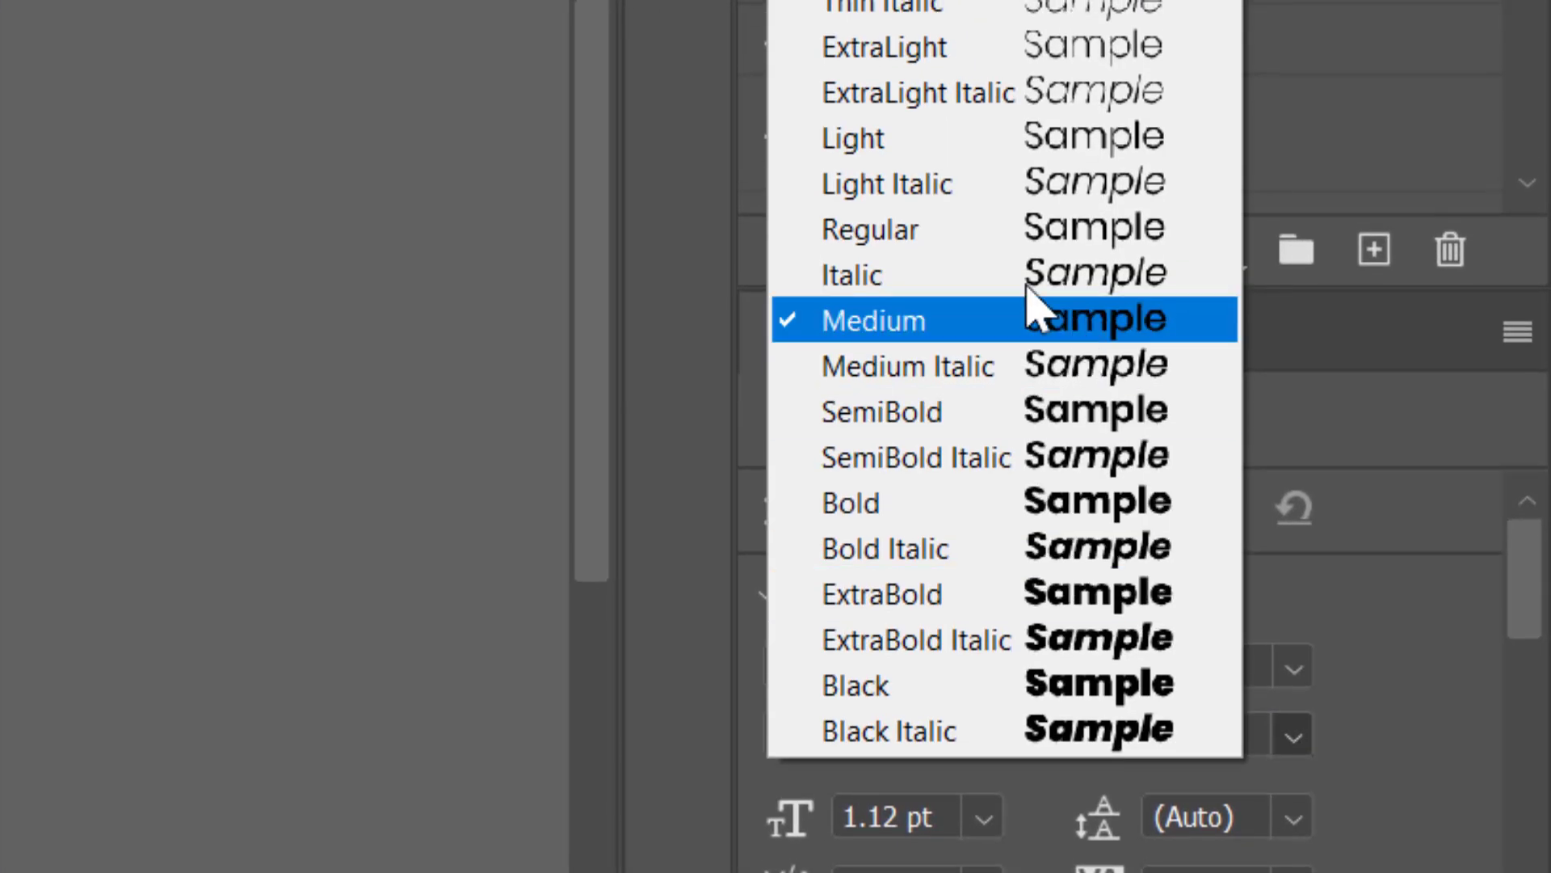
click(967, 231)
click(307, 463)
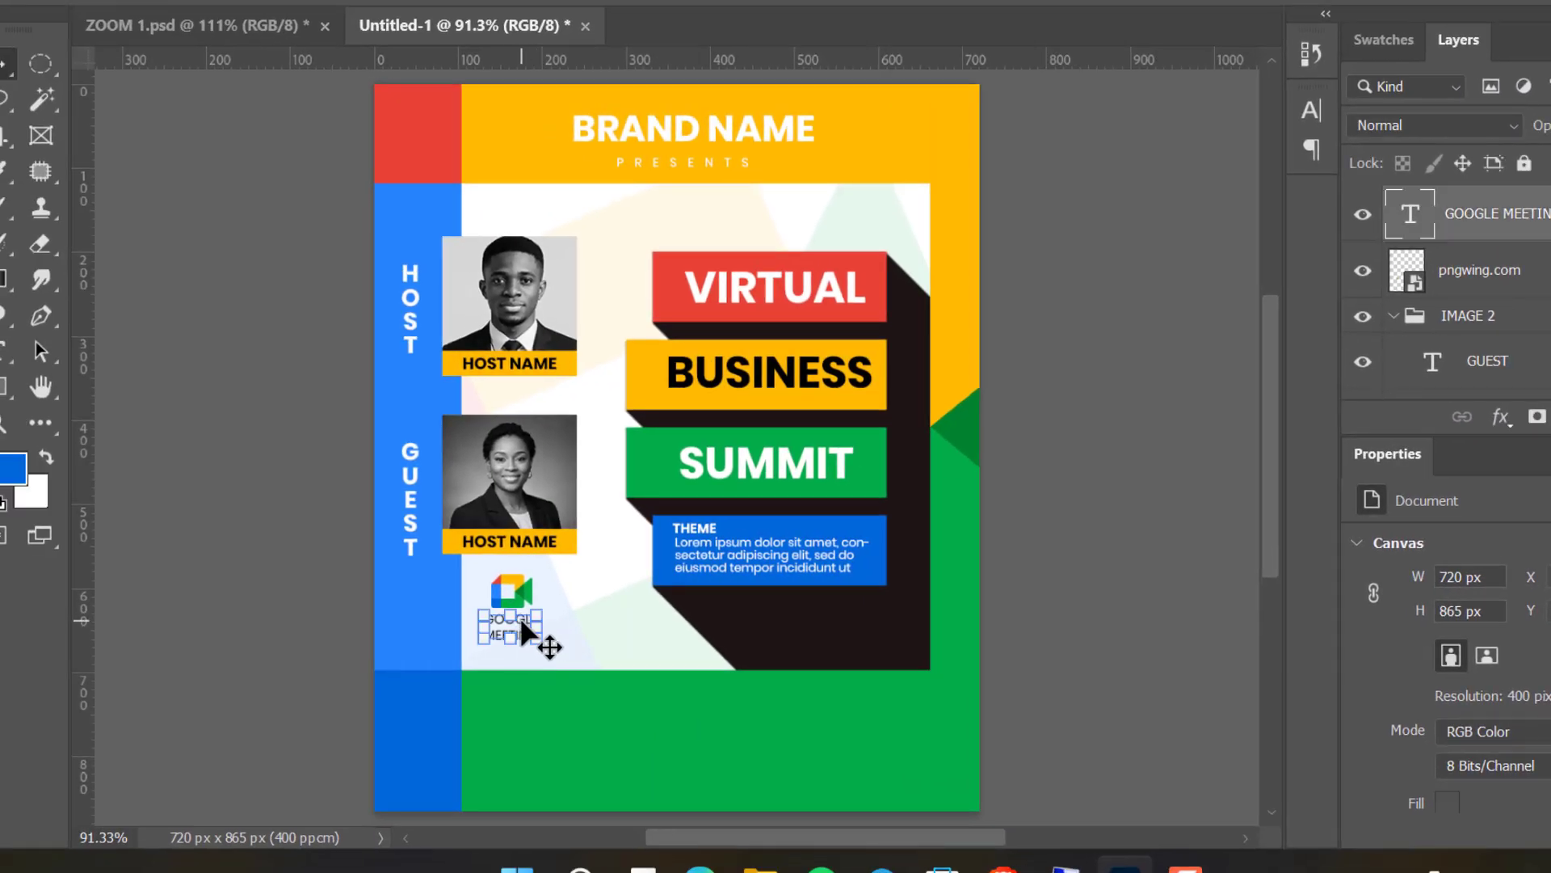
Step: Group the GOOGLE MEETING text layer with the pngwing.com logo layer and name the group GOOGLE MEETING
click(518, 616)
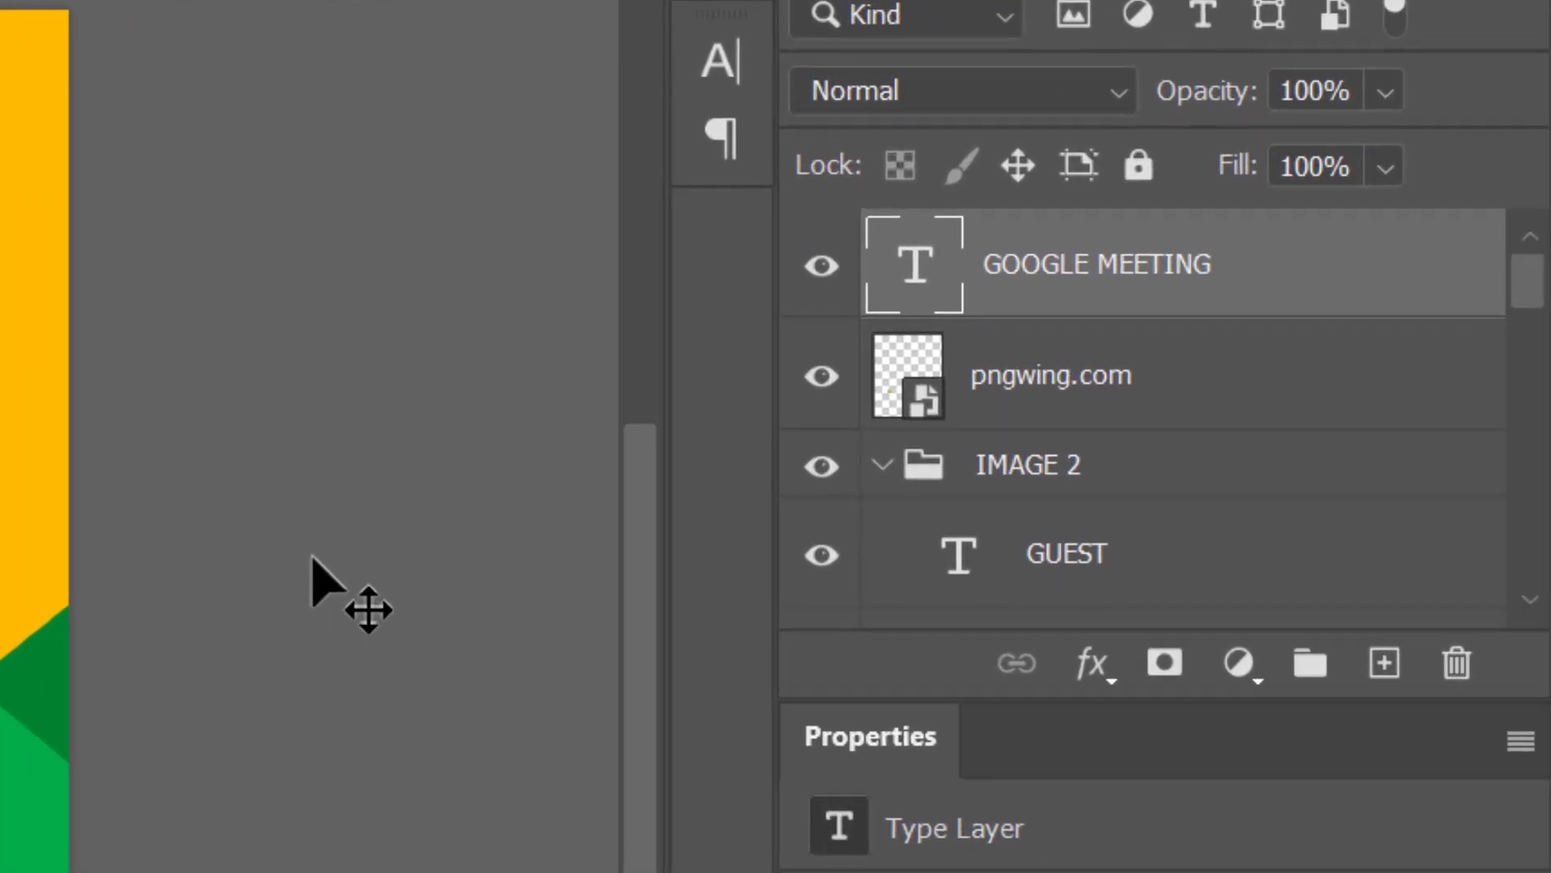
click(814, 455)
click(1202, 413)
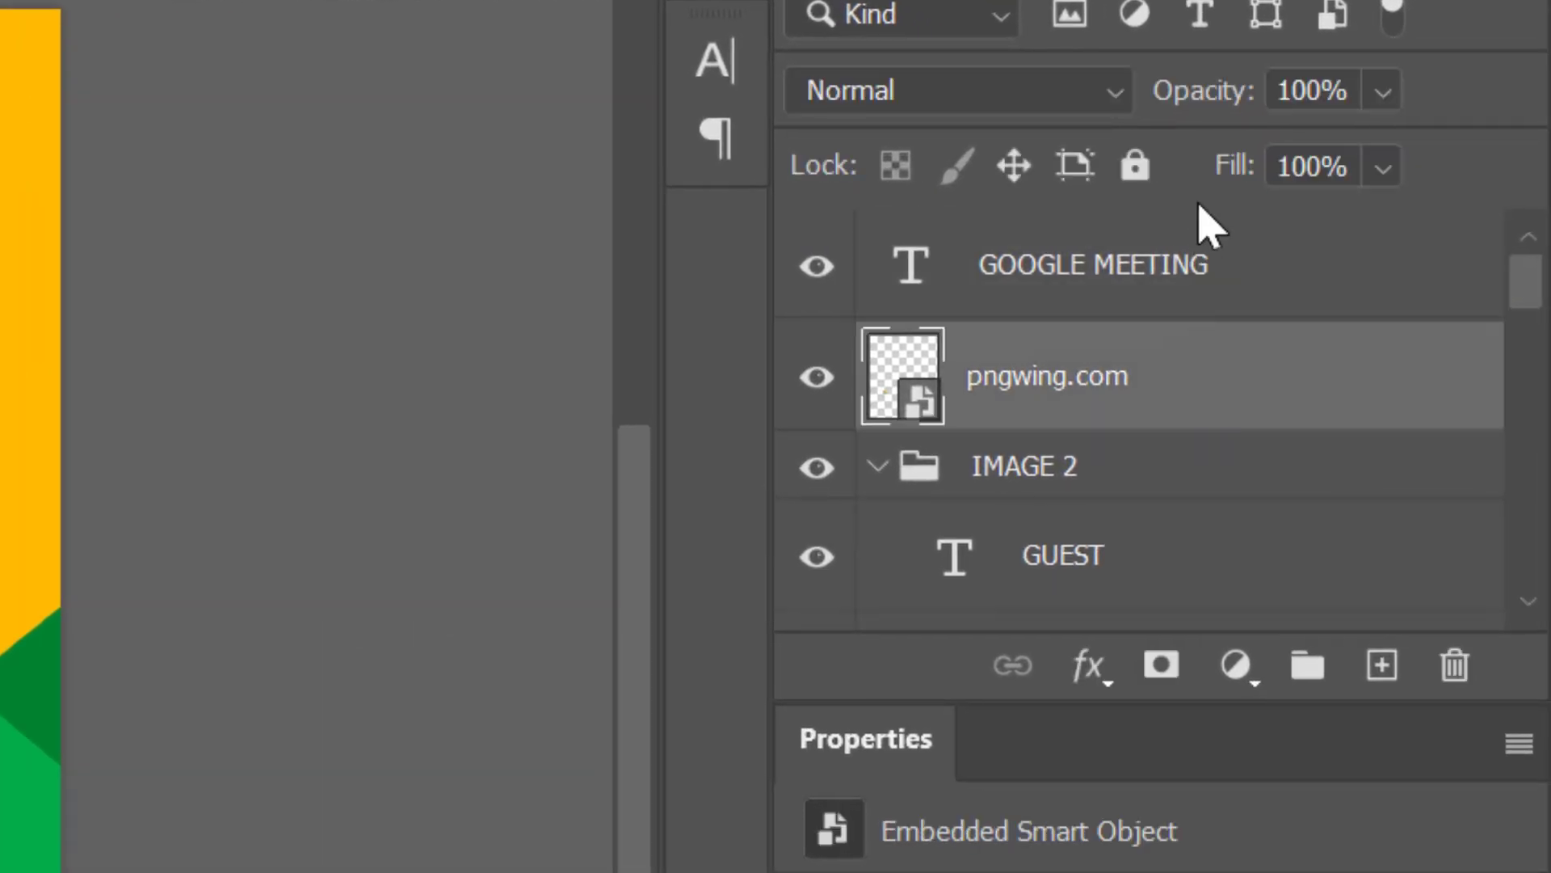
shift+click(1186, 296)
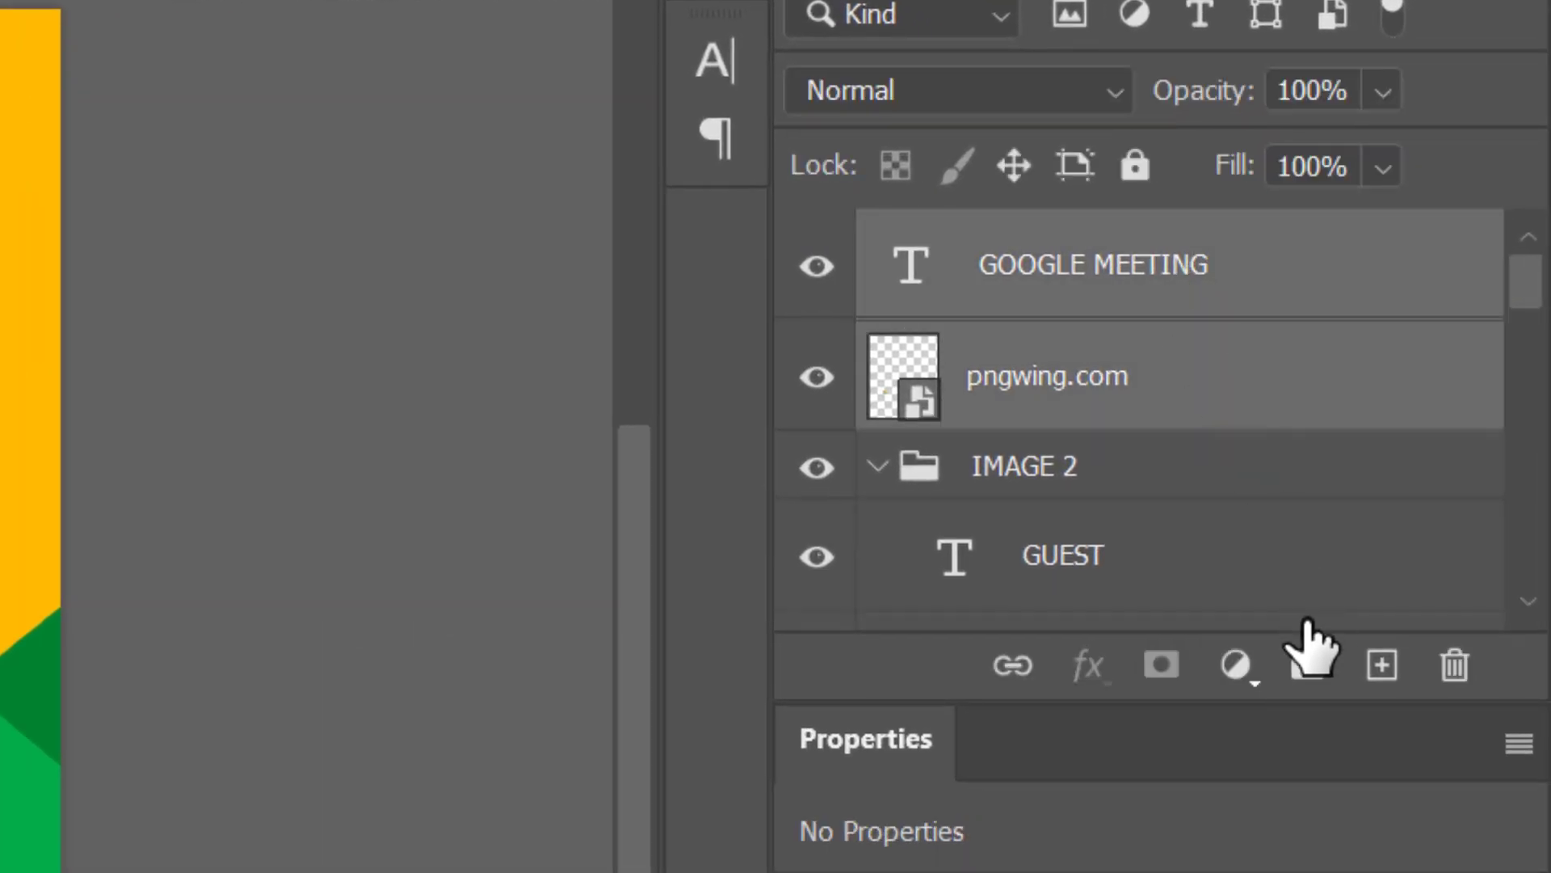
click(1304, 675)
double_click(1053, 246)
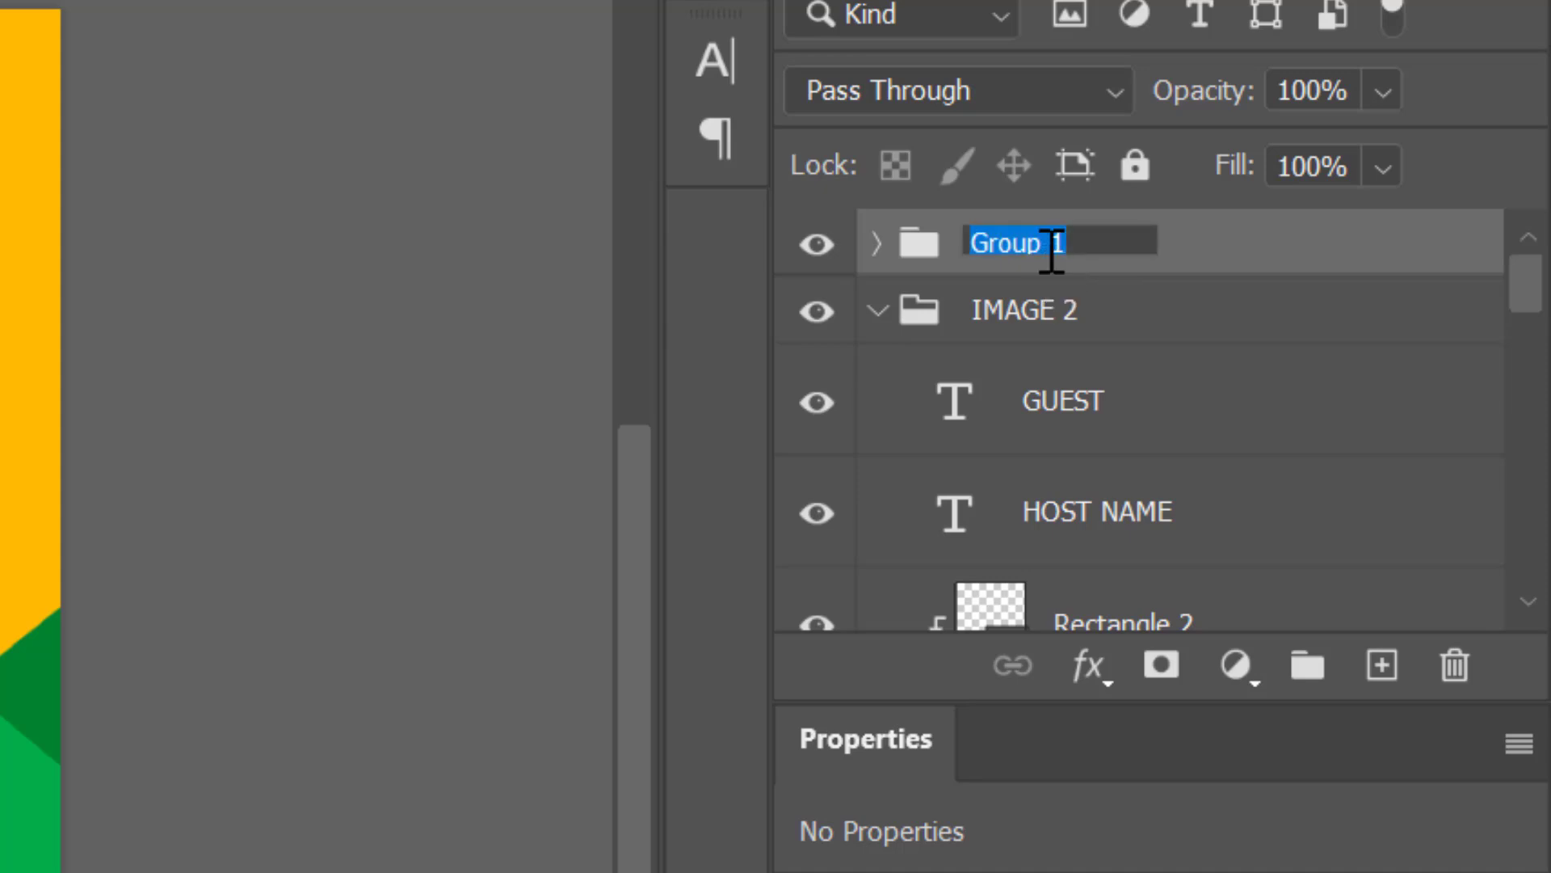
text(GOOGLE MEETING)
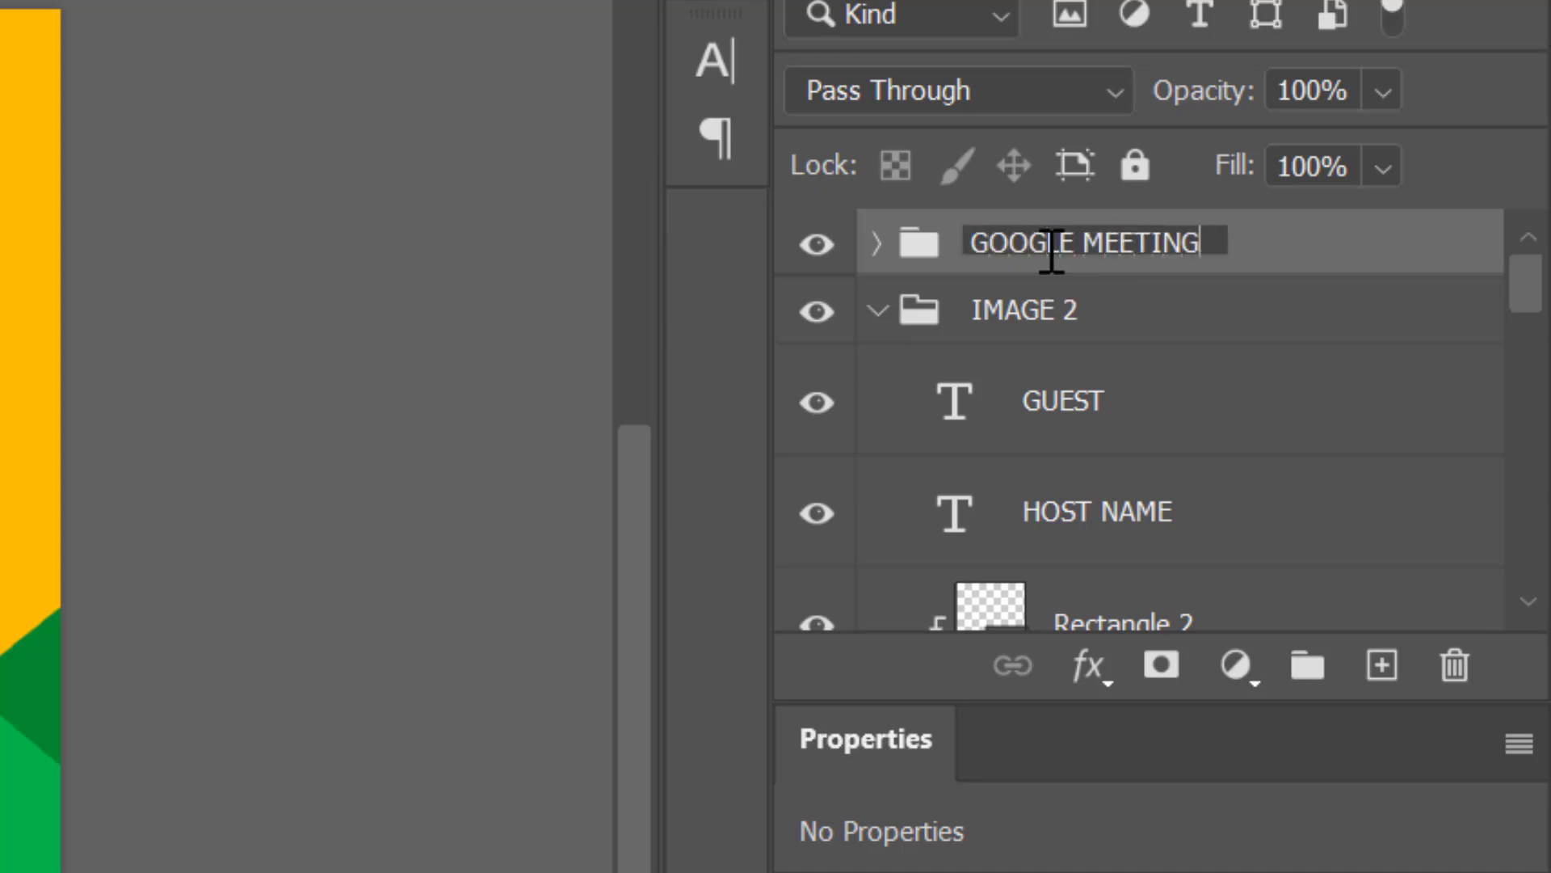
key(Return)
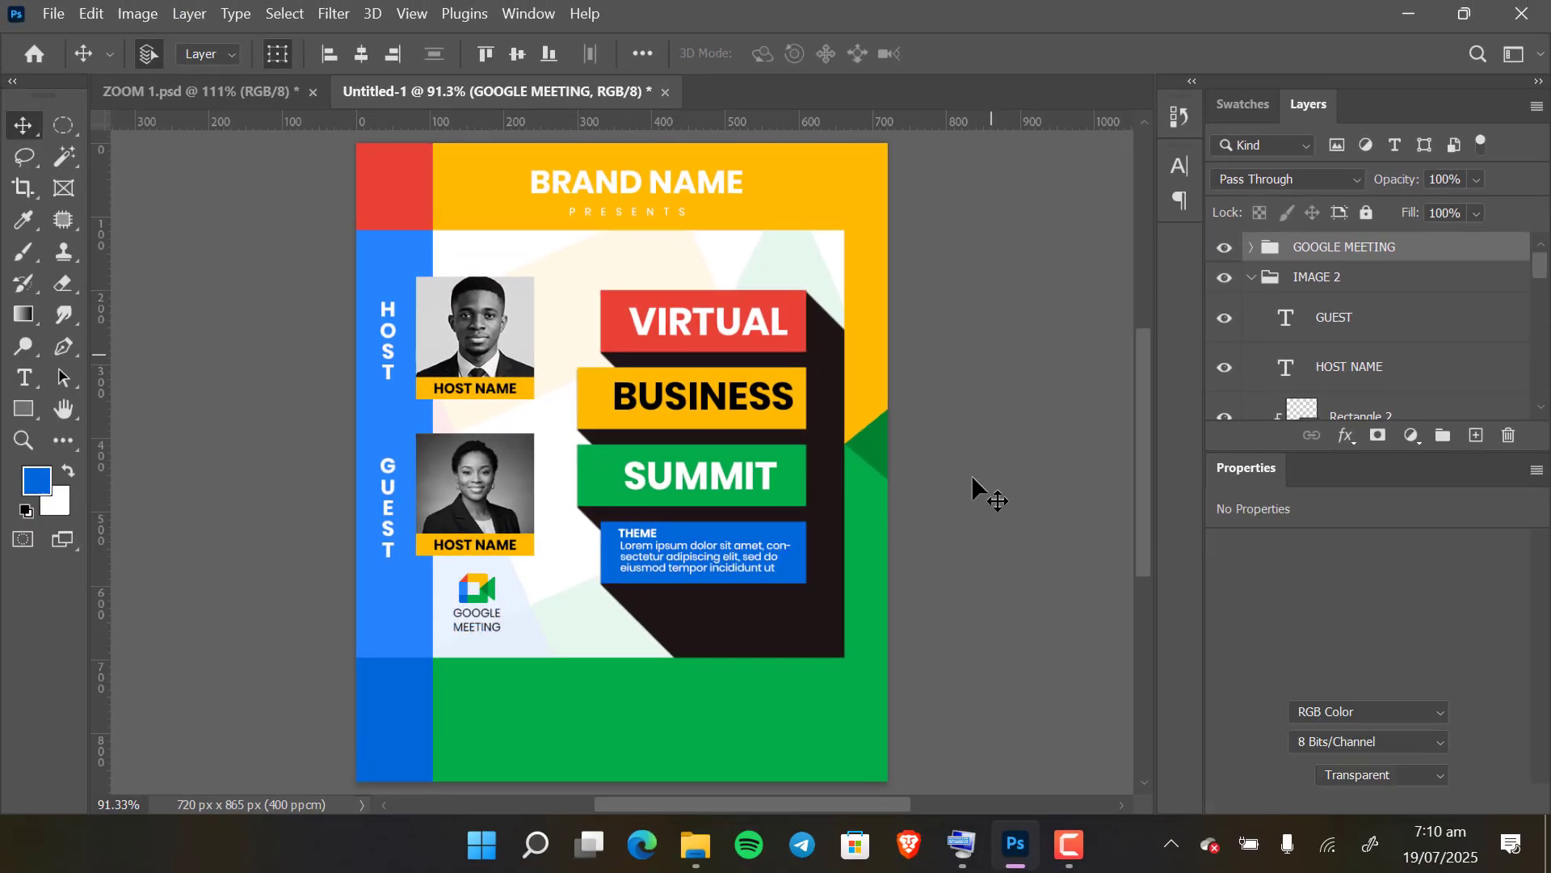
click(972, 477)
Step: Place the QR code image pngwing.com (1) from the ONLINE folder, scaled to about 93 px square, in the green band below GOOGLE MEETING
mouse_move(711, 855)
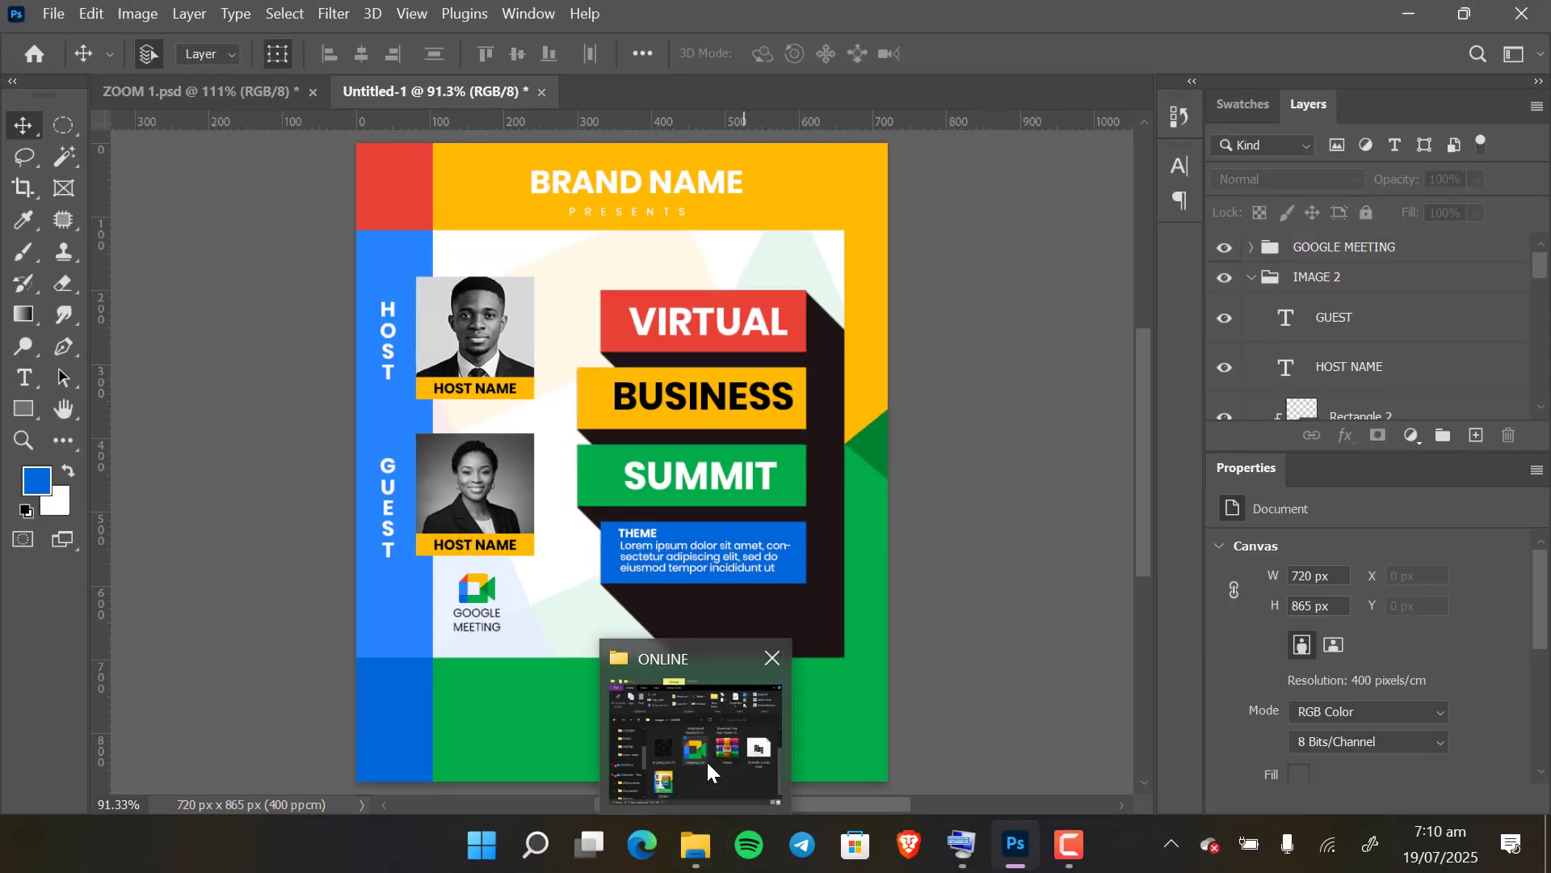
click(706, 759)
click(821, 535)
drag(820, 534, 496, 690)
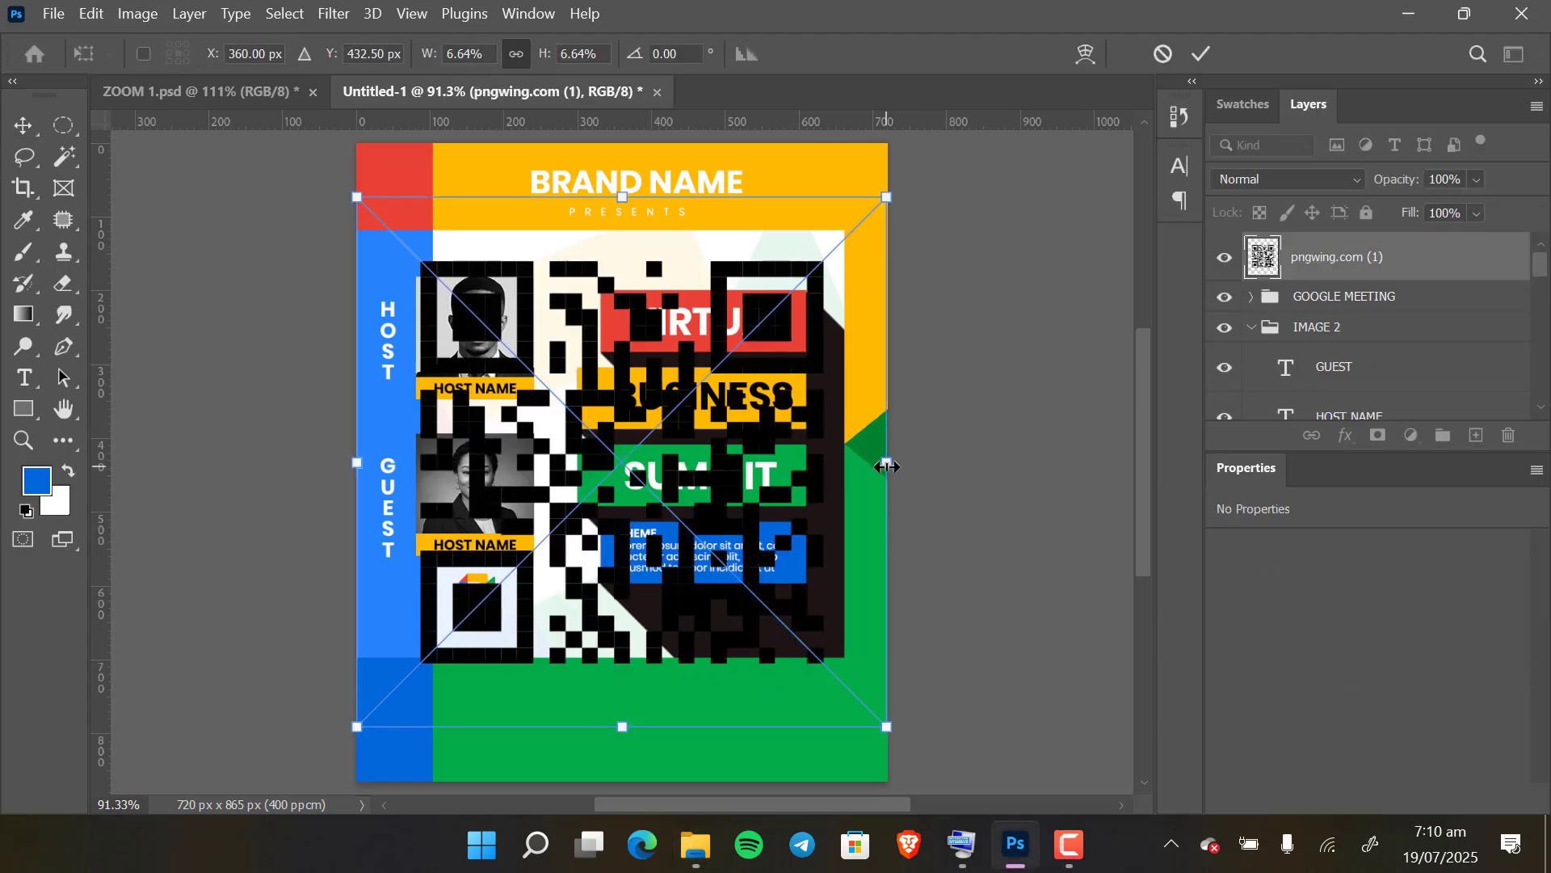
drag(886, 466, 476, 690)
click(1203, 53)
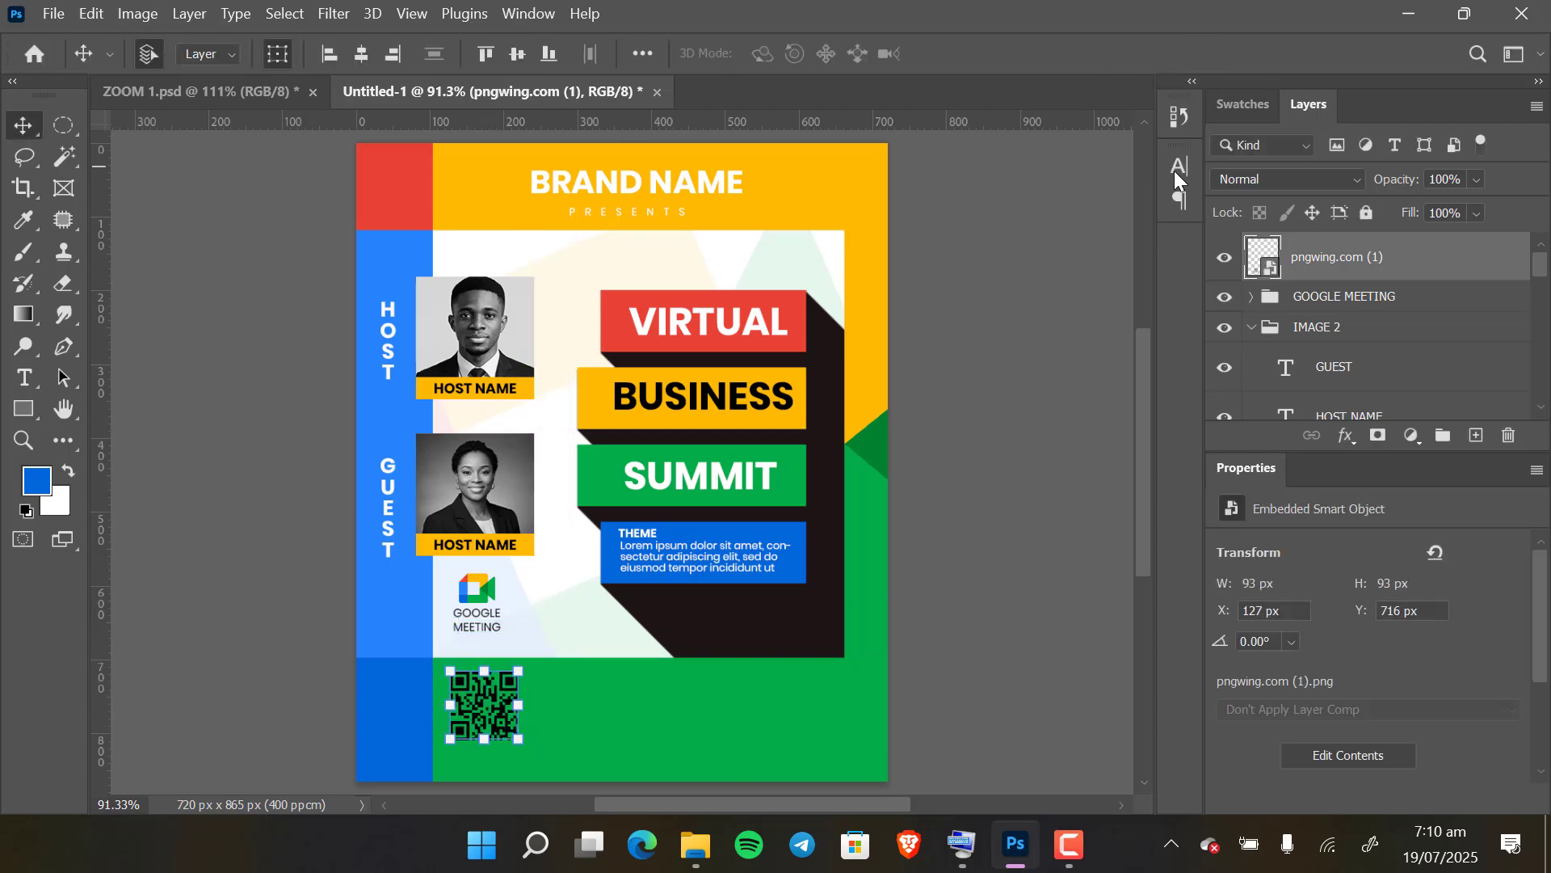
Step: Apply a white (ffffff) Color Overlay at 100% opacity to the QR code layer
click(1345, 436)
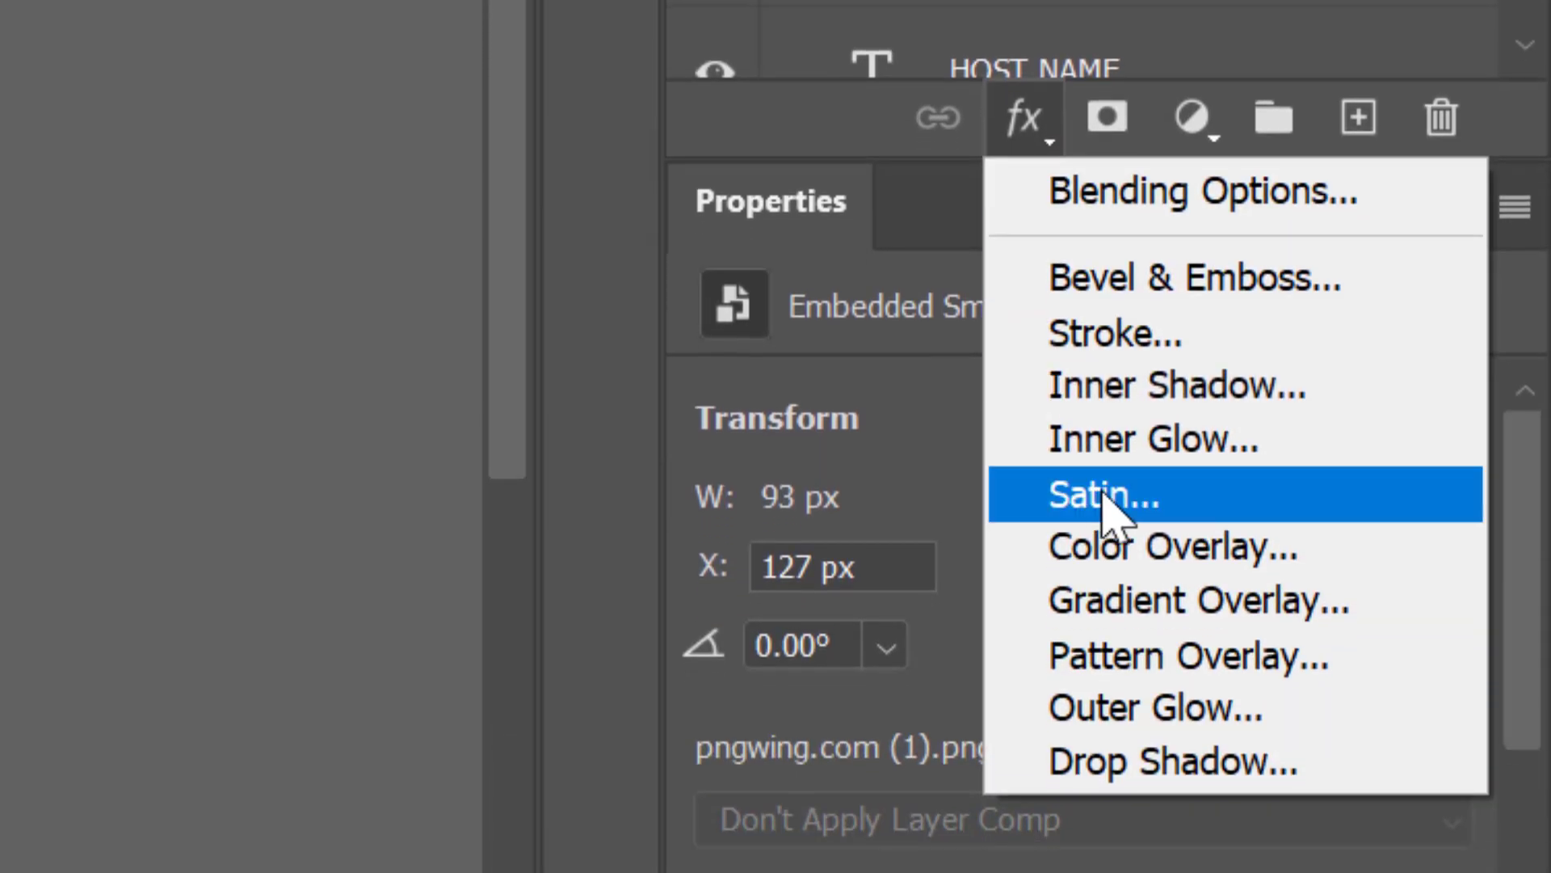
click(1125, 538)
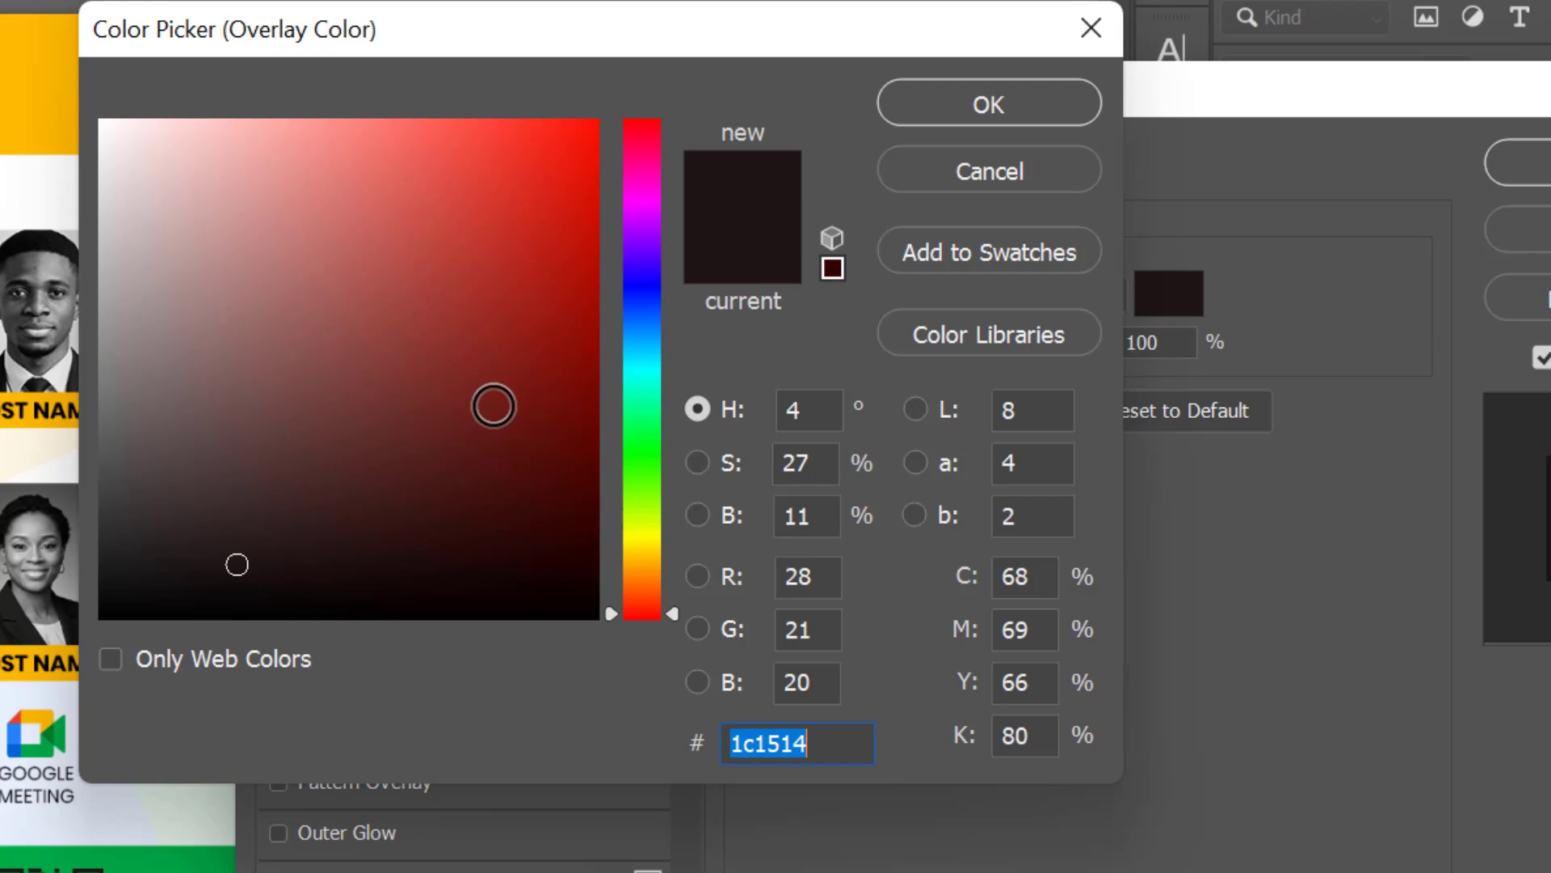
mouse_move(309, 454)
mouse_down()
mouse_move(245, 295)
mouse_move(99, 119)
mouse_up()
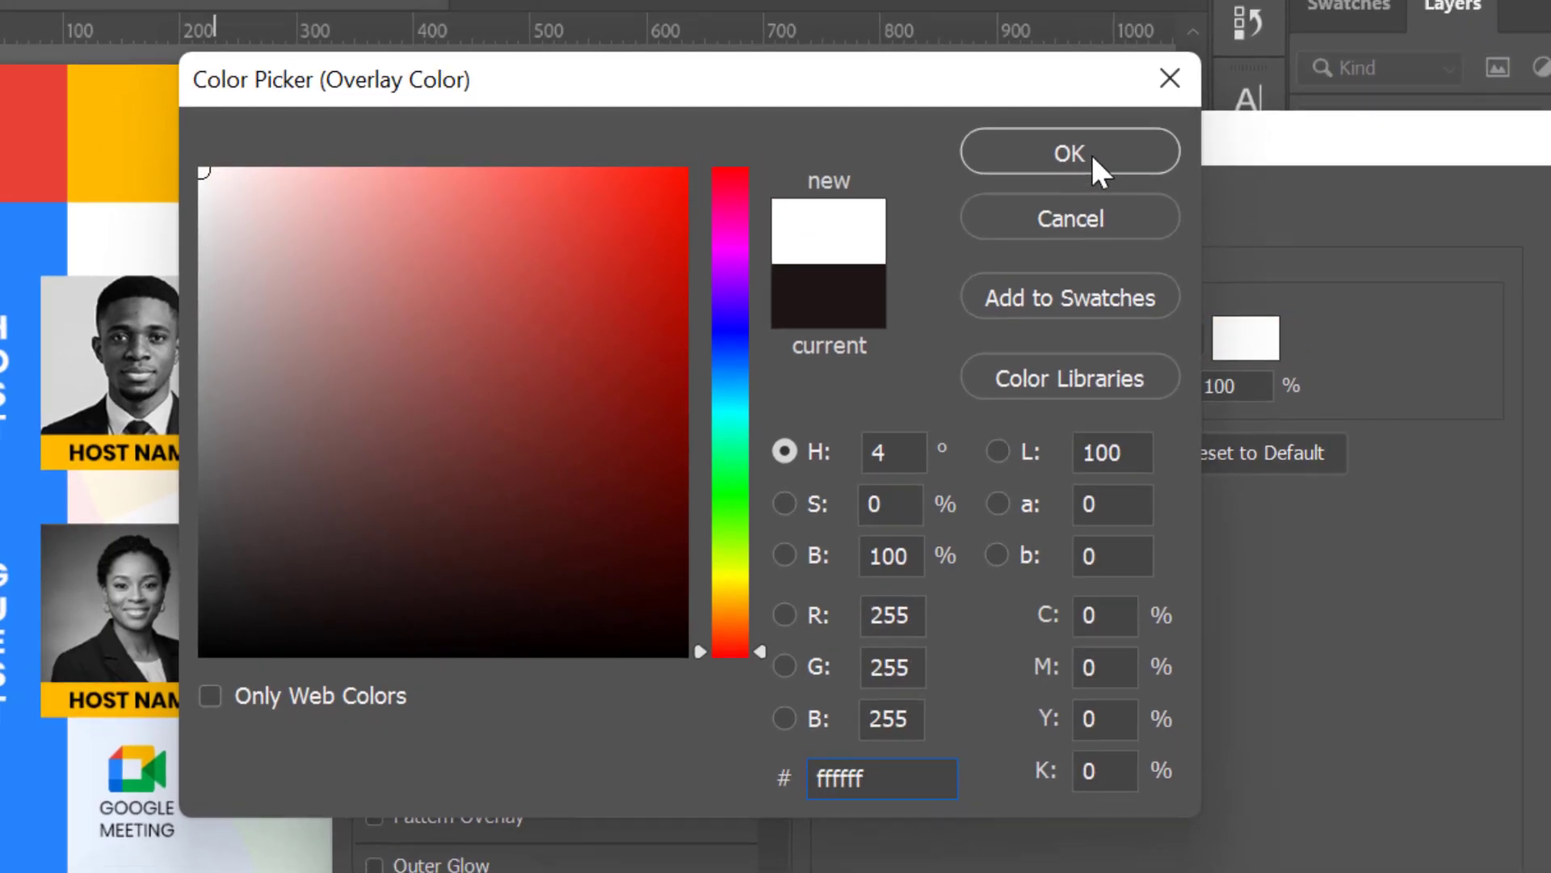
click(1091, 152)
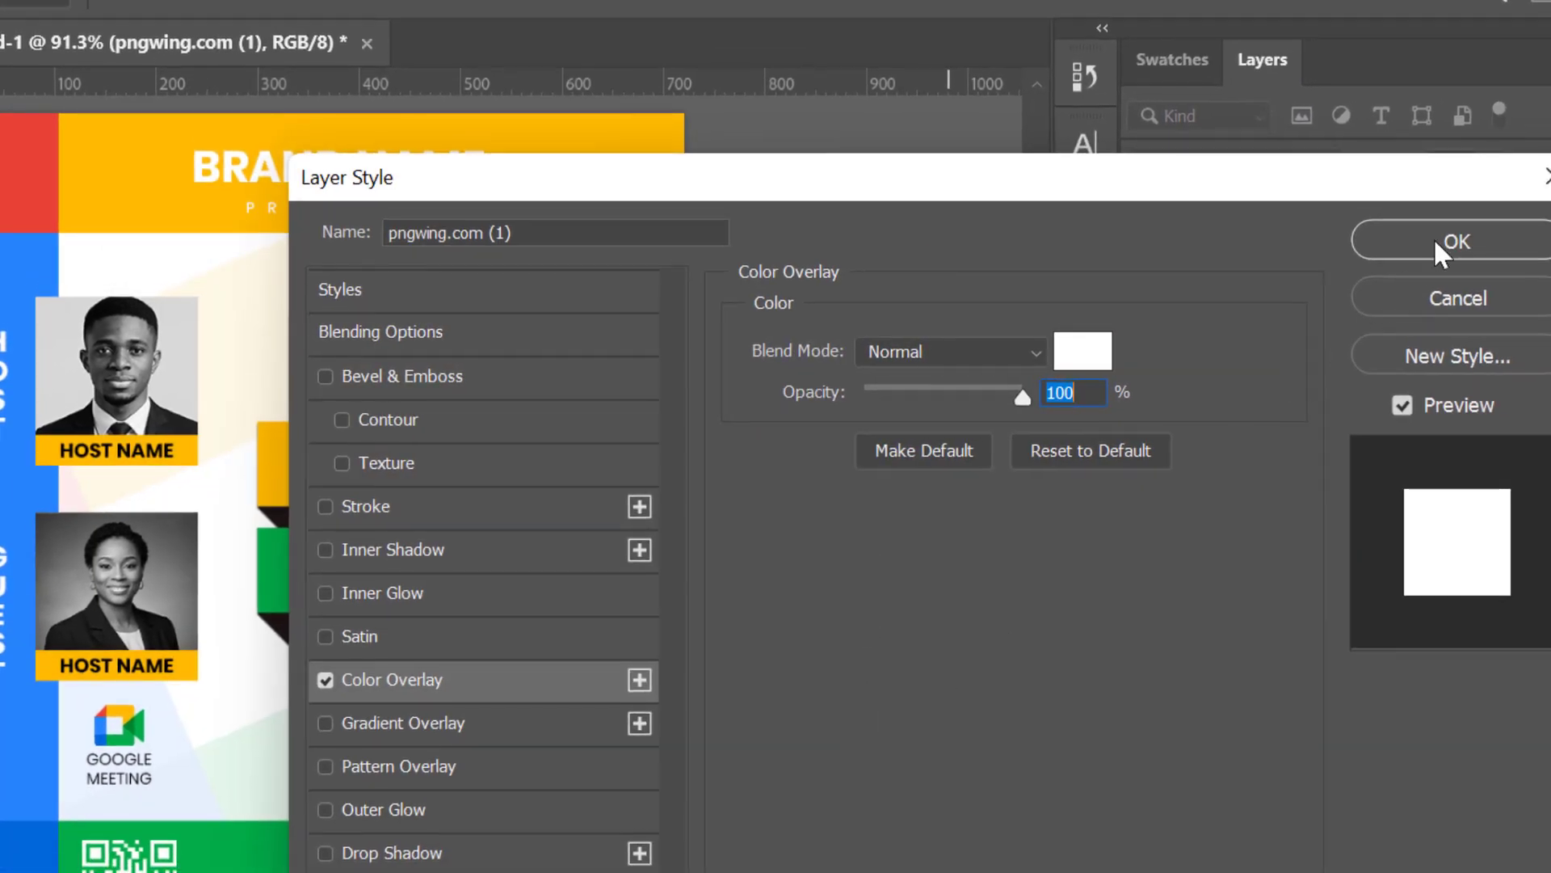
click(1446, 243)
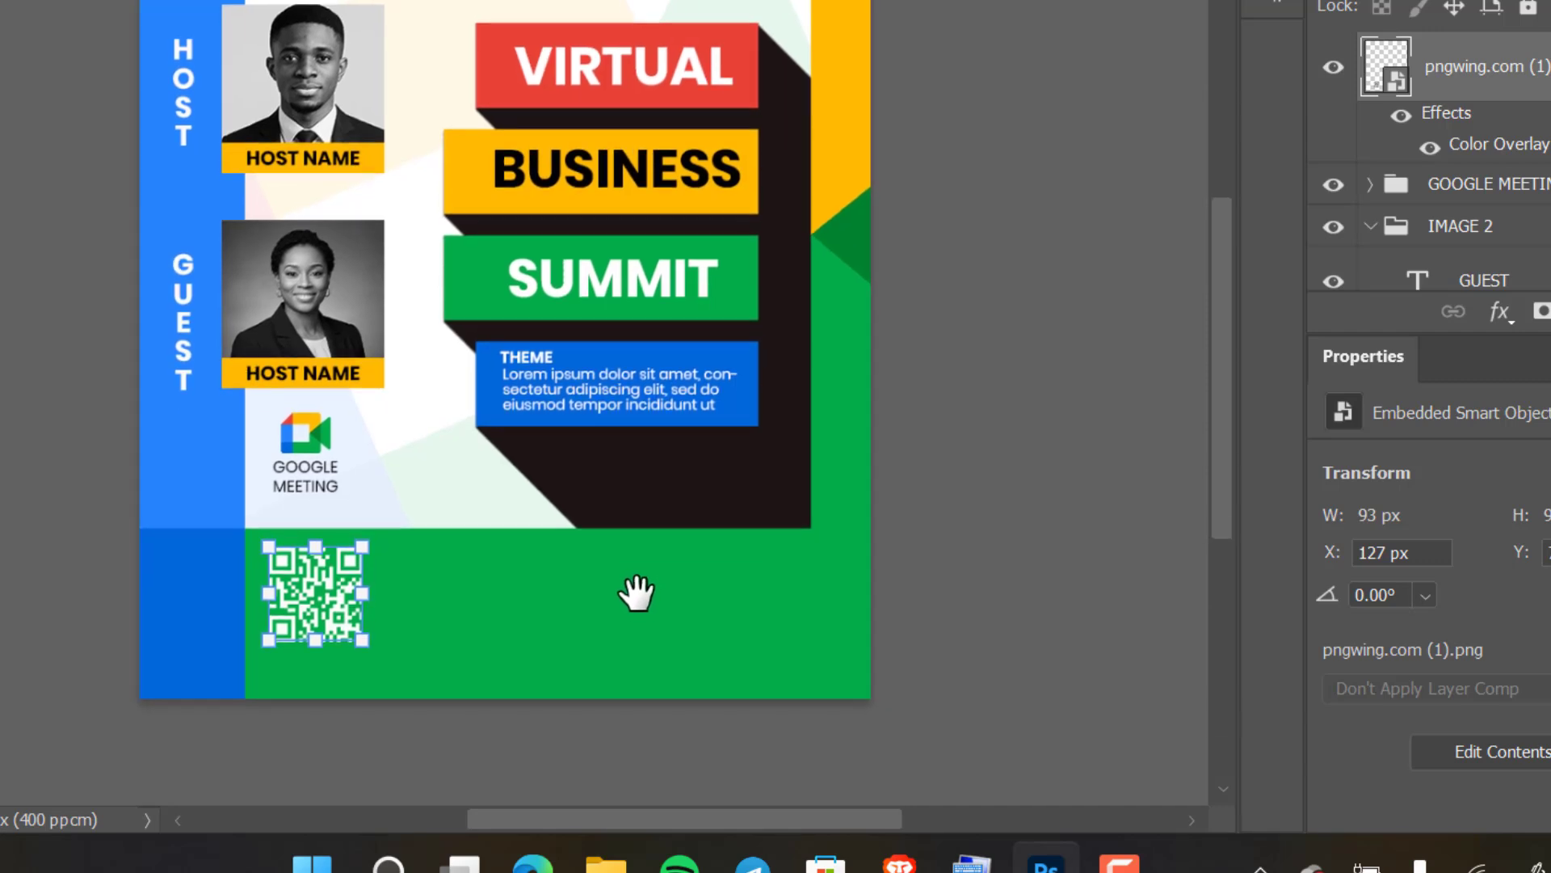
click(979, 356)
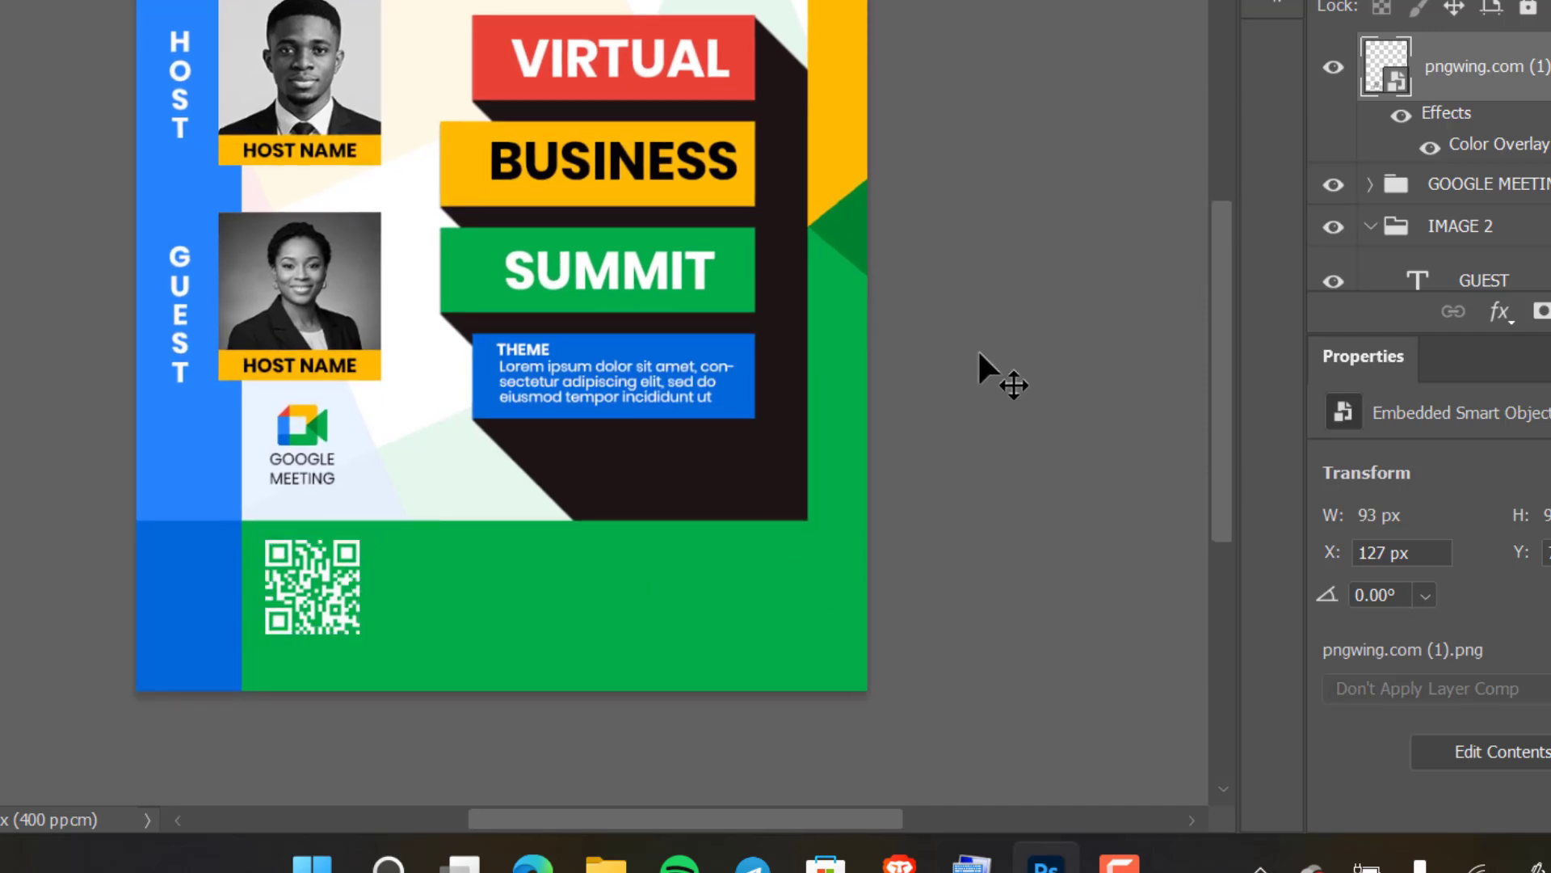
Step: Move the QR code slightly left and stretch it horizontally to nearly the width of the guest portrait block
click(297, 585)
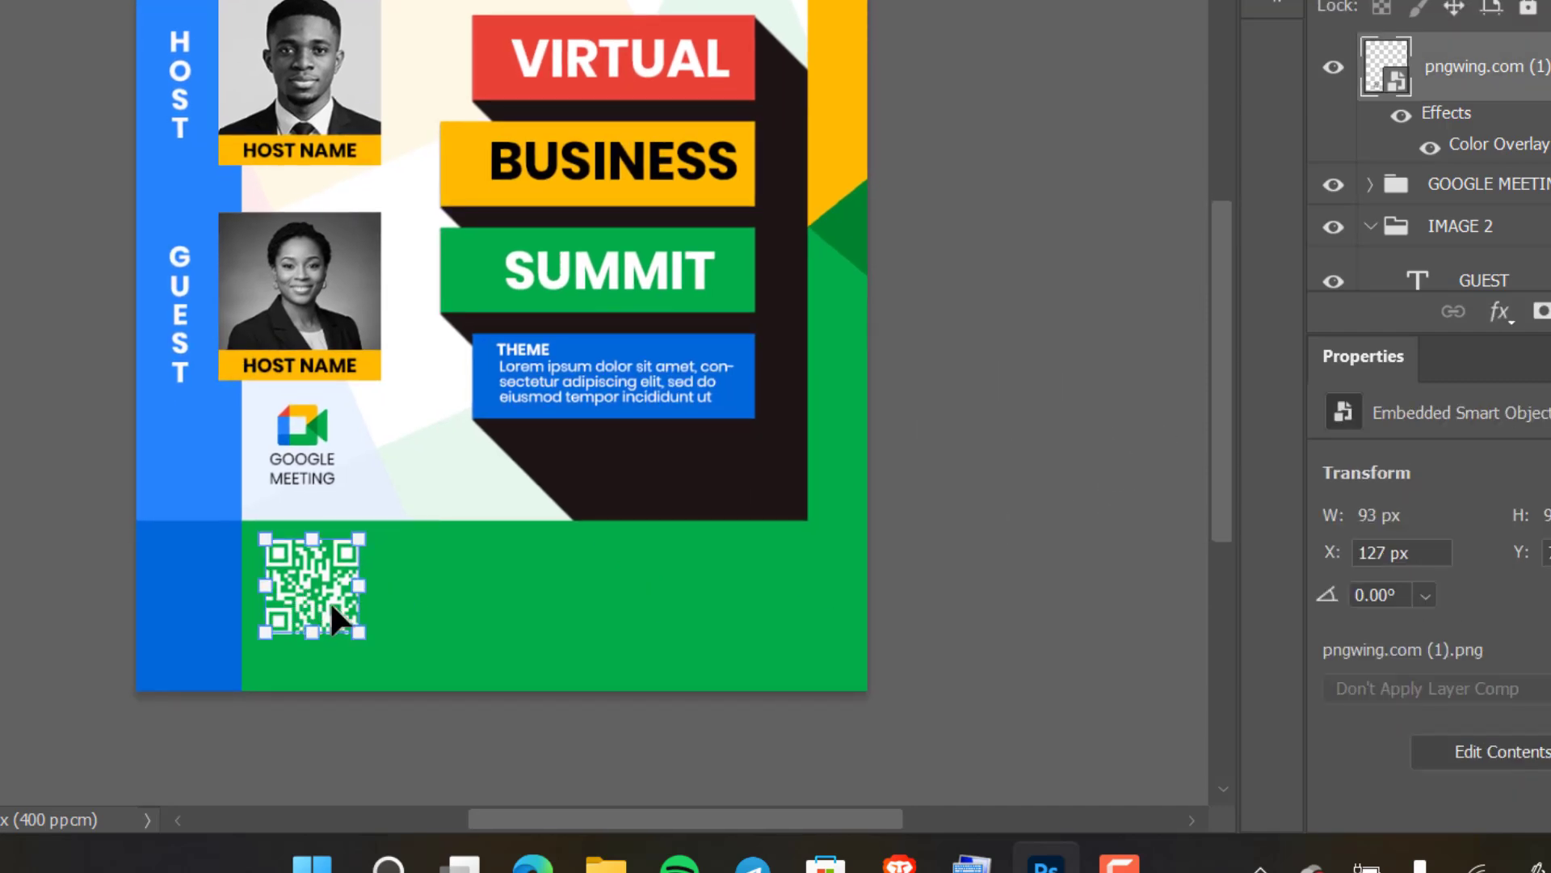
drag(270, 590, 237, 587)
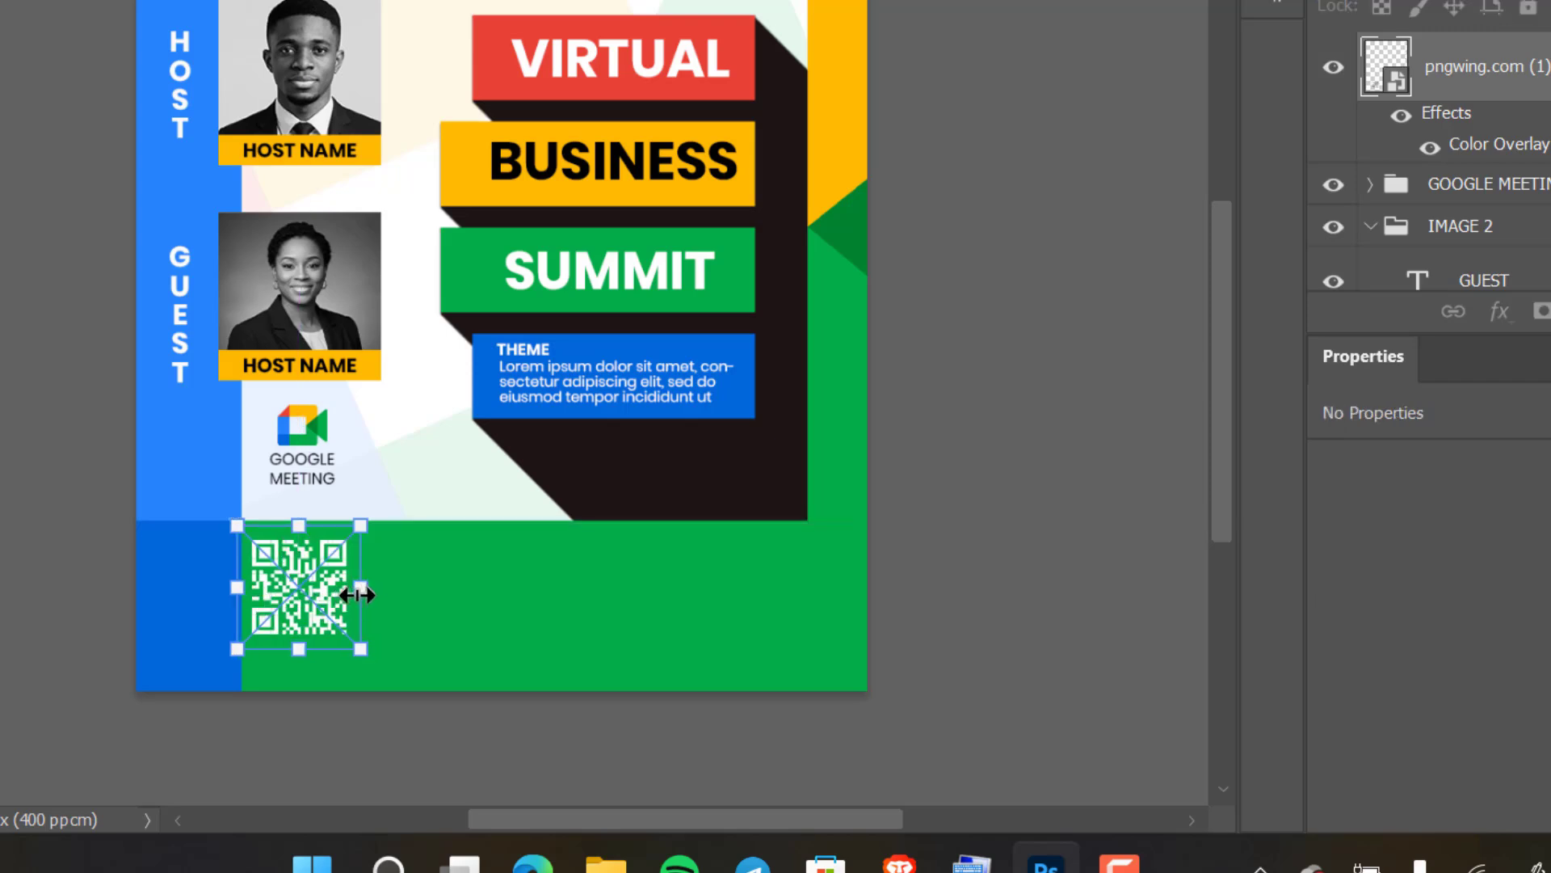
drag(368, 589, 394, 592)
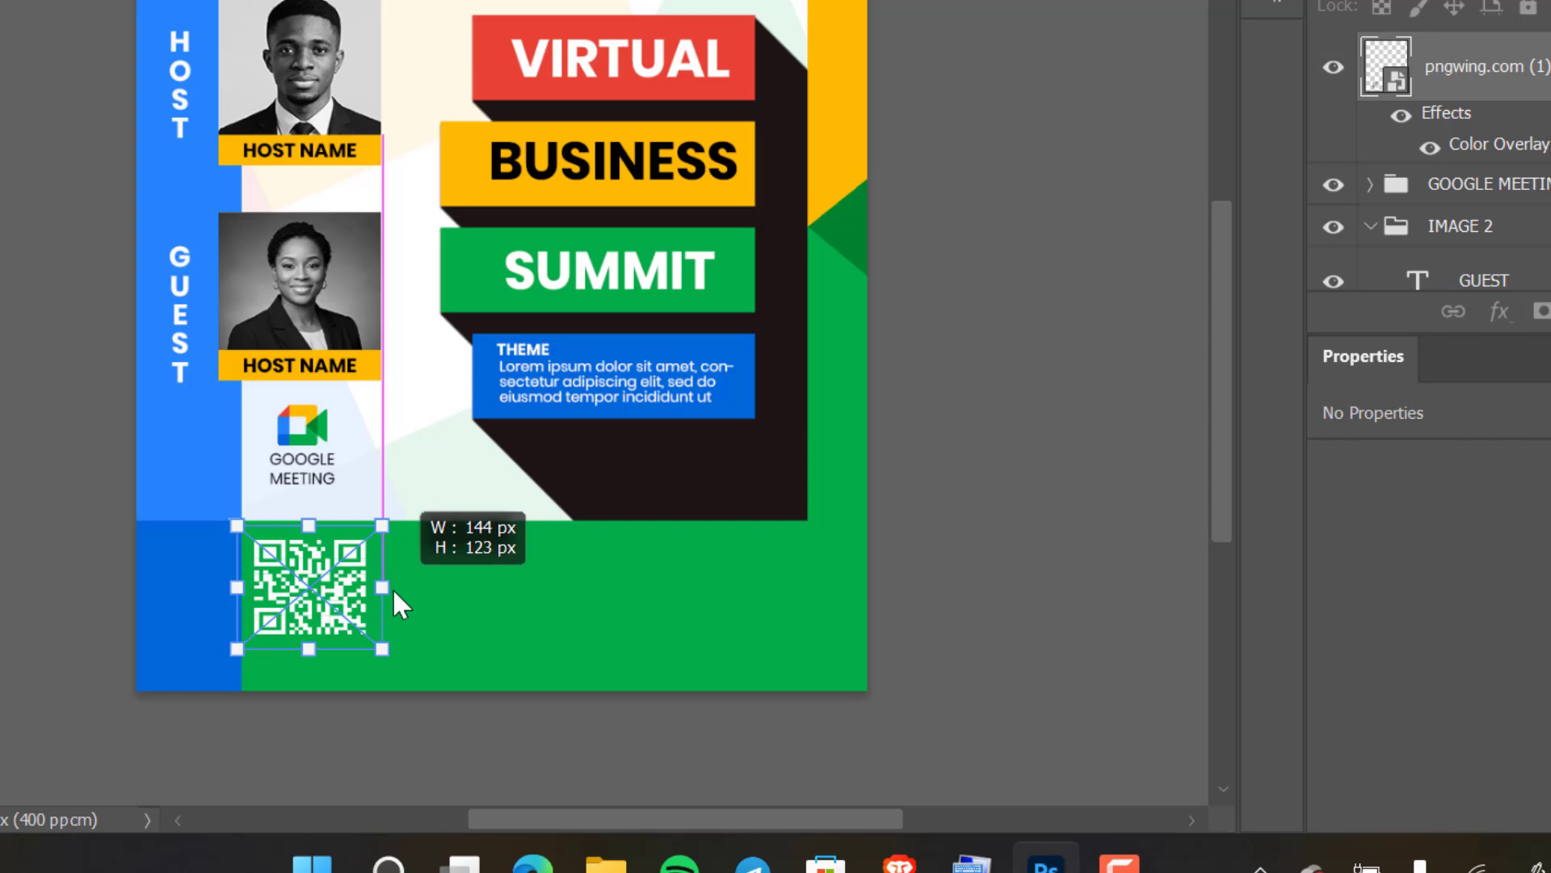
drag(395, 592, 400, 593)
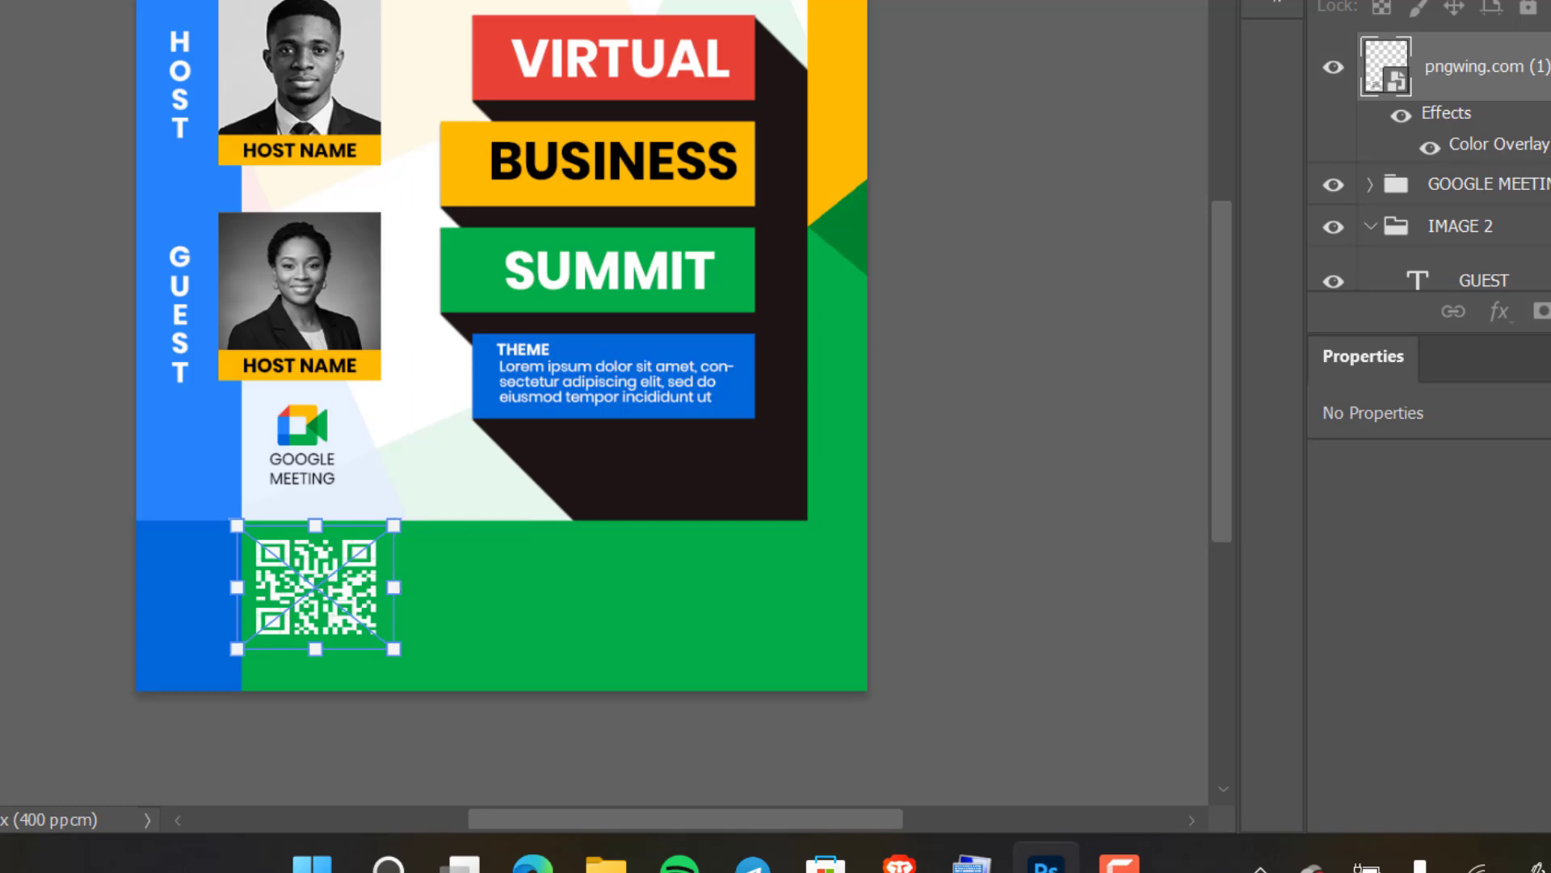
key(Return)
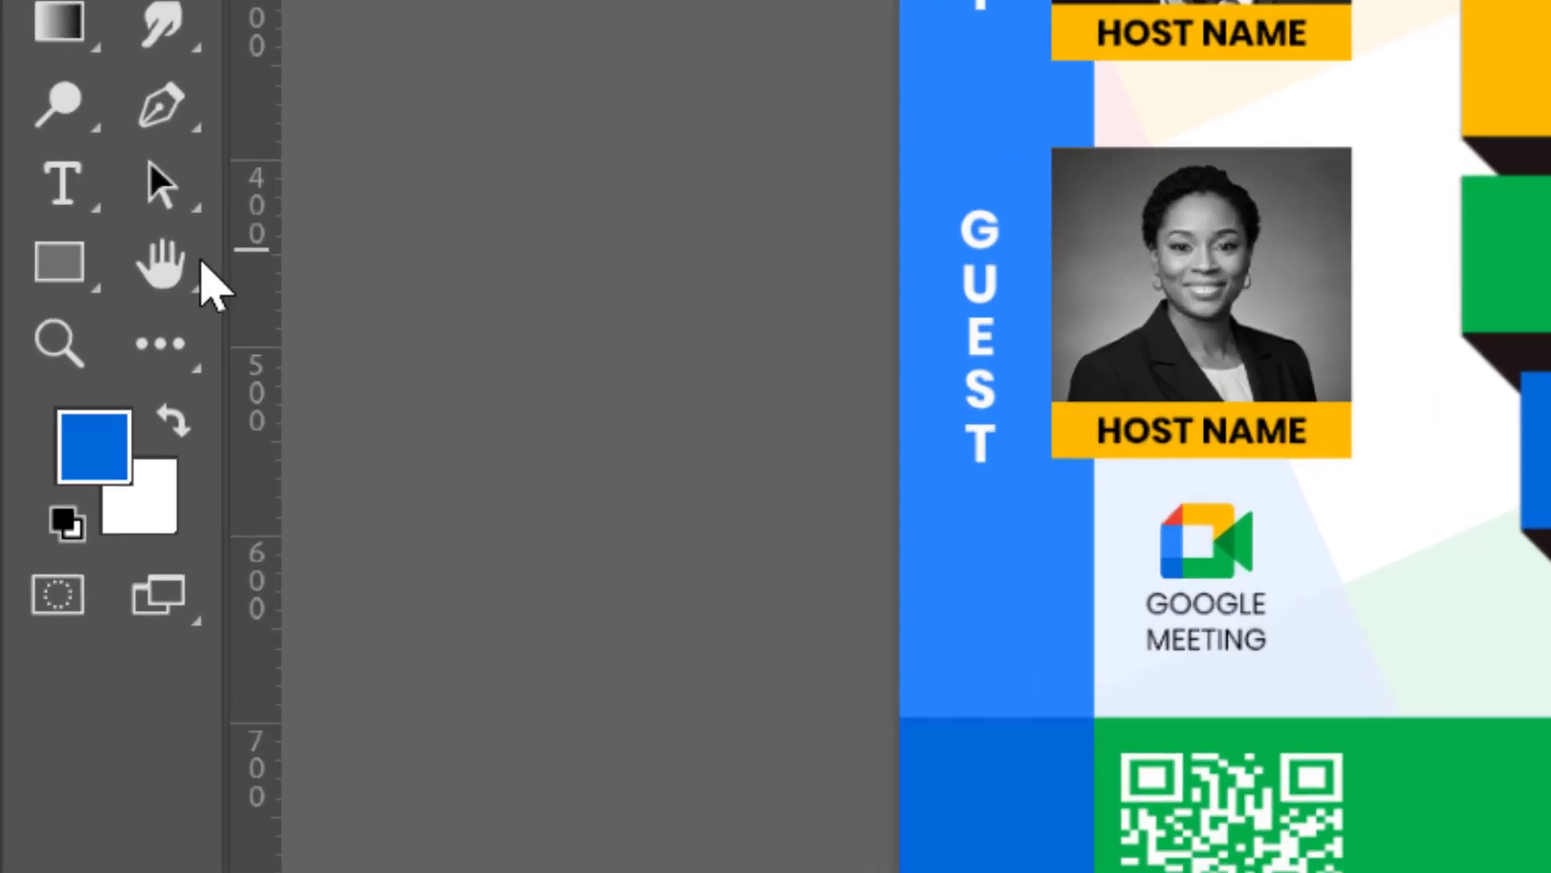
Step: Draw a thin red rectangle as wide as the QR code directly beneath it and nudge it slightly right into alignment
click(81, 266)
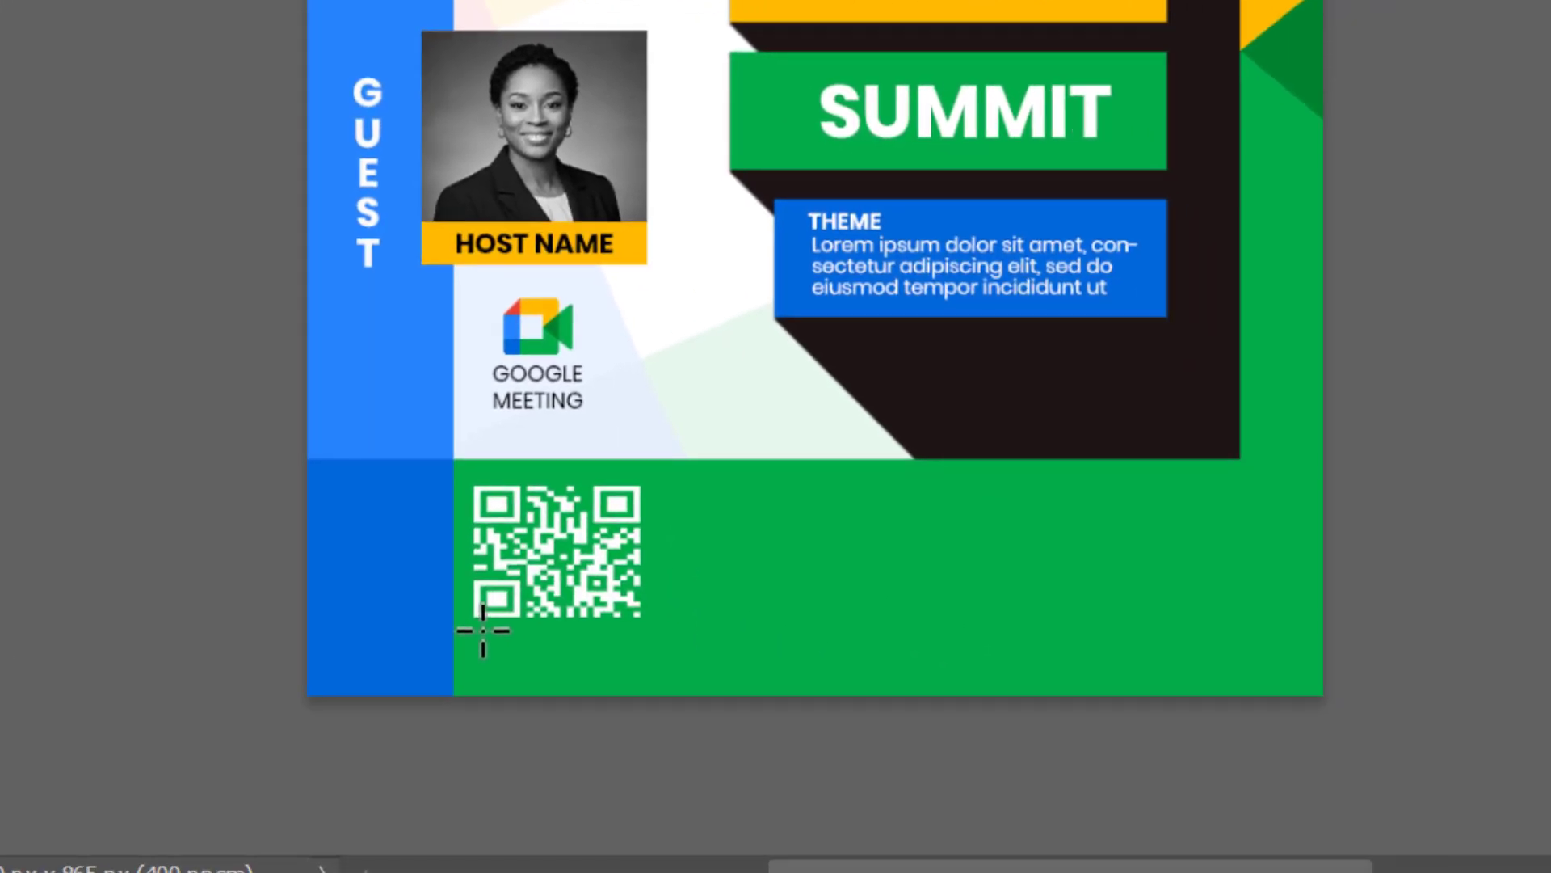
drag(470, 621, 642, 654)
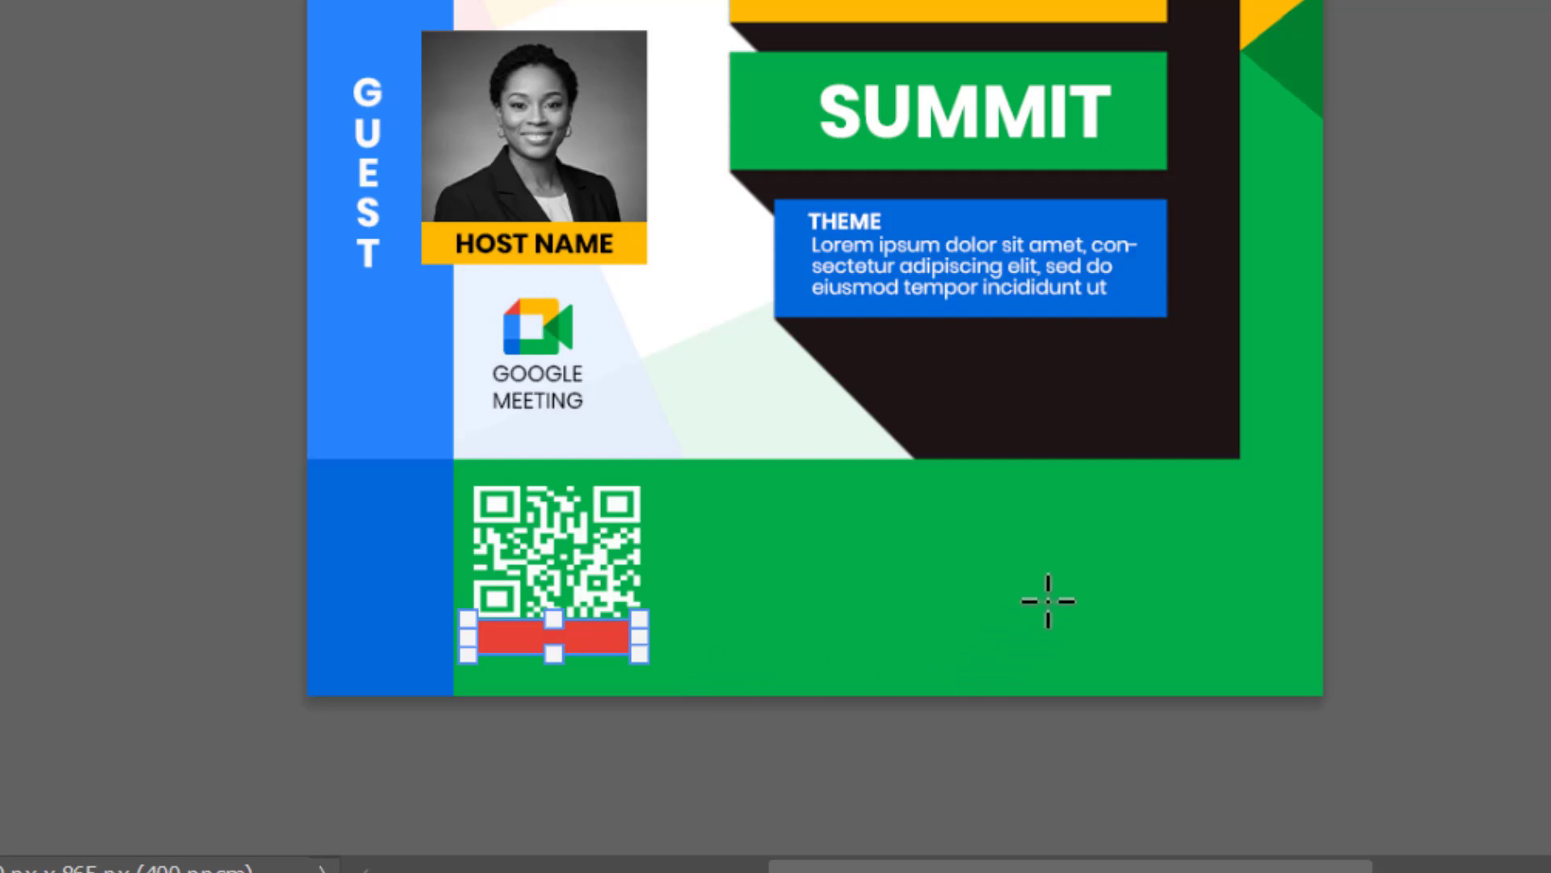
key(v)
click(1510, 127)
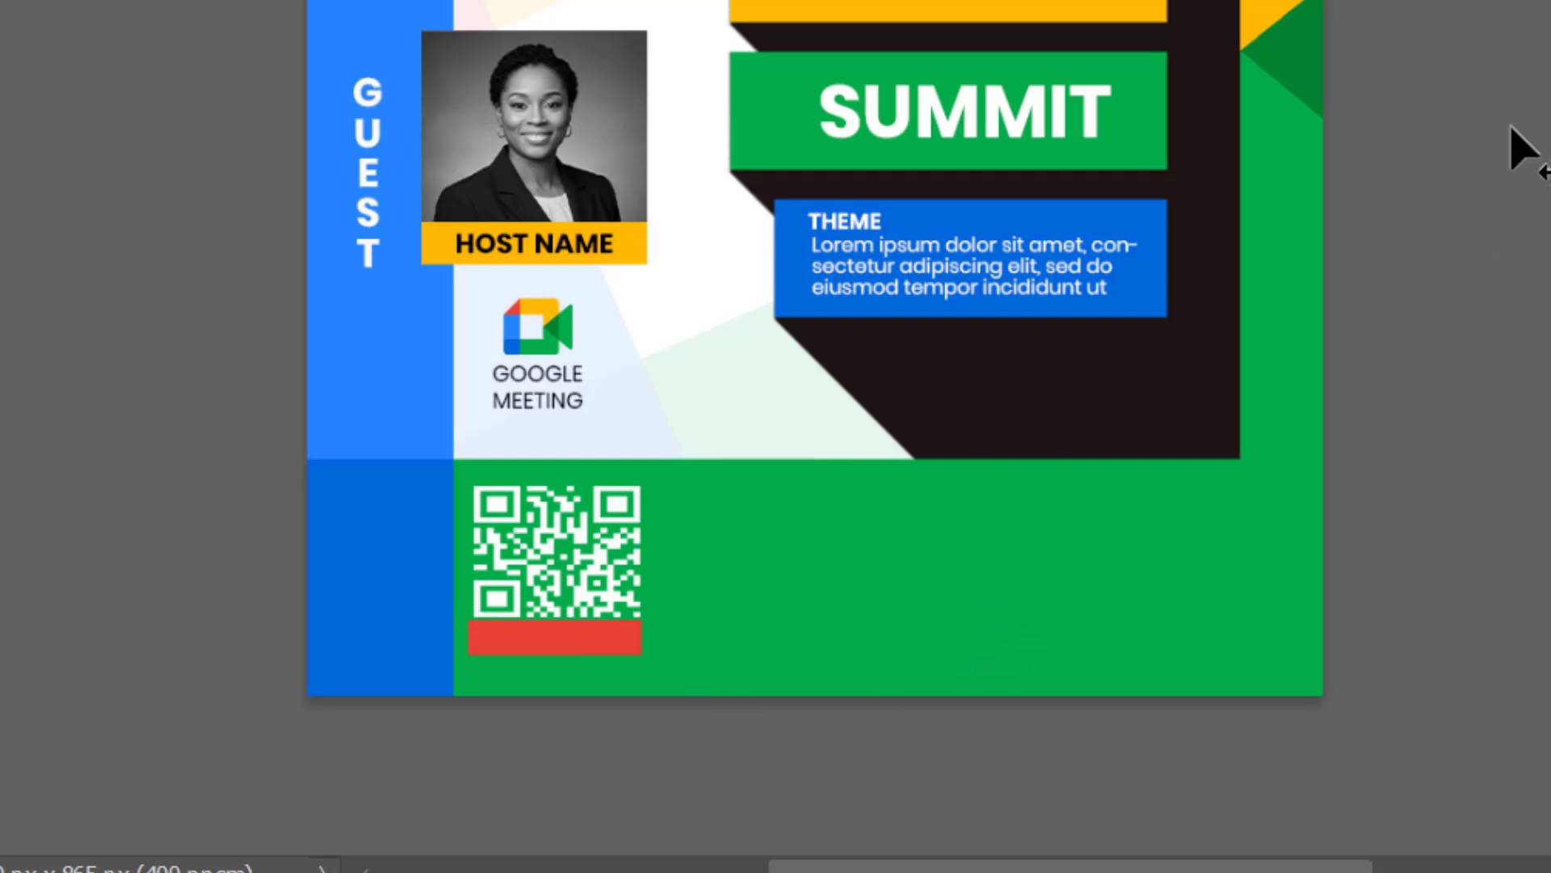
click(602, 656)
key(Right)
key(Right)
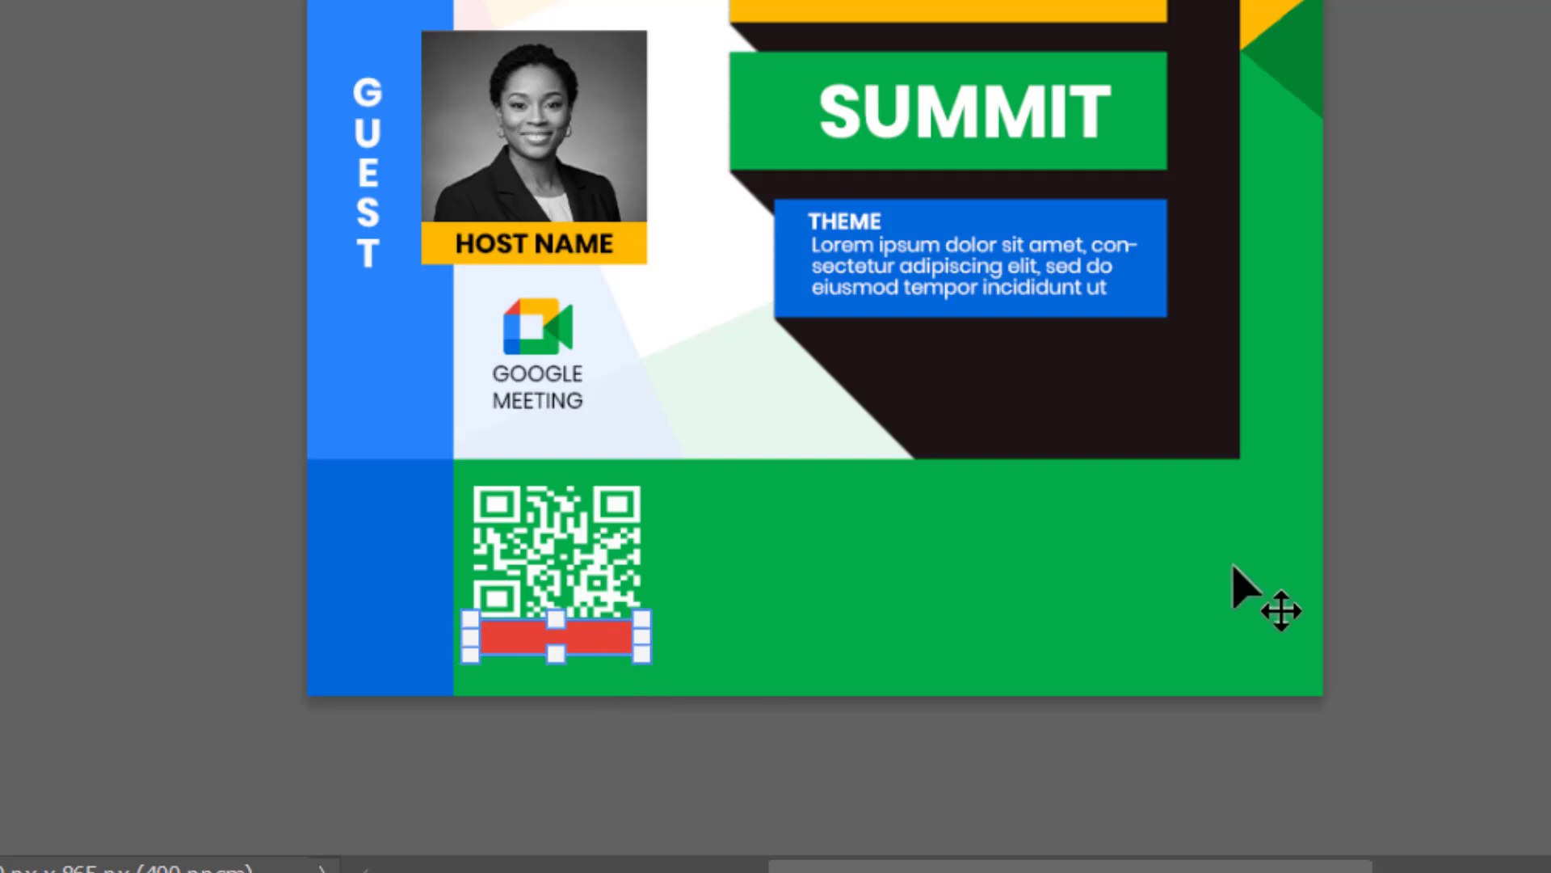
Step: Add the text SCAN TO JOIN in the green band beside the QR code
key(t)
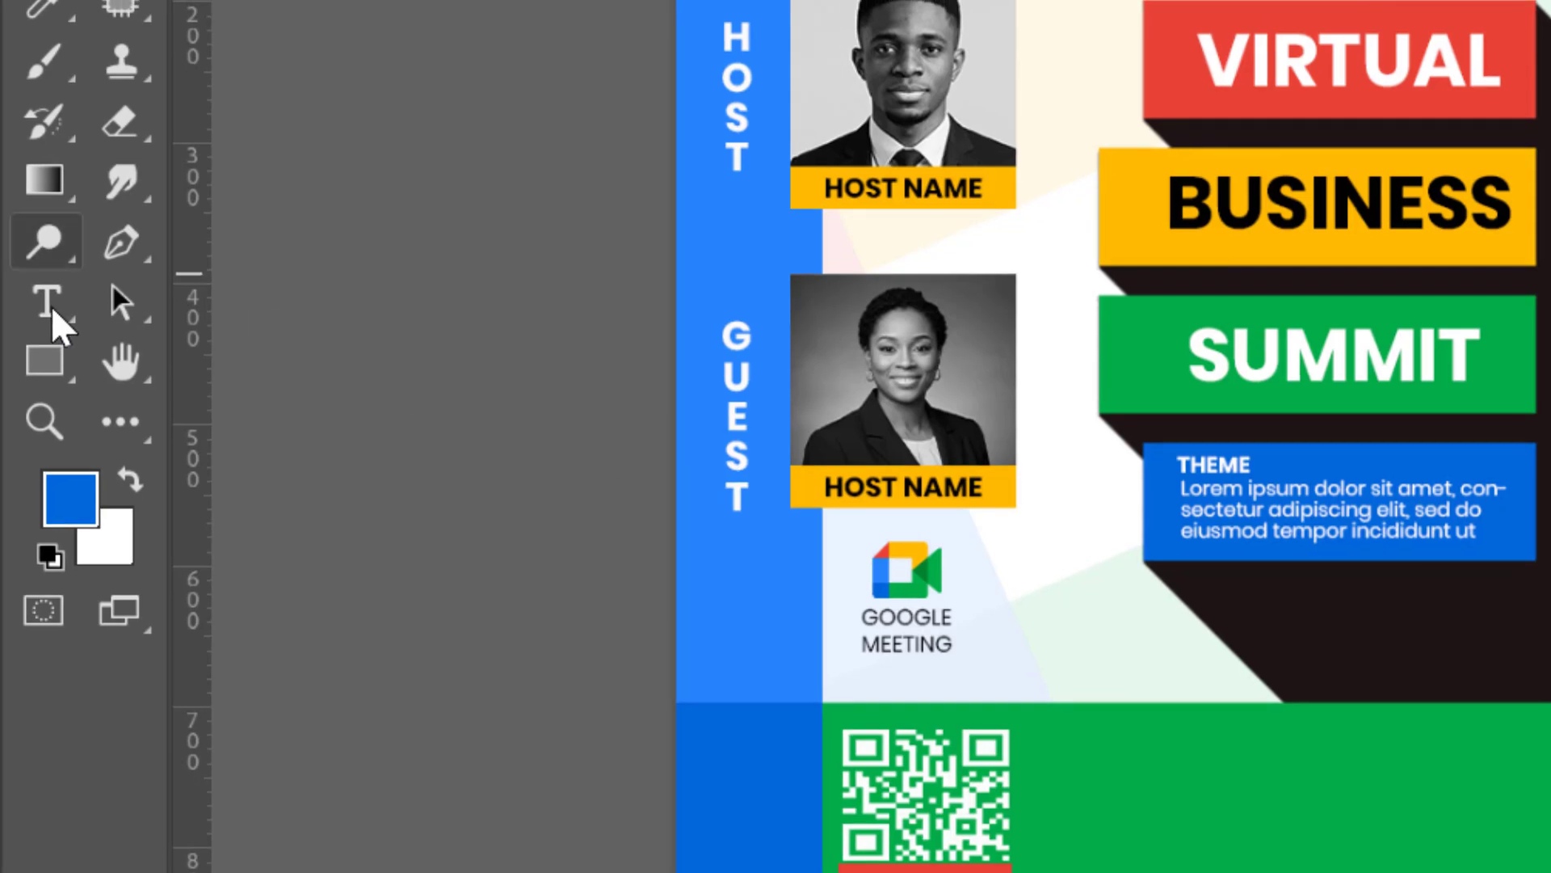
click(50, 303)
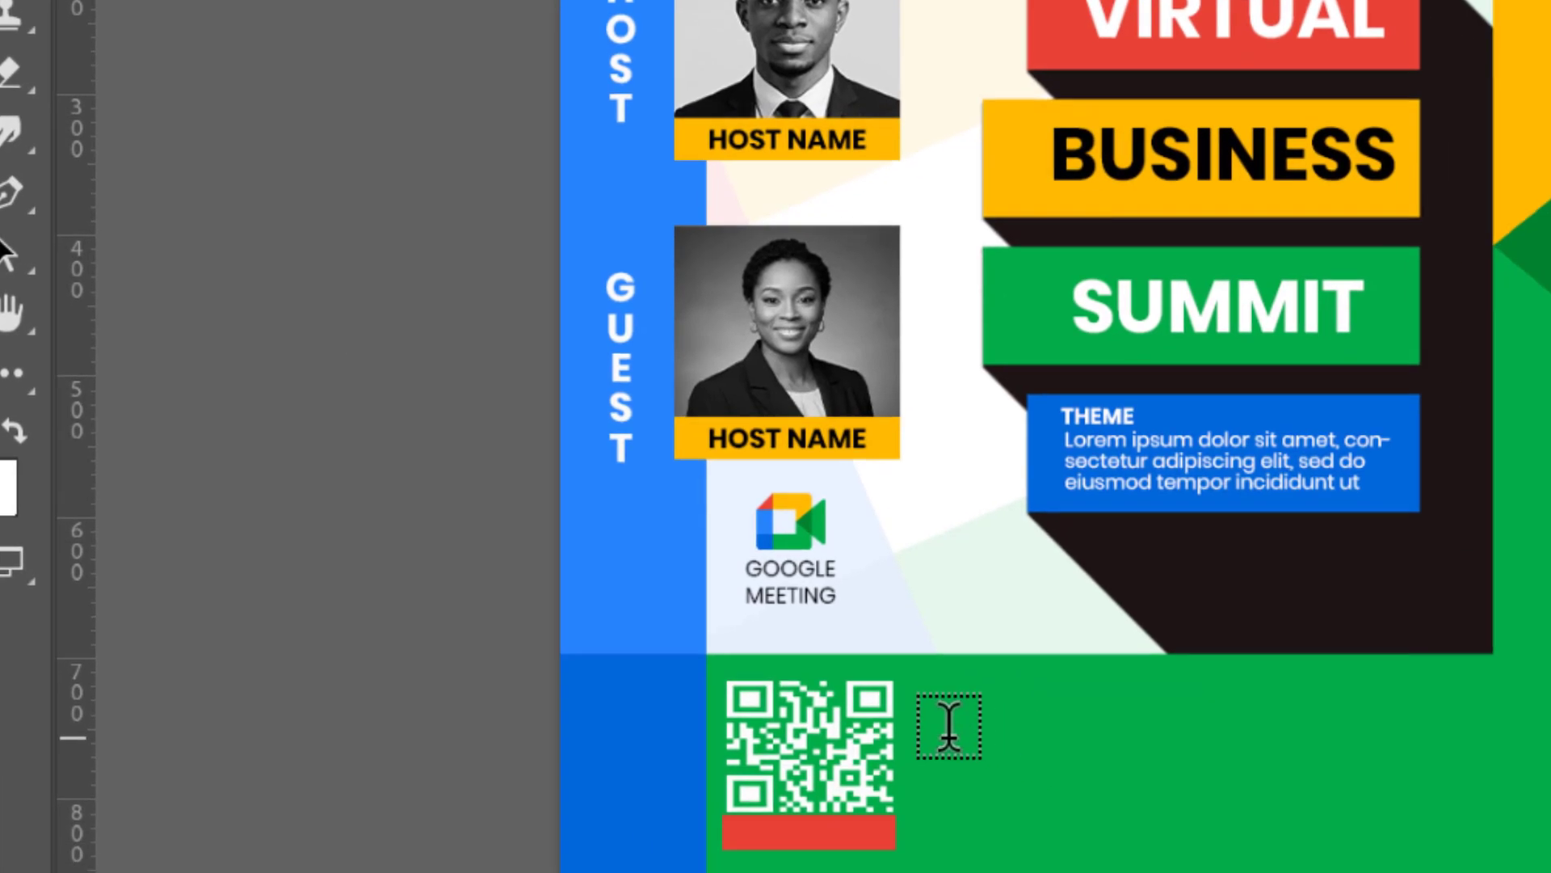
click(1075, 773)
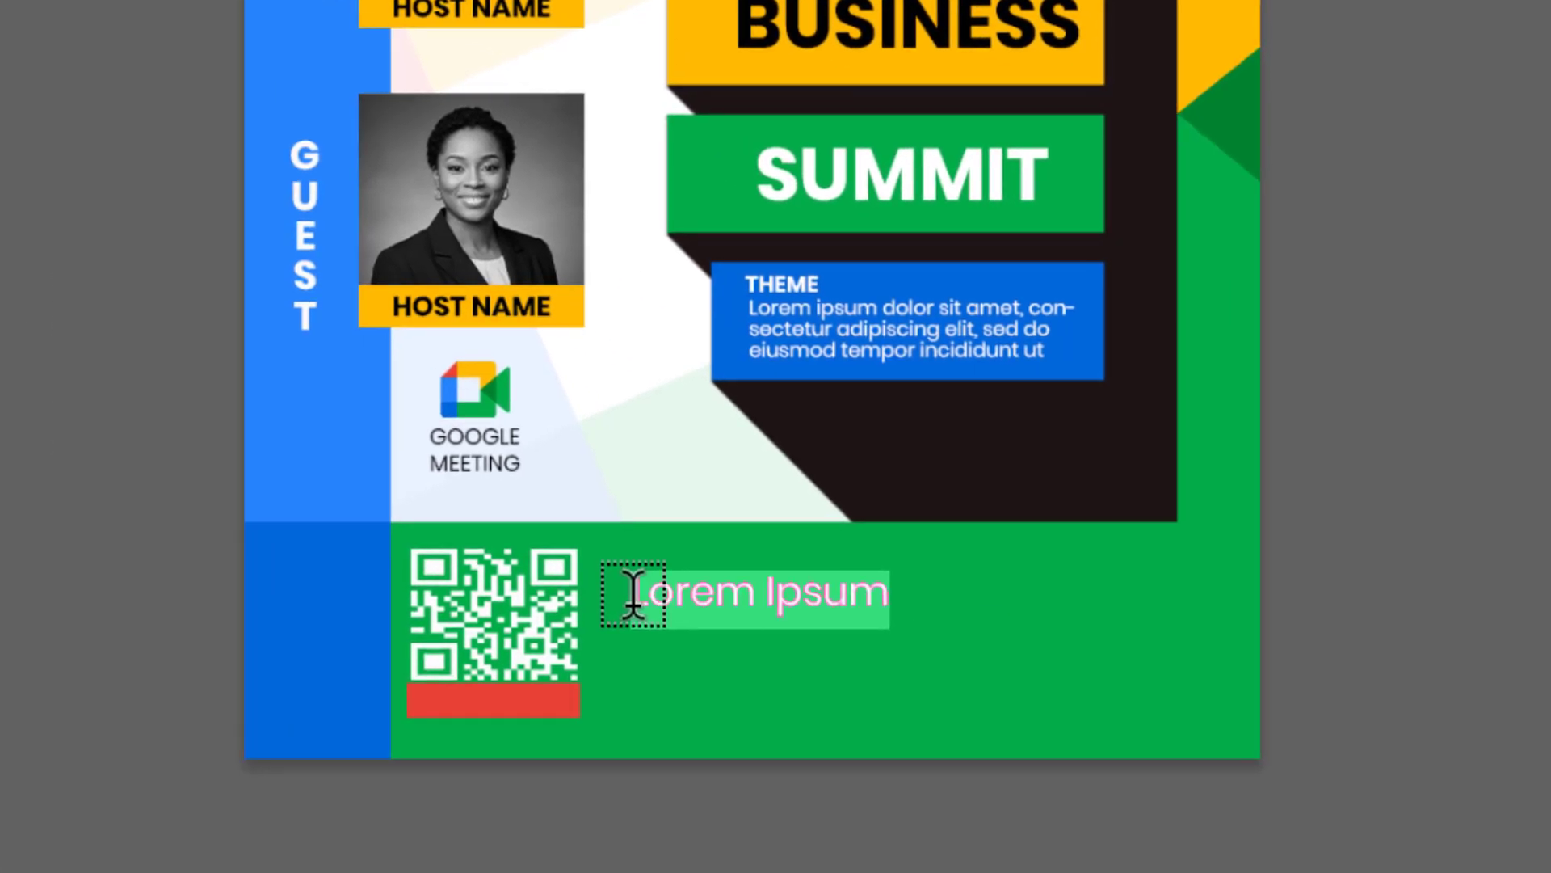
text(SCAN)
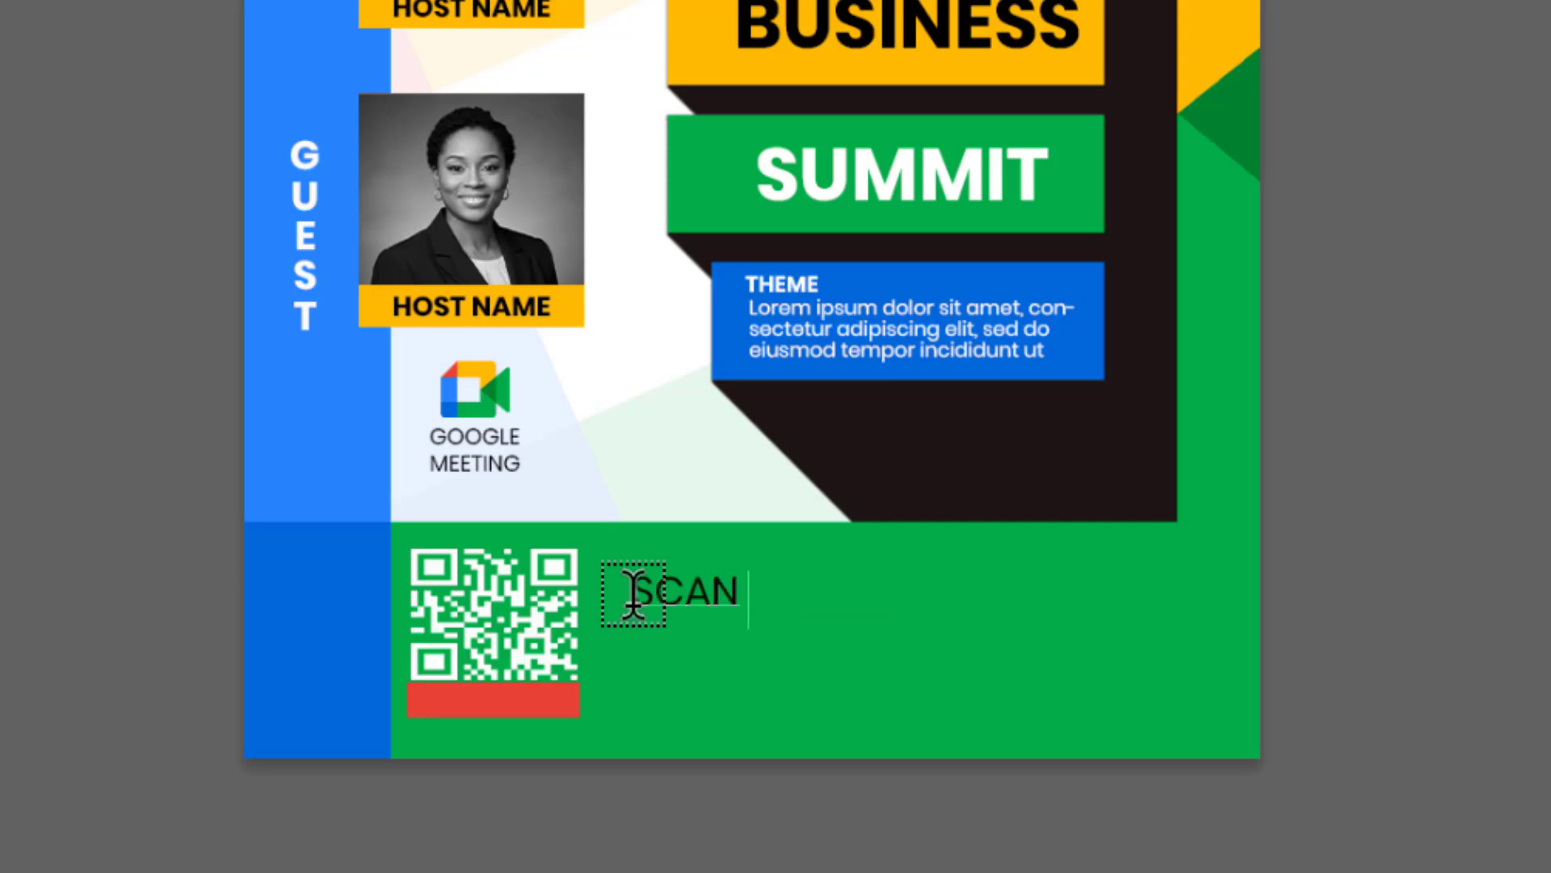
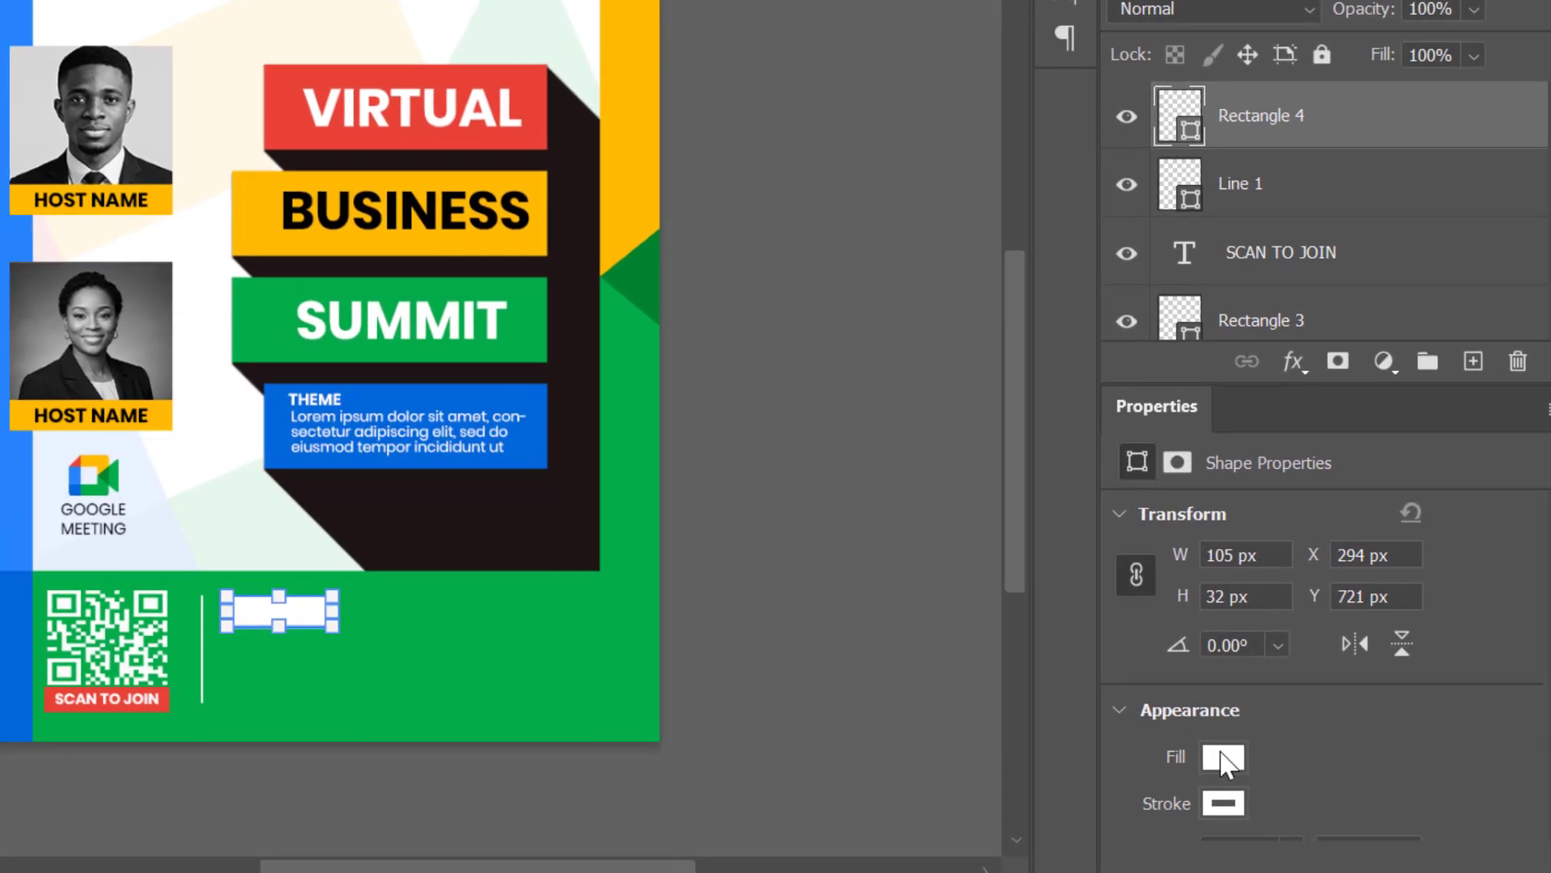
Step: Remove the stroke from the small rectangle beside the footer's divider line and fill it with the amber yellow used in the design
click(1321, 846)
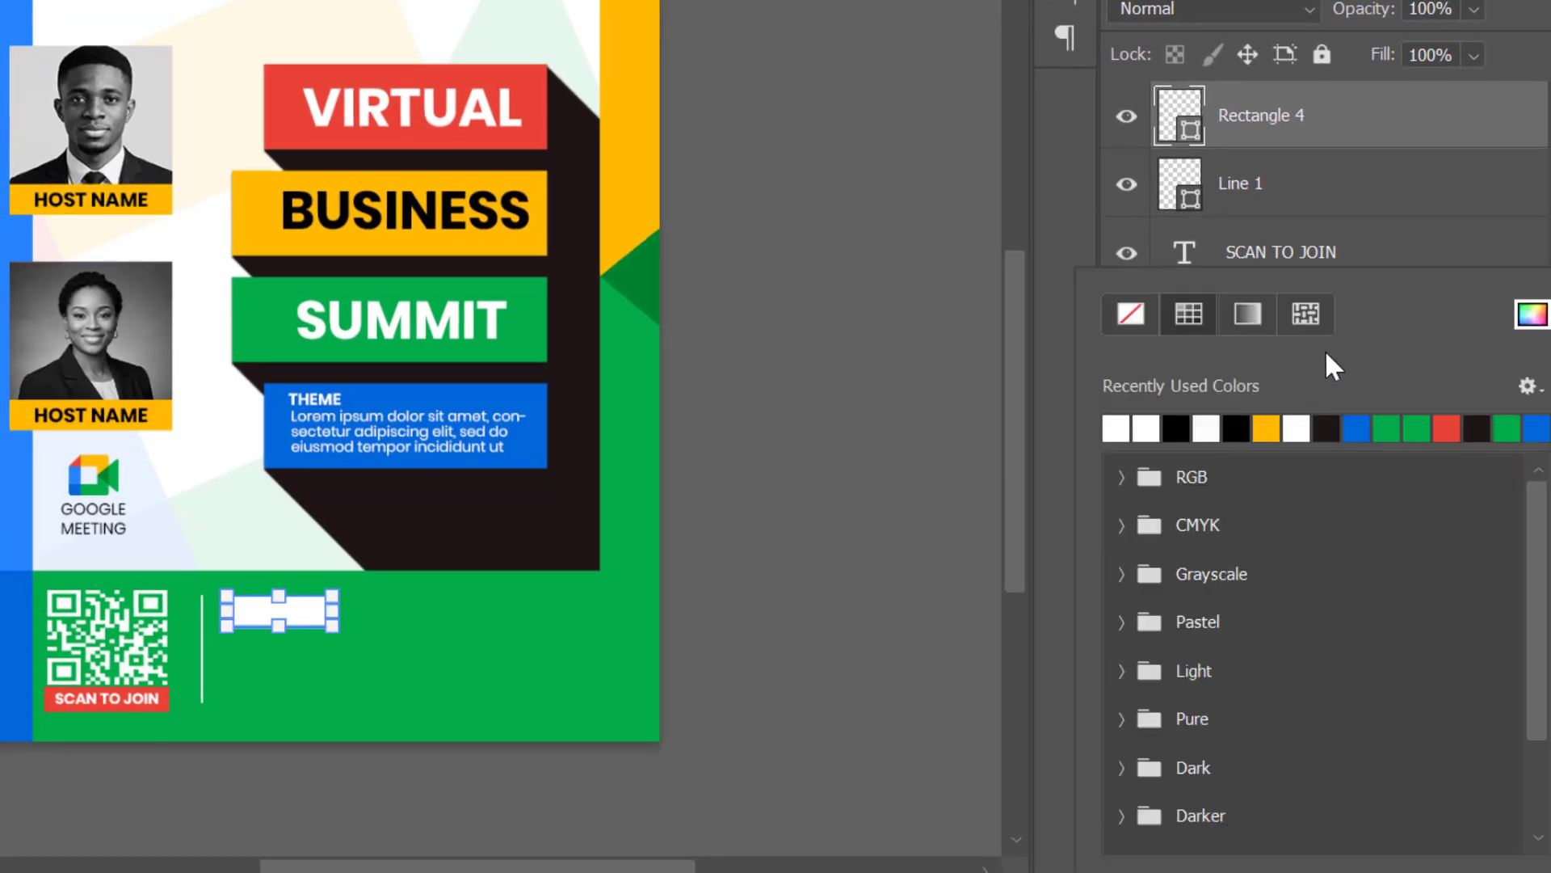
click(1127, 317)
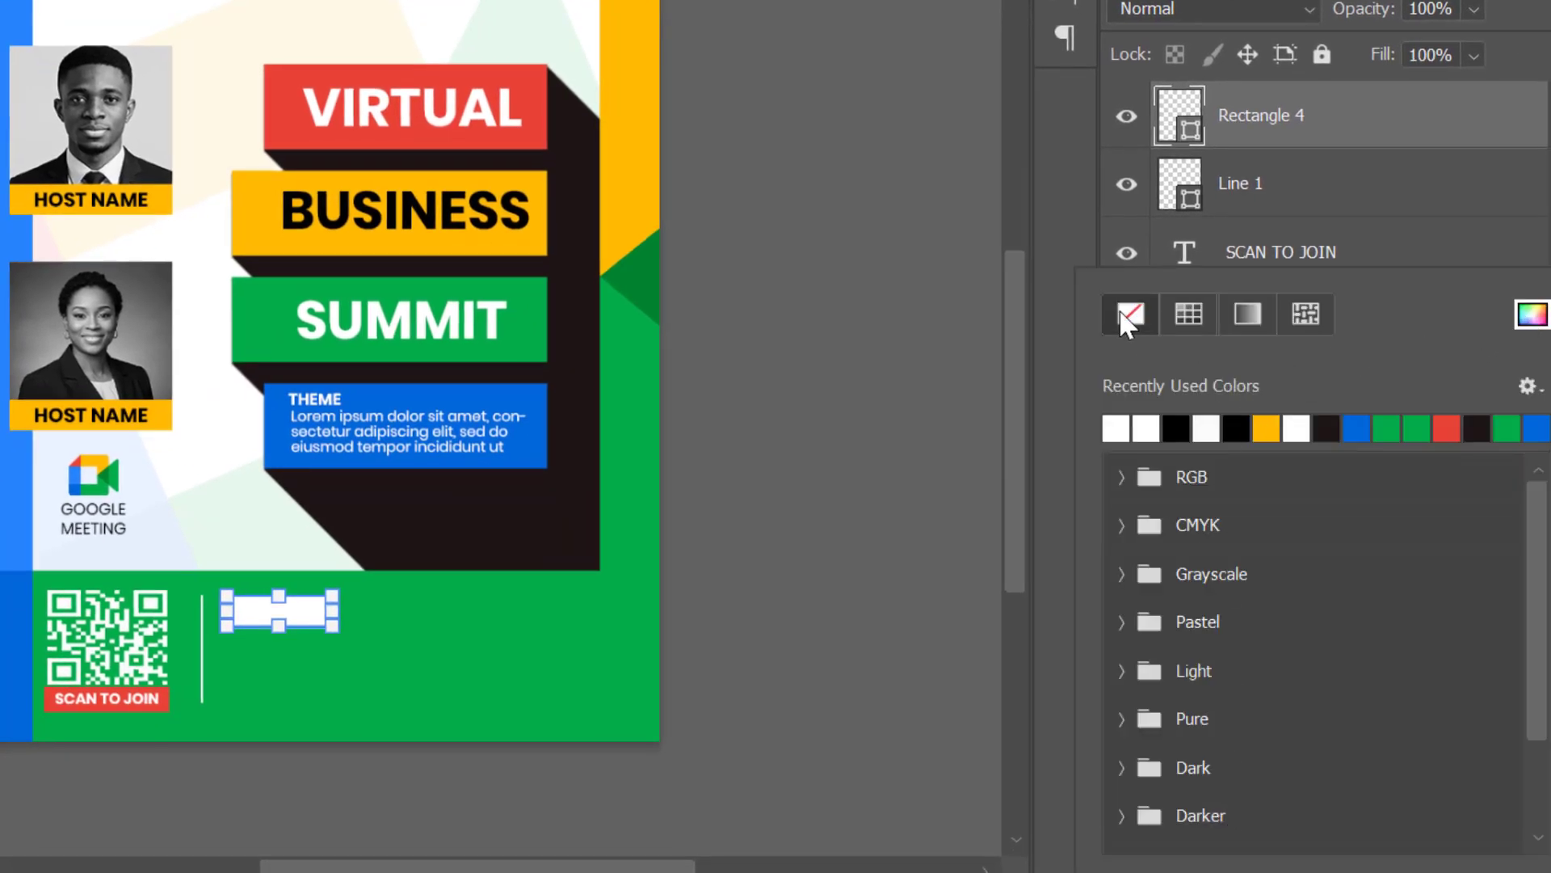
click(1279, 123)
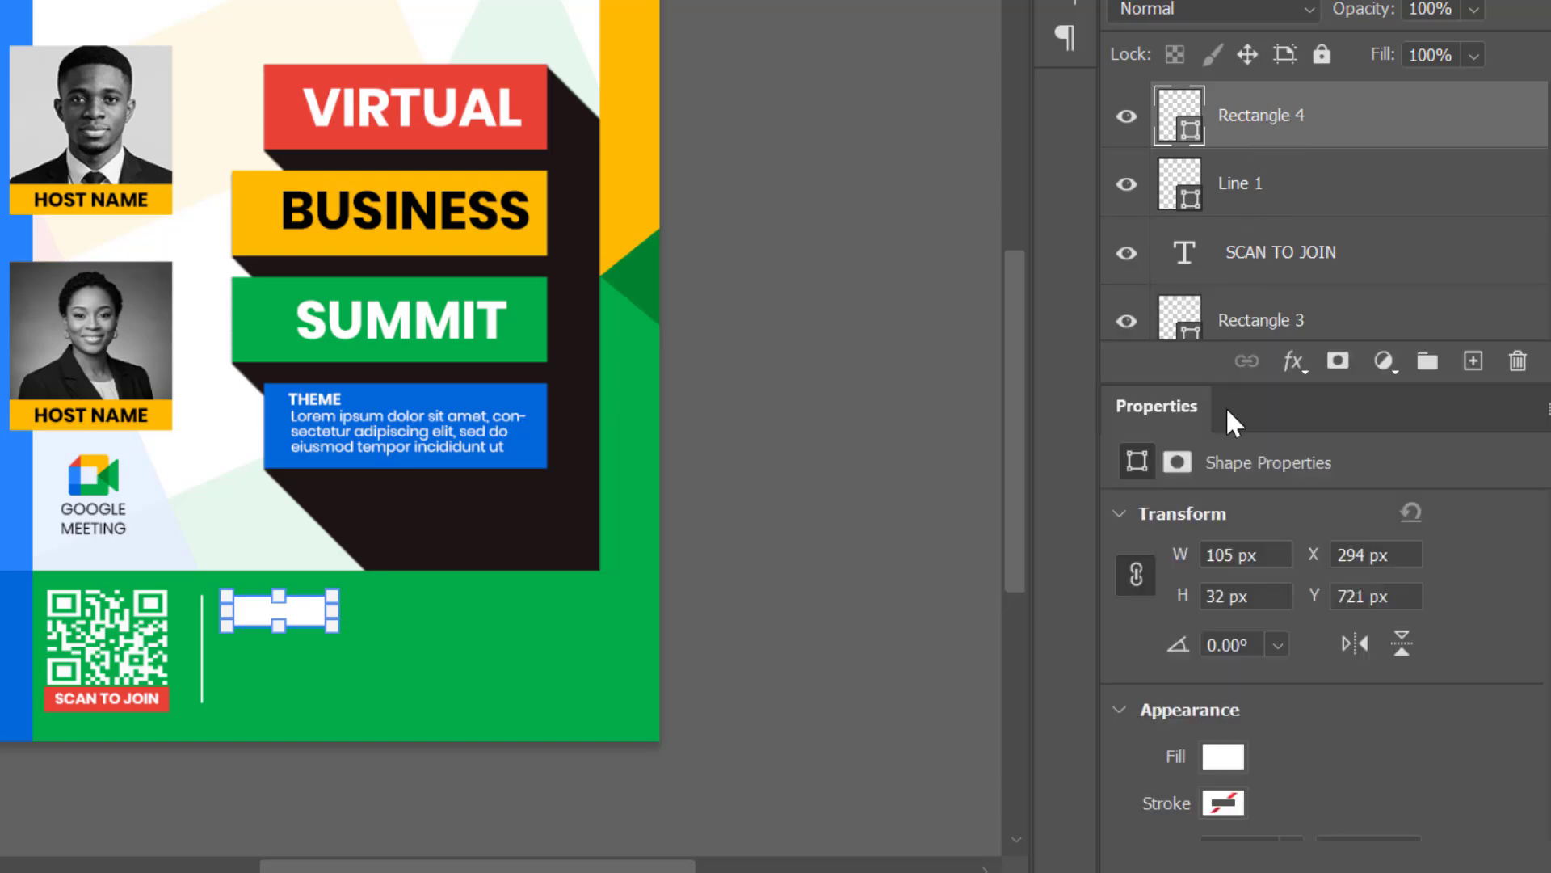
click(1225, 757)
click(1265, 426)
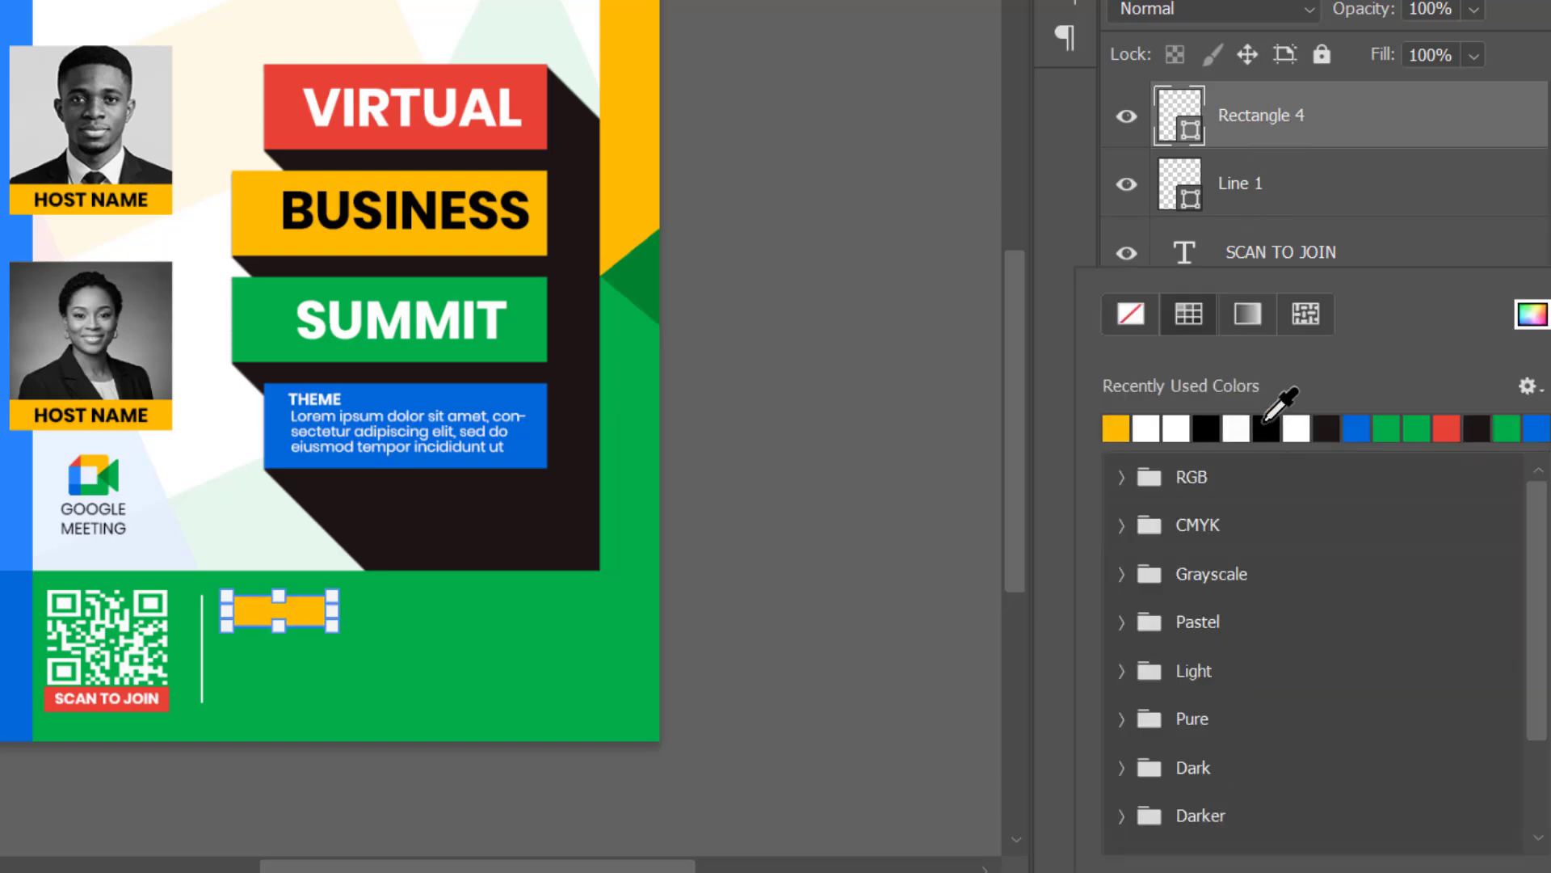
click(886, 431)
key(v)
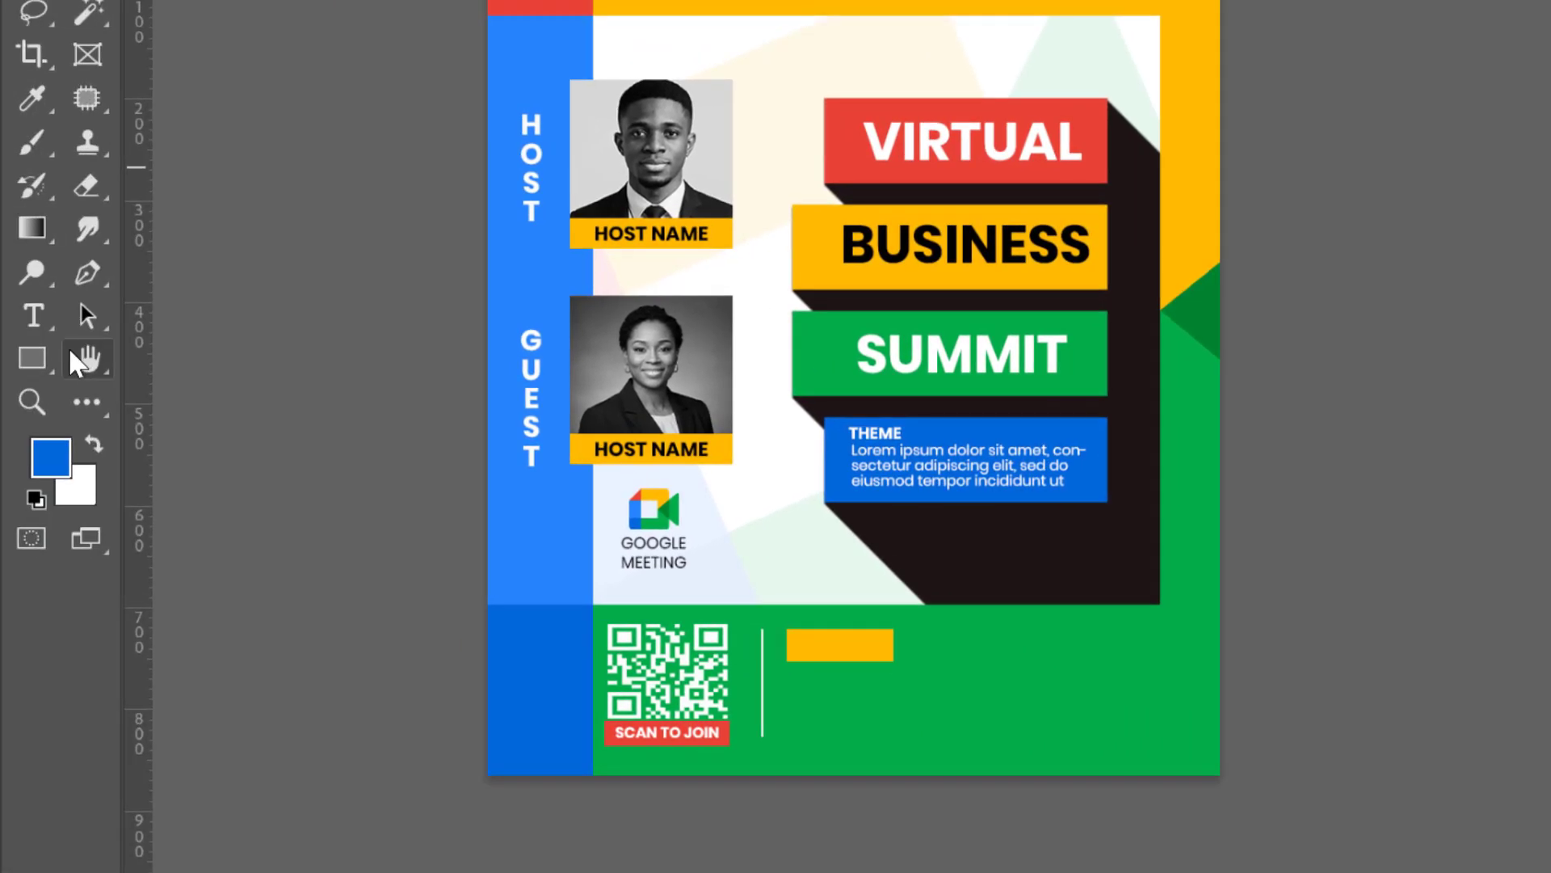
Step: Add the text TIME over the small yellow rectangle in the green footer
click(34, 331)
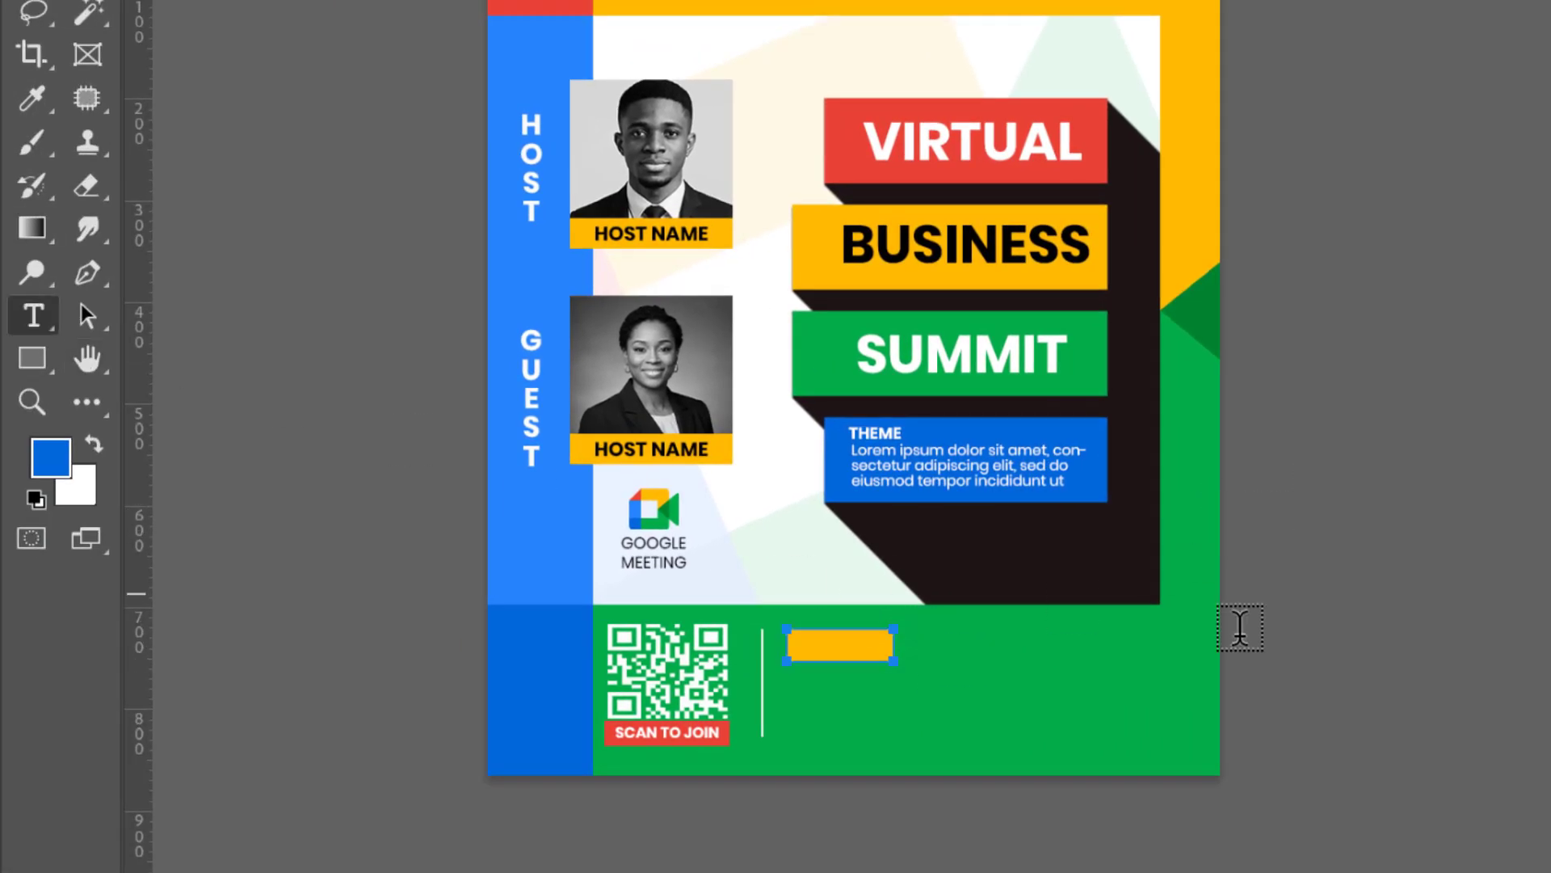
key(v)
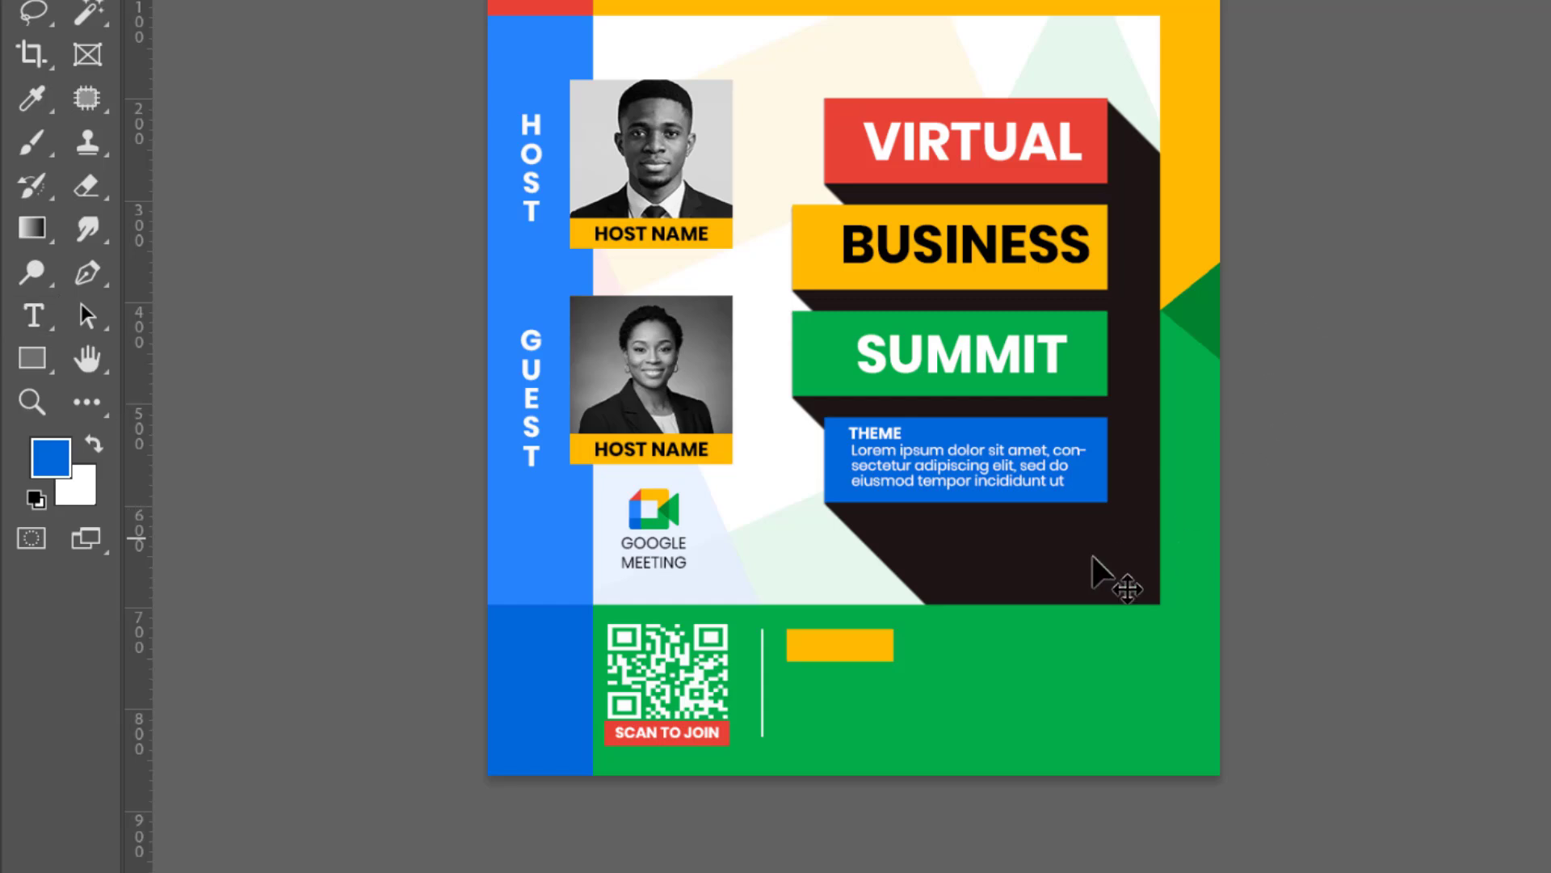
click(33, 321)
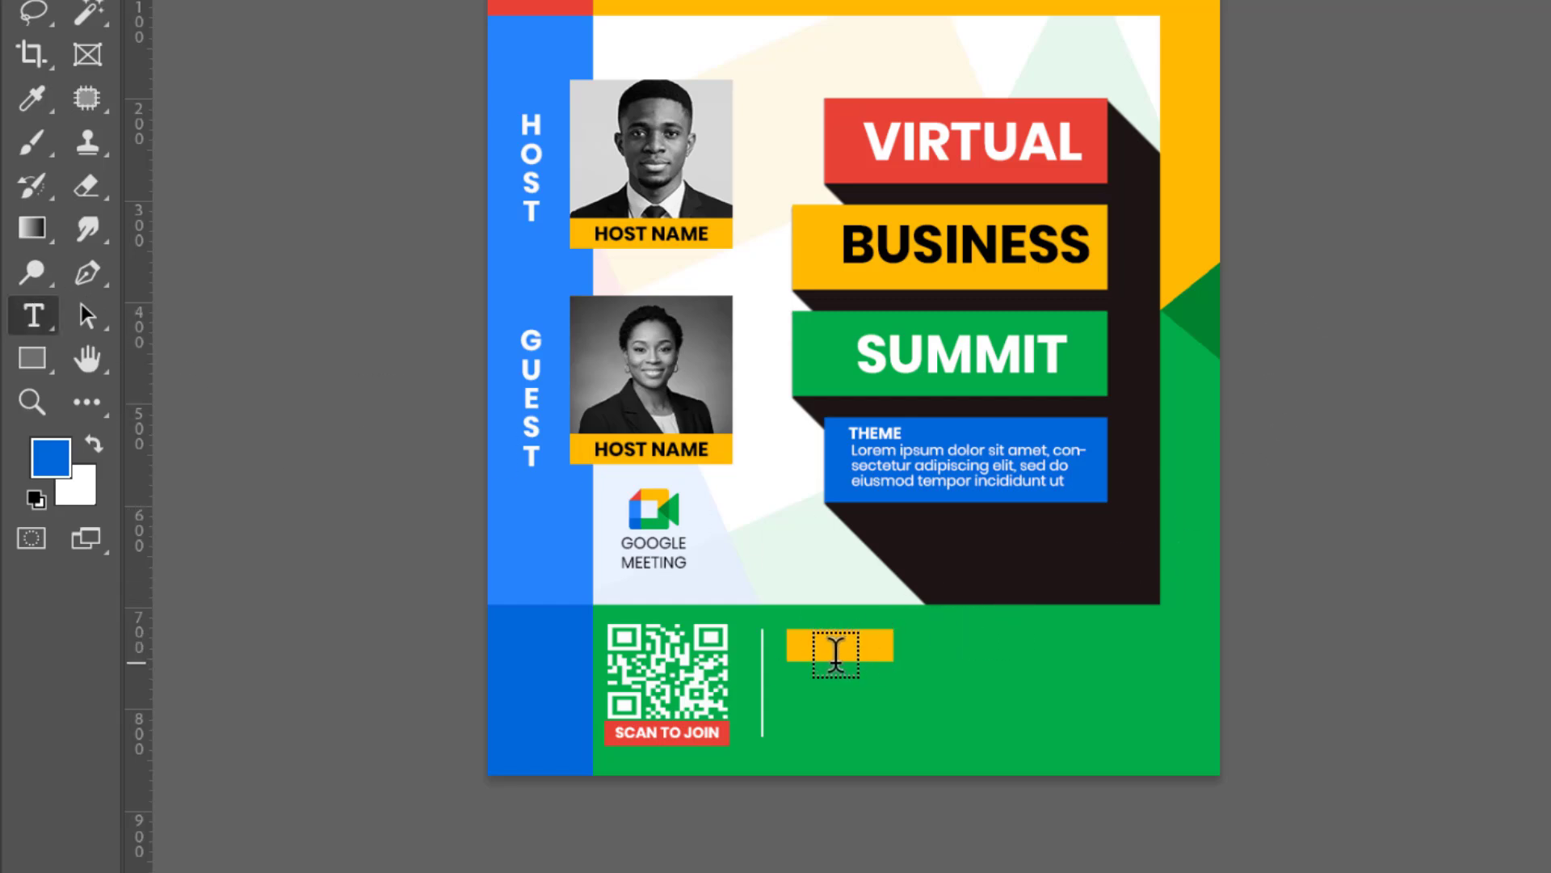
click(828, 651)
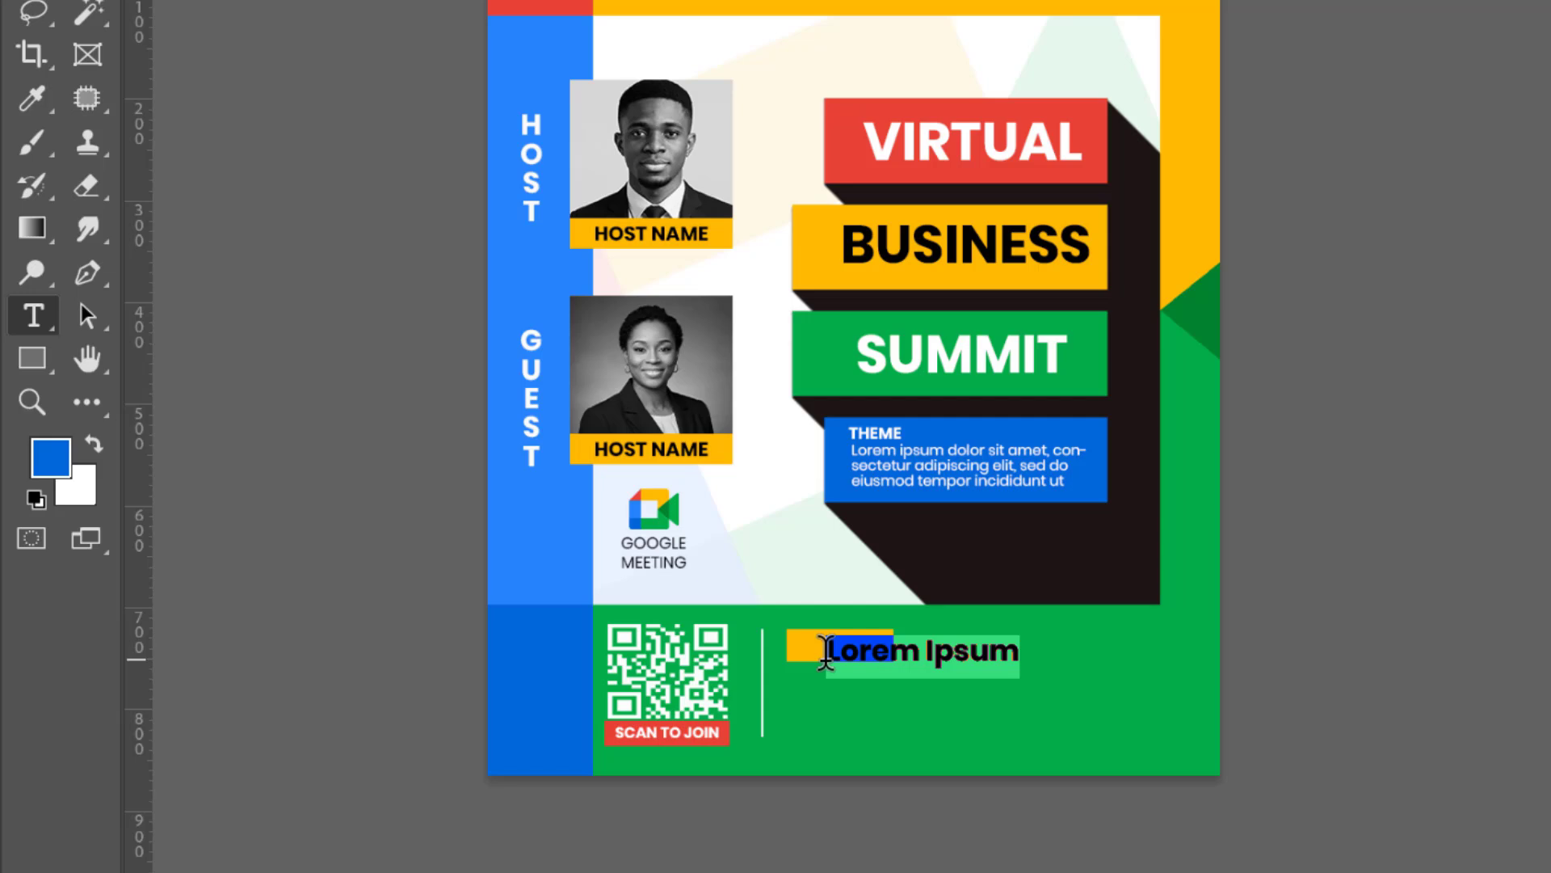
text(TIME)
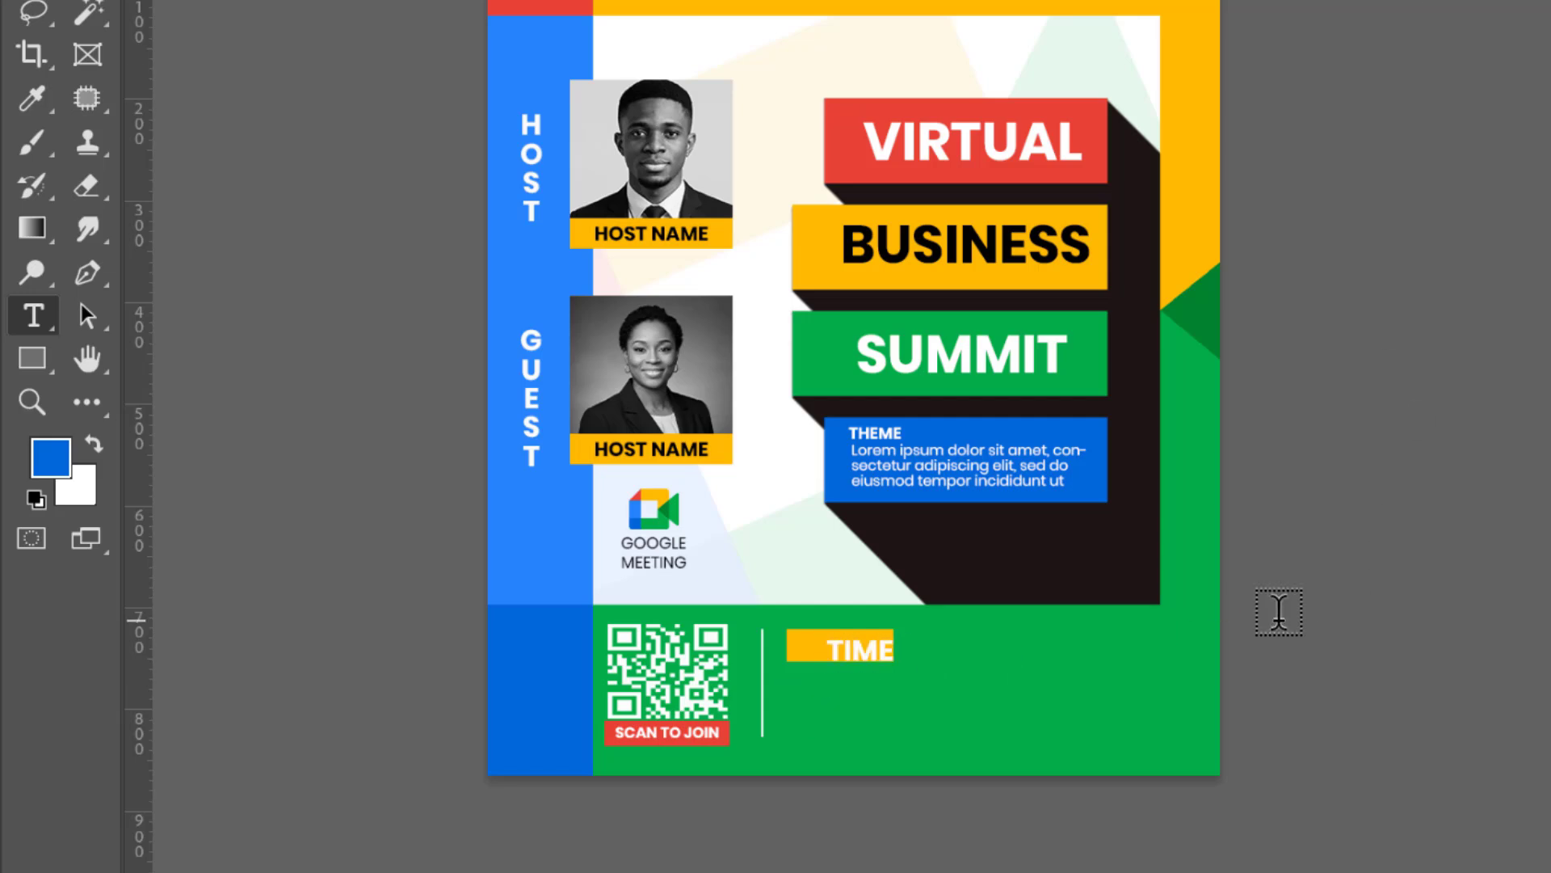
Step: Nudge the TIME text left and up until it sits centred on its yellow rectangle
text(v)
key(Left)
key(Left)
key(Left)
key(Left)
key(Left)
key(Left)
key(Left)
key(Left)
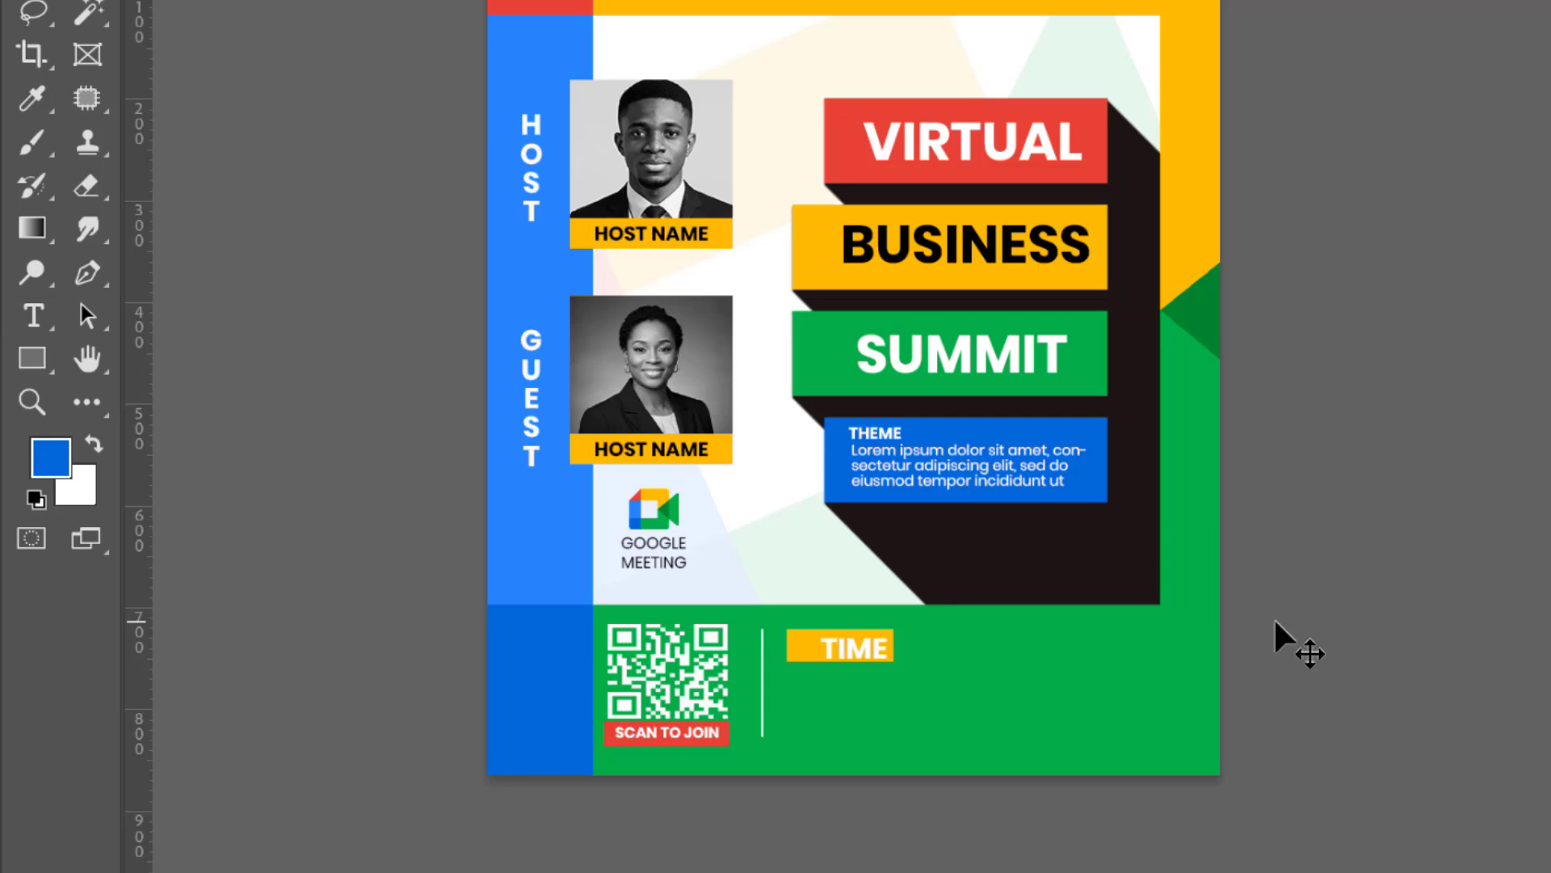
key(Up)
key(Up)
key(Up)
key(Up)
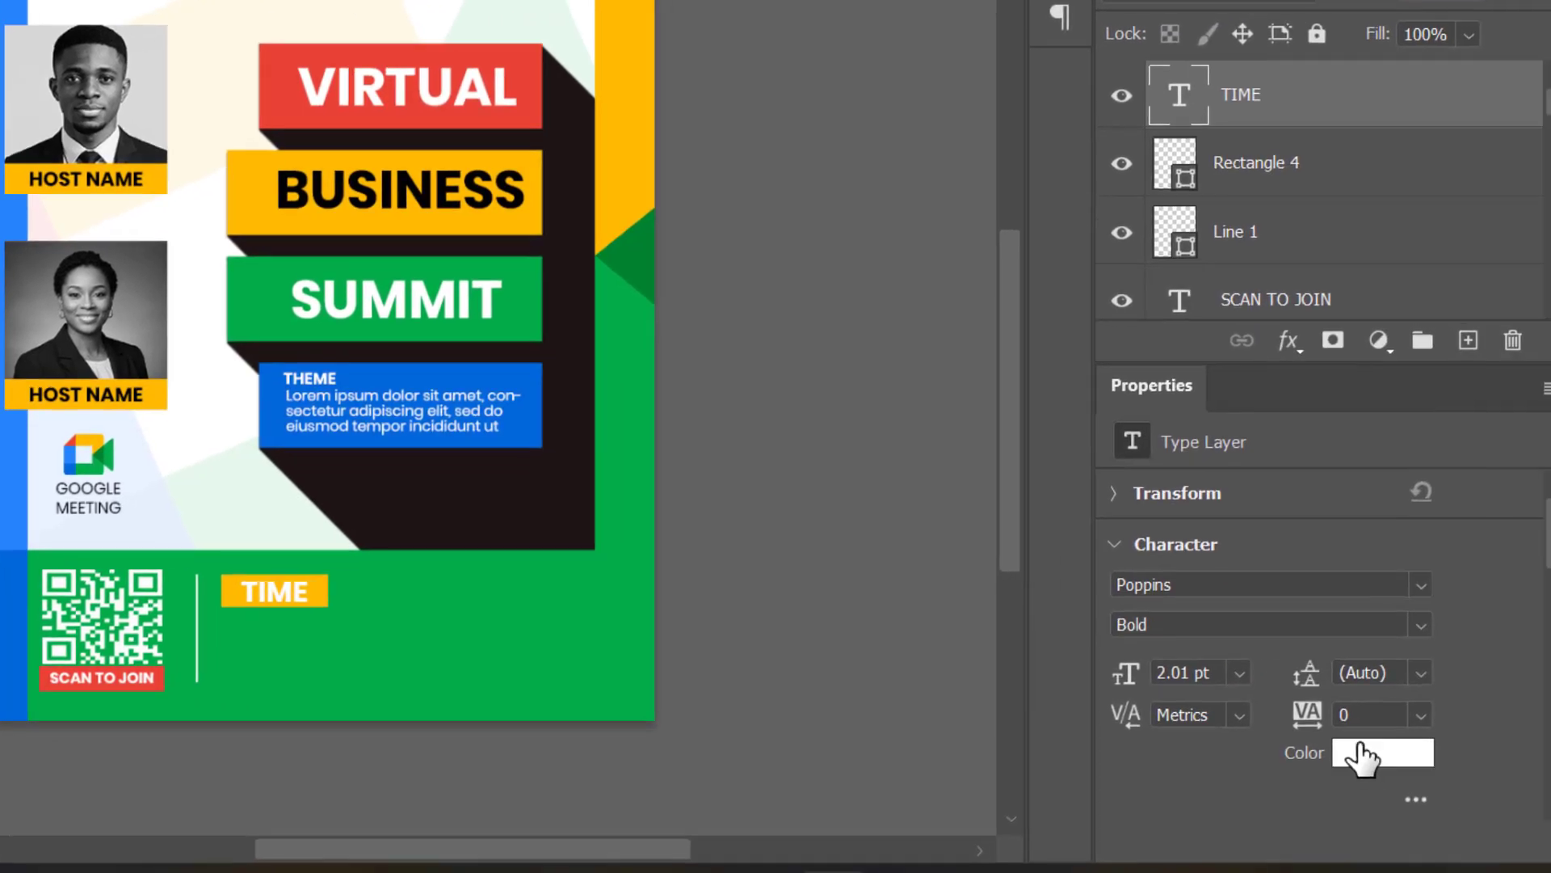
Step: Set the TIME text color to black (000000)
click(1365, 753)
text(000000)
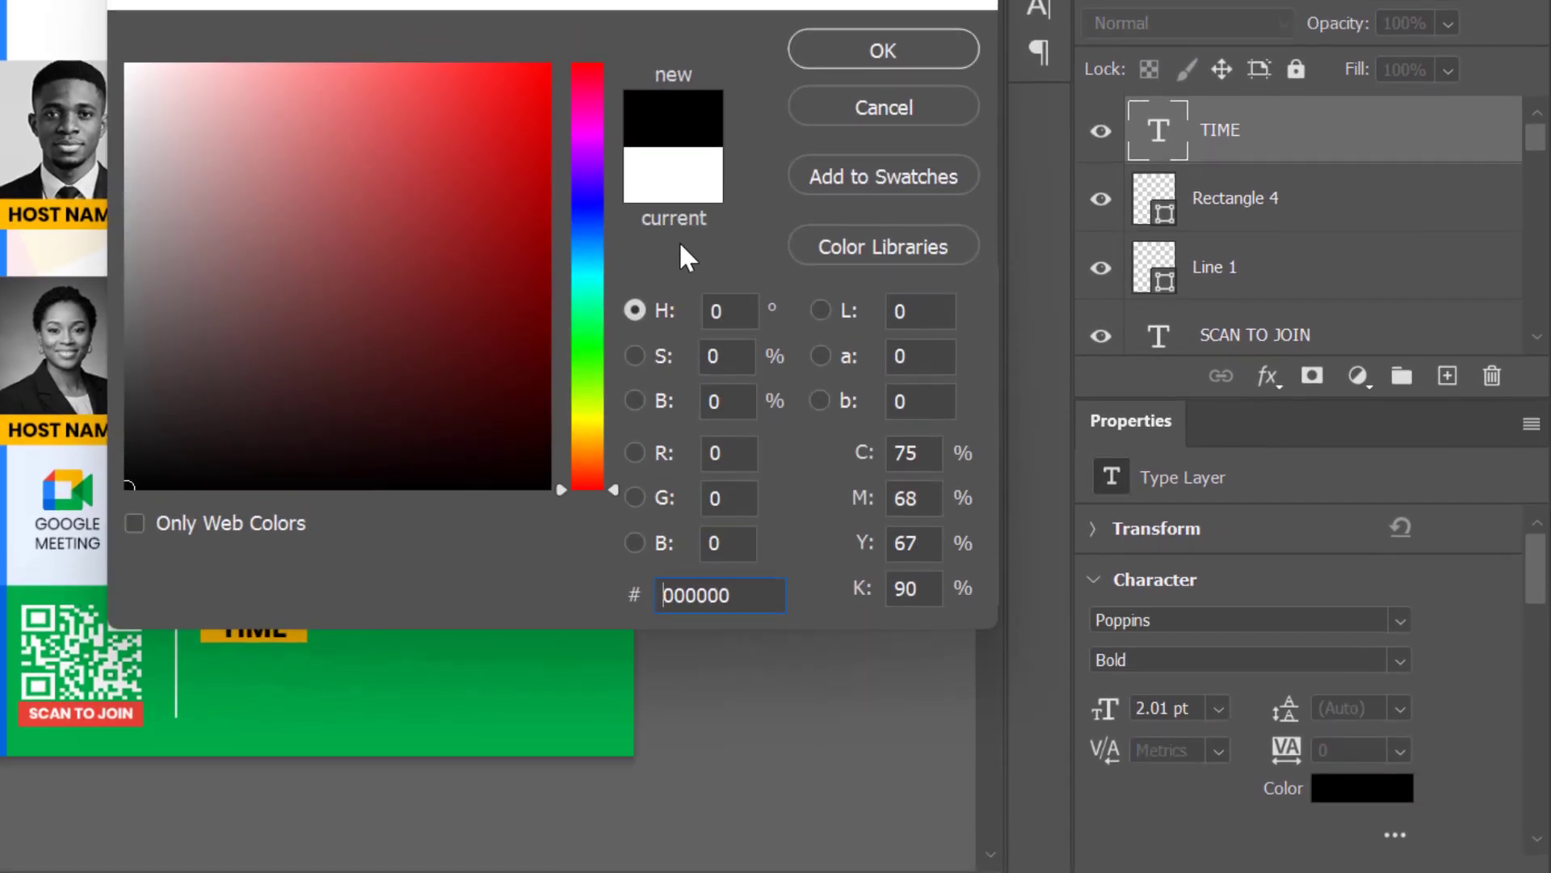
click(909, 18)
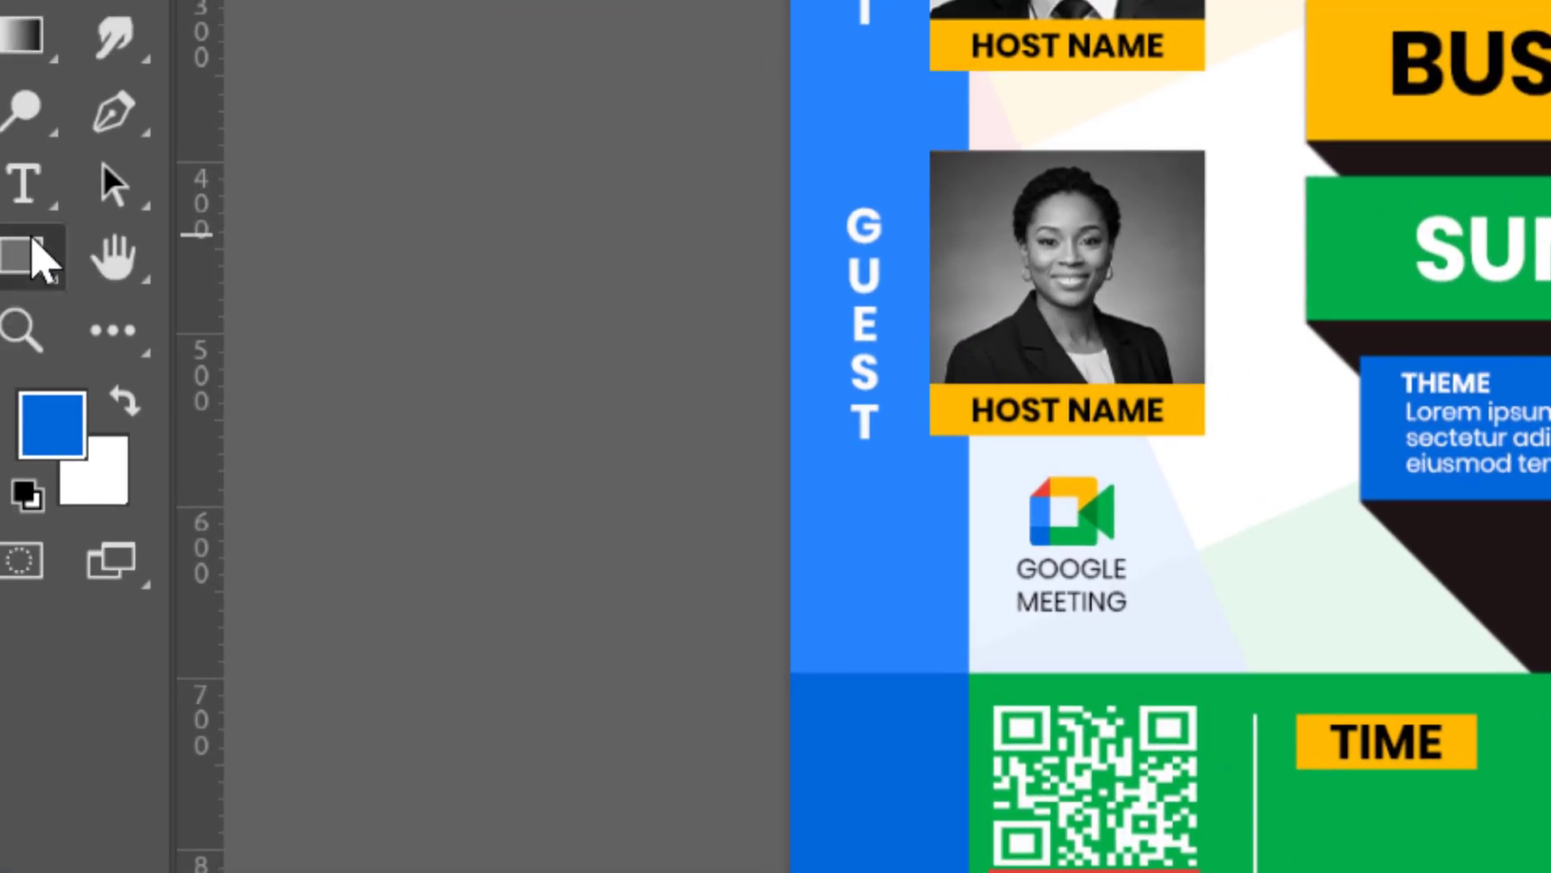
Step: Draw a short horizontal white line about 33 px long, without fill, extending from the right edge of the yellow TIME rectangle
right_click(32, 247)
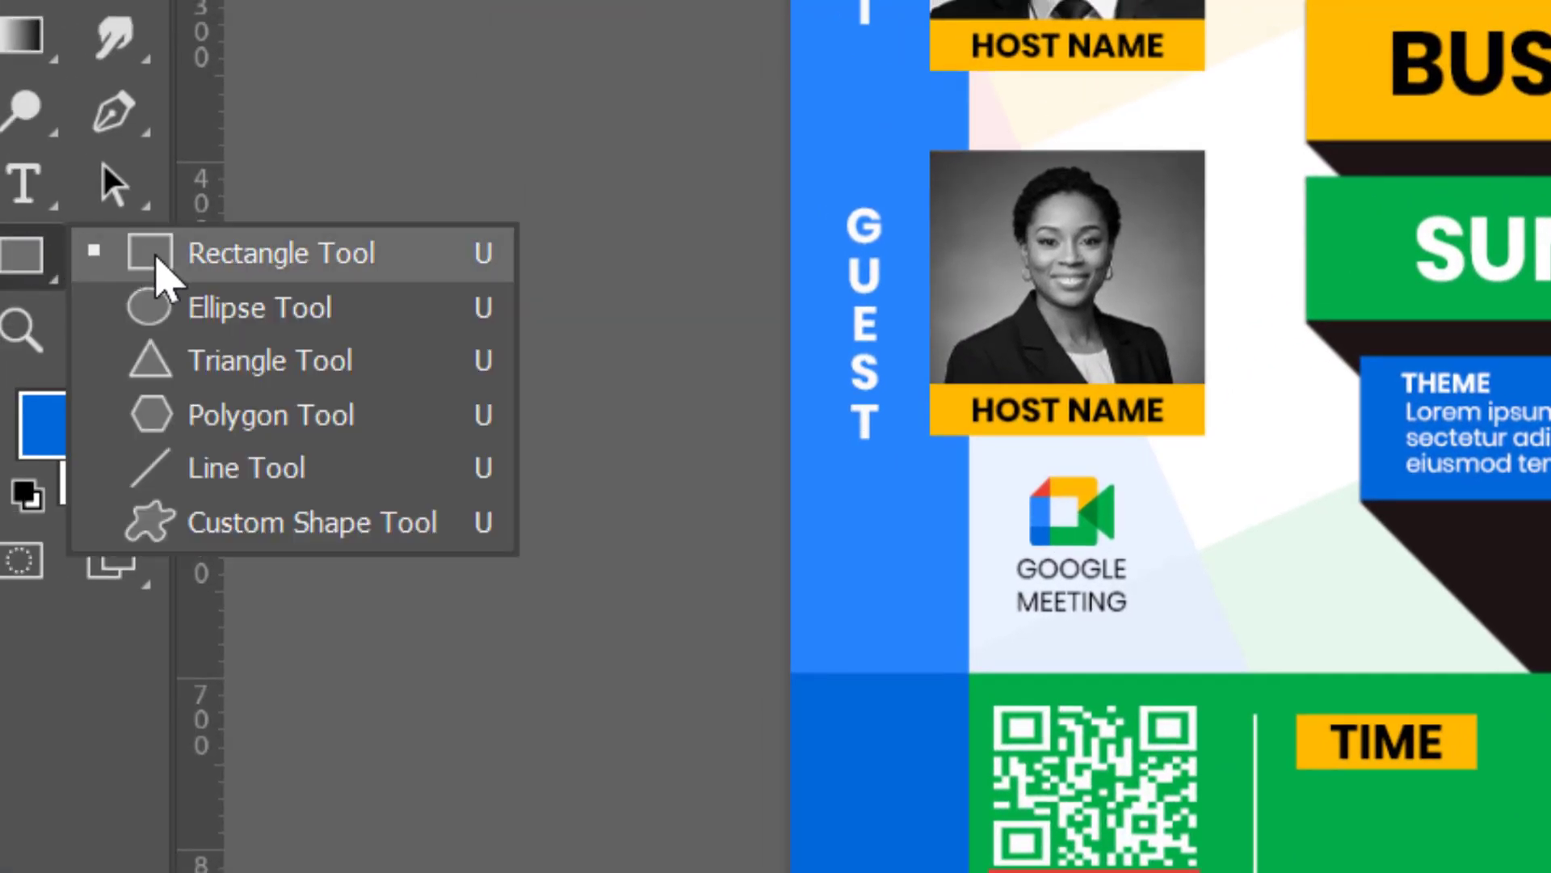
click(165, 258)
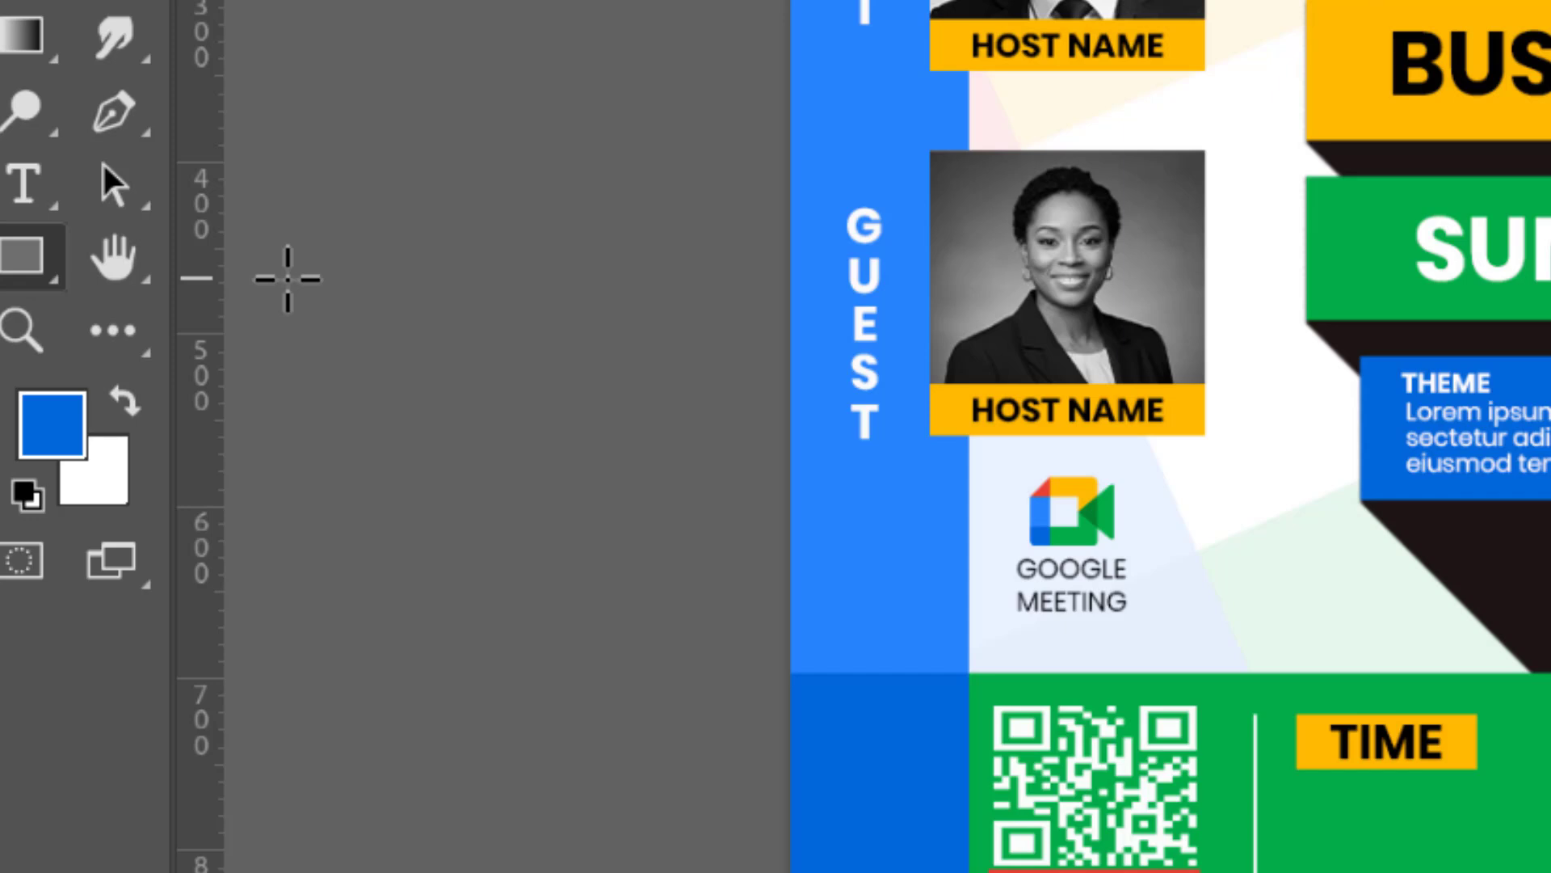
right_click(49, 260)
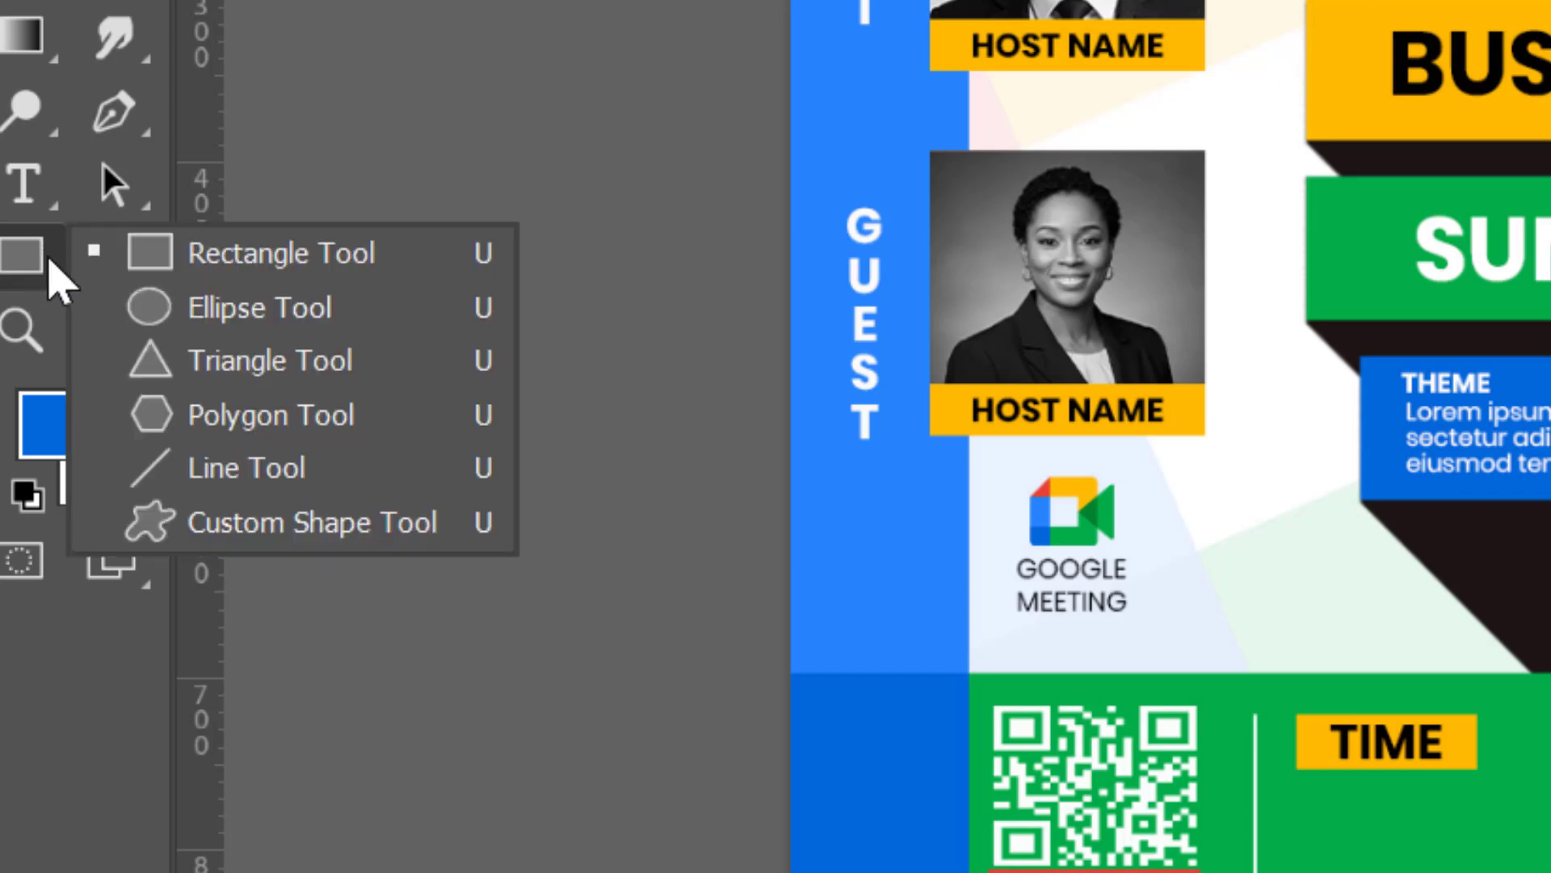
click(204, 437)
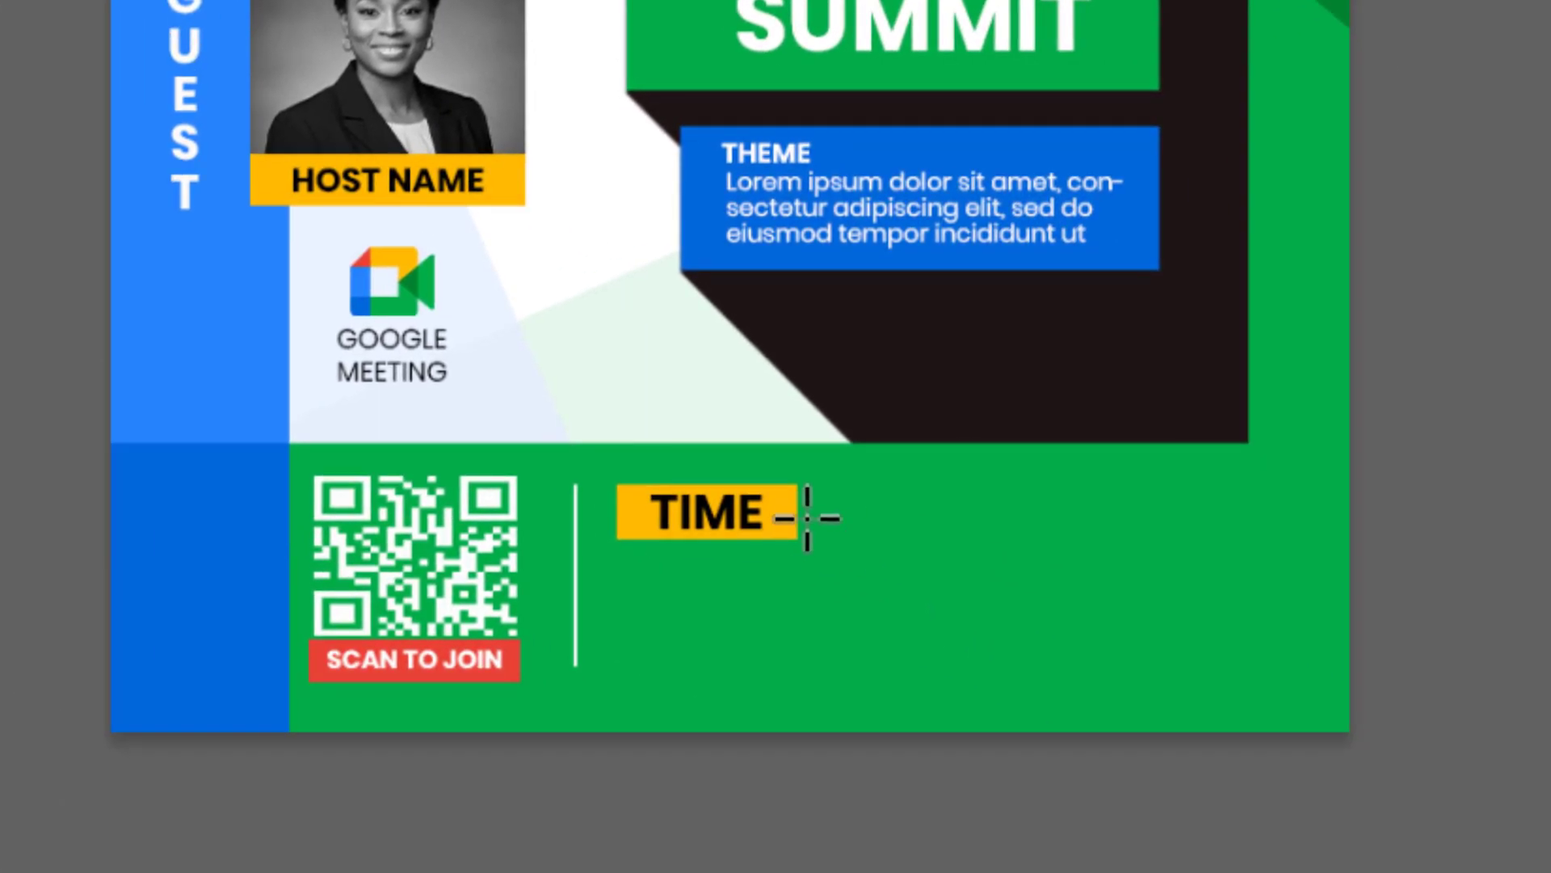
drag(804, 515, 871, 513)
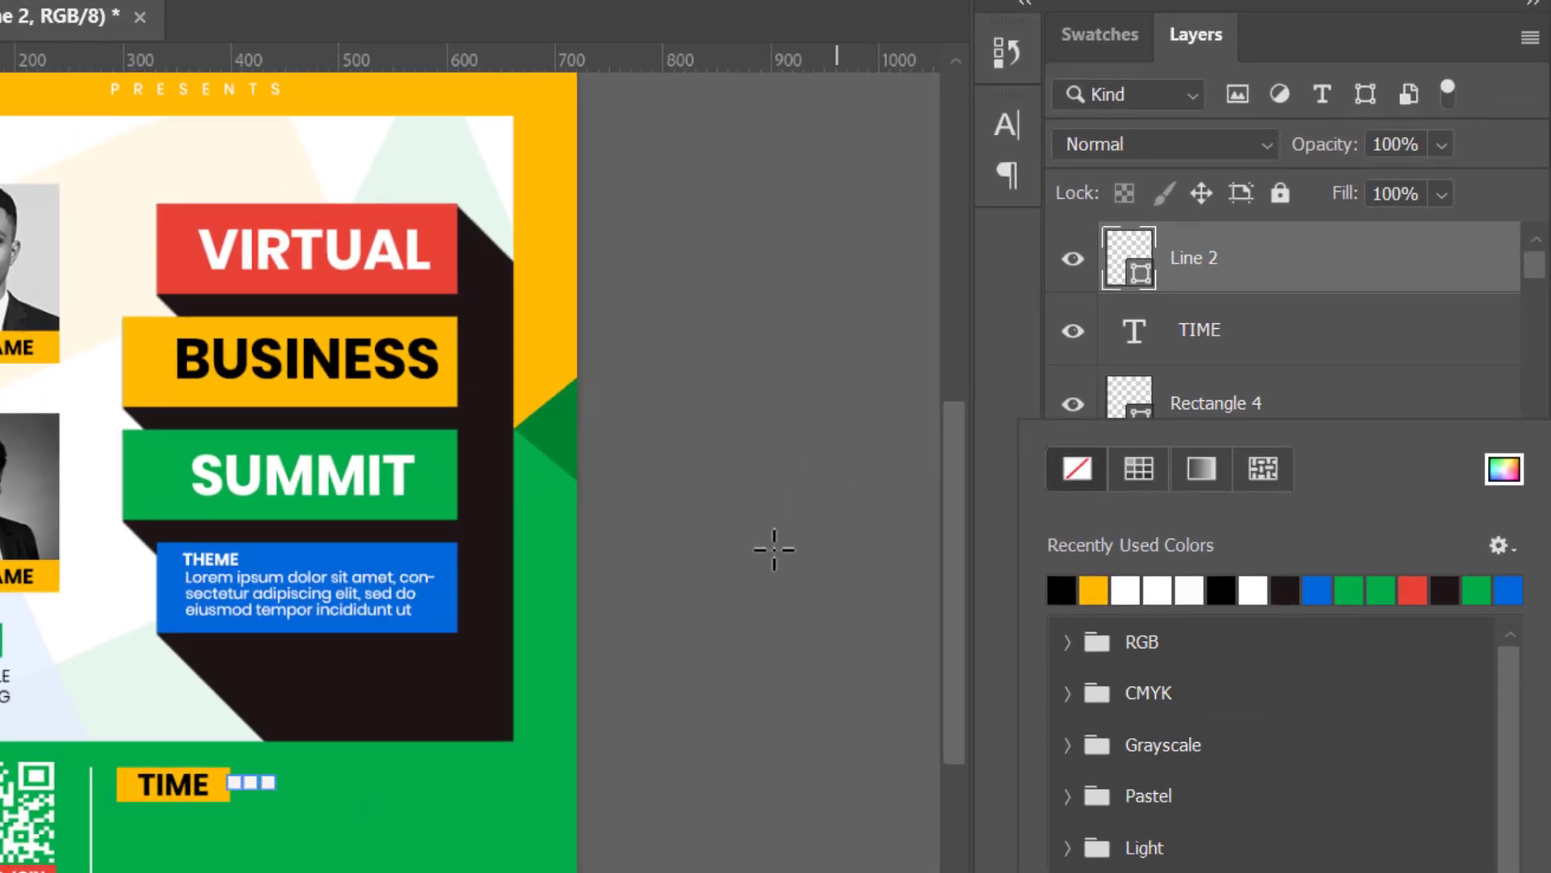
key(Return)
key(v)
click(771, 576)
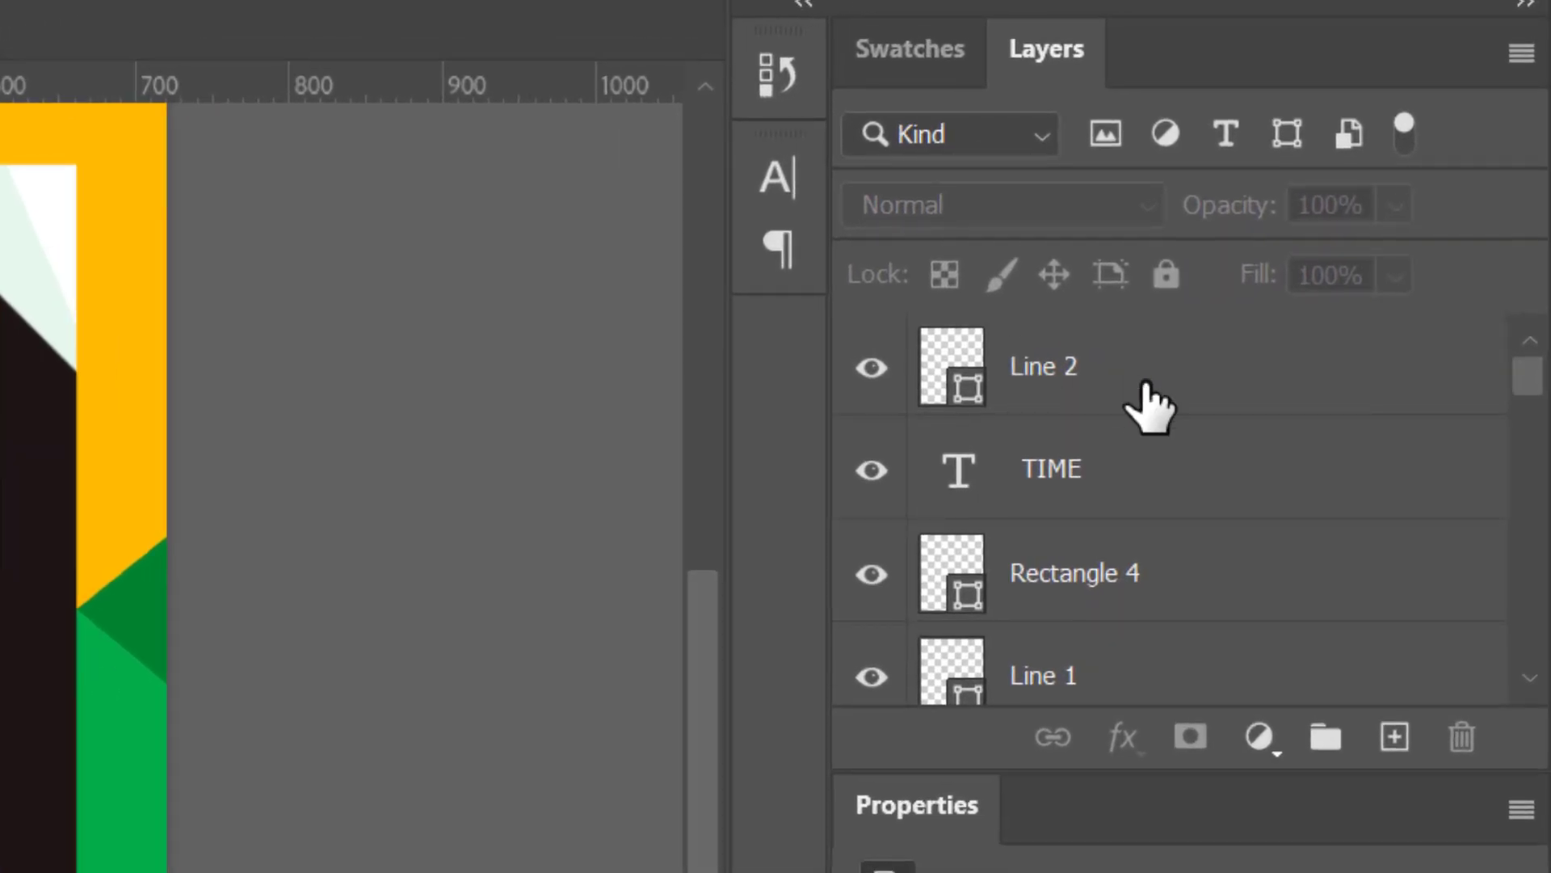
Step: Set the stroke width of the short line beside the TIME label to 0.7 px
click(1253, 285)
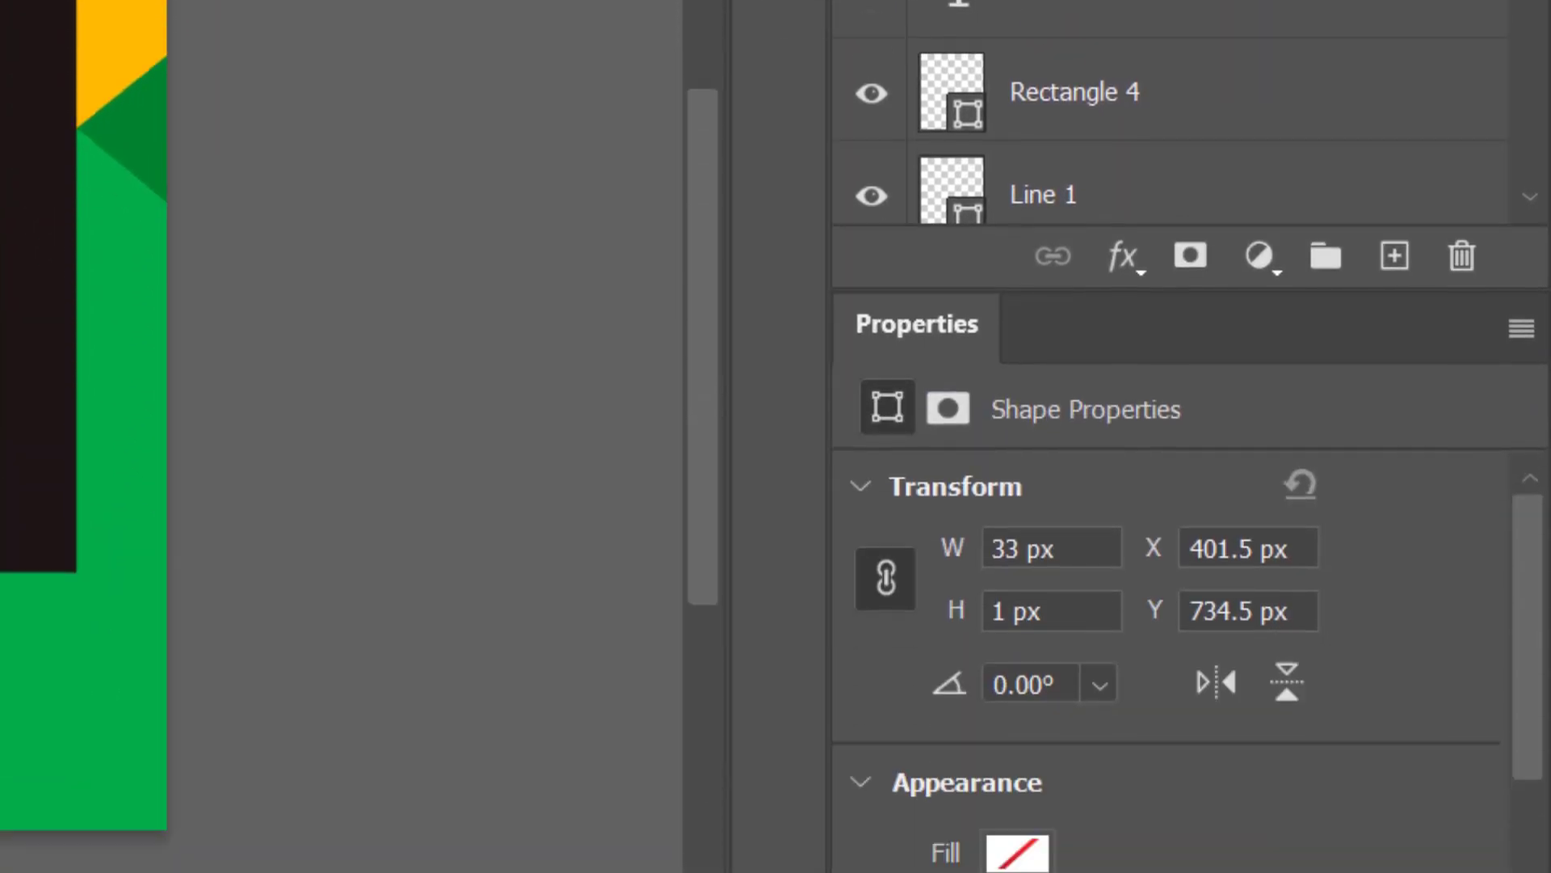
drag(1528, 711, 1448, 808)
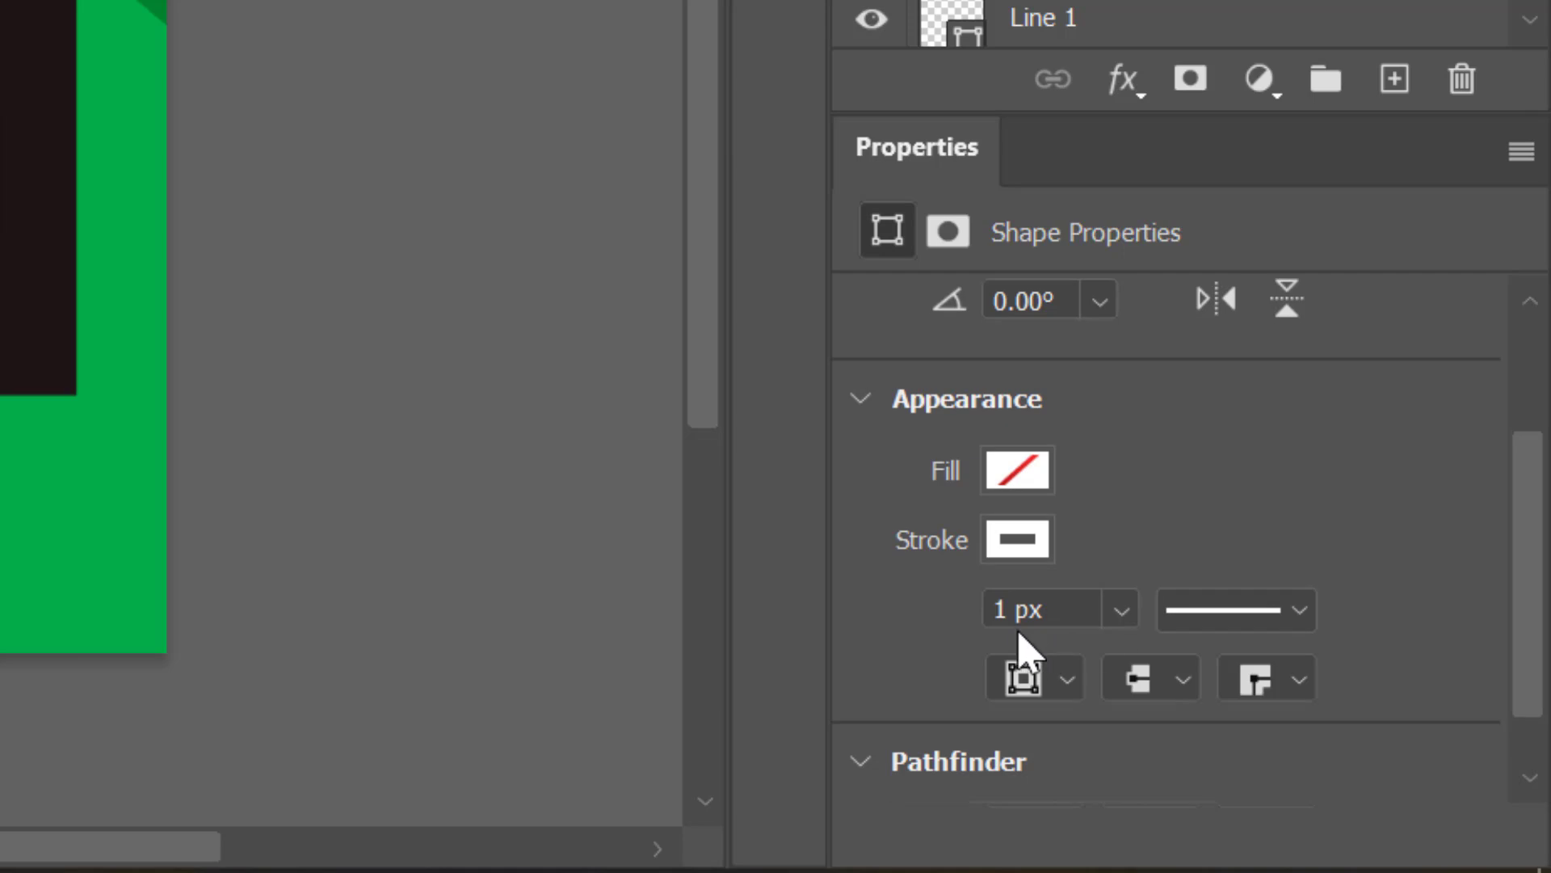
double_click(998, 609)
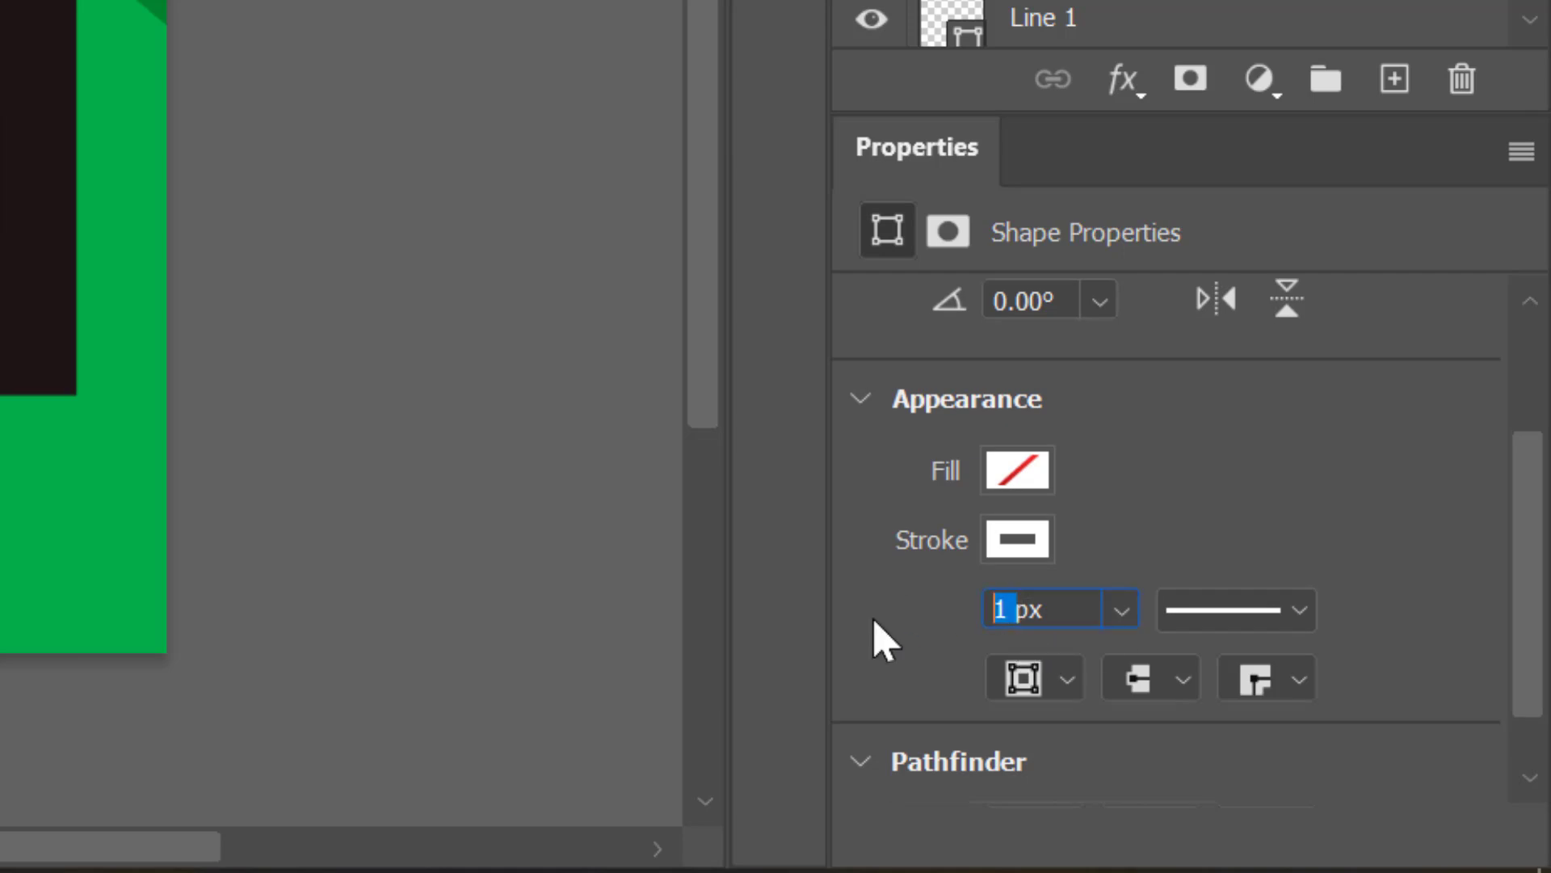
text(0.)
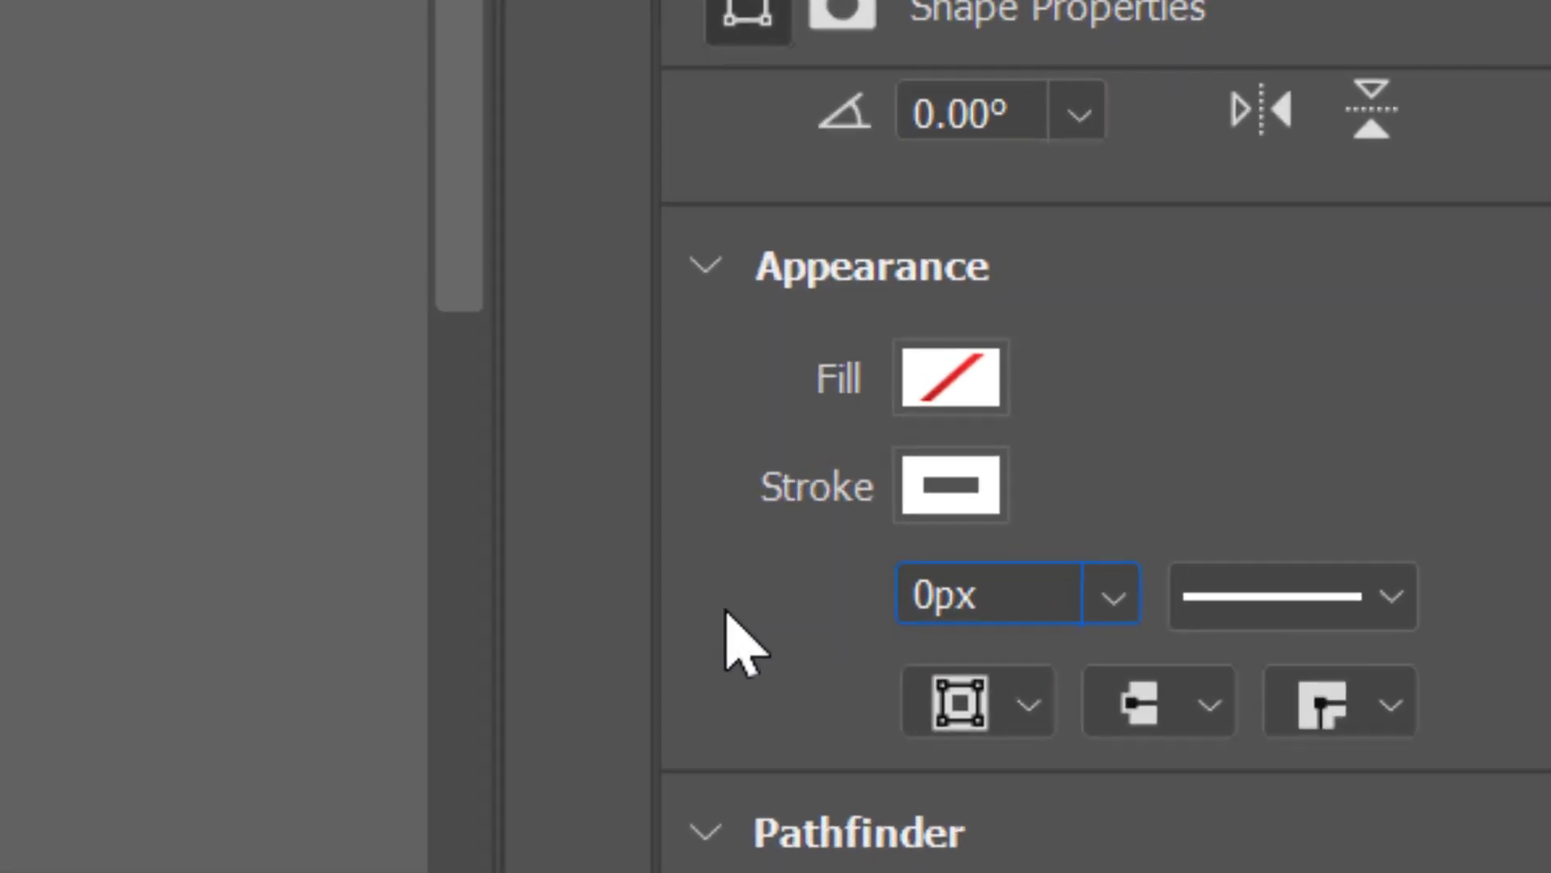
text(7)
key(Return)
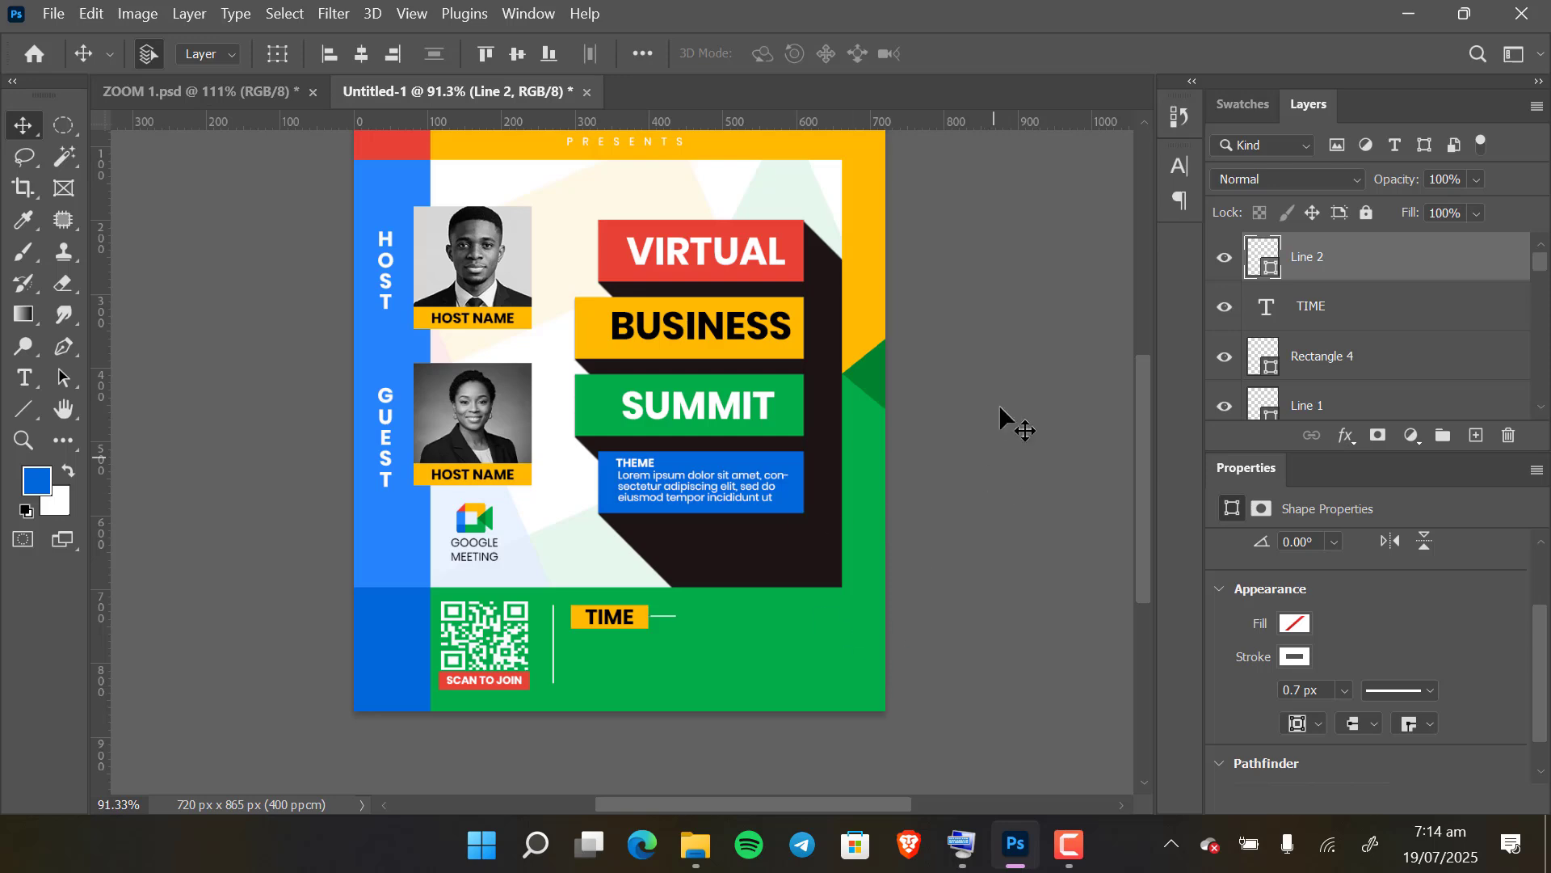
Step: Duplicate the TIME text layer
click(1014, 348)
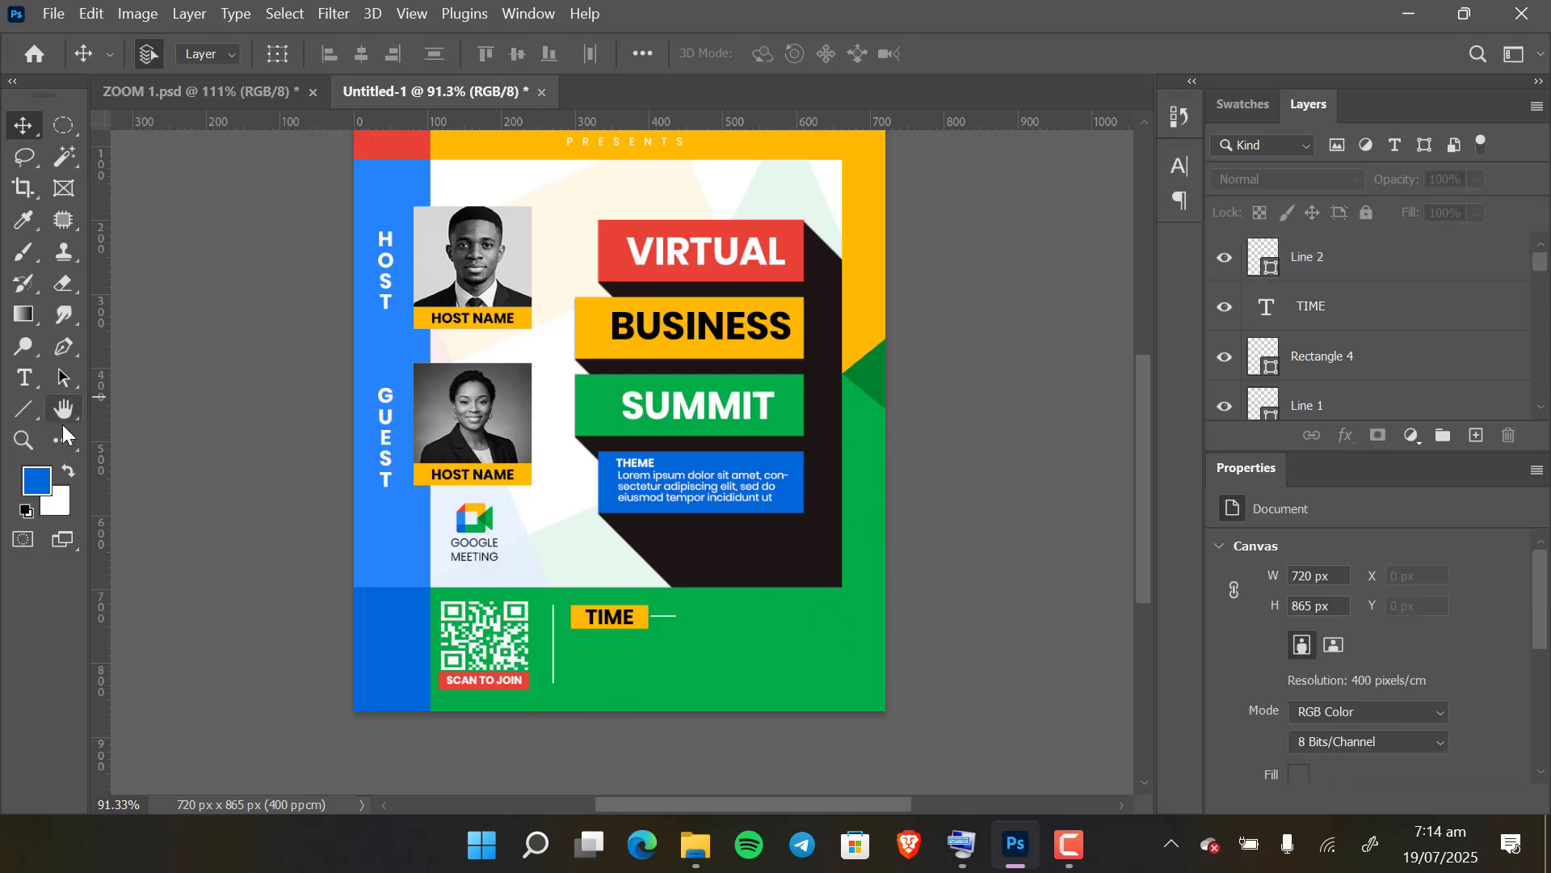
click(592, 621)
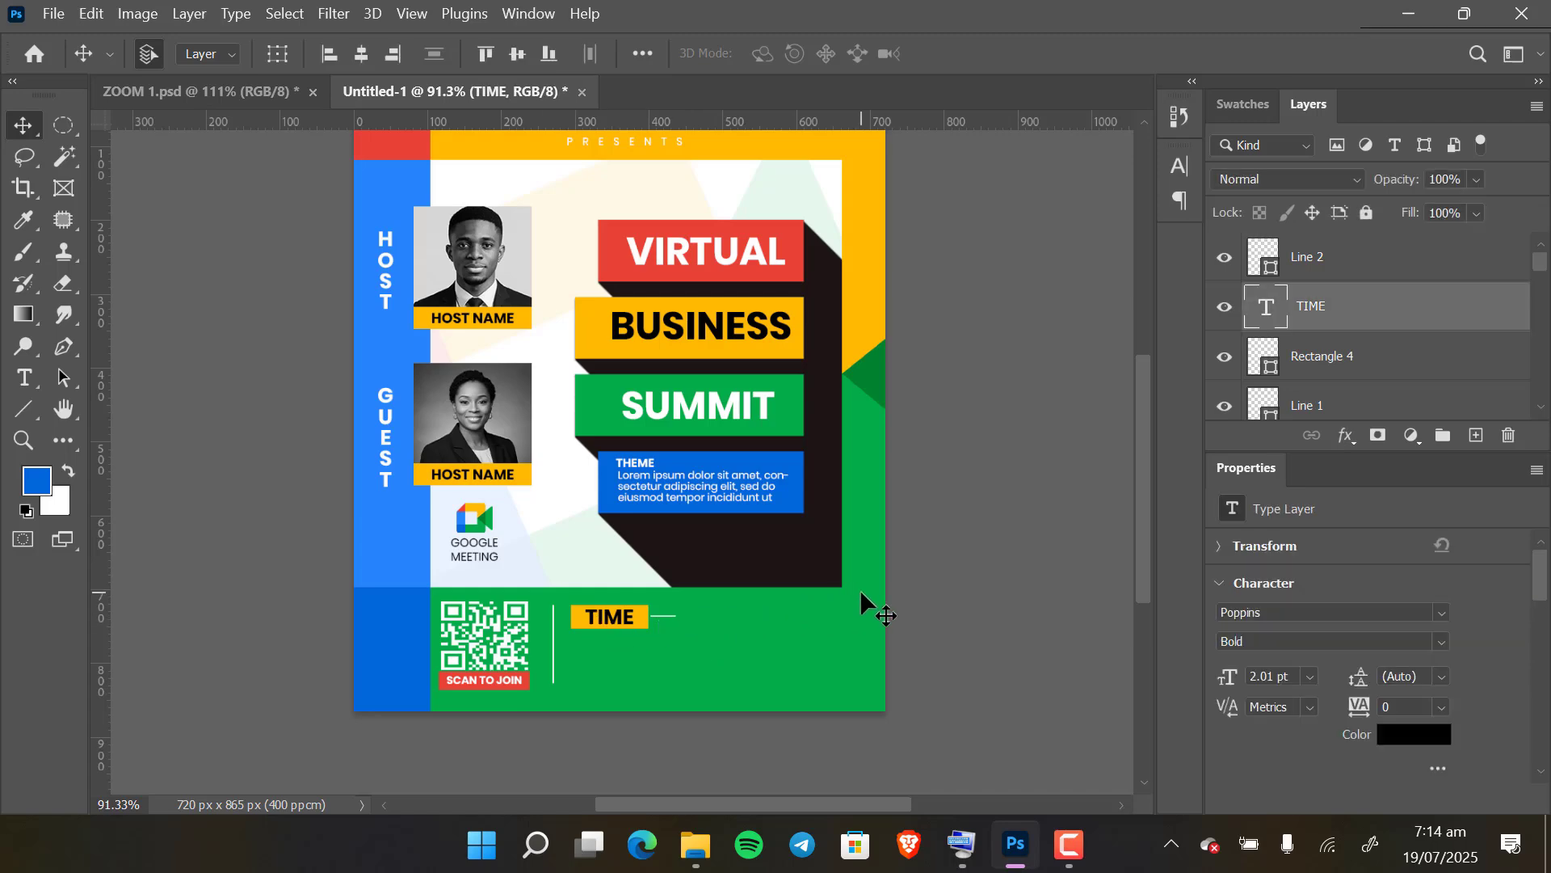
click(277, 55)
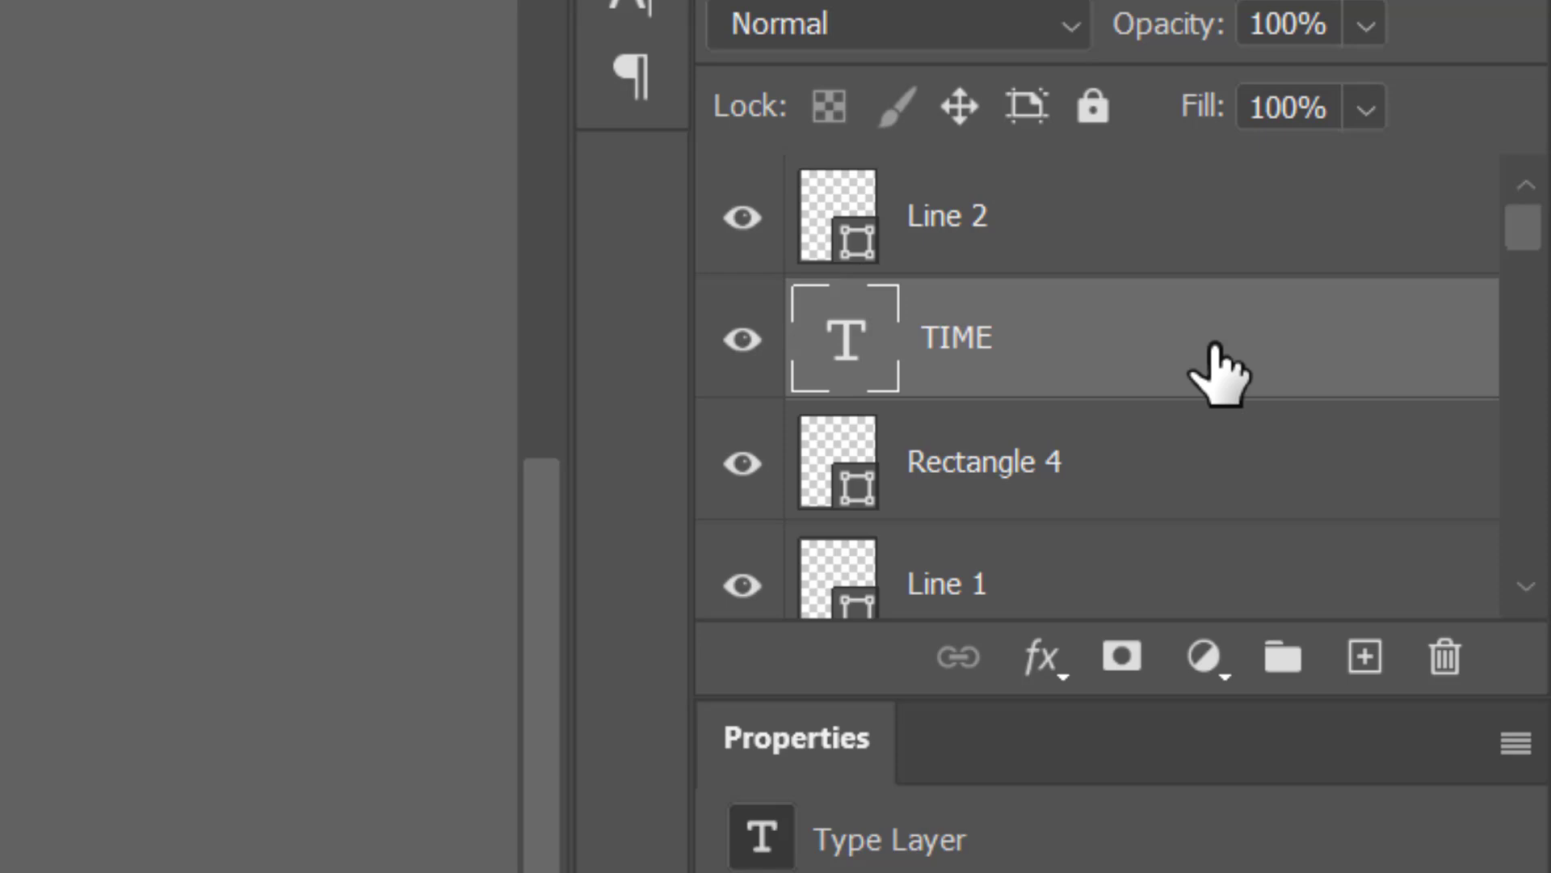
drag(1349, 331, 1440, 489)
drag(1362, 626, 1364, 653)
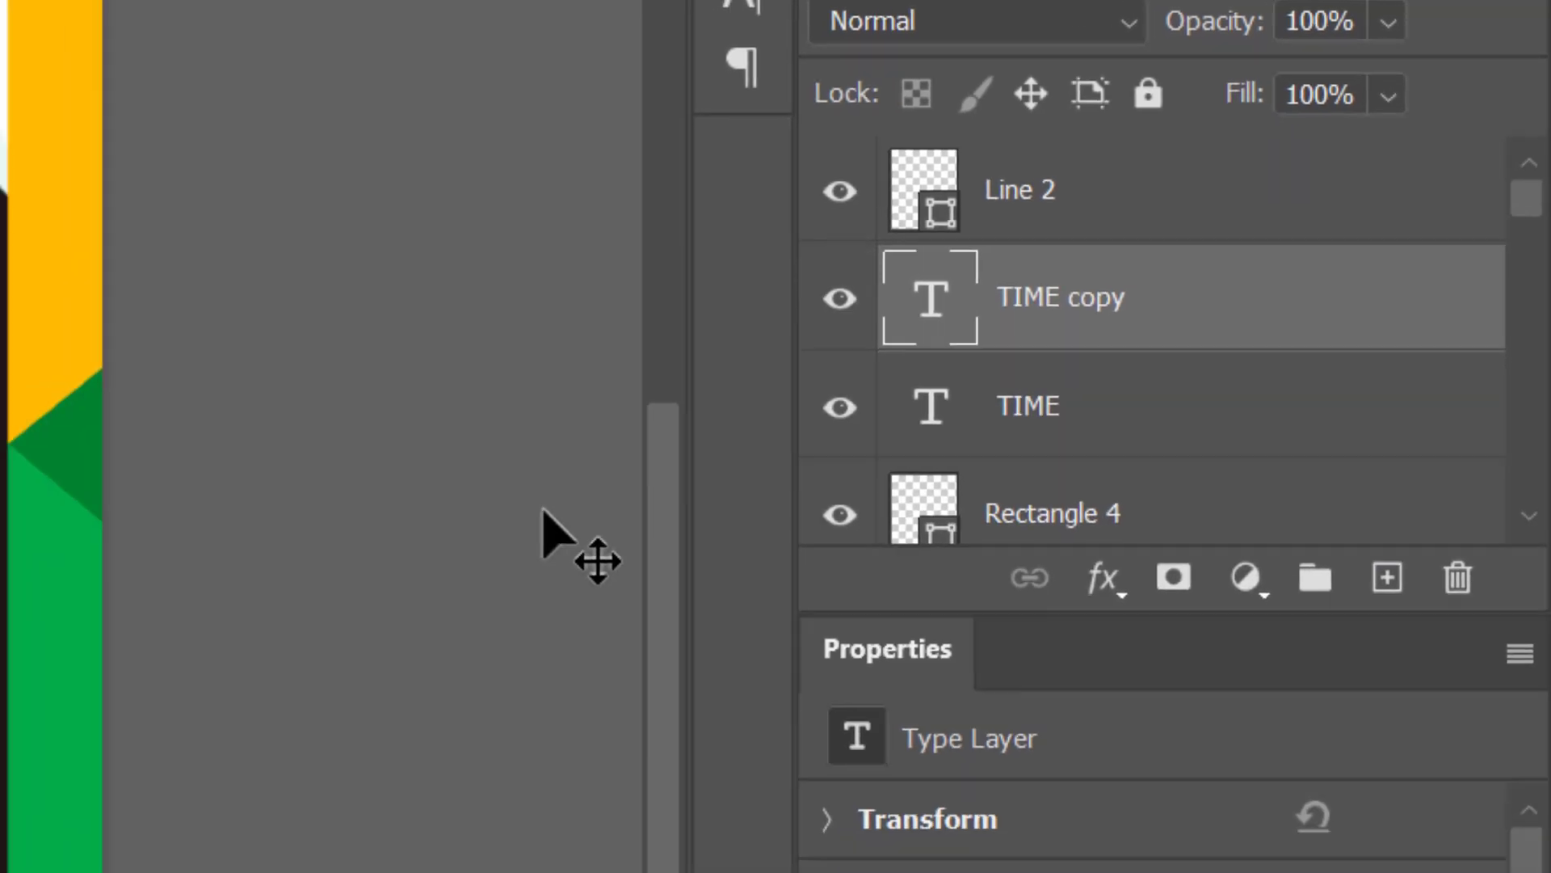
Step: Move the duplicated TIME text horizontally to the right until it sits just past the end of the short line
key(shift+Right)
key(shift+Right)
key(shift+Right)
key(shift+Right)
key(shift+Right)
key(shift+Right)
key(shift+Right)
key(shift+Right)
key(shift+Right)
key(shift+Right)
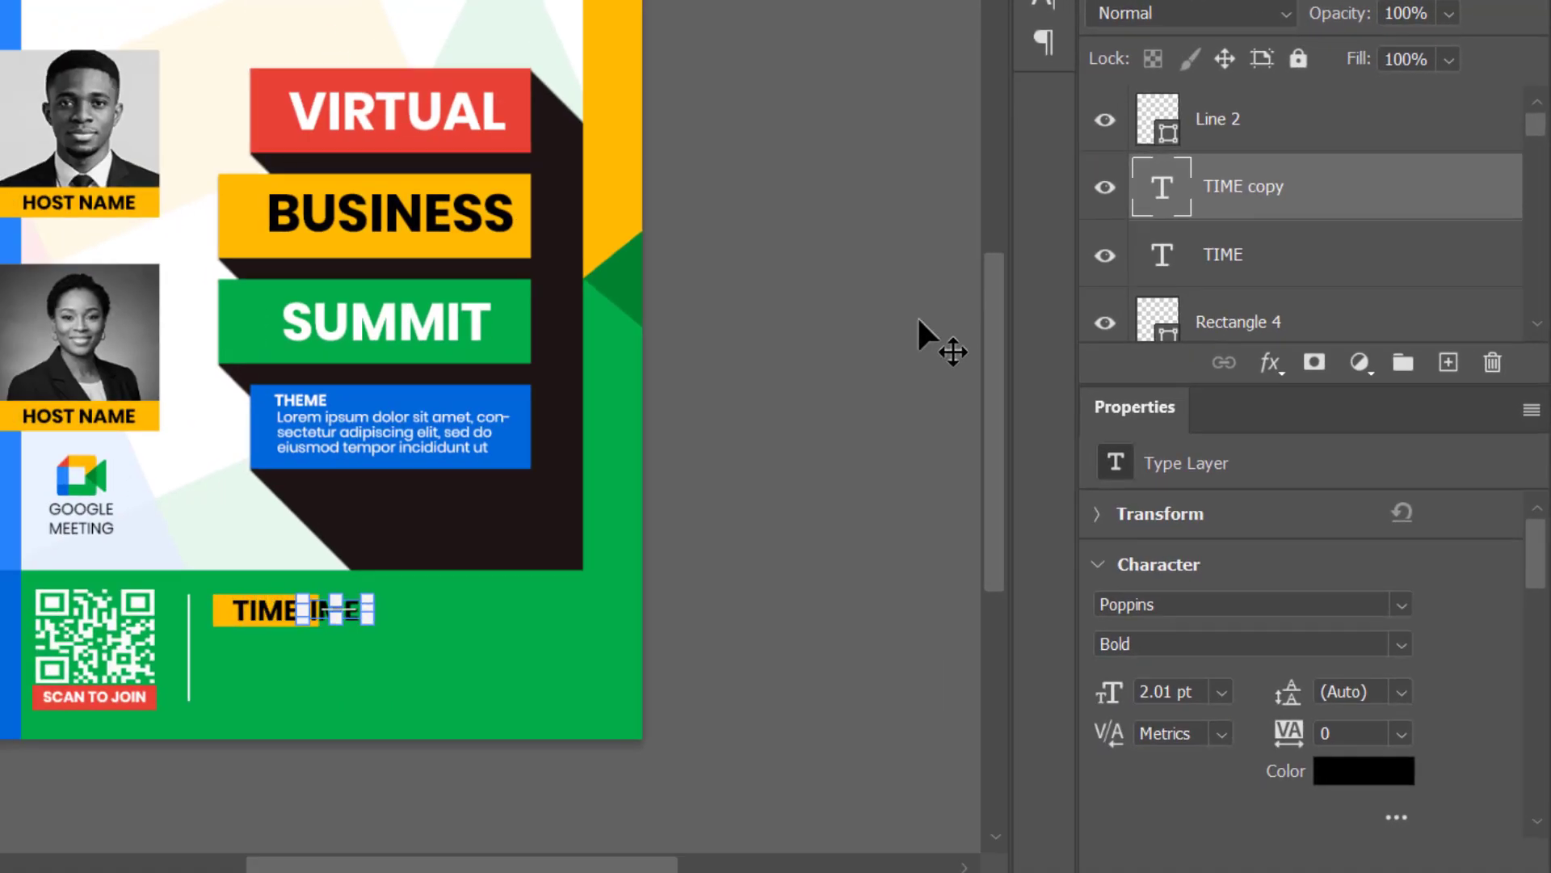
key(shift+Right)
key(shift+Right)
key(shift+Right)
key(shift+Right)
key(shift+Right)
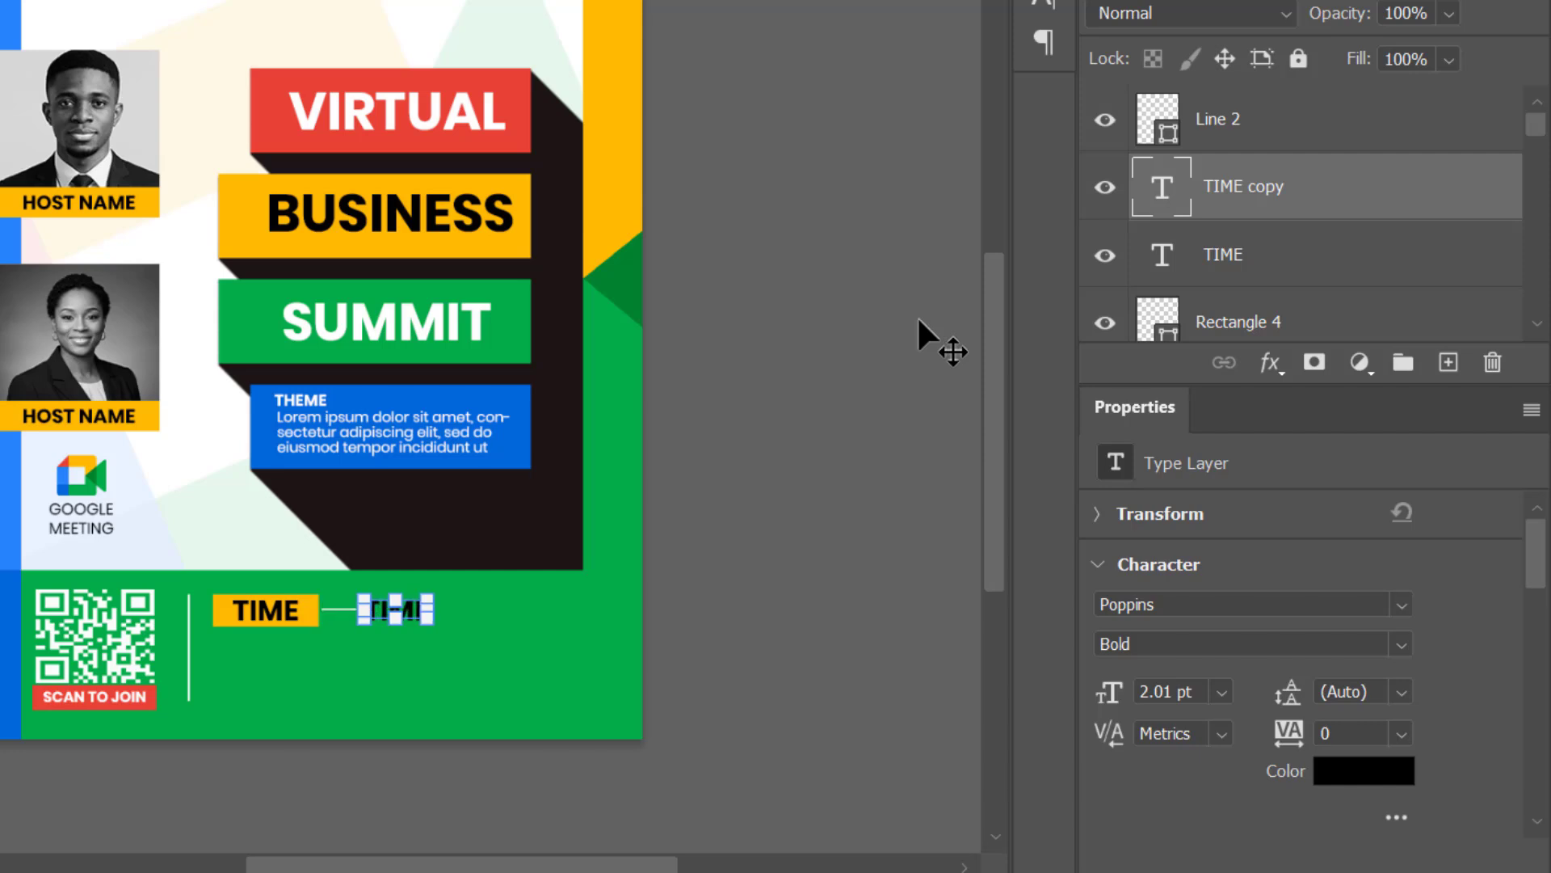
Step: Replace the duplicated TIME text with "8:00AM - 10:00AM"
double_click(1157, 198)
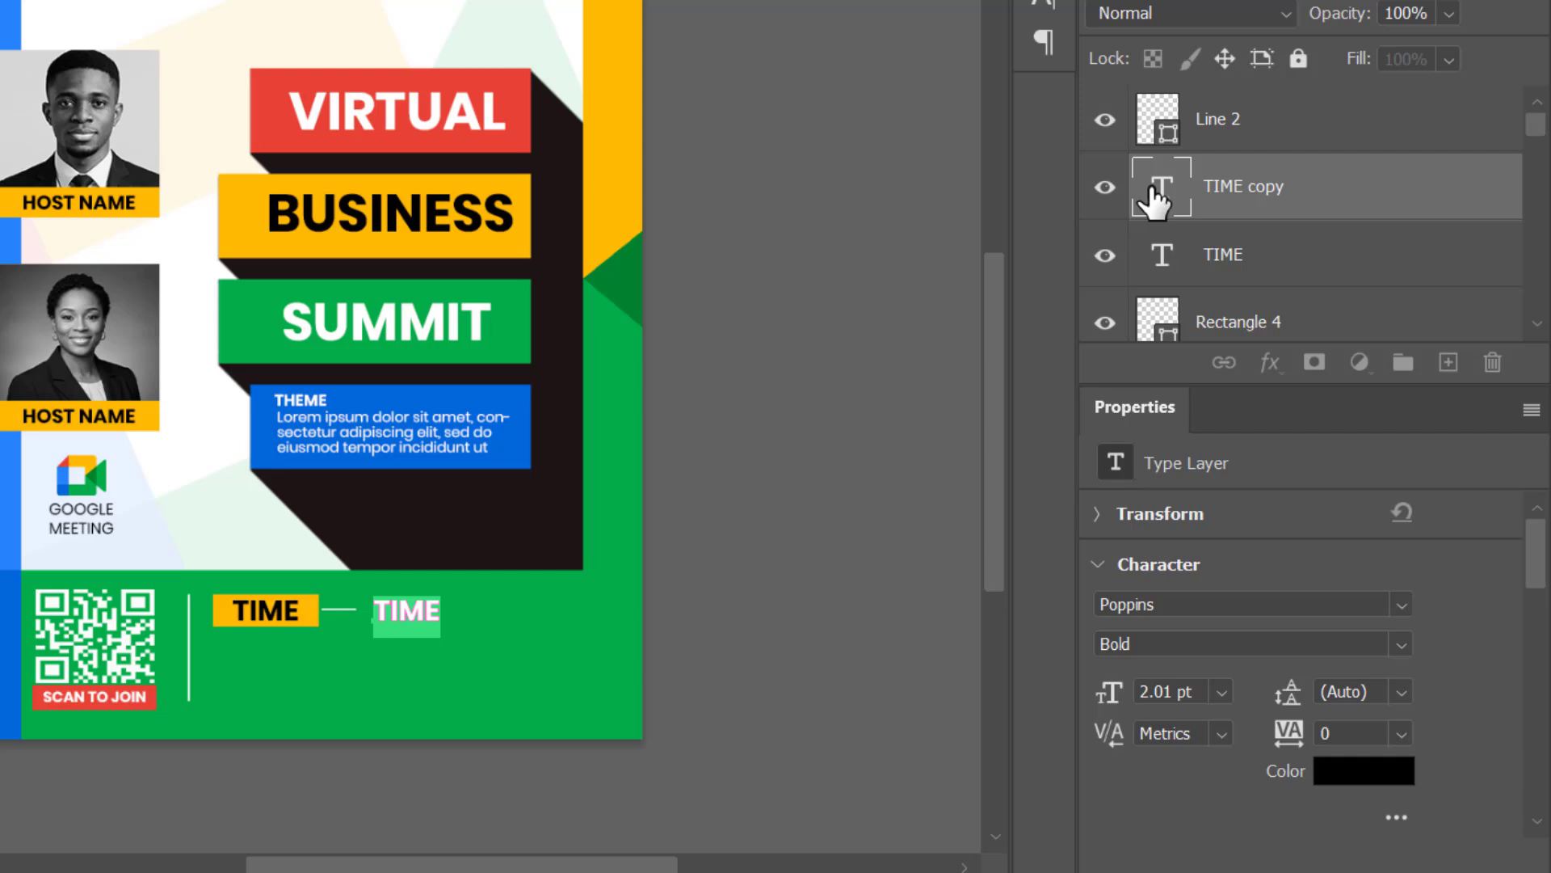
text(8:00)
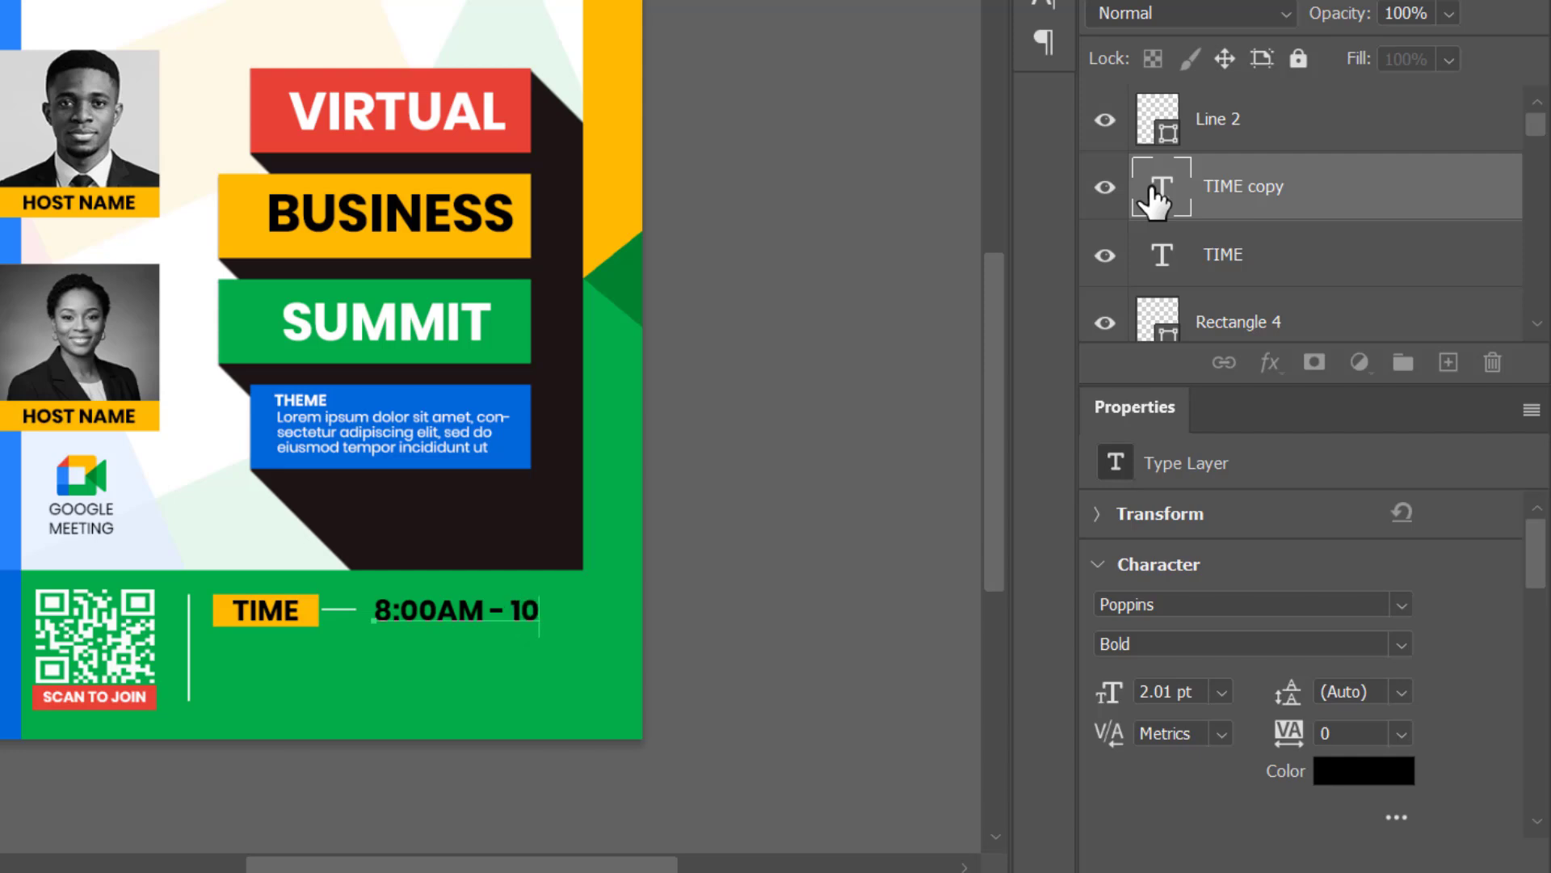
text(AM)
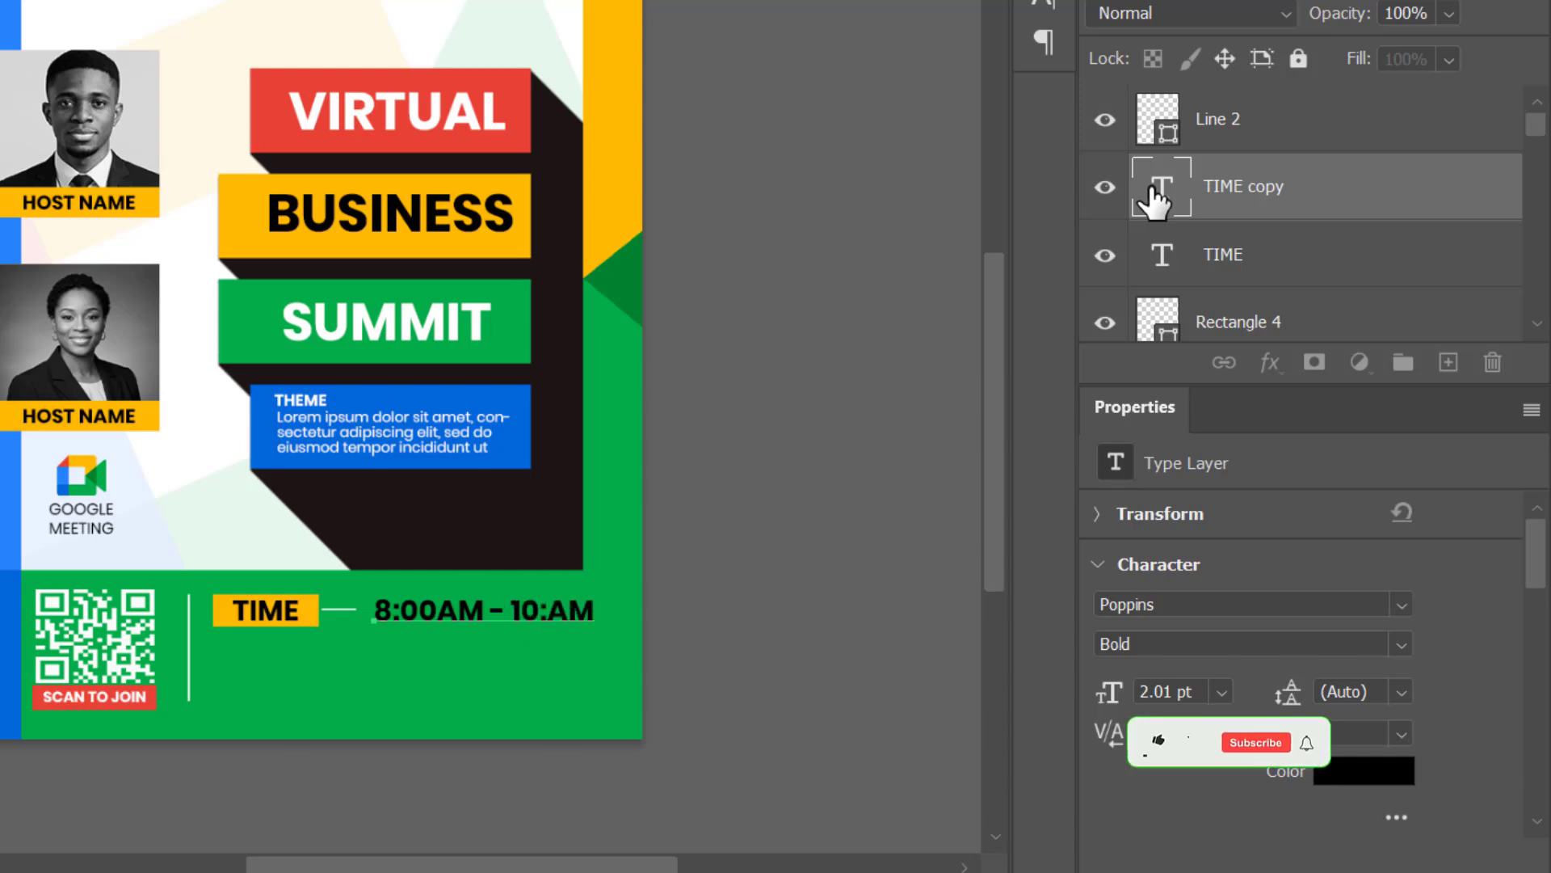
key(BackSpace)
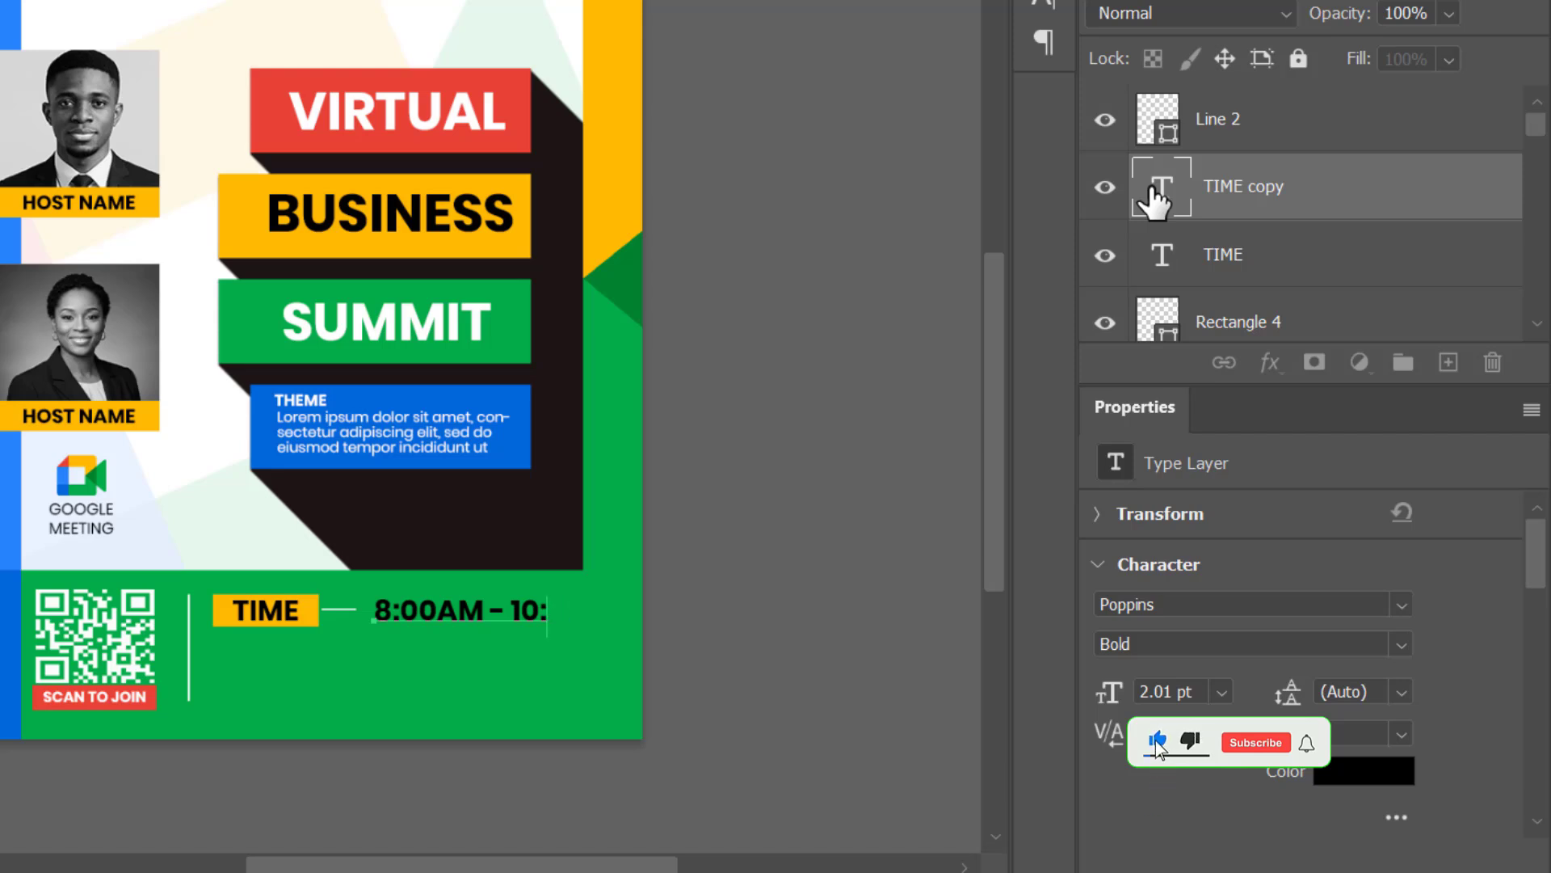
text(00AM)
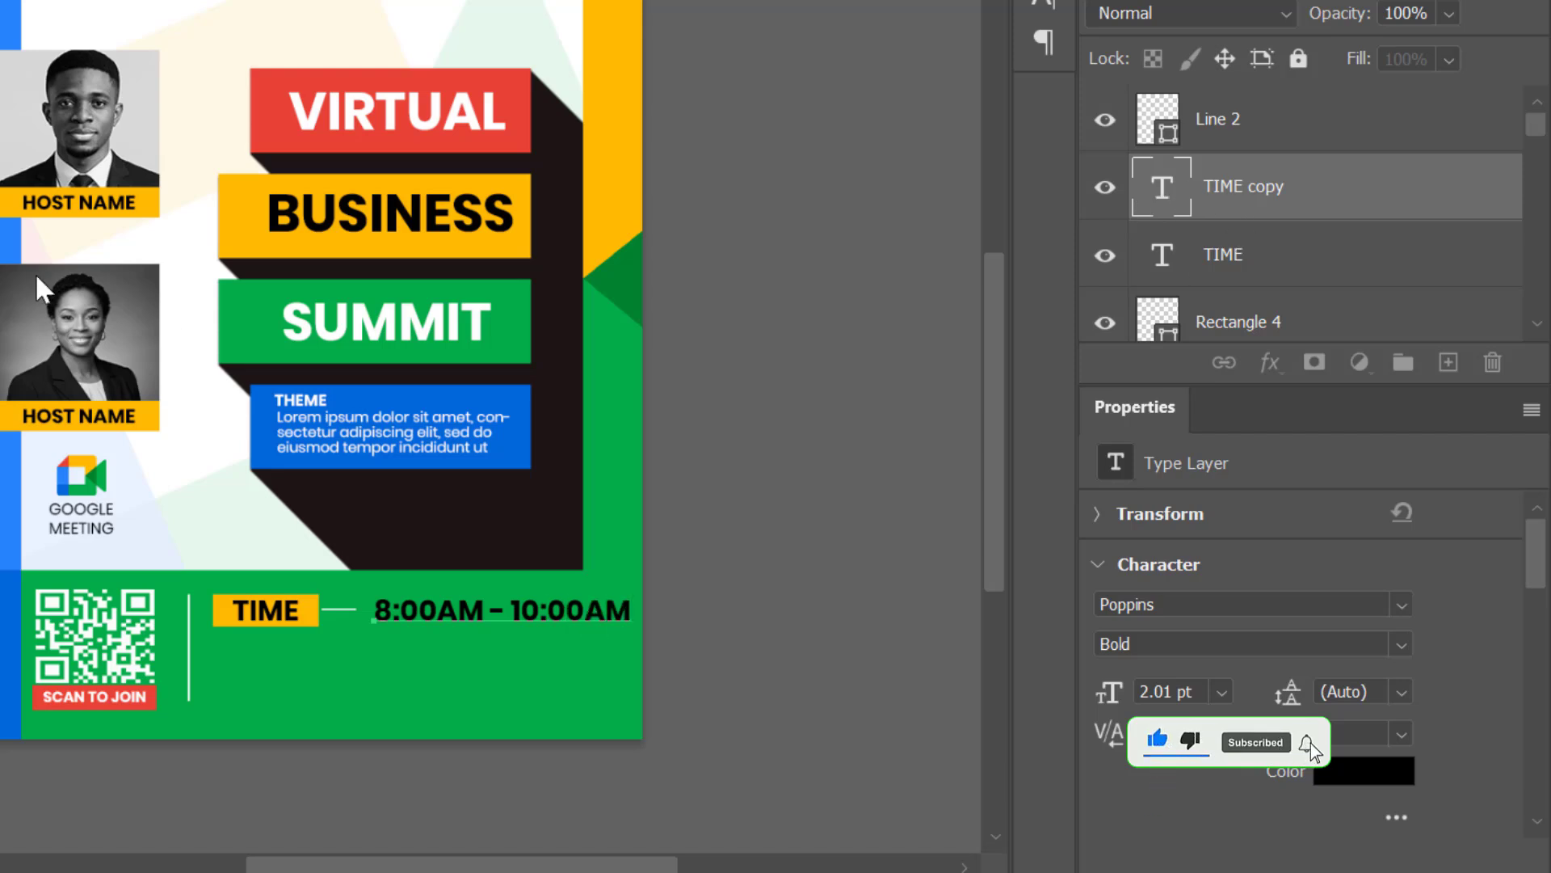
key(ctrl+Return)
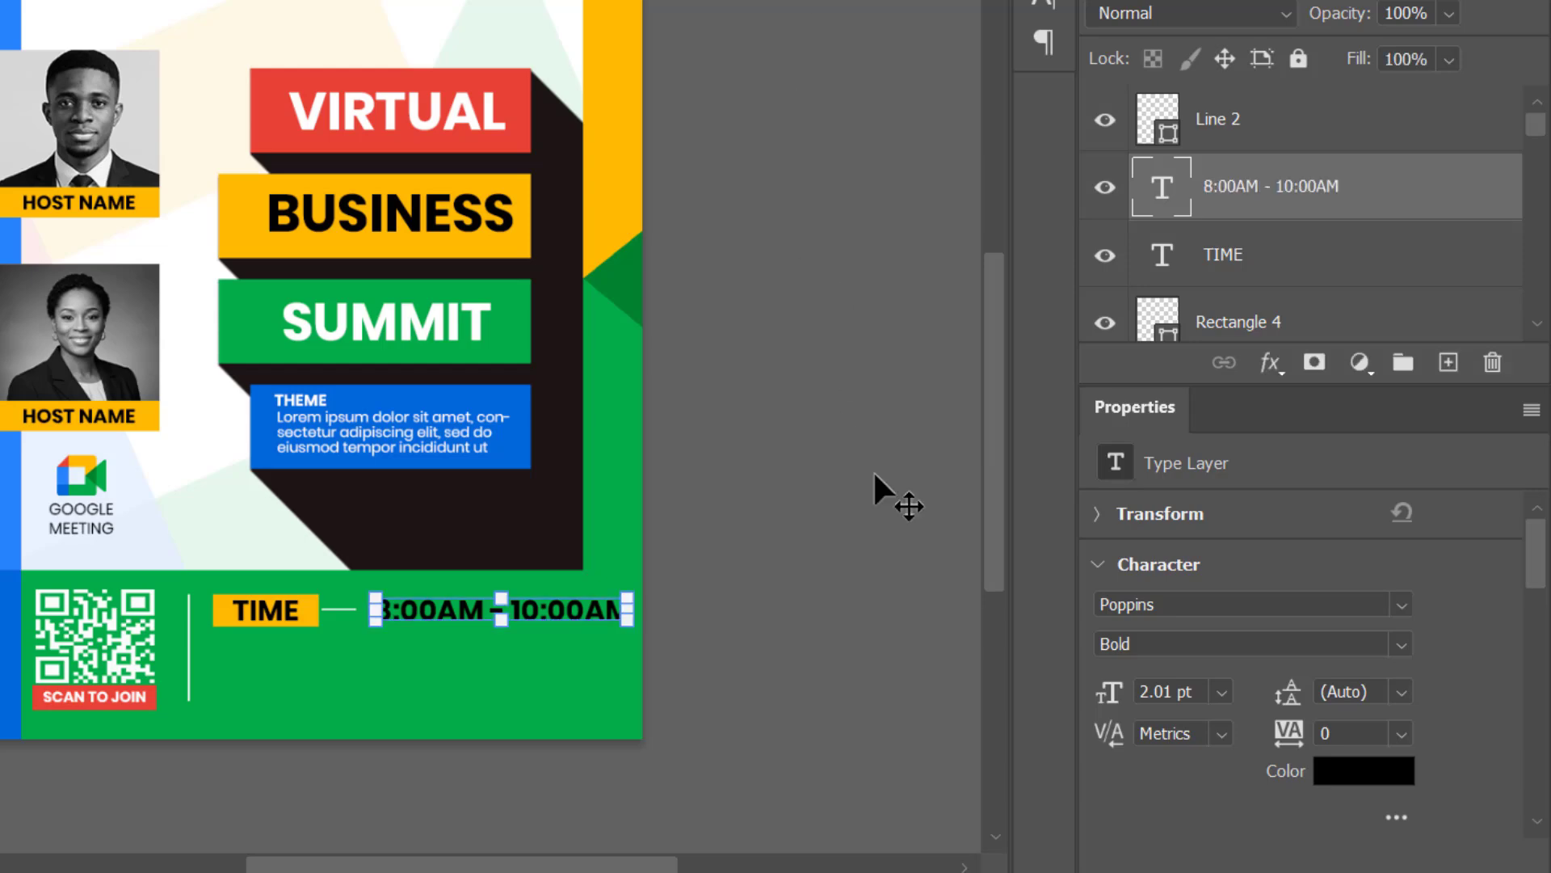
Step: Recolour the 8:00AM - 10:00AM text white and set its font style to SemiBold
click(1402, 778)
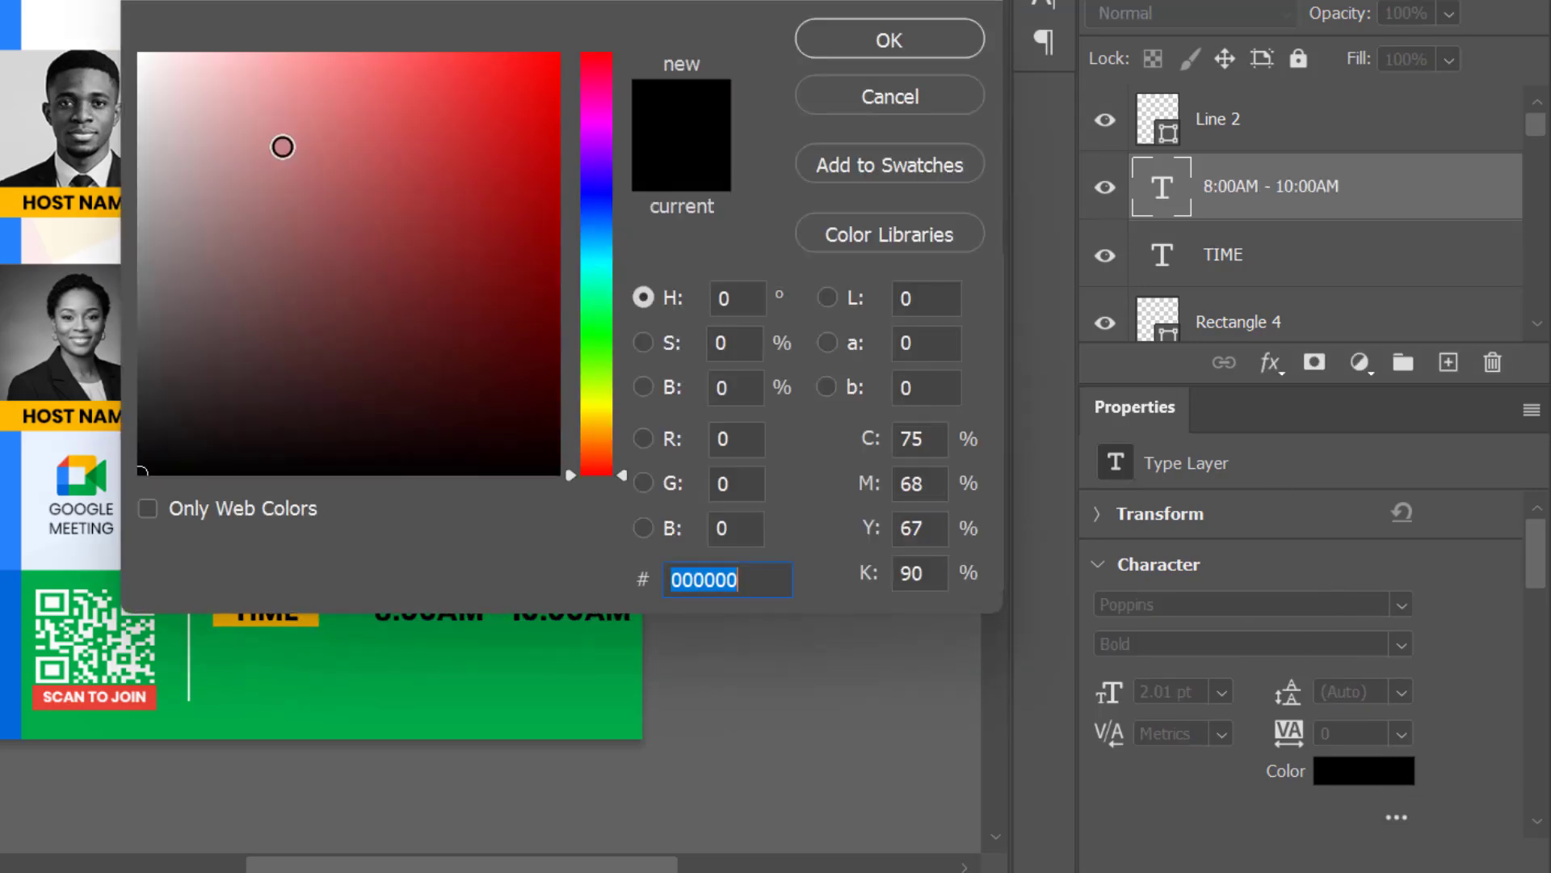
drag(283, 146, 146, 17)
click(871, 40)
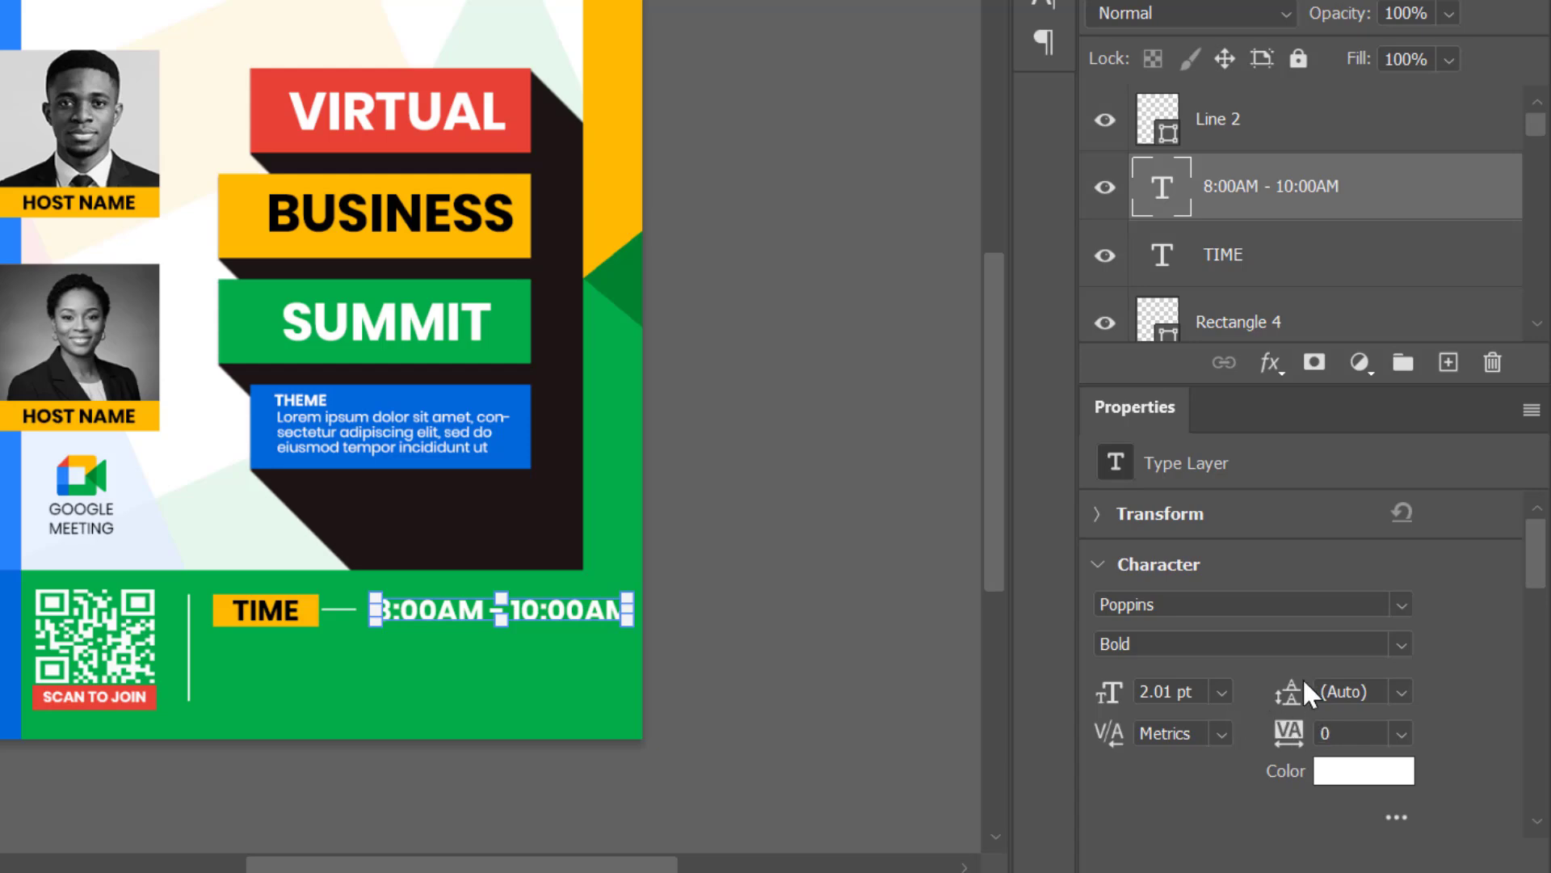
click(1400, 644)
click(1193, 460)
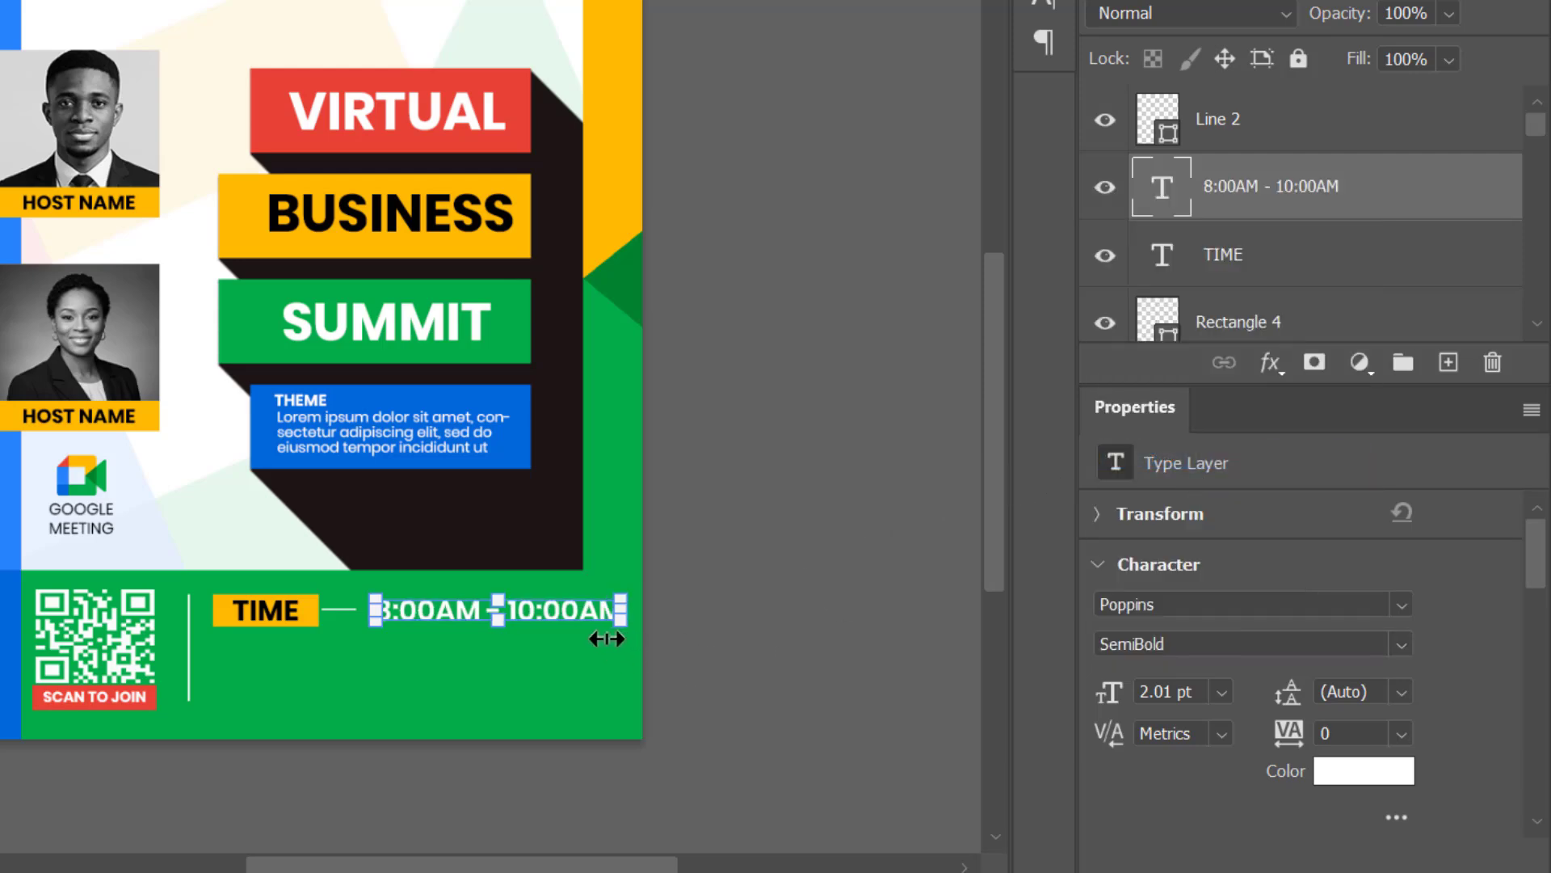
Step: Nudge the 8:00AM - 10:00AM text left, closer to the short line beside the TIME label
key(Left)
key(Left)
key(Left)
key(Left)
key(Left)
key(Left)
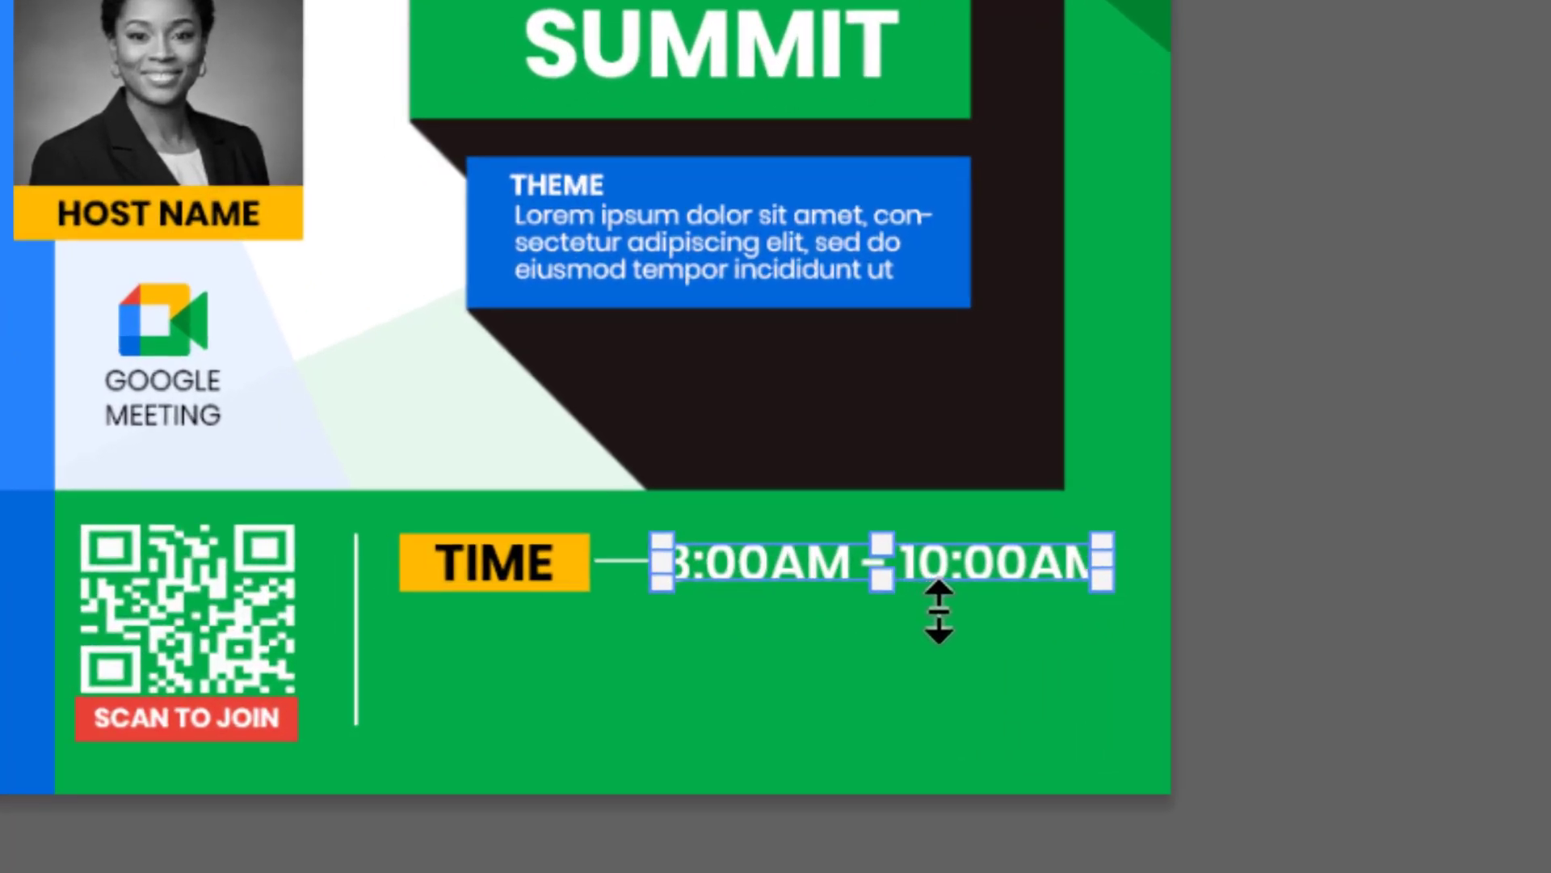
key(Left)
key(Left)
key(Left)
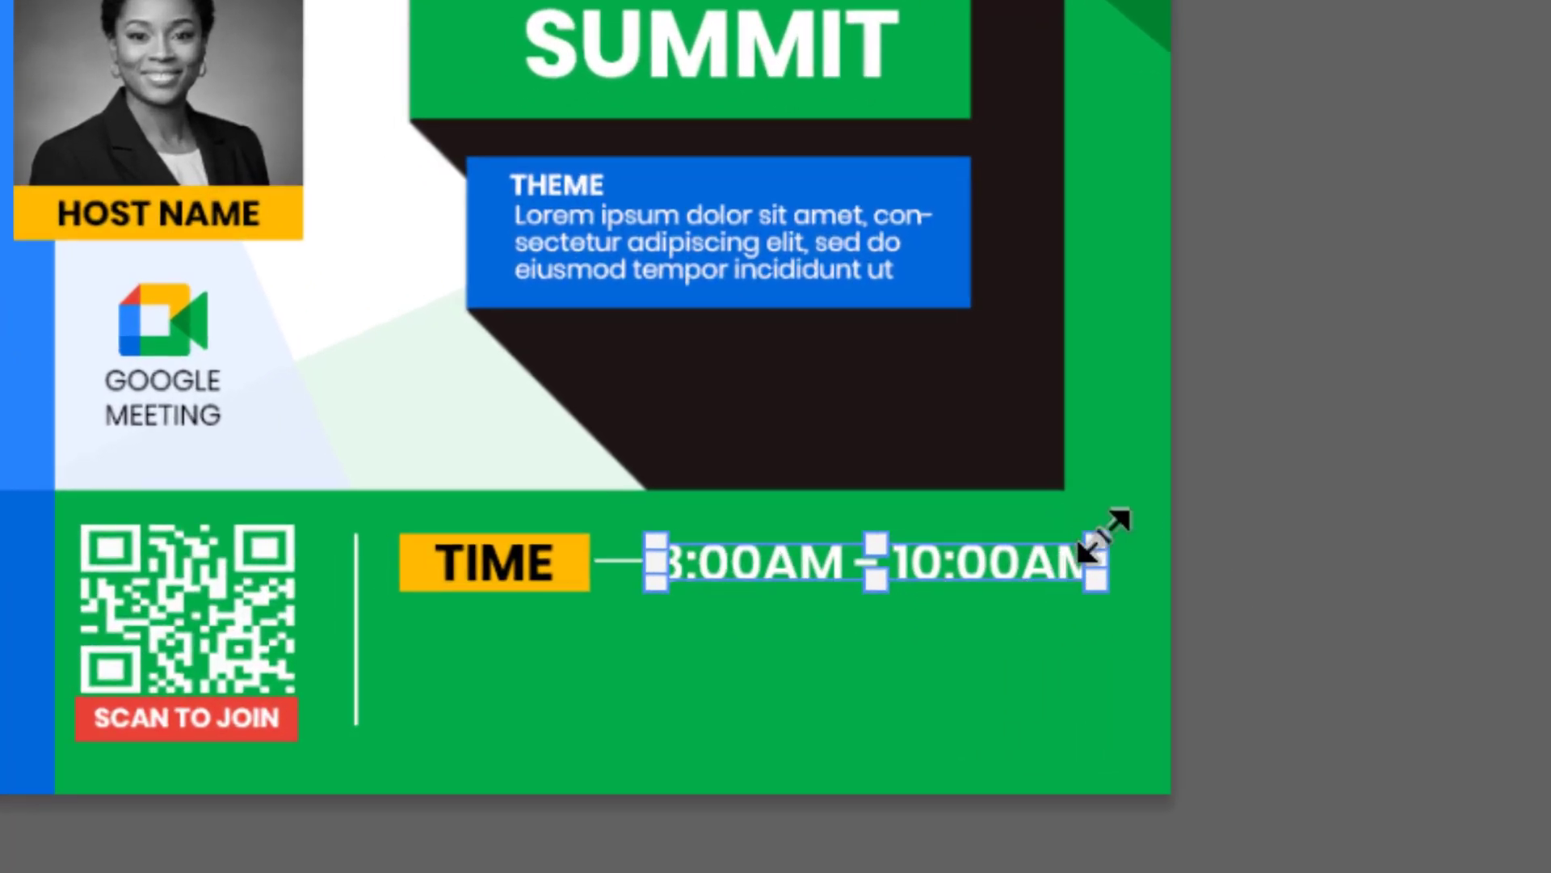
Step: Scale the 8:00AM - 10:00AM text down to about 1.81 pt and nudge it up level with the TIME label
drag(1101, 540, 1061, 549)
key(ctrl+shift+o)
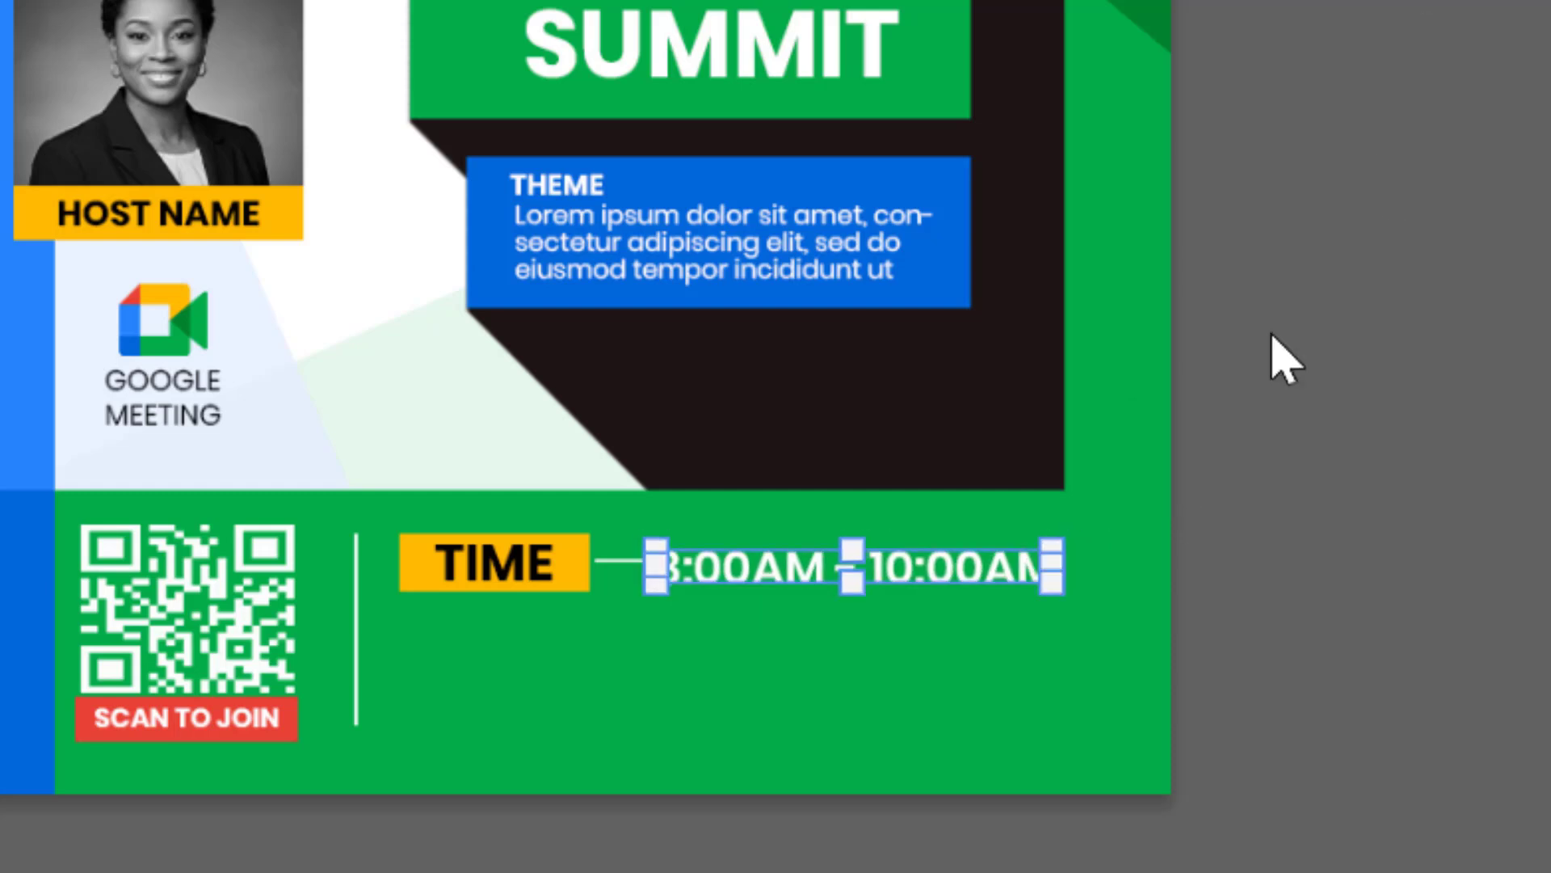
key(Up)
key(Up)
key(Up)
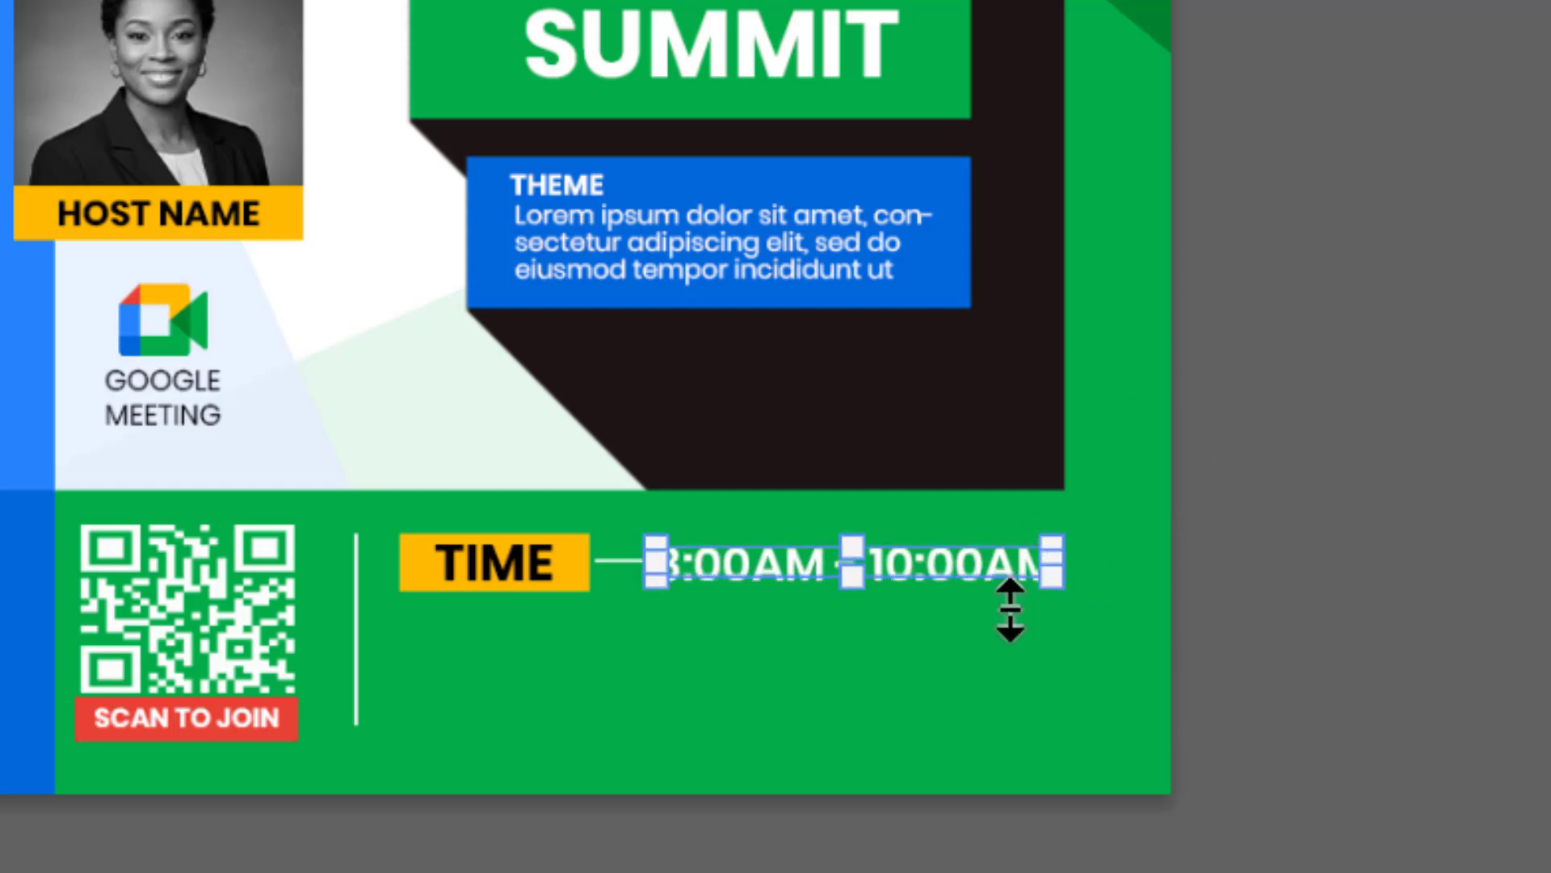
click(1435, 66)
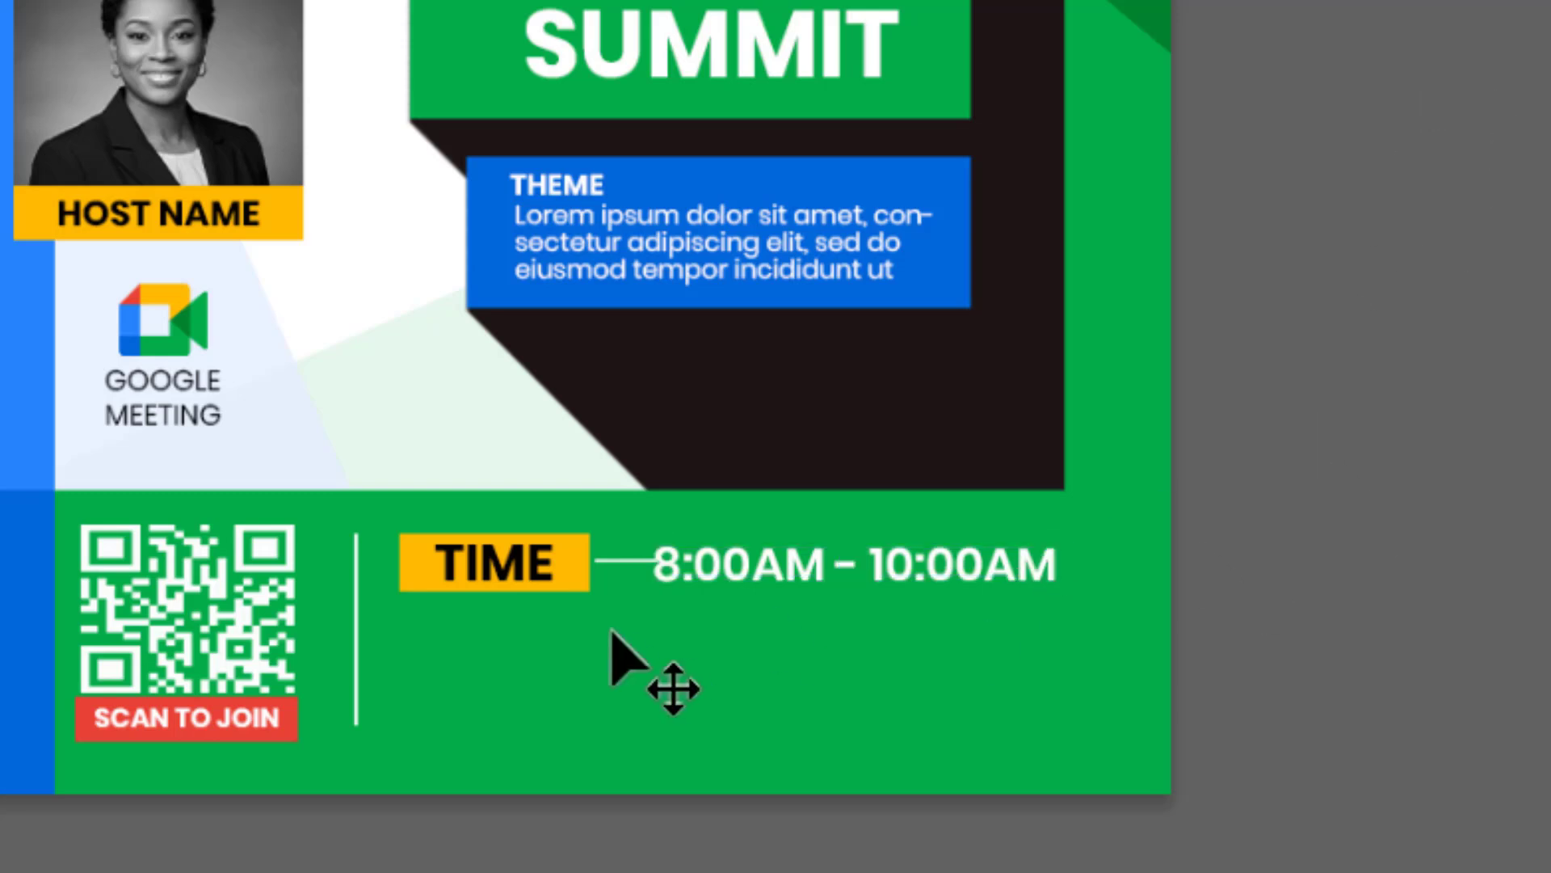
Step: Scale the short line beside the TIME label down to about 22 px wide so it ends before the time text
click(638, 561)
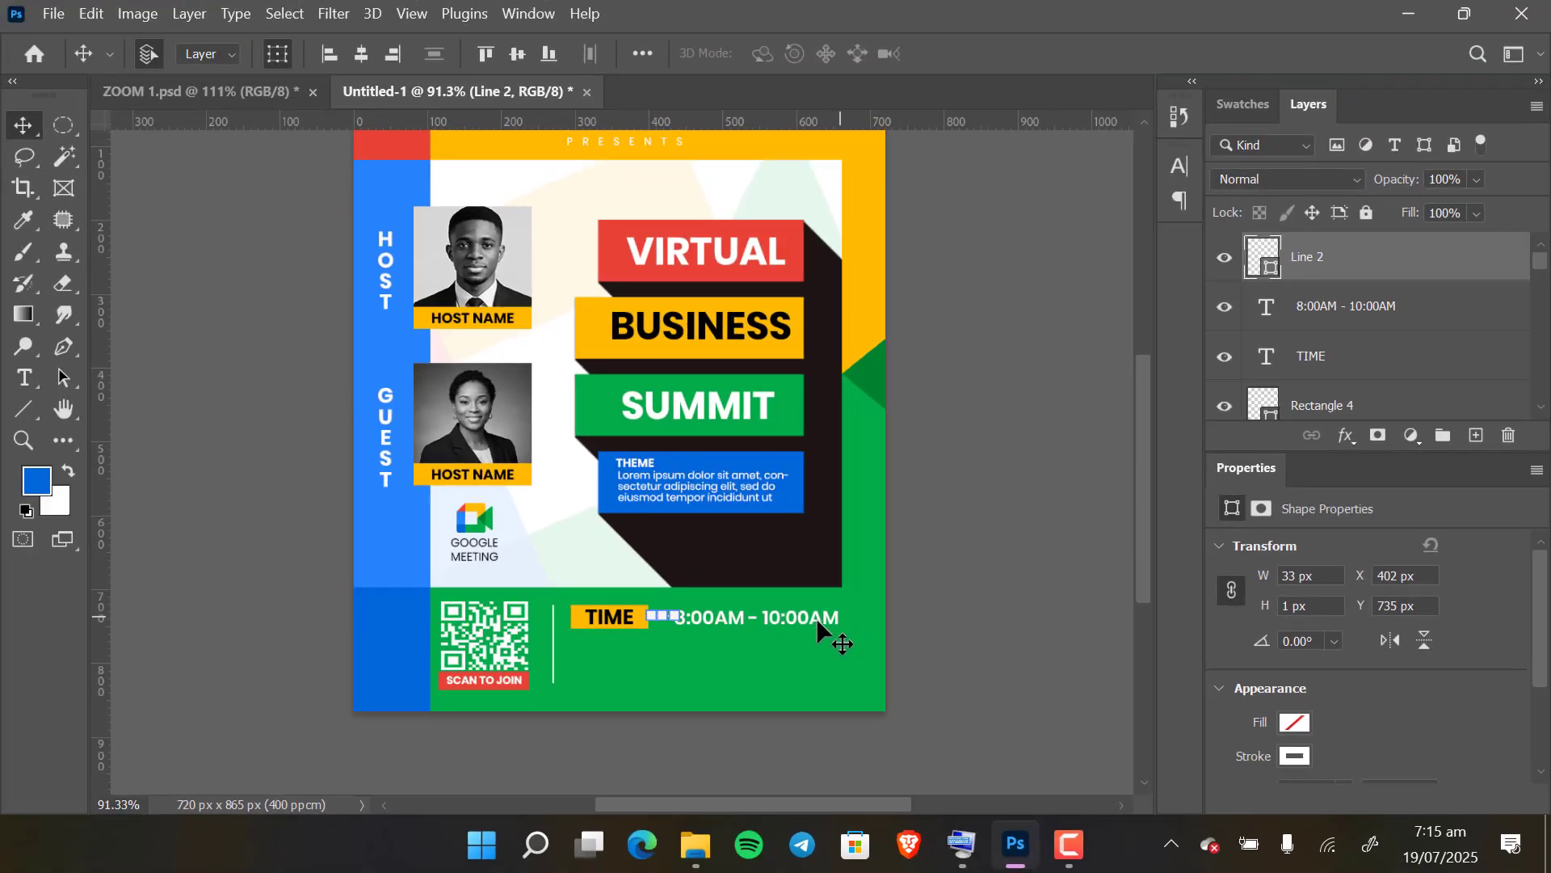
scroll(678, 615, up, 5)
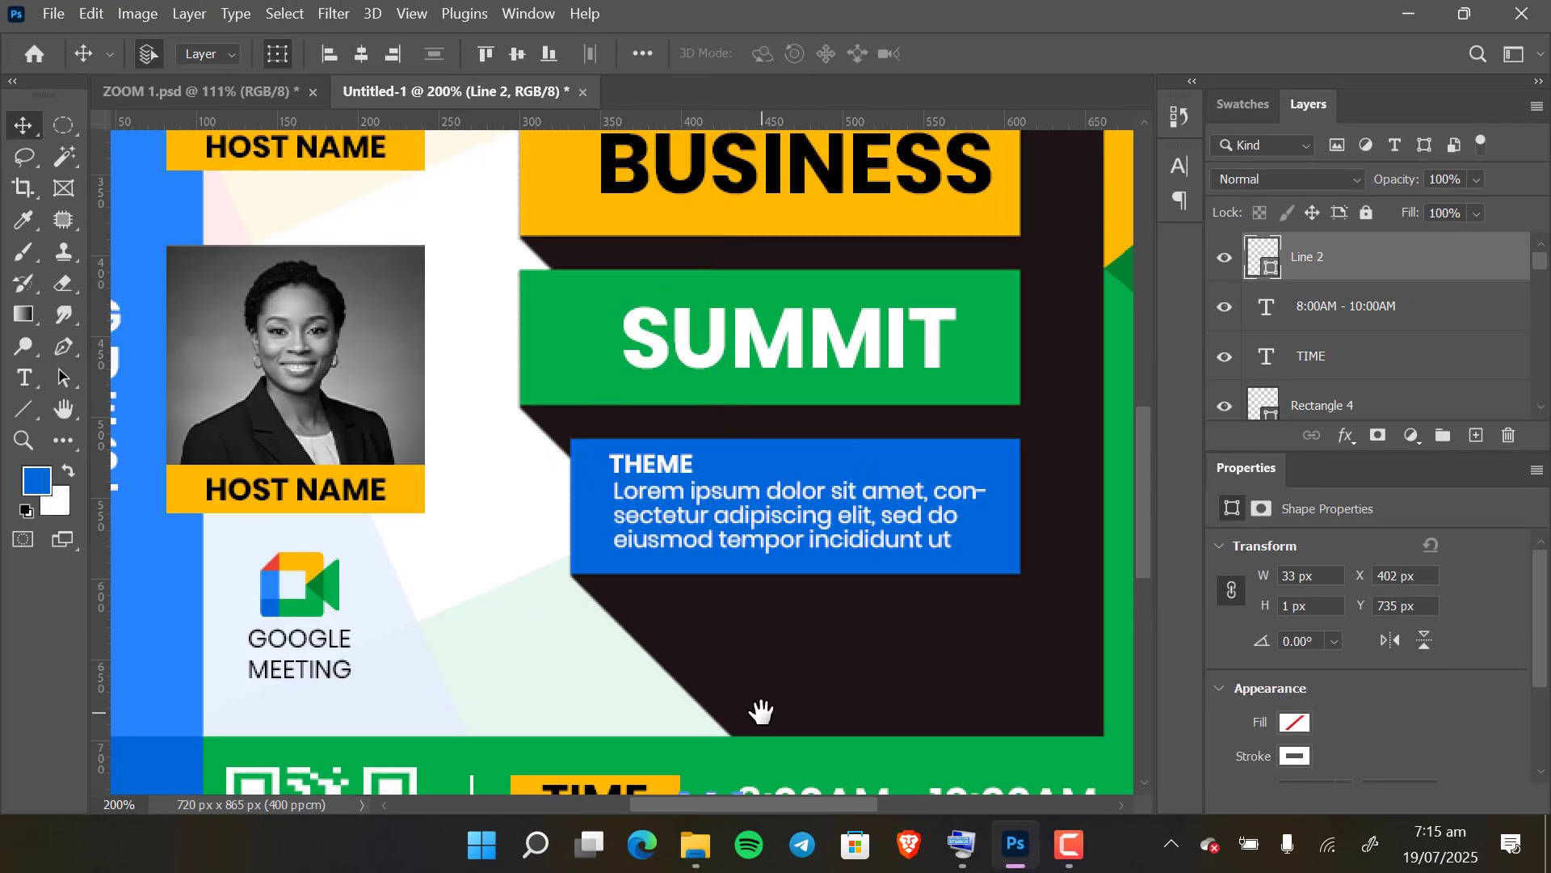
drag(761, 711, 651, 554)
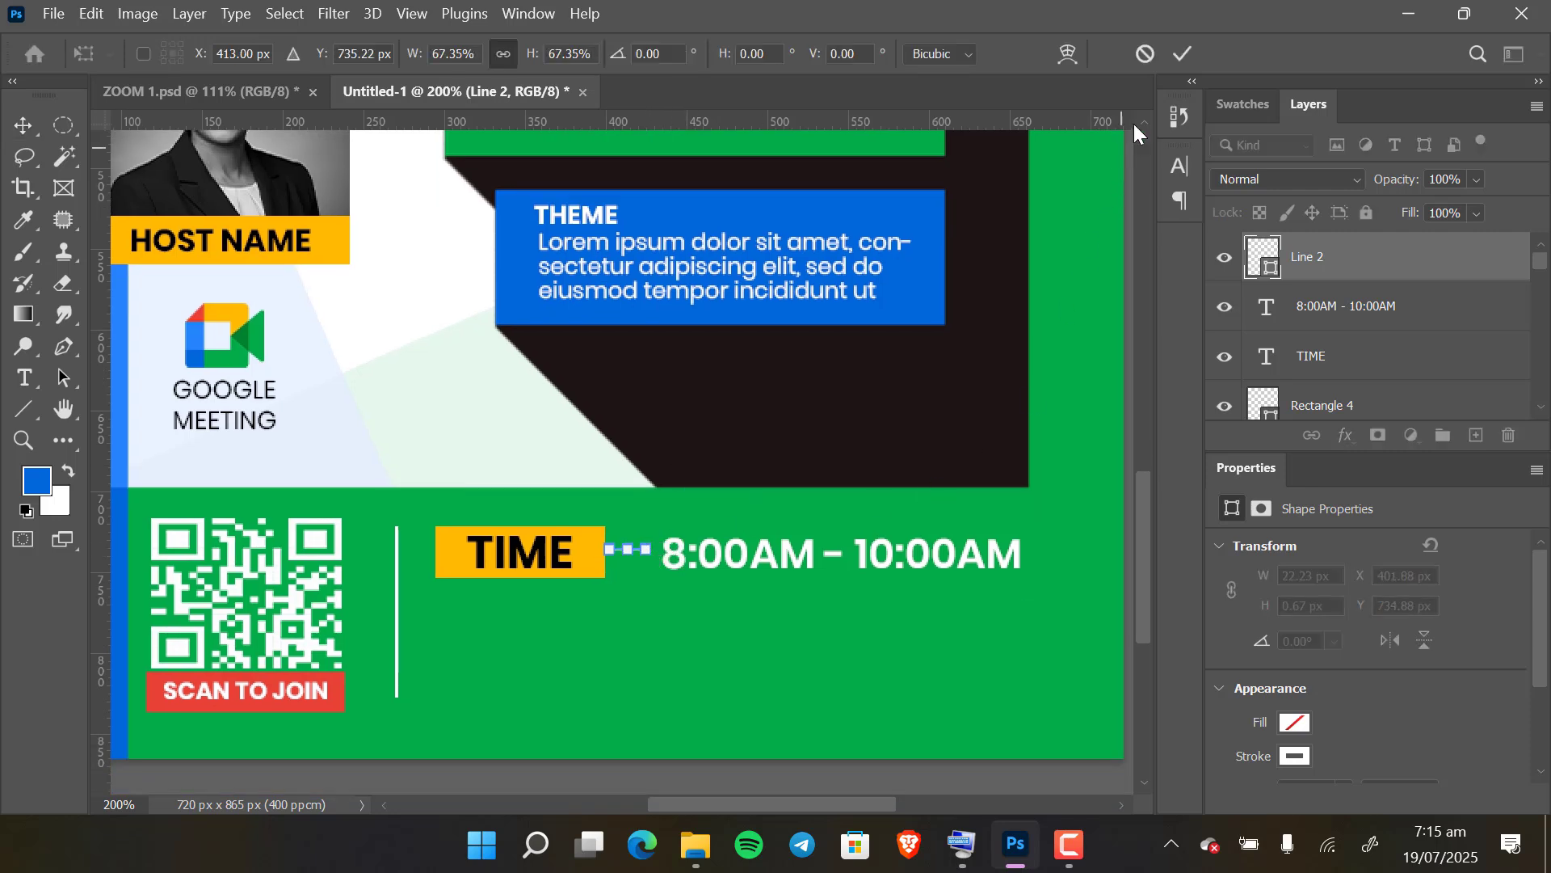
click(1186, 53)
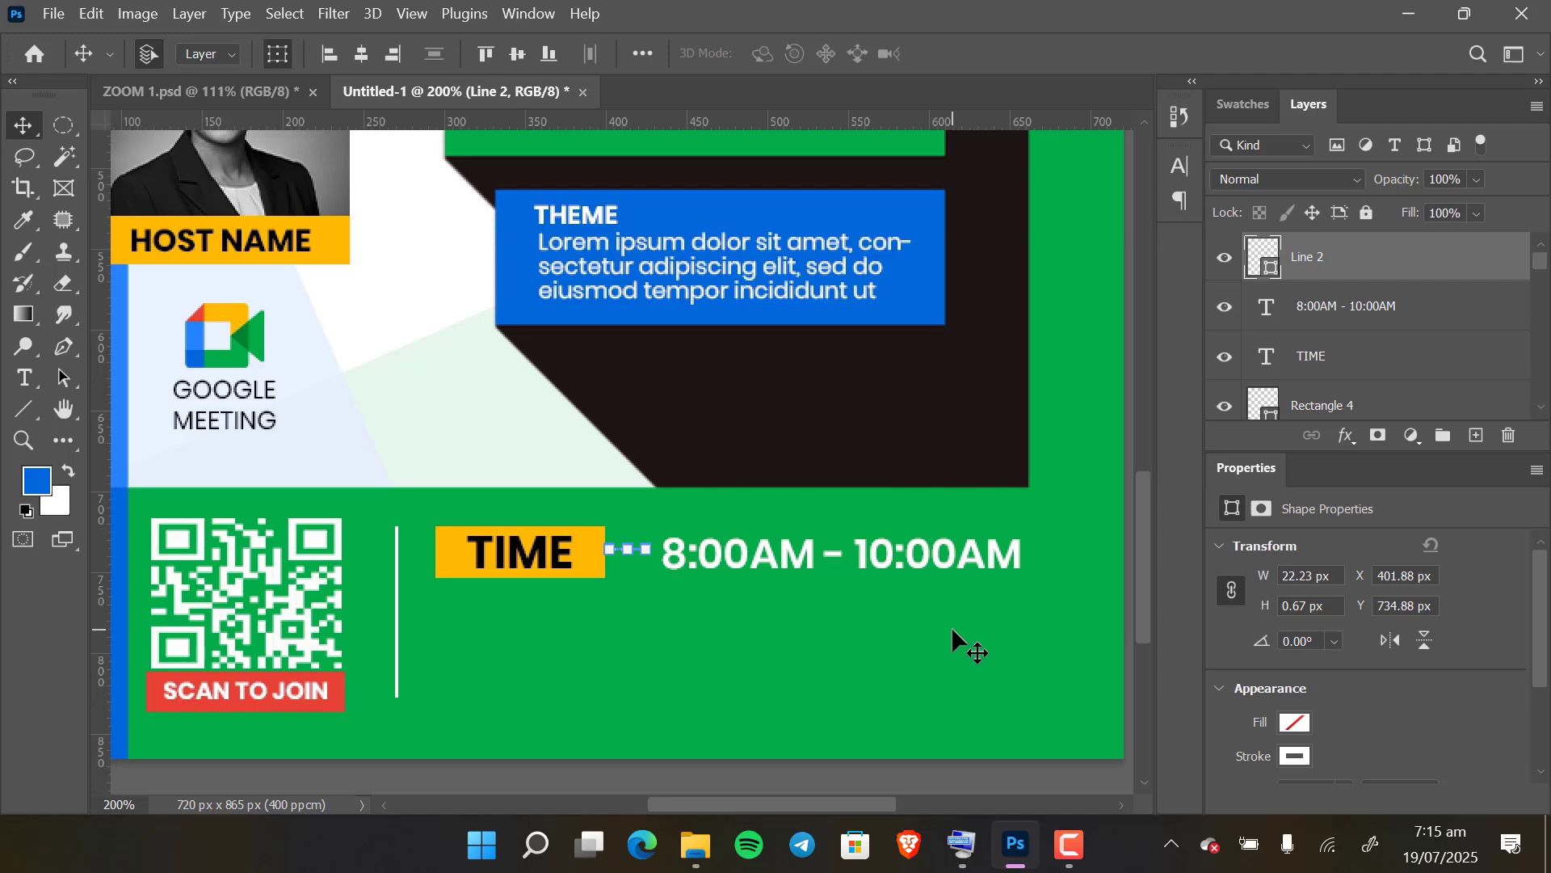
key(ctrl+0)
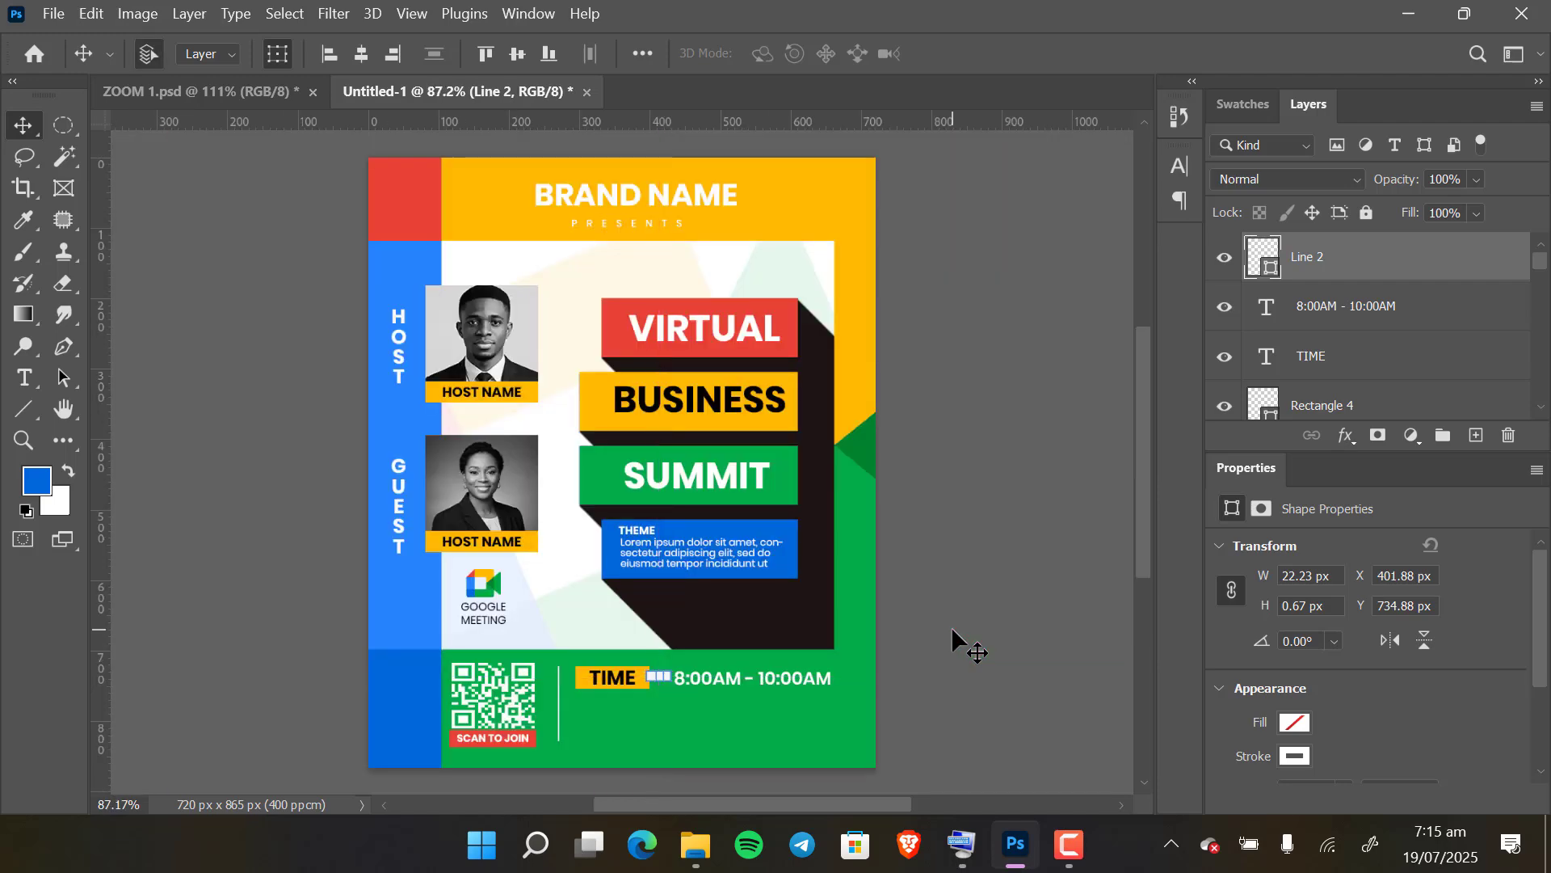
Step: Draw an unfilled rectangle about 232 by 44 px with a 1 px white stroke around the 8:00AM - 10:00AM text
key(ctrl+plus)
key(ctrl+plus)
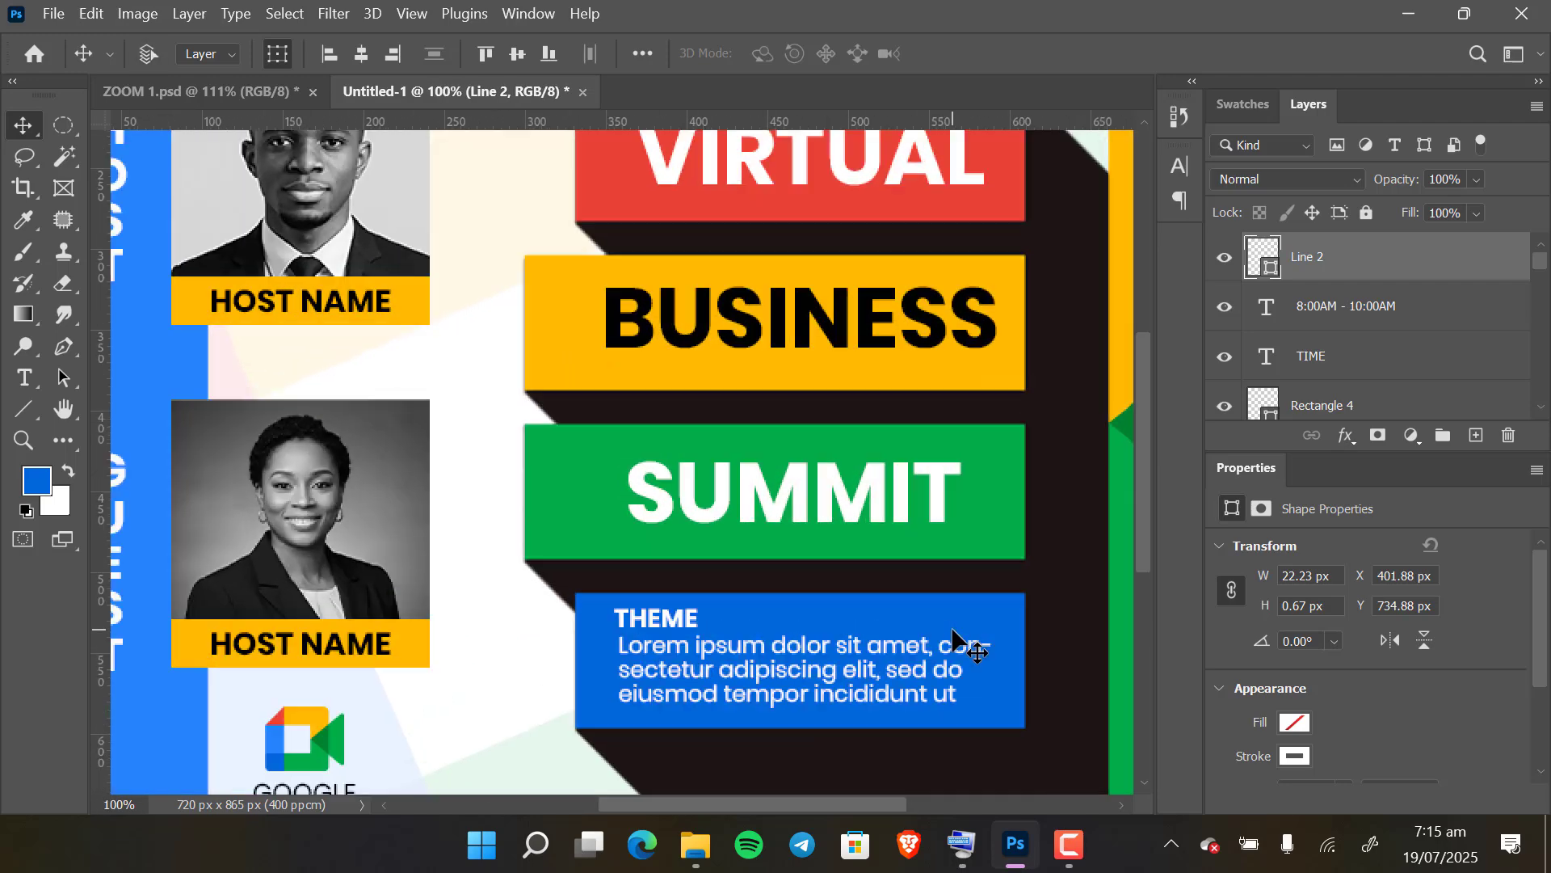
drag(855, 638, 788, 346)
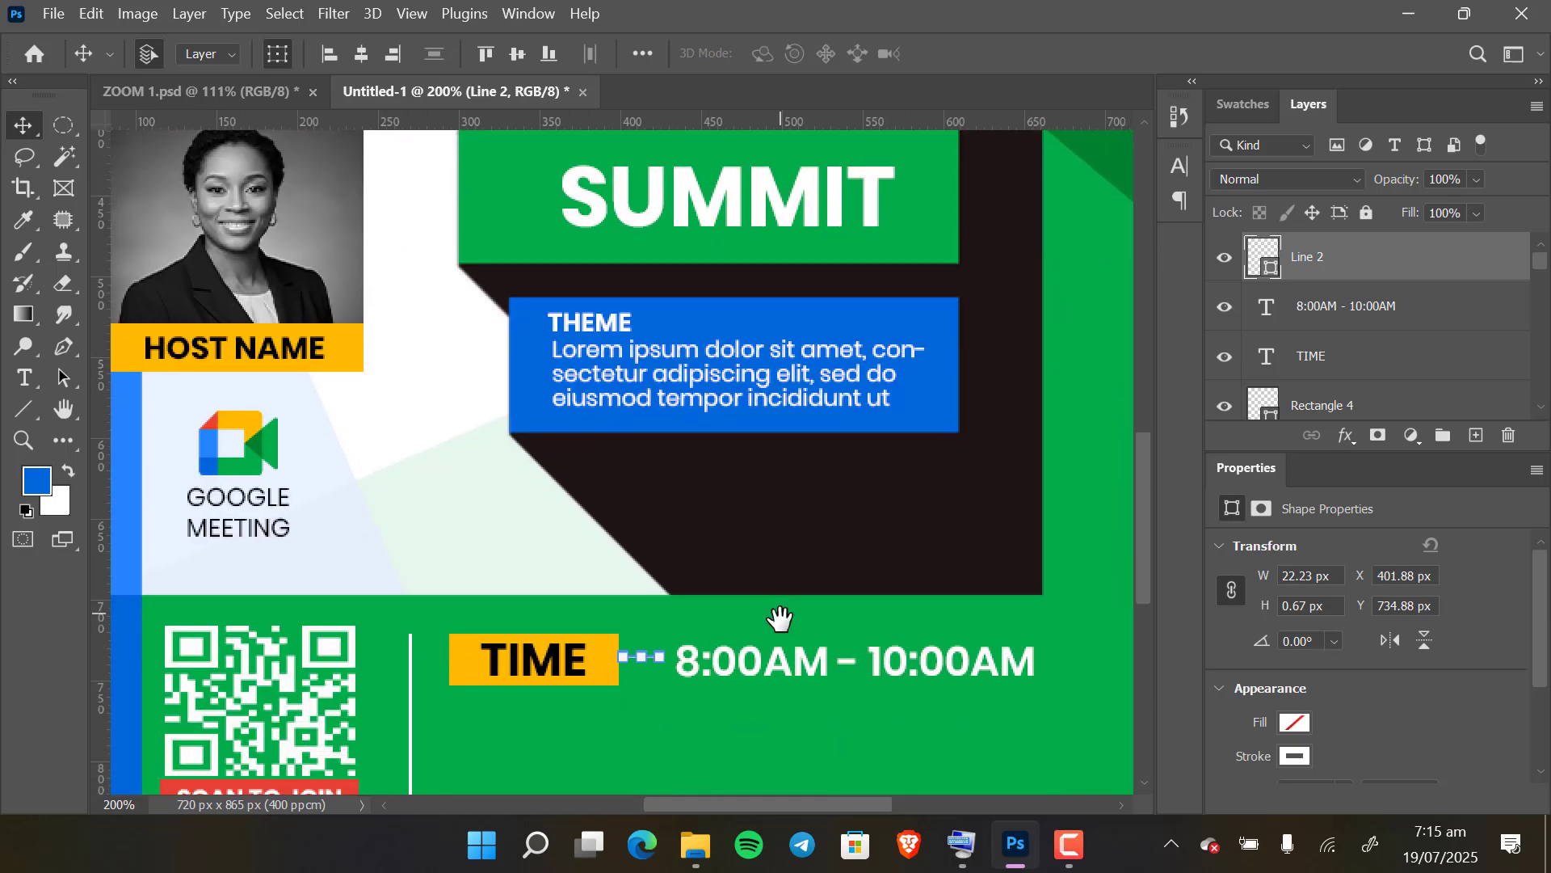
drag(779, 621, 768, 547)
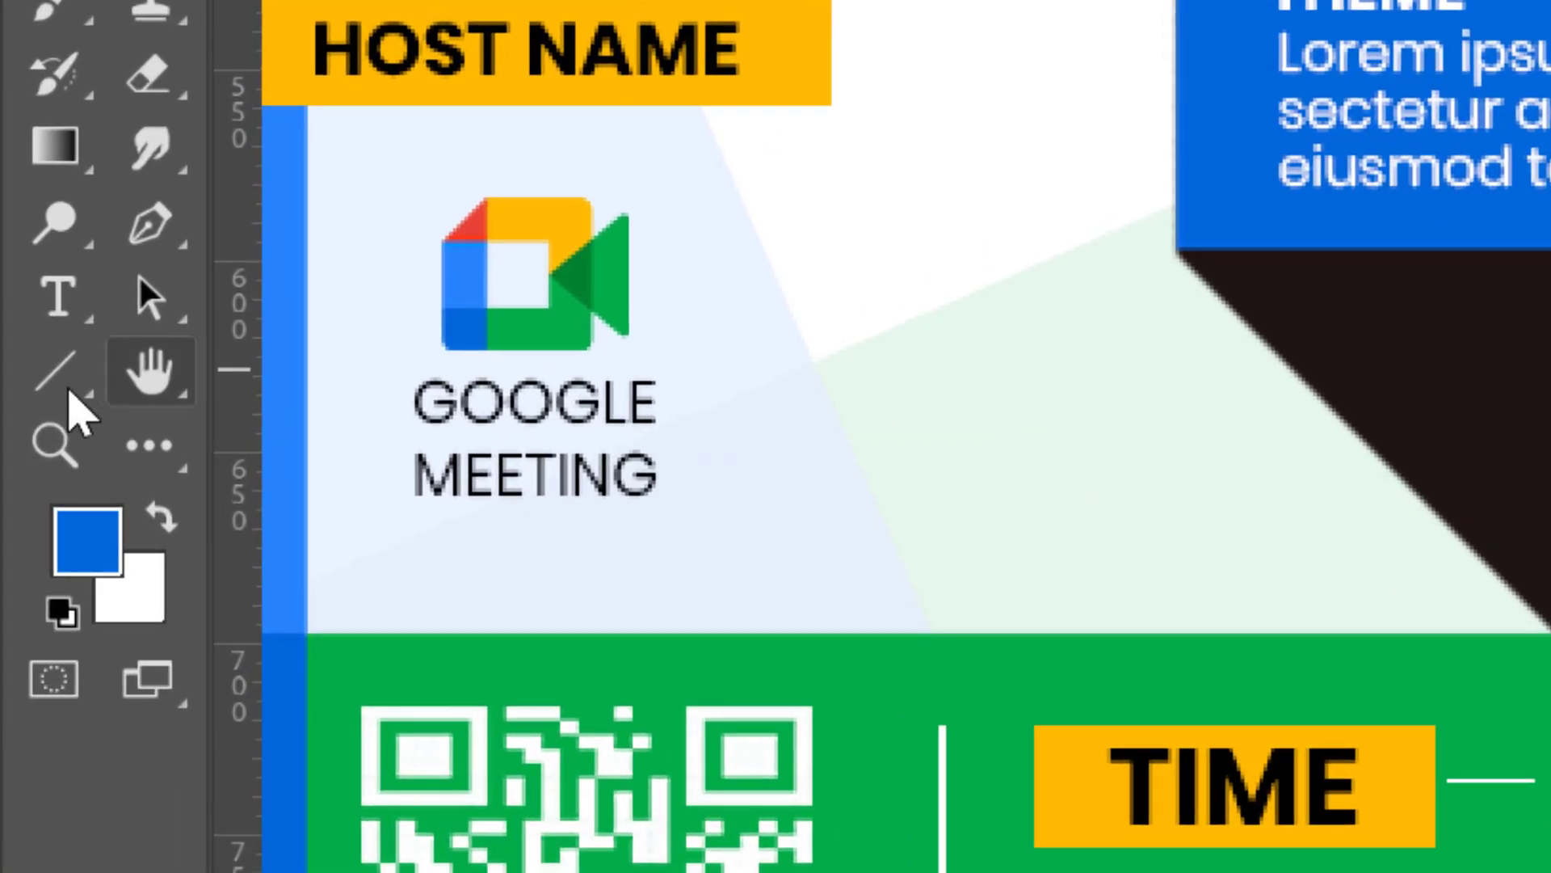
click(29, 416)
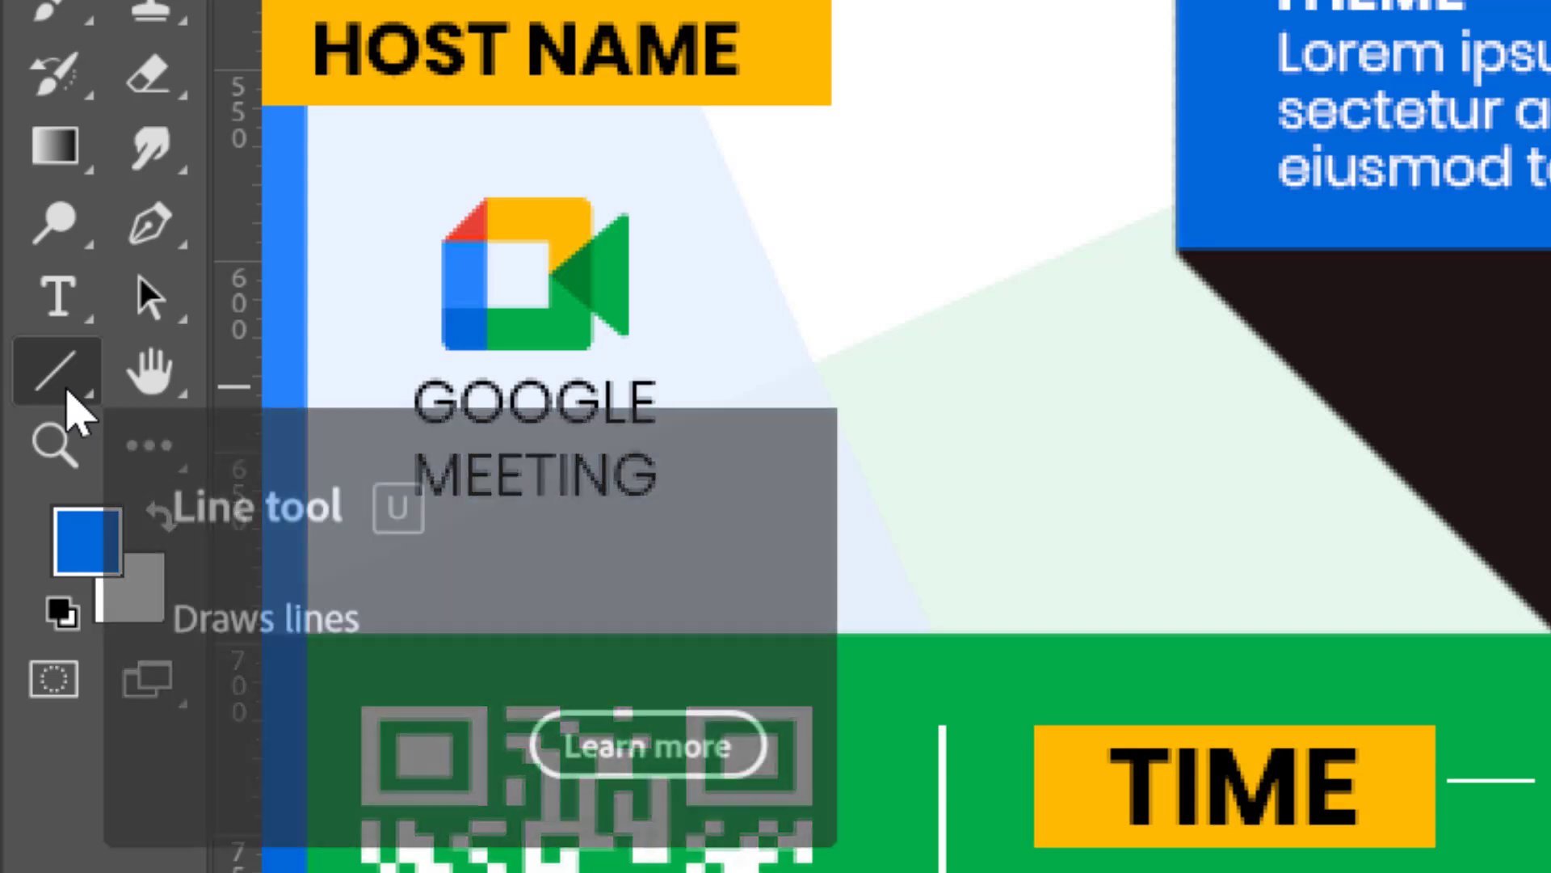
right_click(67, 390)
click(292, 361)
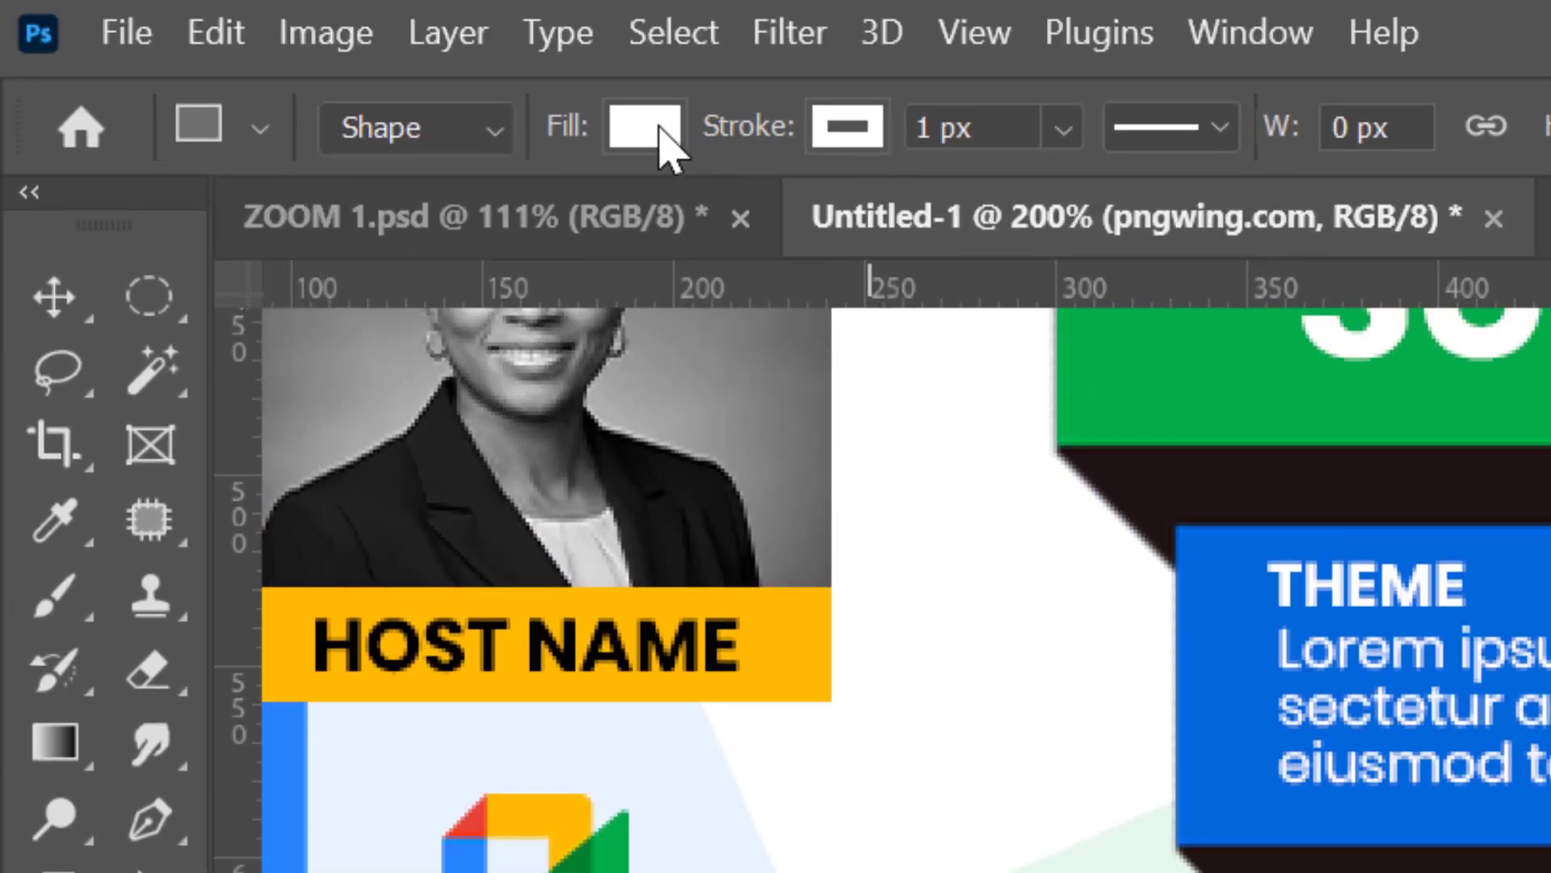
click(665, 138)
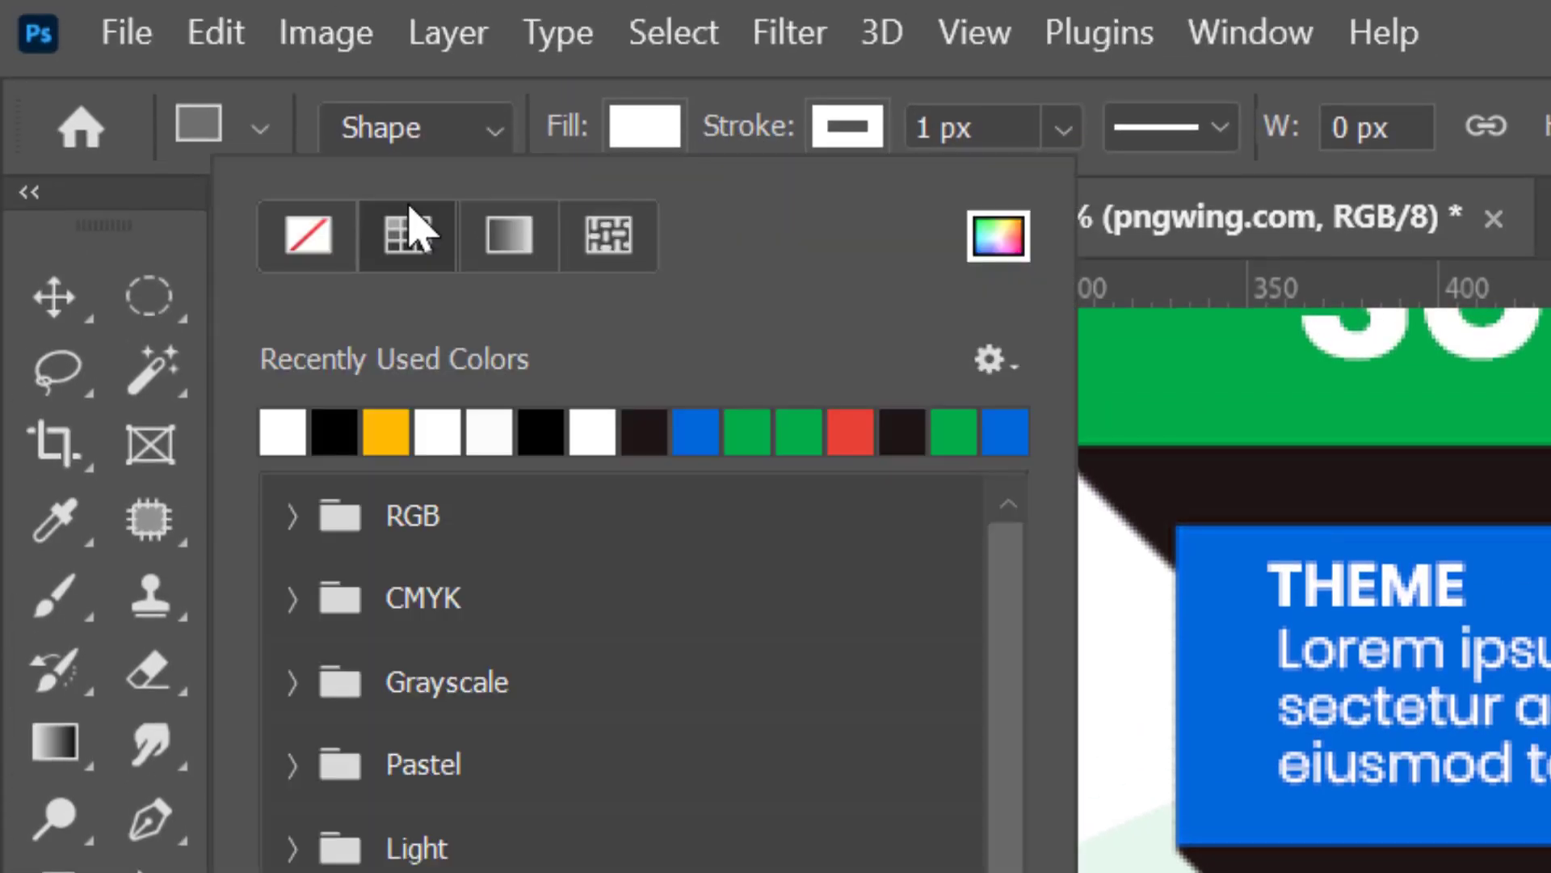
click(320, 249)
click(837, 131)
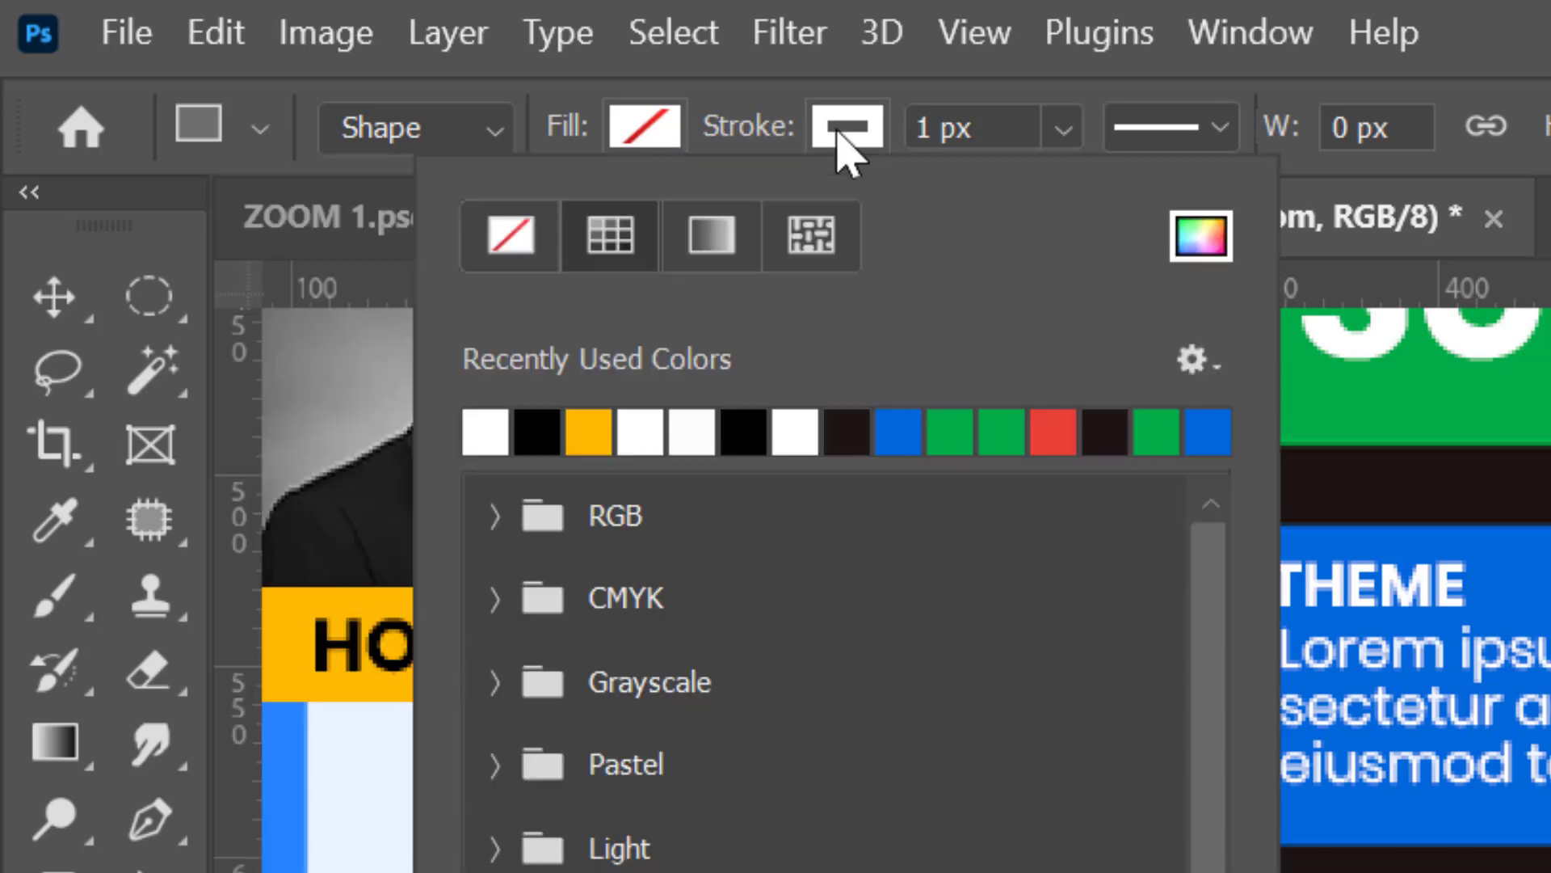
click(837, 131)
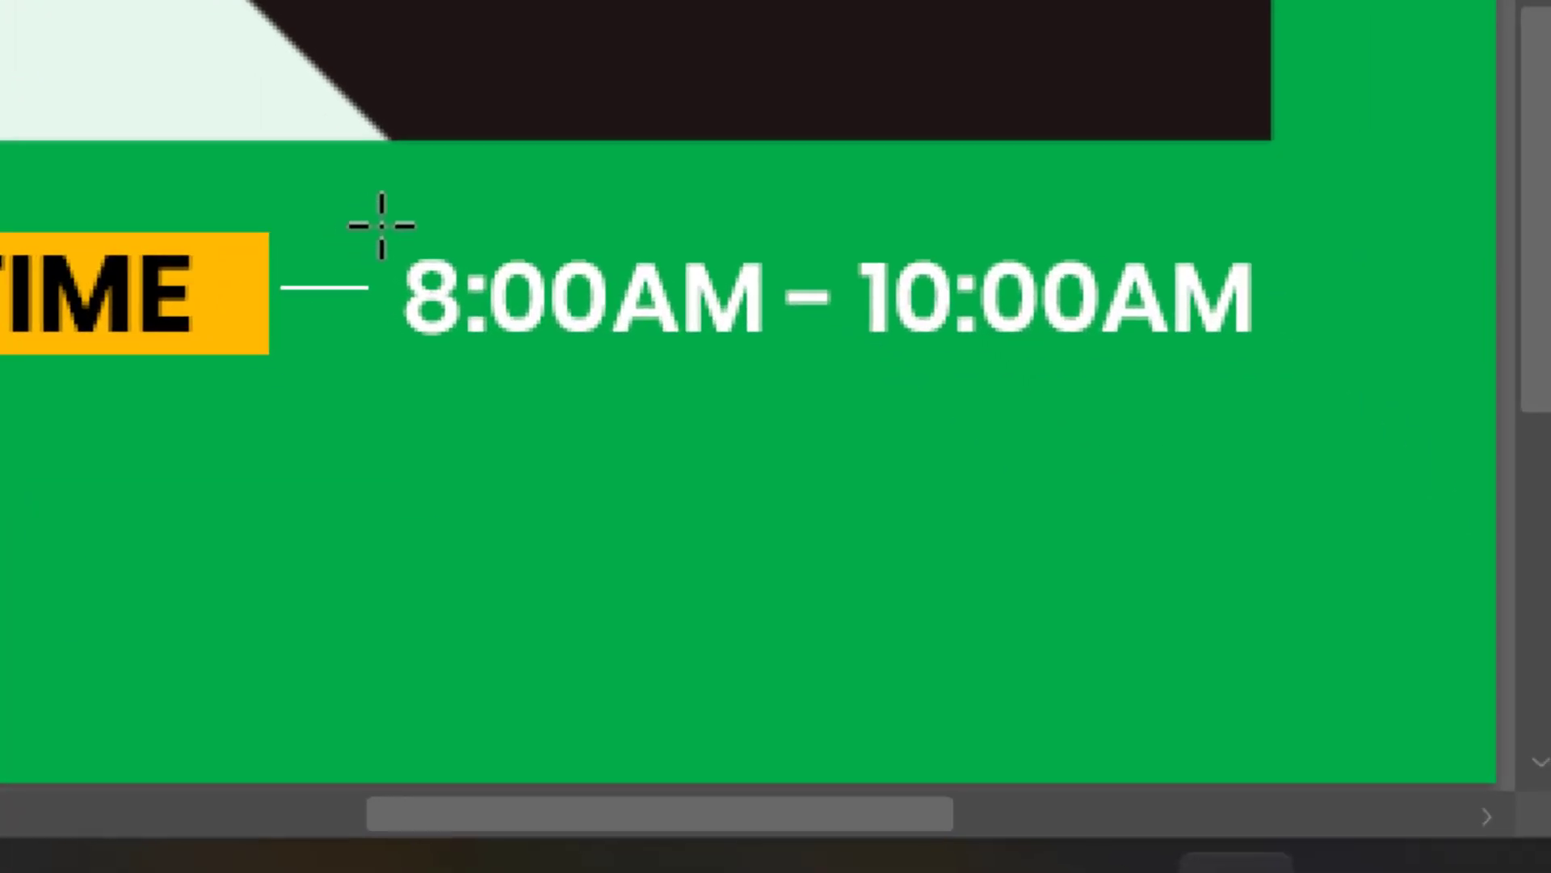
drag(601, 404, 728, 575)
drag(517, 380, 1277, 372)
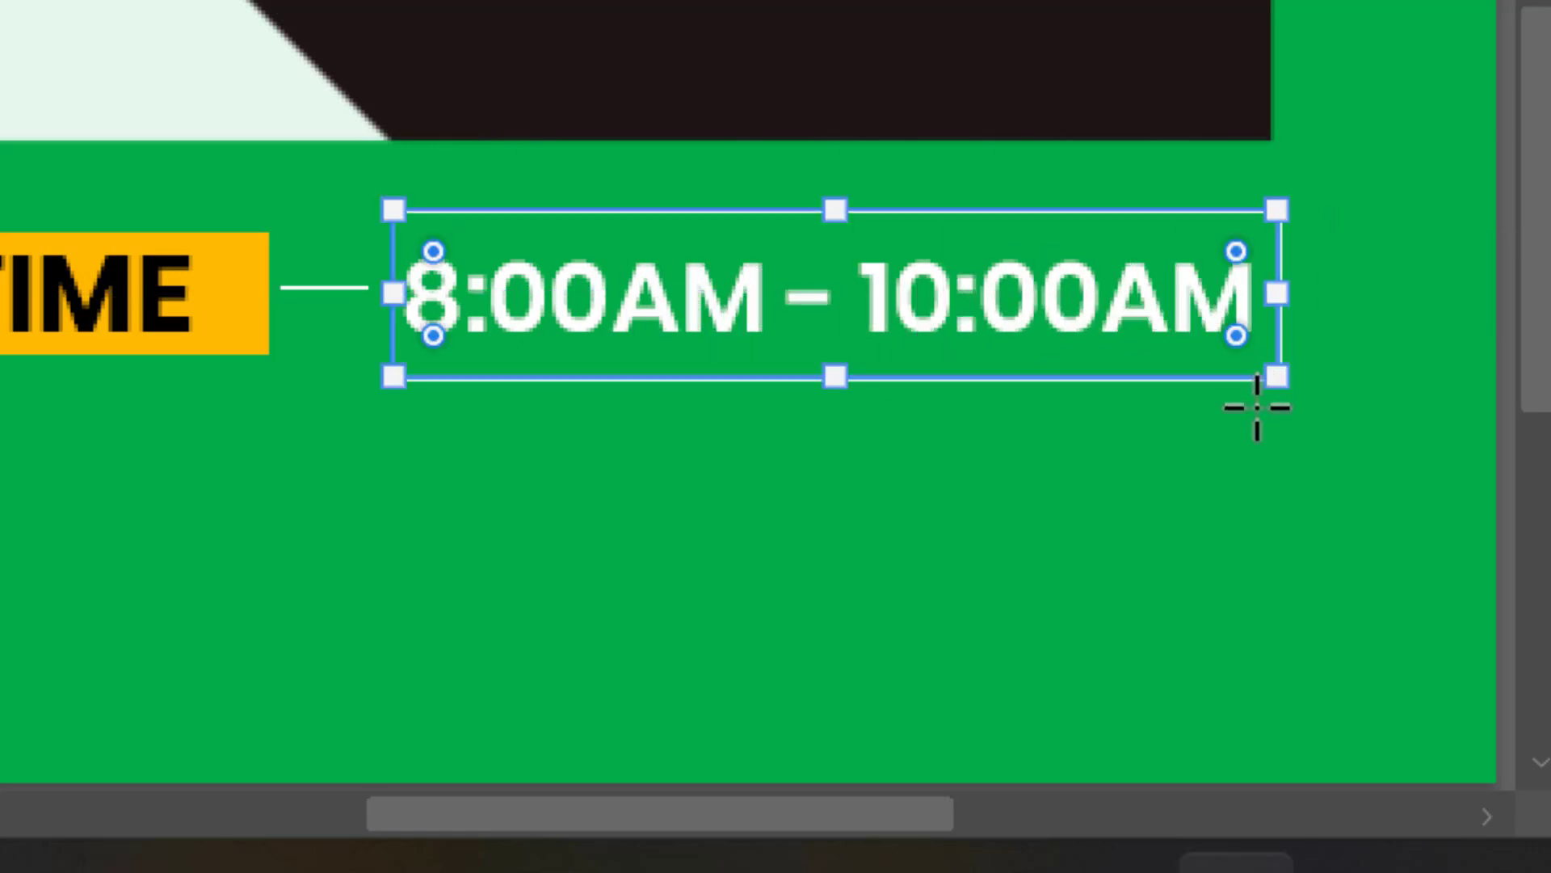
Step: Nudge the outlined rectangle left towards the end of the short line, then deselect it
key(Left)
key(Left)
key(Left)
key(Left)
key(Left)
key(Left)
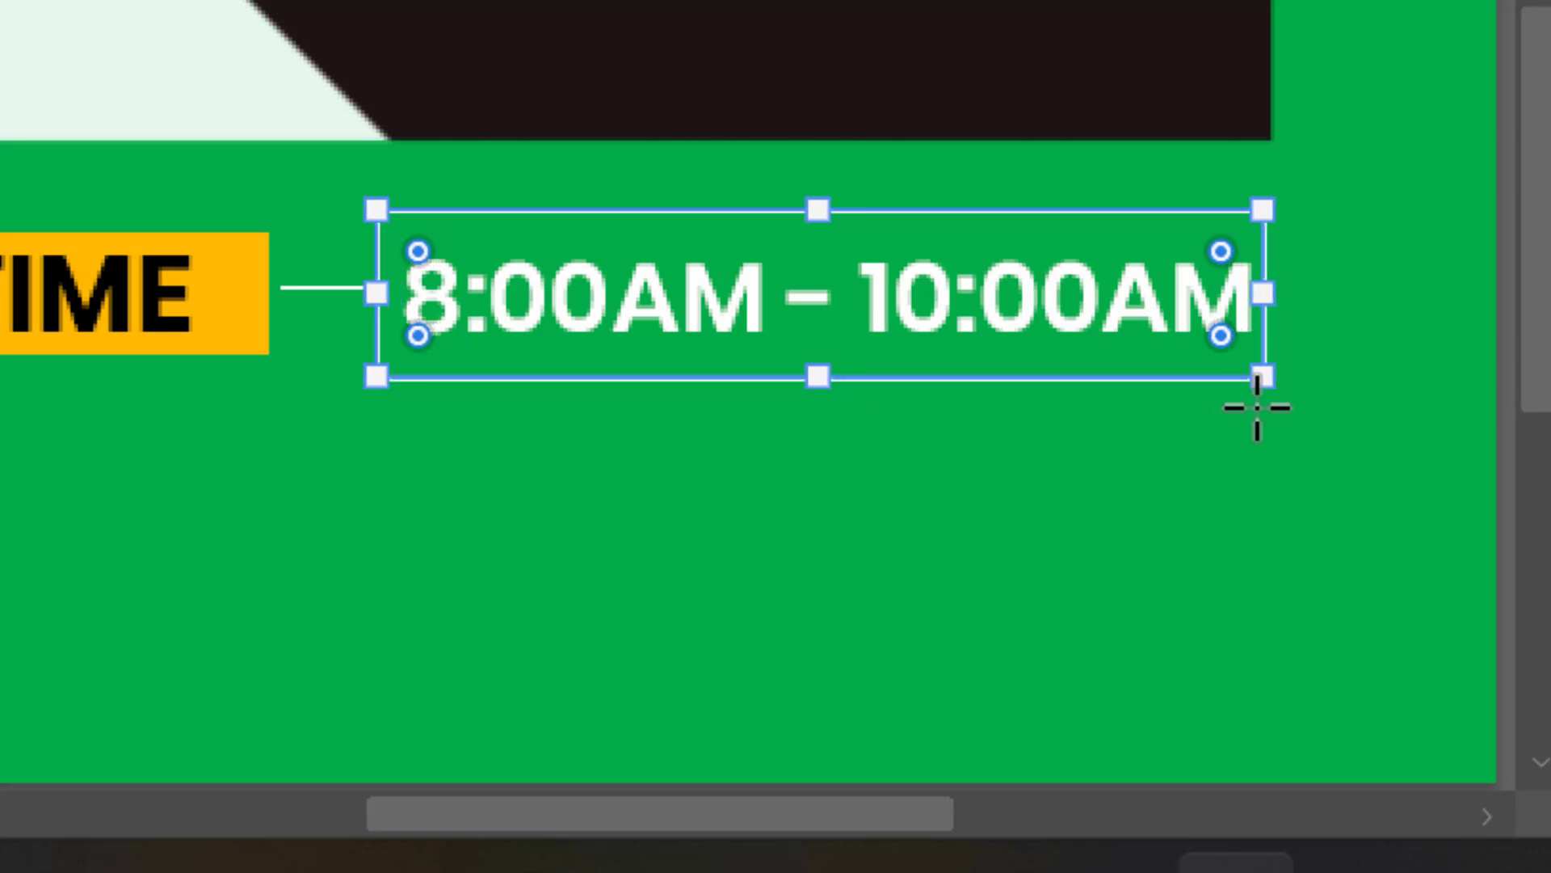
click(1050, 536)
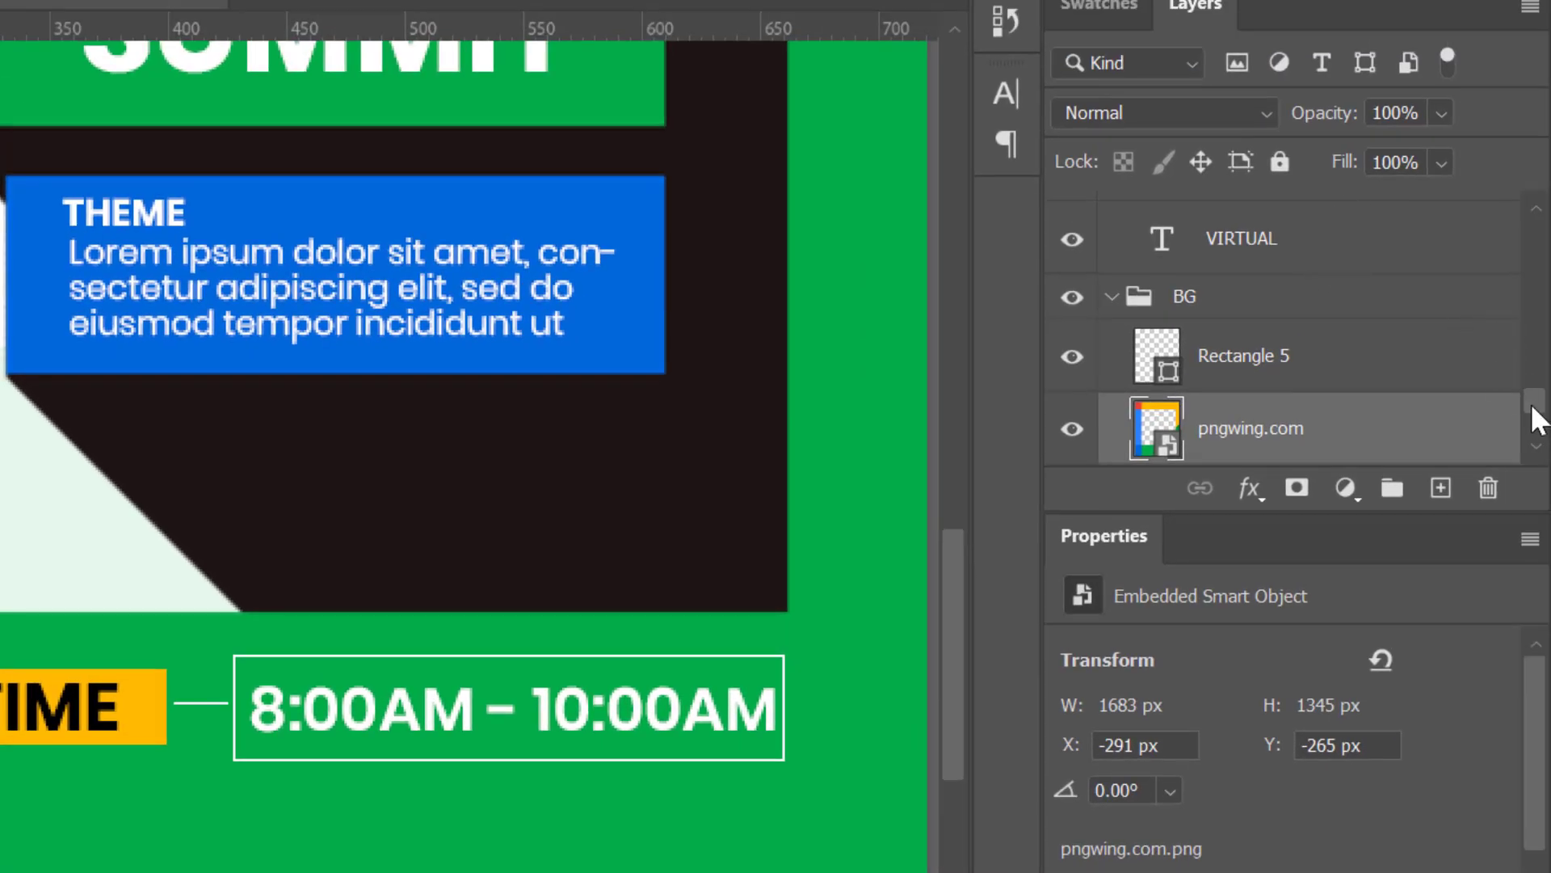
Step: Reselect the outlined rectangle and fine-tune its position left and up to X 424.5 px, Y 713.5 px
drag(1535, 420, 1537, 174)
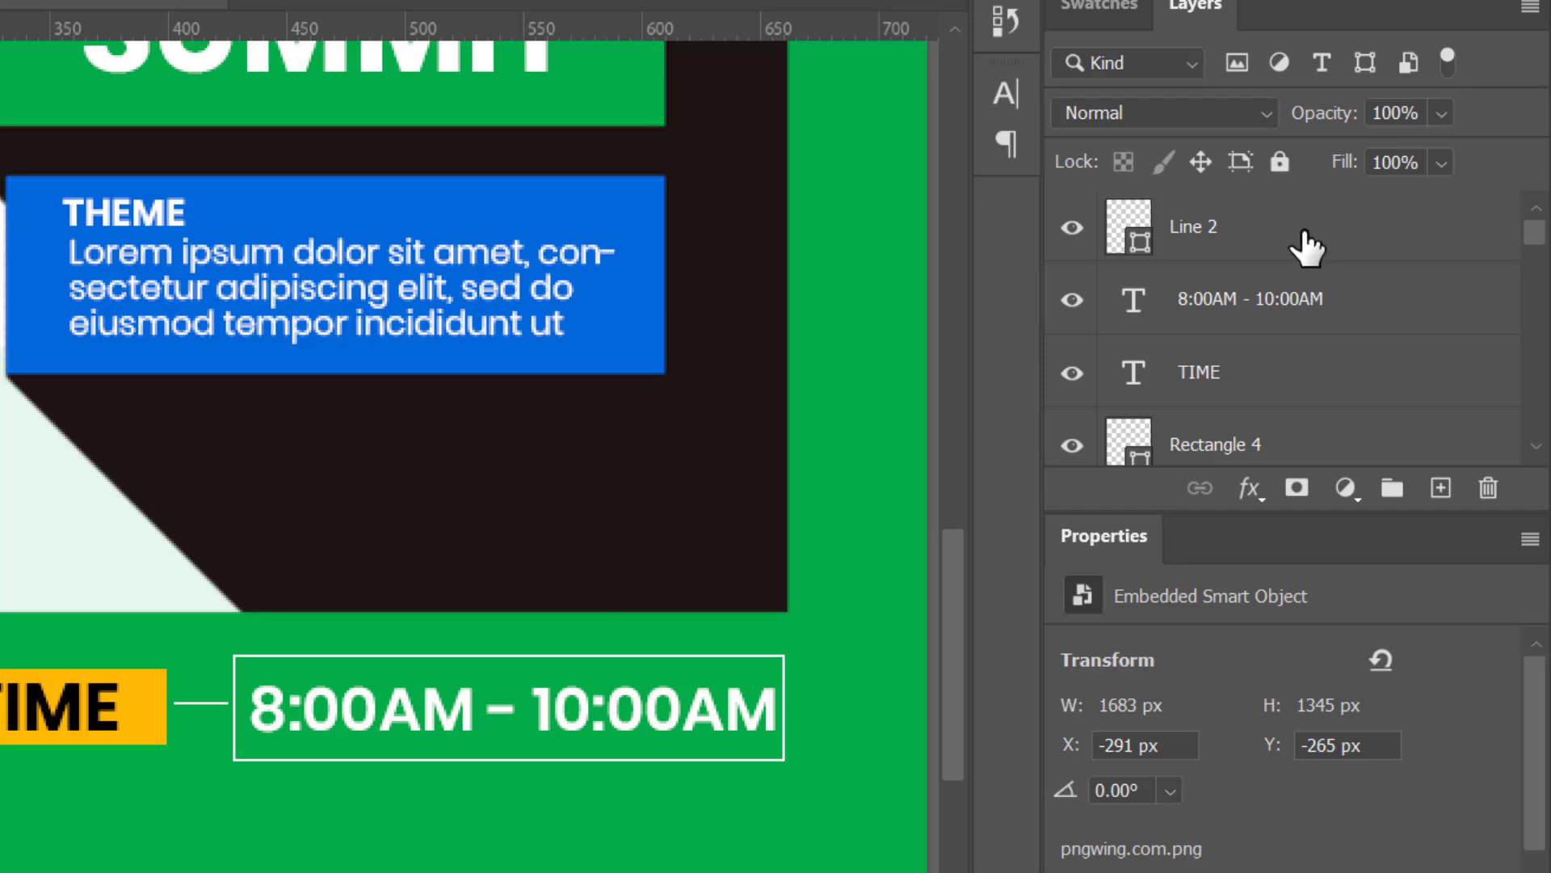
click(722, 669)
key(Left)
key(Left)
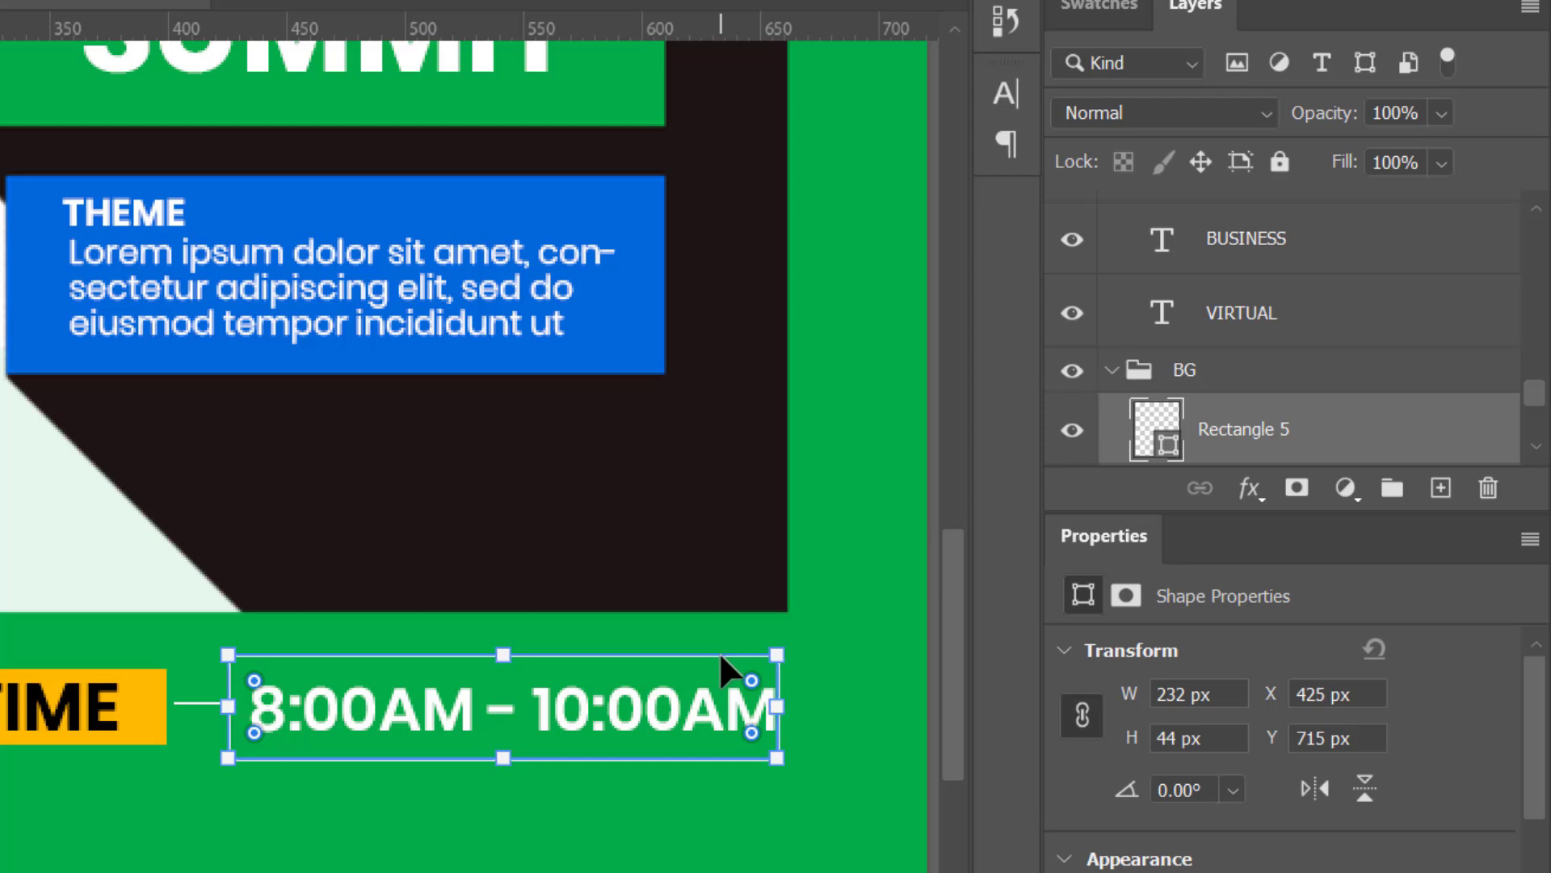
key(Return)
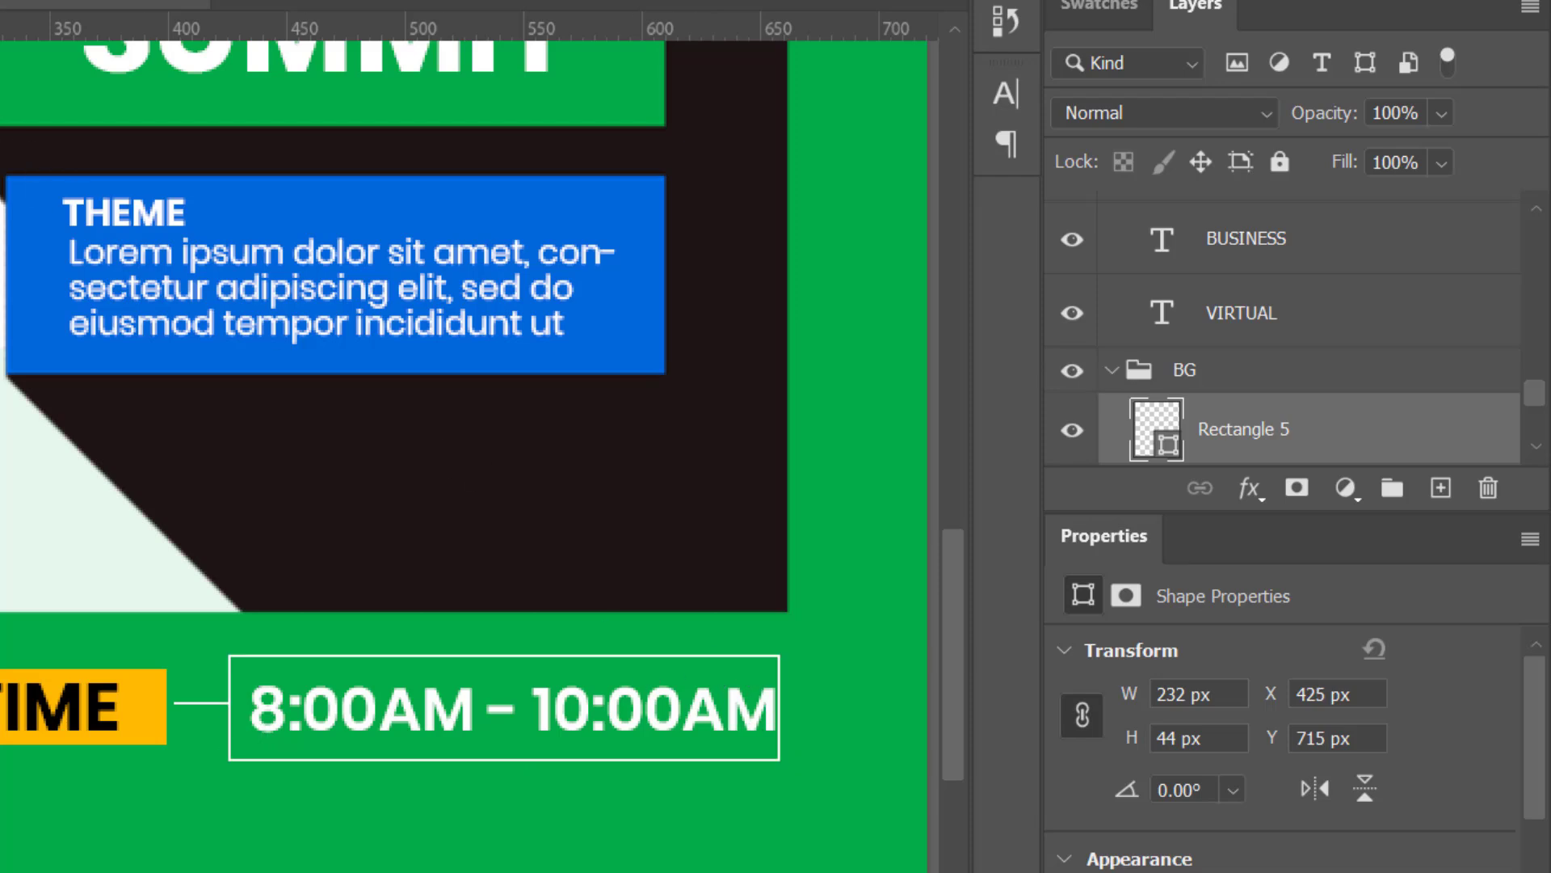
key(Up)
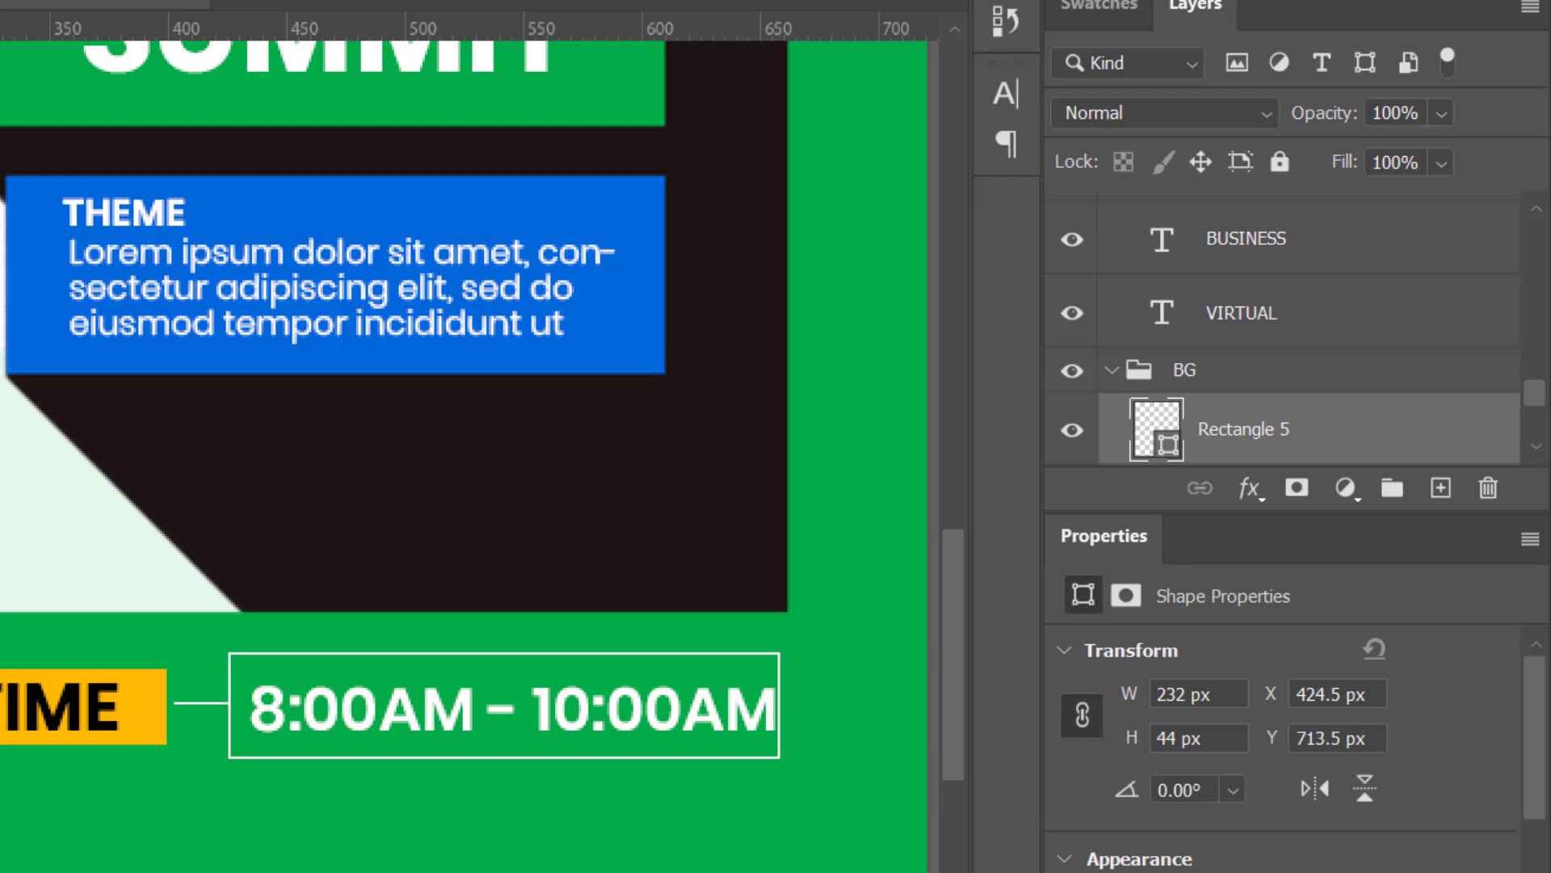
Step: Nudge the 8:00AM - 10:00AM text slightly left so it sits centred inside its outlined frame
click(566, 716)
key(Left)
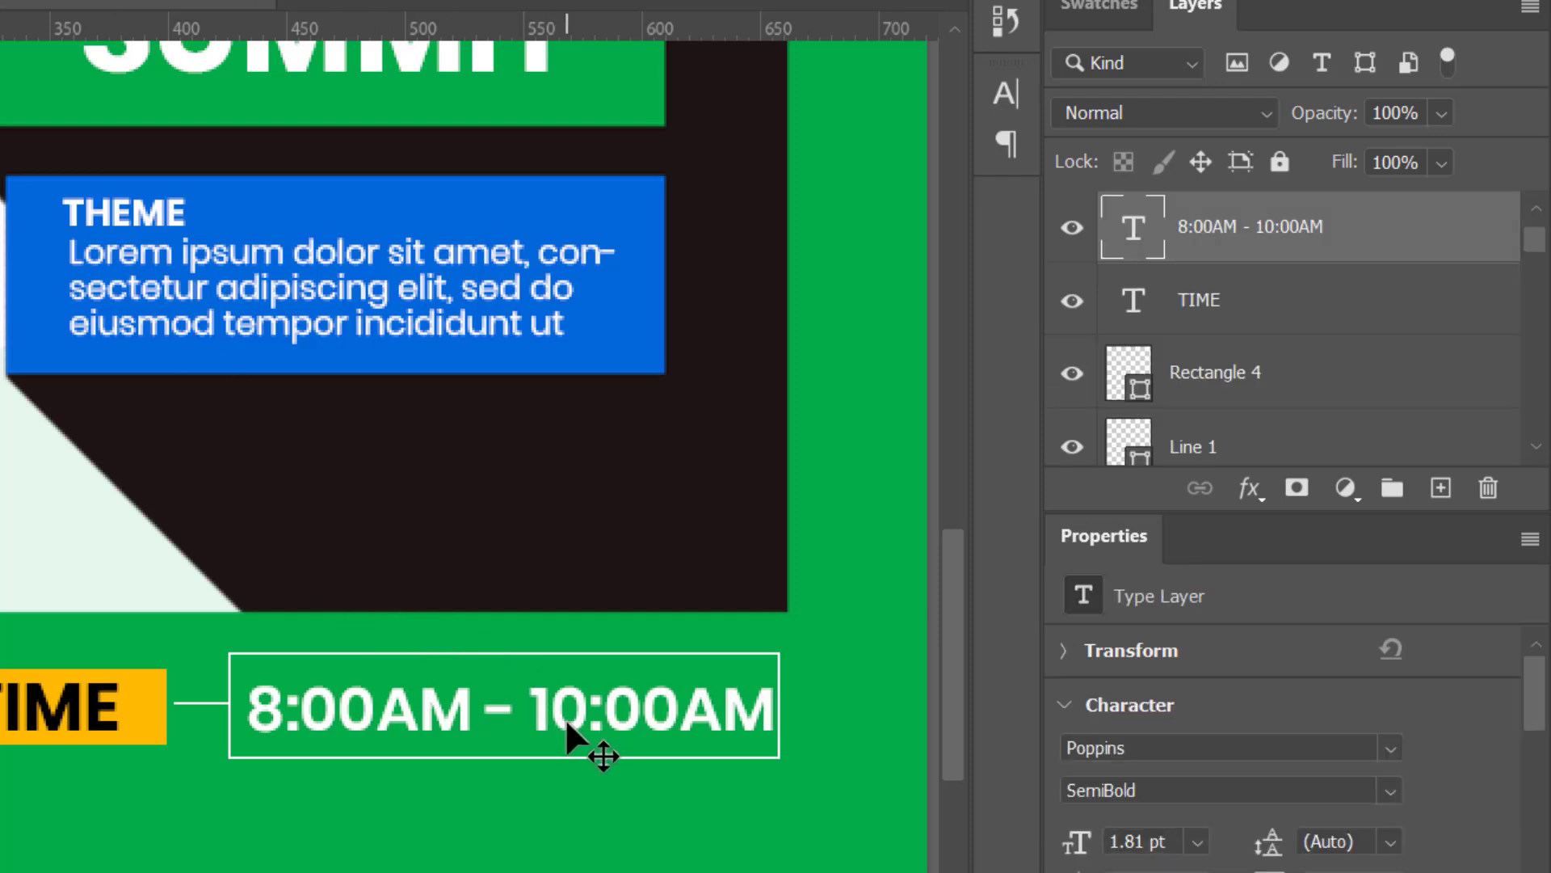
key(Left)
key(Left)
key(Left)
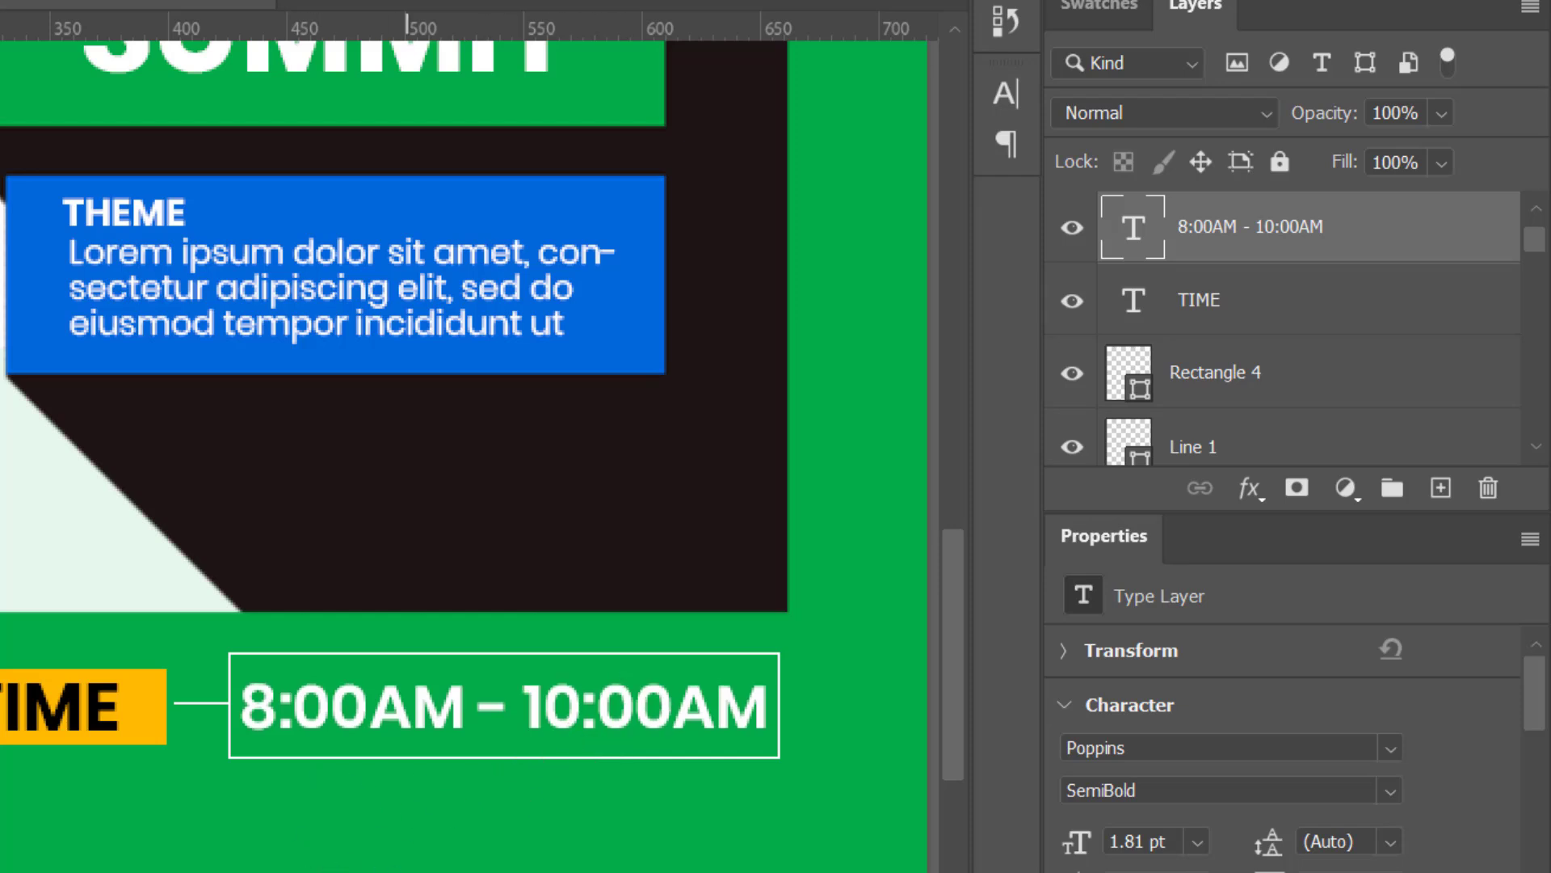
click(439, 760)
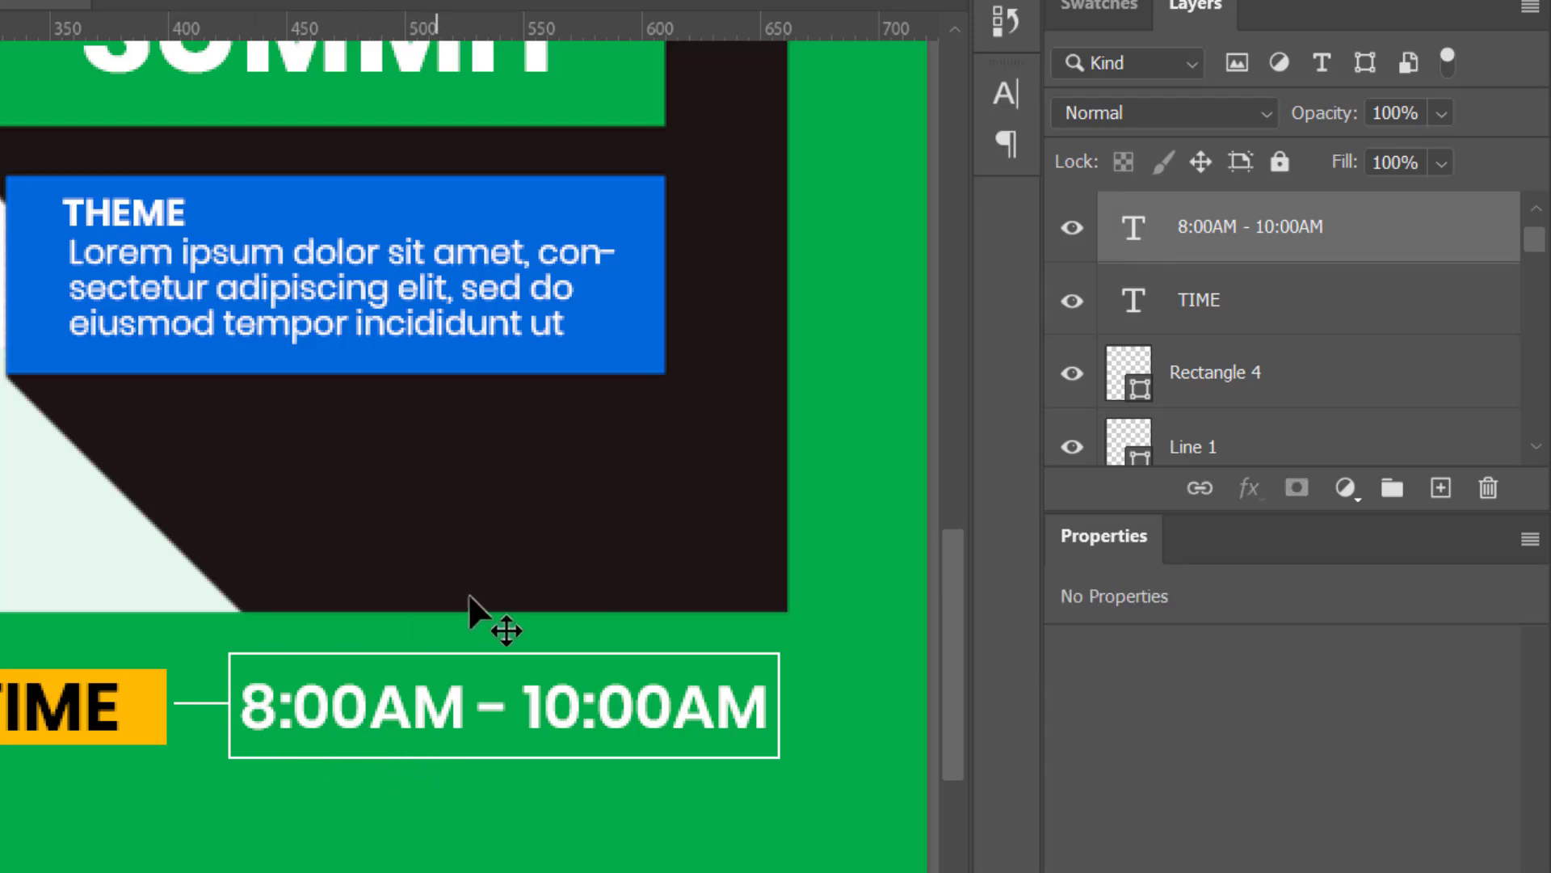
click(1351, 396)
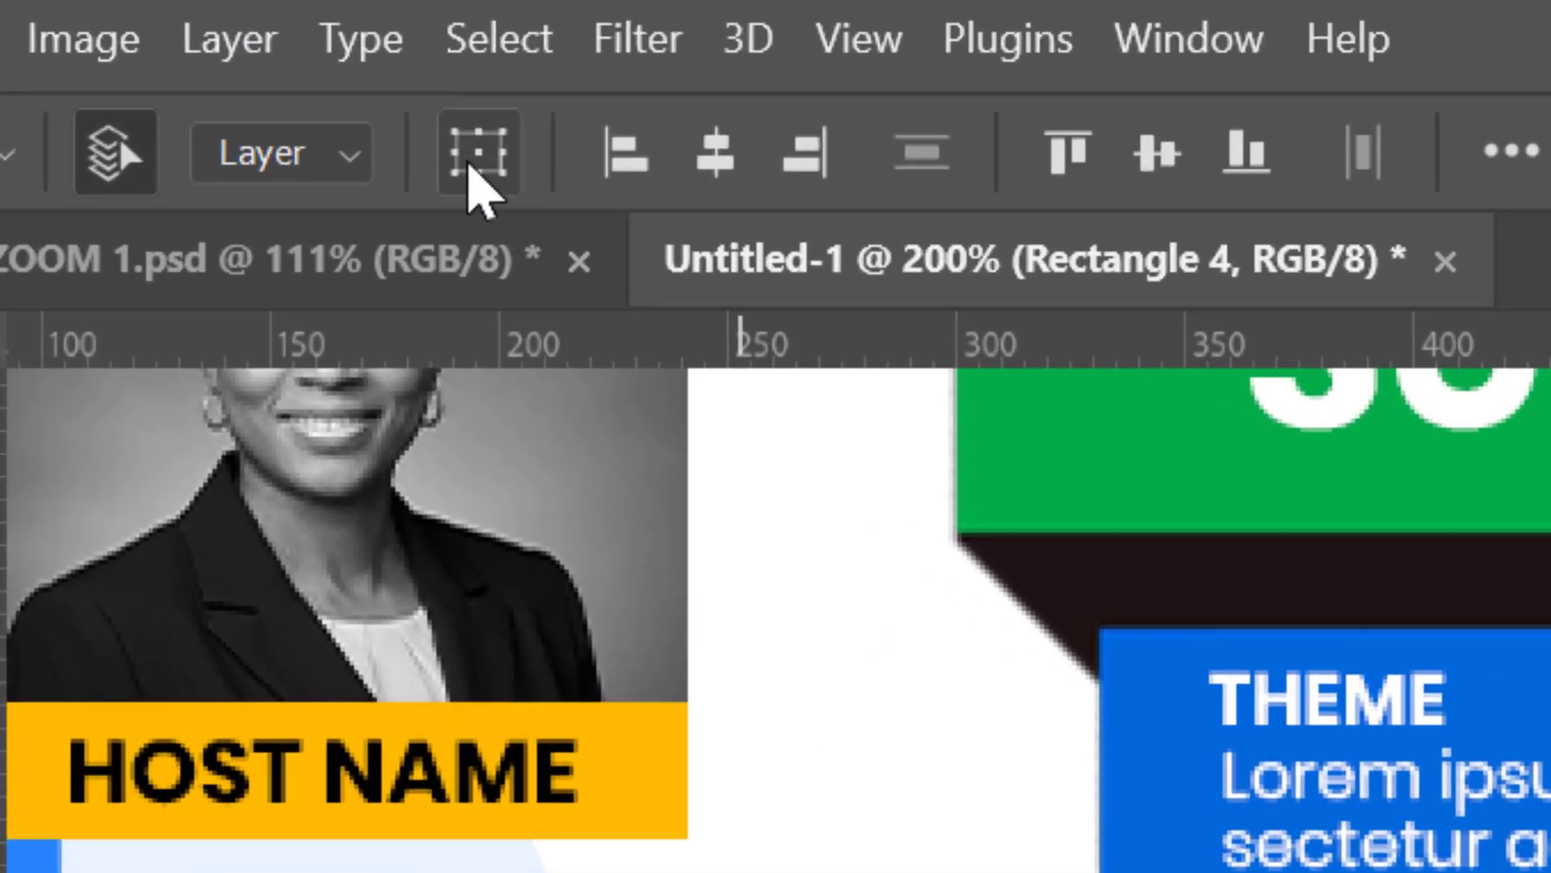
click(341, 113)
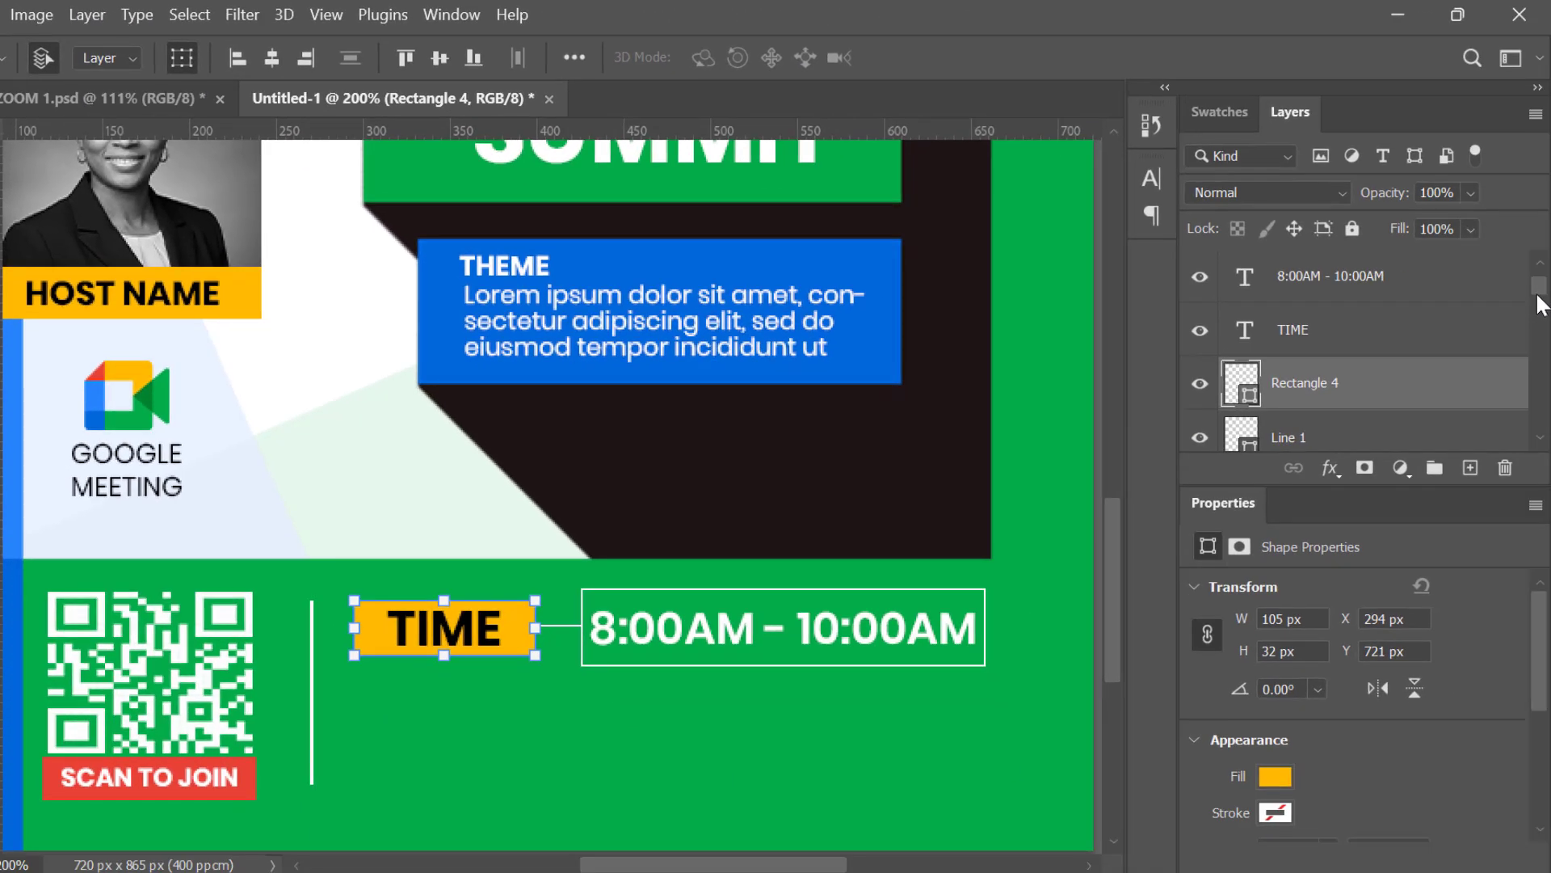
scroll(1534, 295, up, 1)
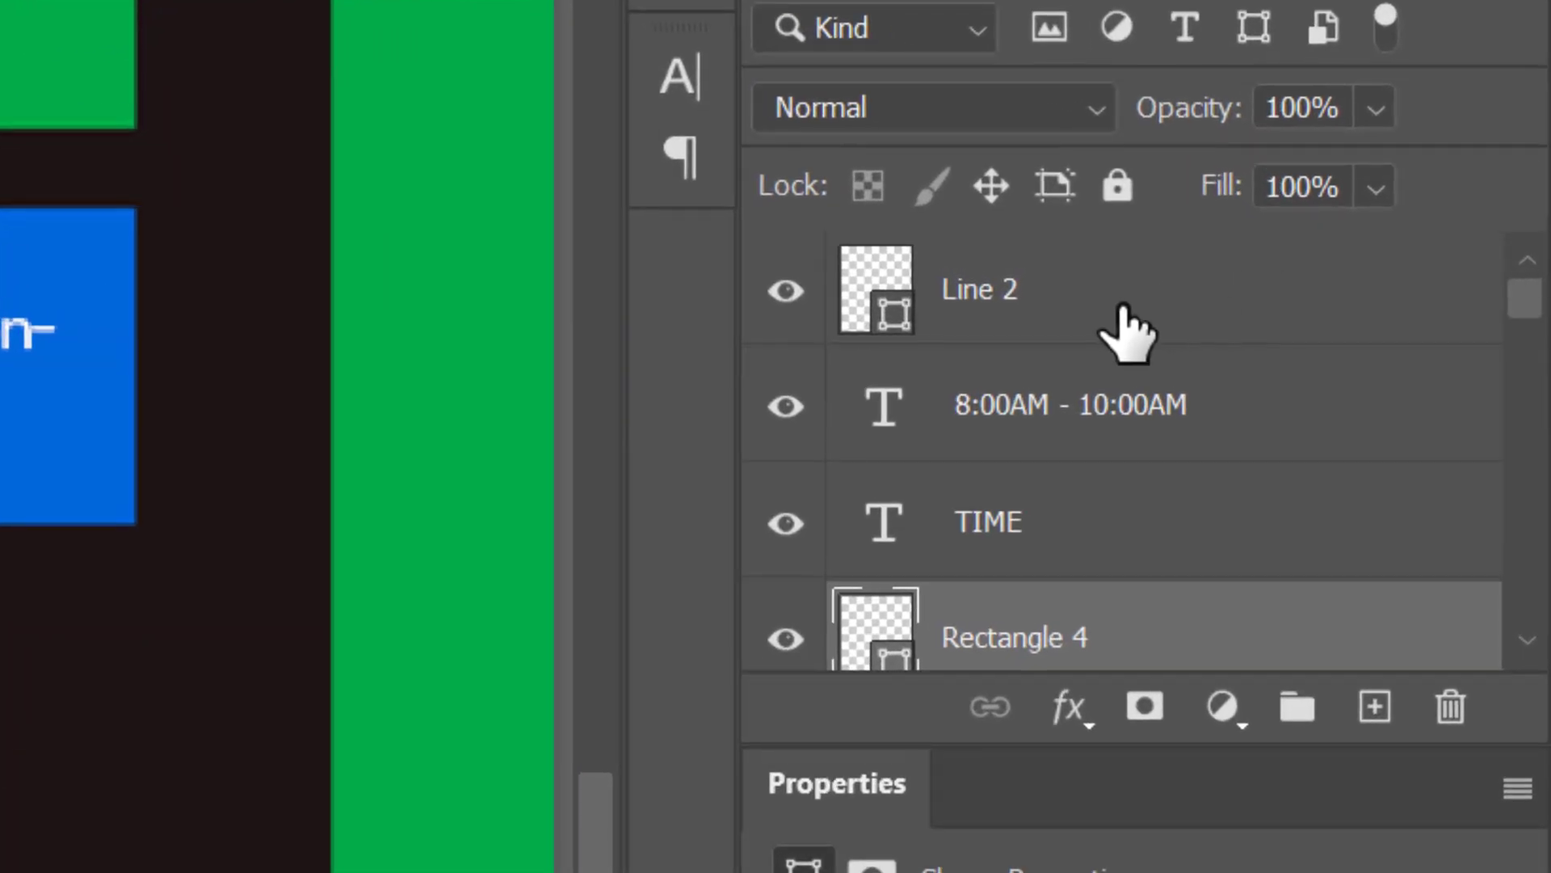
shift+click(1290, 288)
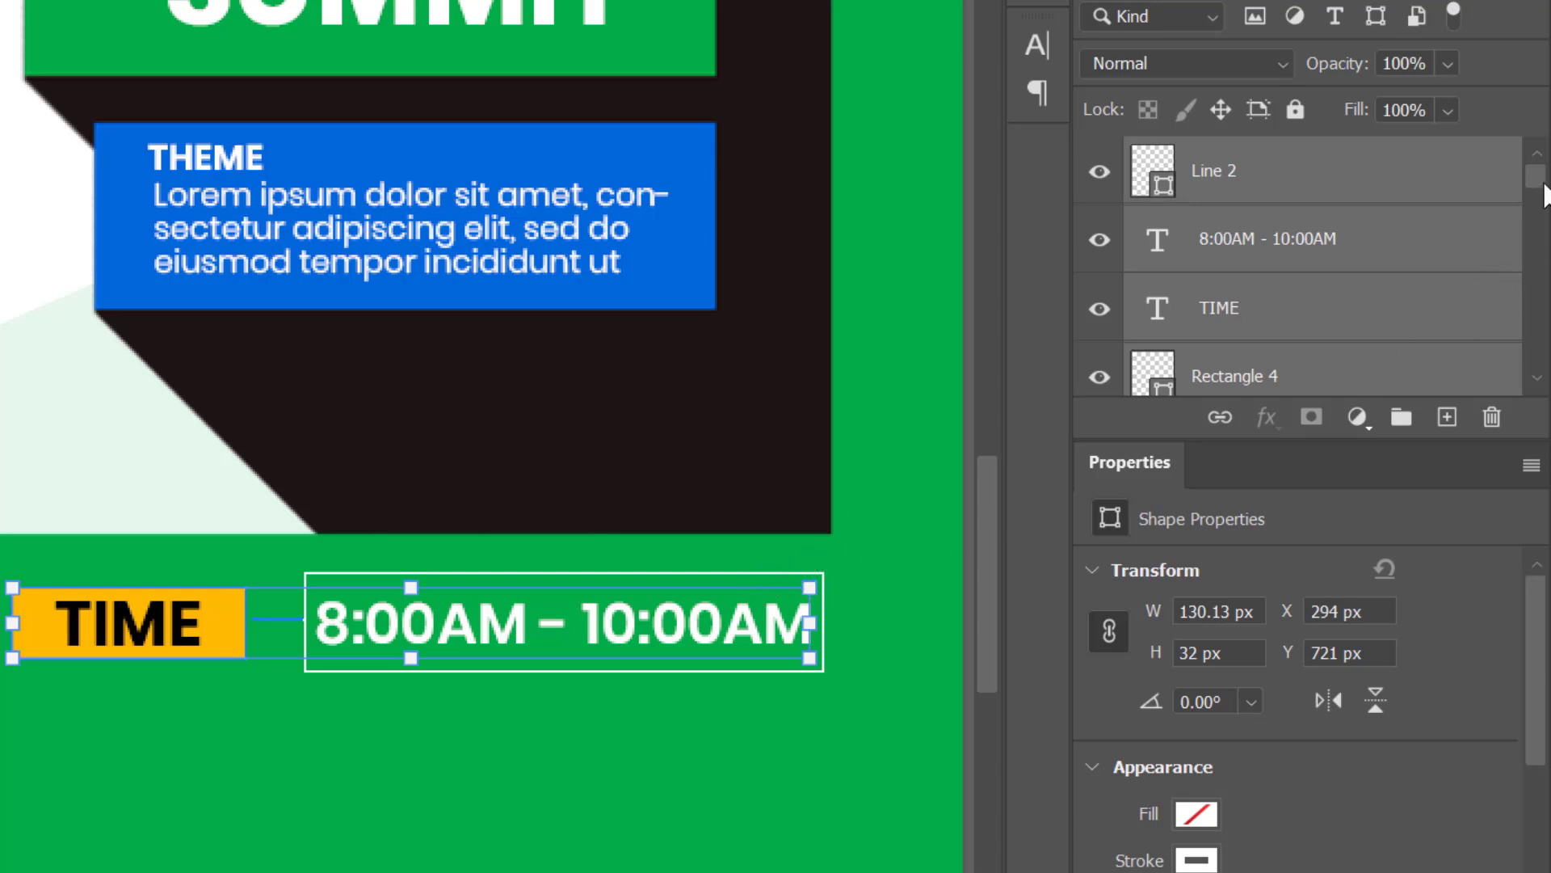
drag(1543, 185, 1541, 220)
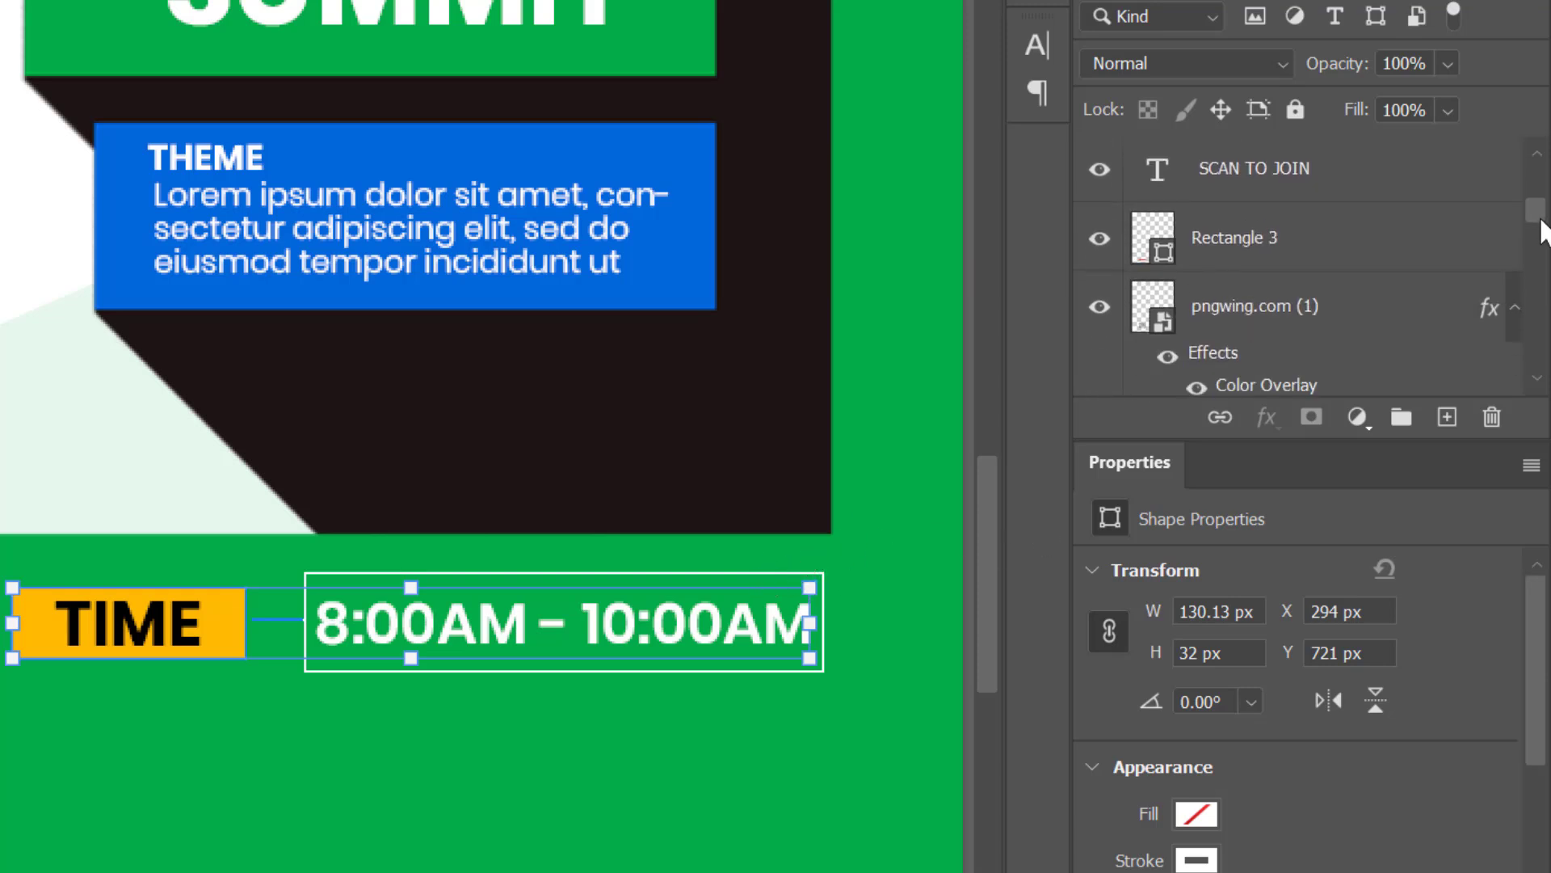
click(1313, 257)
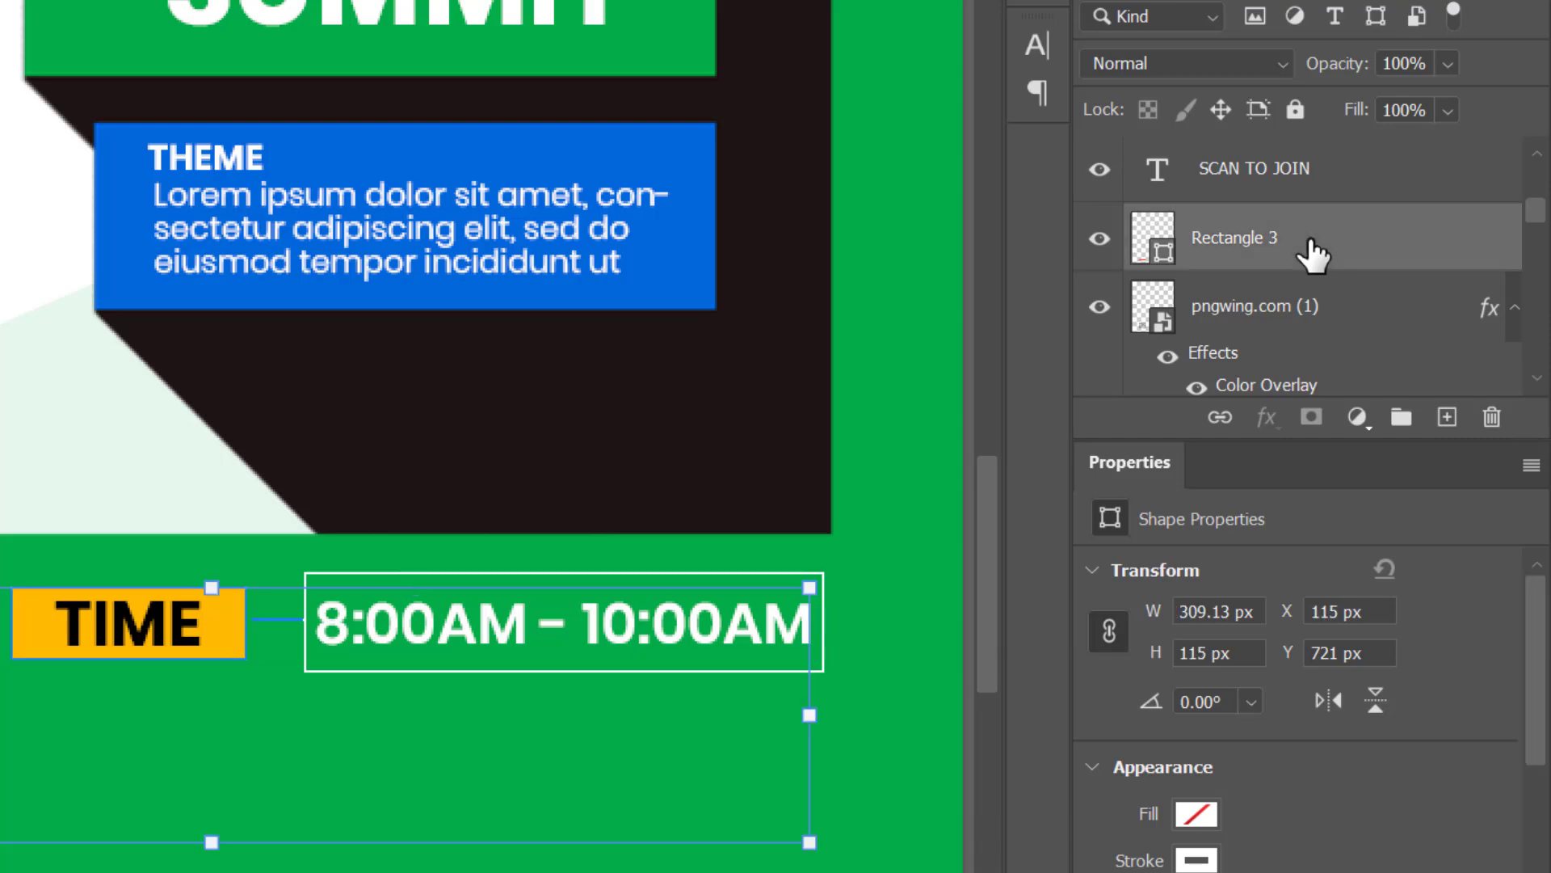
Step: Lock the pngwing.com border layer in the BG group and the white Layer 0 background
click(854, 711)
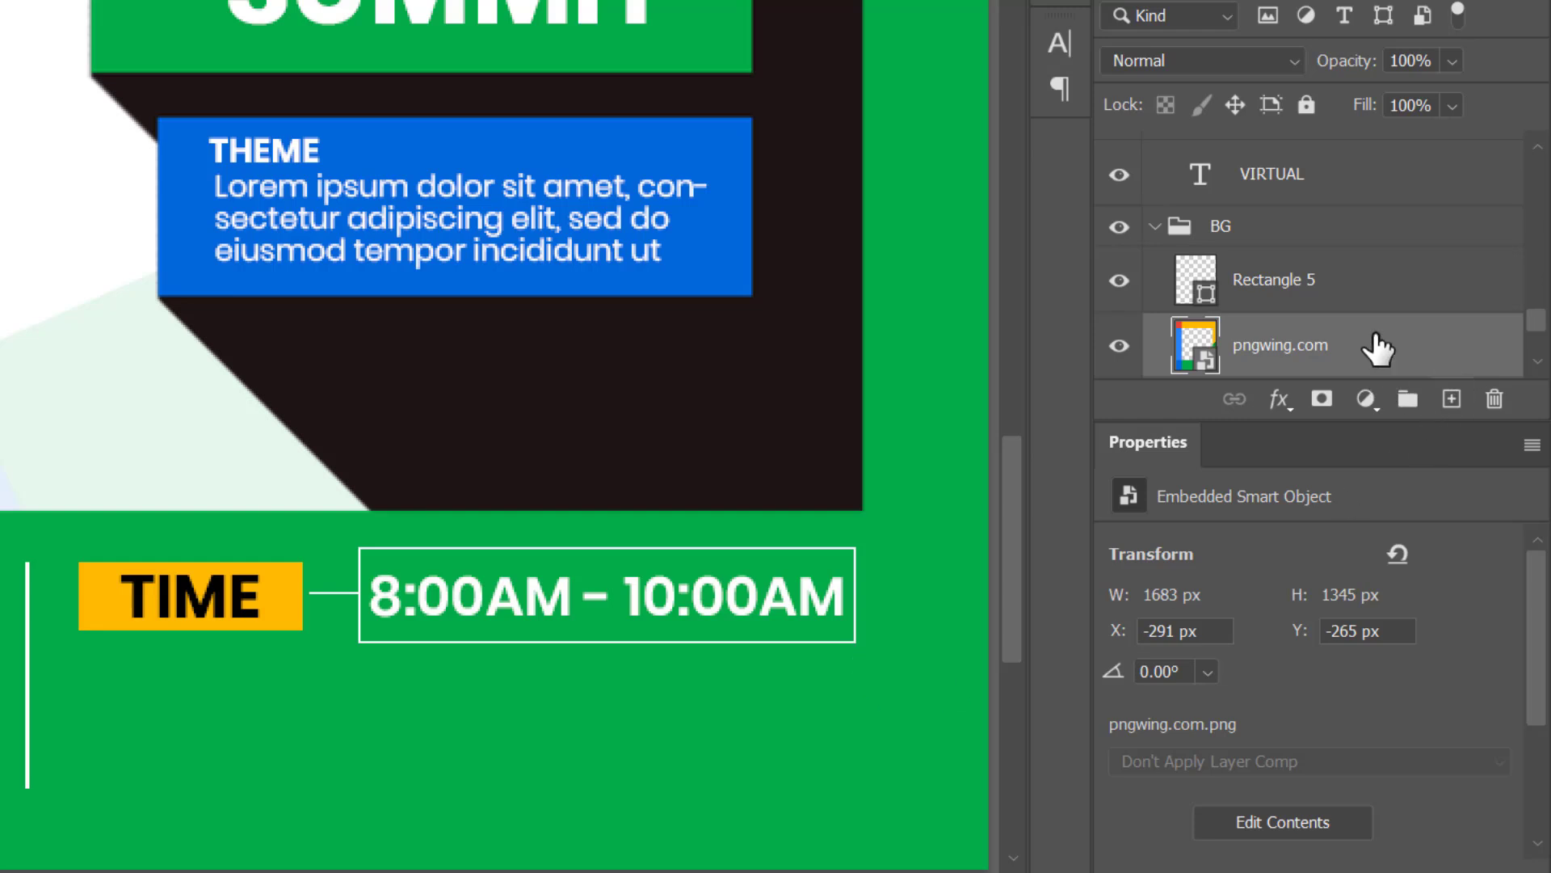
click(1307, 105)
ctrl+click(897, 727)
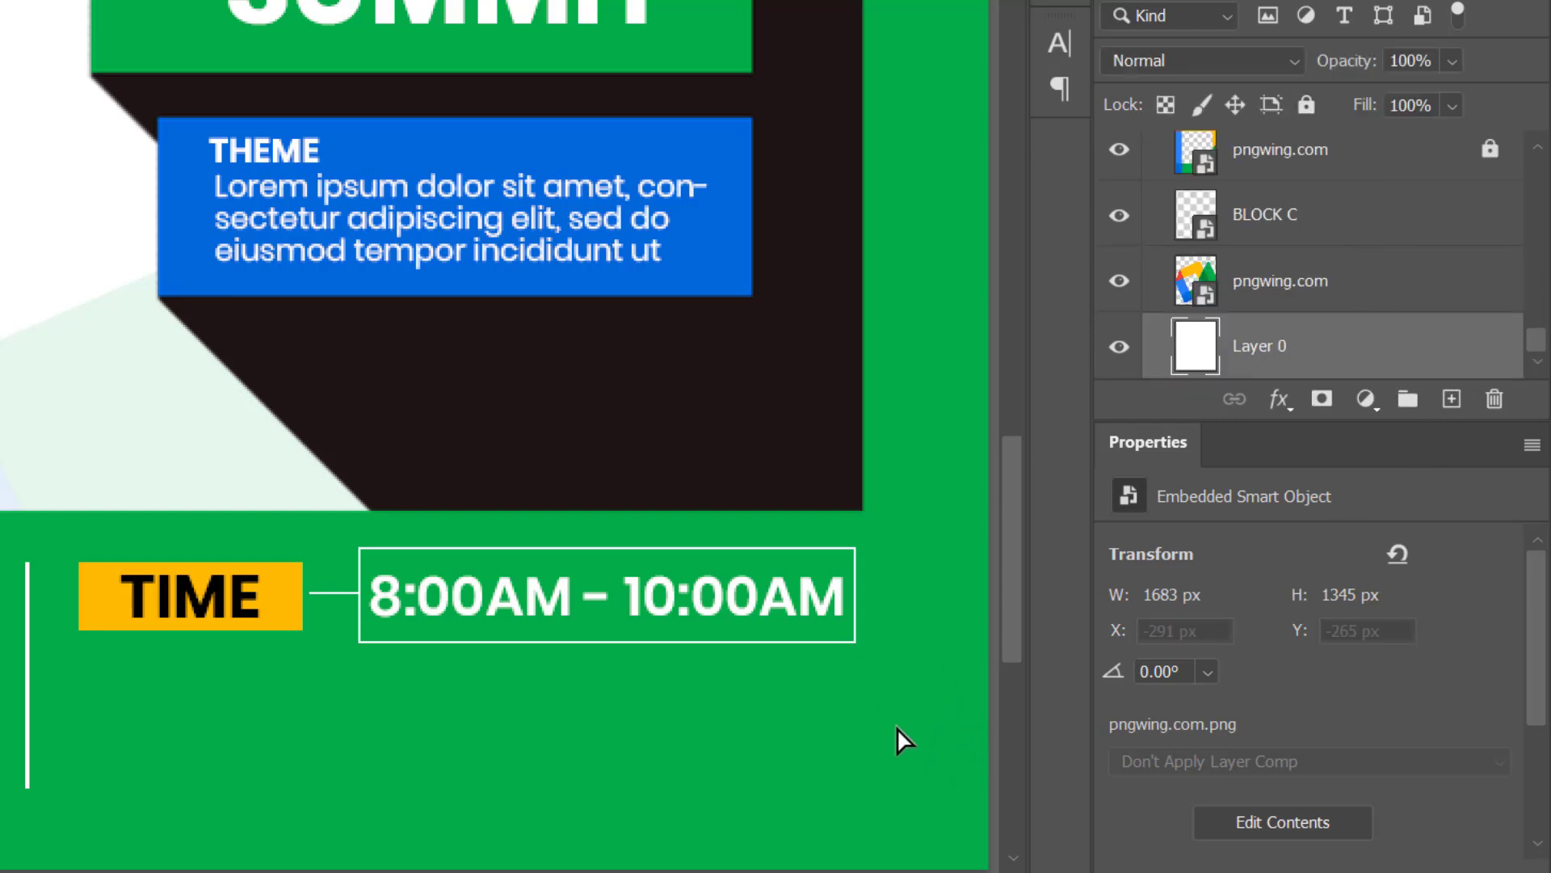
ctrl+click(851, 692)
click(1306, 105)
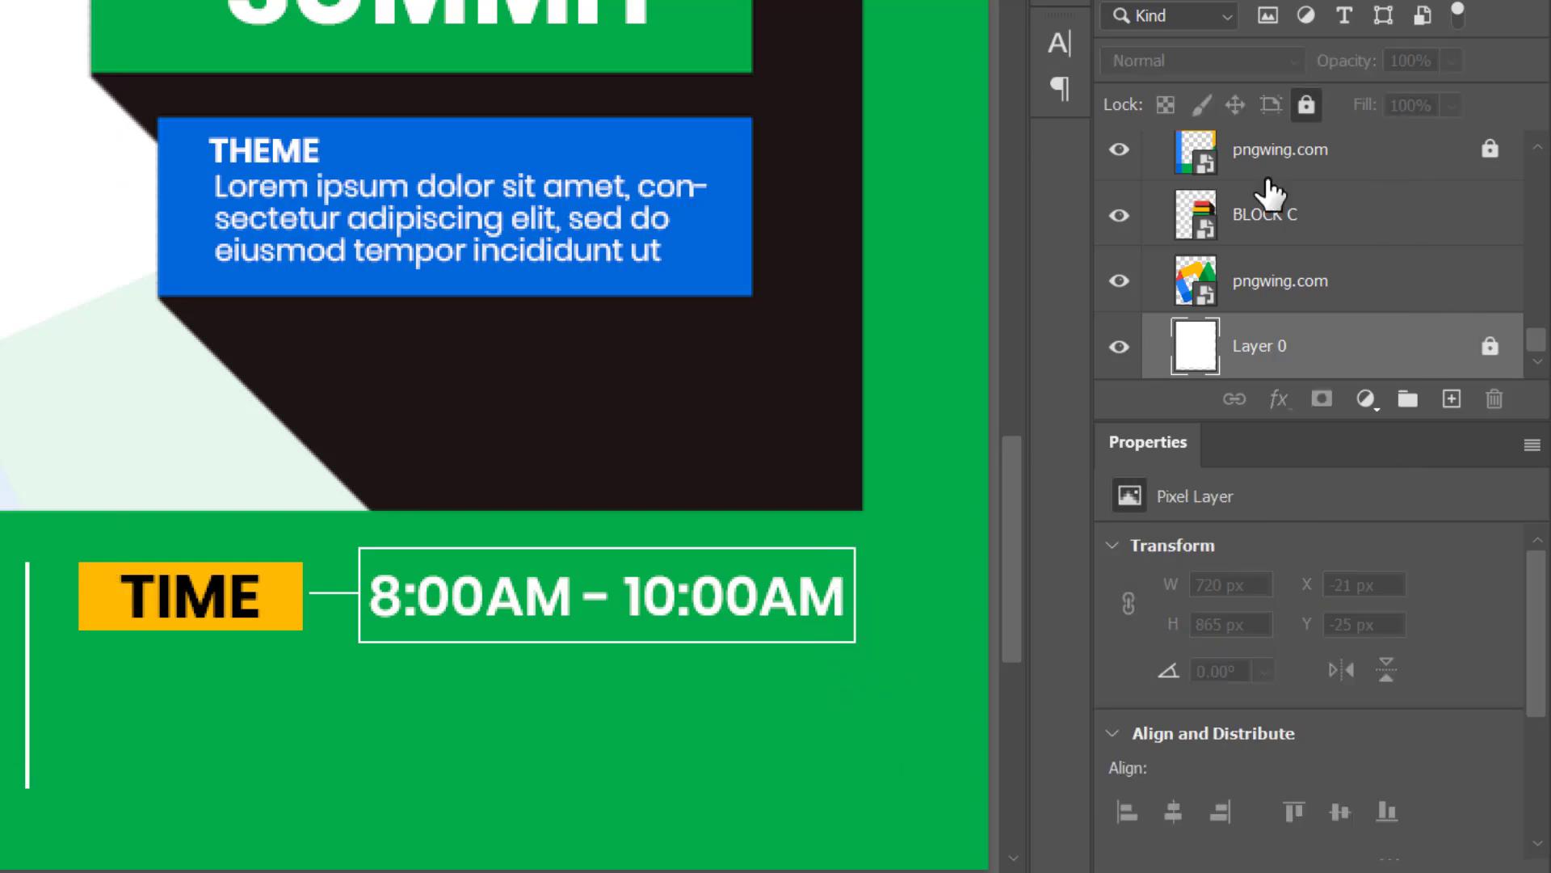
Step: Move the TIME label, its connecting line and the framed time text down to Y 721 px and group the selected layers
drag(871, 725, 67, 561)
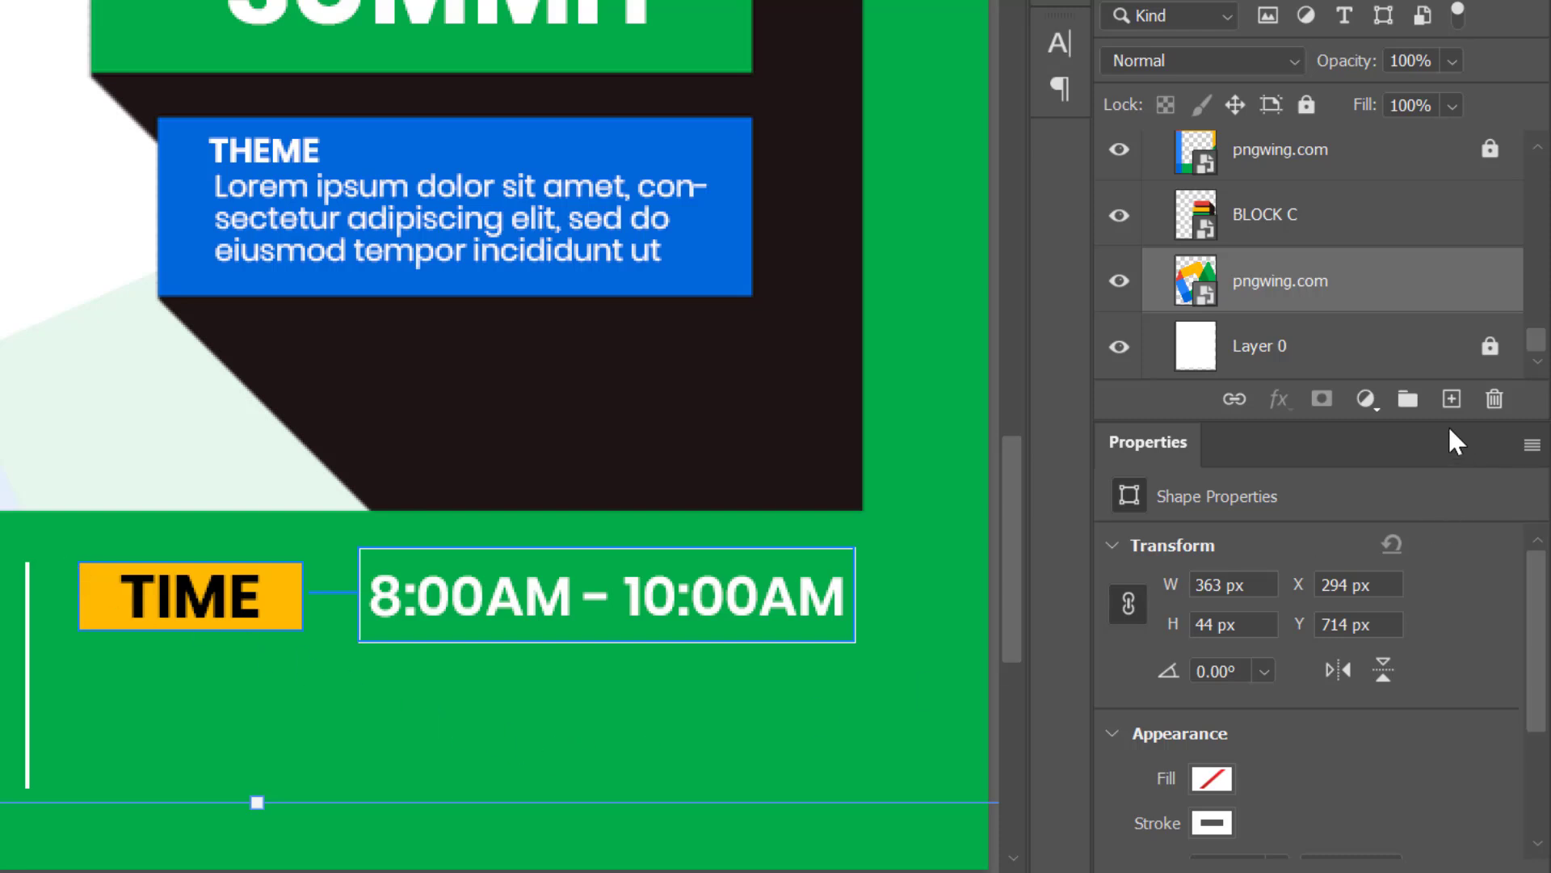
key(Down)
key(Down)
key(Down)
key(Down)
key(Down)
key(Down)
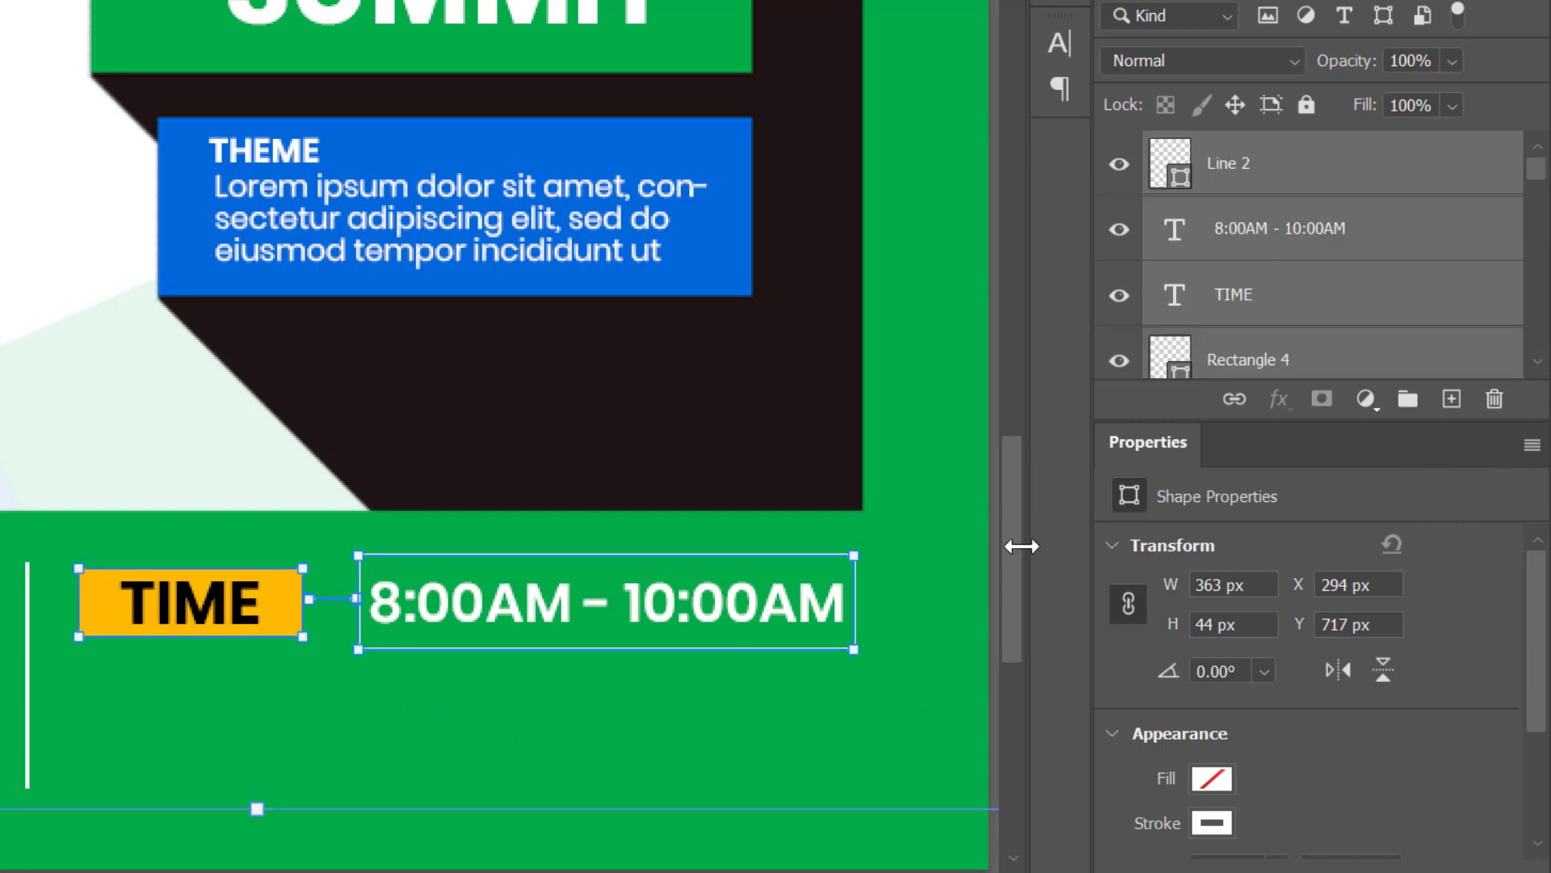
key(Down)
key(Down)
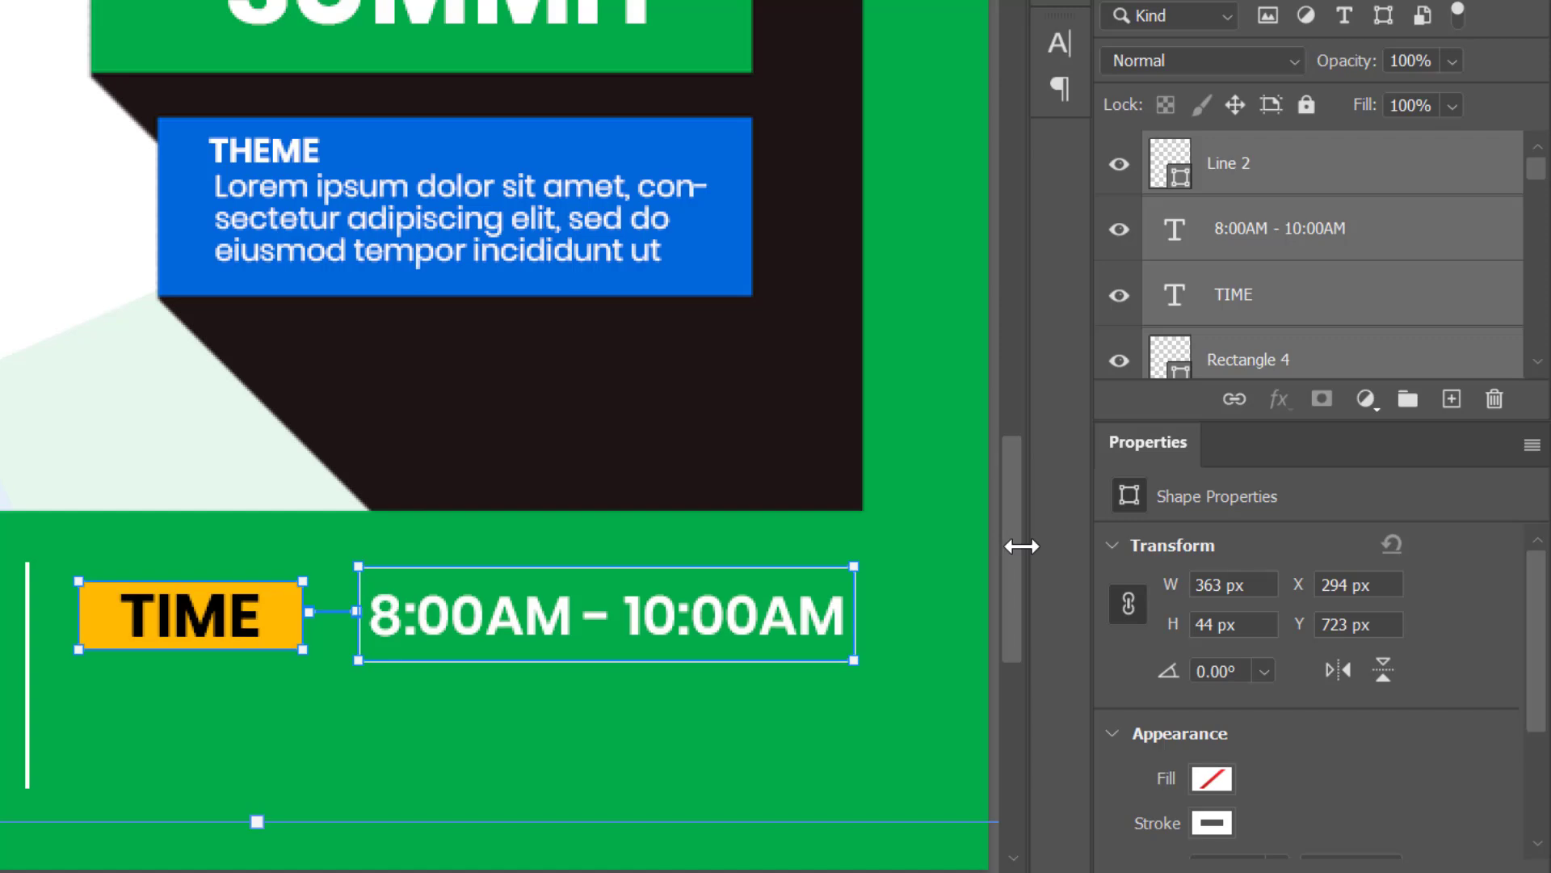
key(Up)
key(Up)
key(Up)
key(Up)
key(Down)
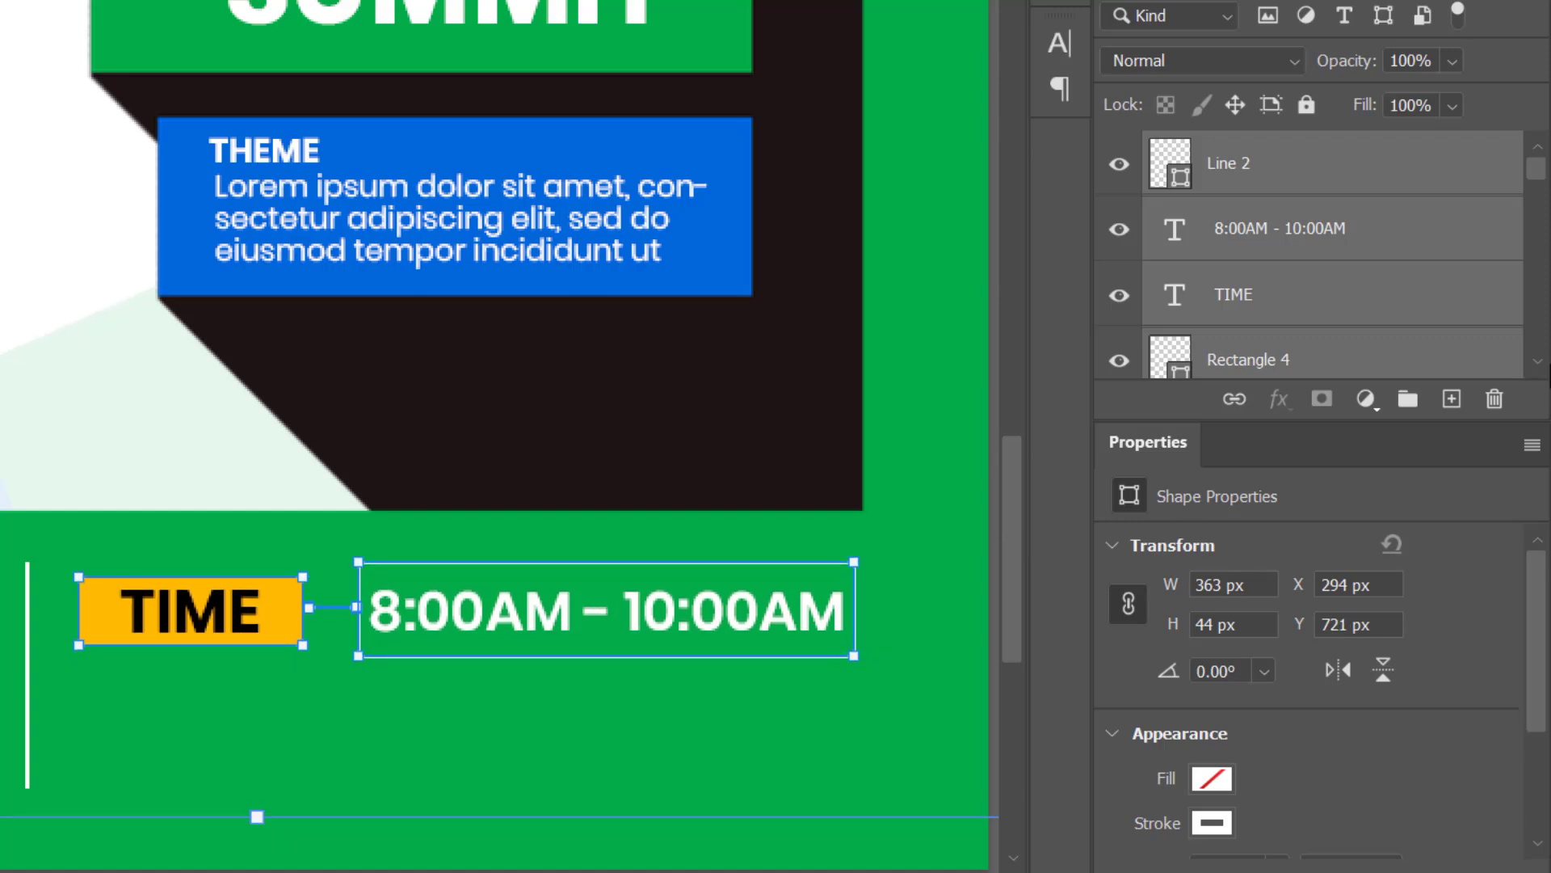
click(1406, 398)
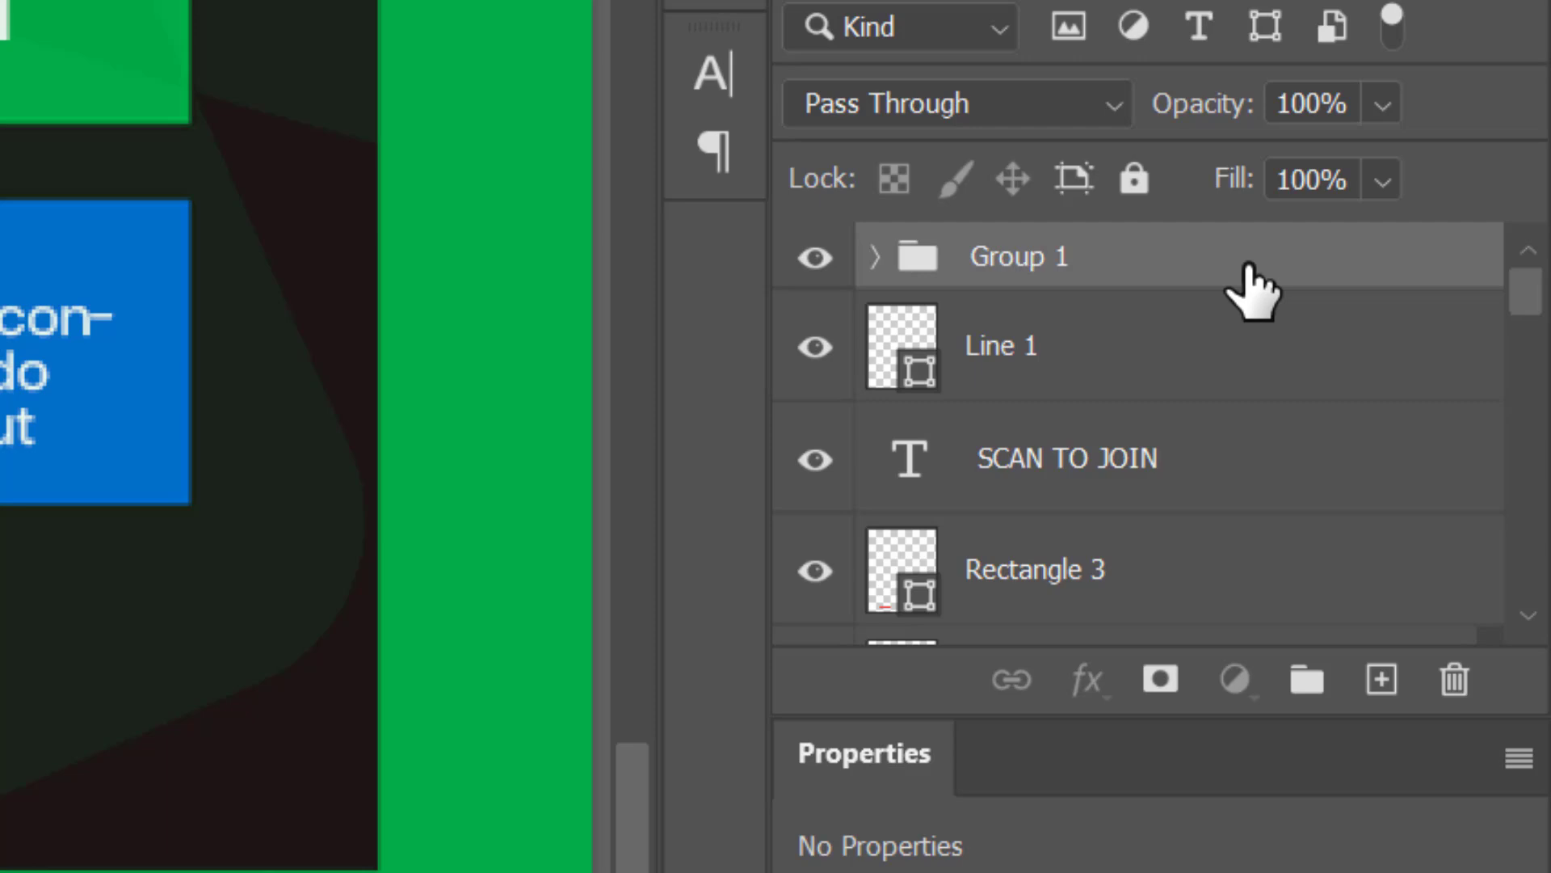
Step: Try to duplicate the grouped TIME row and shift the copy downward
drag(1253, 291, 1378, 680)
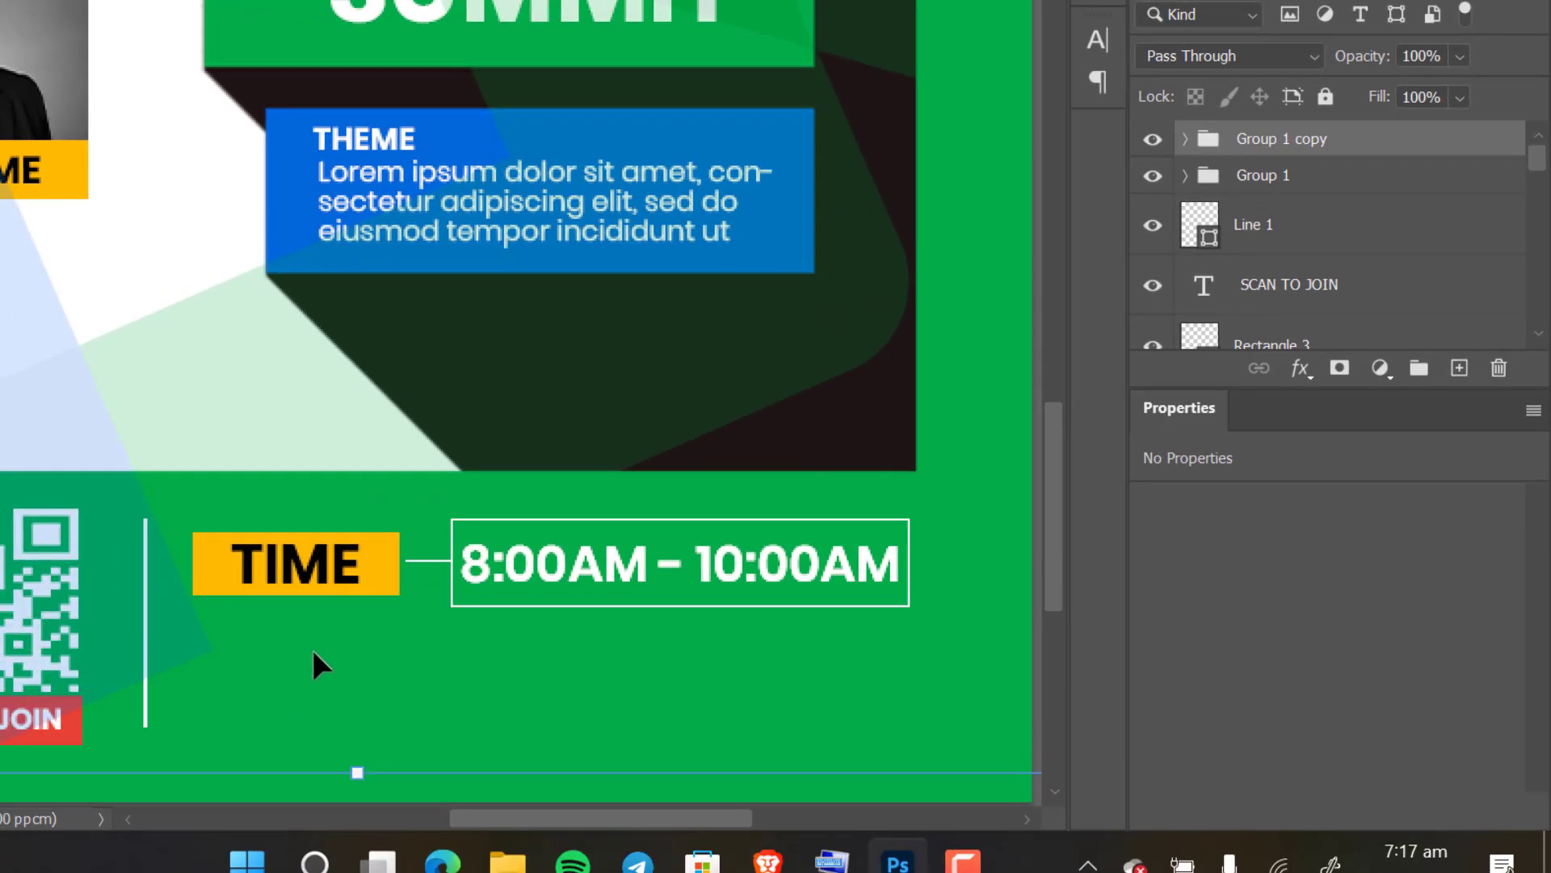
key(shift+Down)
key(shift+Down)
key(shift+Down)
key(shift+Down)
key(shift+Down)
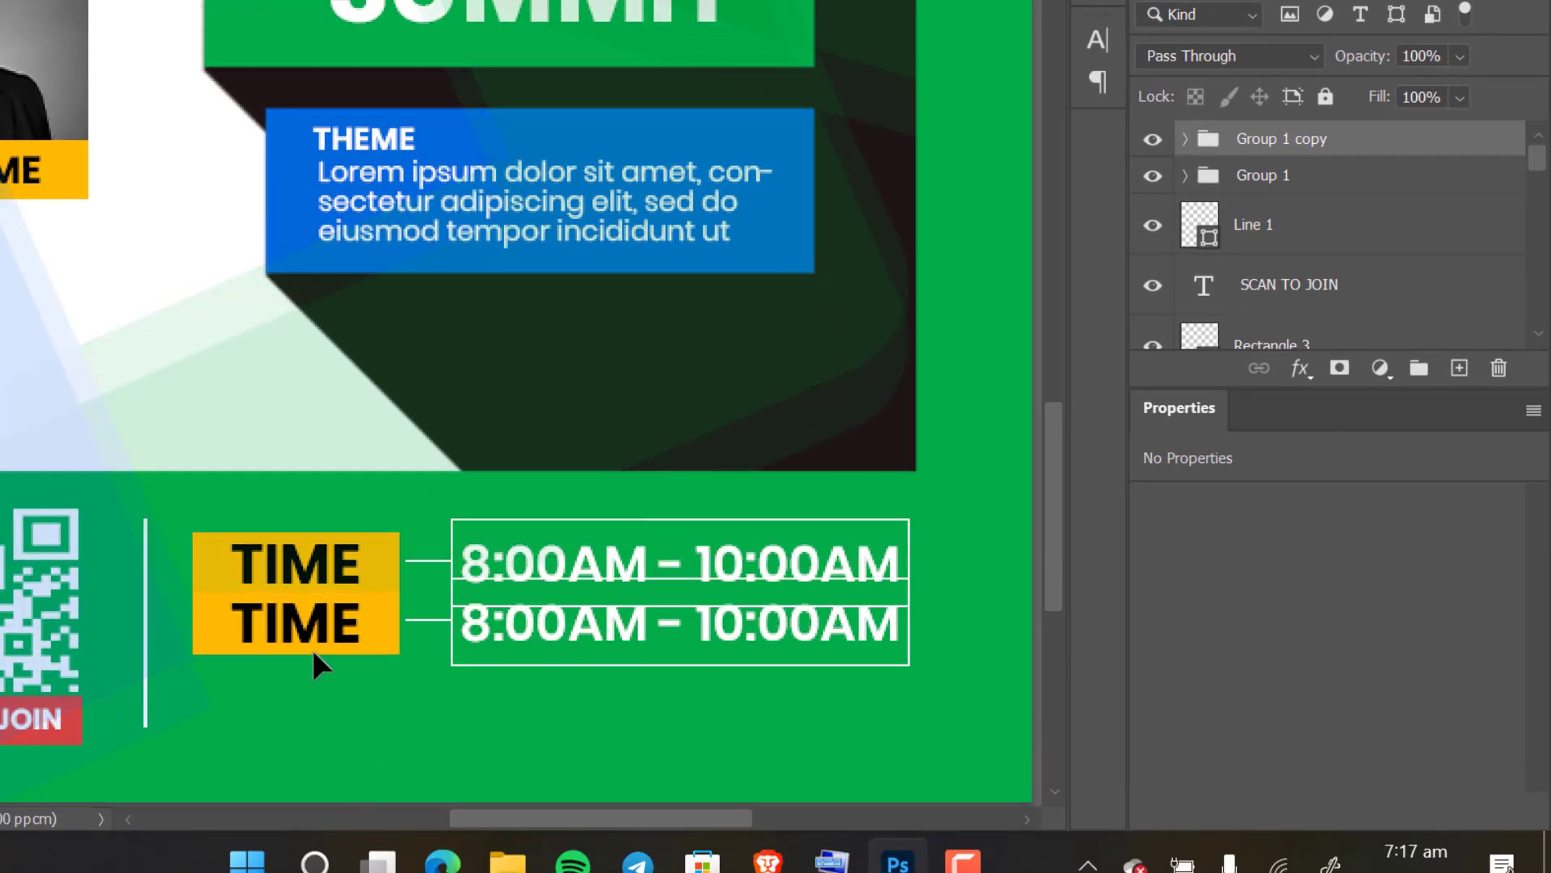
key(ctrl+z)
key(ctrl+z)
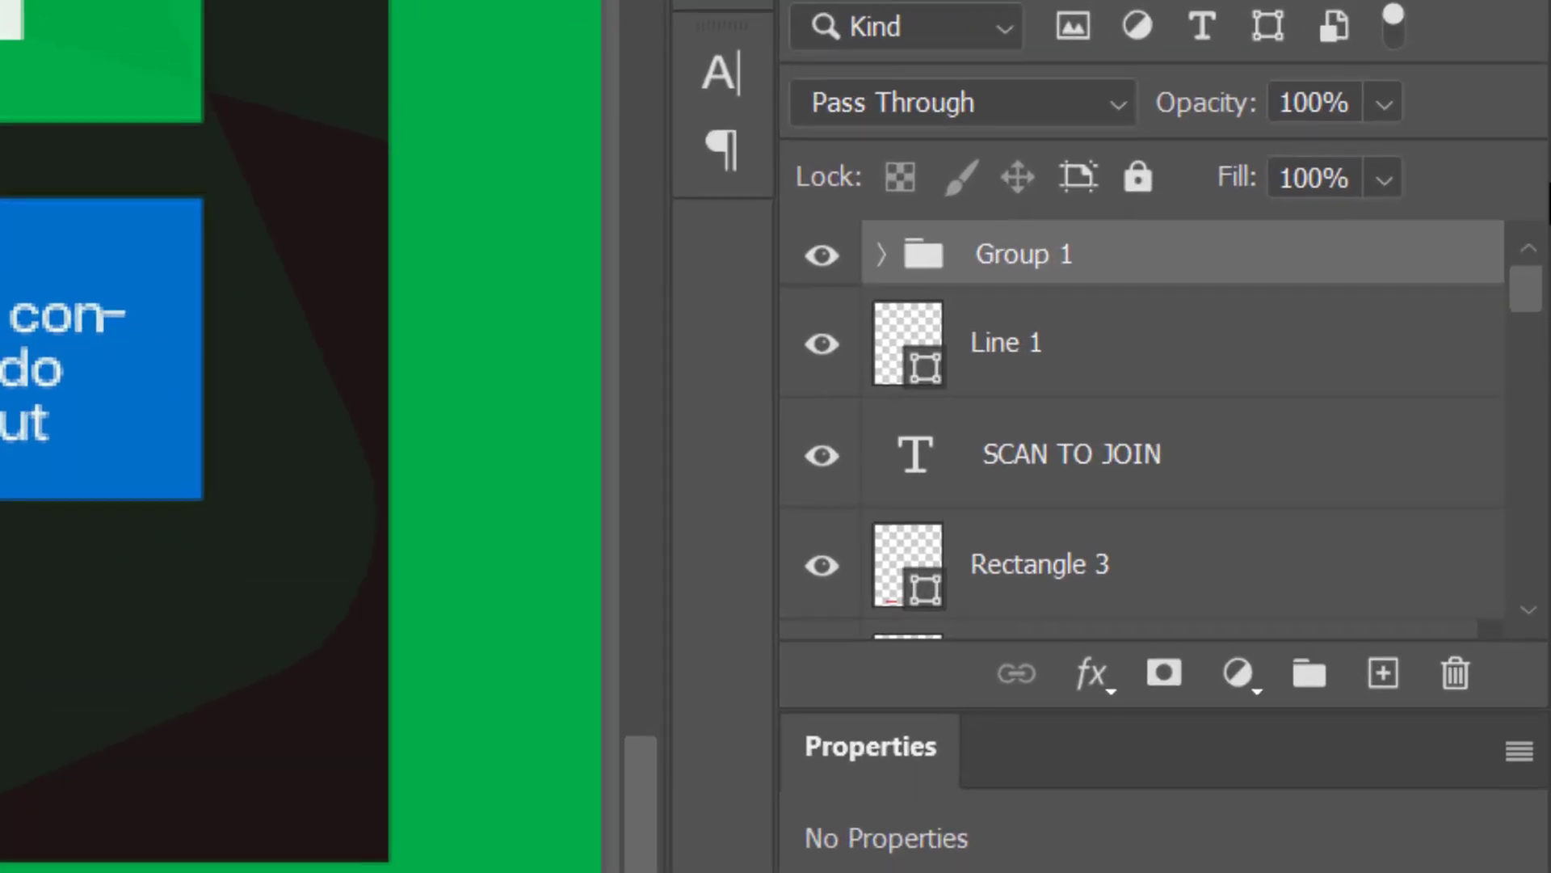
Step: Move the 10% opacity pngwing.com layer out of Group 1 to just below Rectangle 3, then collapse and select the group
click(883, 255)
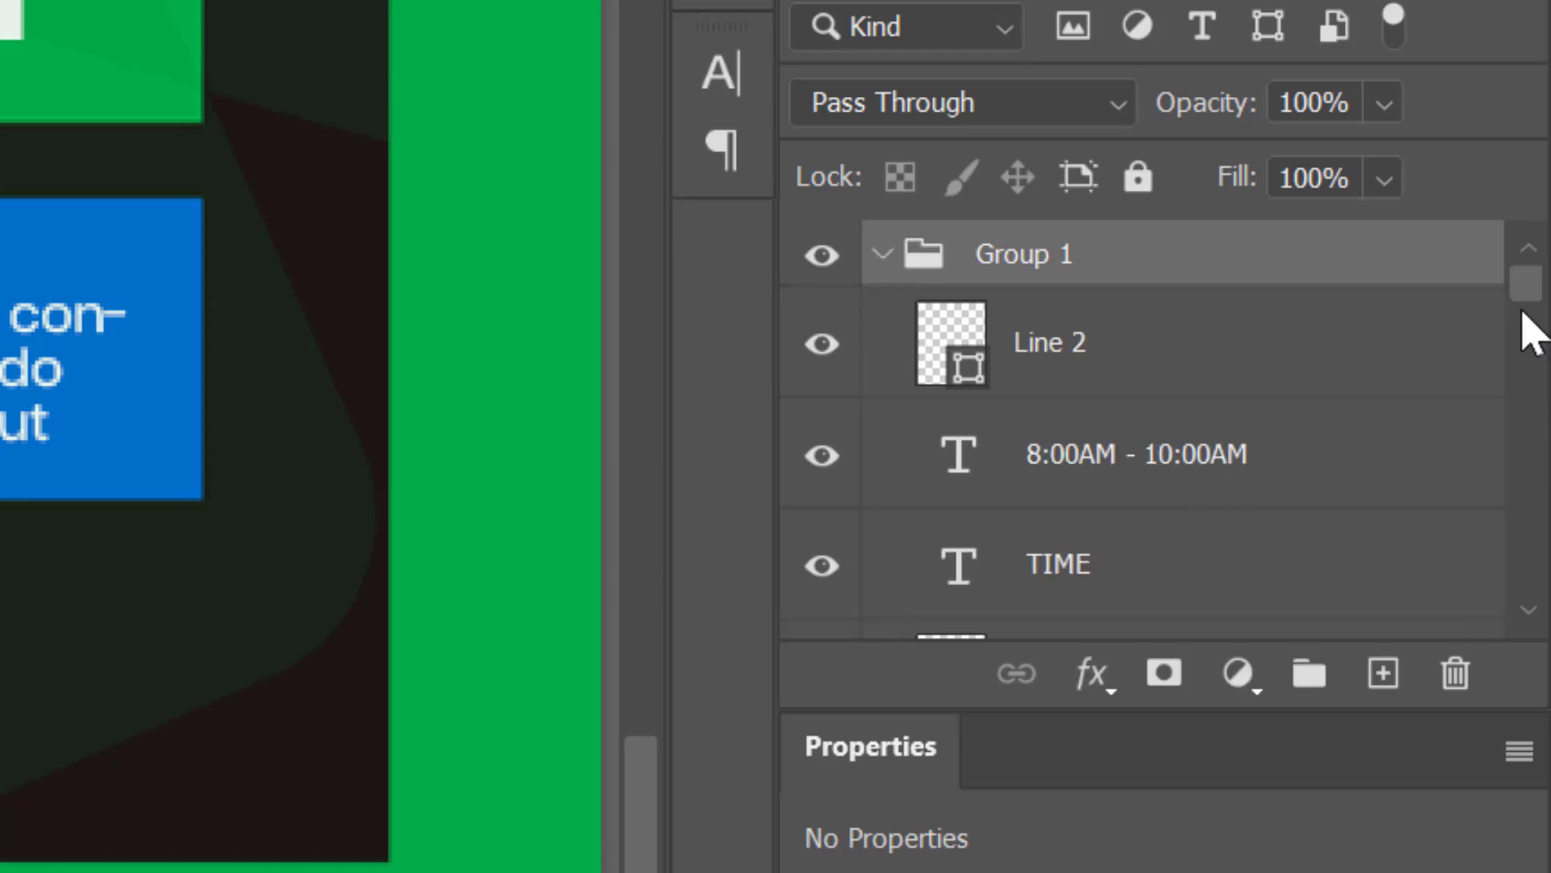
drag(1520, 283, 1514, 315)
drag(1179, 533, 1188, 440)
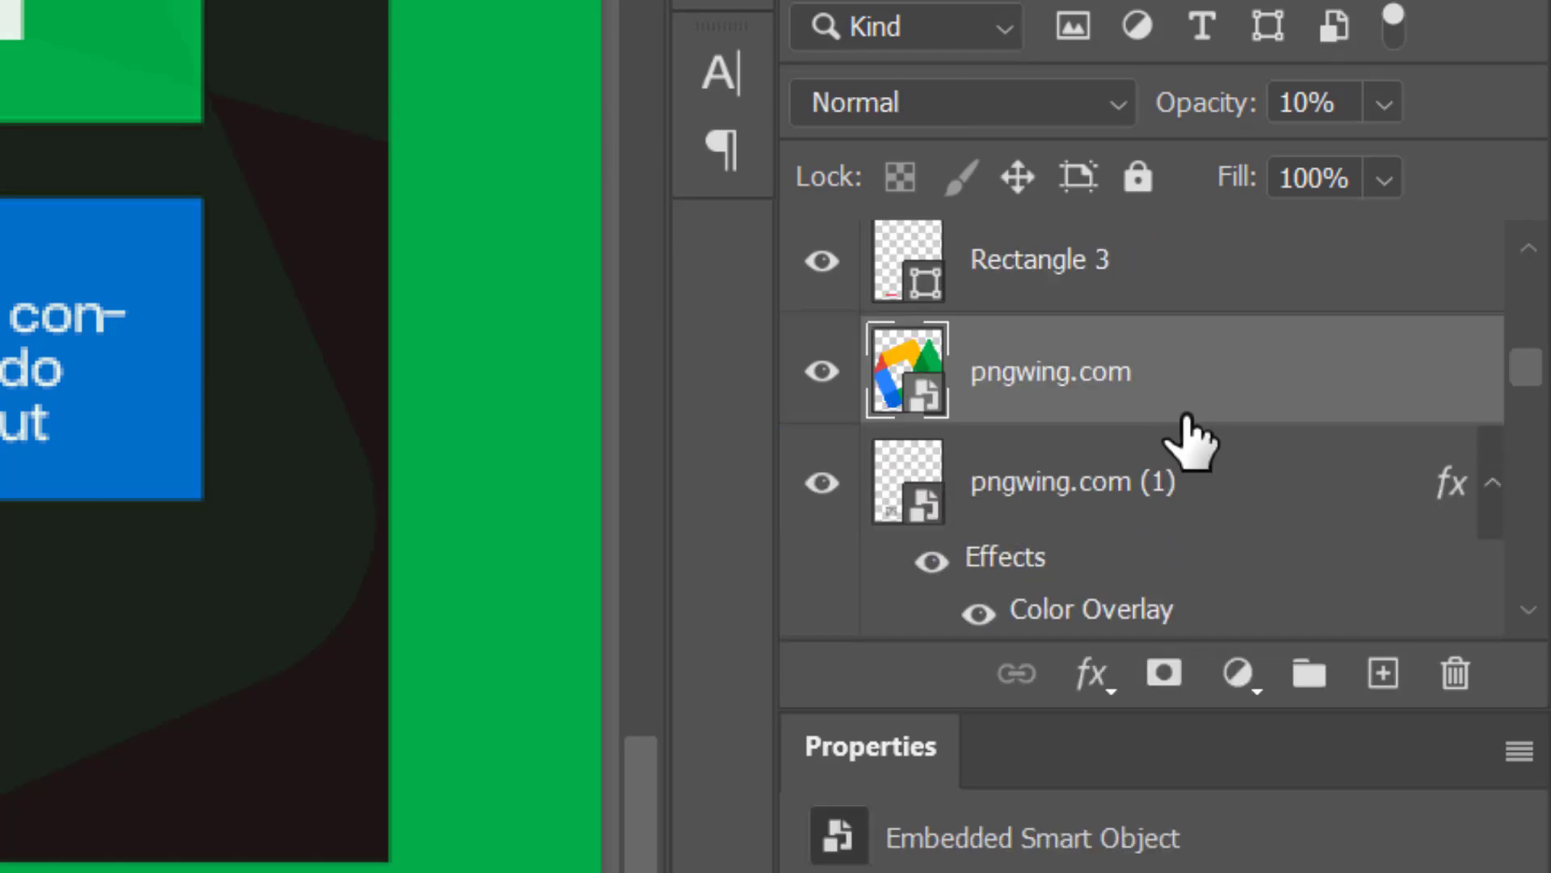
drag(1519, 384, 1514, 242)
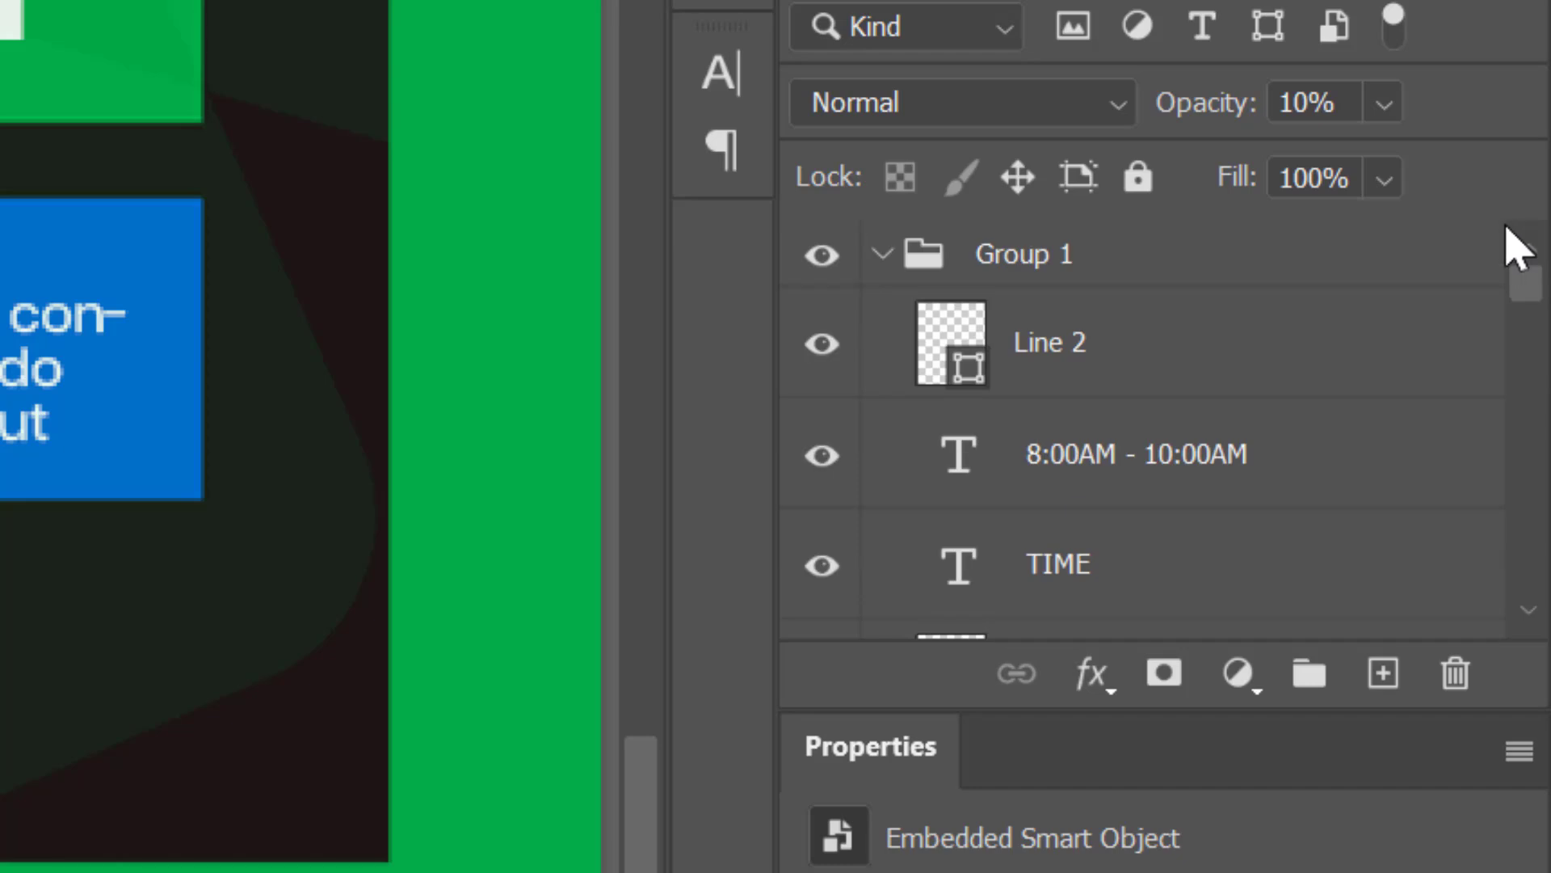
click(883, 253)
click(1143, 263)
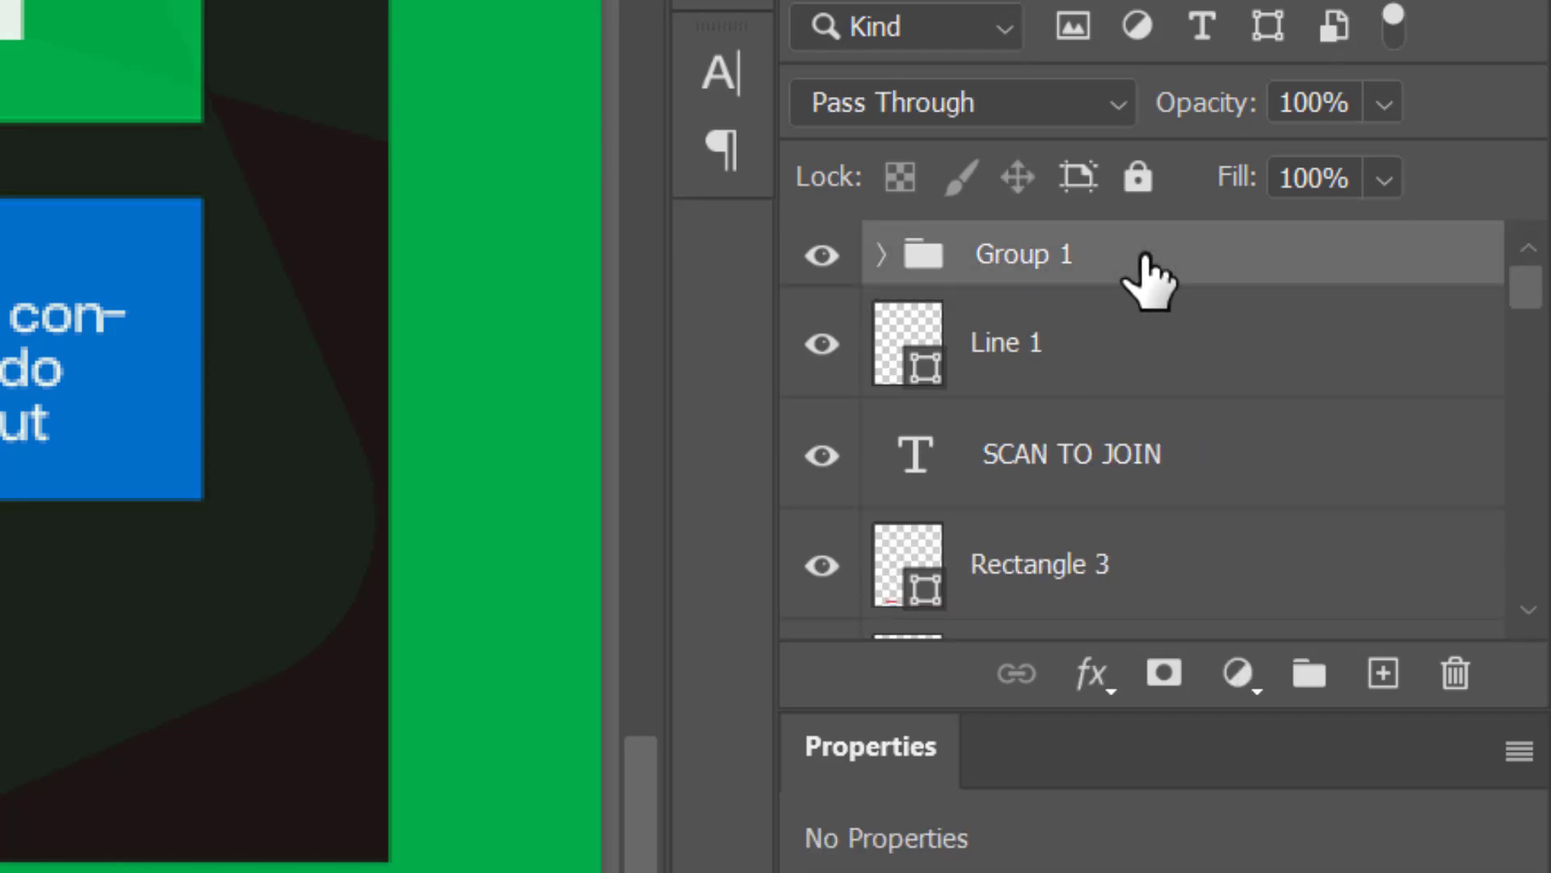
Step: Duplicate Group 1 and move the copy straight down to form a second row beneath the TIME row
drag(1186, 262, 1383, 671)
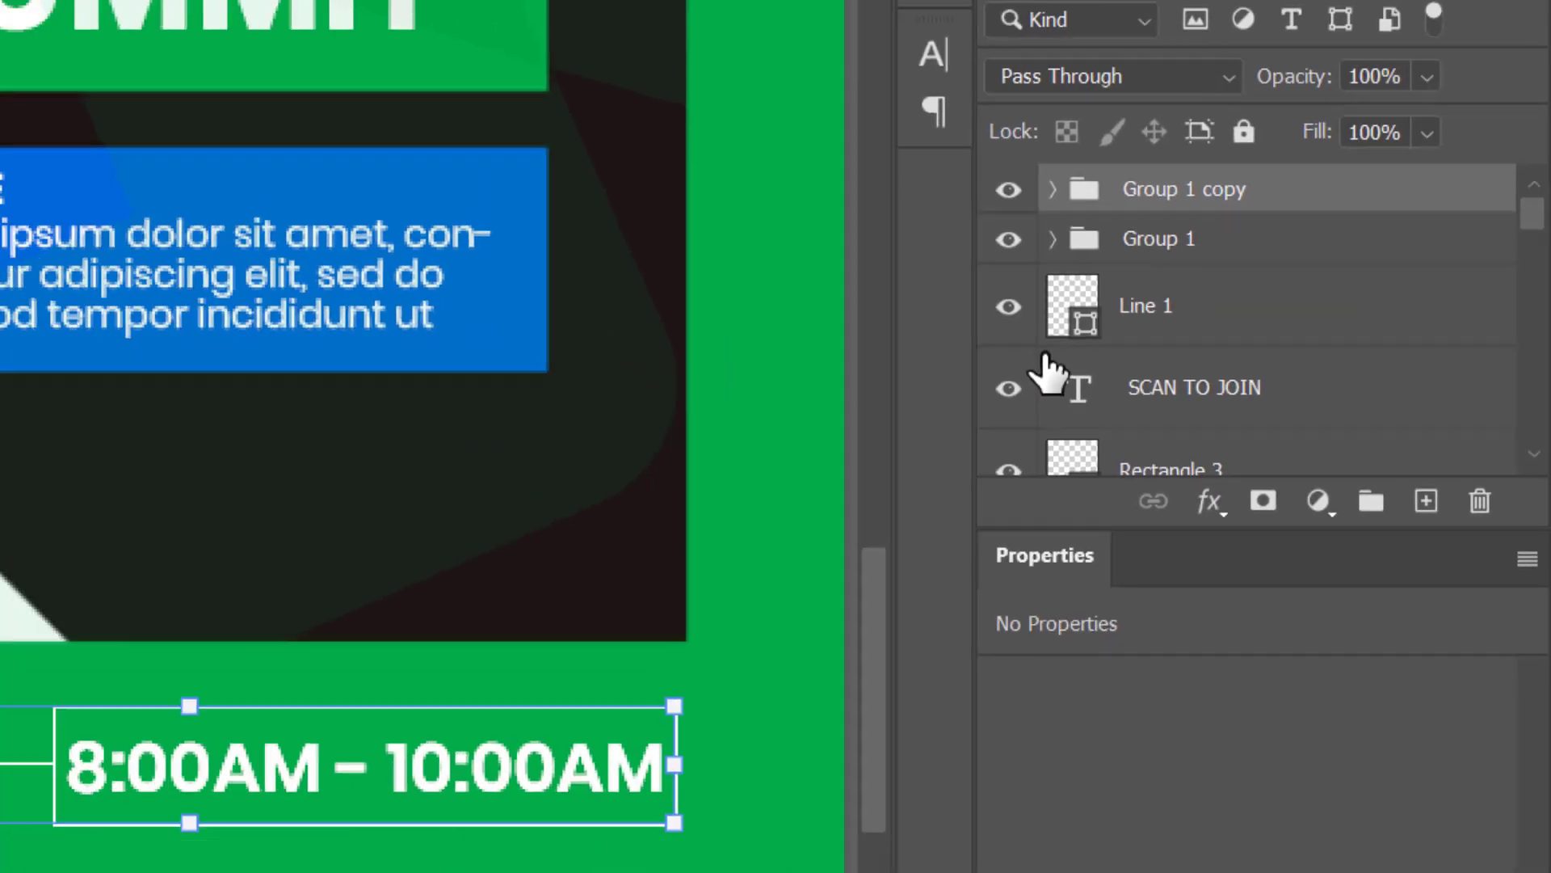
key(shift+Down)
key(shift+Down)
key(shift+Down)
key(shift+Down)
key(shift+Down)
key(shift+Down)
key(shift+Down)
key(shift+Down)
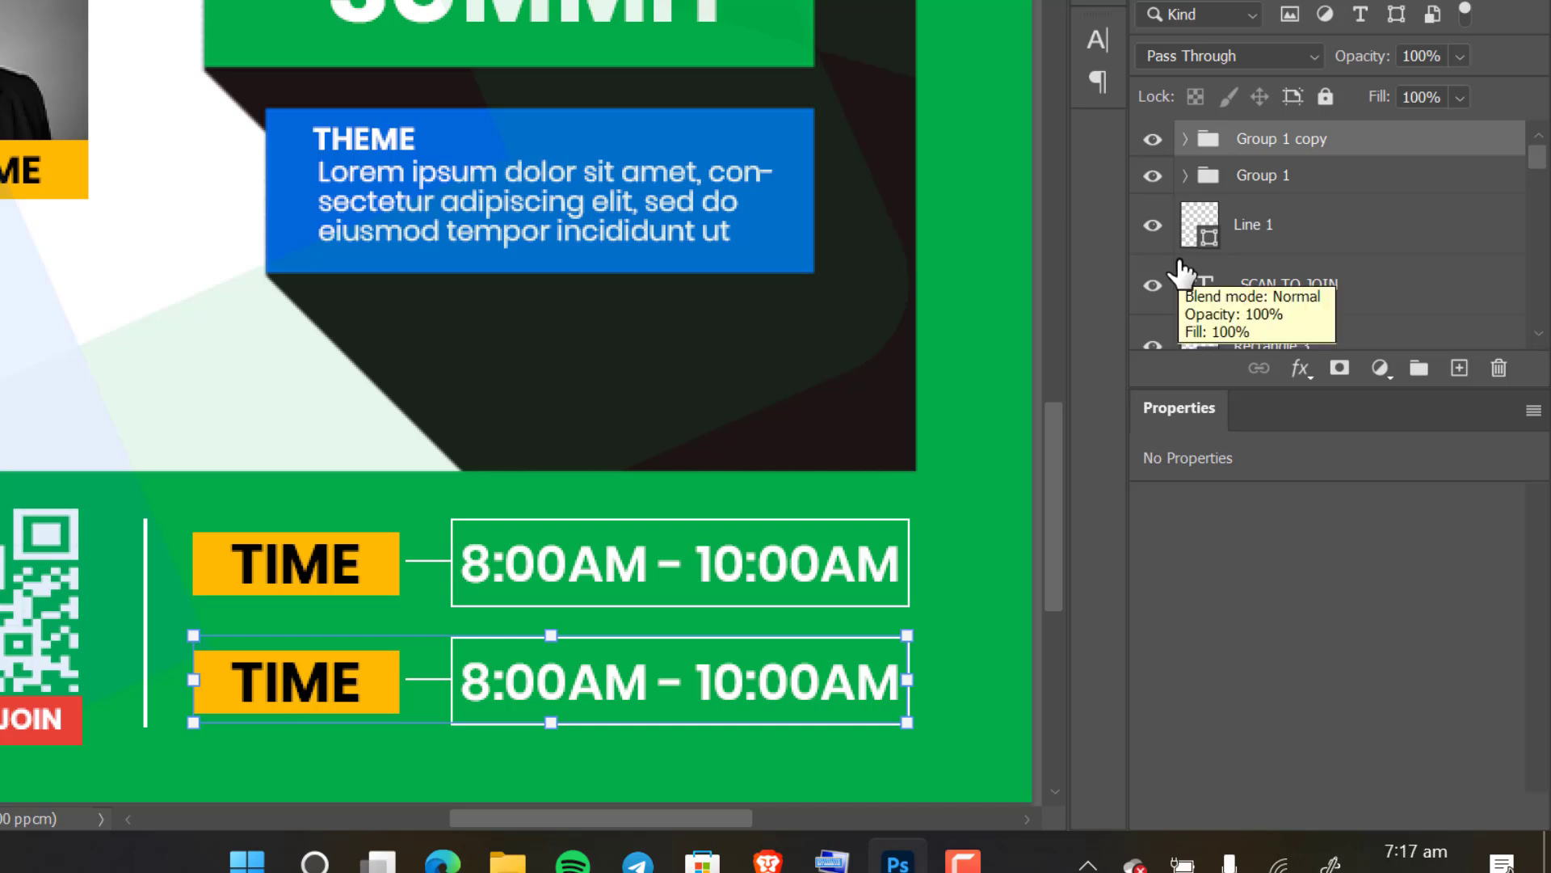
Step: Change the duplicated row's label text to DATE and set its colour to white (ffffff)
double_click(310, 682)
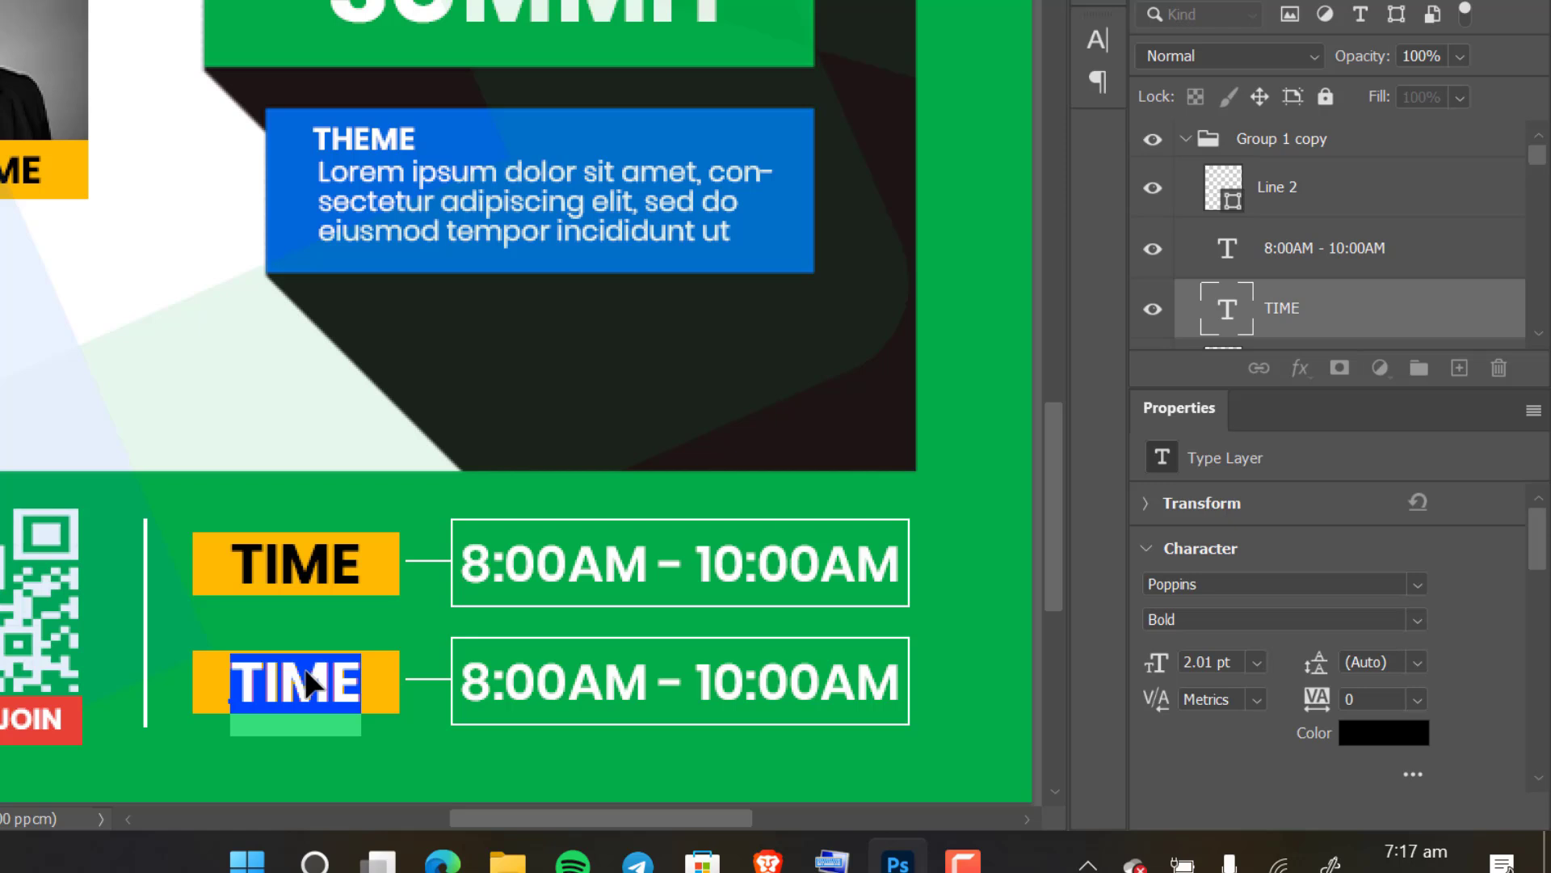
text(DA)
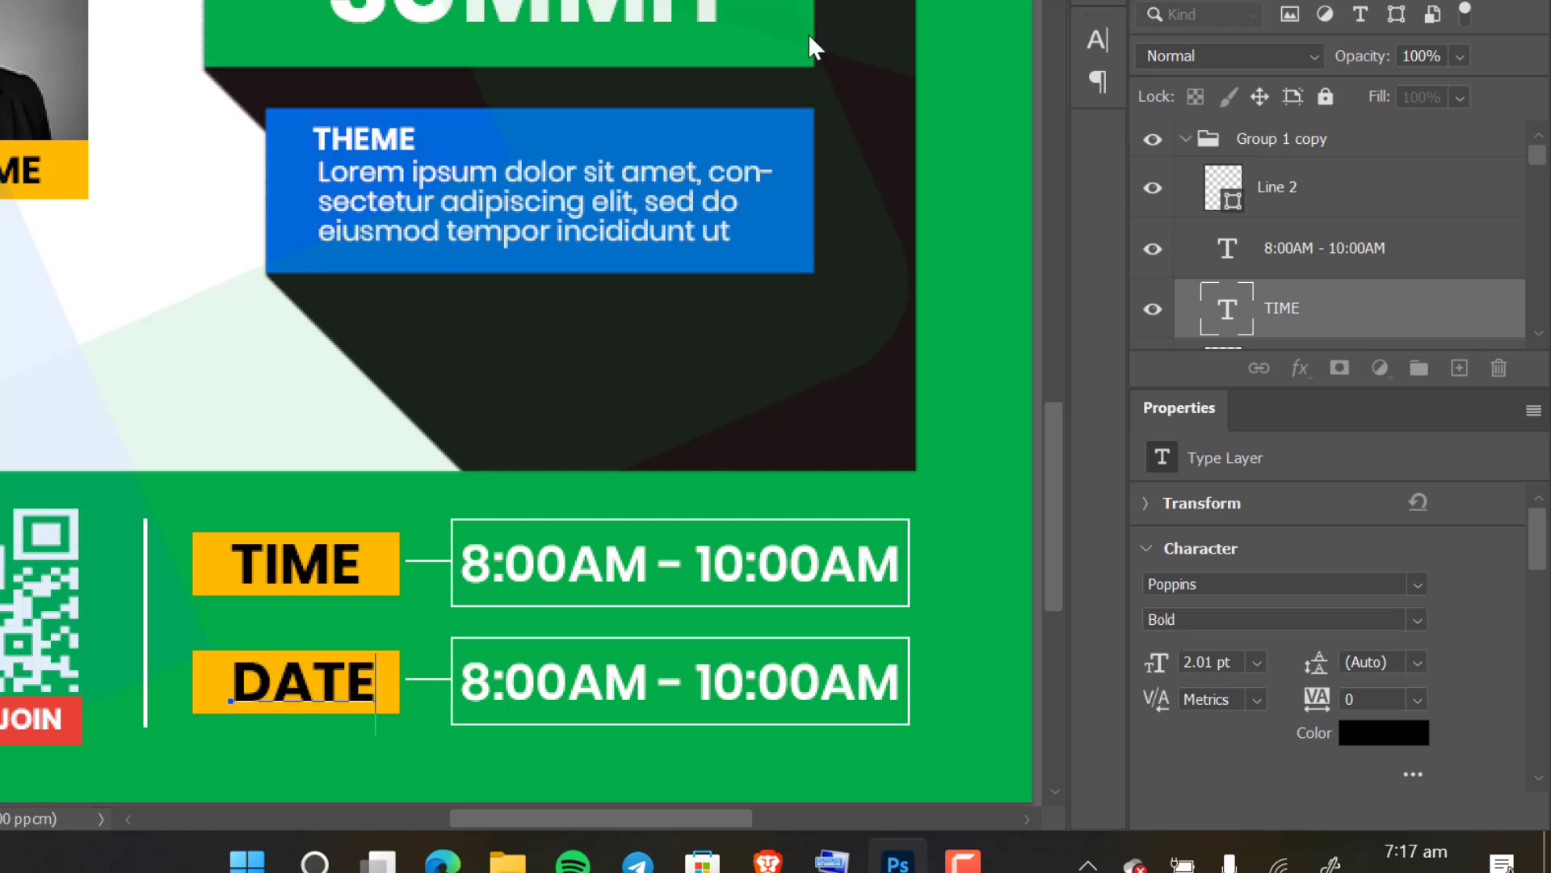
key(ctrl+Return)
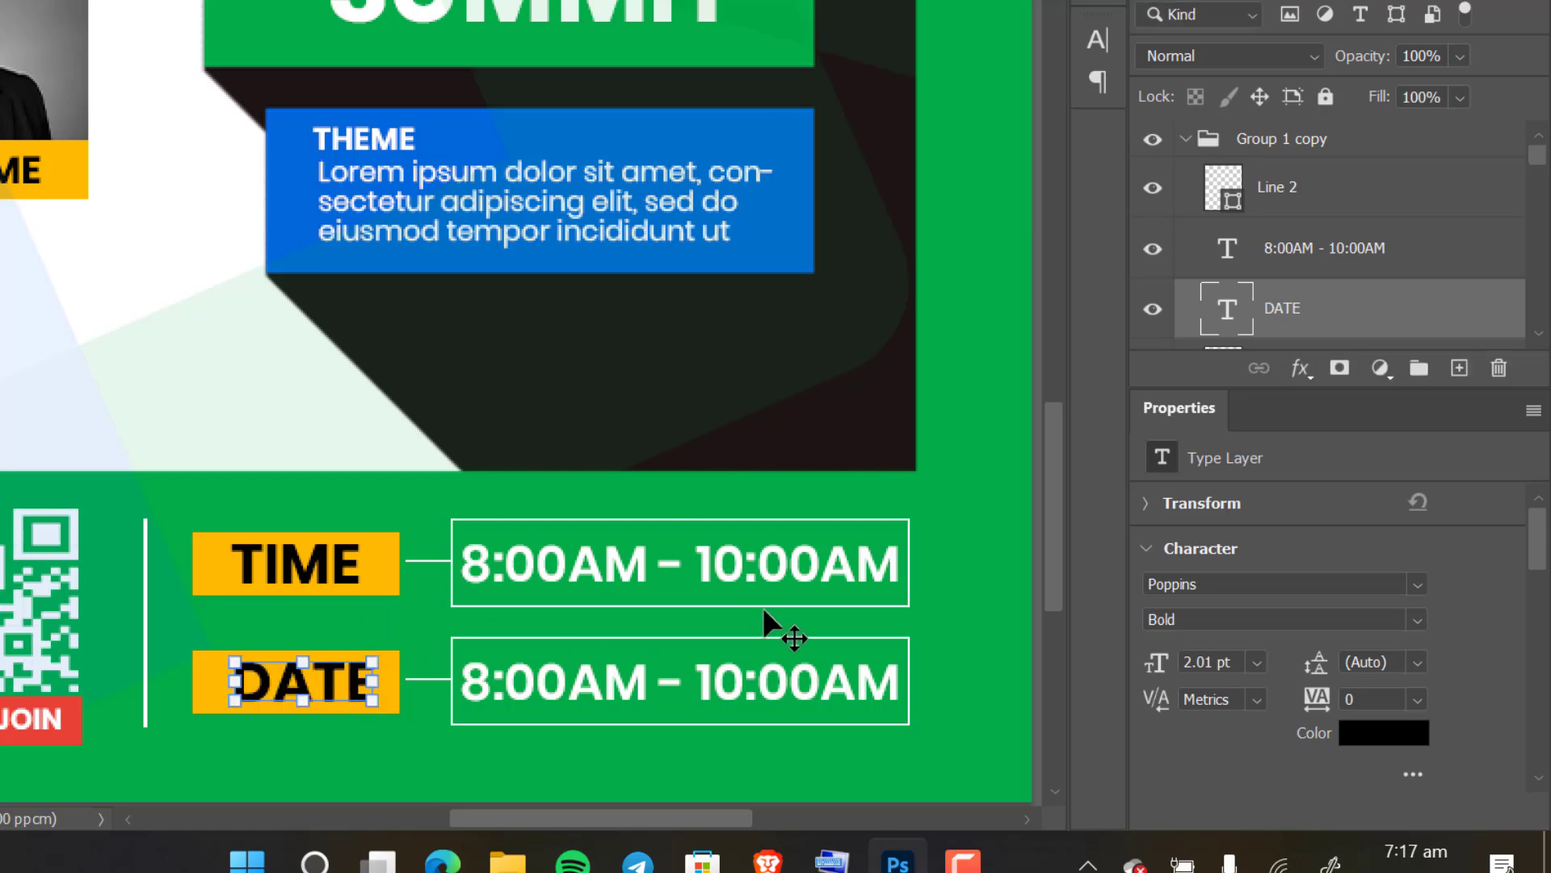
click(1379, 740)
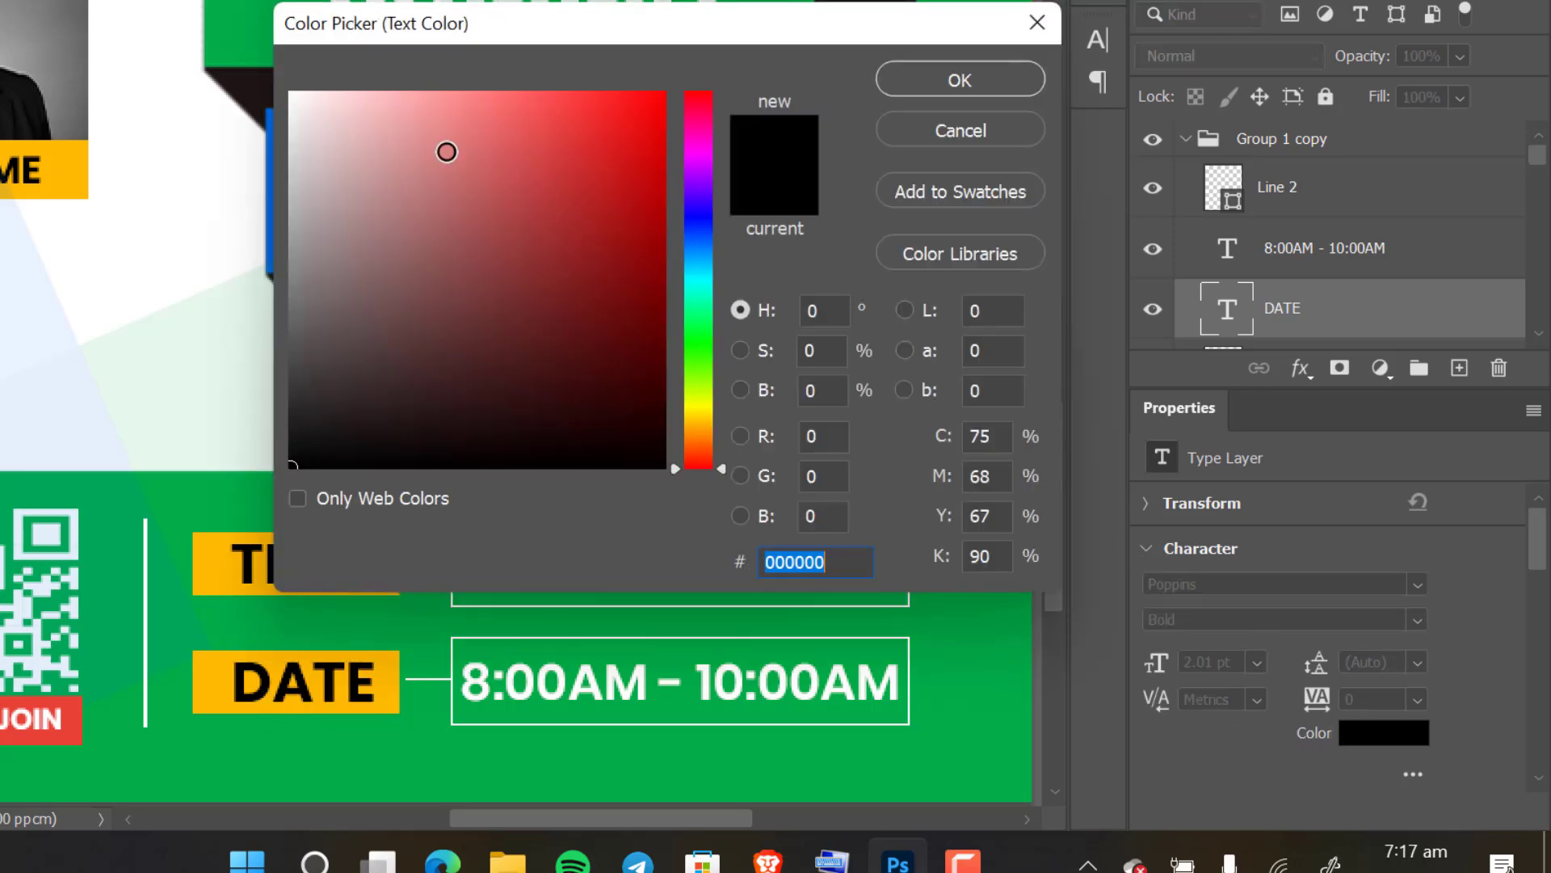
text(ffffff)
click(1039, 80)
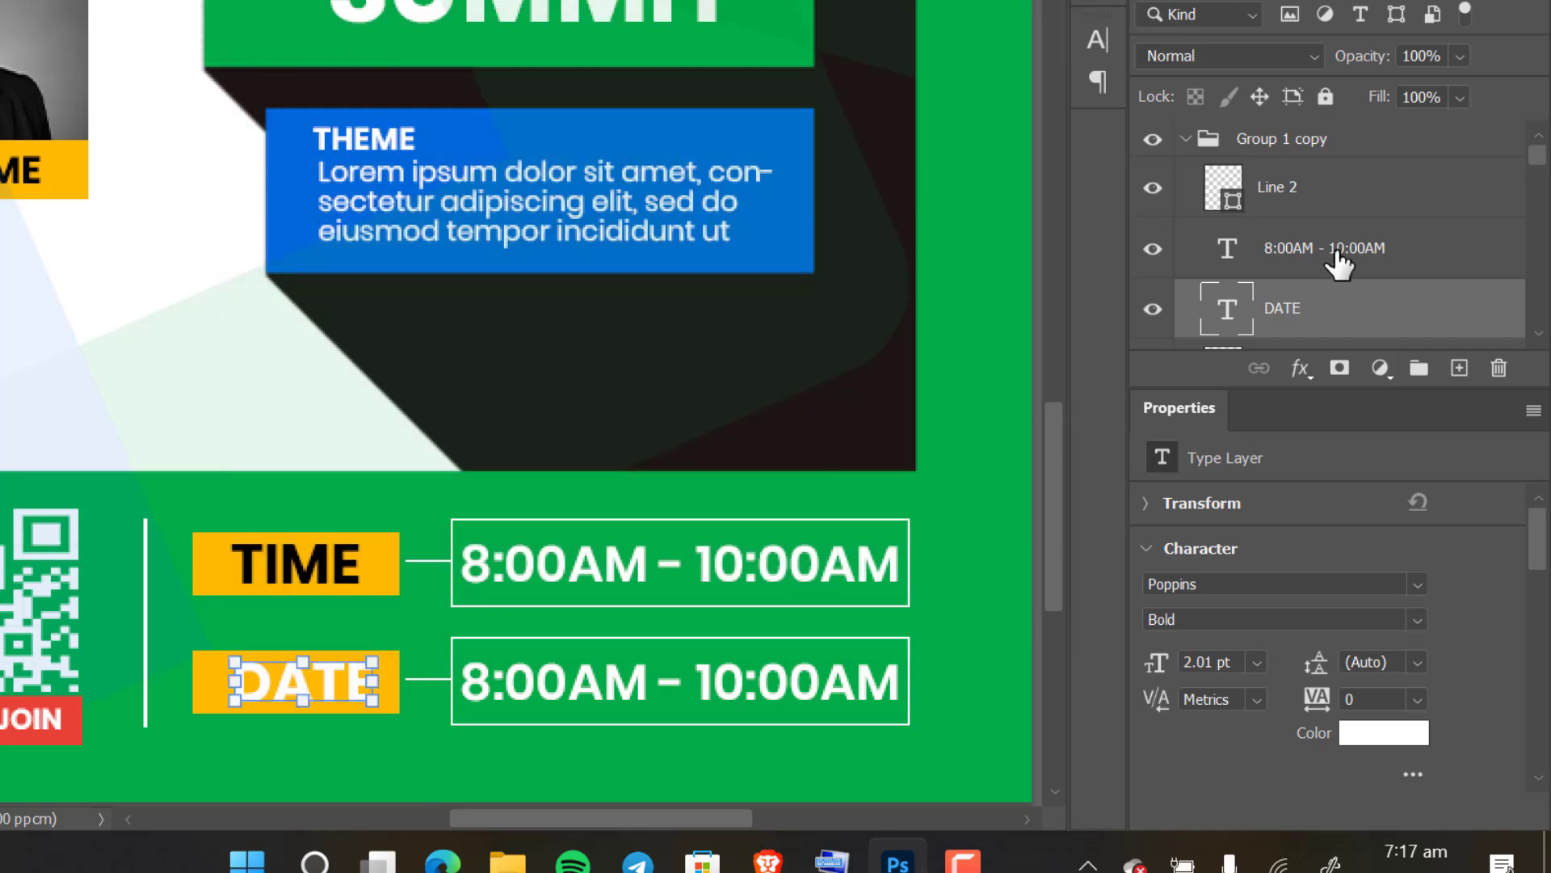
Step: Fill the rectangle behind the DATE label with the recently used red and deselect it
click(215, 692)
click(1239, 717)
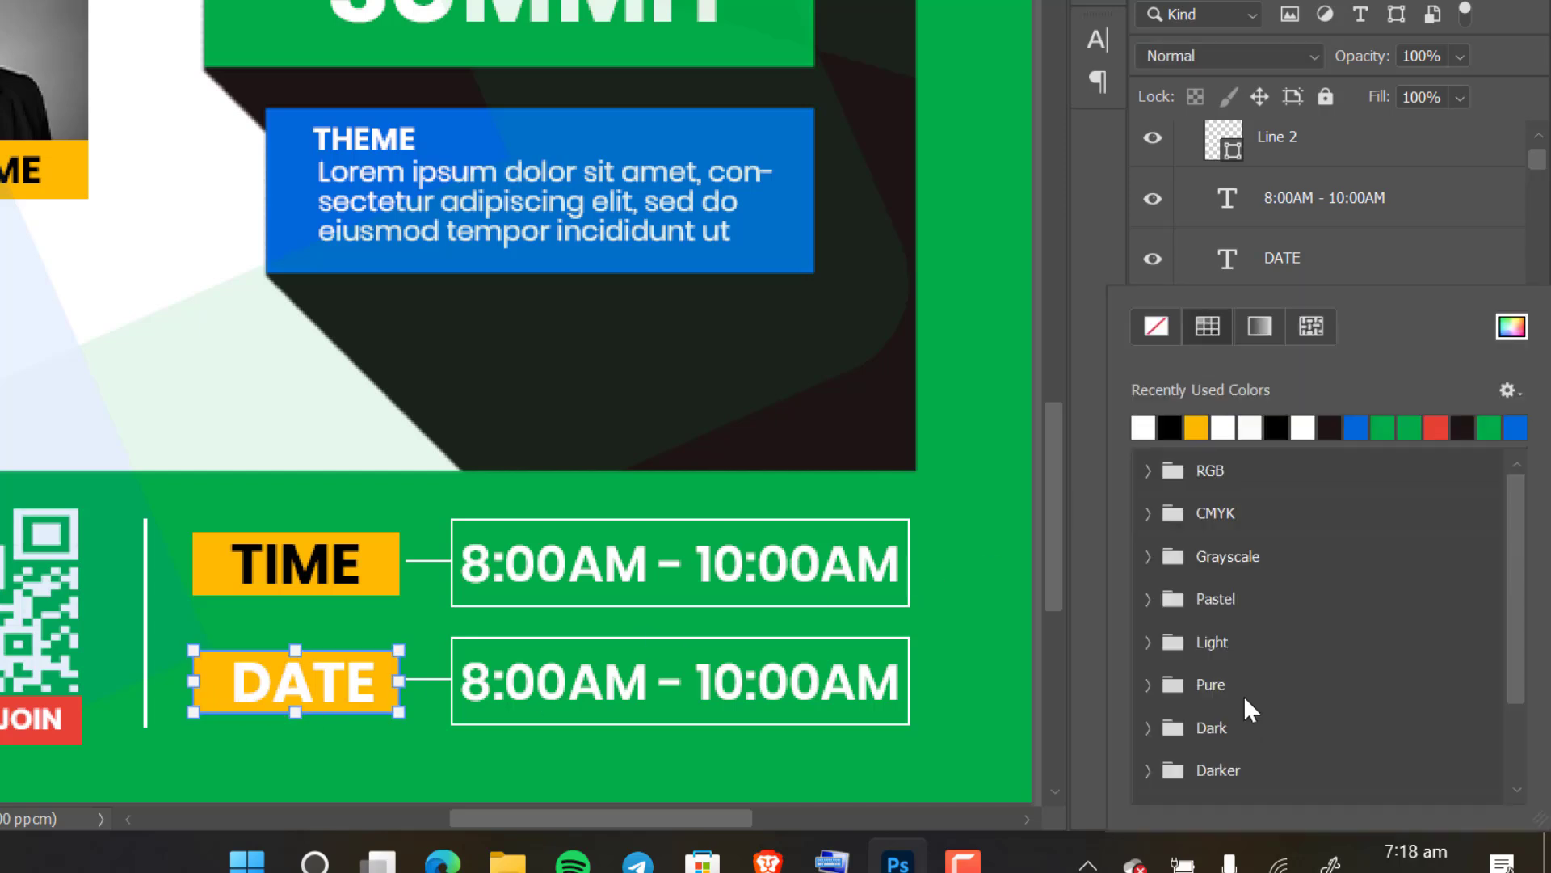
click(1441, 425)
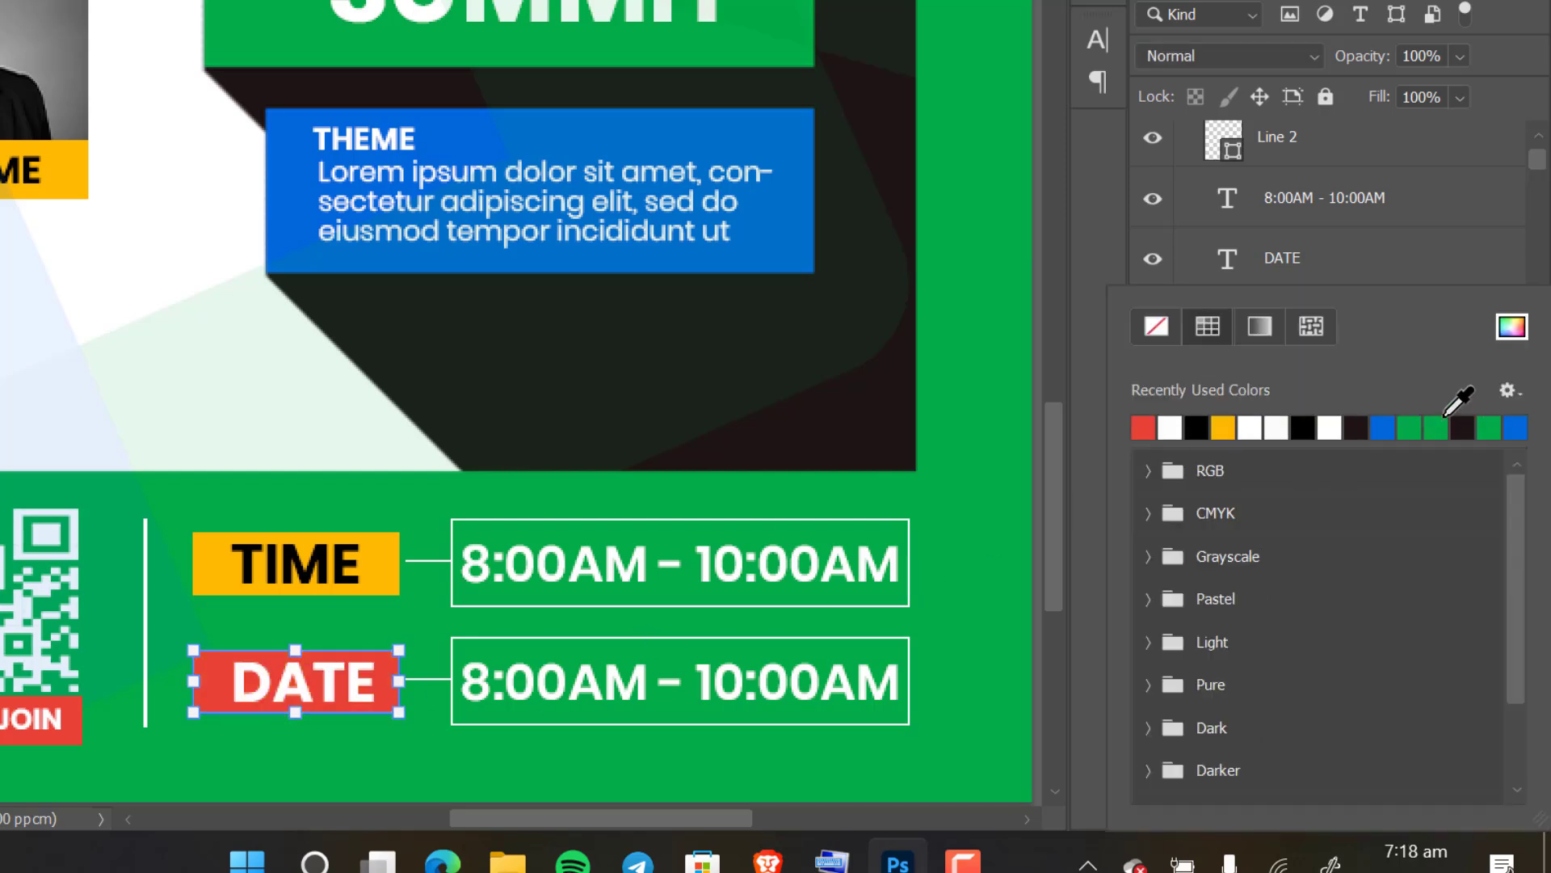
click(978, 492)
click(988, 530)
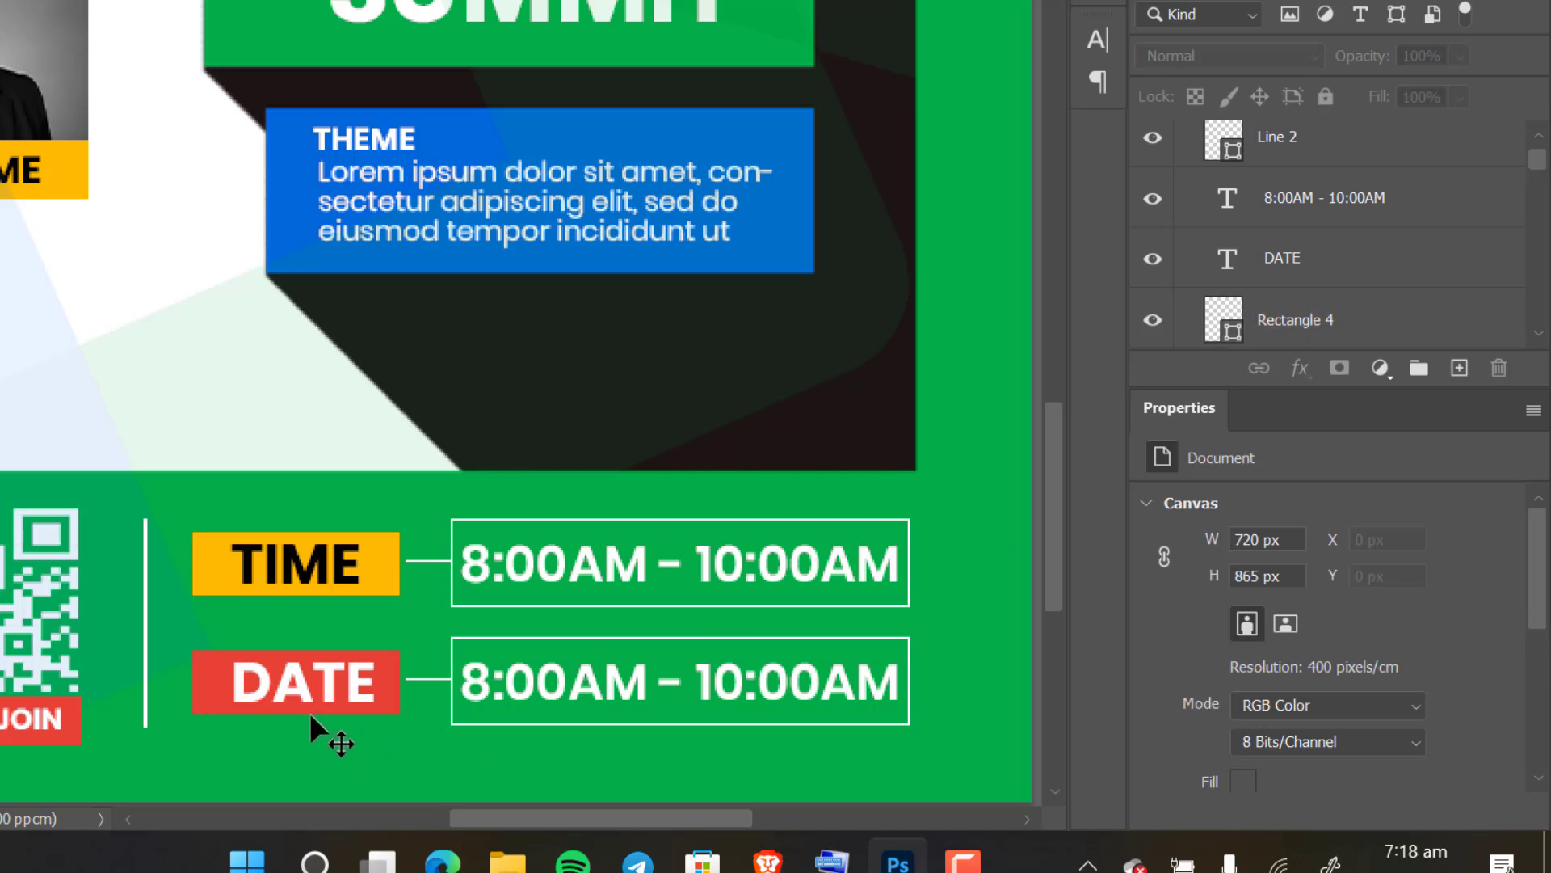
Step: Nudge the DATE text slightly left towards the centre of its red rectangle
click(346, 683)
key(Left)
key(Left)
key(Left)
key(Left)
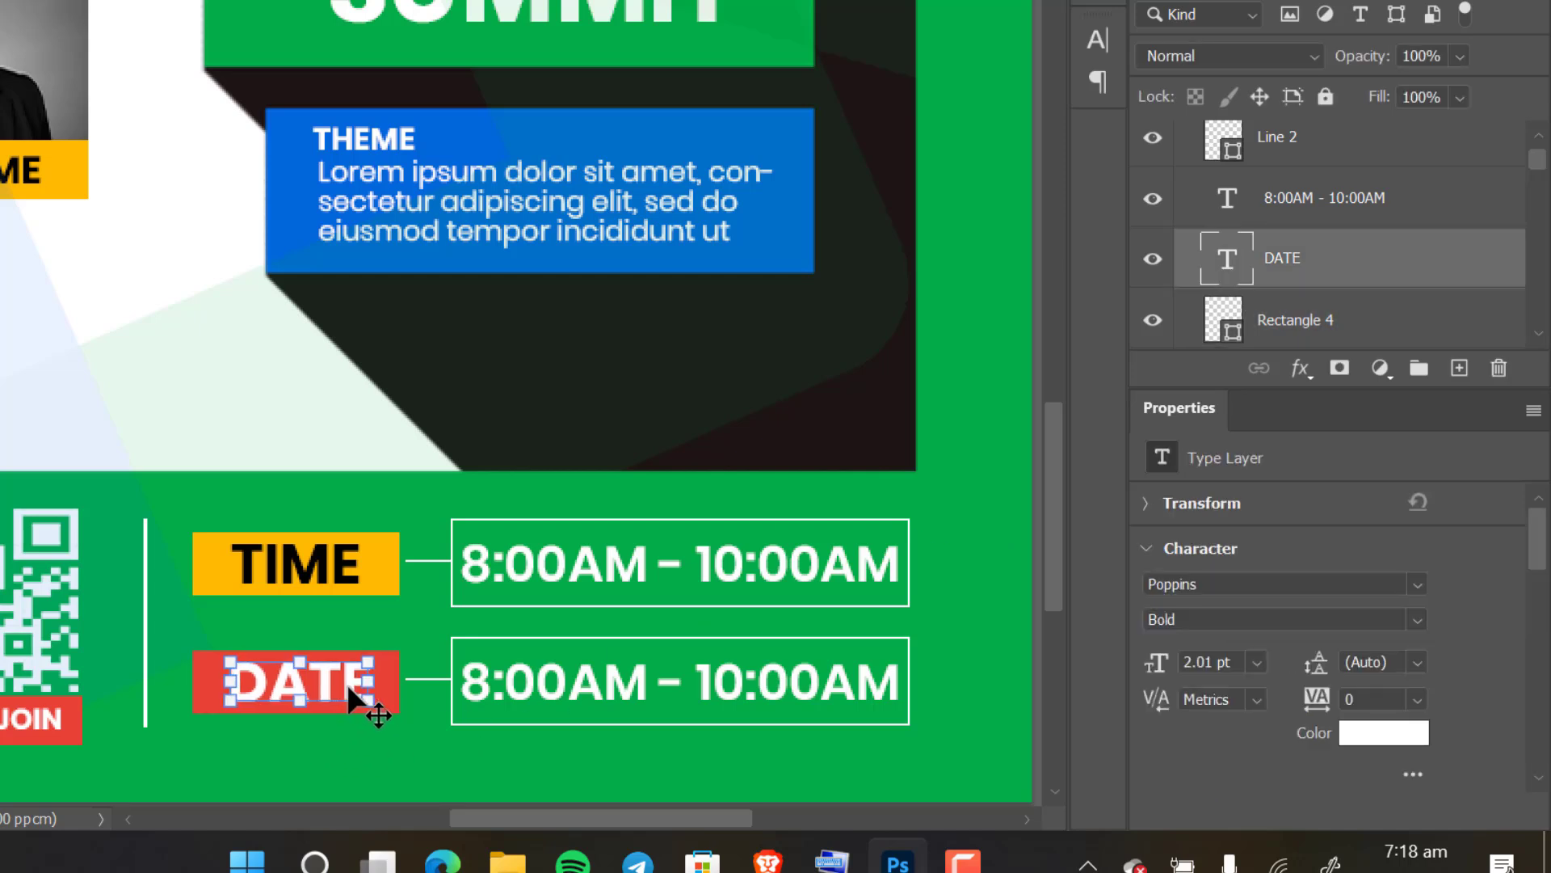
Step: Add a white text line reading THANKS FOR JOINGING just below the DATE row in the footer
click(942, 501)
key(ctrl+minus)
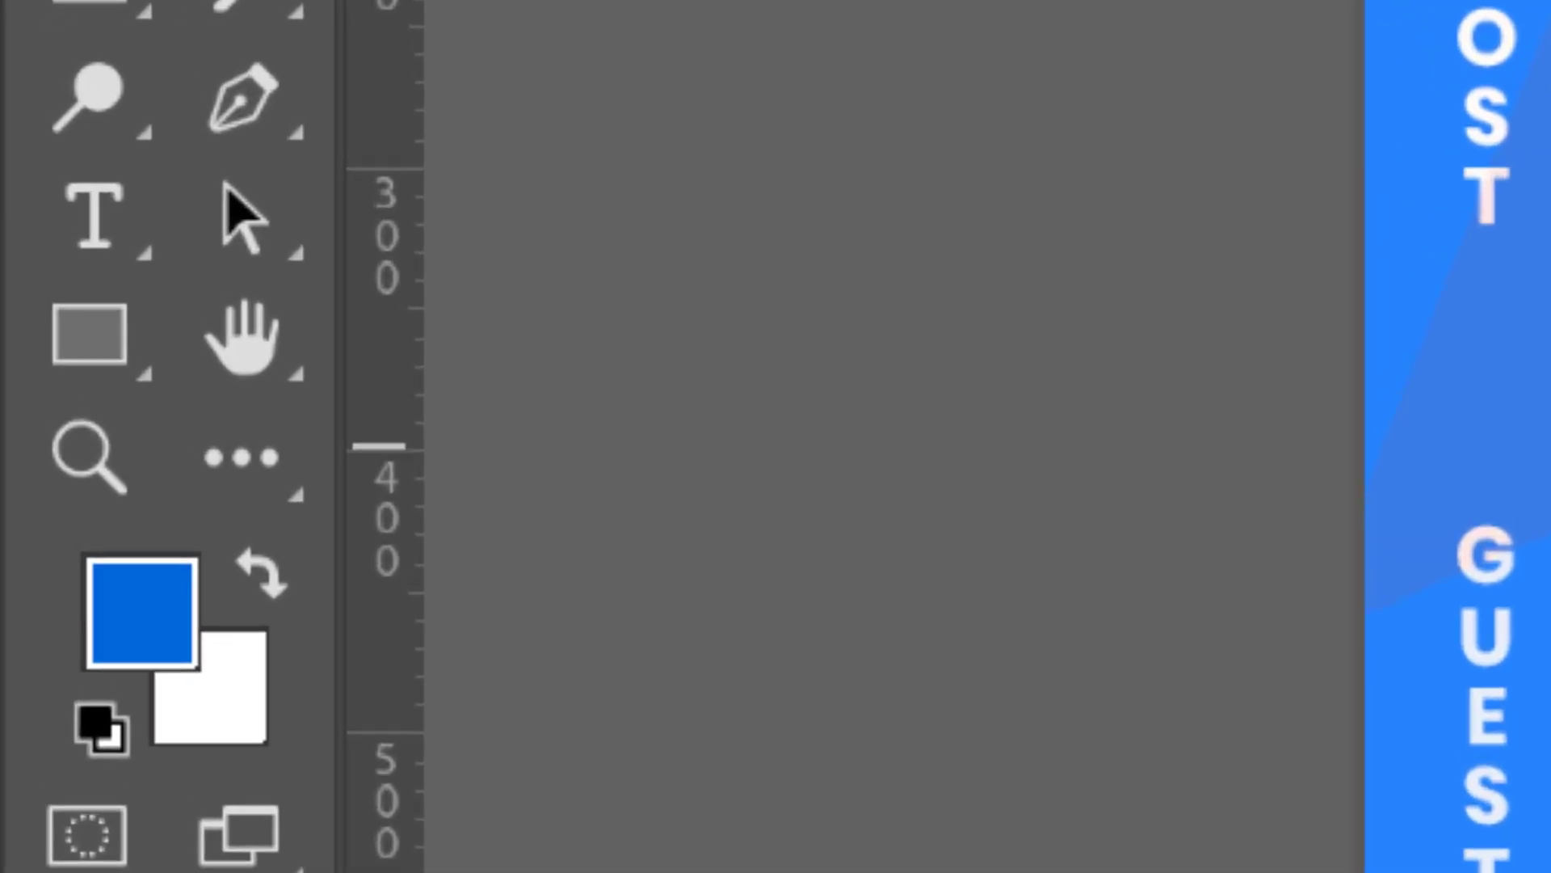
click(123, 208)
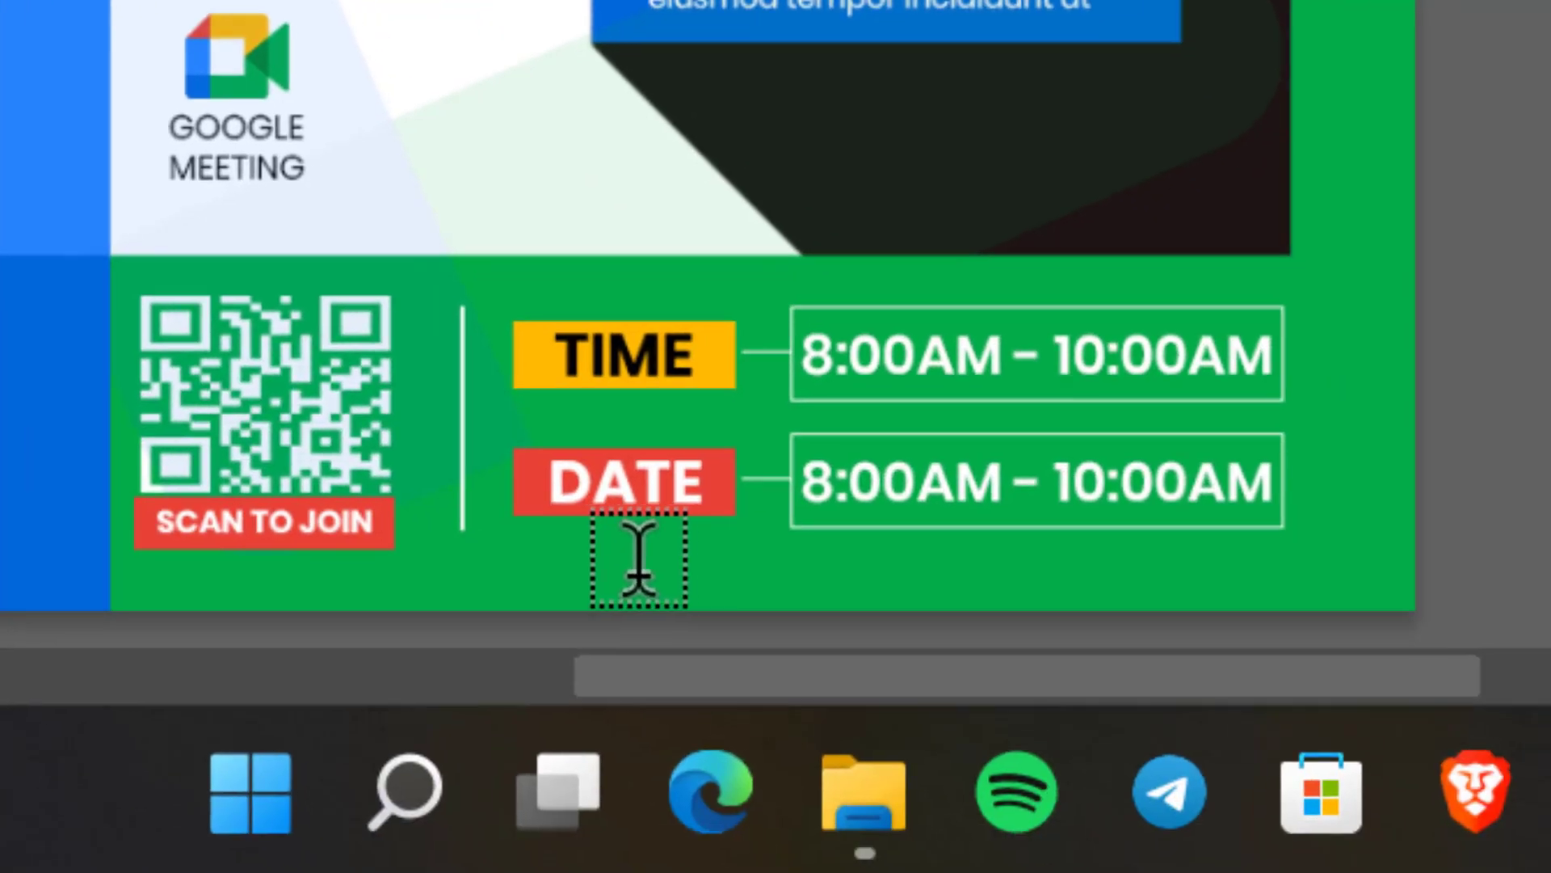
click(638, 559)
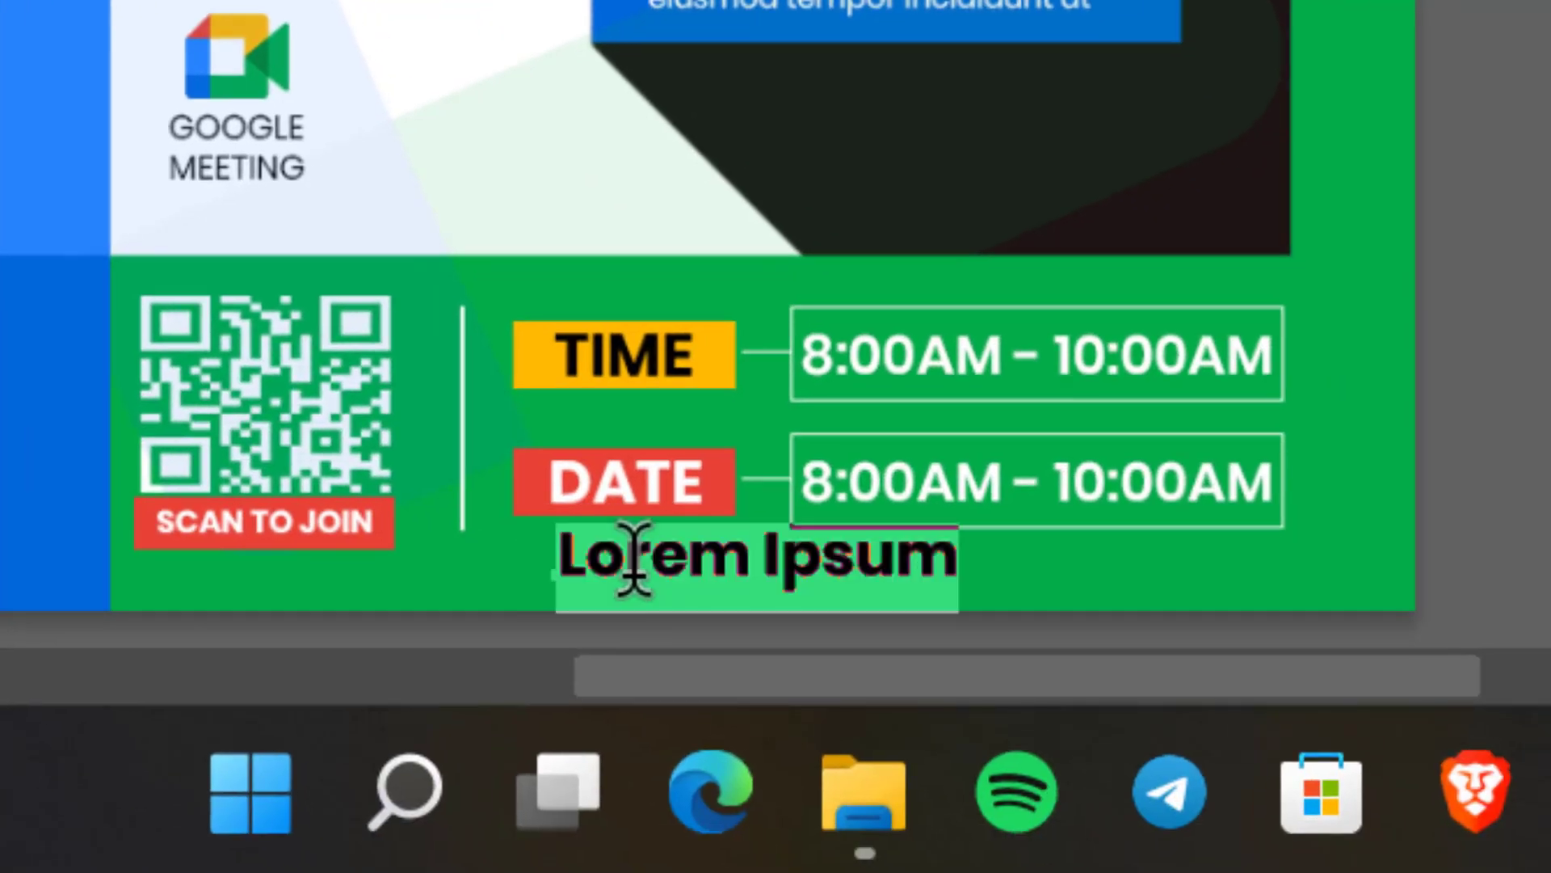
text(THANK)
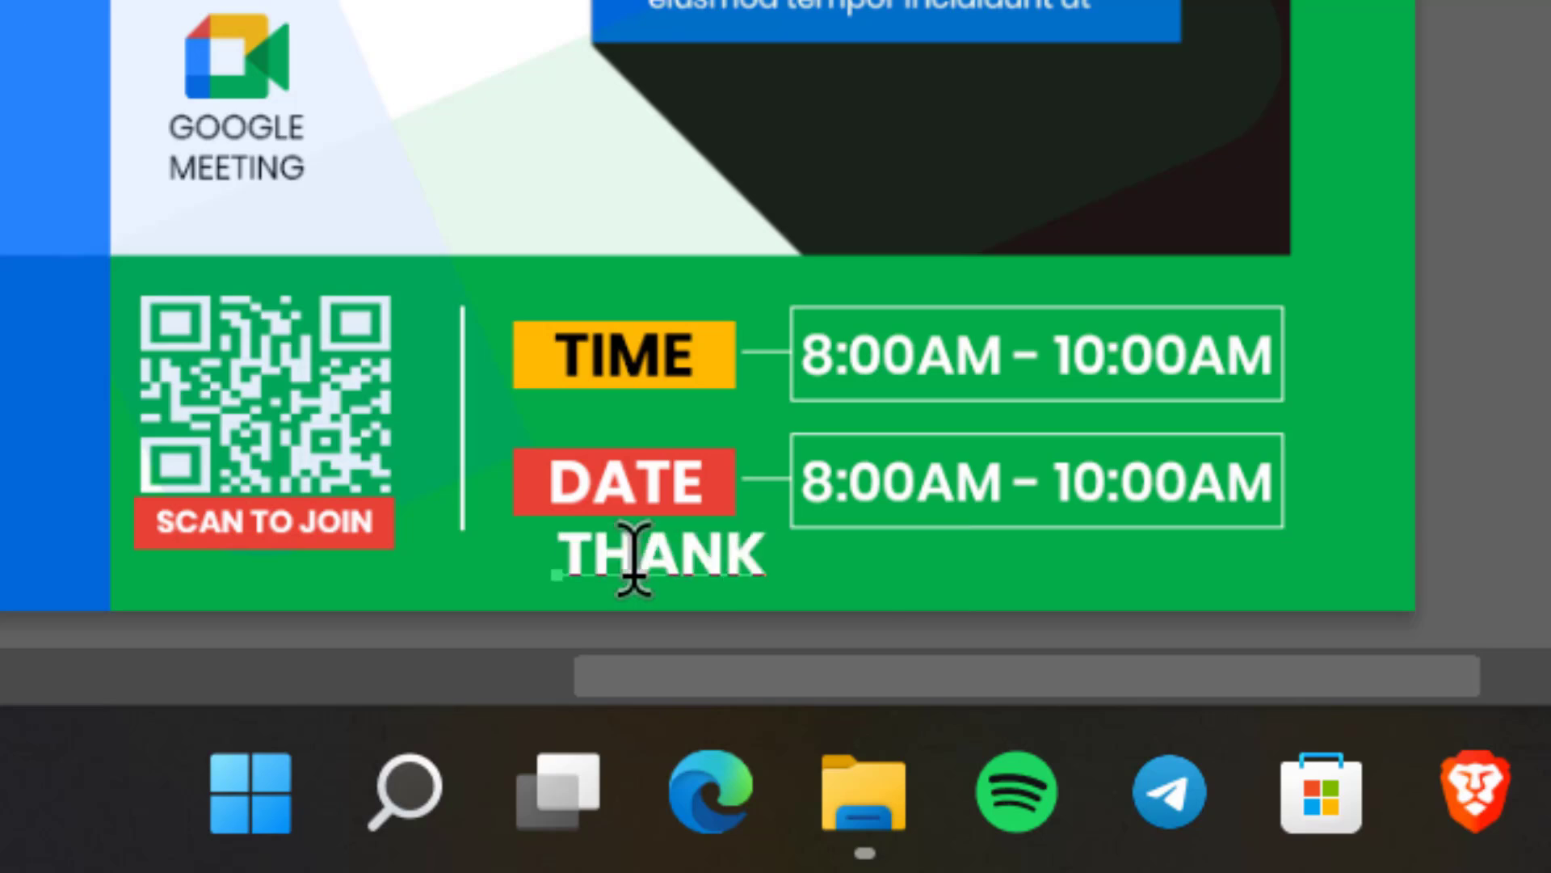
text(S FOR)
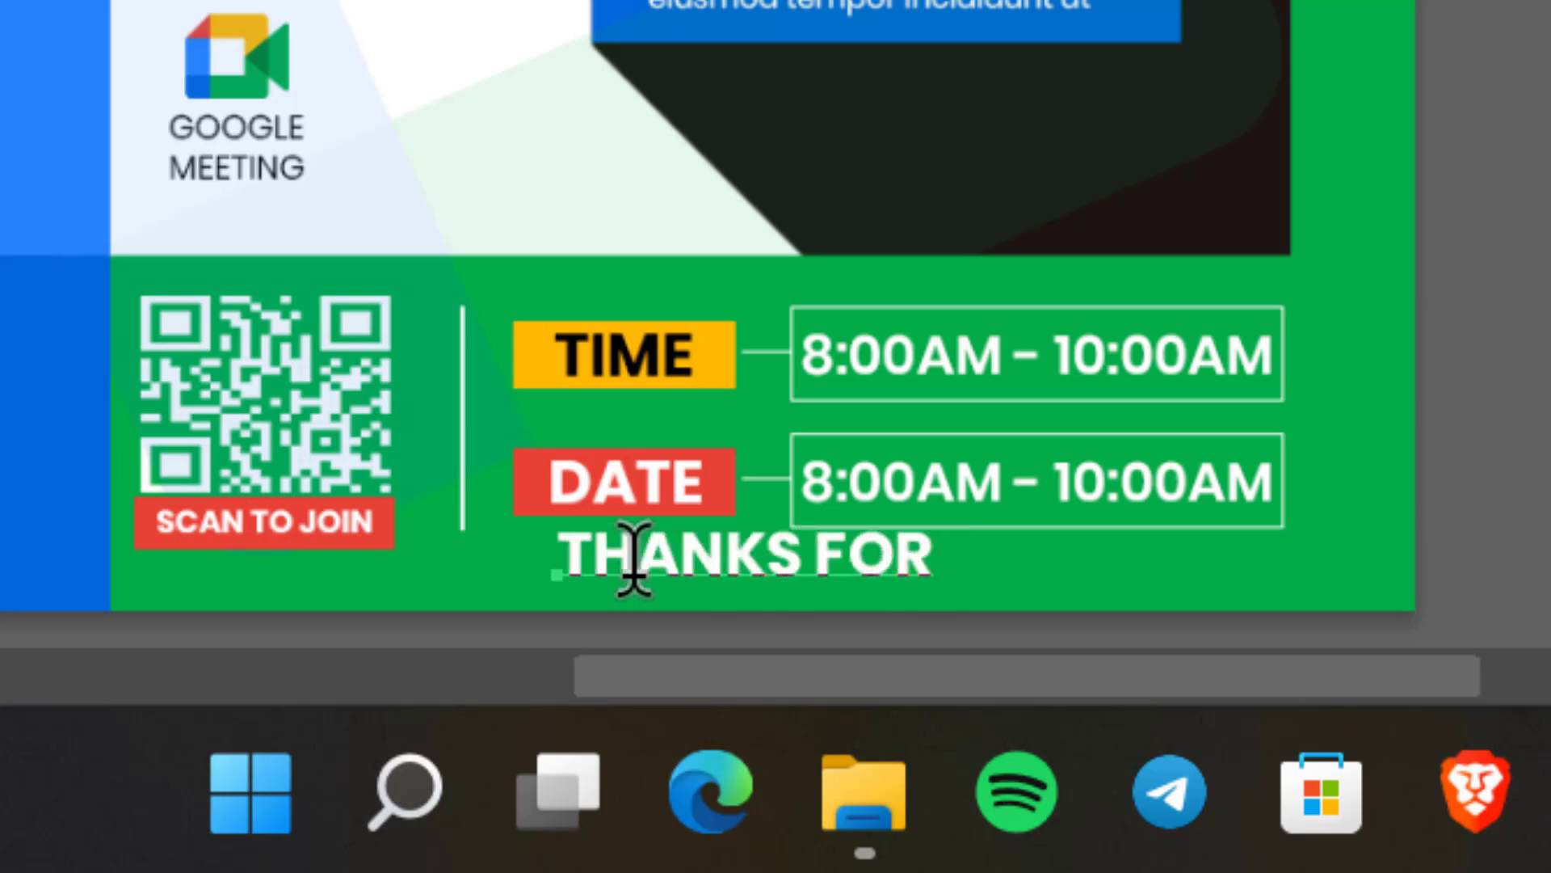
text( JOINGING)
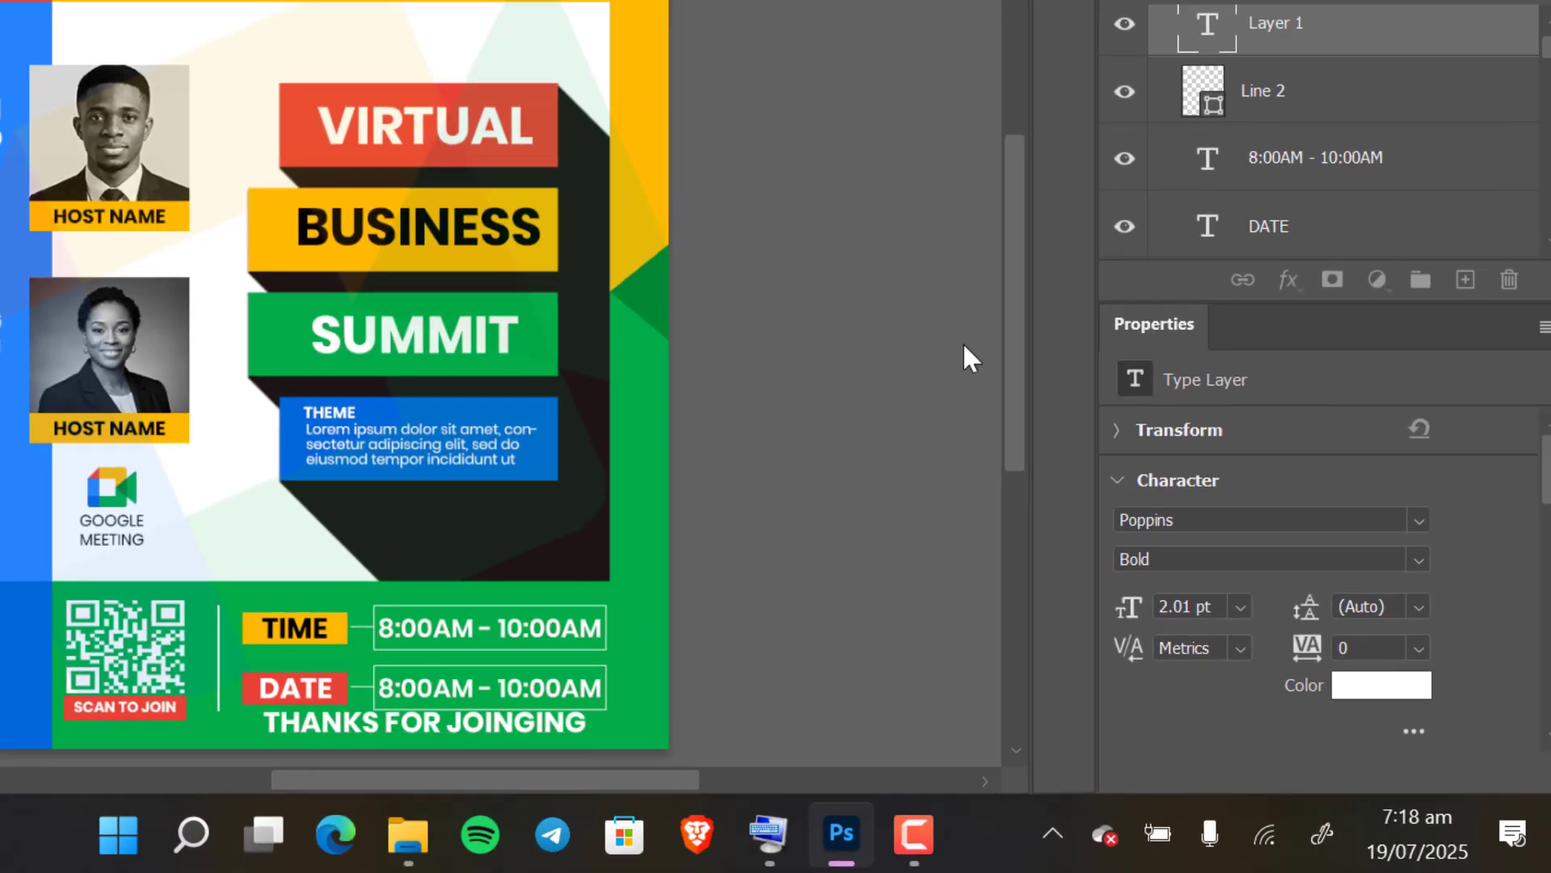
key(ctrl+Return)
Step: Set the THANKS FOR JOINGING line to Poppins Regular and scale it down to 1.05 pt beneath the DATE row
click(1404, 563)
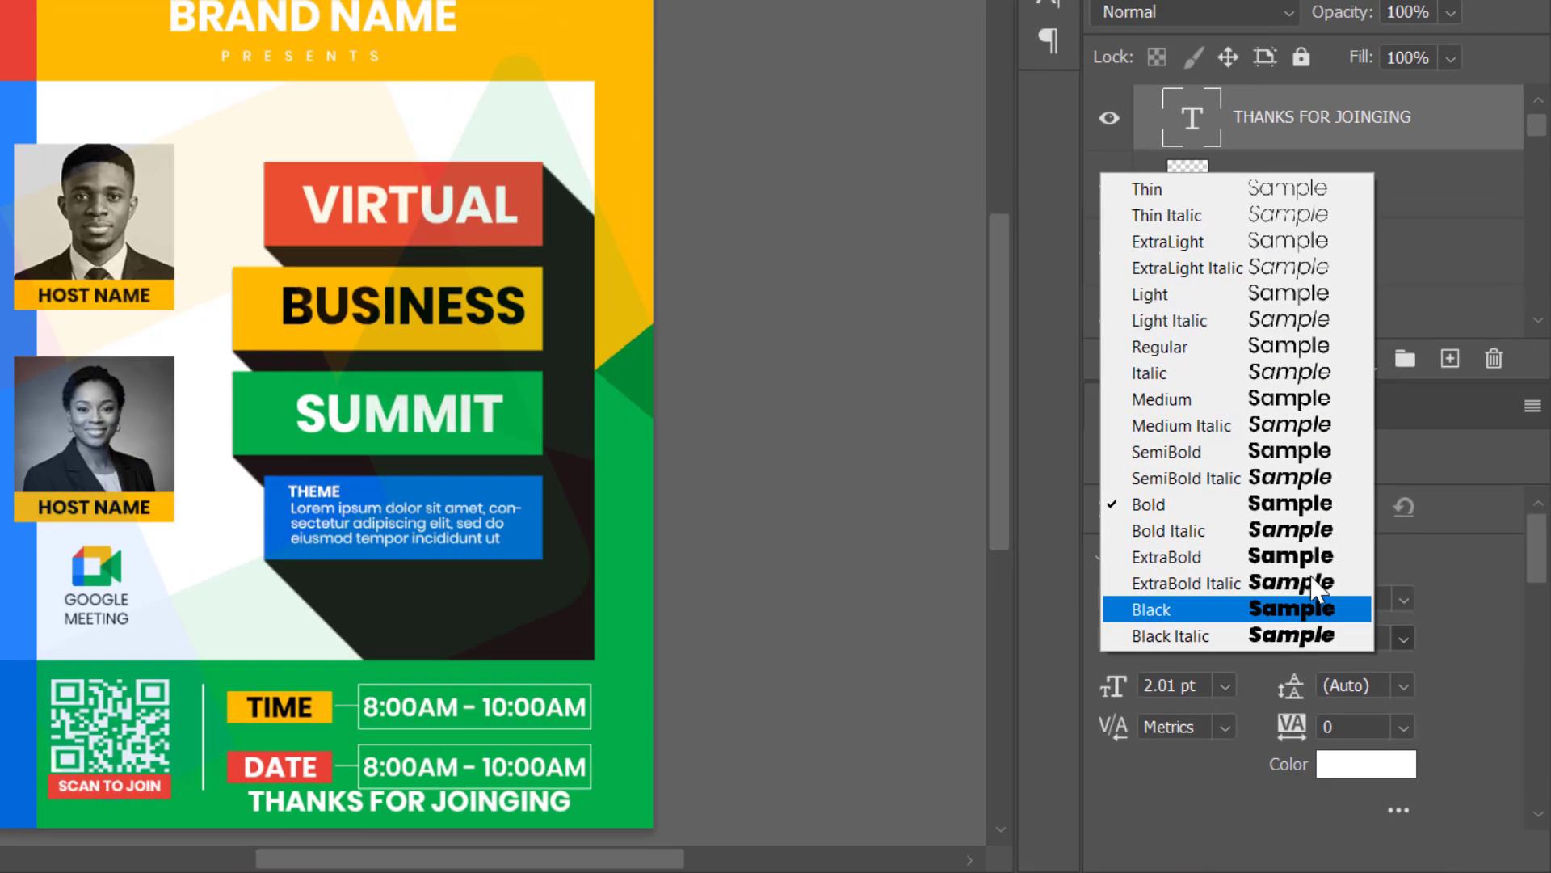
click(1115, 351)
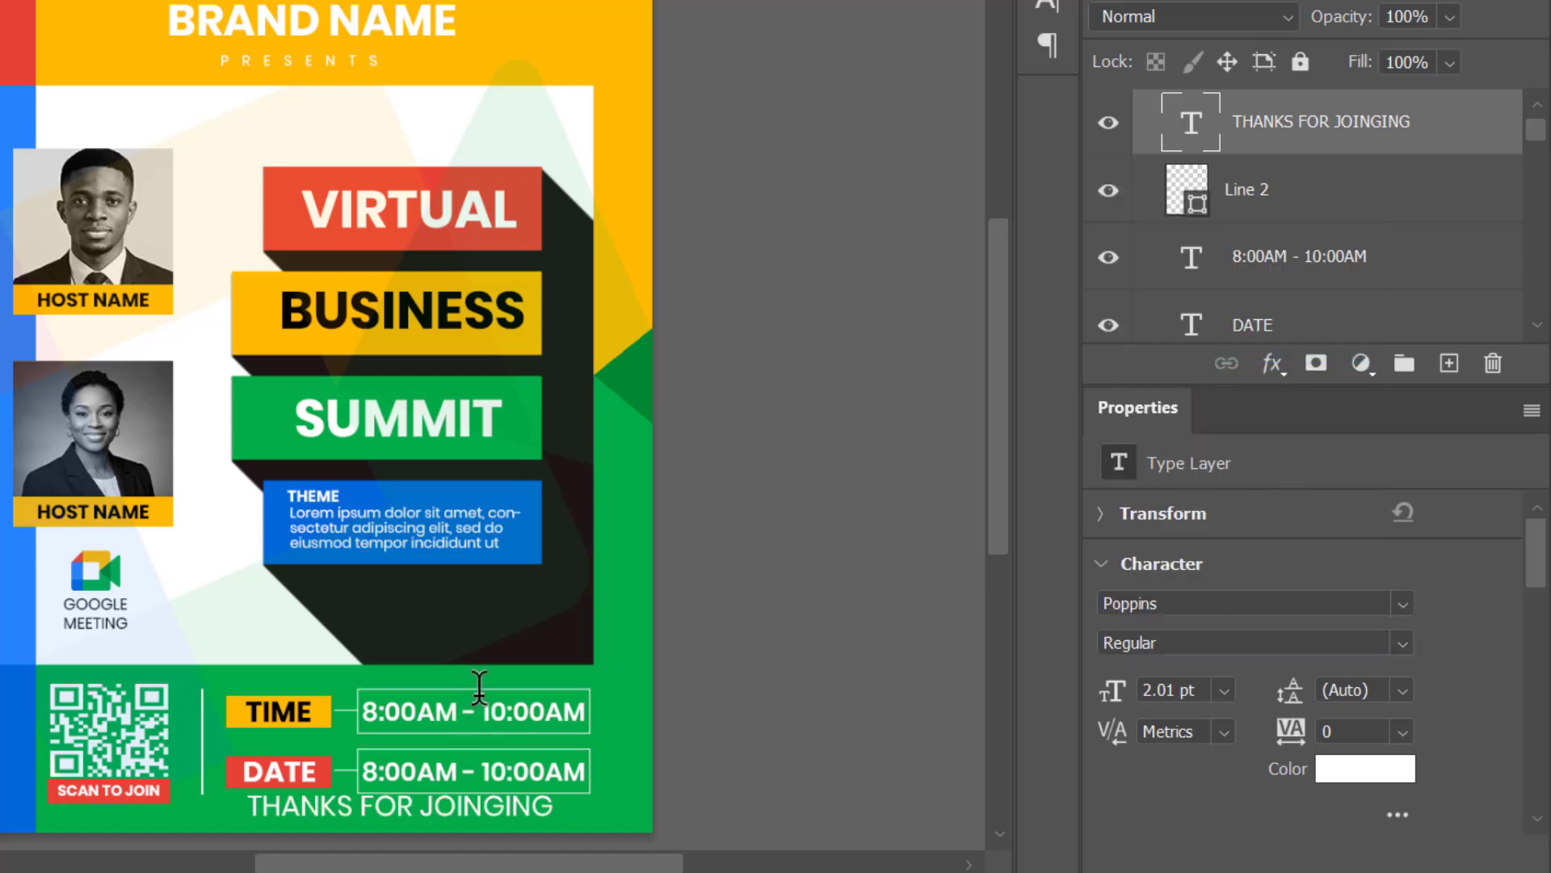
key(v)
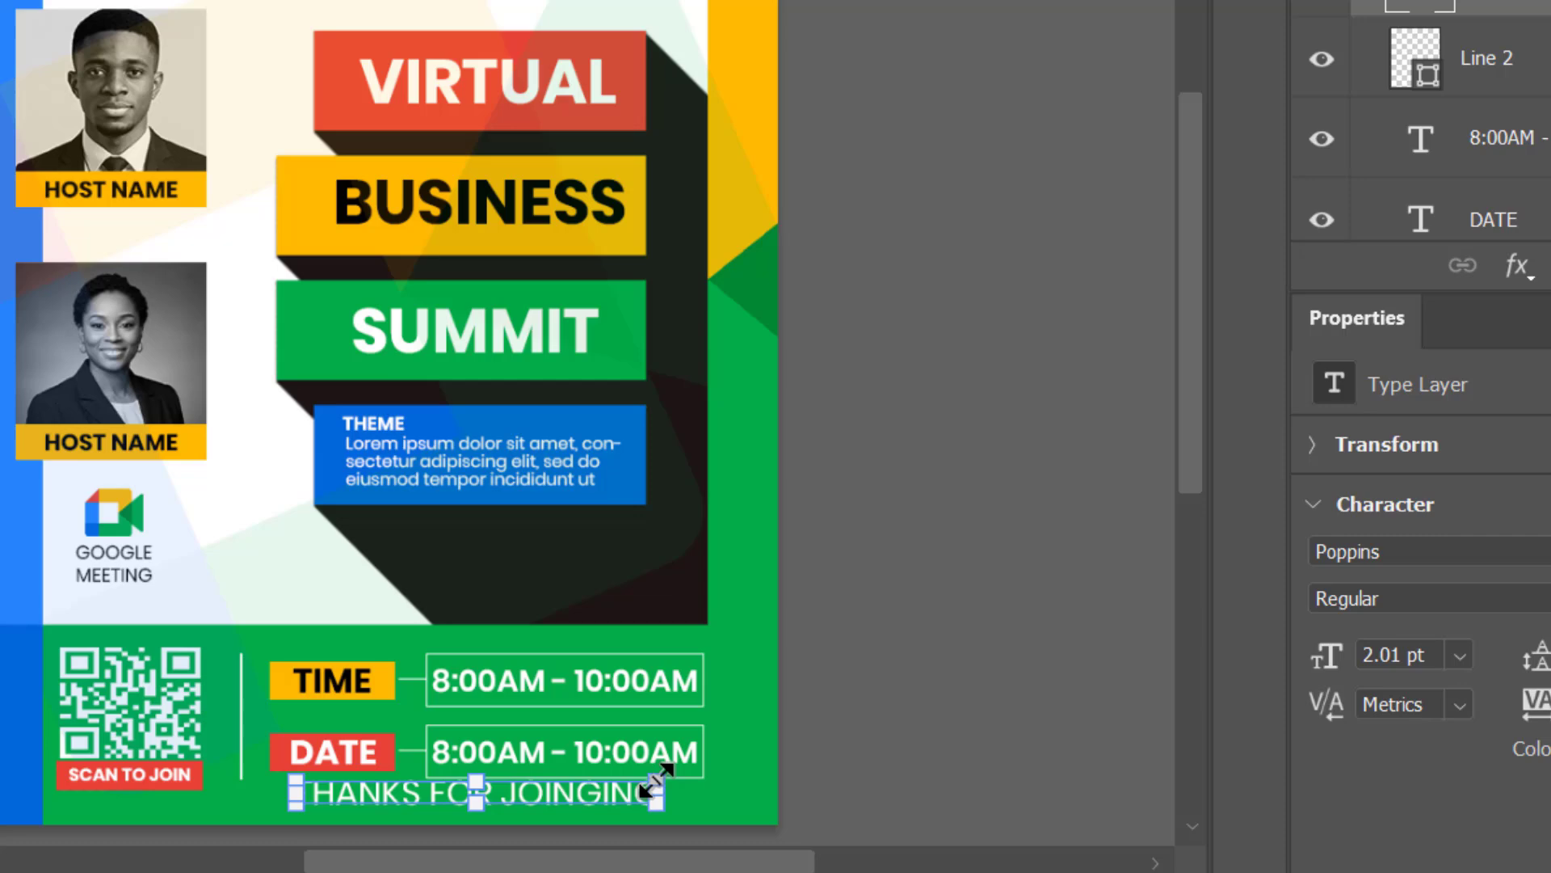
drag(549, 789, 443, 817)
drag(917, 755, 881, 756)
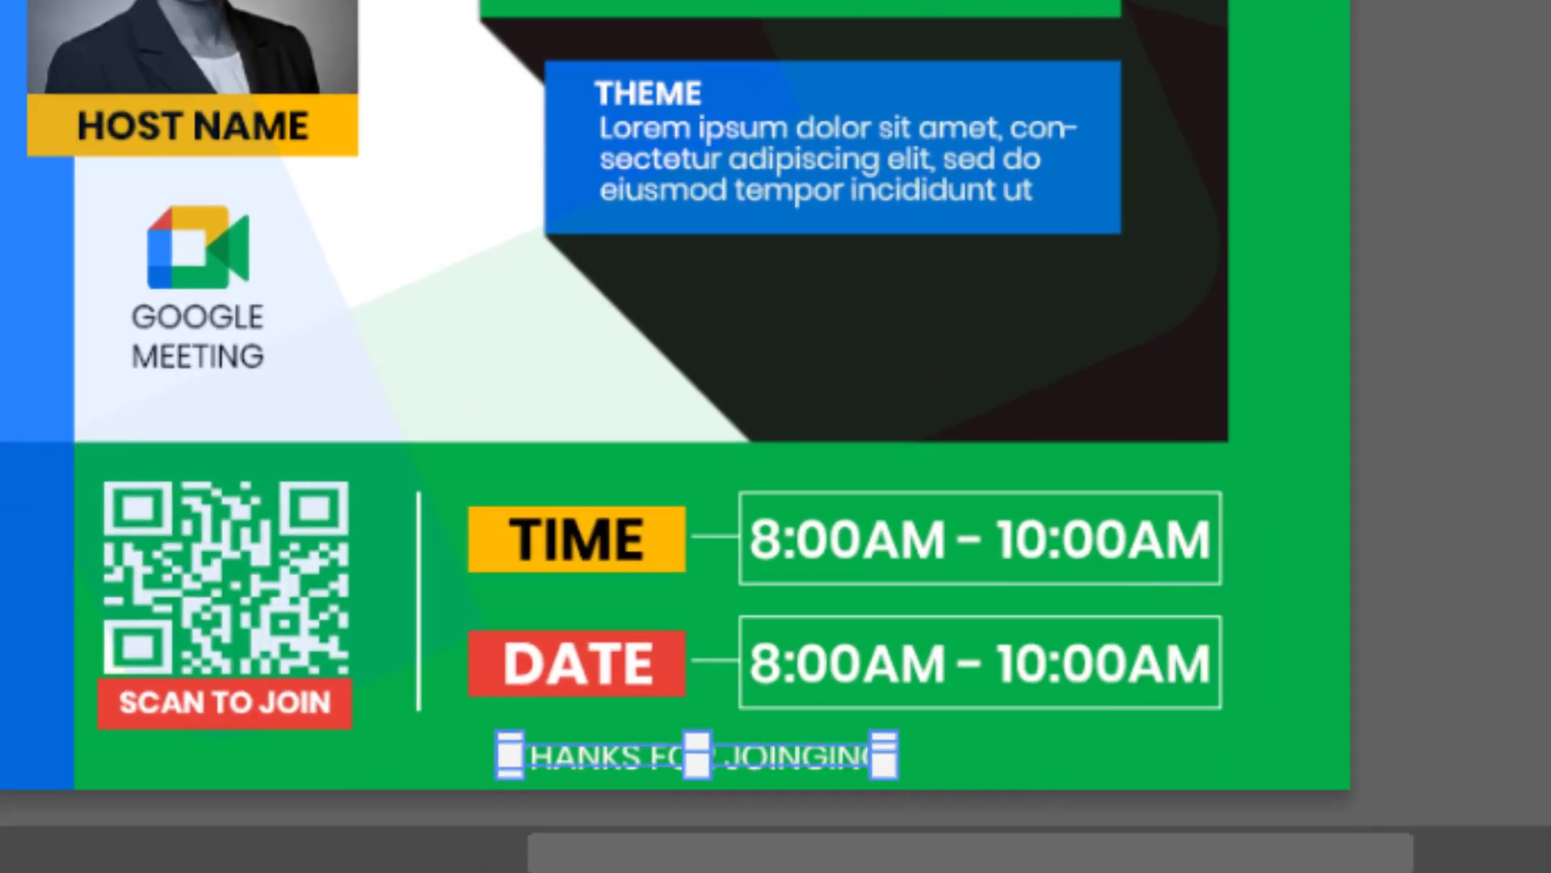
drag(887, 732, 840, 737)
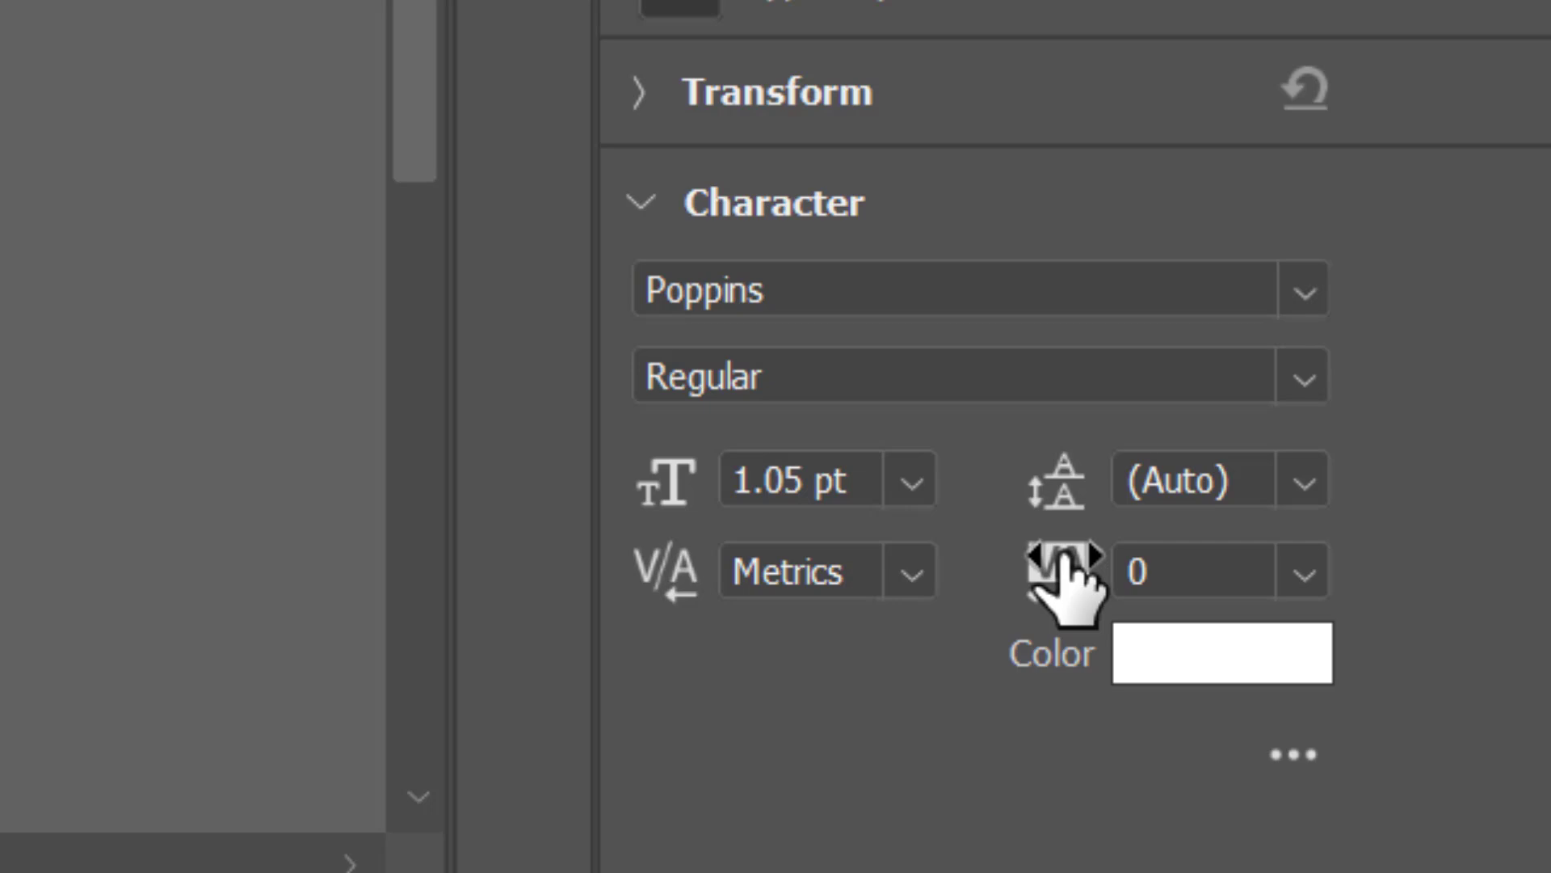
Step: Widen the THANKS FOR JOINGING line's tracking to span the TIME and DATE rows, and shift it up and left beneath them
drag(1063, 572, 1152, 560)
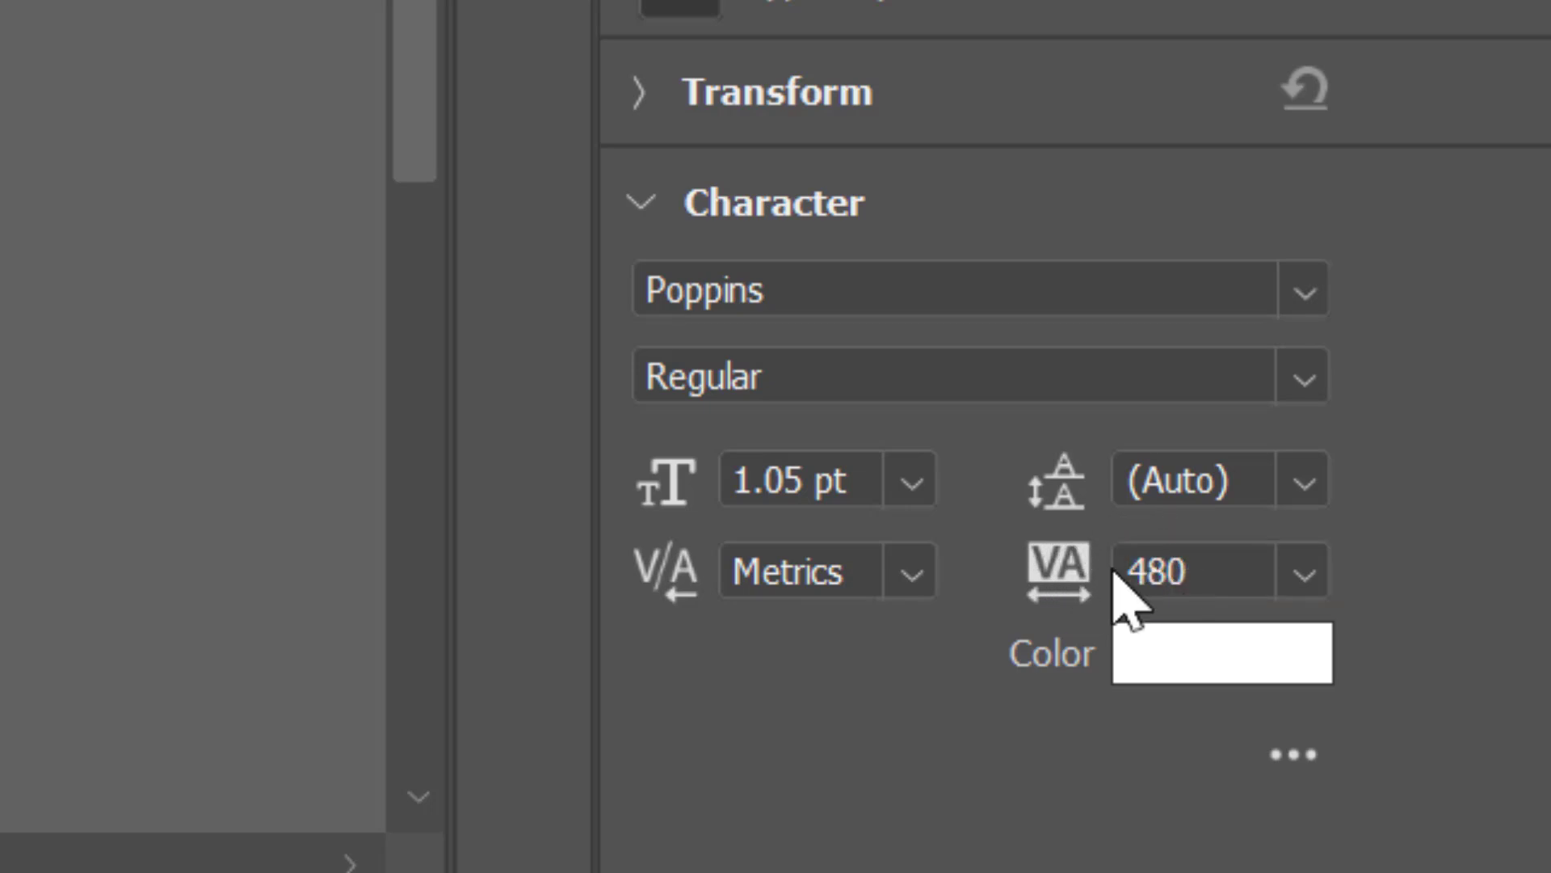
drag(1065, 590, 1108, 570)
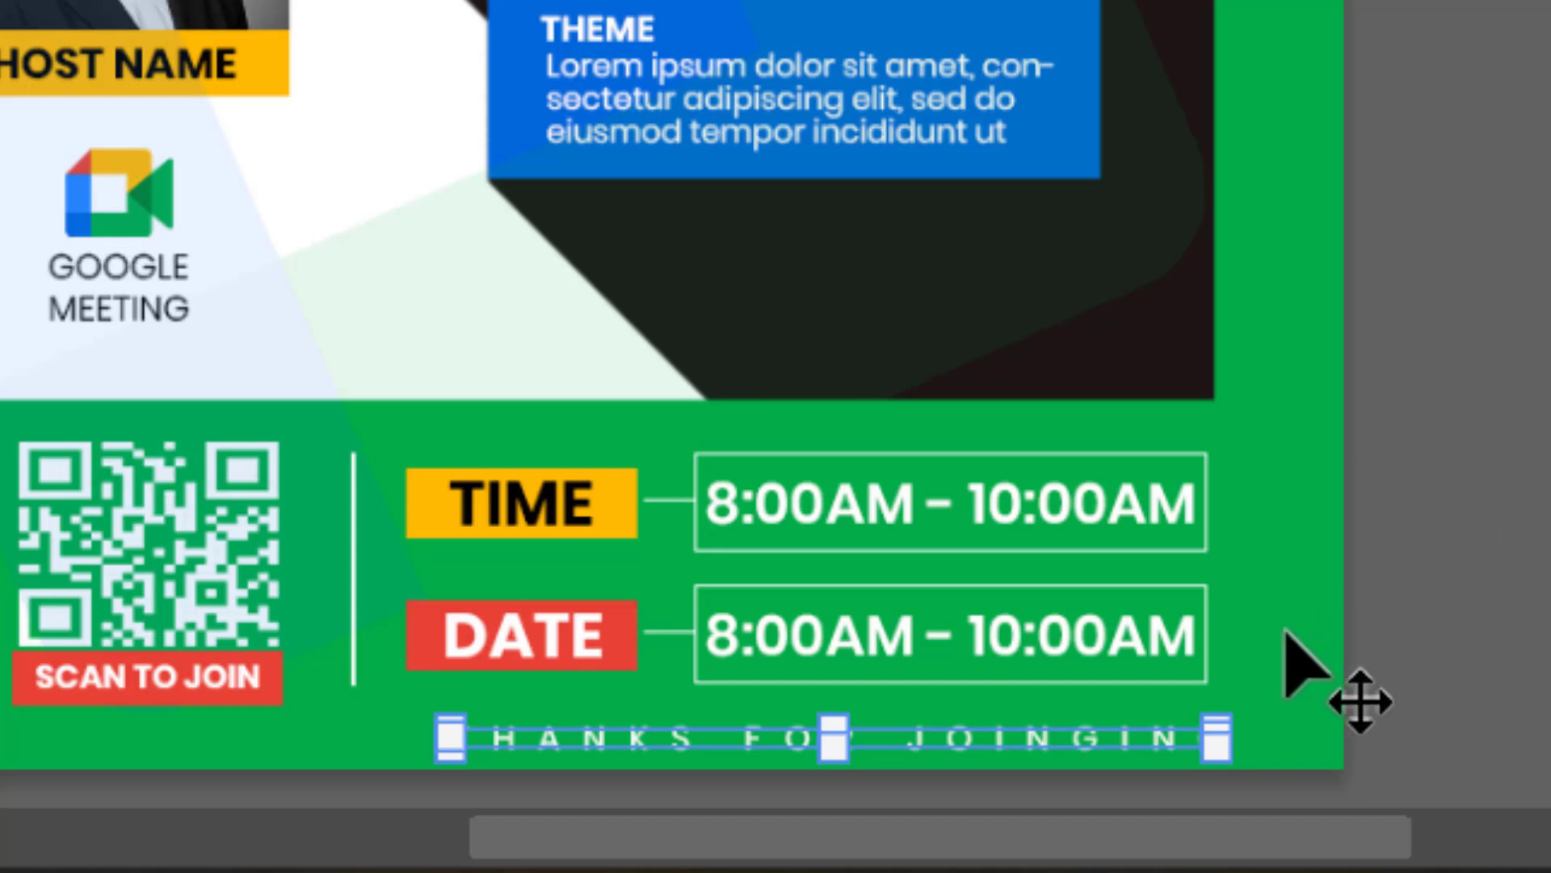
key(Left)
key(Left)
key(Up)
key(Left)
key(Left)
key(Up)
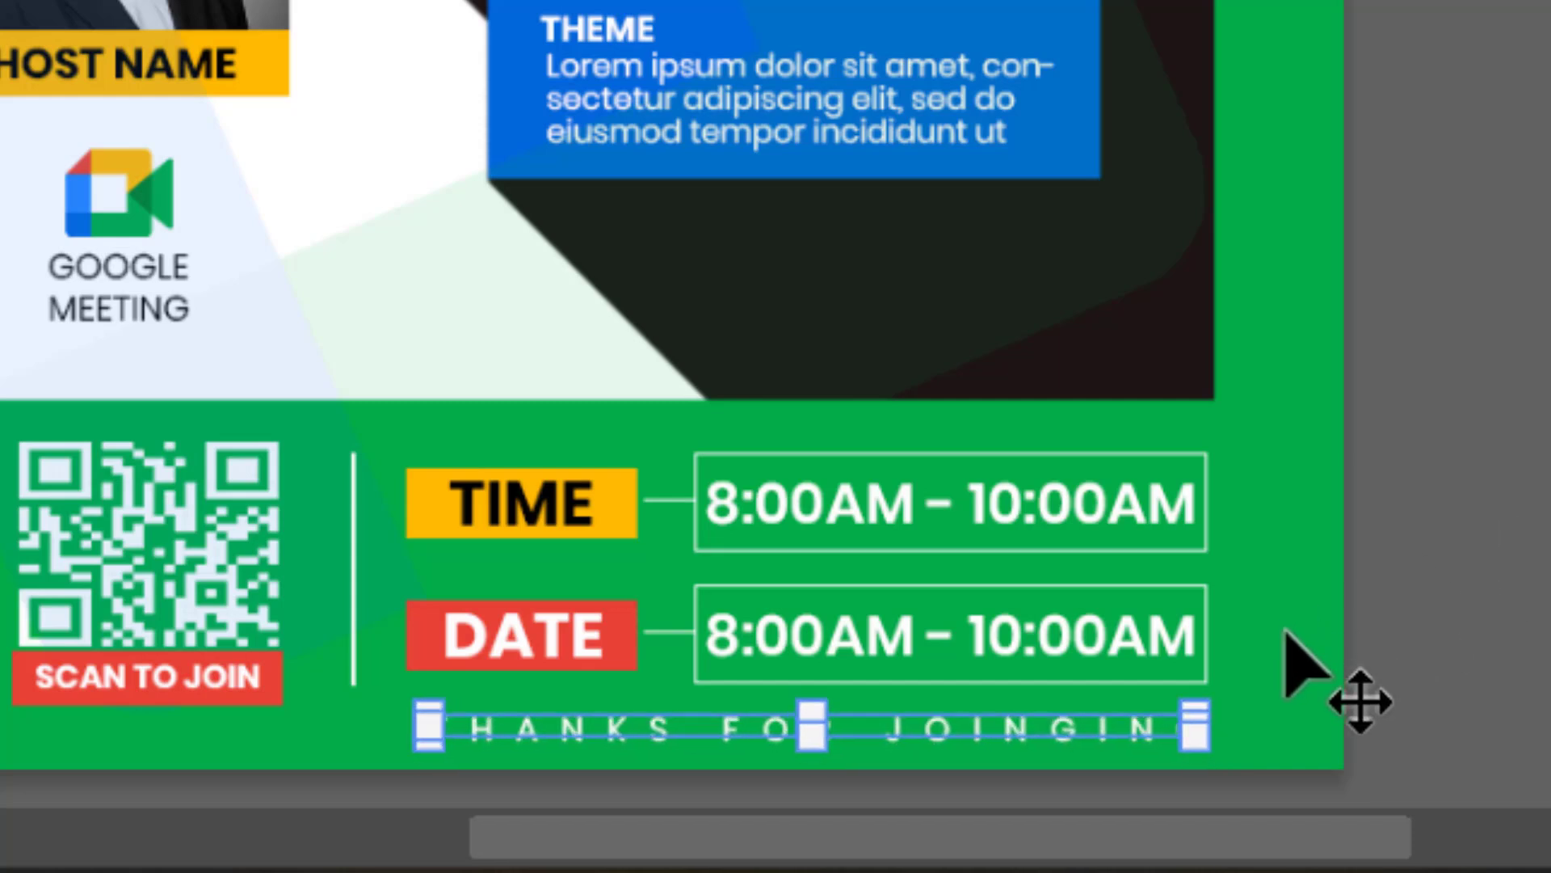
key(Up)
key(Up)
key(Left)
key(Left)
key(Left)
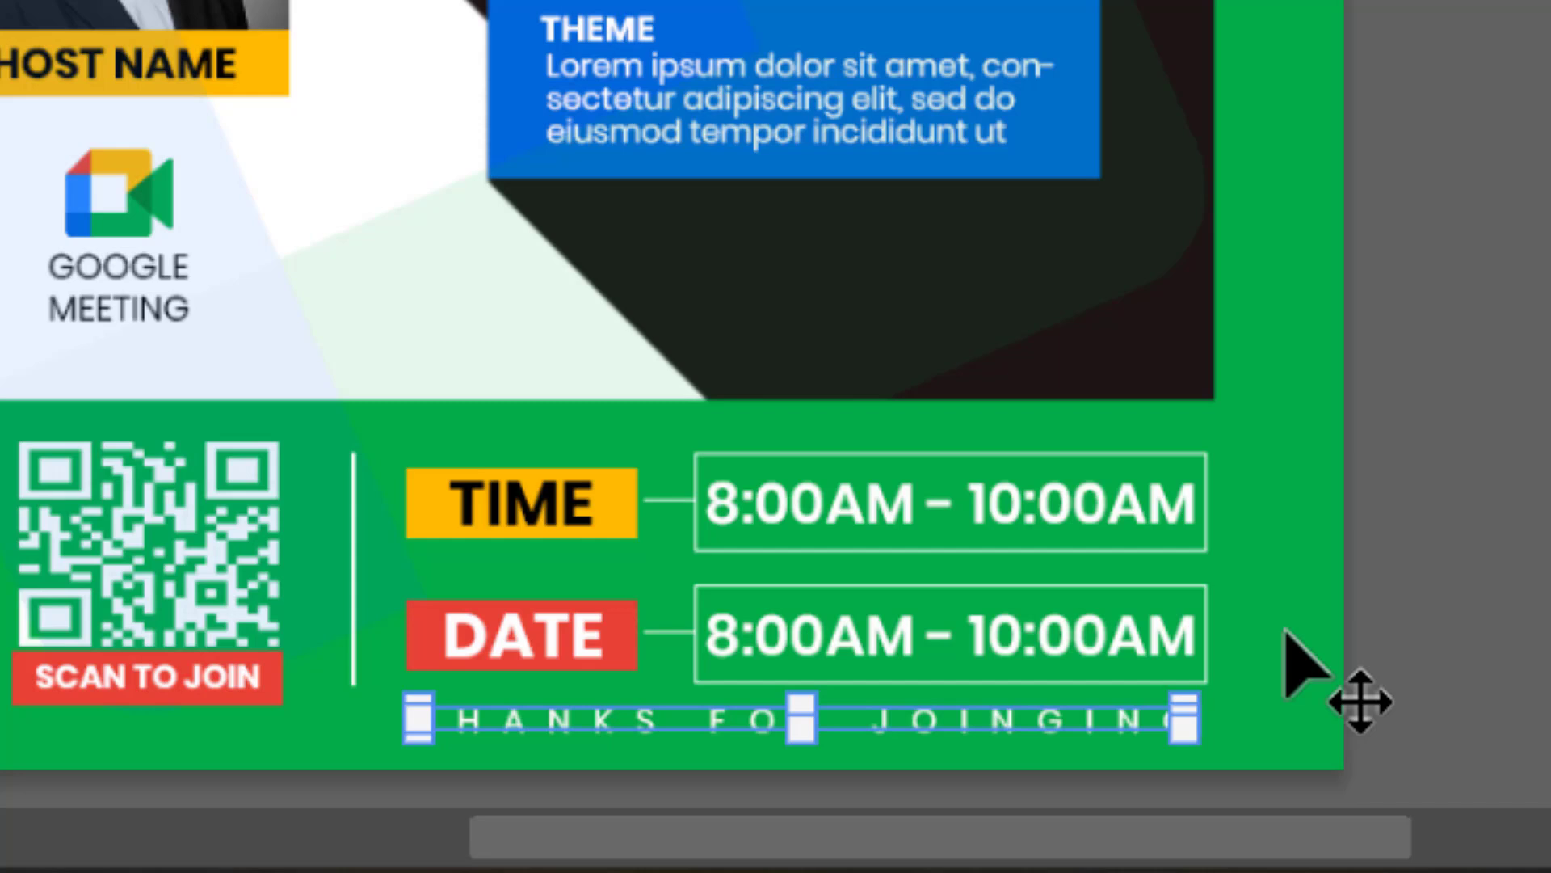
click(1434, 365)
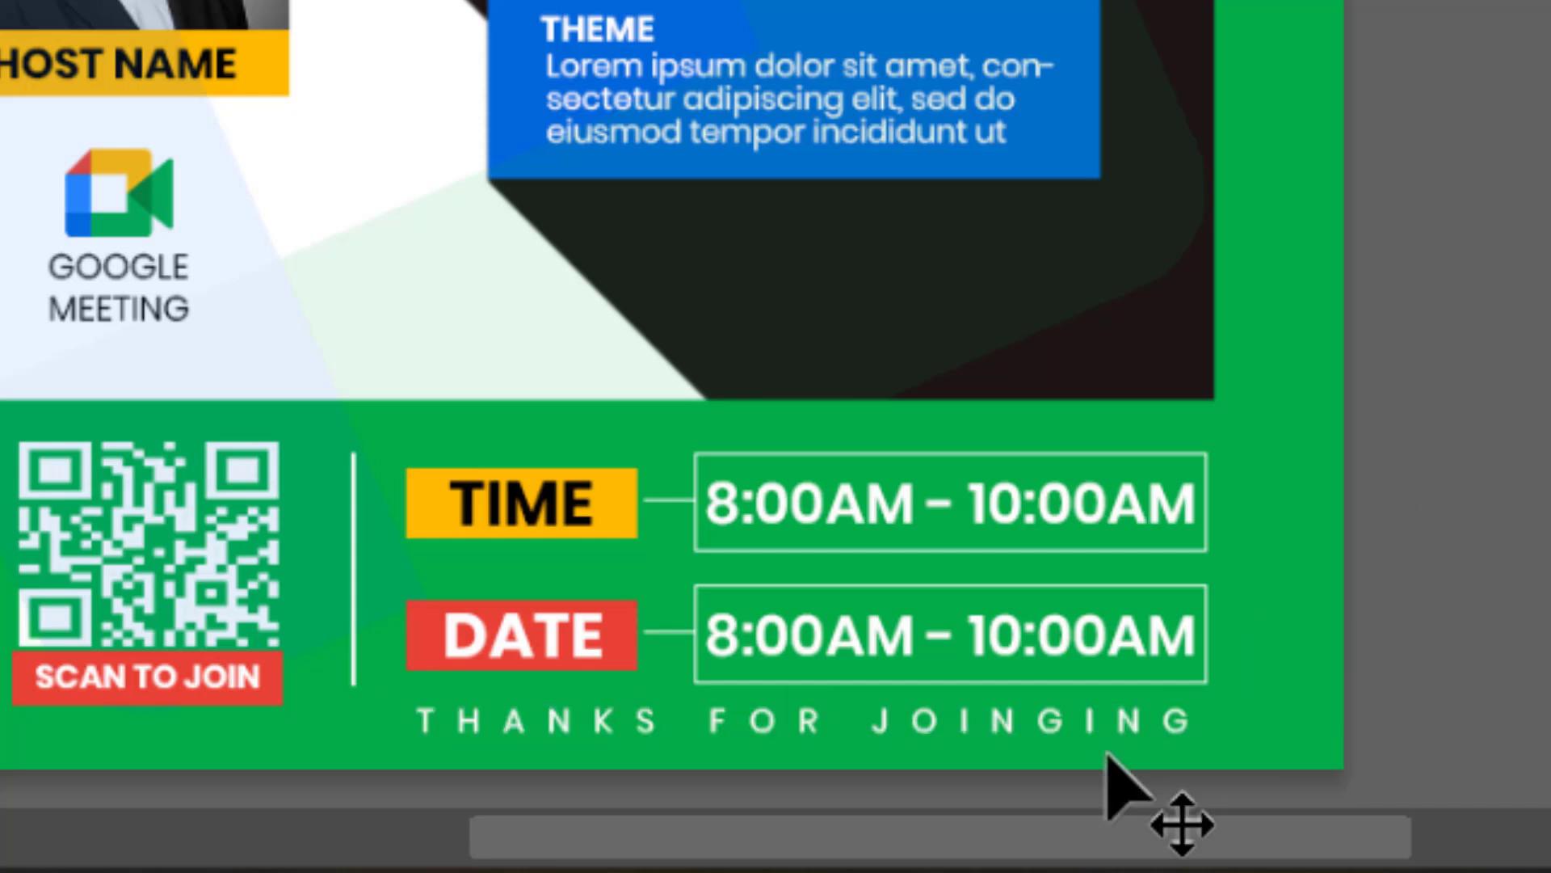
Step: Nudge the THANKS FOR JOINGING line slightly further left and up to line up with the DATE label's left edge
click(1054, 727)
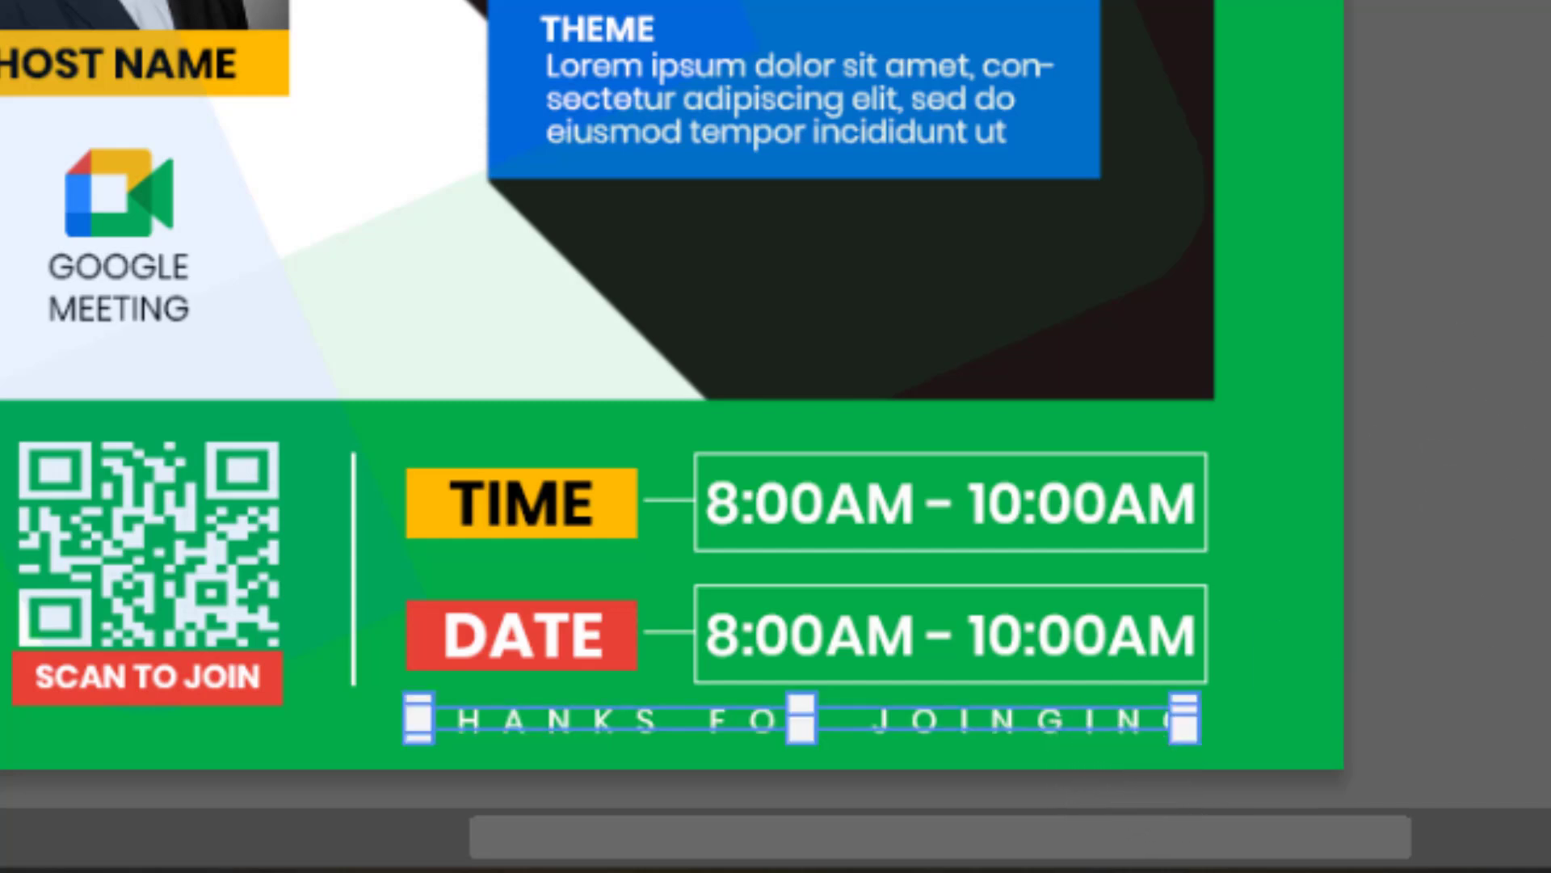
key(Left)
key(Left)
key(Left)
key(Up)
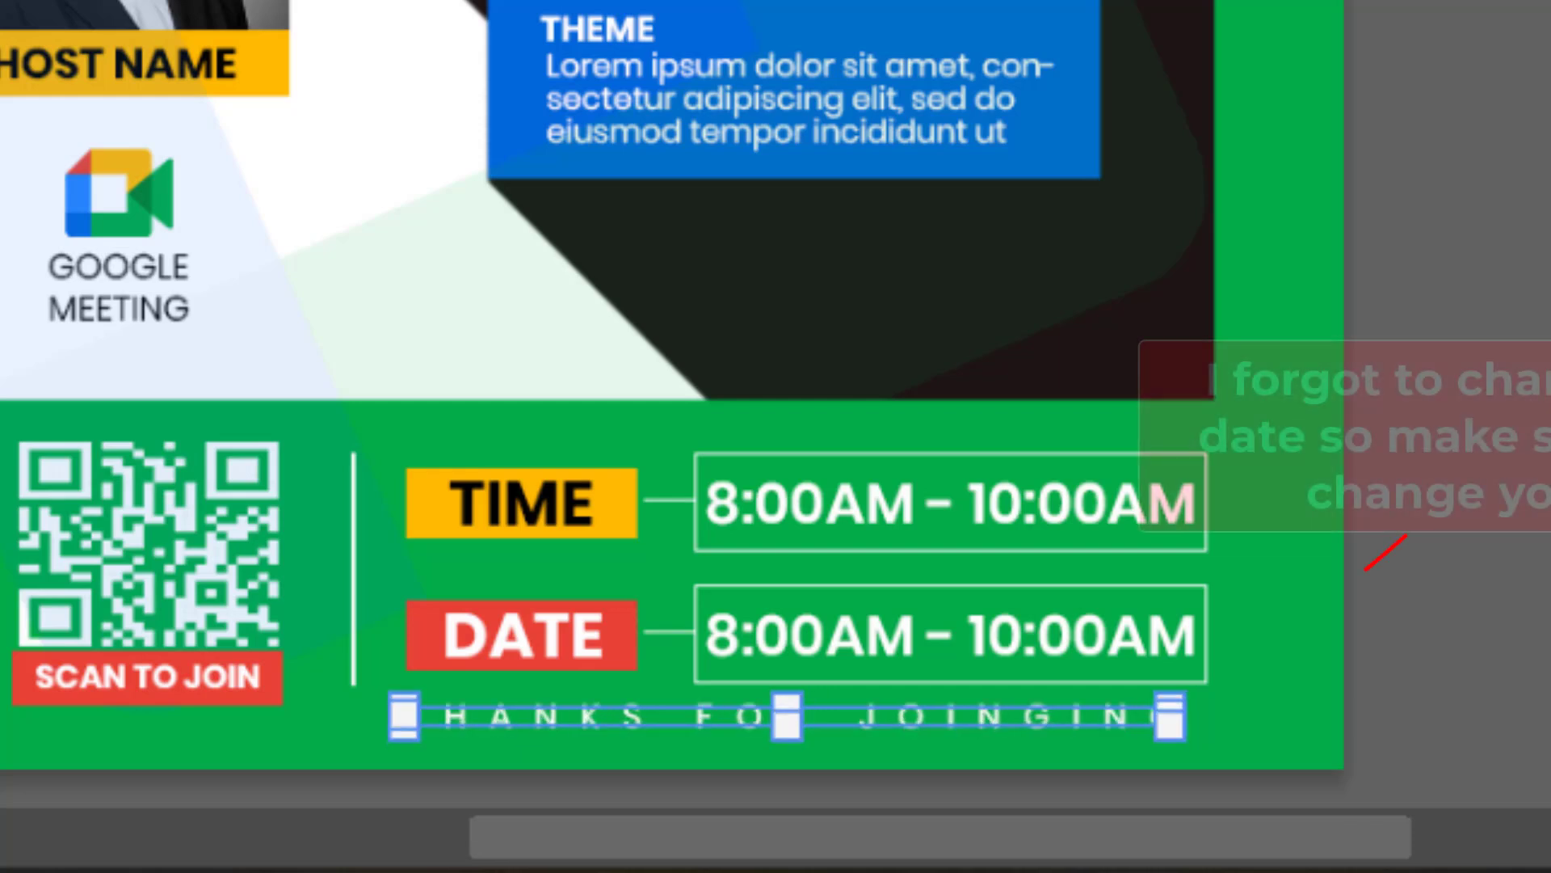
key(Escape)
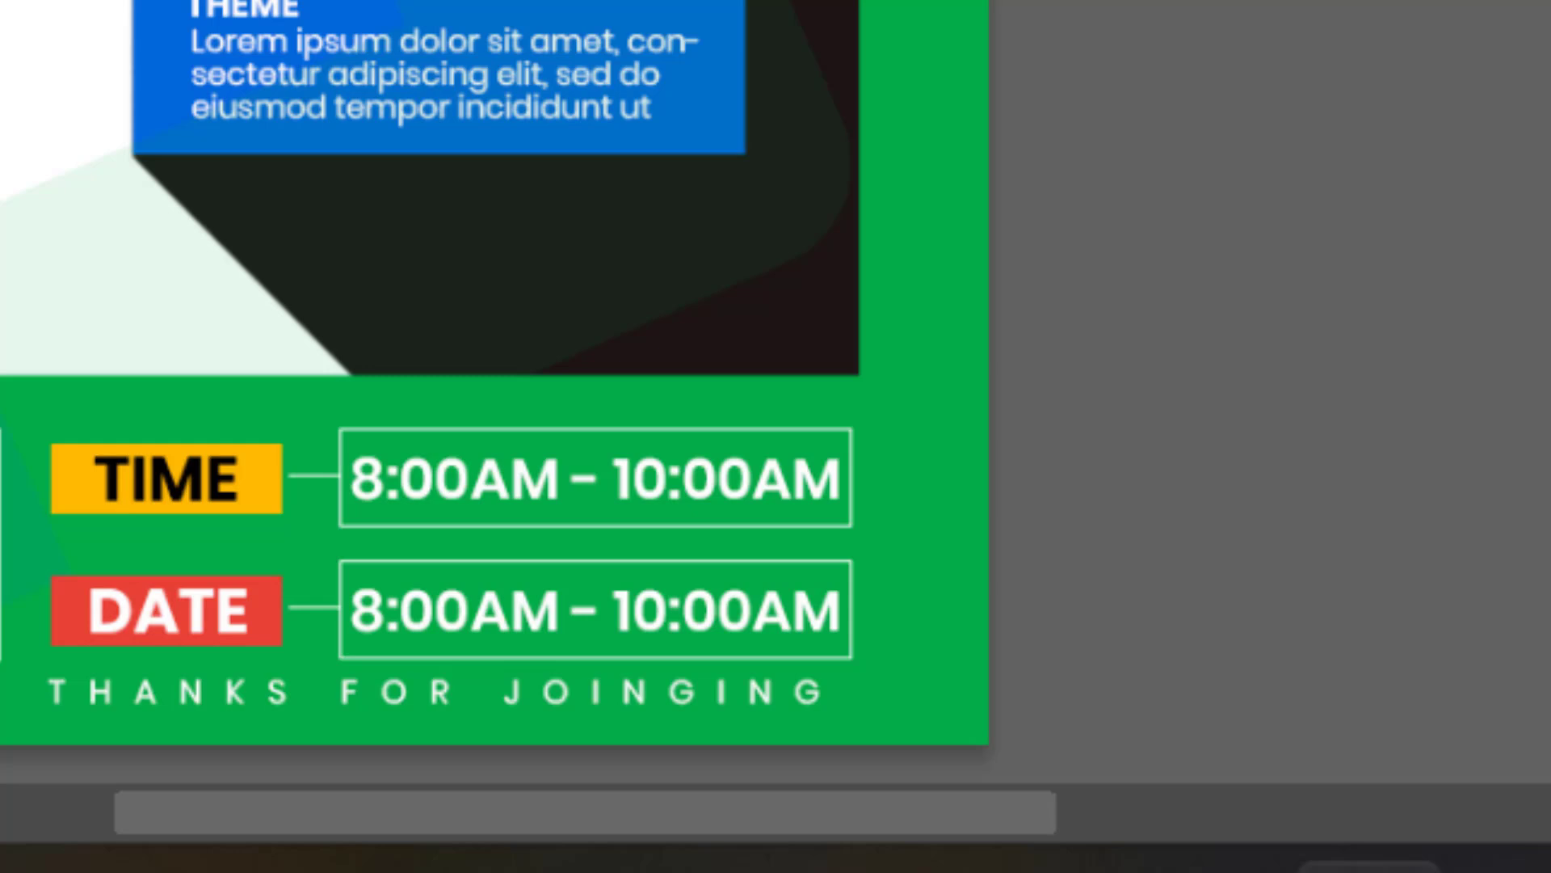
Step: Select all layers from the DATE row's group down to Layer 0 and put them into one new group
click(449, 611)
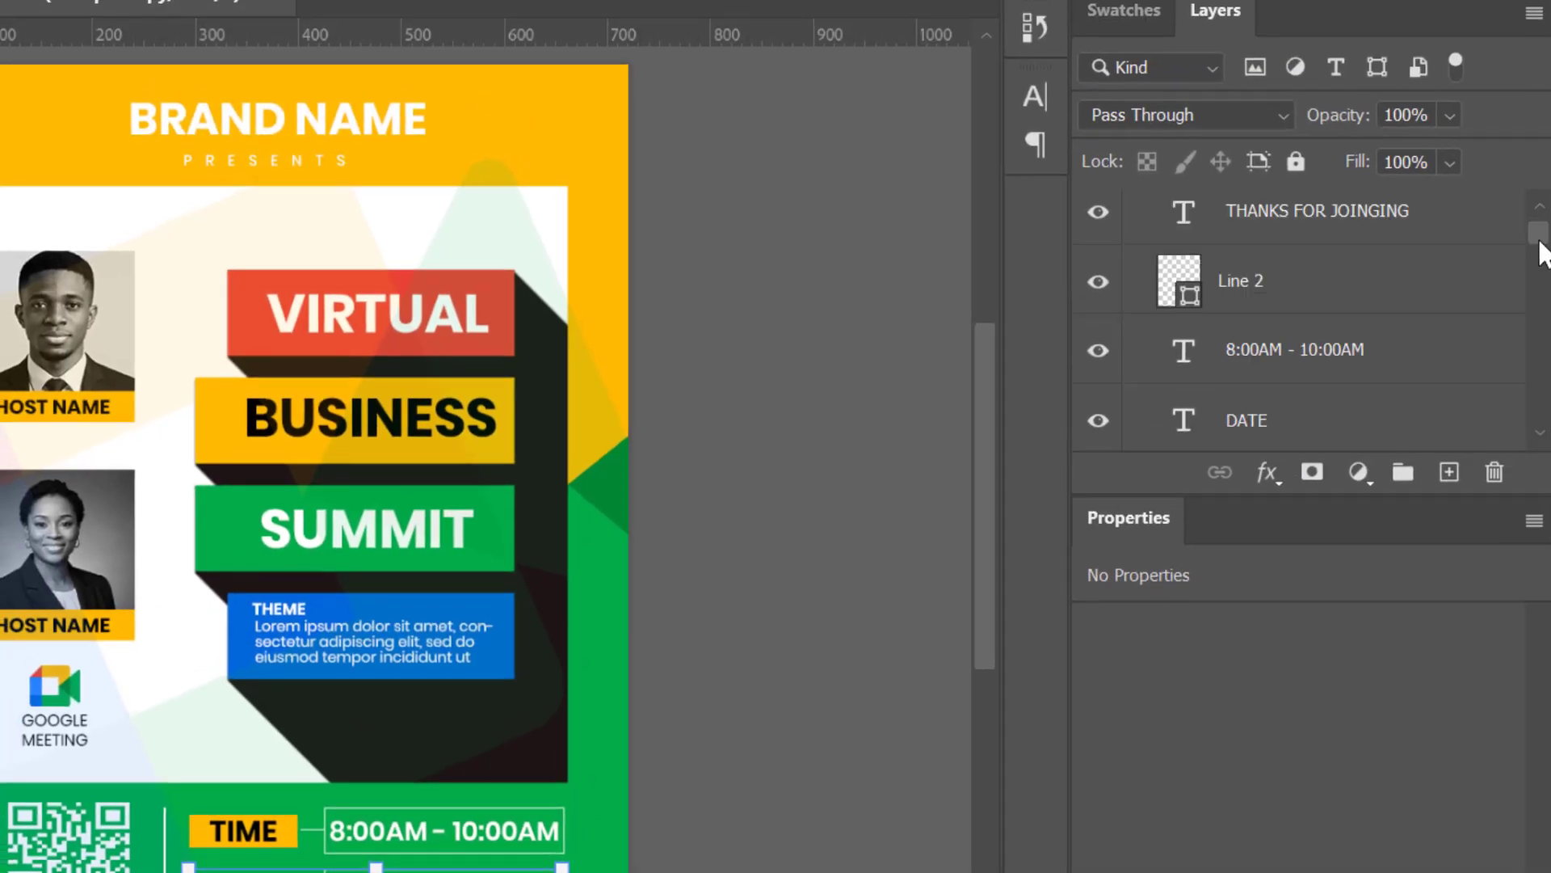
scroll(1317, 329, down, 10)
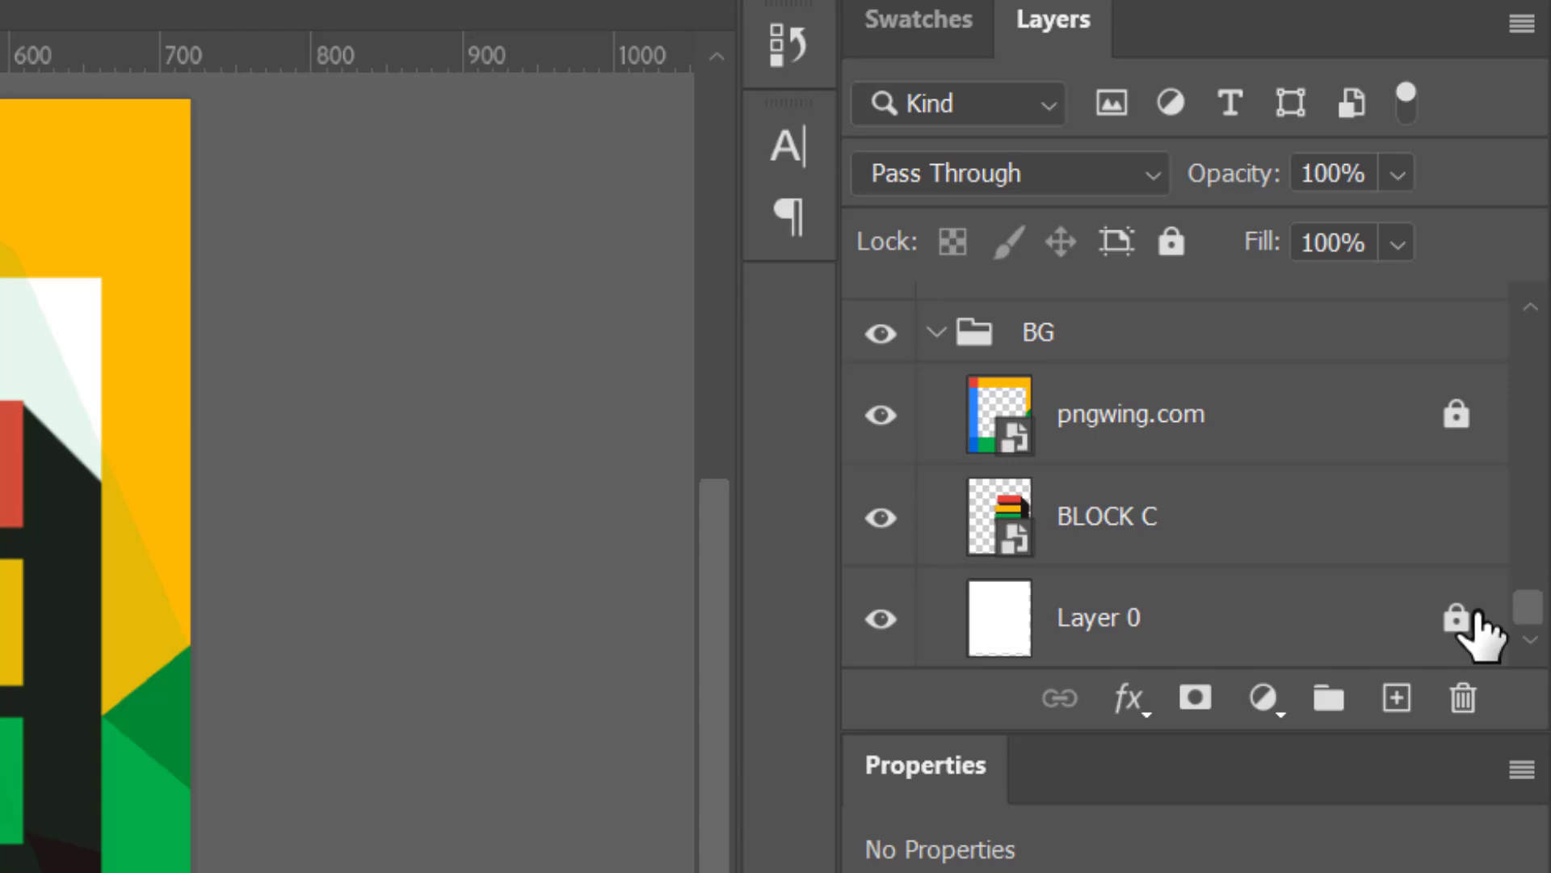
shift+click(1350, 630)
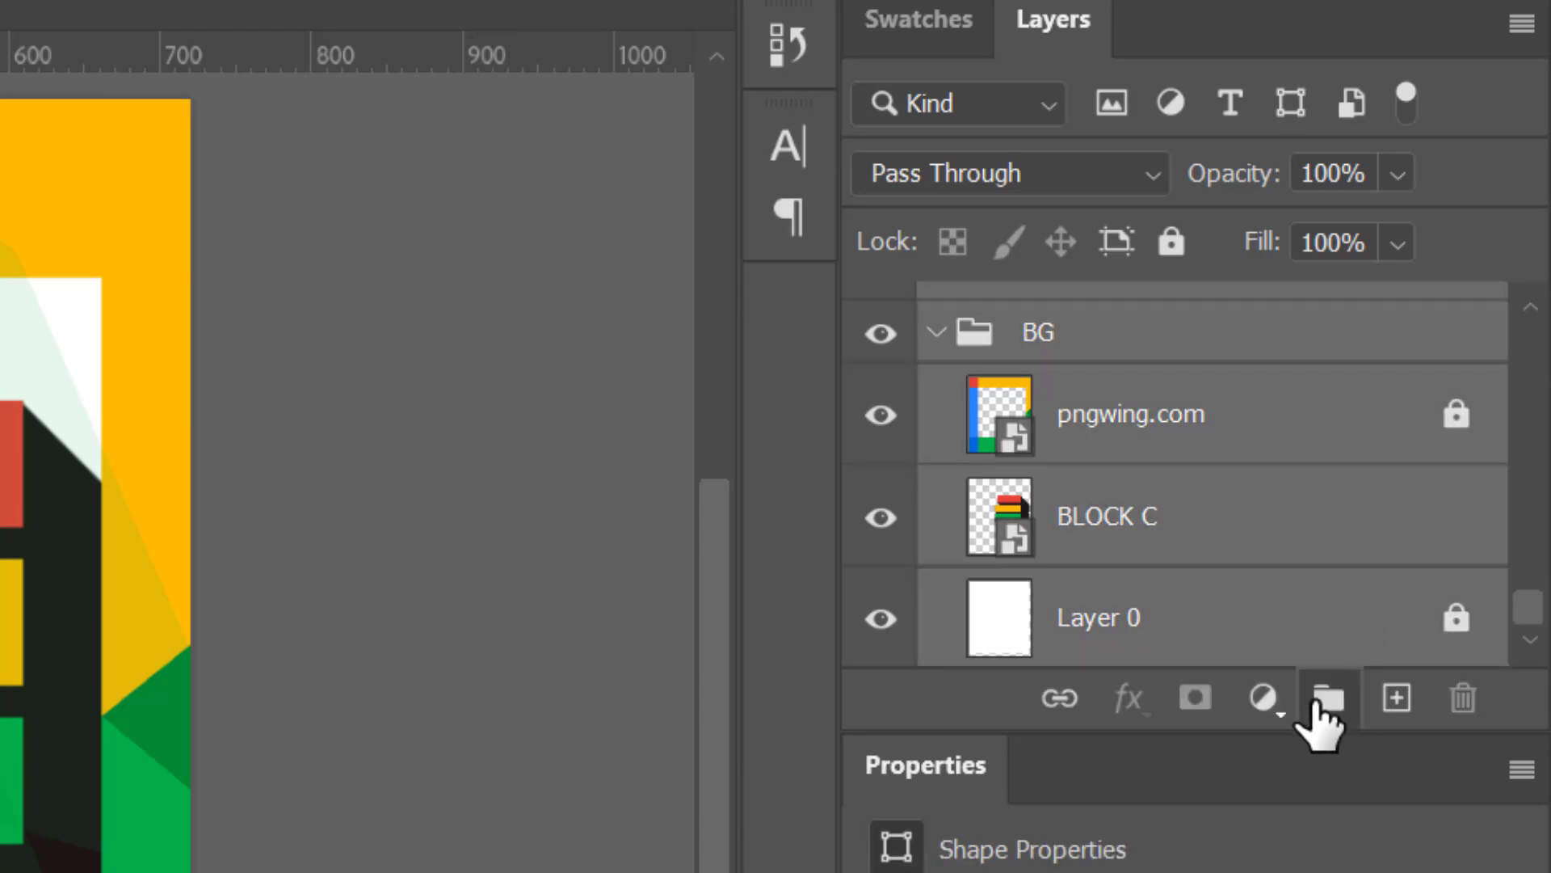
click(1341, 709)
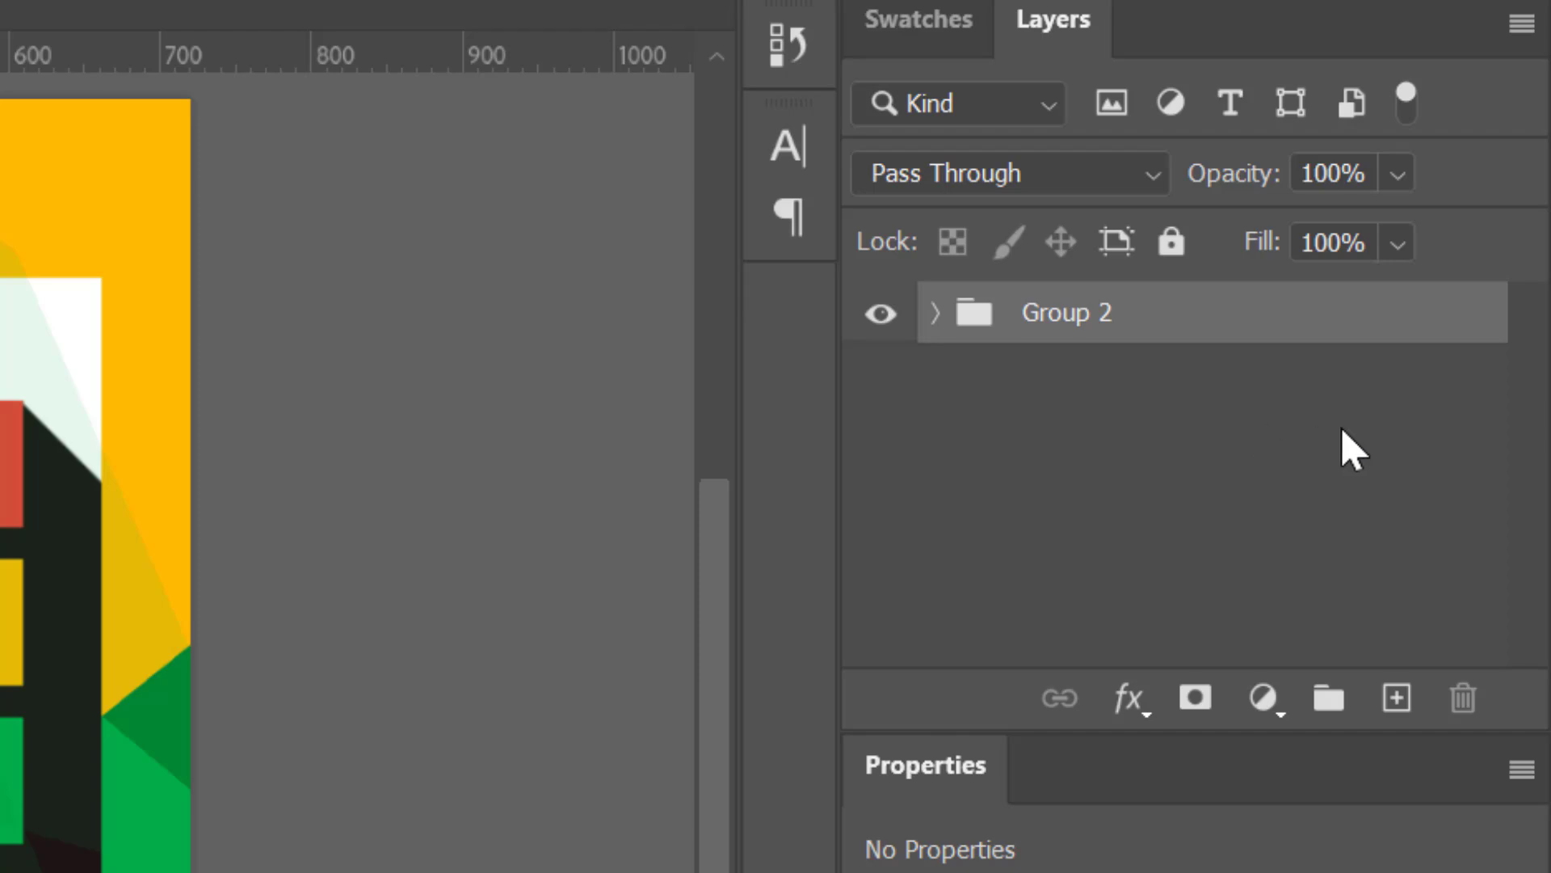
Step: Duplicate the group holding the whole flyer and convert the copy to a smart object
drag(1239, 347, 1403, 691)
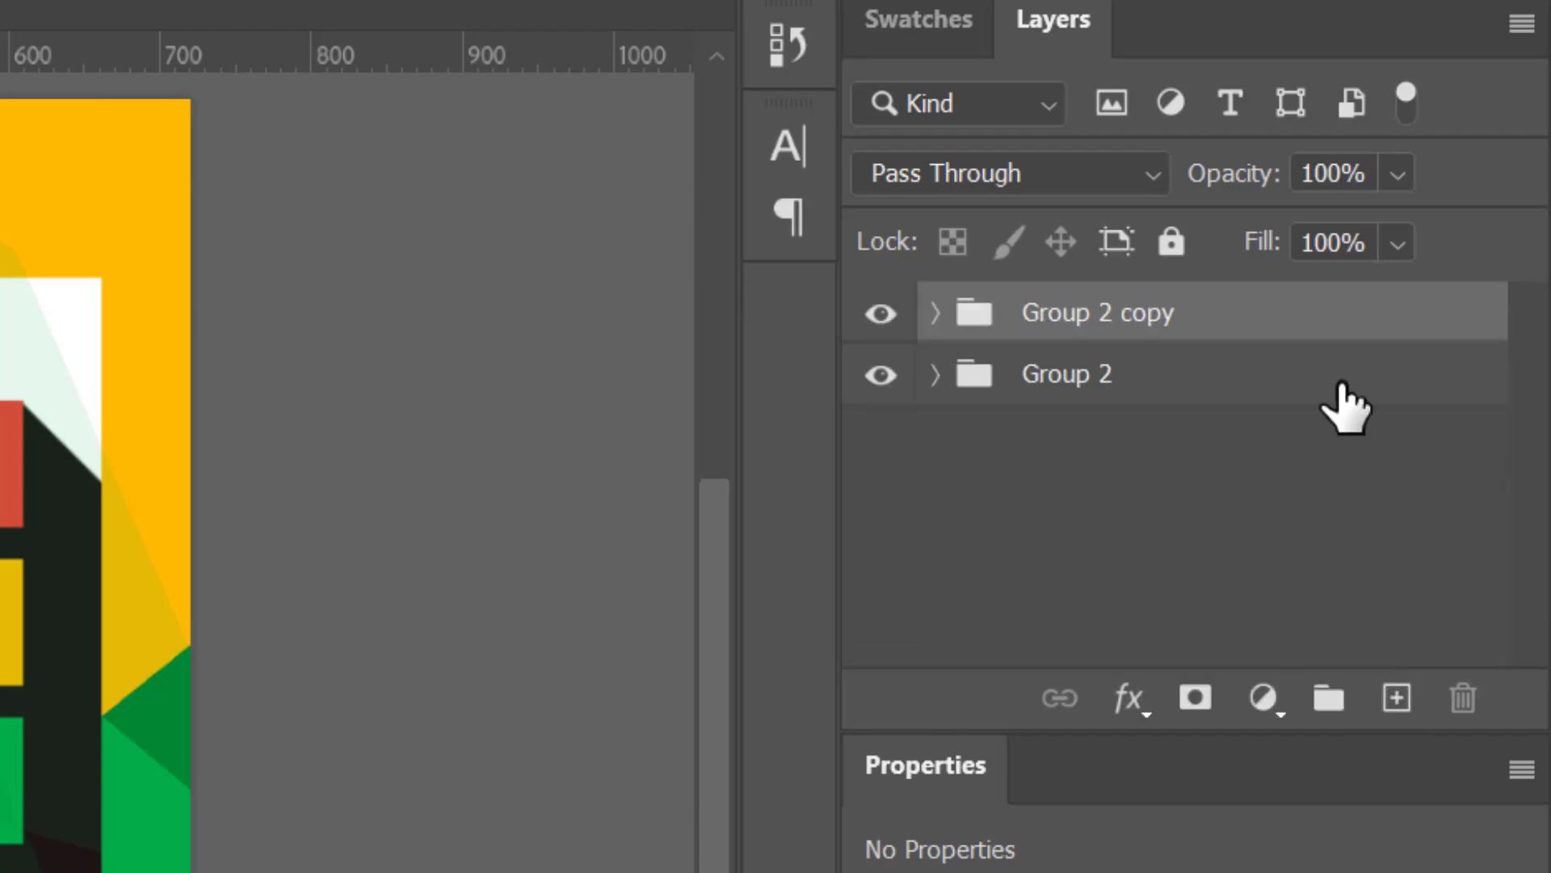
right_click(1270, 314)
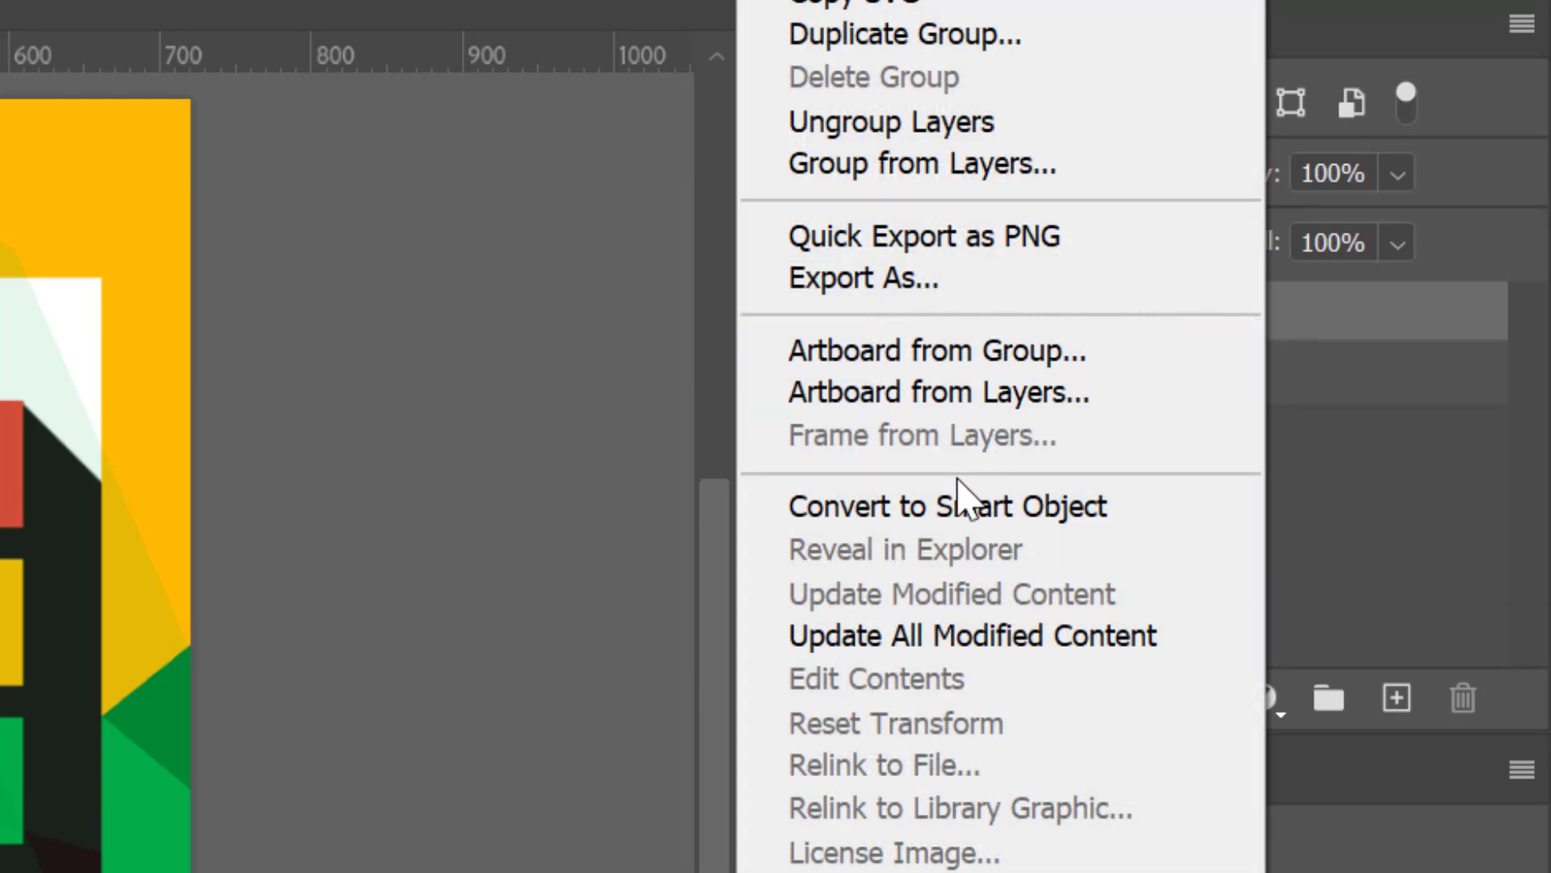
click(971, 514)
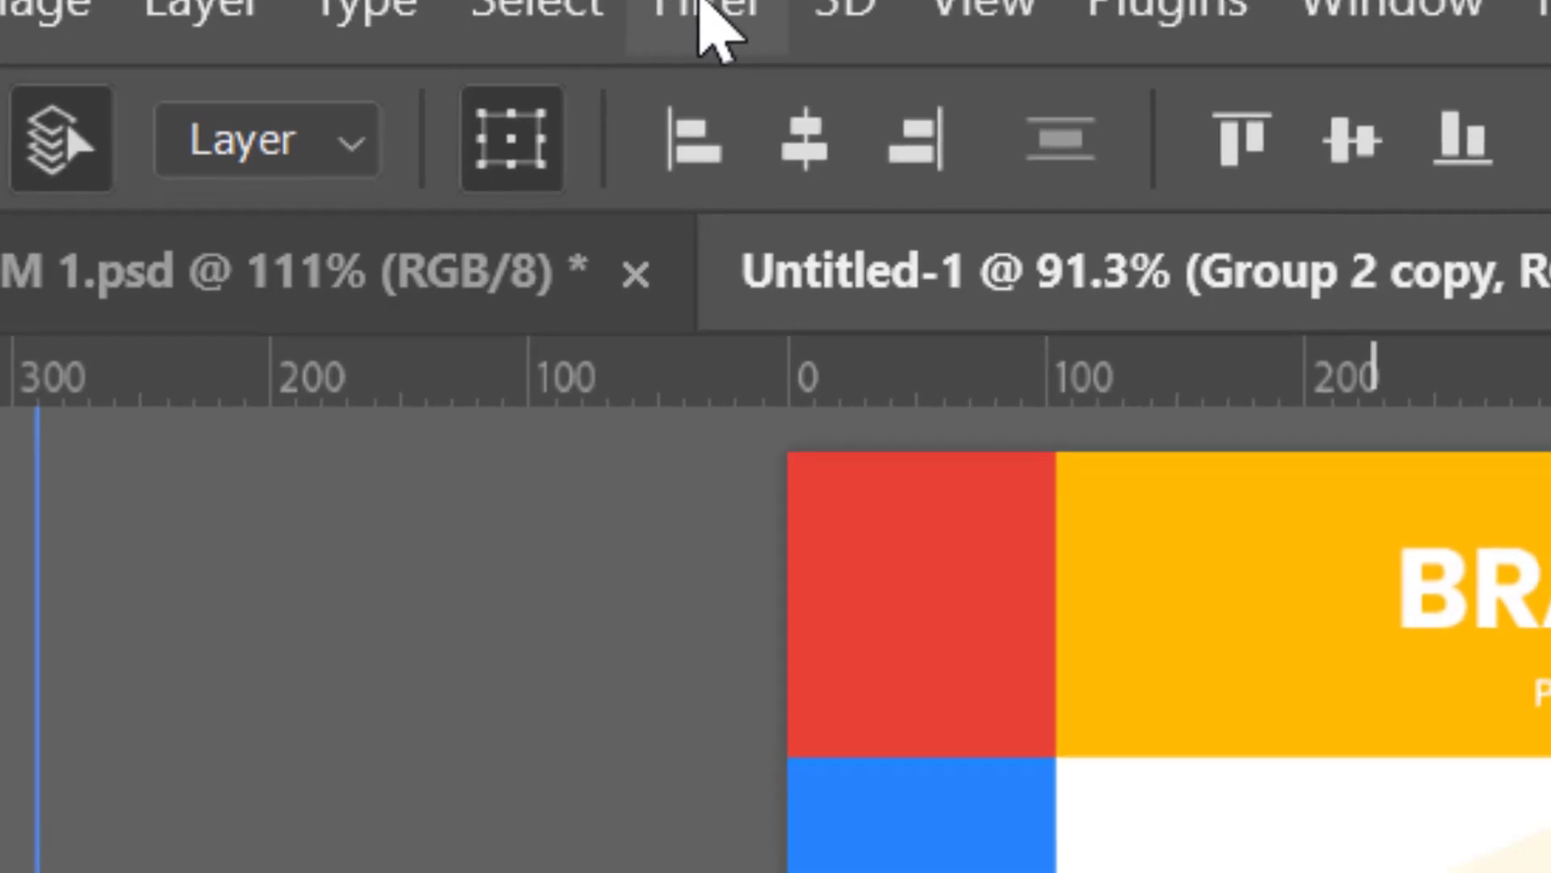
Step: Apply an Add Noise filter with an amount of 4% and uniform distribution to the smart object copy
click(727, 50)
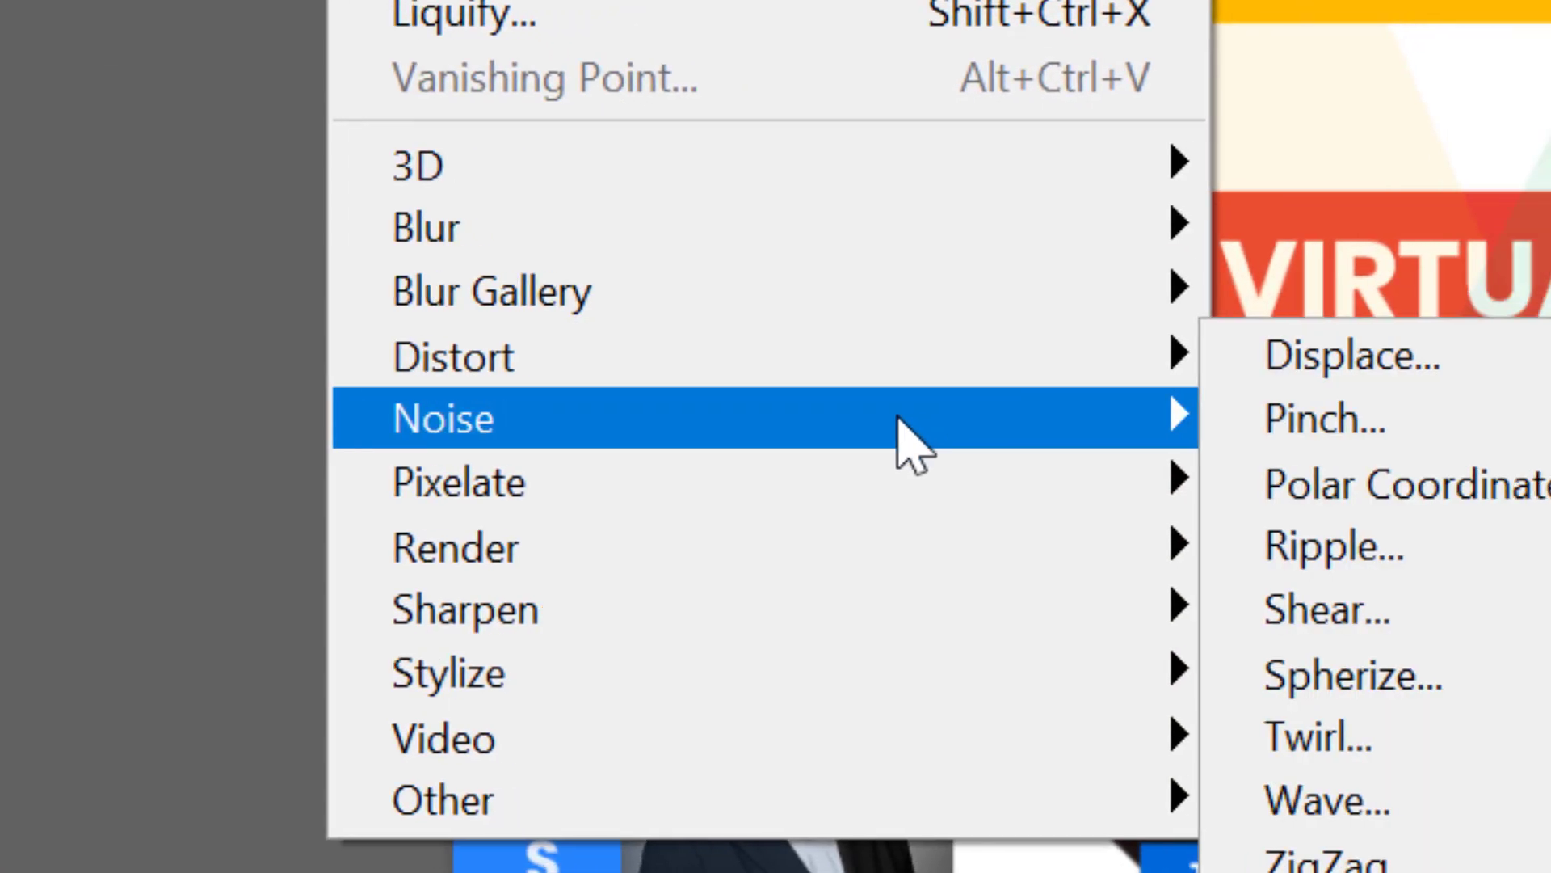
mouse_move(1122, 426)
click(1417, 400)
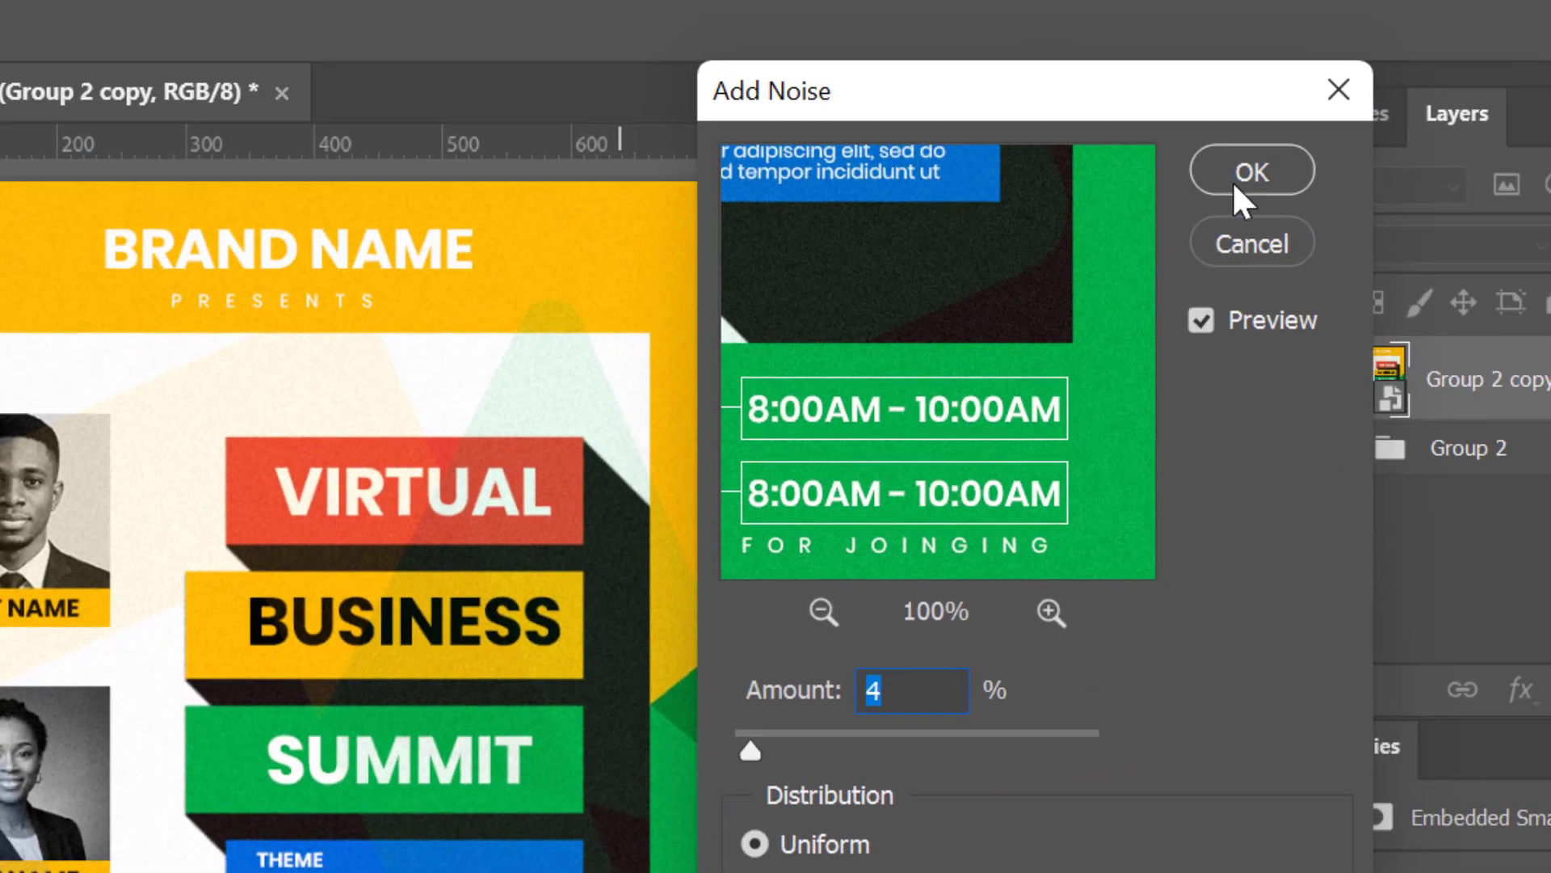
click(1230, 179)
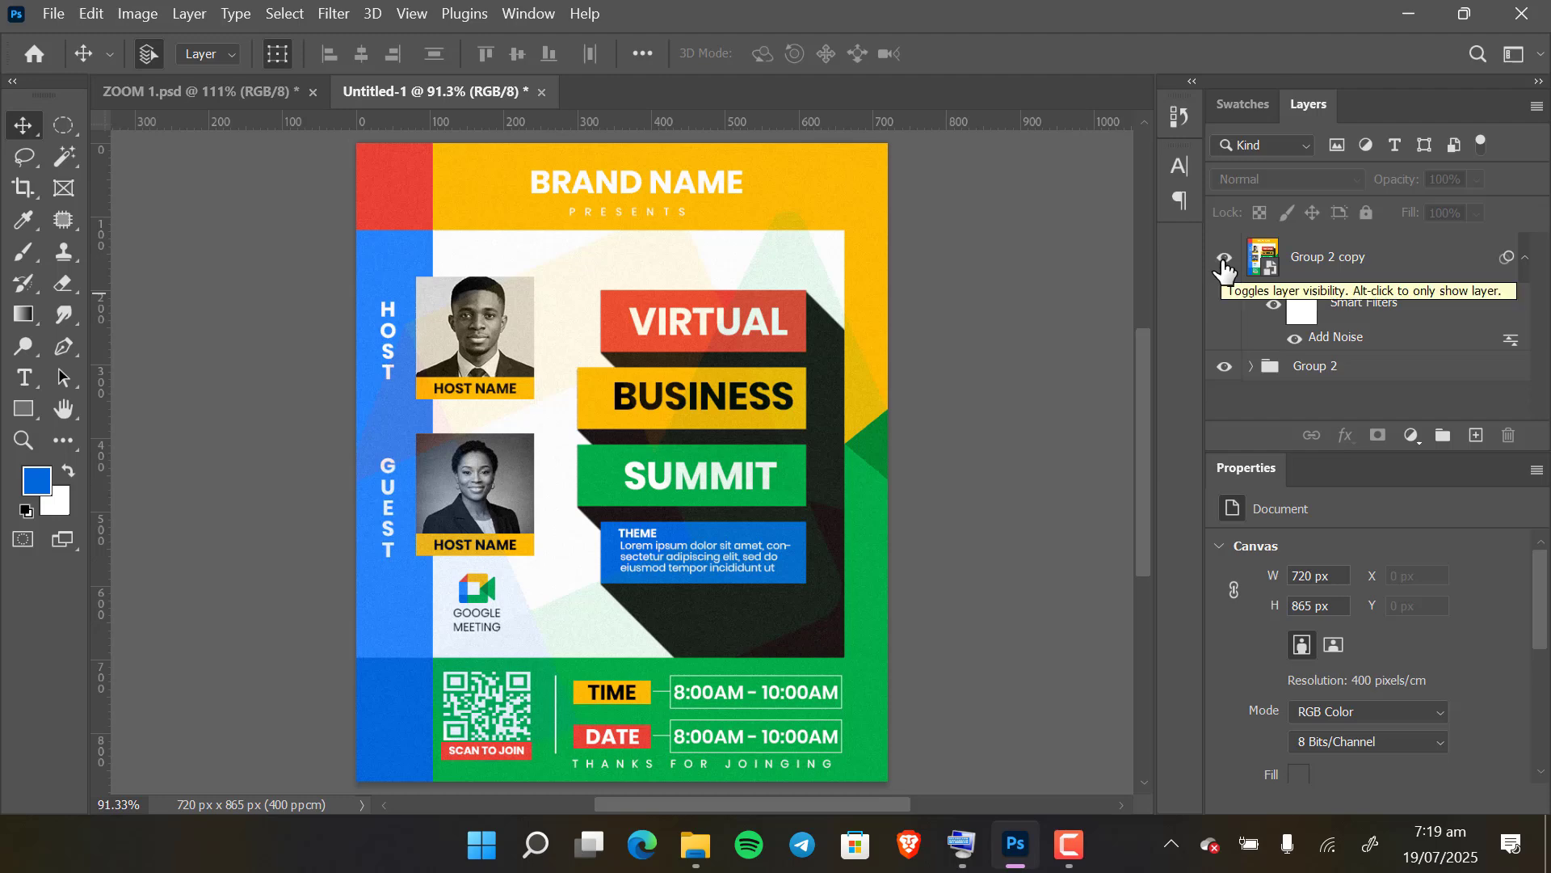
Step: Preview the flyer in full-screen mode and compare it with the noise-filtered copy hidden and shown
key(f)
key(f)
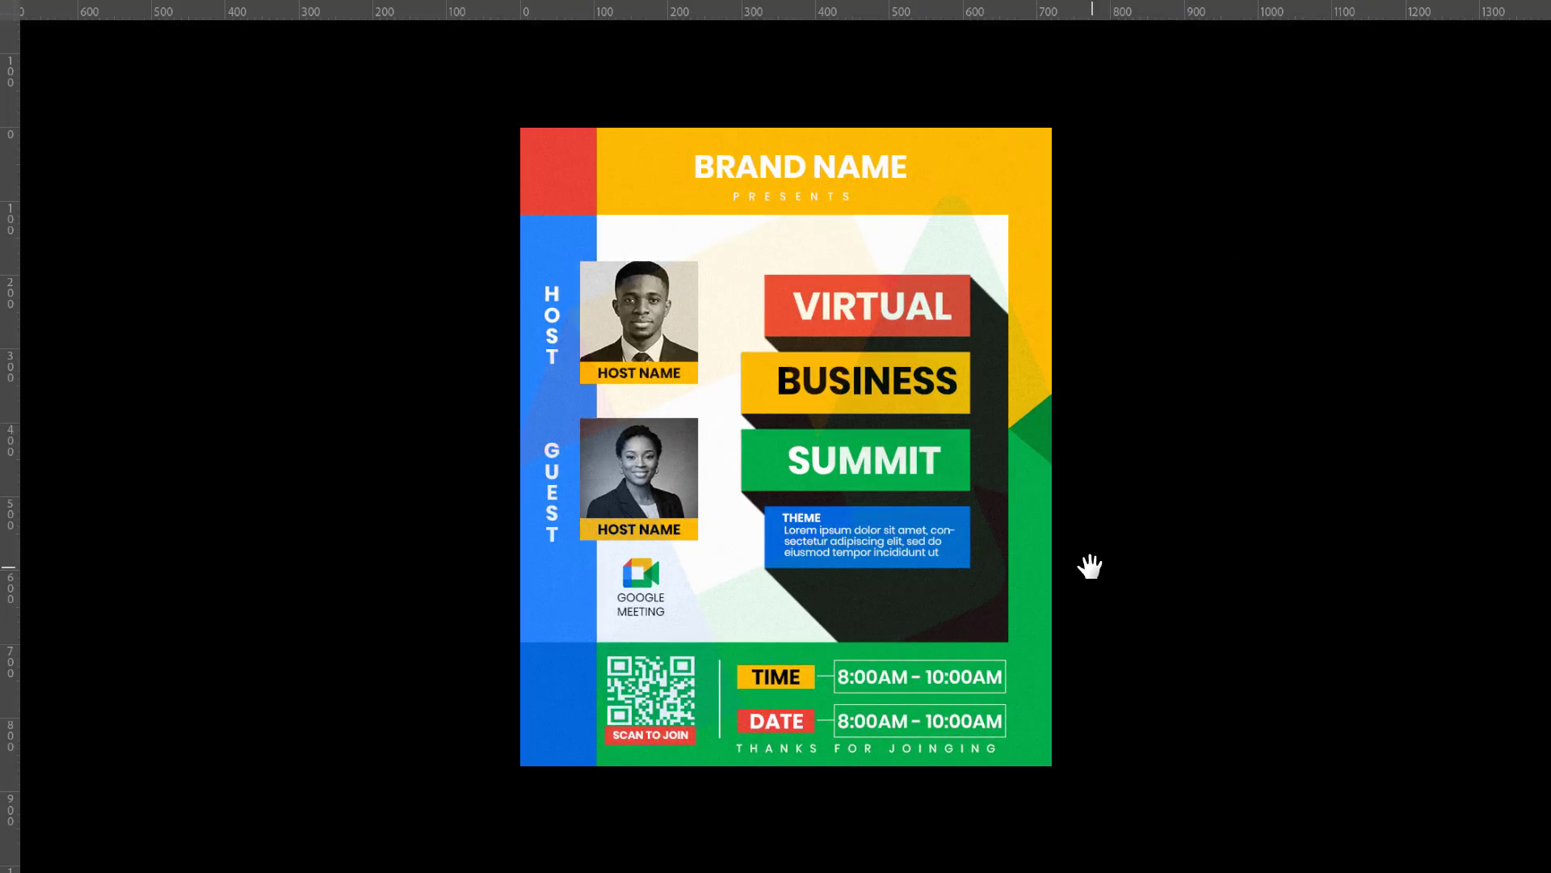
drag(1084, 565, 1025, 568)
mouse_move(1544, 372)
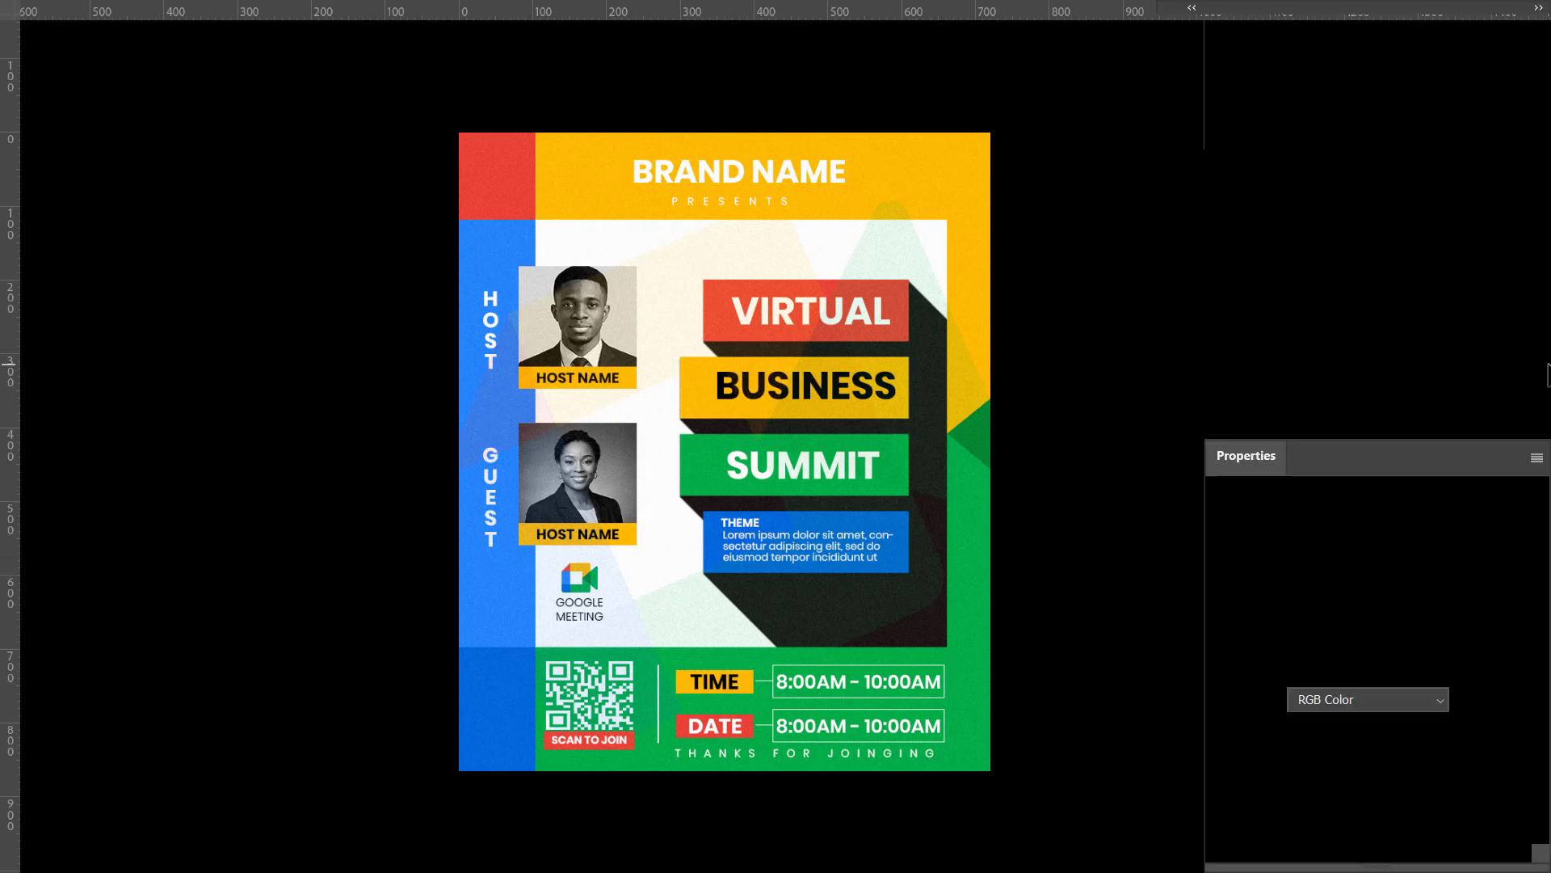
click(1226, 184)
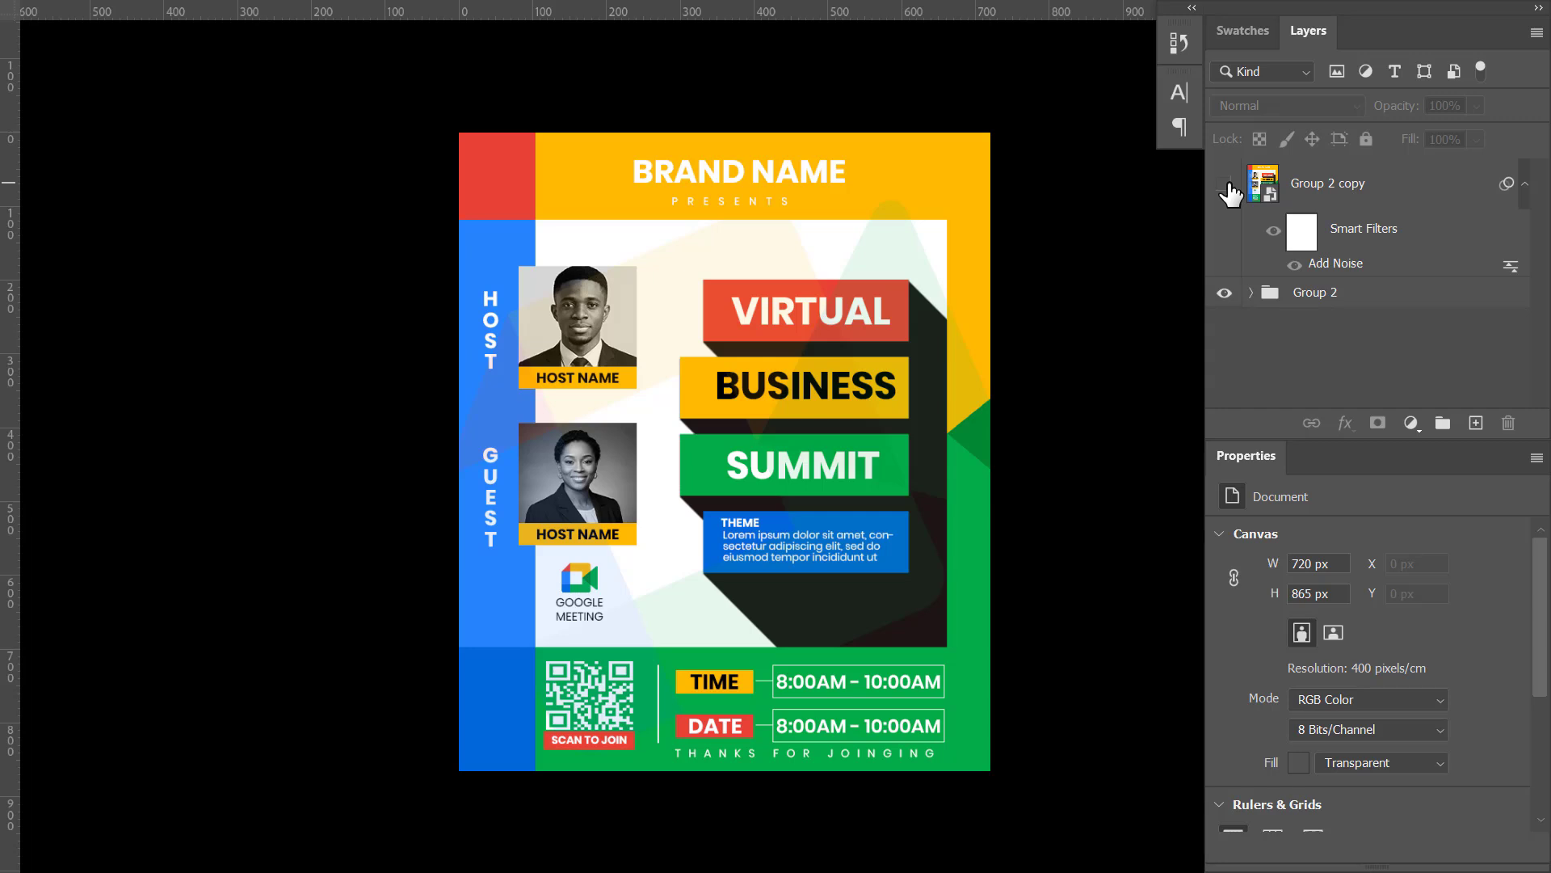
click(1226, 184)
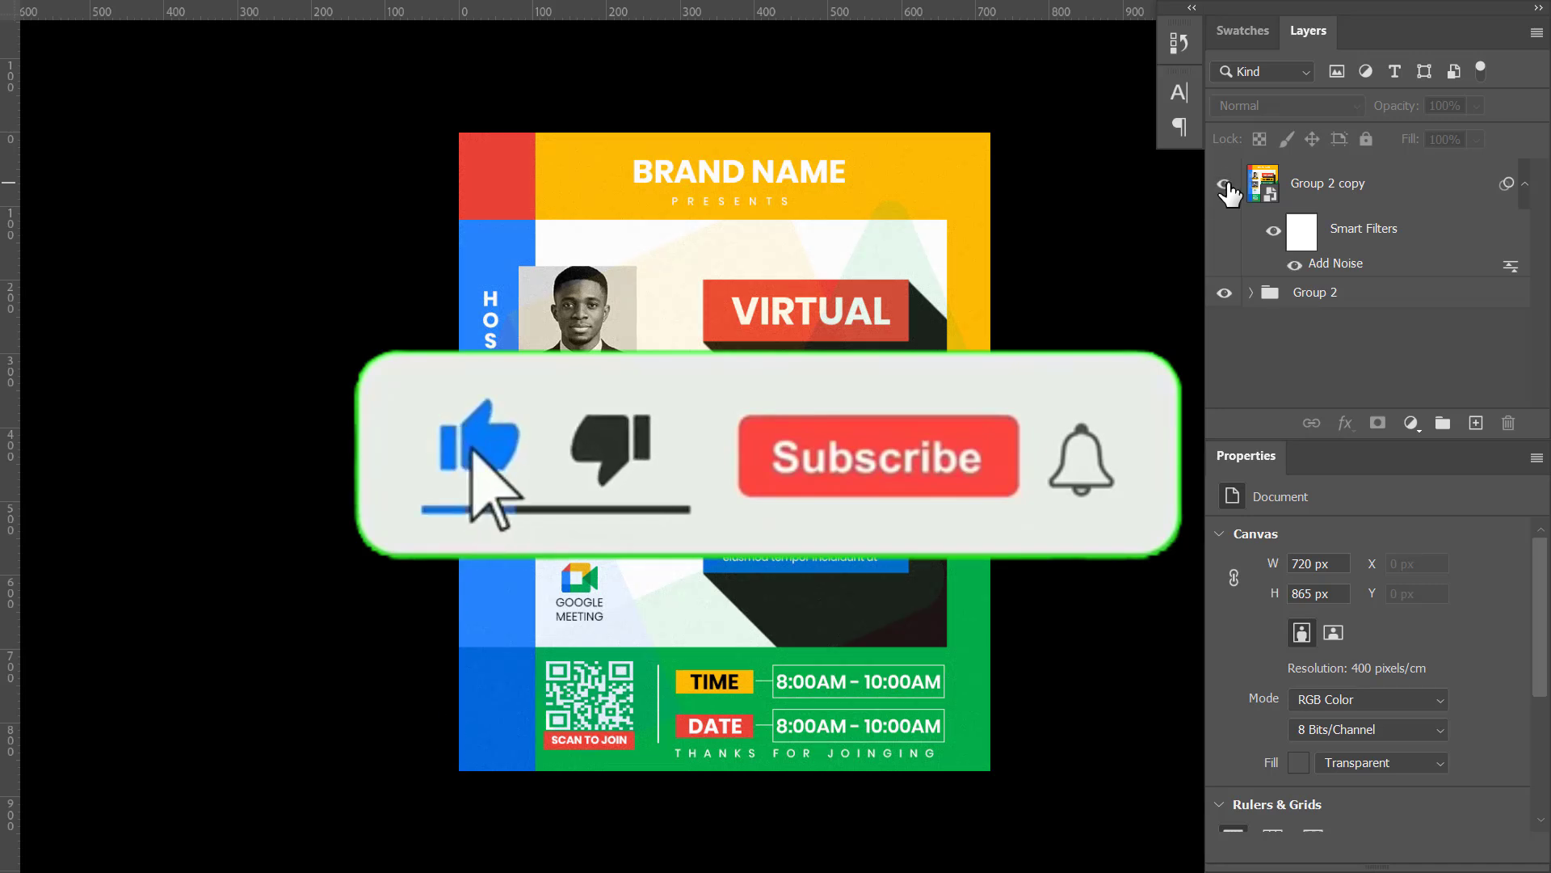
key(Tab)
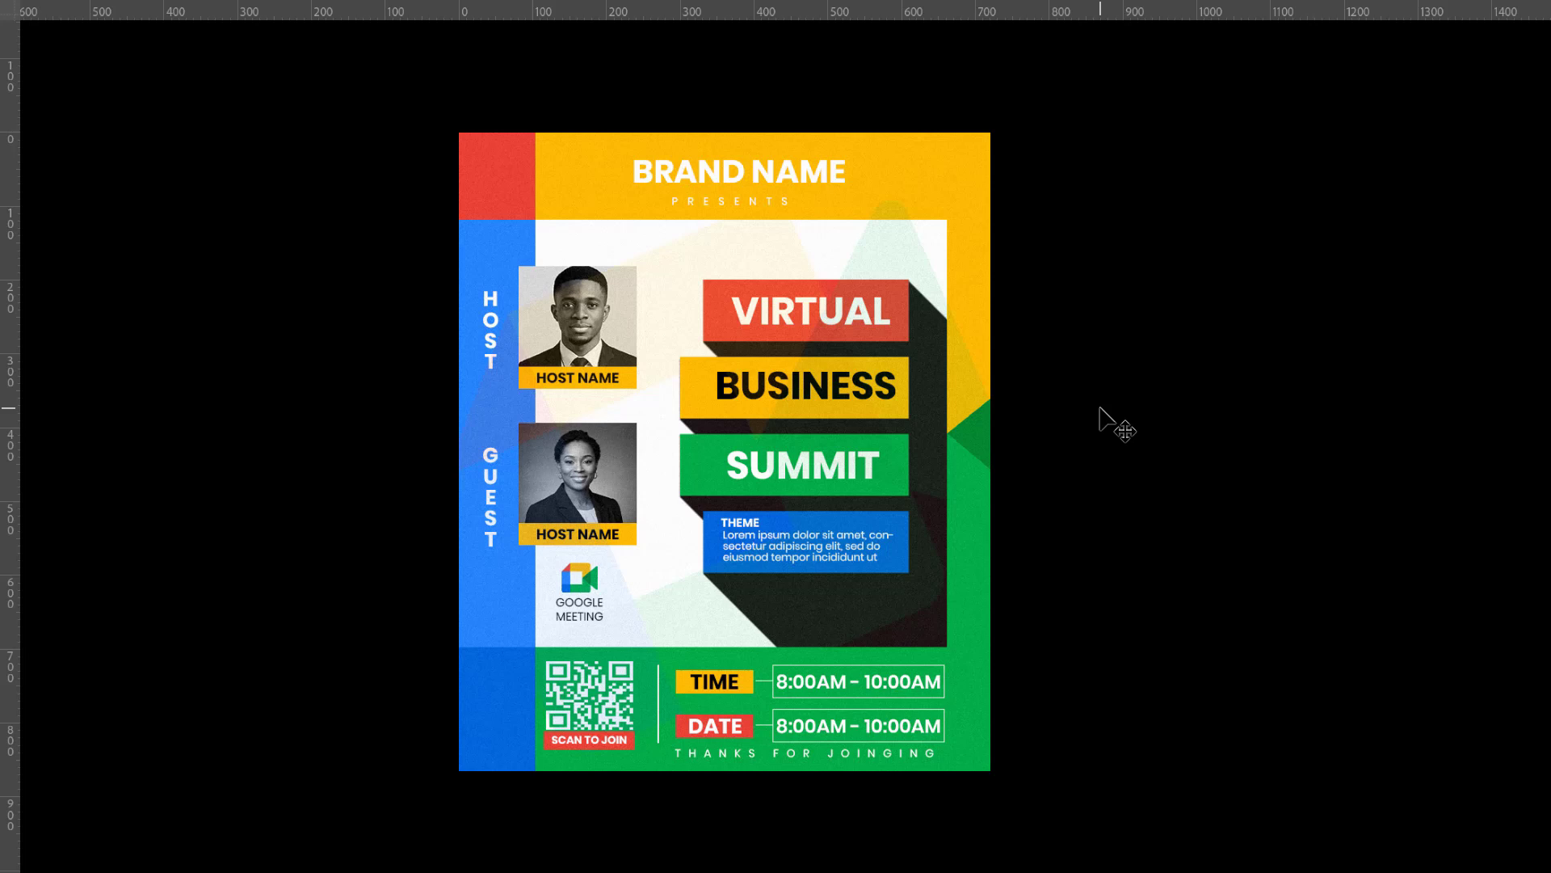
key(ctrl+plus)
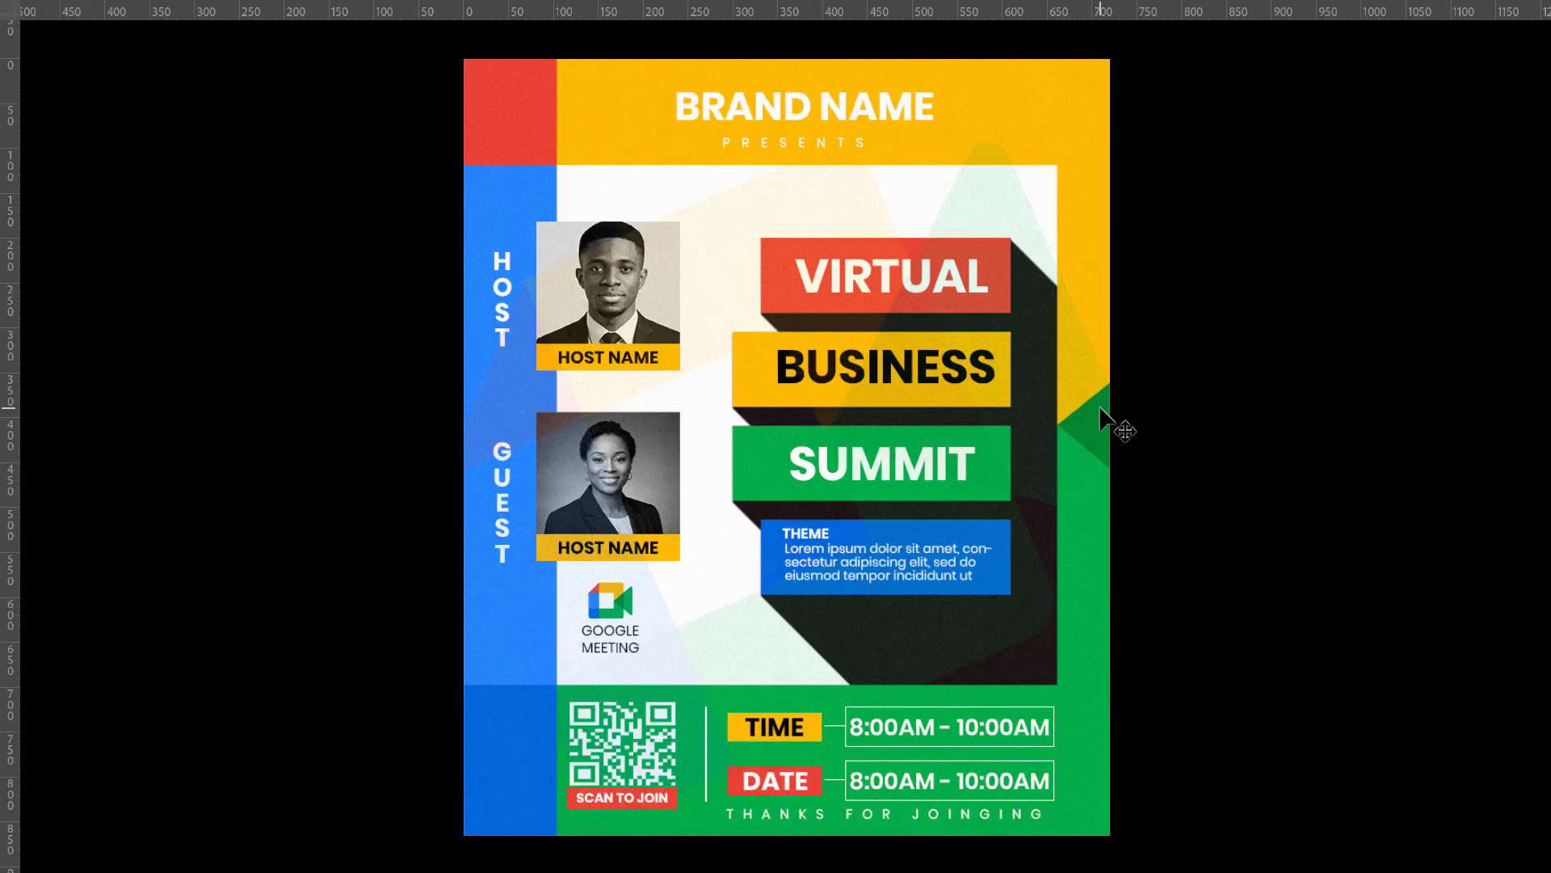